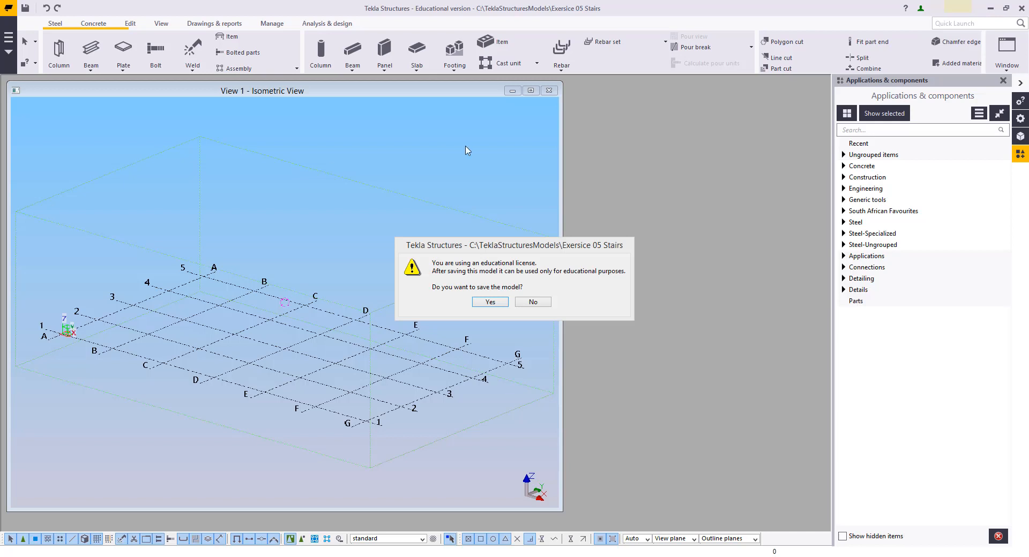
Step: Accept saving the model under the educational license and maximize the isometric view
click(489, 303)
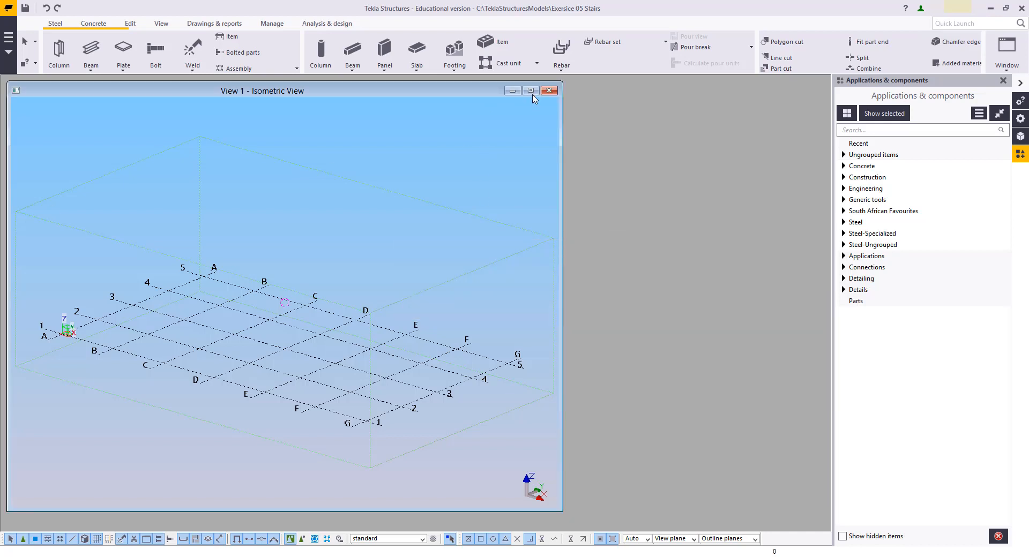
click(530, 90)
scroll(401, 292, up, 4)
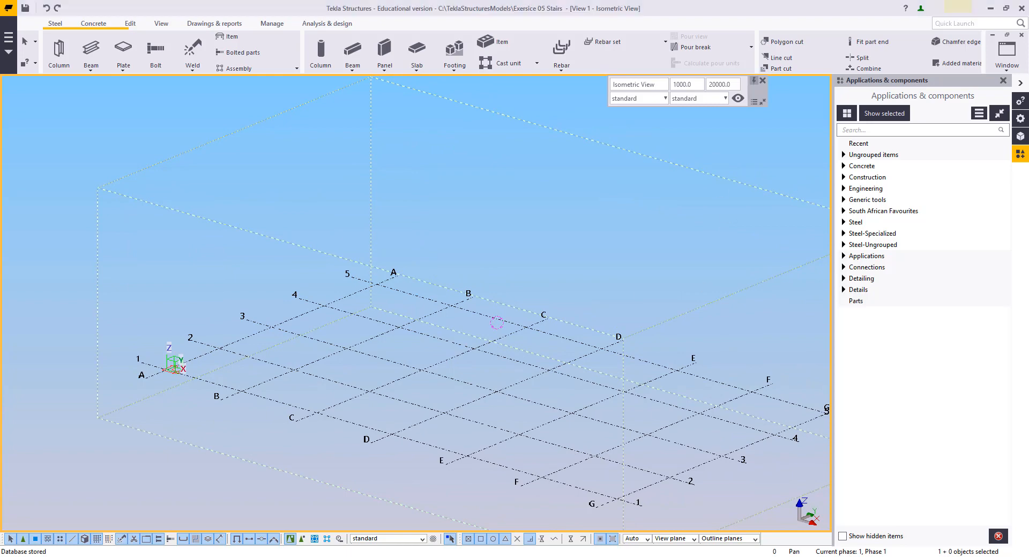
Step: Switch to AutoCAD and examine the PL-SS-013 stair drawing, including the plan, the side elevation and its levels and dimensions
key(alt+Tab)
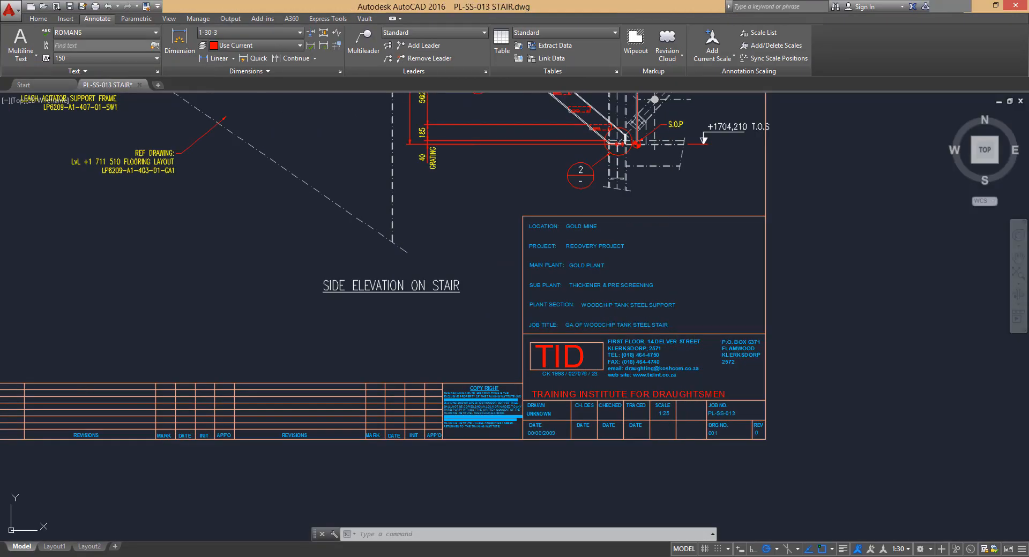
scroll(349, 272, down, 4)
mouse_move(351, 273)
middle_down()
mouse_move(628, 431)
mouse_move(704, 450)
mouse_move(639, 473)
middle_up()
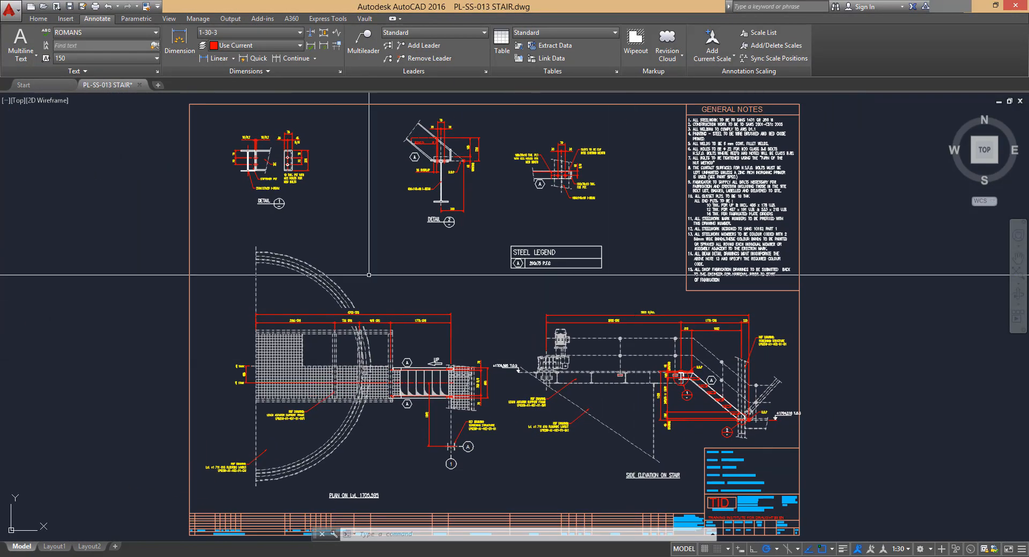
middle_drag(593, 409, 549, 349)
scroll(544, 365, up, 4)
scroll(386, 364, down, 2)
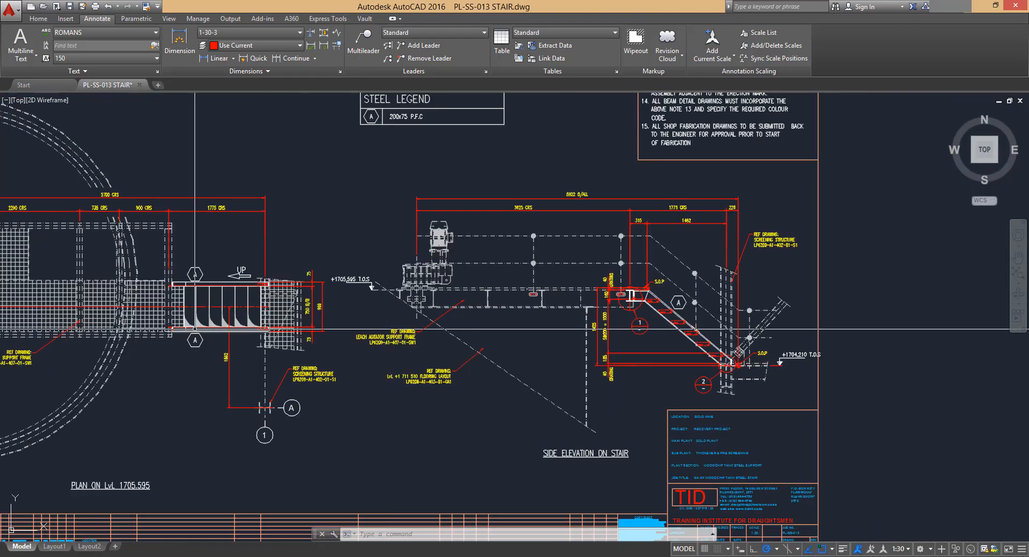
middle_drag(744, 374, 688, 263)
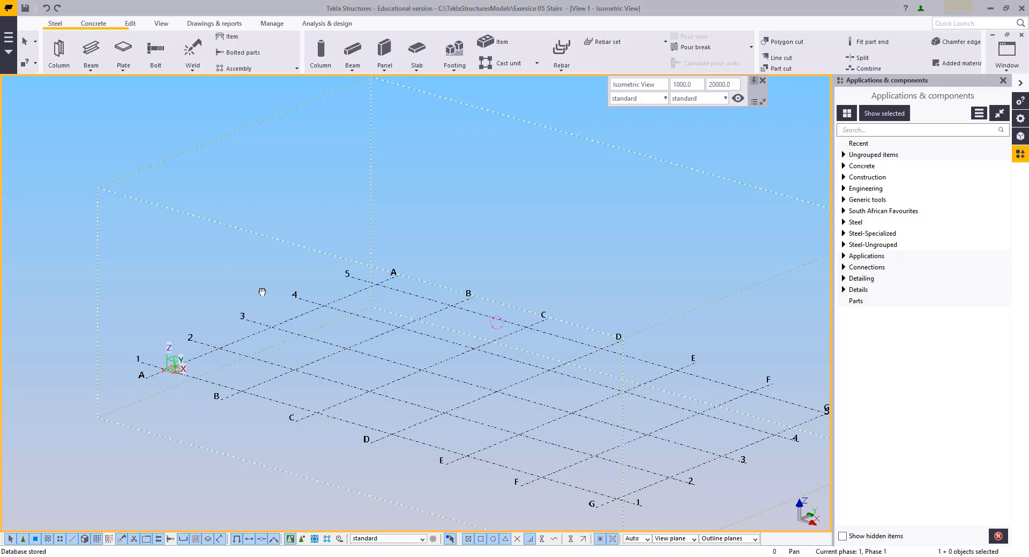
Step: Return to Tekla Structures and edit the project properties, setting the project number to PL-SS-013 and the name to RECOVERY PROJECT
middle_drag(259, 290, 287, 284)
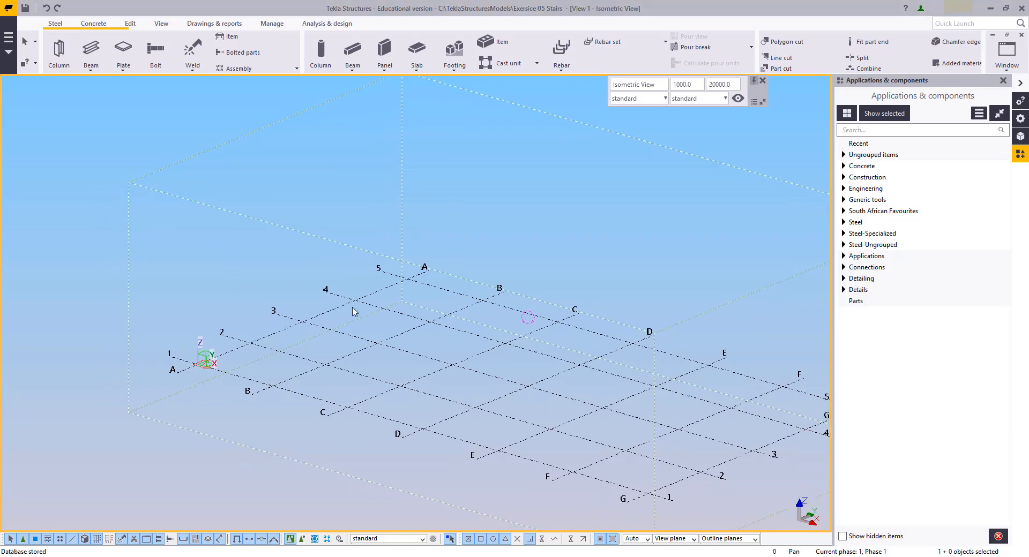
click(9, 43)
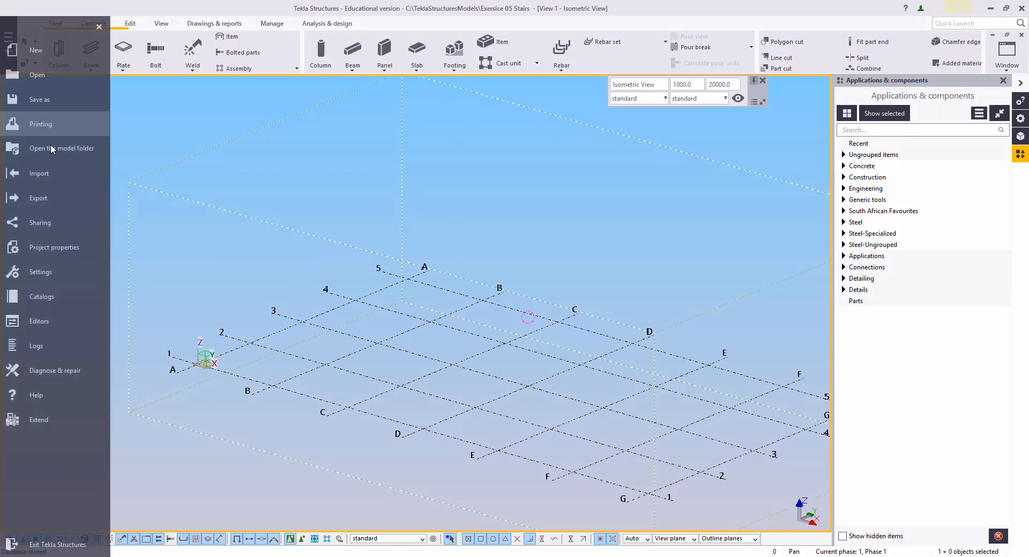
click(45, 247)
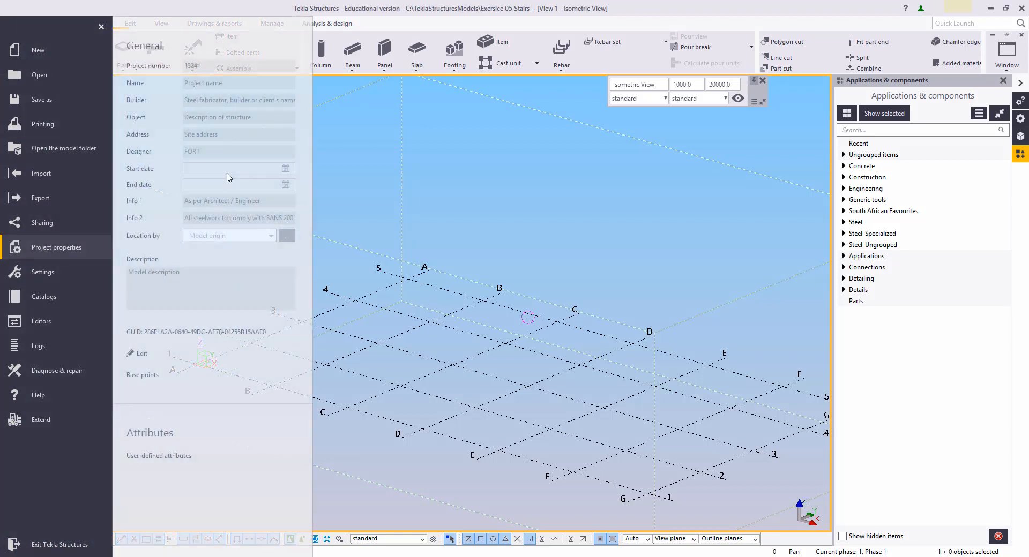
click(142, 353)
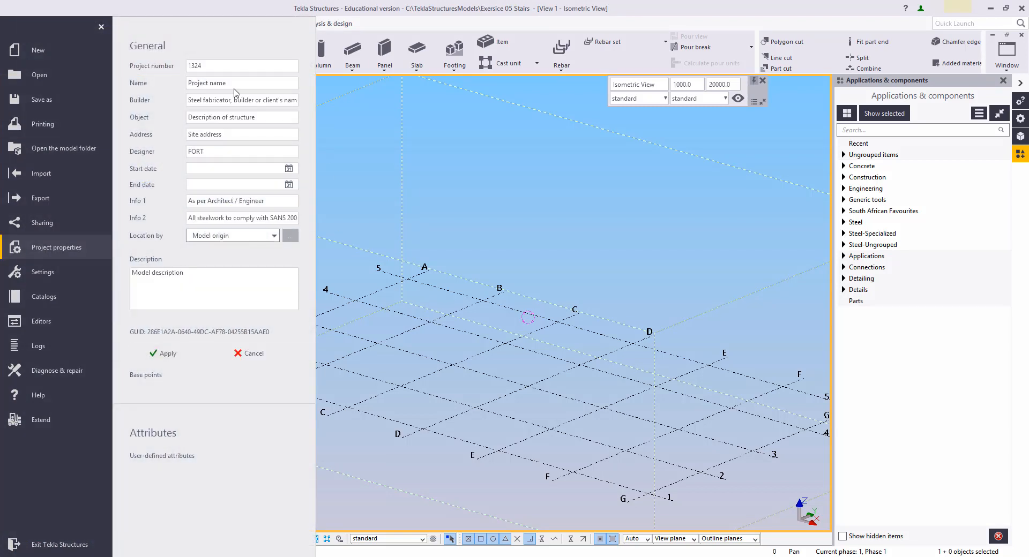
drag(206, 66, 159, 73)
text(PL-SS-013)
key(Tab)
key(BackSpace)
text(RECOVERY PROJECT)
Step: Set the project's builder to TID and its object to WOODCHIP TANK STEEL STAIR
key(ctrl+a)
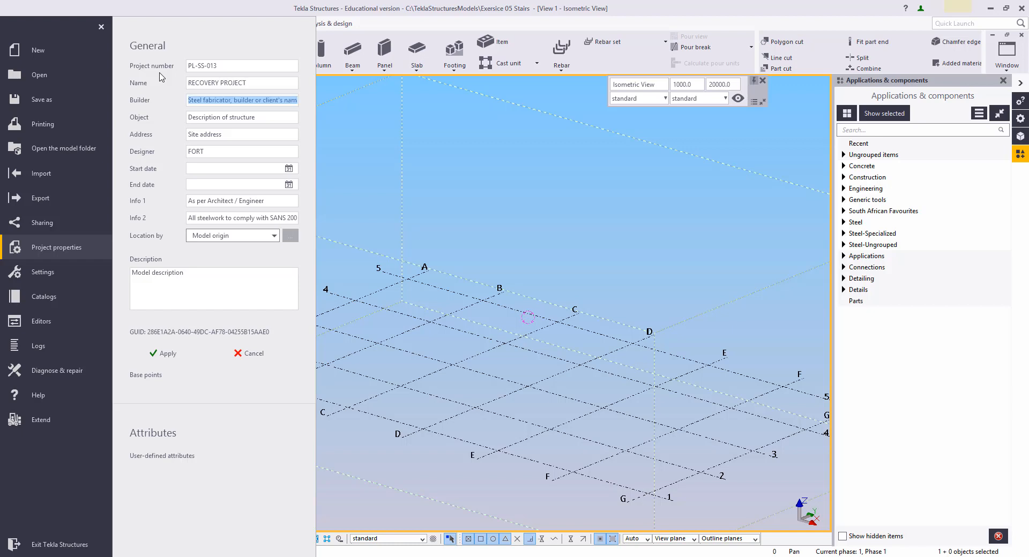
text(TID)
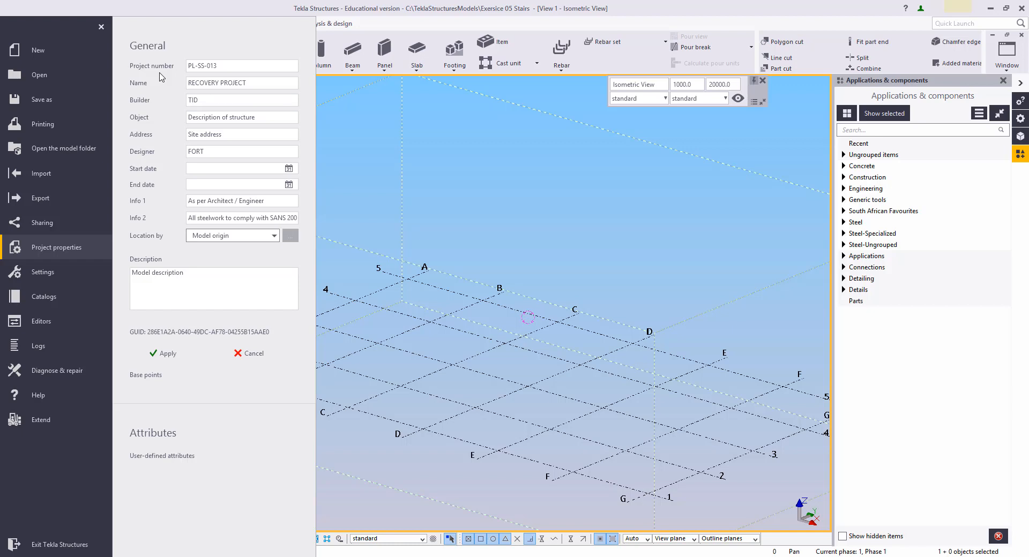
key(ctrl+a)
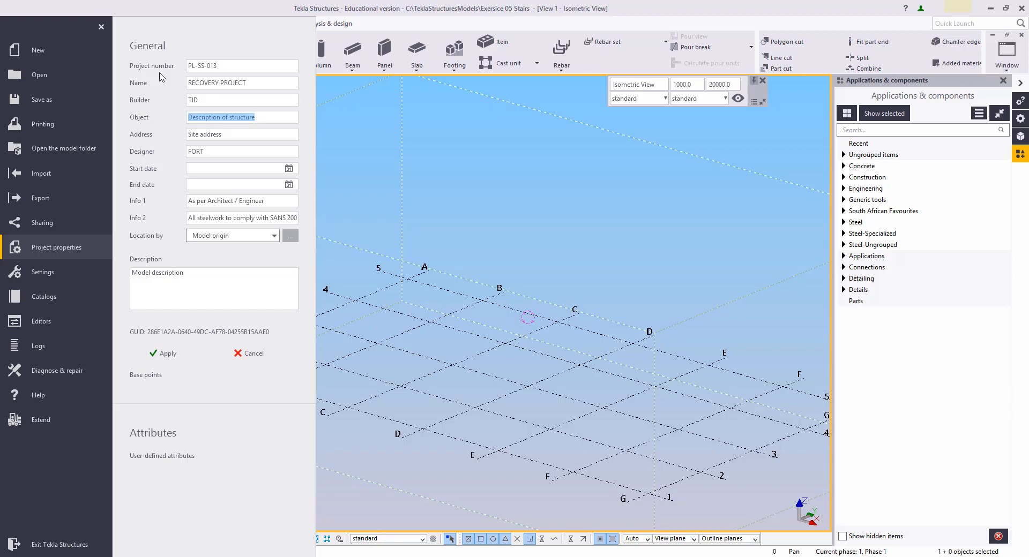
text(WO)
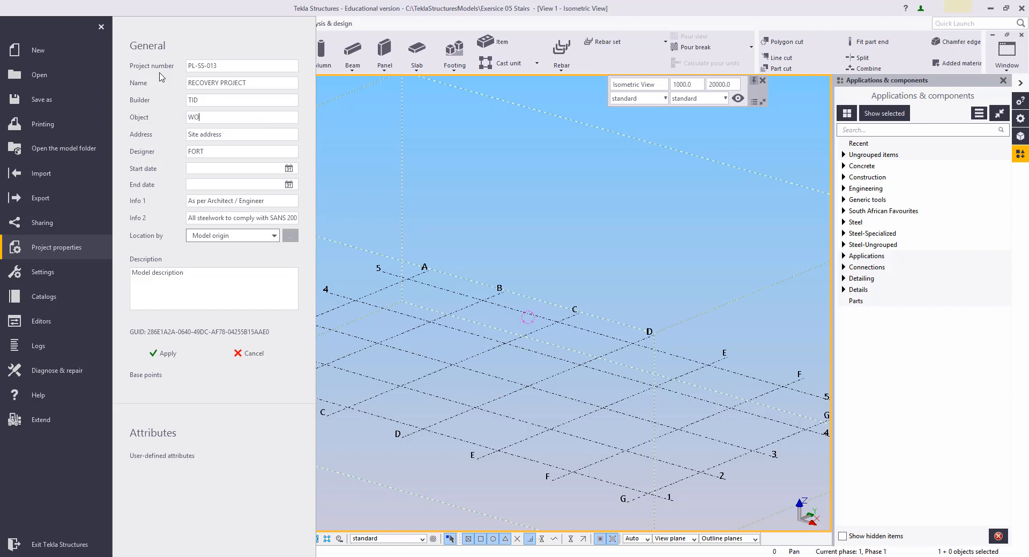
text(ODCHIP TANK STEEL STAIR)
key(Tab)
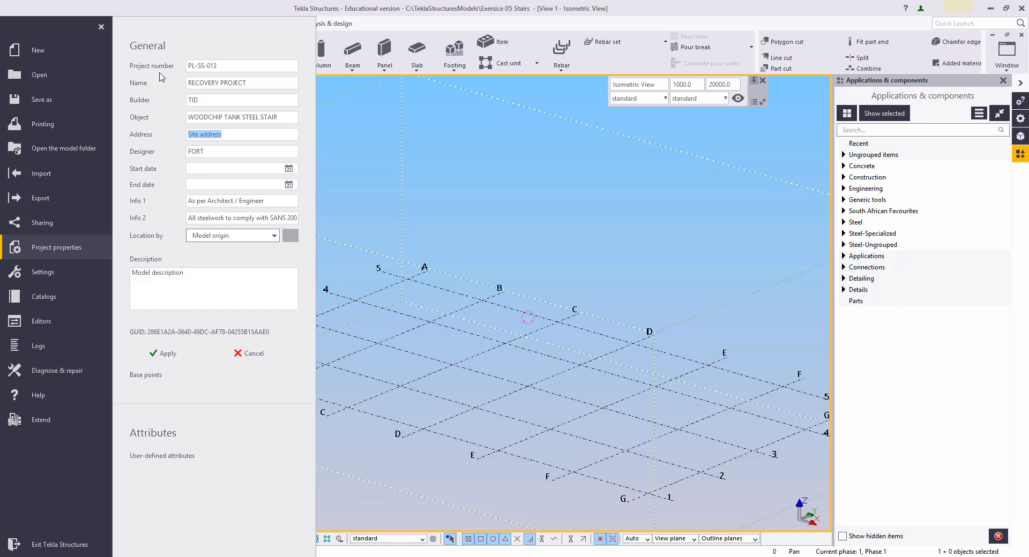
Step: Set the project's address to THICKNER & PRE SCREENING and apply the project properties
text(THICK)
text(NER)
text( &*)
text(PRE SCRE)
text(EN)
text(ING)
click(171, 354)
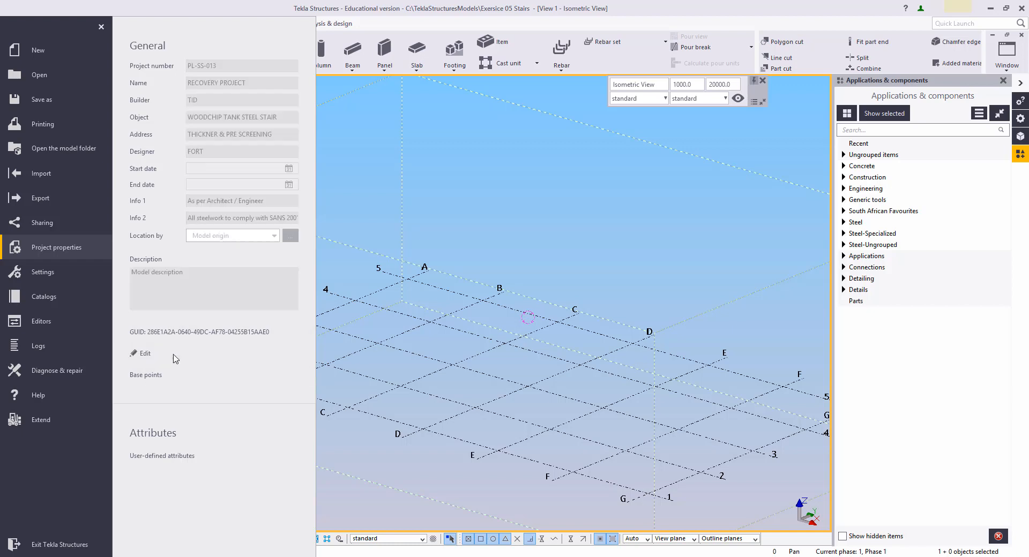
click(400, 172)
Step: Open the properties of the model grid and set its Z coordinates to 0 and 1385
middle_drag(235, 355, 412, 352)
scroll(411, 351, up, 8)
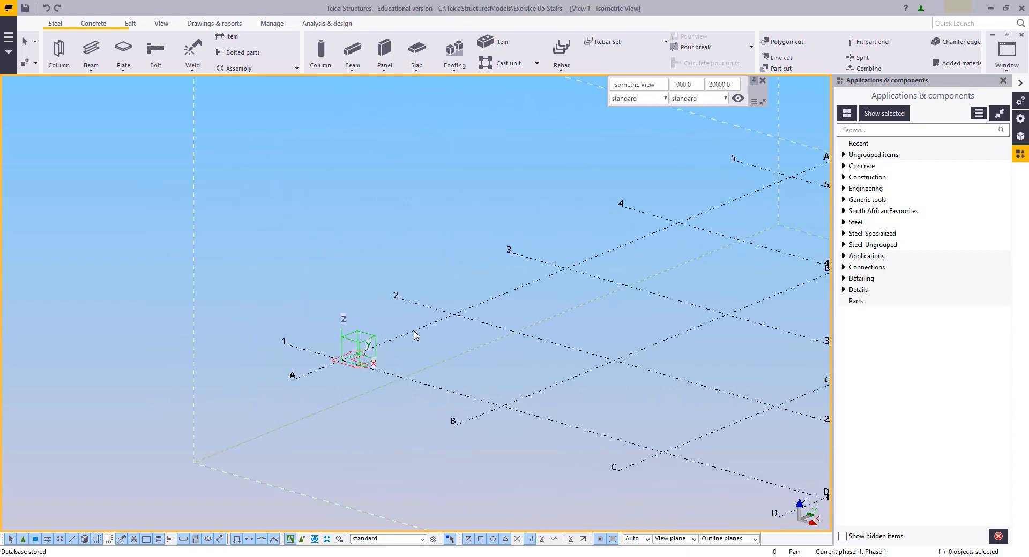
double_click(414, 334)
middle_drag(313, 325, 255, 340)
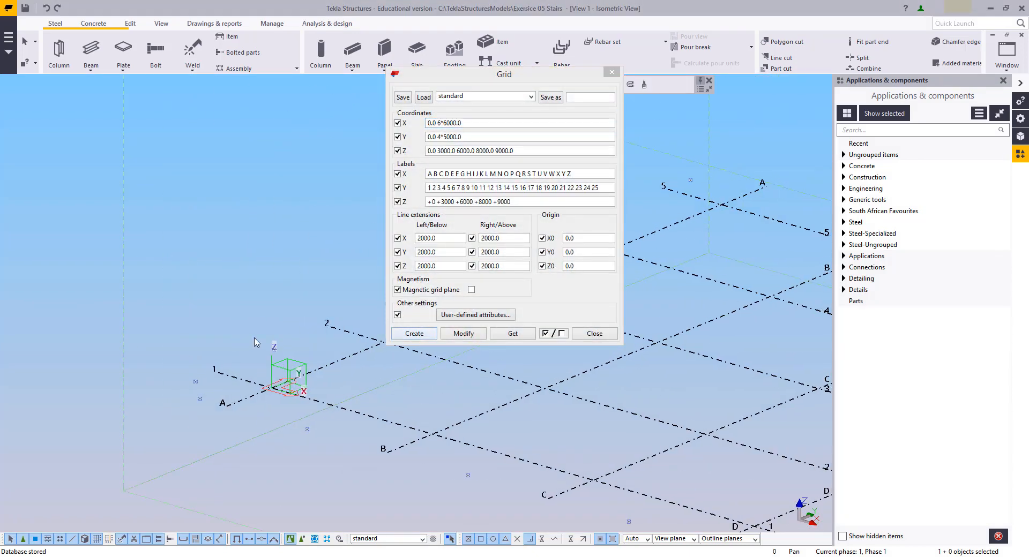
drag(499, 150, 374, 156)
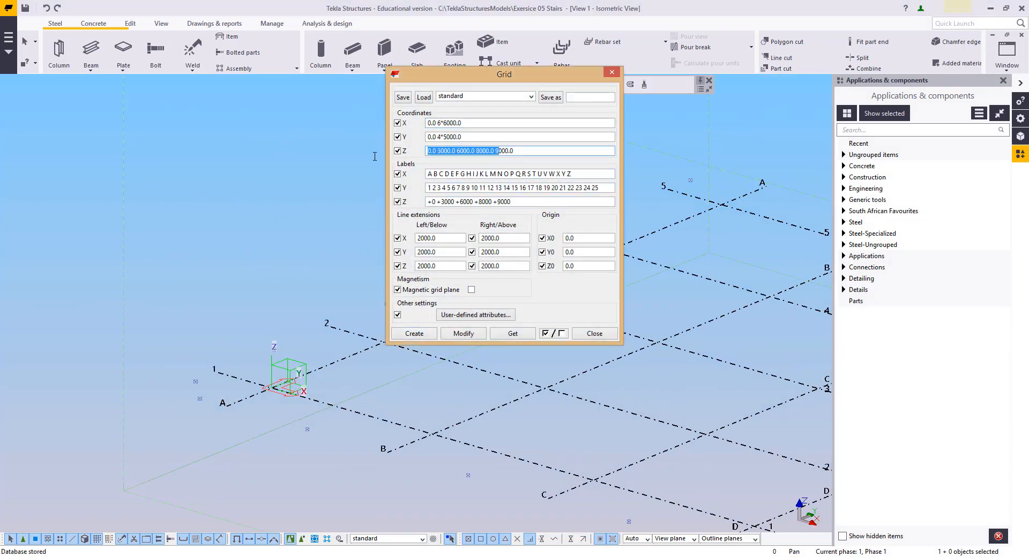
key(BackSpace)
key(Delete)
key(Delete)
key(Delete)
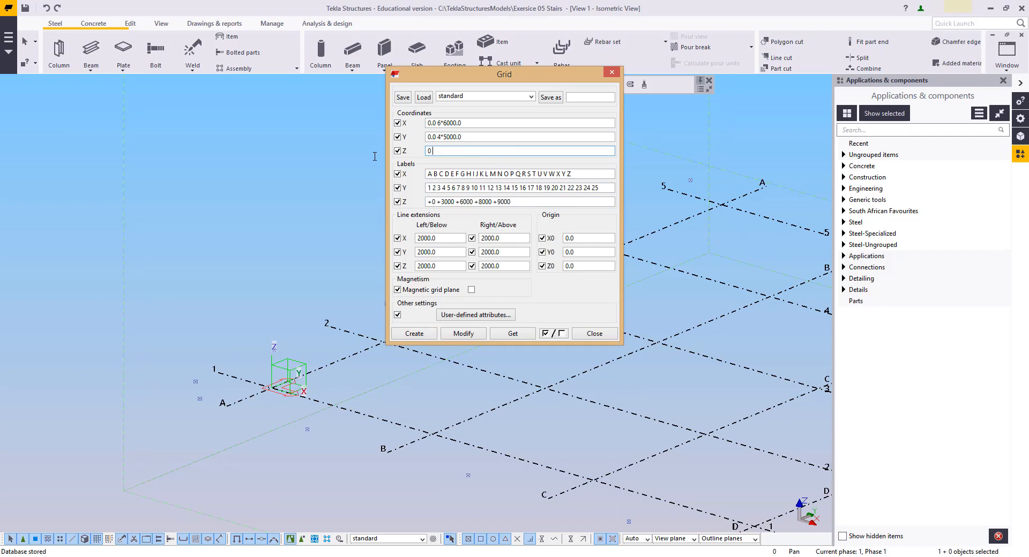
text(1385)
Step: Set the grid's Z labels to +1704.210 and +1705.595
key(Tab)
key(shift+Home)
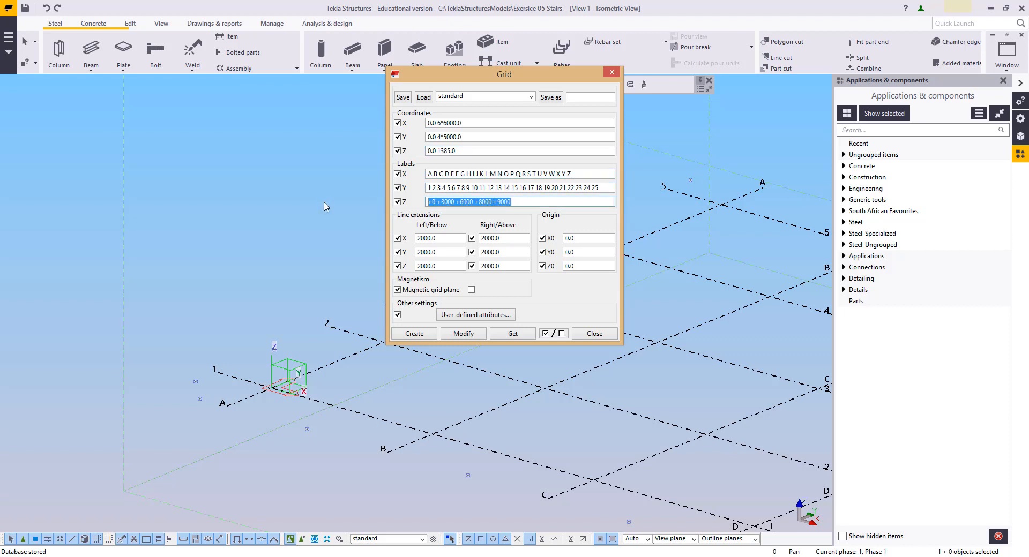
text(+)
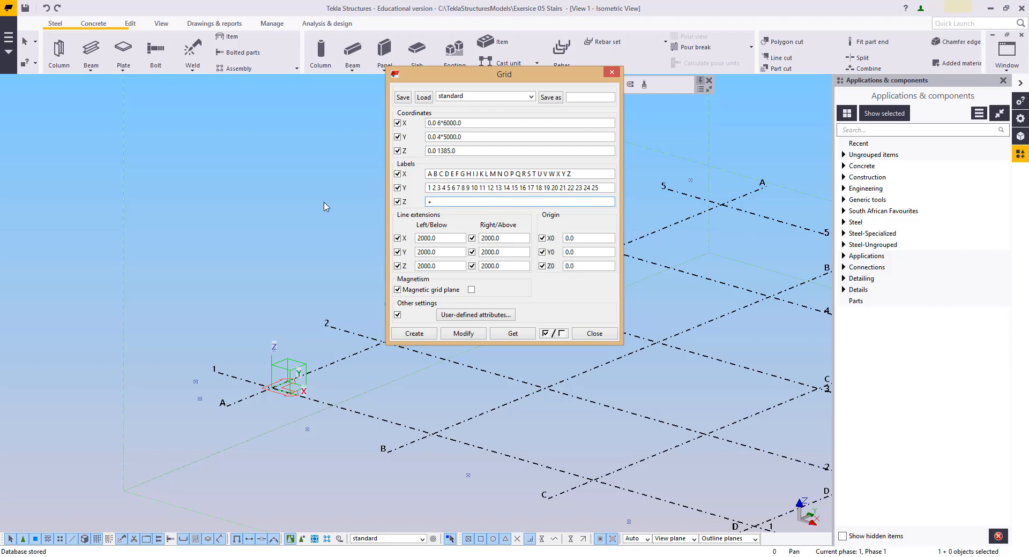
text(1704.210 +1705.595)
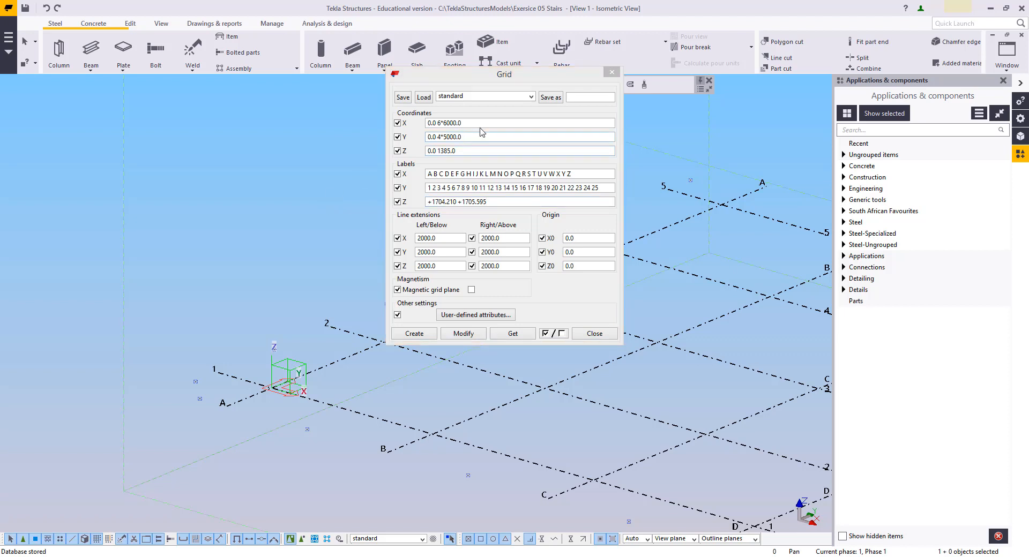
Step: Set the grid's X coordinates to 0 and 1775 and its X labels to 1a and 1
drag(479, 125, 376, 115)
text(0)
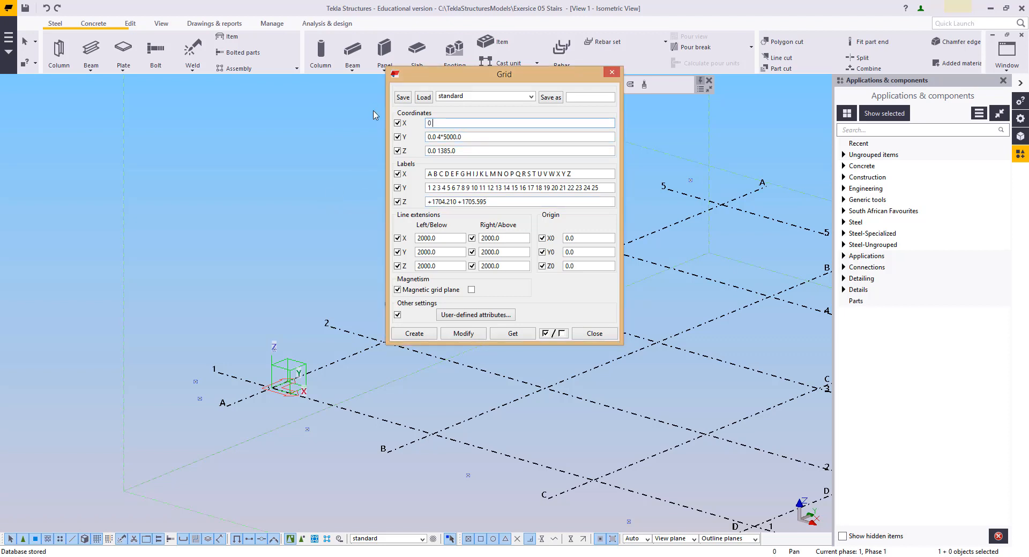
text( 1775)
drag(577, 174, 426, 174)
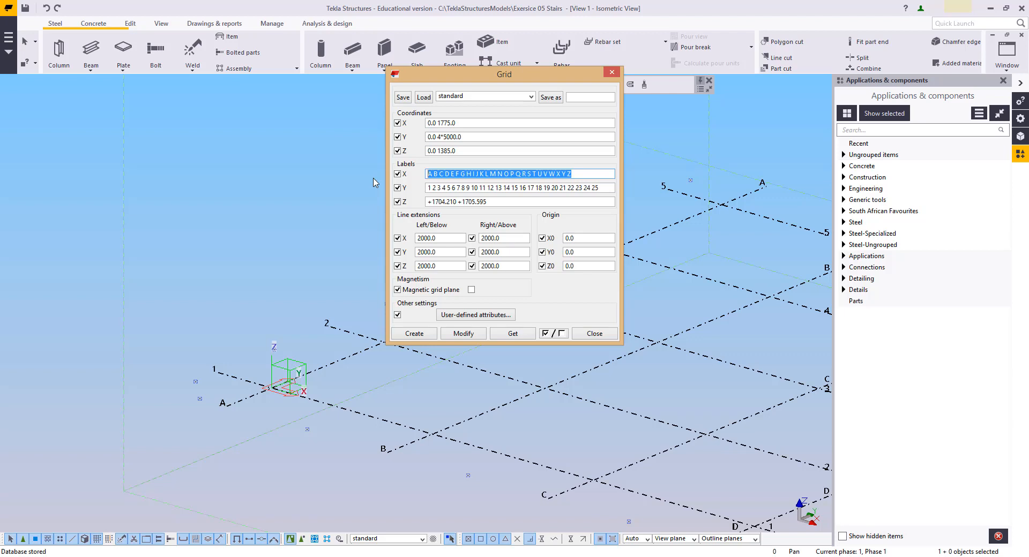
text(1a)
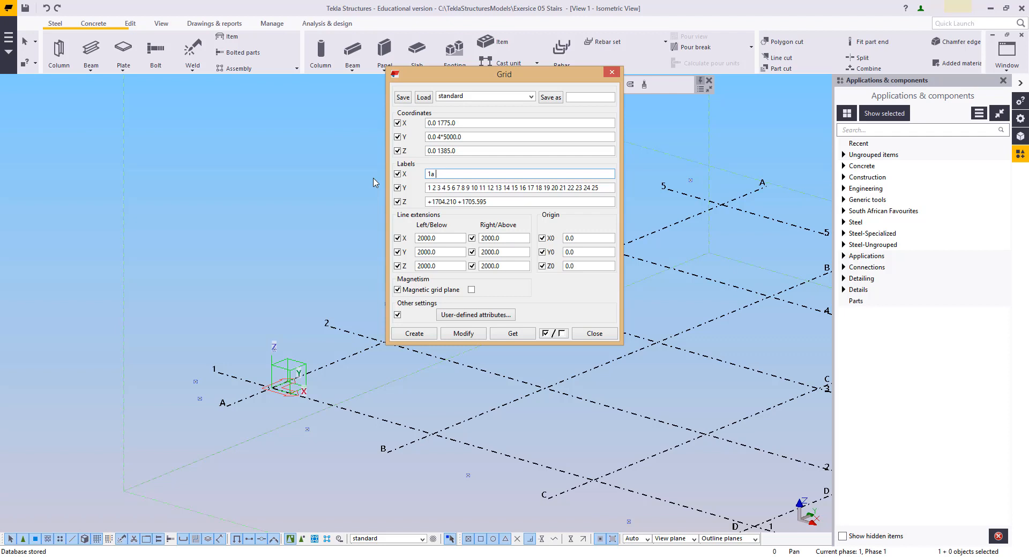
key(BackSpace)
key(BackSpace)
key(BackSpace)
text(1a 1)
Step: Set the grid's Y coordinates to 0 and 1862 with labels A and CL, and modify the grid with the new values
drag(478, 137, 382, 137)
text(0)
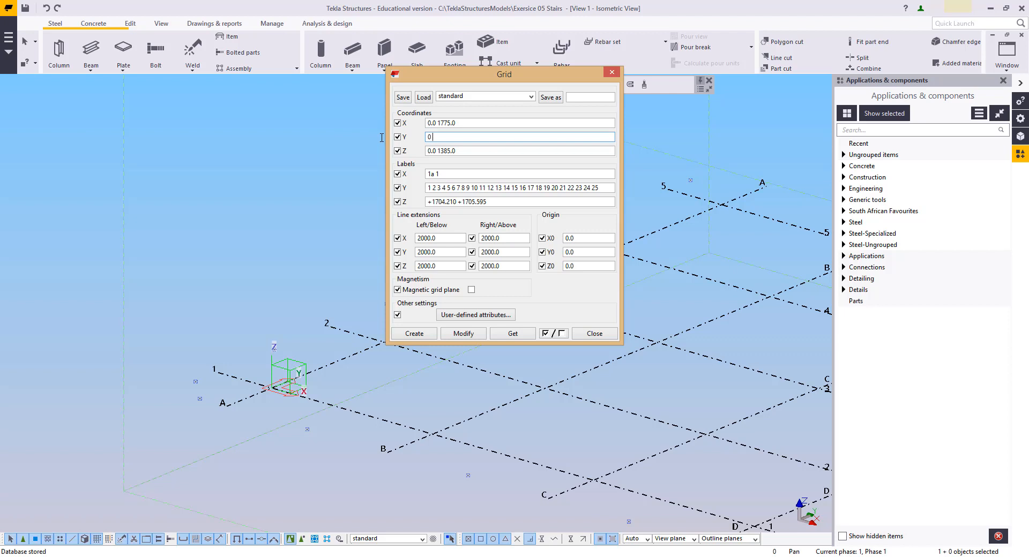
text( 1862)
drag(598, 188, 377, 181)
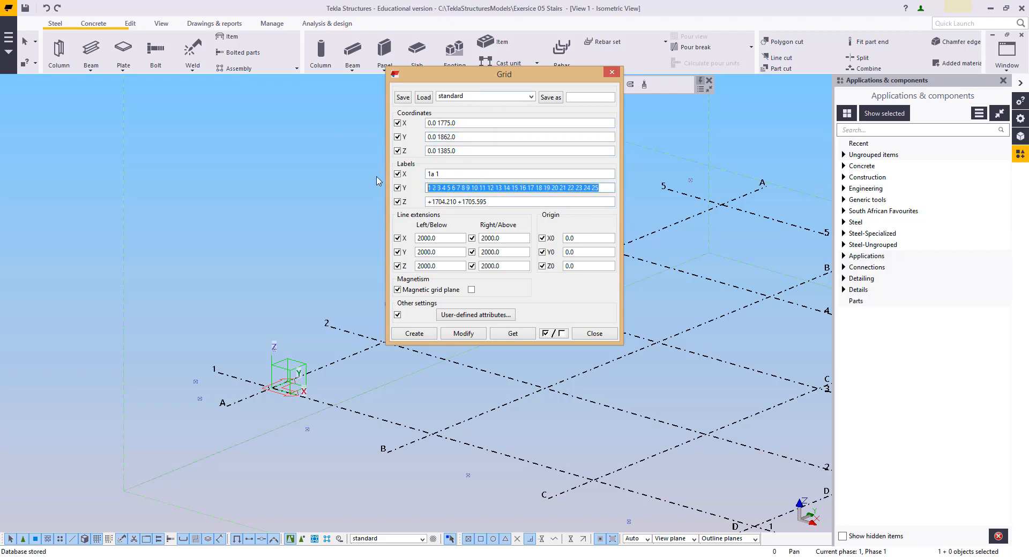
text(A )
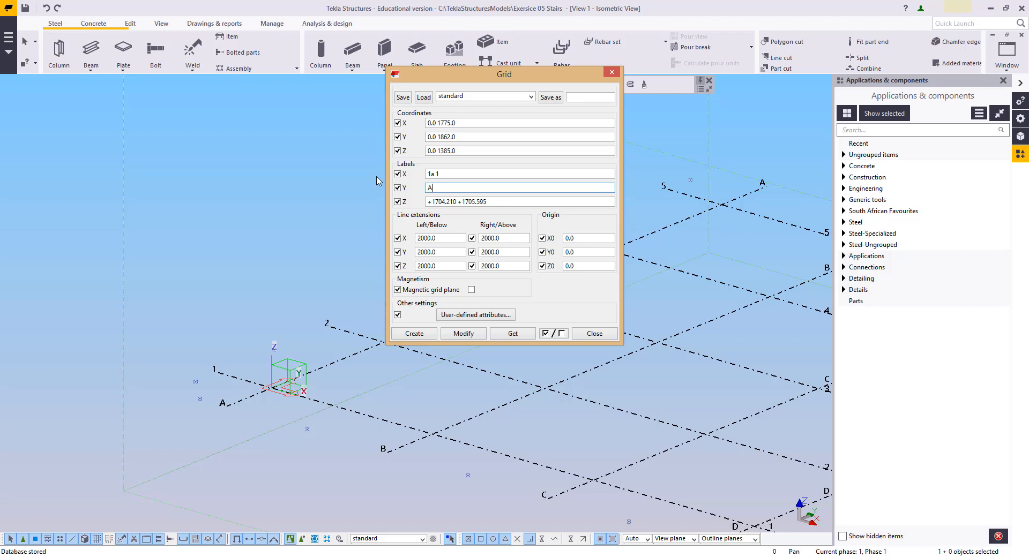
text(CL)
click(466, 334)
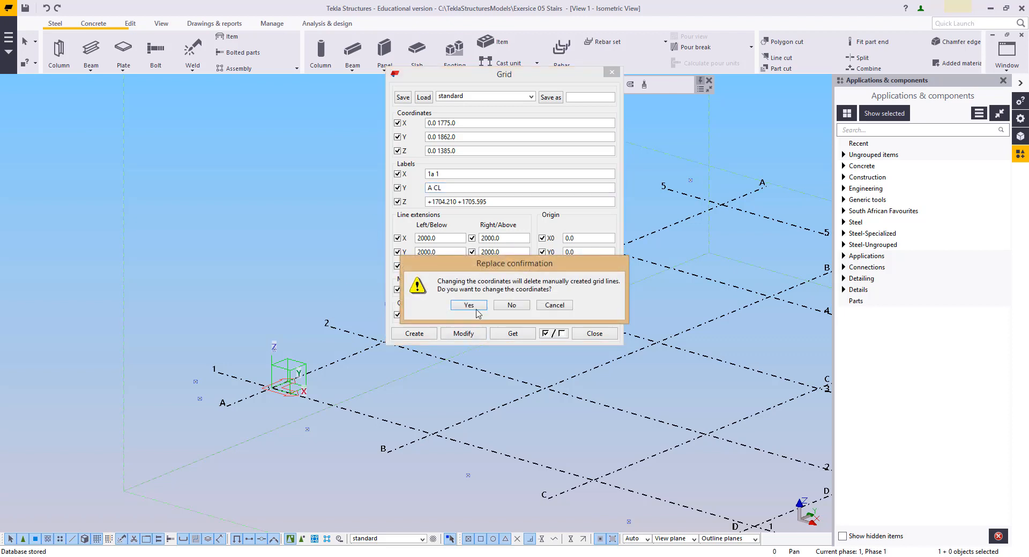
click(469, 305)
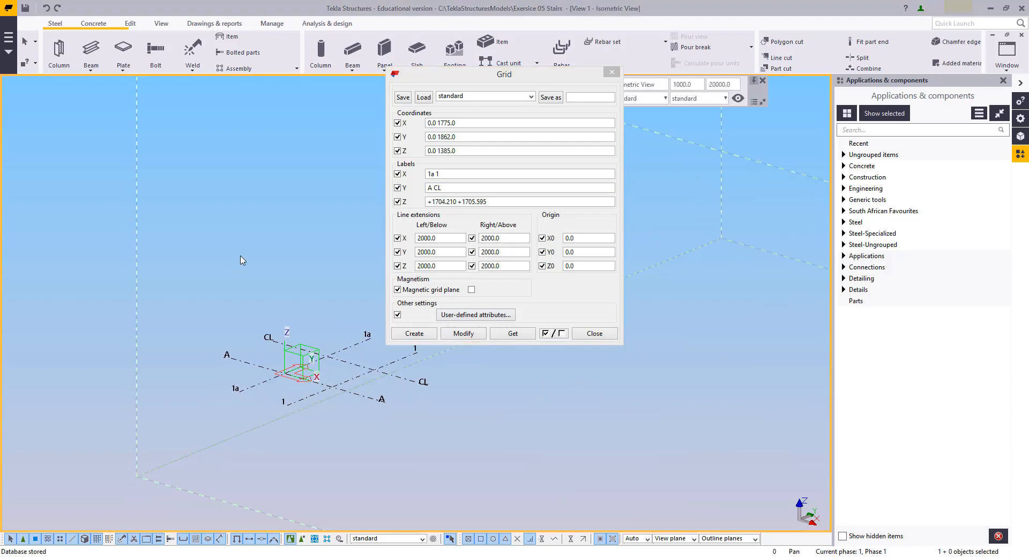
Step: Switch the model view from 3D to plan to show the grid from above
key(ctrl+p)
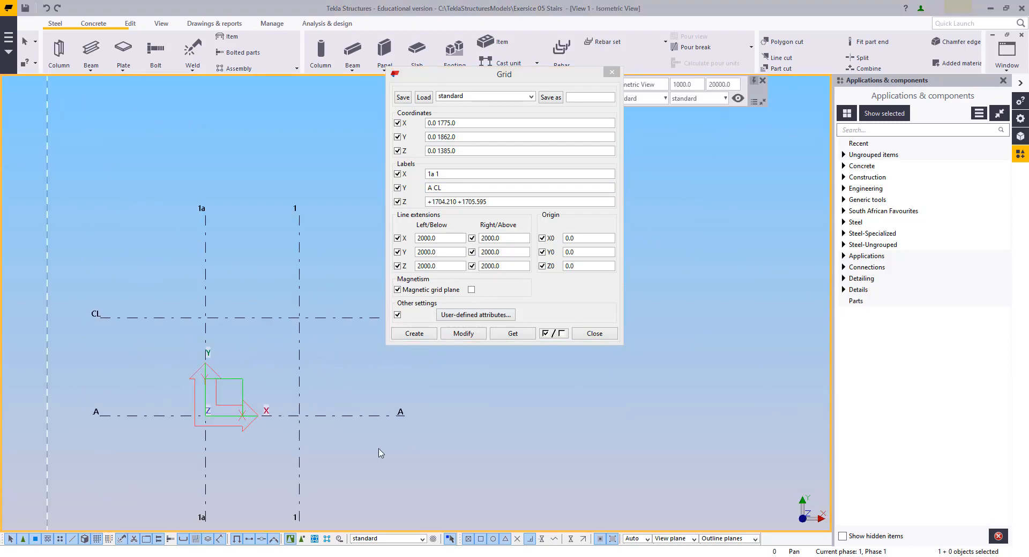
middle_drag(407, 442, 310, 431)
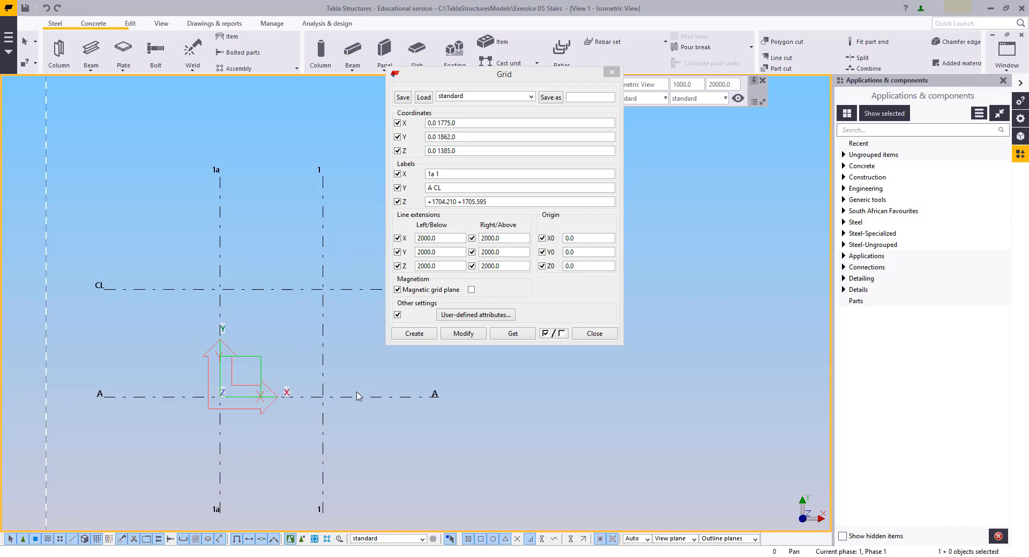
middle_drag(341, 407, 338, 426)
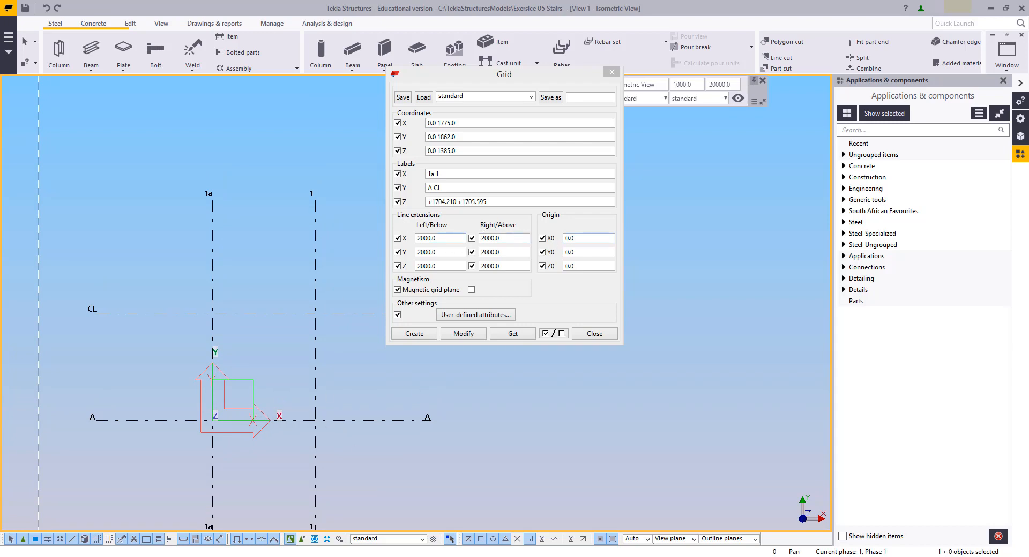
Step: Set the grid's left/below line extensions to 750 for X, Y and Z
drag(439, 241, 377, 244)
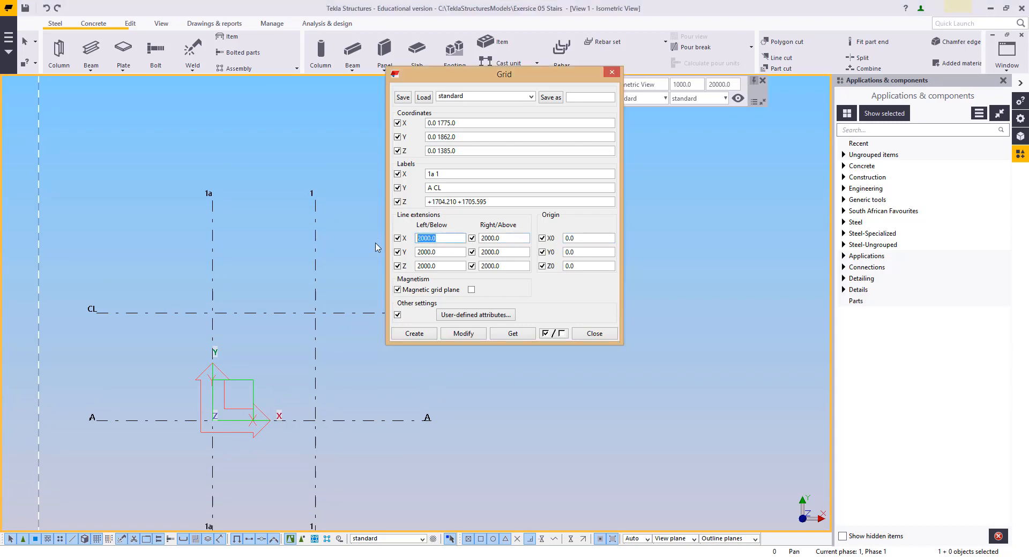
text(750)
drag(447, 239, 329, 248)
key(ctrl+c)
key(Tab)
key(ctrl+v)
key(Tab)
key(ctrl+v)
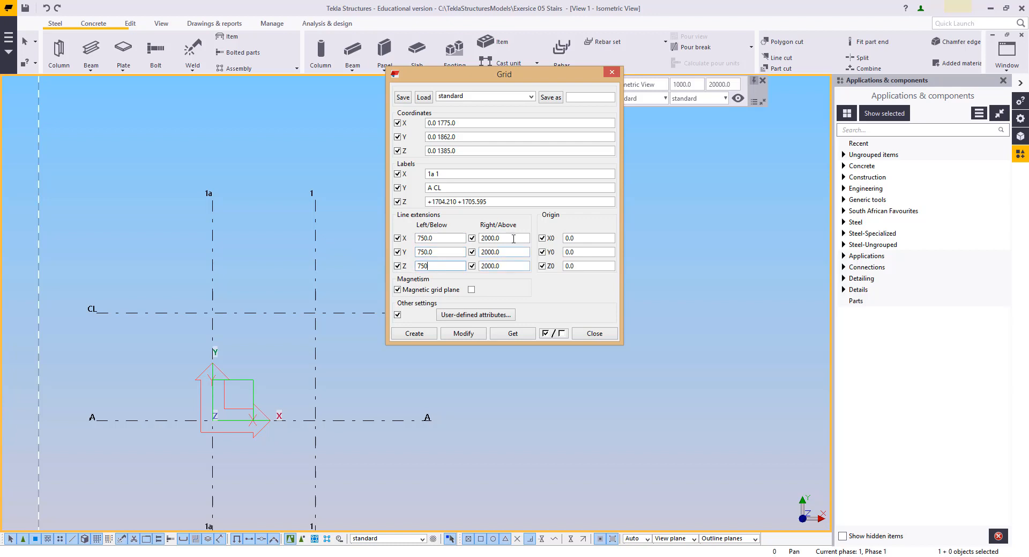
Step: Set the grid's right/above line extensions to 750 for X, Y and Z, and modify the grid with the new extensions
key(Tab)
text(750.0)
key(Tab)
text(750.0)
key(Tab)
text(750)
click(462, 335)
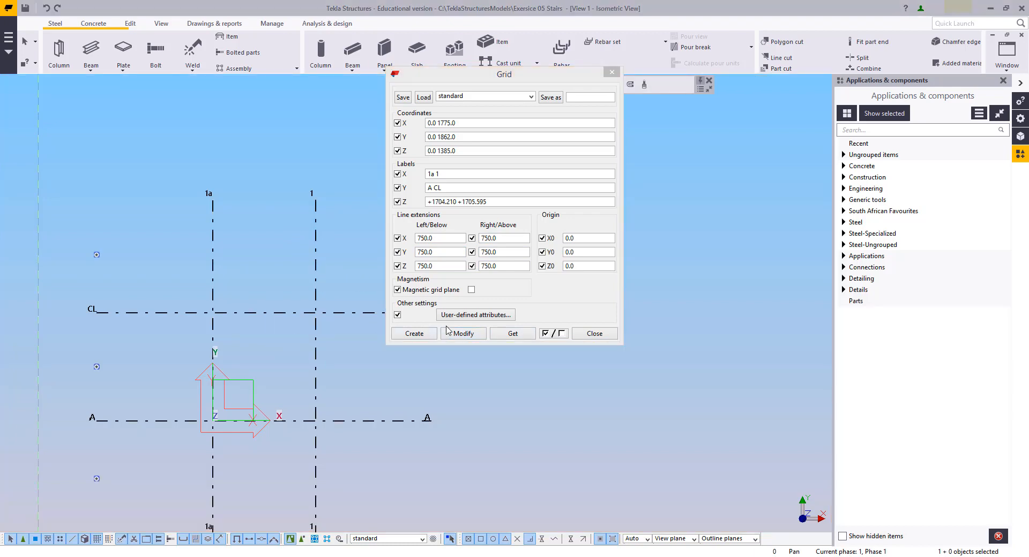
click(452, 333)
click(469, 305)
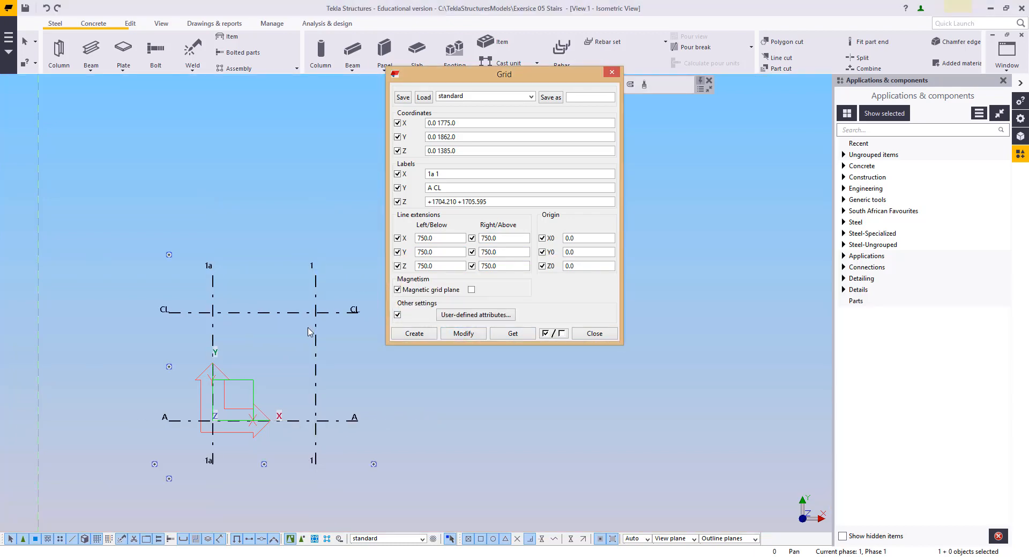
Step: Apply the grid settings once more, close them, and switch the model view from plan back to 3D
scroll(213, 303, up, 2)
middle_drag(214, 303, 155, 276)
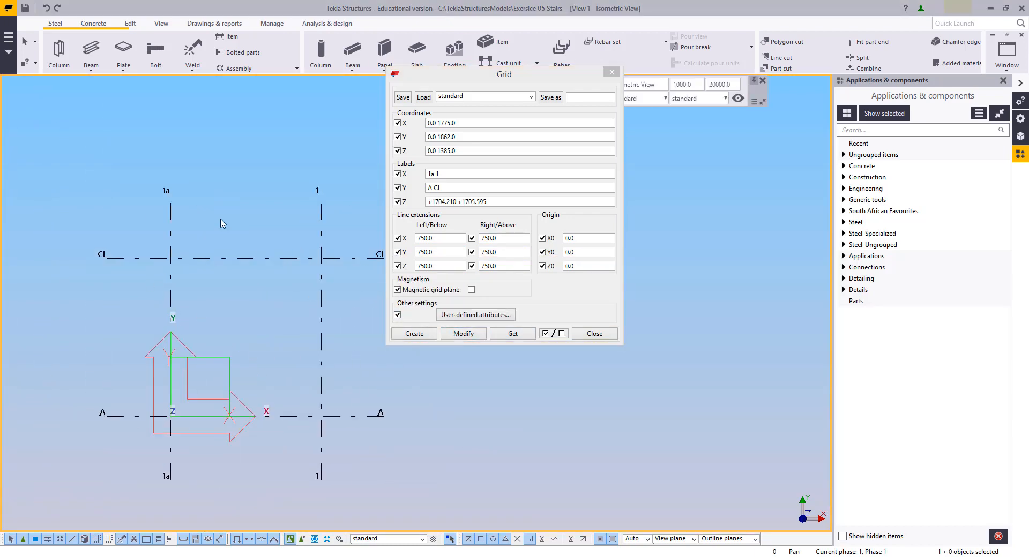
right_click(208, 162)
key(Escape)
scroll(272, 319, down, 5)
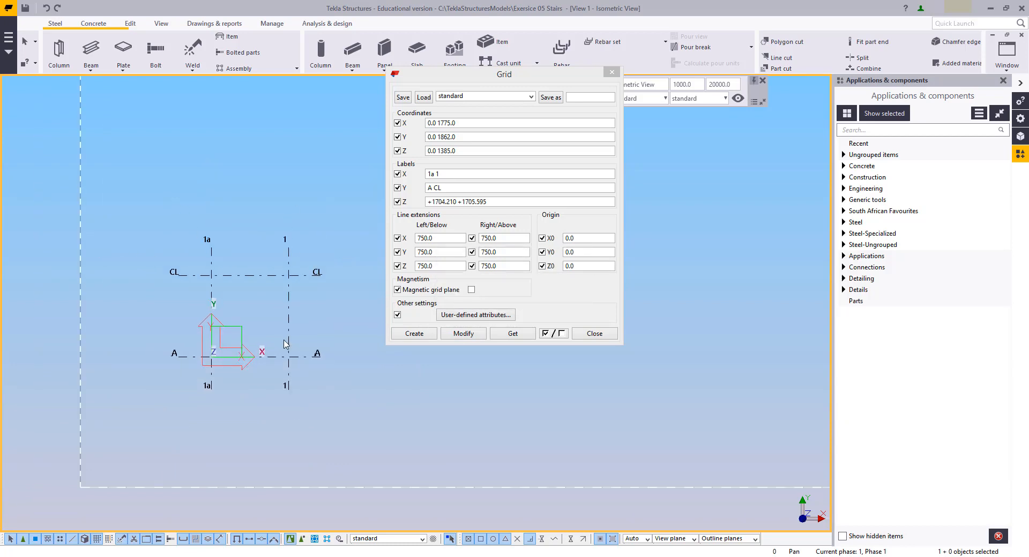
click(470, 335)
click(588, 333)
key(ctrl+p)
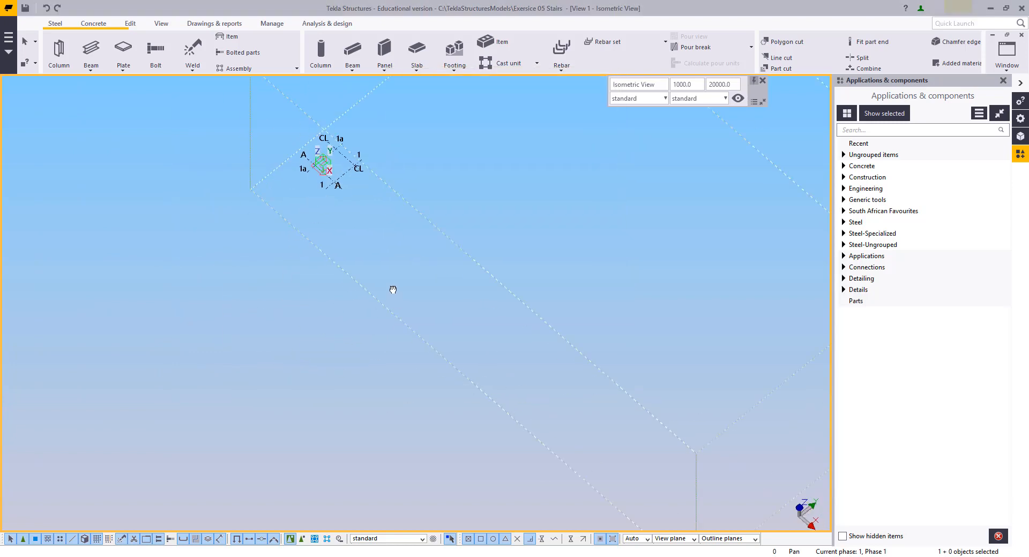
Step: Fit the work area to the entire model so it closely surrounds the grid
right_click(508, 268)
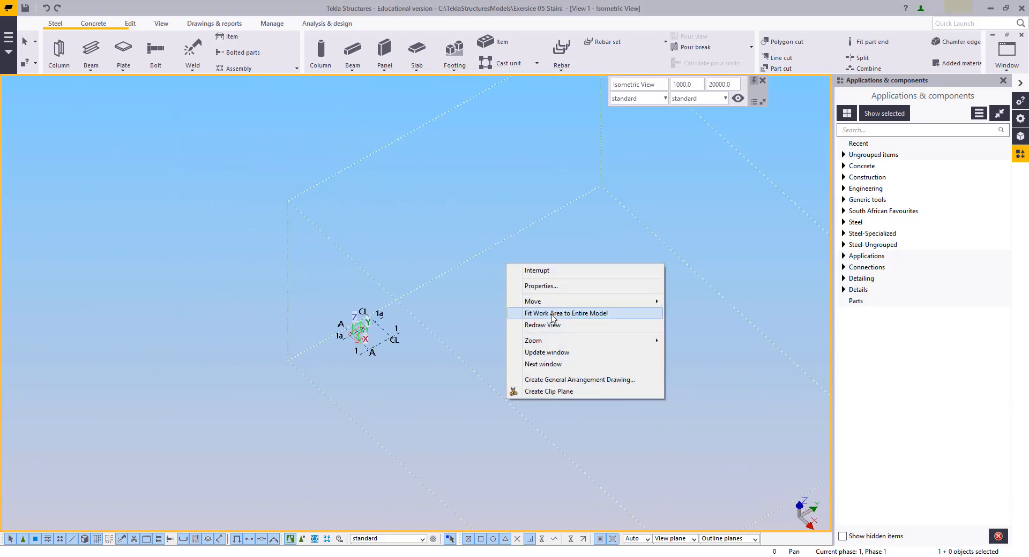
click(554, 320)
scroll(401, 322, up, 5)
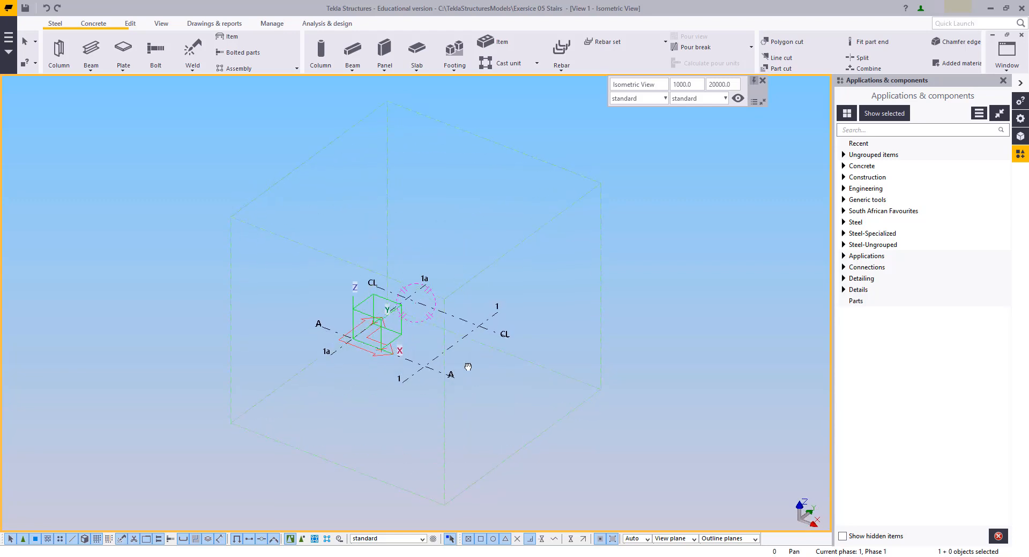
middle_drag(311, 370, 291, 388)
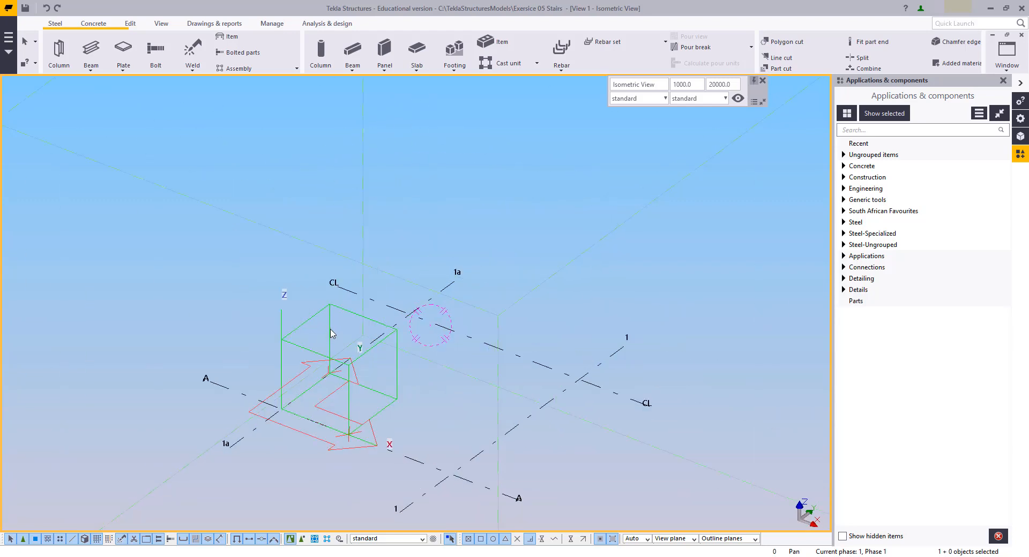
middle_drag(331, 334, 247, 336)
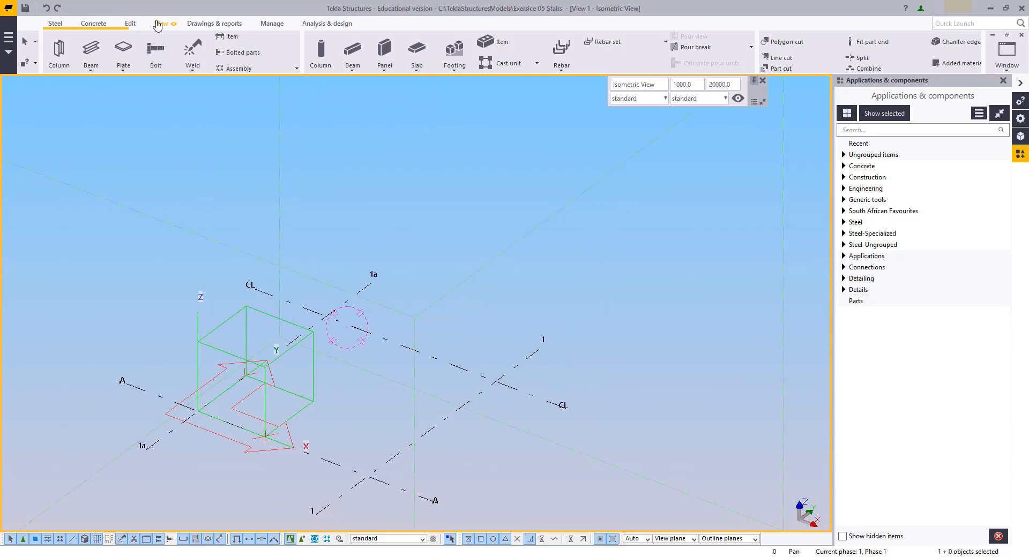
Step: Create a two-point view along grid line CL from grid 1a to grid 1, and close that view
click(160, 24)
click(105, 59)
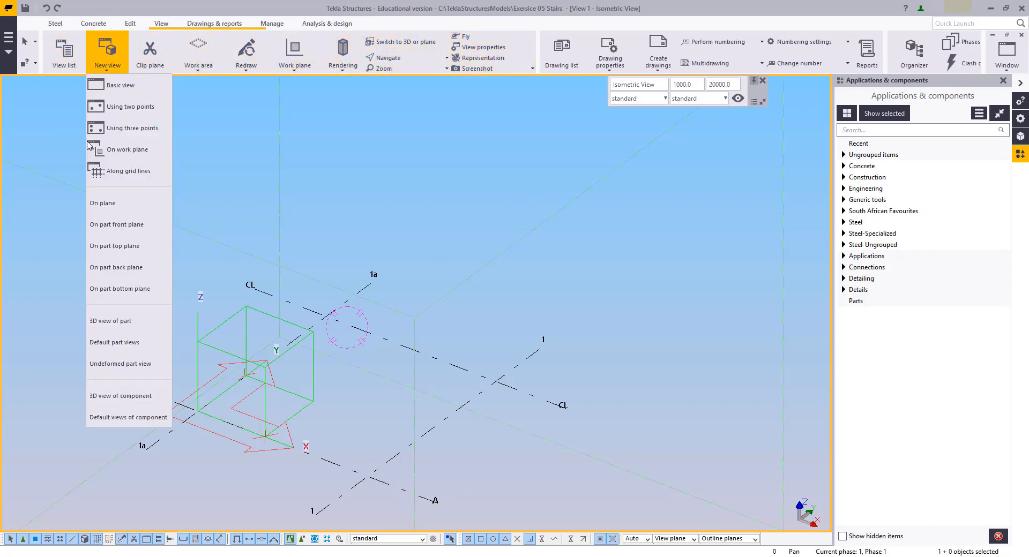
click(116, 107)
click(328, 316)
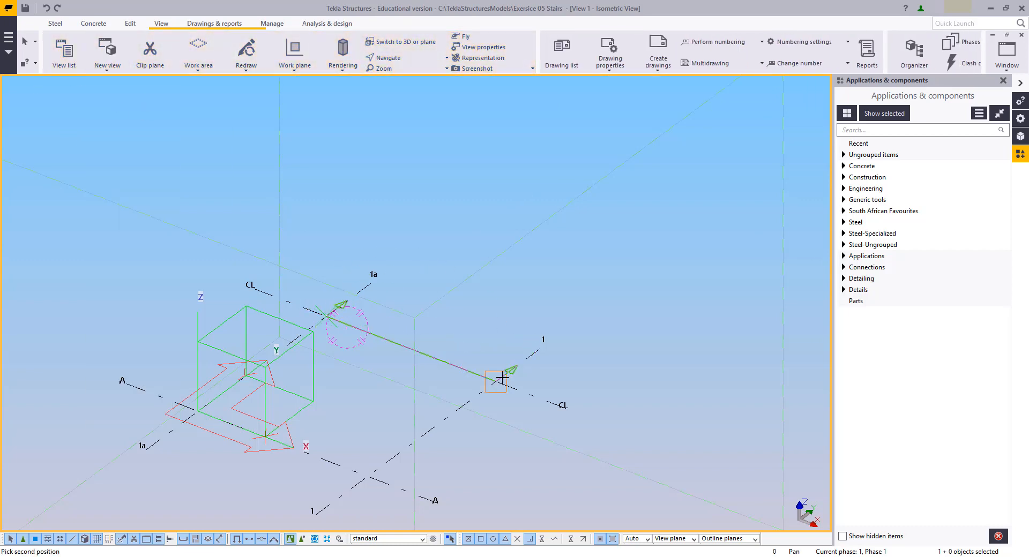
click(502, 379)
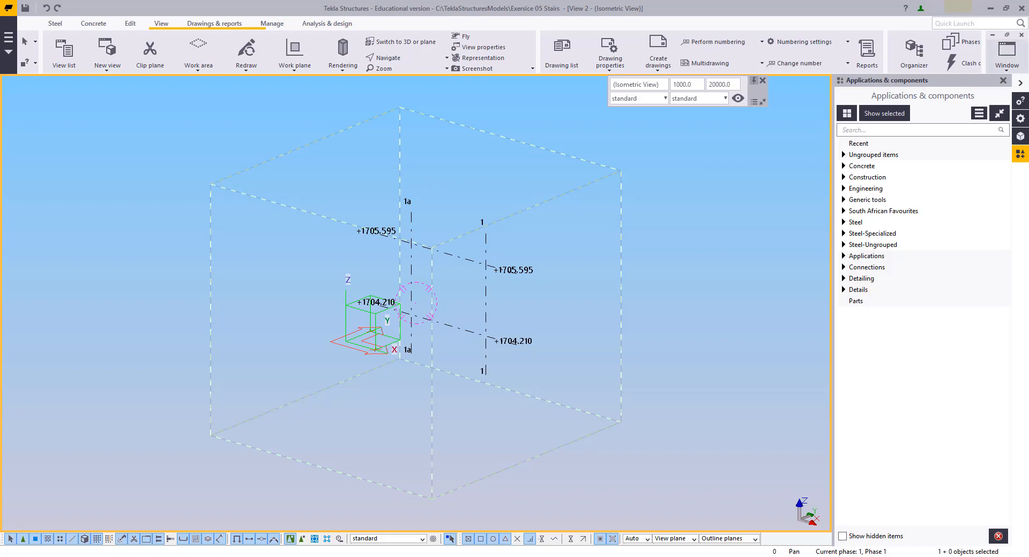
click(1021, 35)
Step: Create views along all grid lines with the standard settings, using prefix Plan for XY and Grid for ZY and XZ
middle_drag(469, 303, 599, 245)
click(496, 269)
right_click(493, 262)
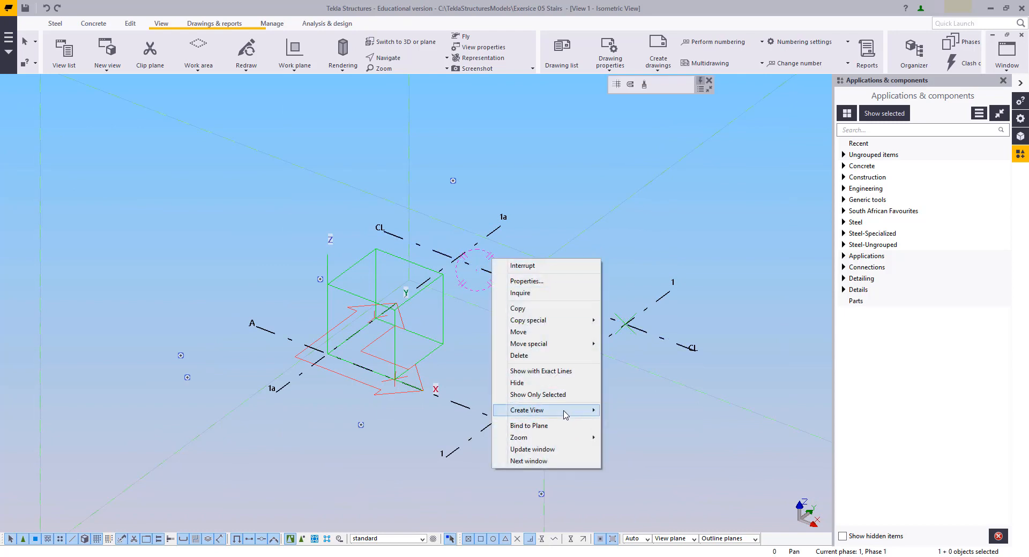
click(643, 422)
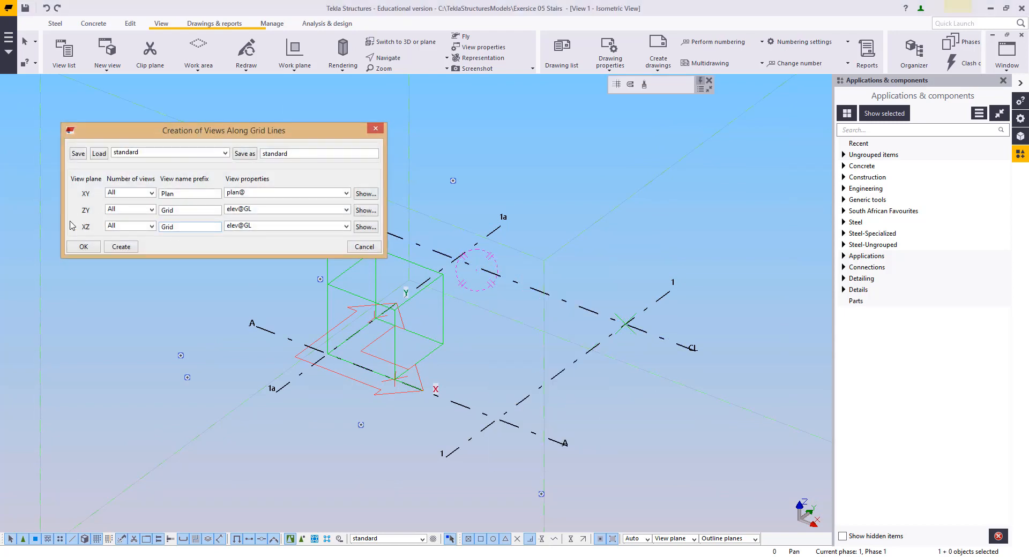
click(120, 247)
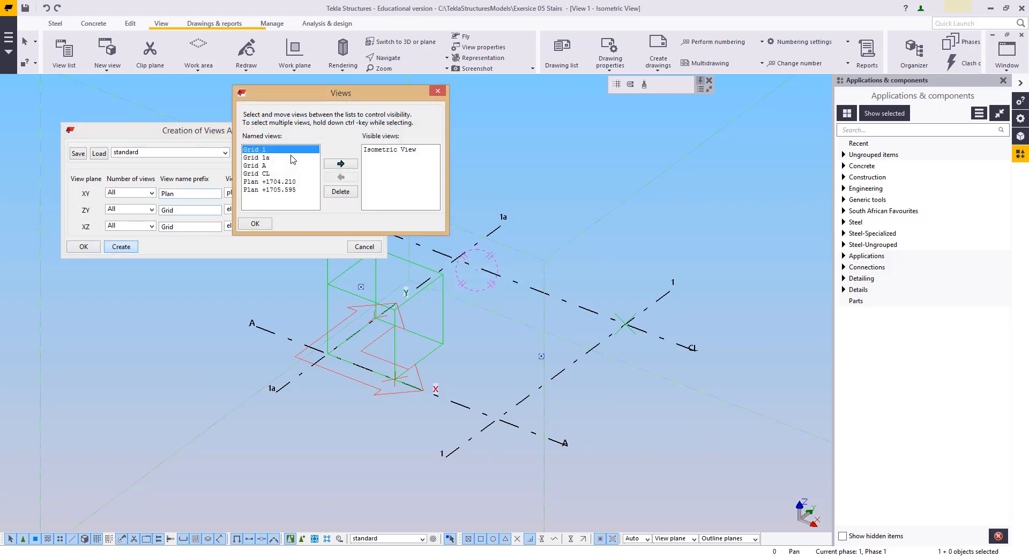
click(277, 248)
click(364, 247)
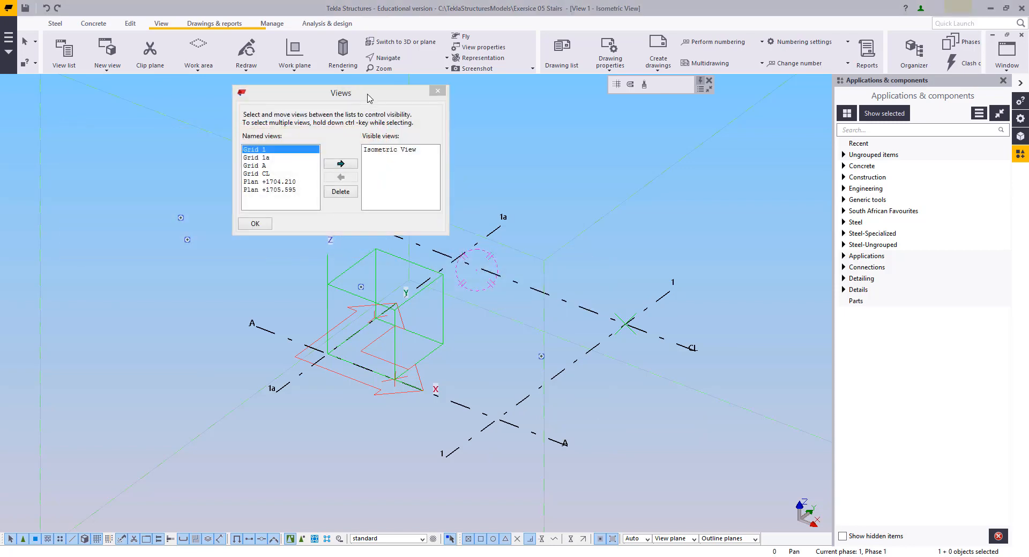
Step: Model two steel beams, one along grid line 1a and one about 1681 mm long along grid line 1
drag(367, 98, 138, 92)
middle_drag(489, 297, 499, 304)
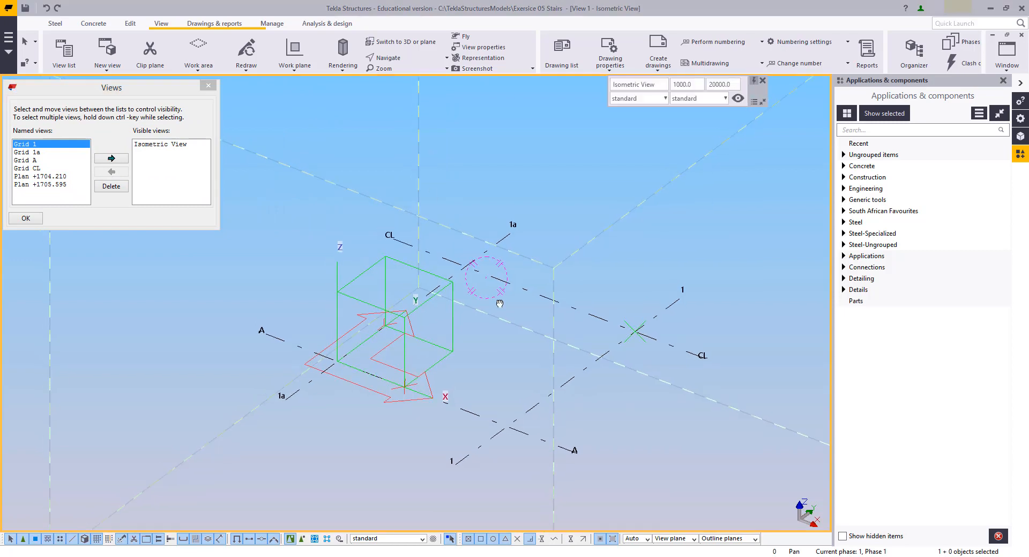
click(46, 24)
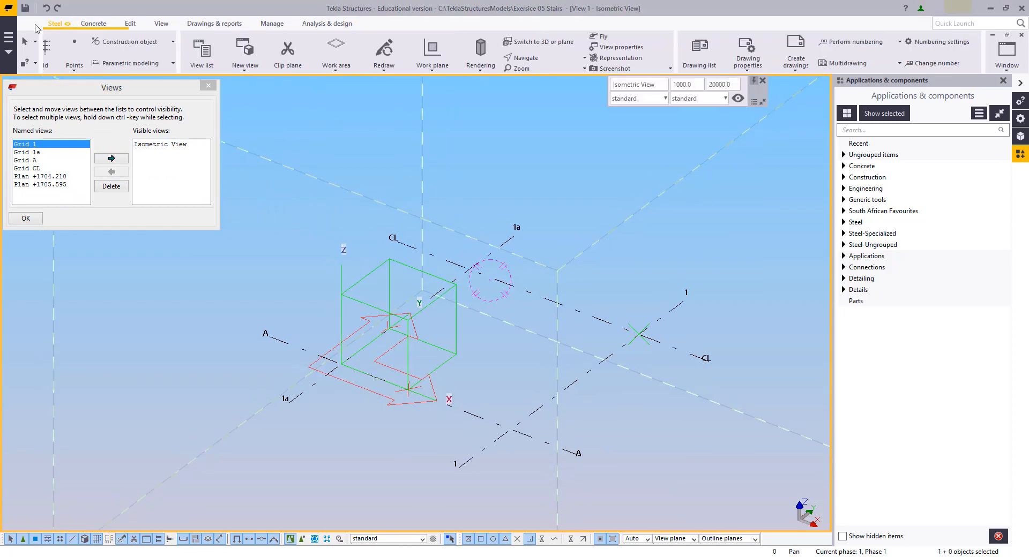
click(91, 49)
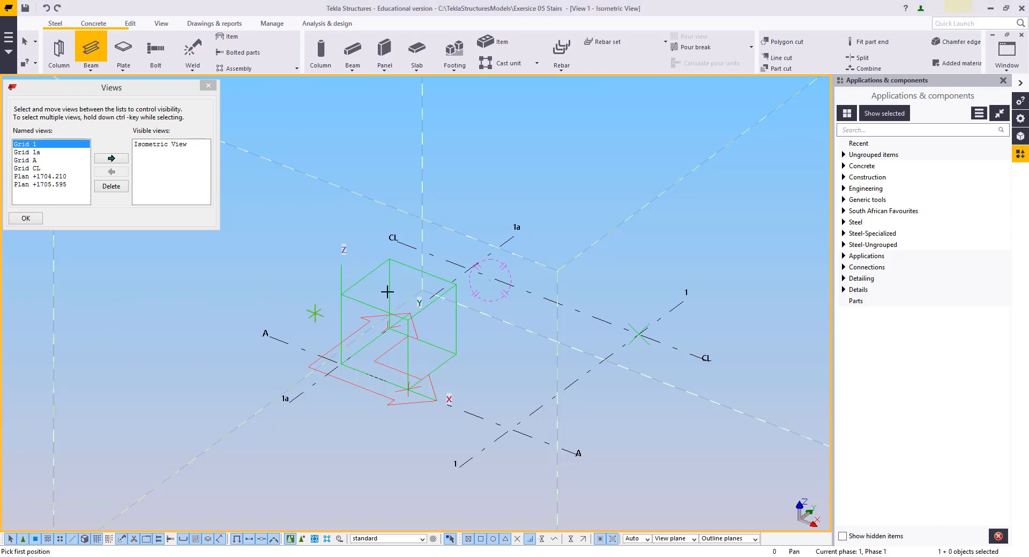
click(407, 317)
click(516, 235)
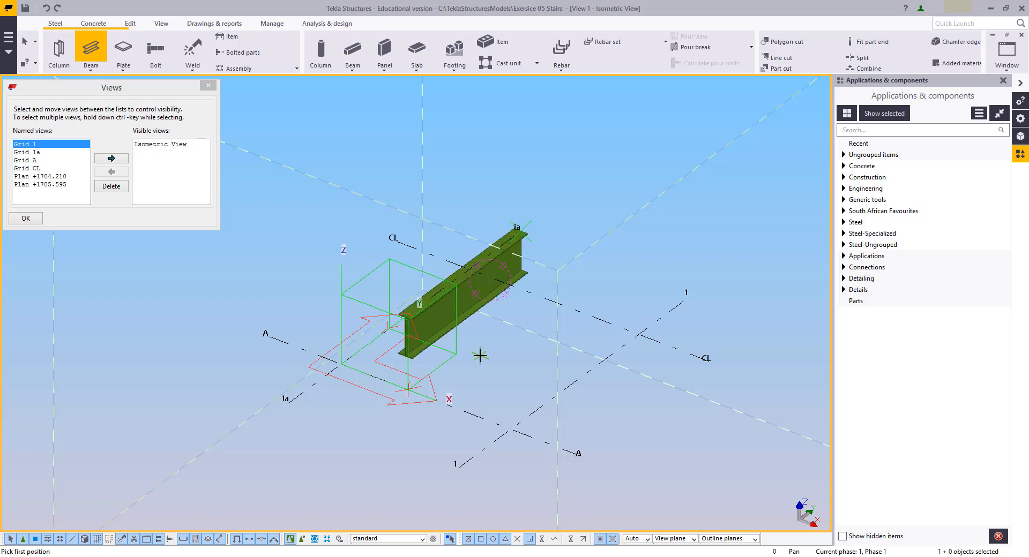
click(572, 385)
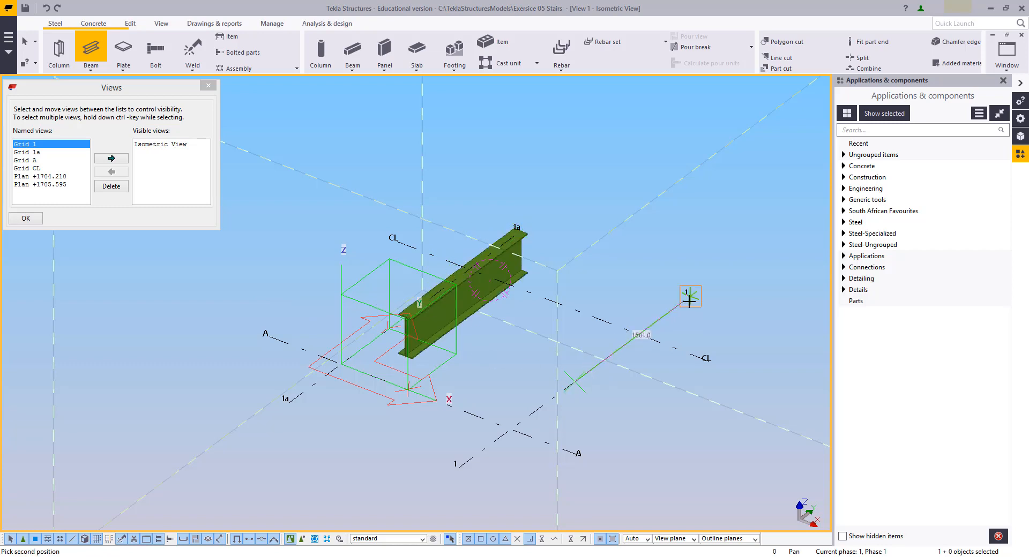
click(688, 293)
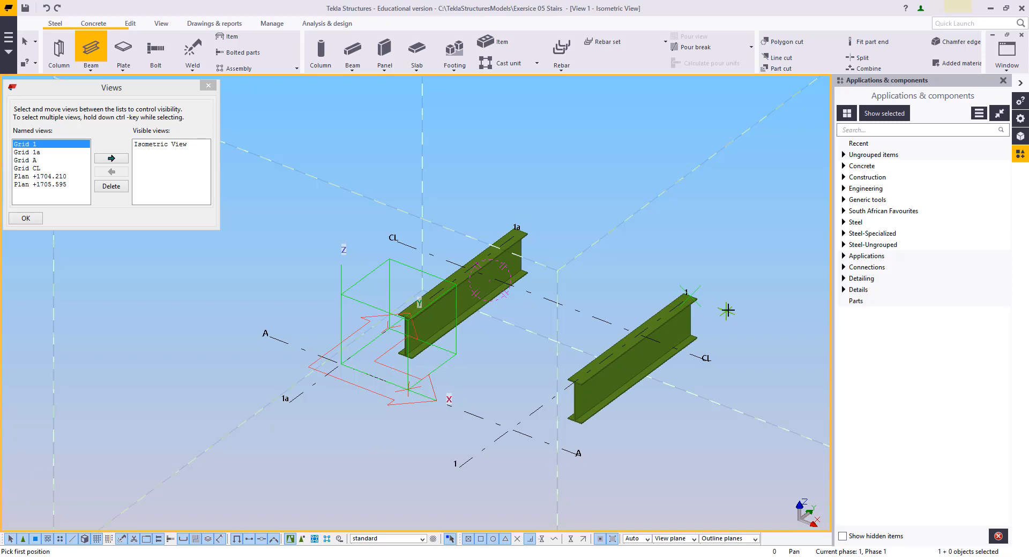
key(Escape)
Step: Move the near end point of the beam on grid line 1a to the intersection with grid line CL
click(672, 332)
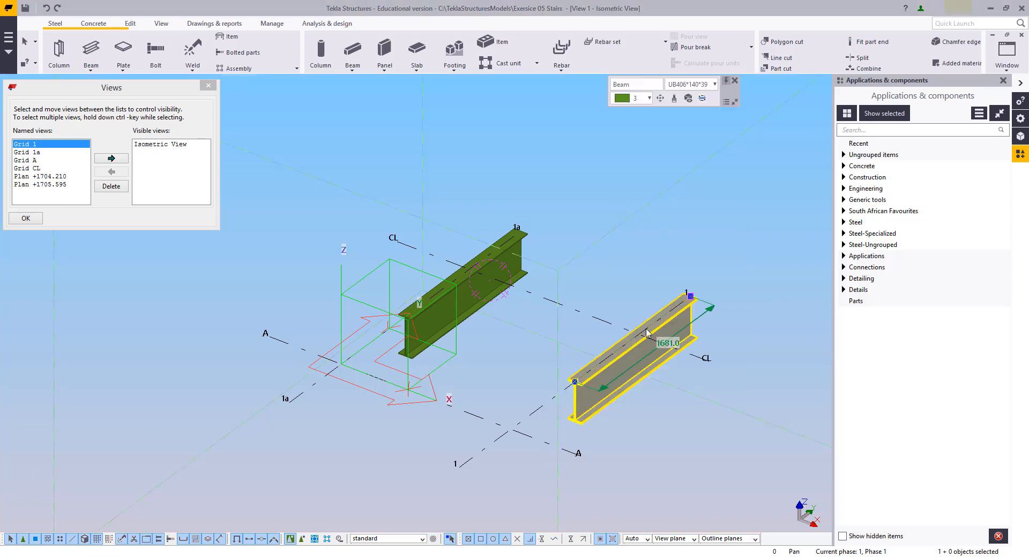
scroll(672, 332, up, 3)
scroll(336, 464, up, 1)
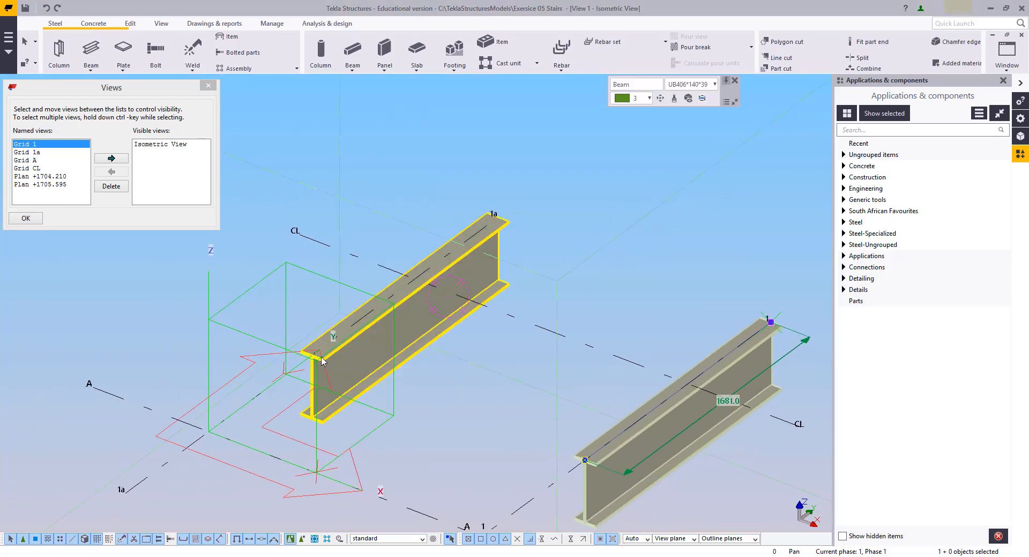
click(313, 381)
right_click(312, 381)
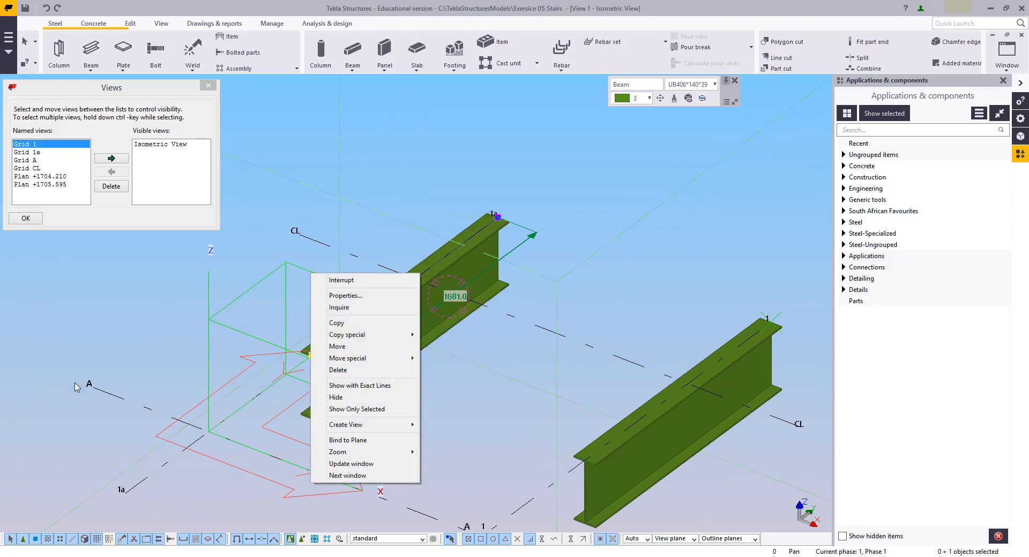
click(337, 346)
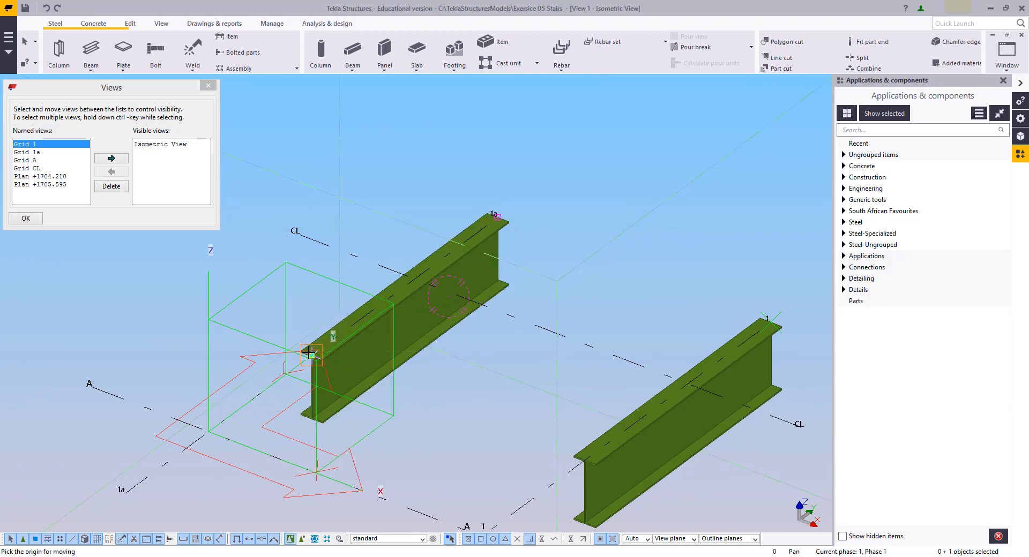
click(414, 278)
middle_drag(373, 248, 371, 294)
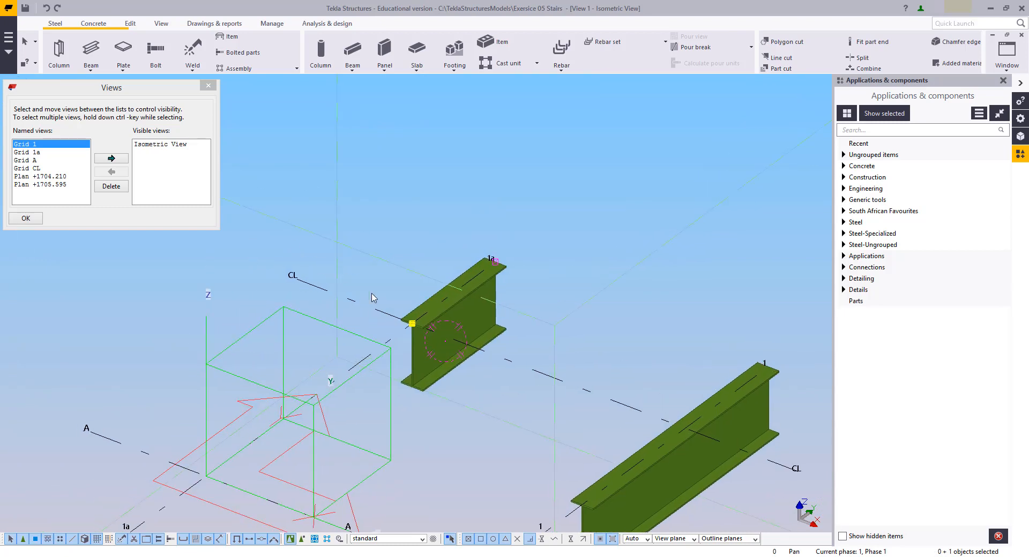
Step: Move the same end point of the grid 1a beam 375 mm along grid line 1a towards grid line A
scroll(369, 291, up, 5)
right_click(408, 277)
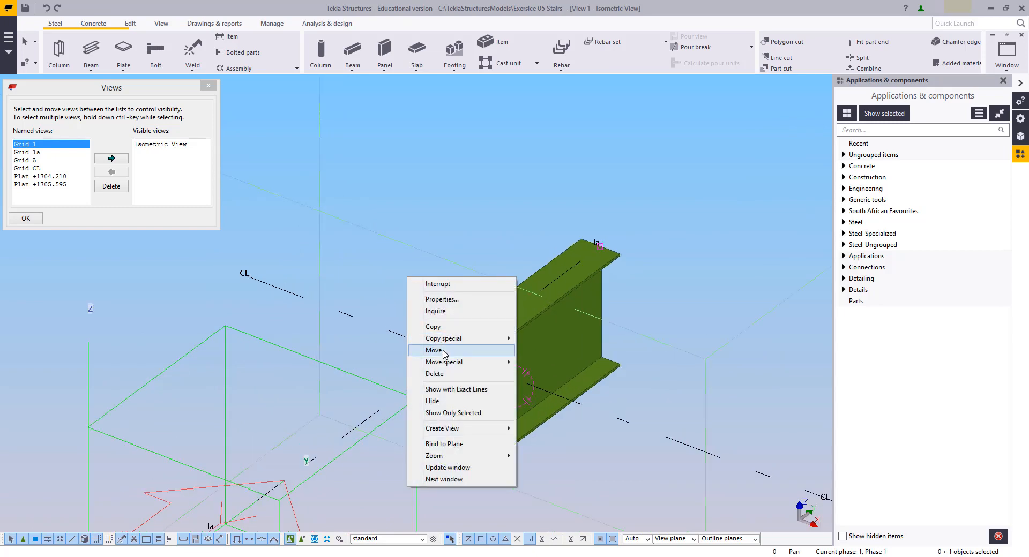
click(444, 351)
click(453, 356)
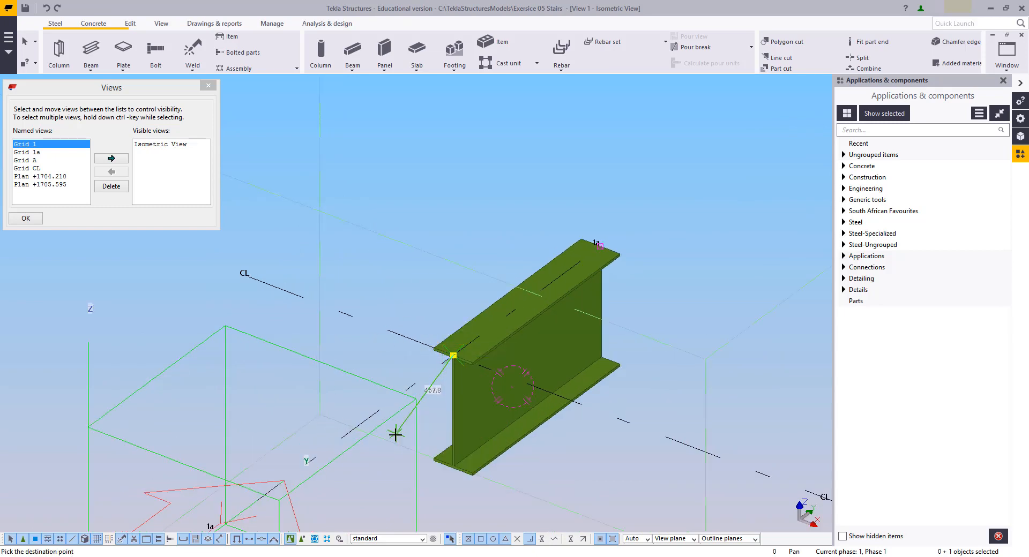
middle_drag(396, 435, 409, 337)
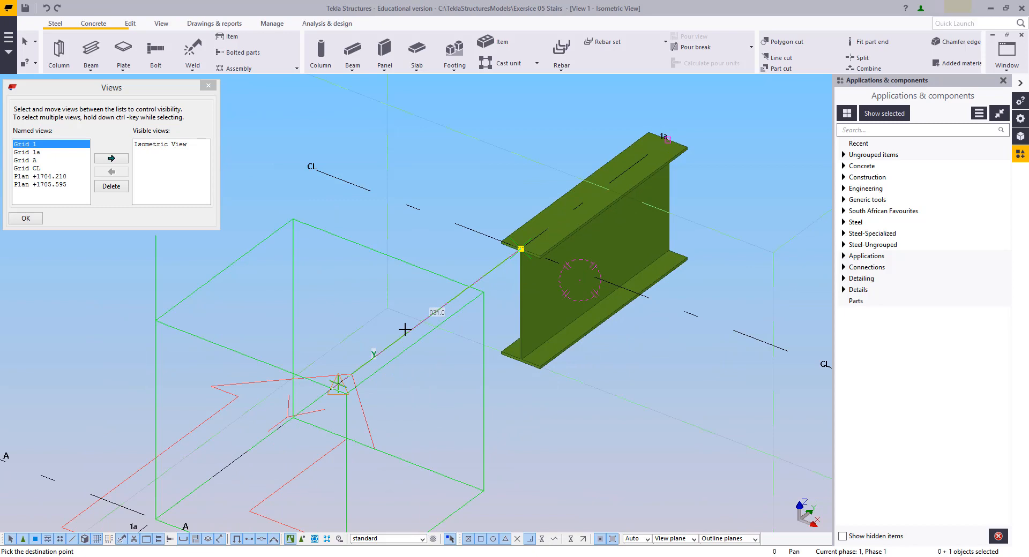
text(7)
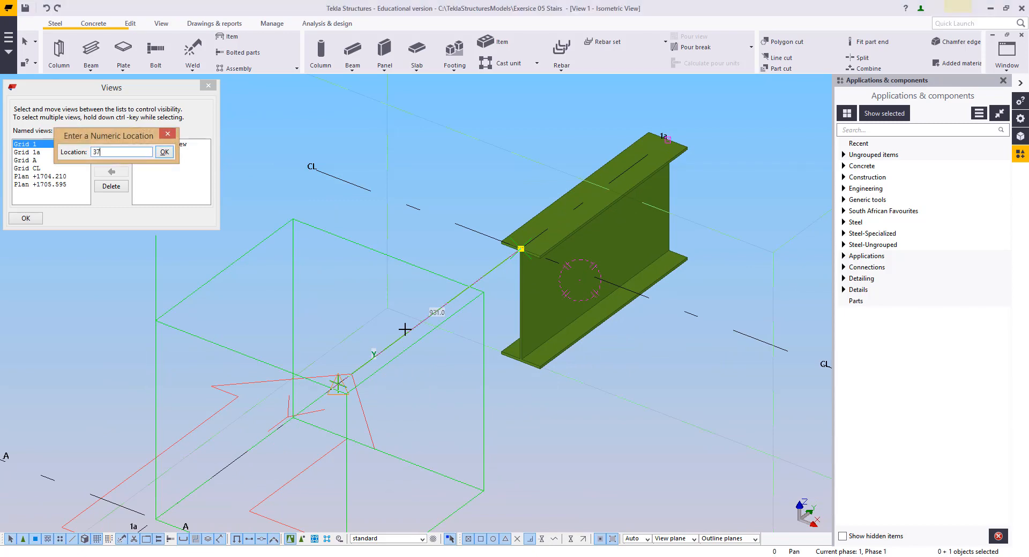
text(75)
key(Return)
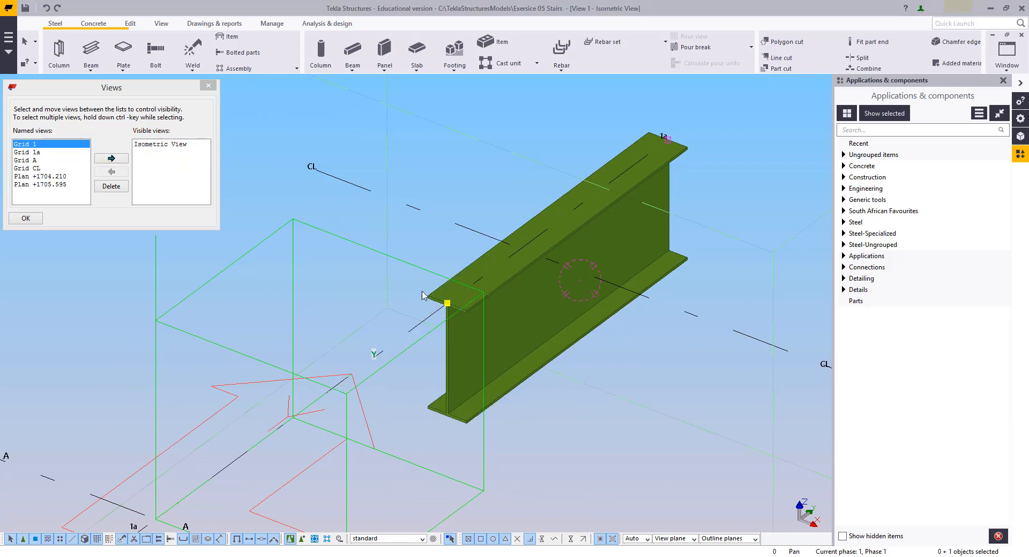
click(130, 431)
scroll(387, 337, down, 1)
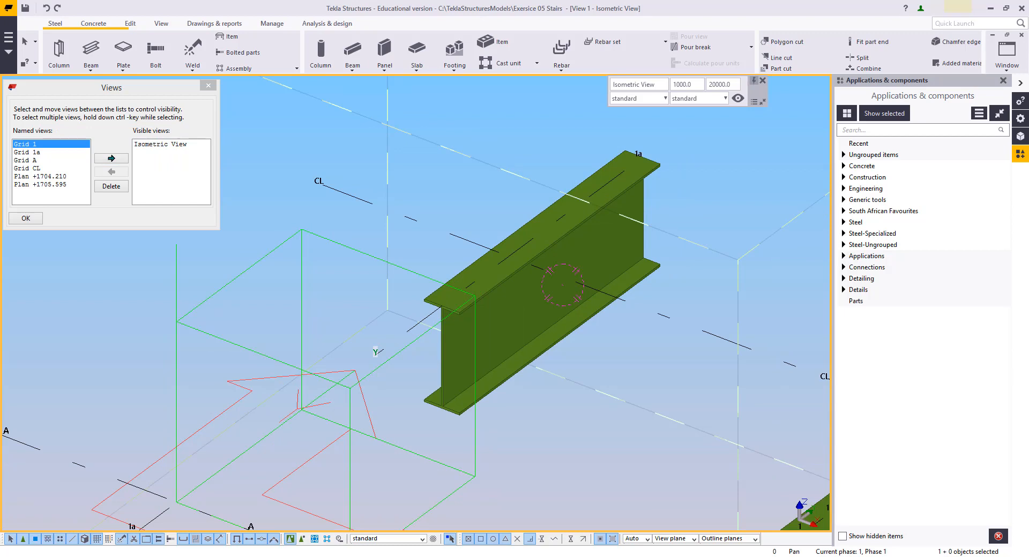
Step: Open the properties of both beams, on grid lines 1a and 1, and choose the EXISTING material from the miscellaneous grades
scroll(440, 278, down, 3)
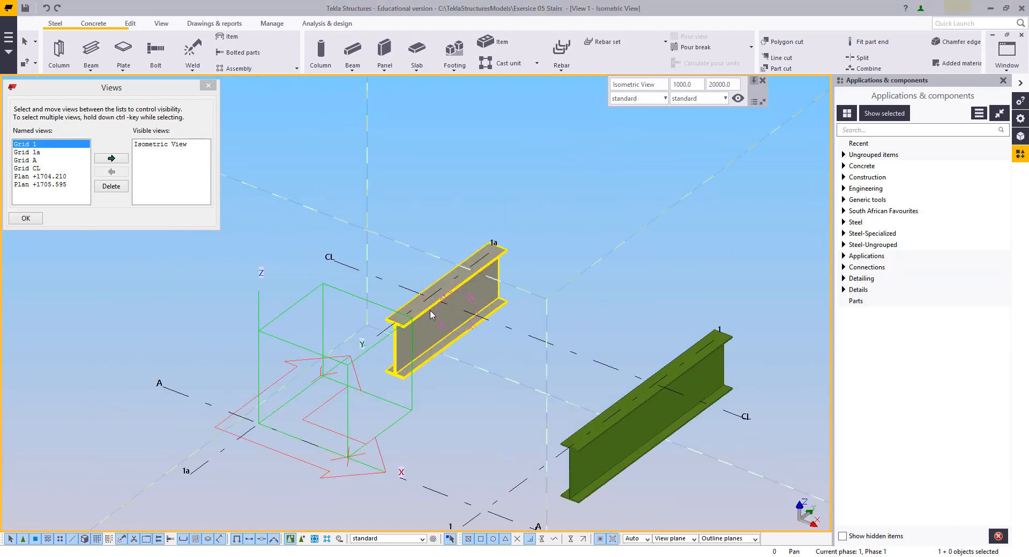
double_click(657, 439)
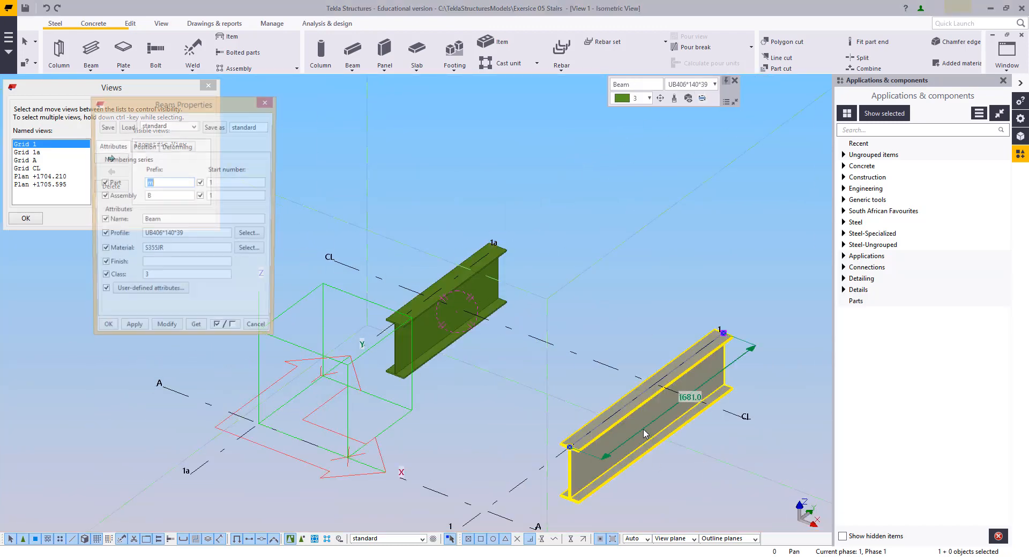
ctrl+click(474, 341)
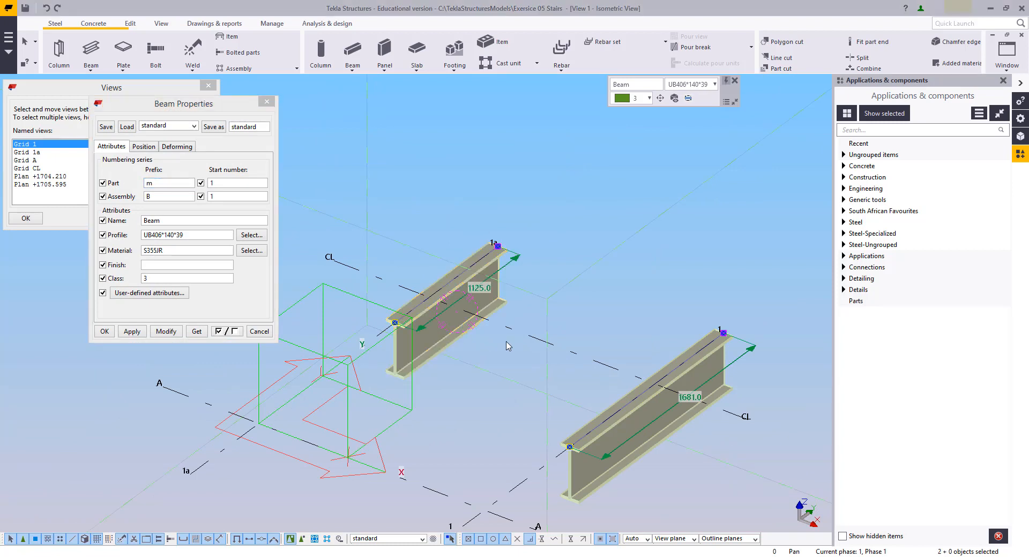
double_click(183, 251)
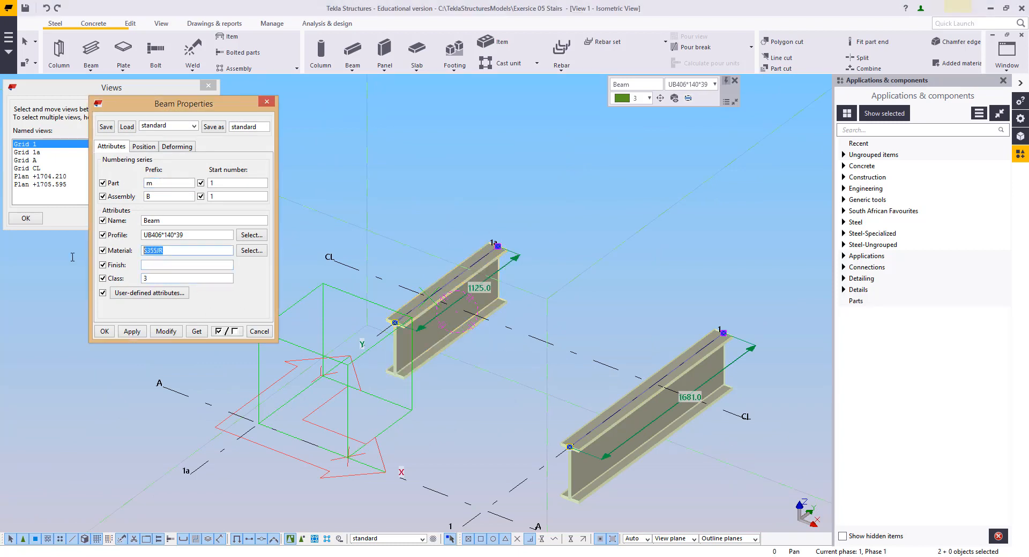
click(265, 255)
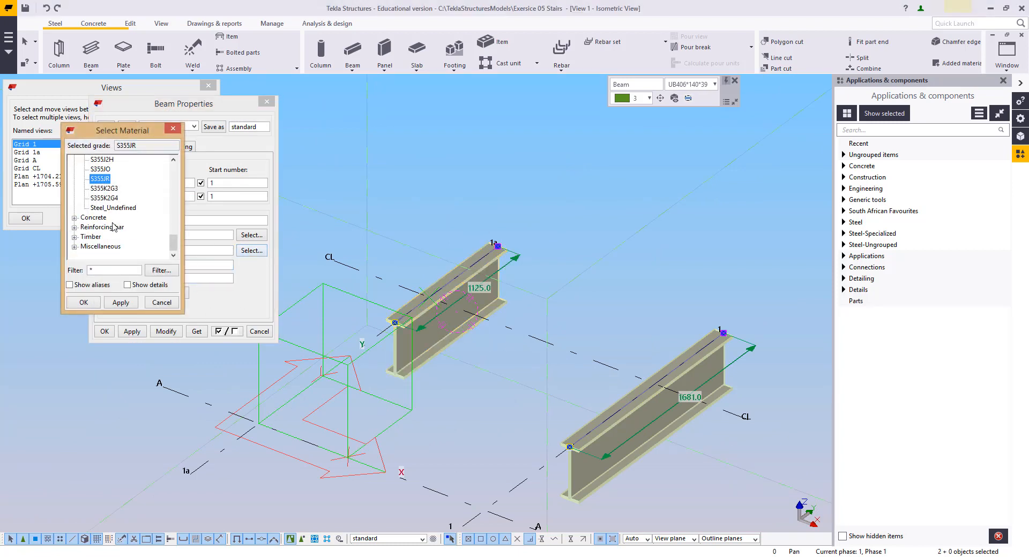
click(75, 246)
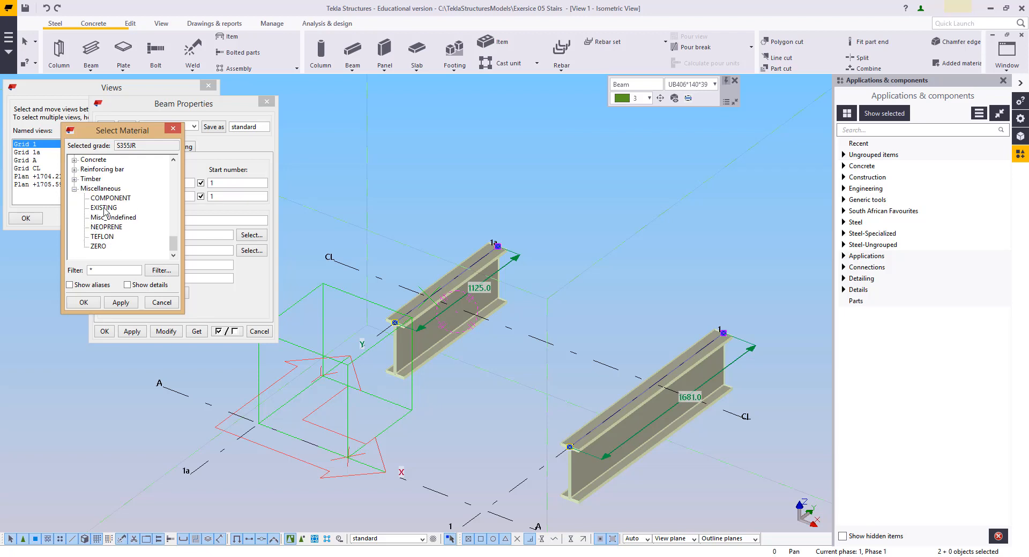
click(104, 208)
click(82, 303)
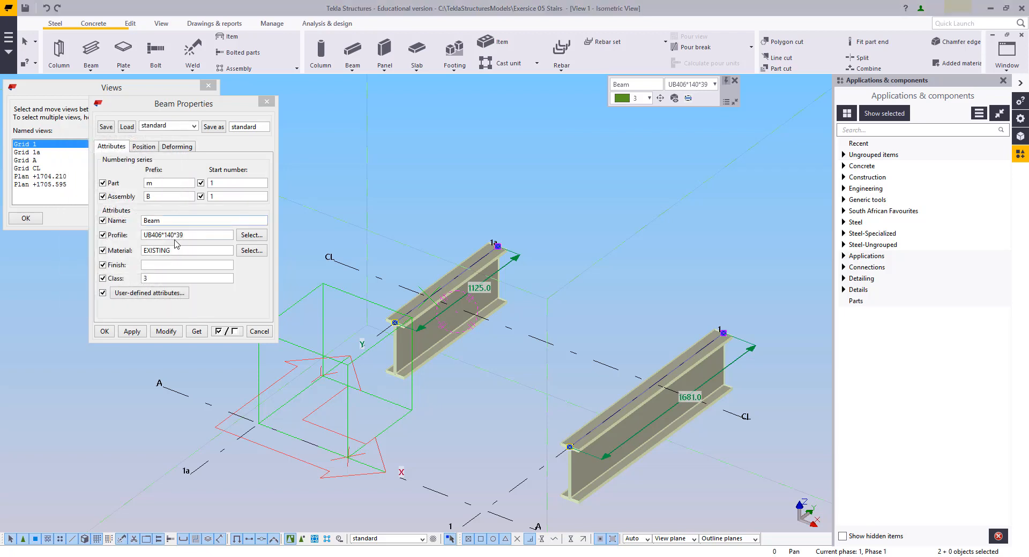
Step: Set the class to 8 and apply the changed properties to both beams
click(156, 279)
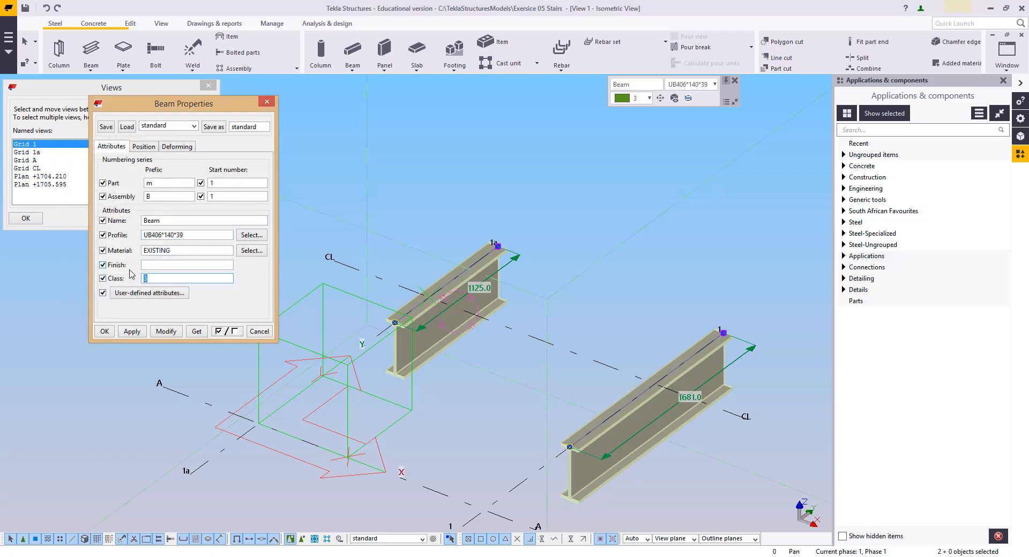
click(178, 336)
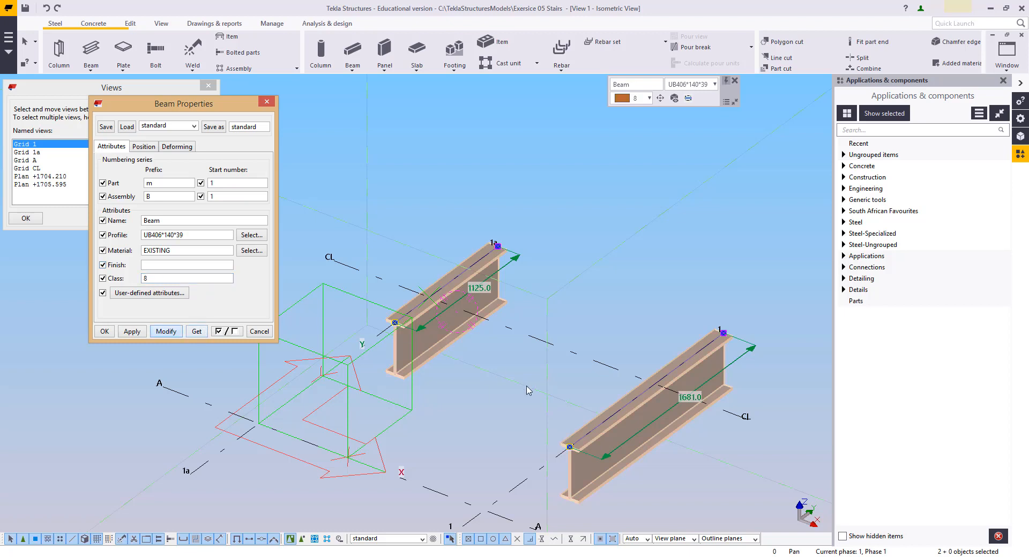
scroll(527, 391, up, 5)
click(634, 392)
middle_drag(634, 392, 635, 392)
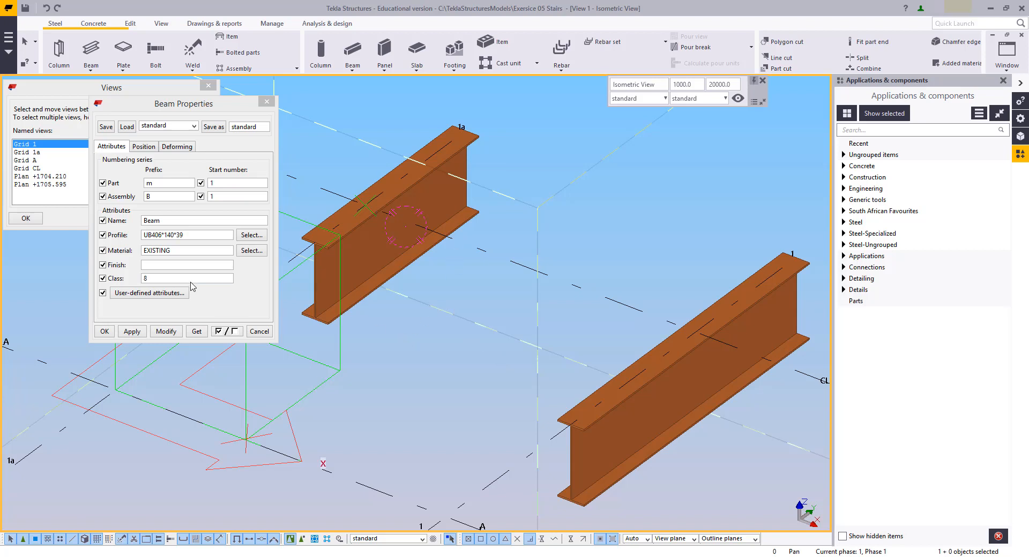
drag(190, 281, 105, 286)
click(456, 193)
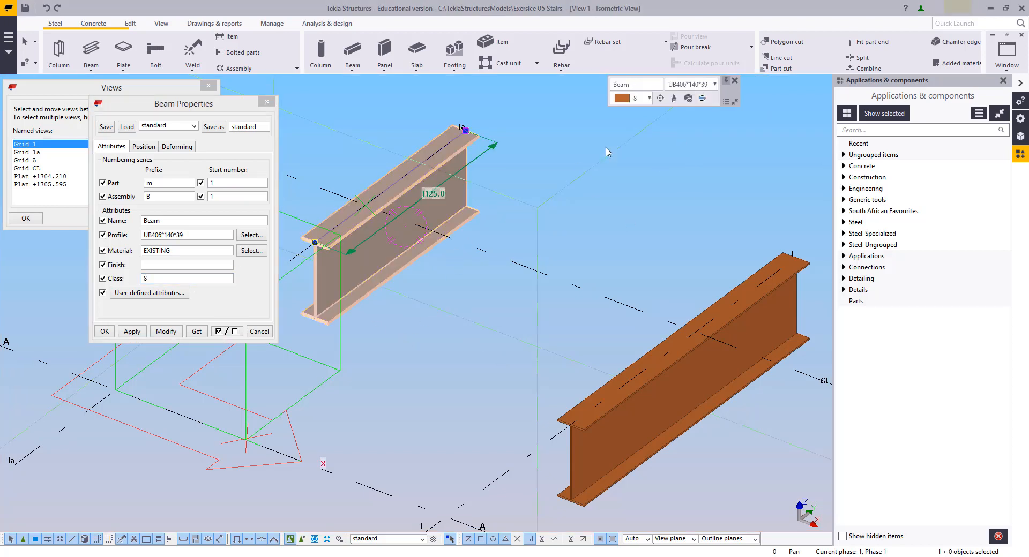
click(648, 99)
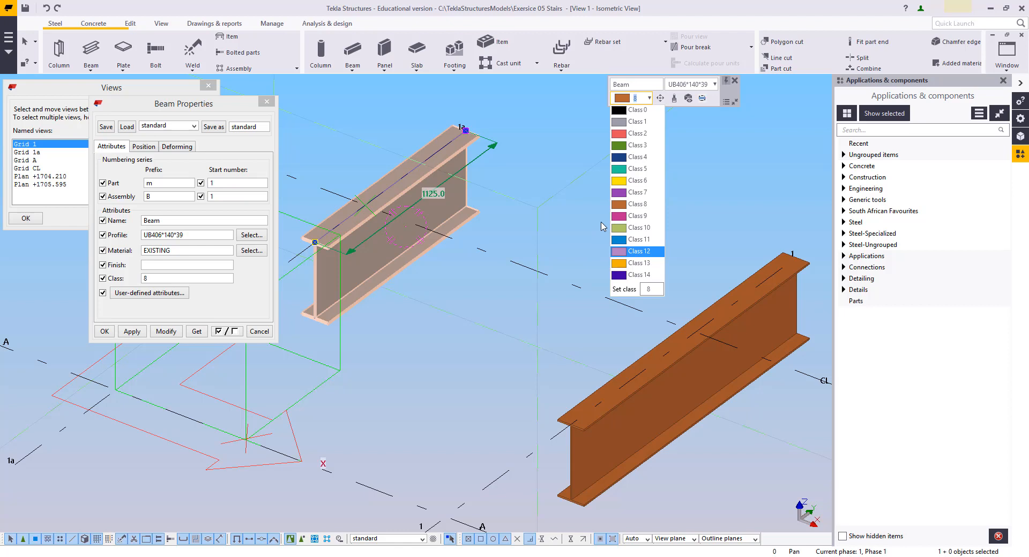
click(583, 227)
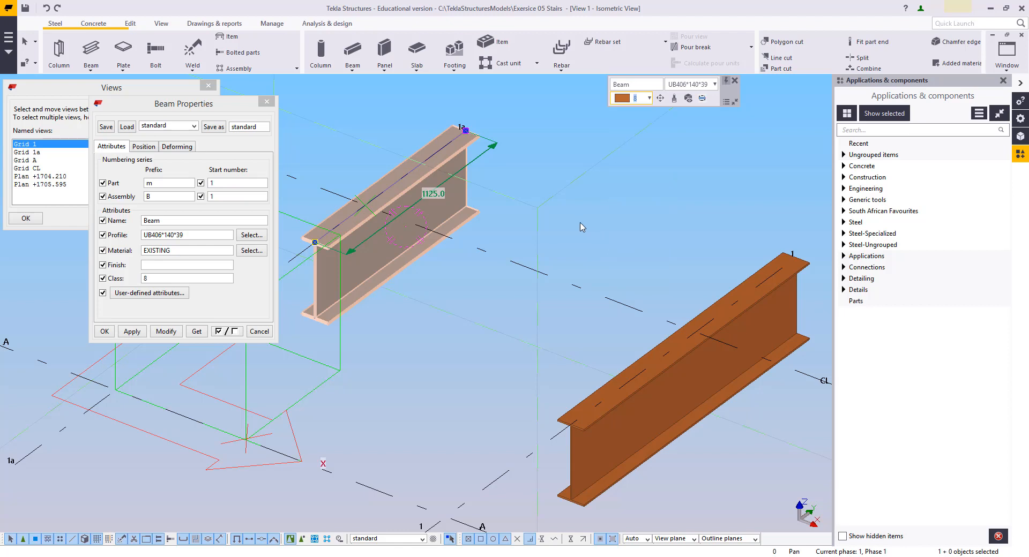
click(561, 240)
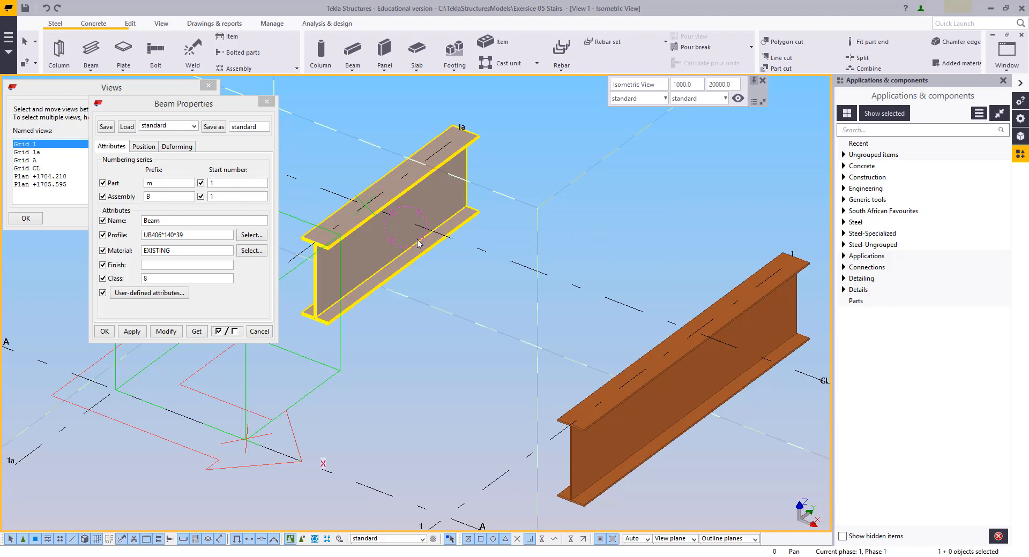
Step: Change the profile of the beam on grid line 1 to UB406*140*46
click(410, 281)
ctrl+click(623, 375)
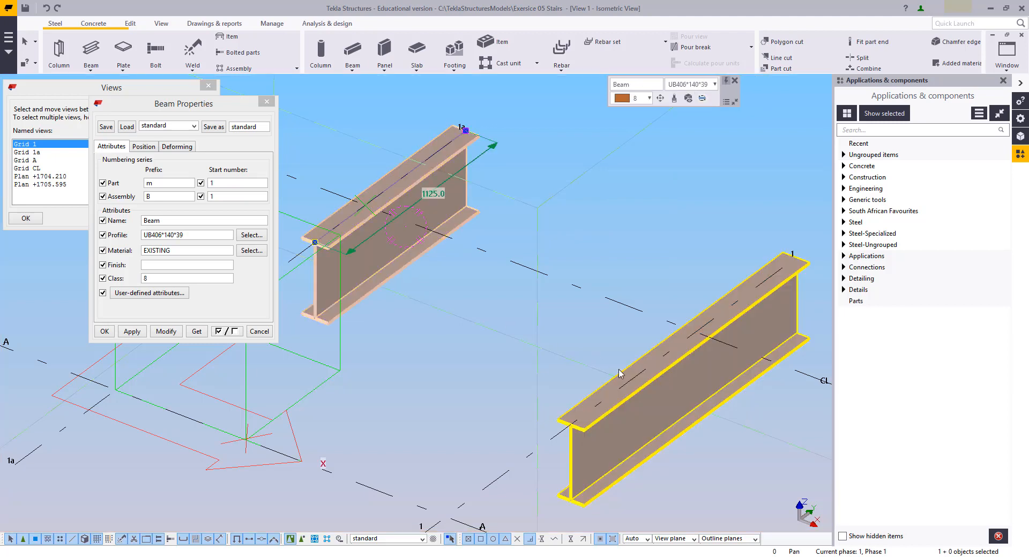
middle_drag(547, 311, 541, 325)
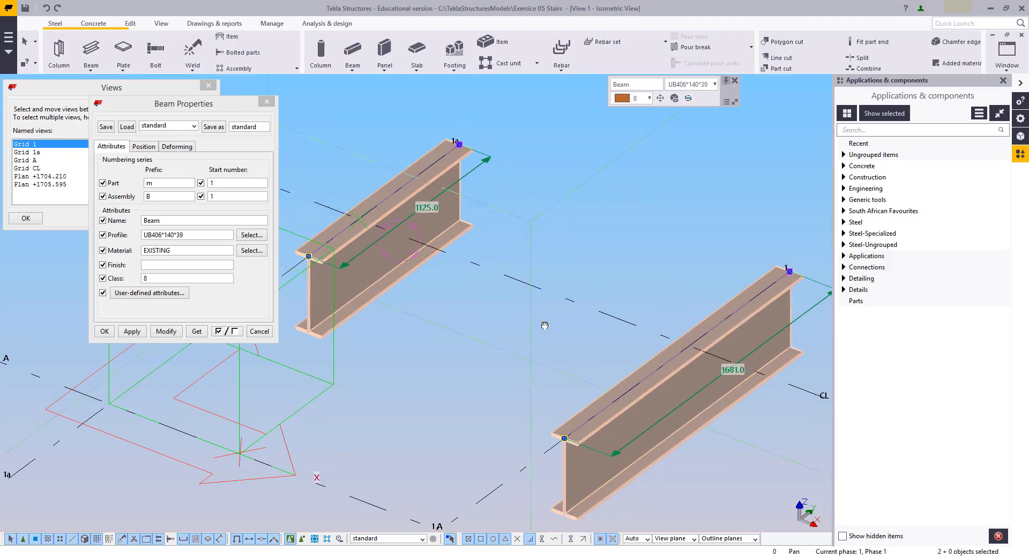
click(251, 235)
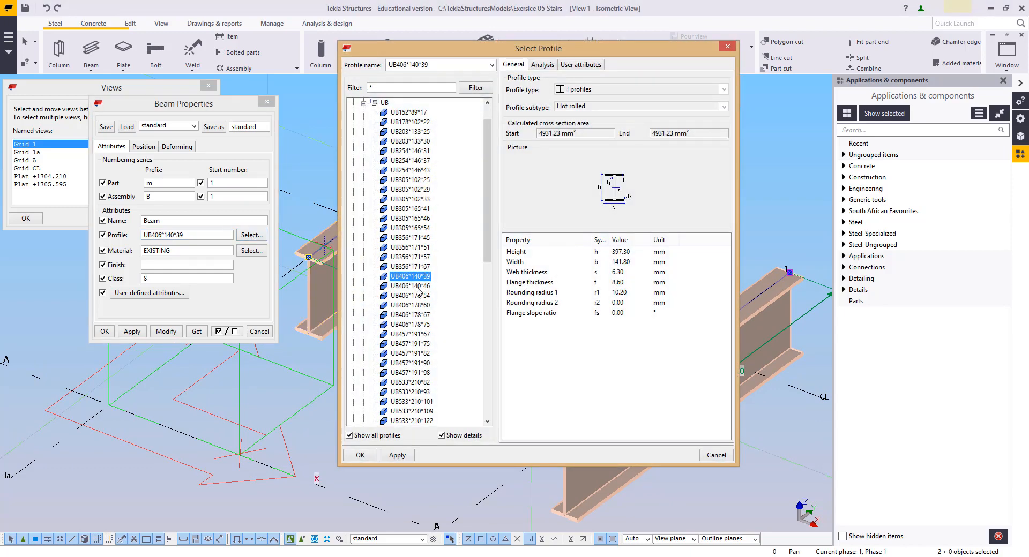
click(412, 287)
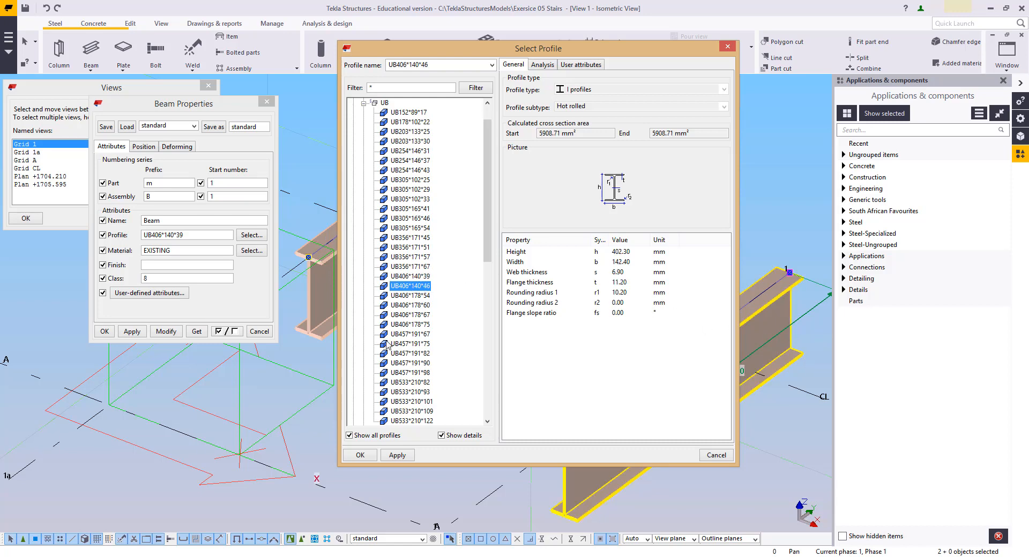
click(358, 456)
click(591, 467)
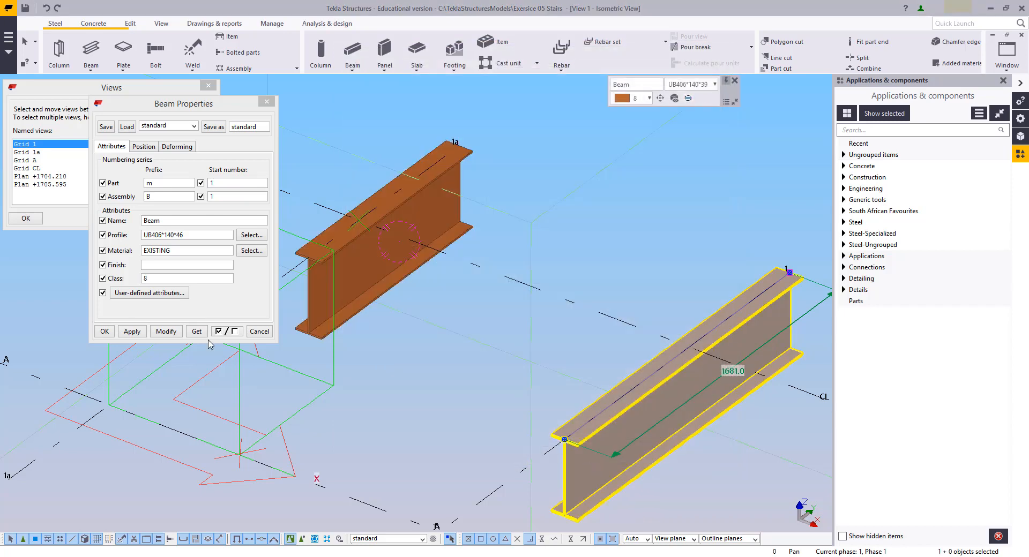
click(161, 332)
Step: Change the profile of the beam on grid line 1a to UB203*133*25
middle_drag(401, 377, 520, 428)
click(467, 324)
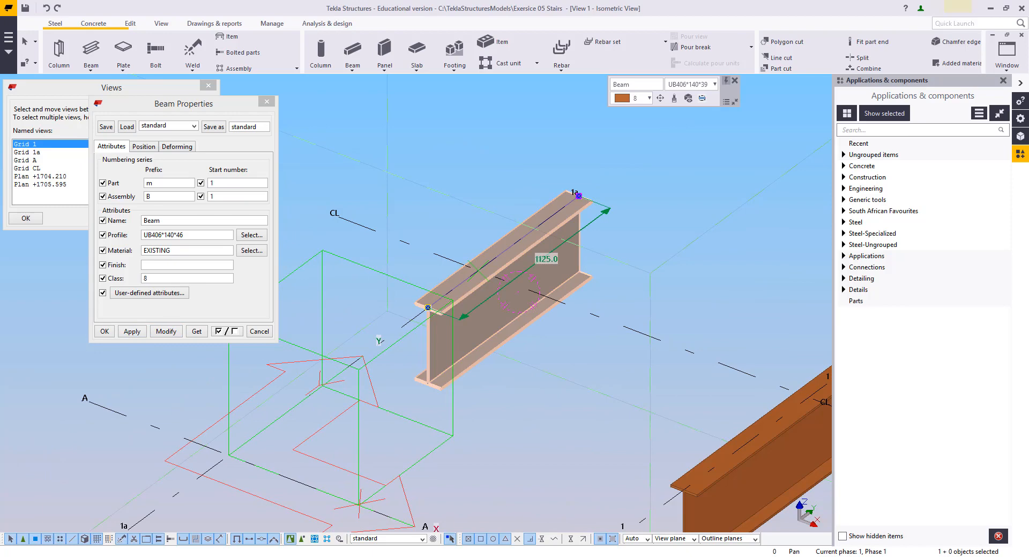
click(251, 236)
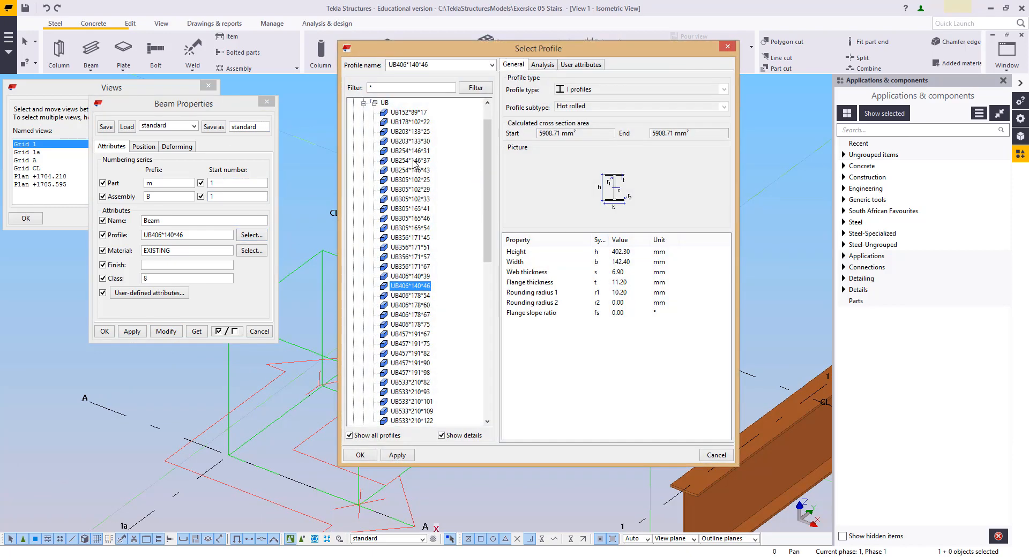
click(410, 132)
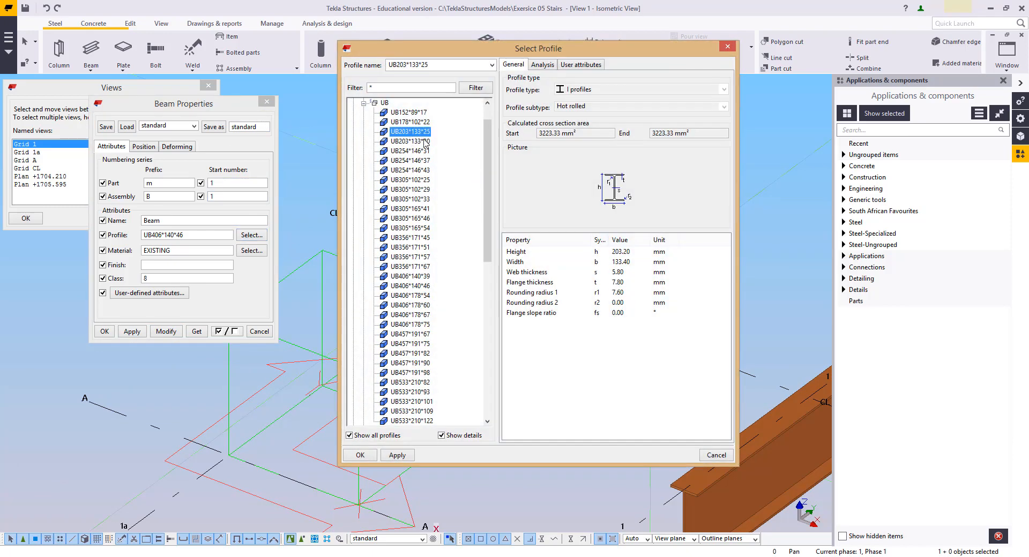
click(356, 457)
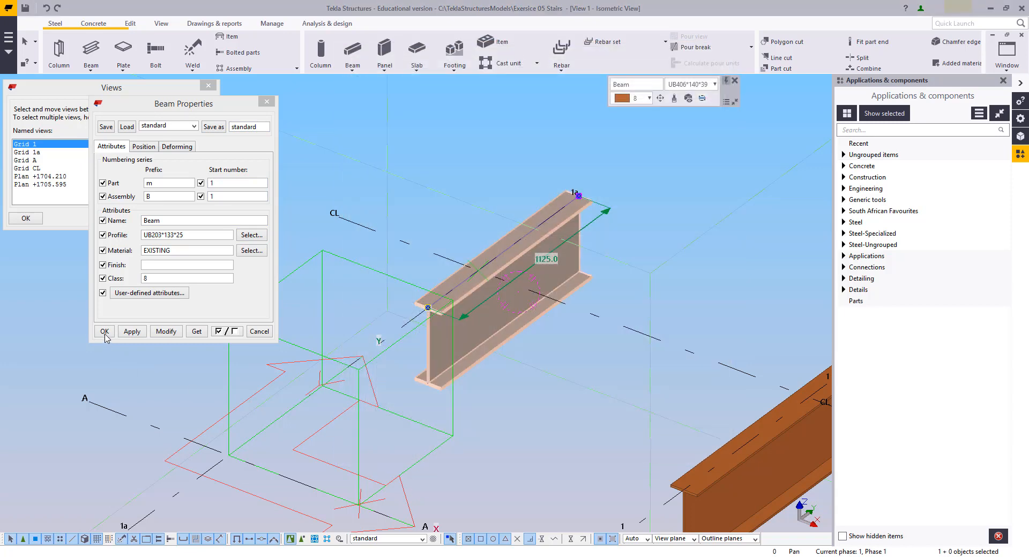
click(165, 332)
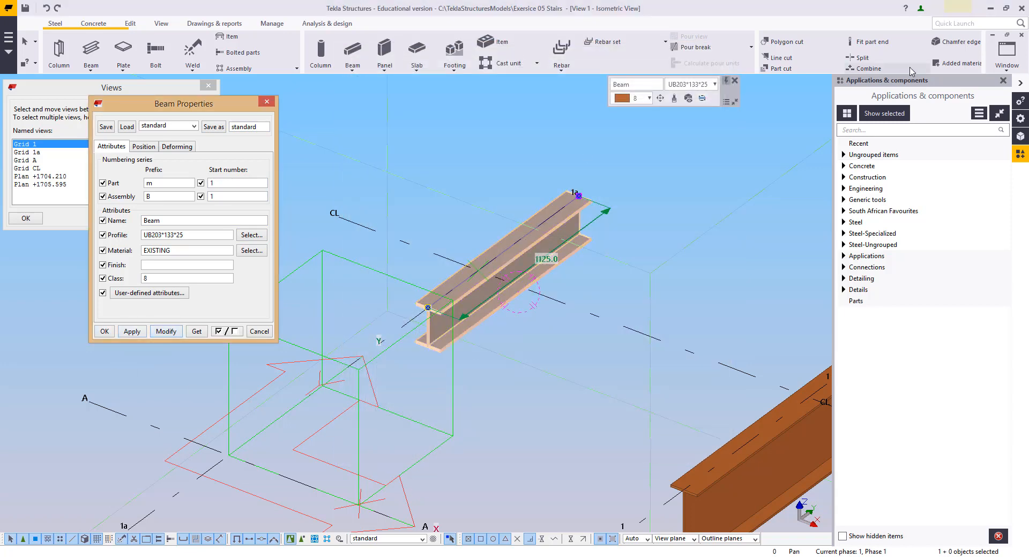
Step: Make the Grid CL view visible
click(1006, 51)
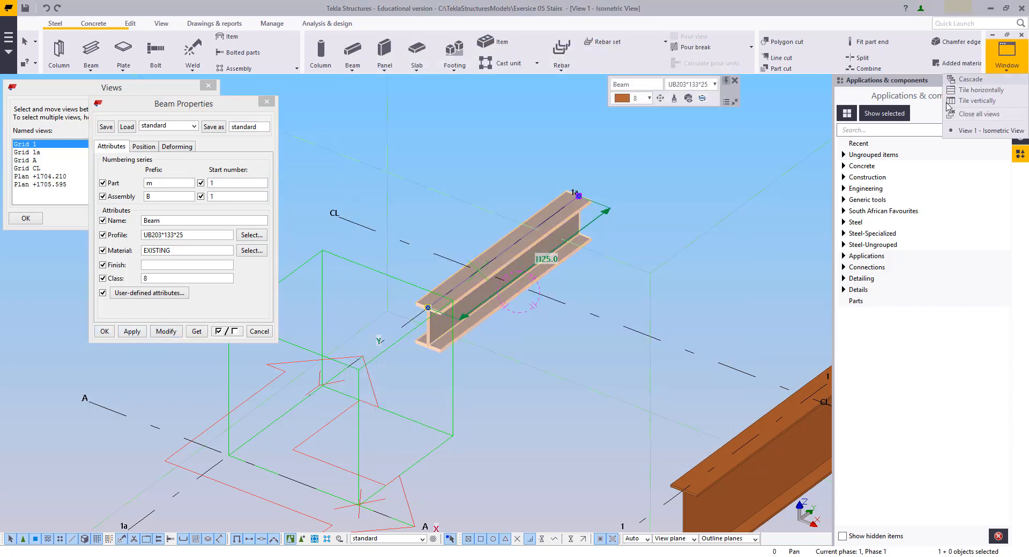
click(46, 86)
click(30, 169)
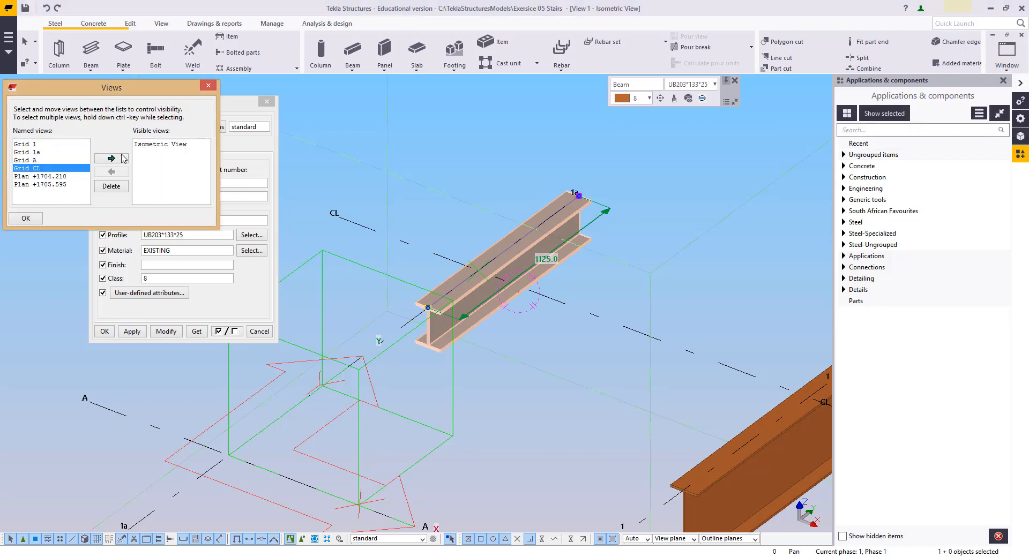
click(111, 158)
Step: Move the beam on grid line 1a up from level +1704.210 to level +1705.595, and close the open dialogs
right_click(481, 228)
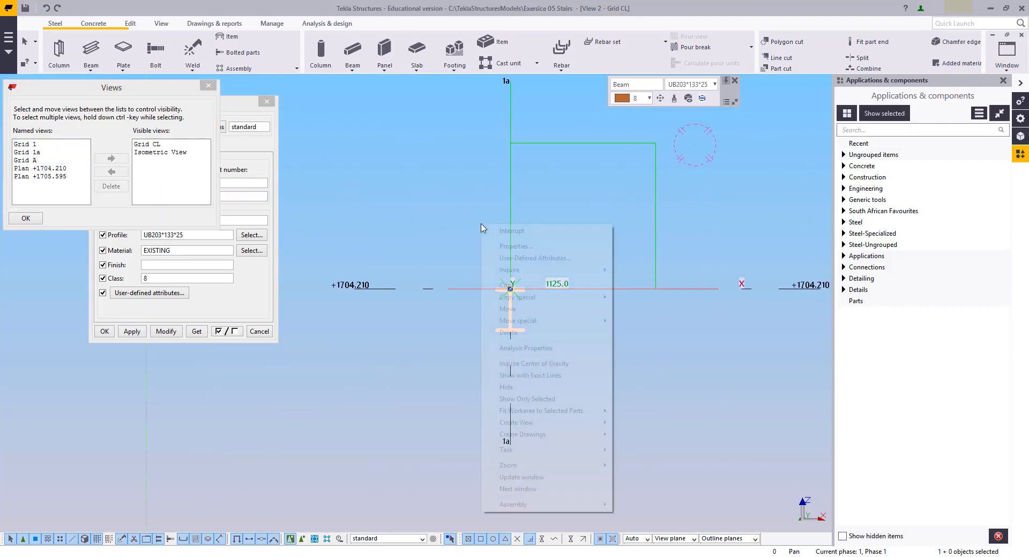
click(509, 309)
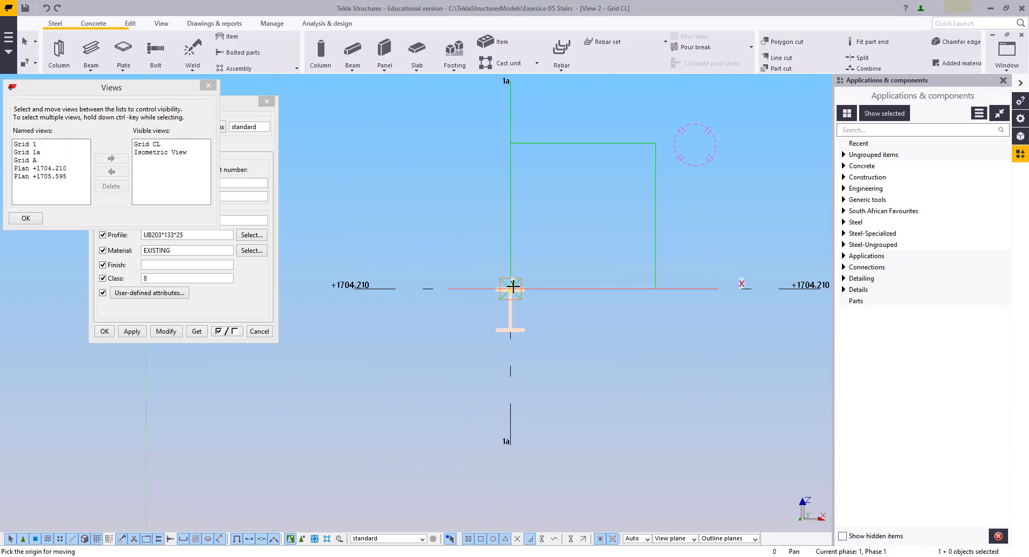
click(511, 288)
middle_drag(512, 288, 461, 464)
click(459, 177)
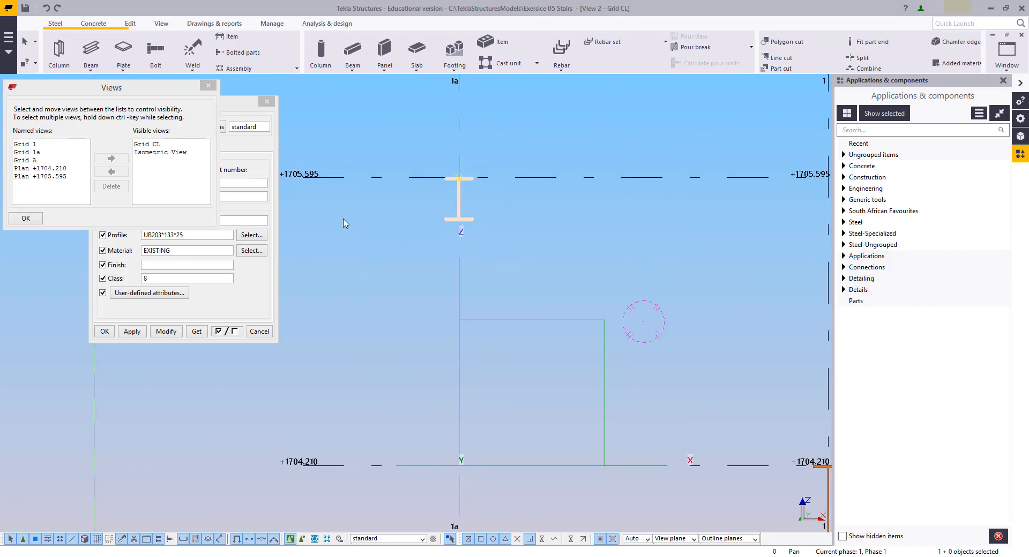
click(344, 224)
click(266, 101)
click(208, 85)
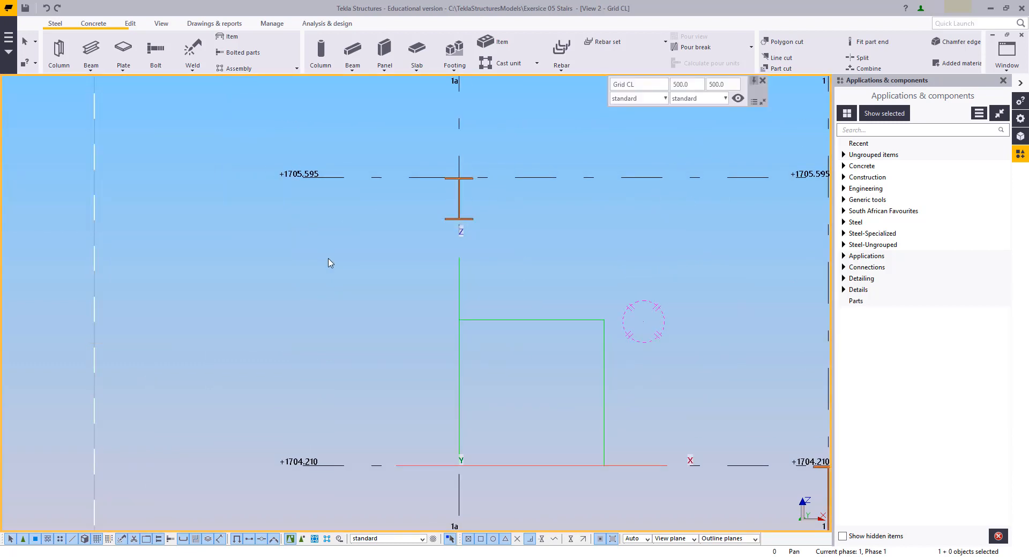
Step: Add construction lines along level +1705.595, along grid line 1 and along grid line 1a between the two levels
scroll(328, 263, down, 2)
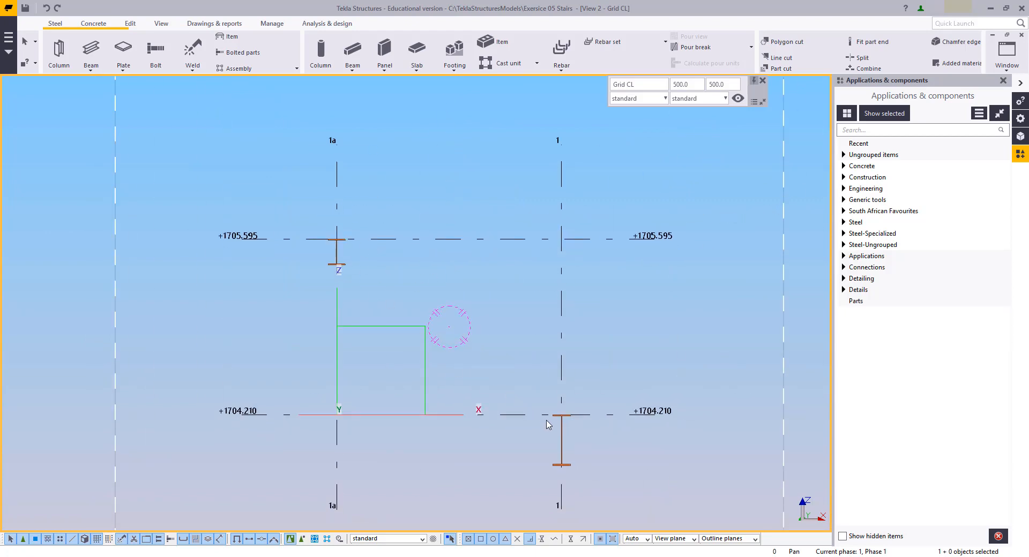
scroll(498, 301, up, 3)
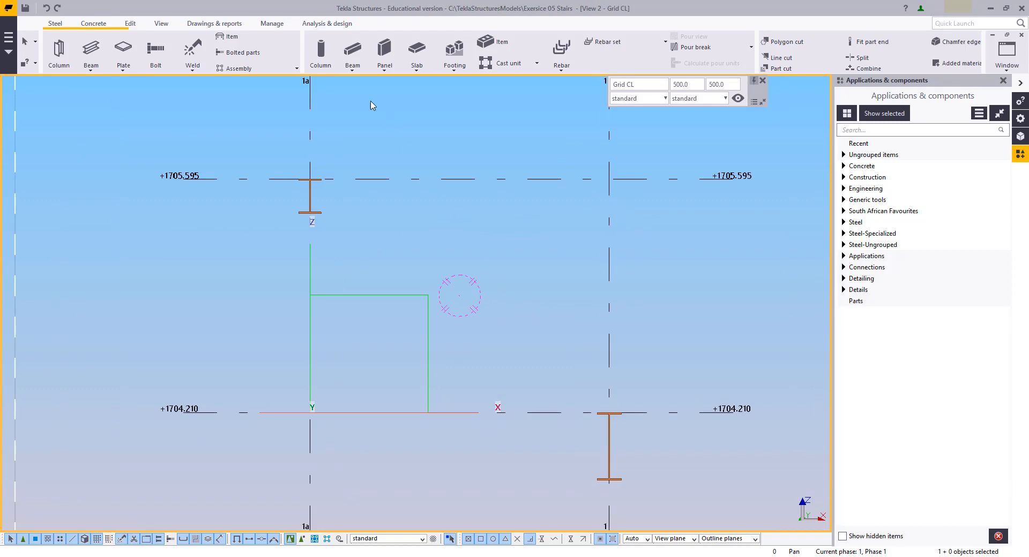
click(130, 26)
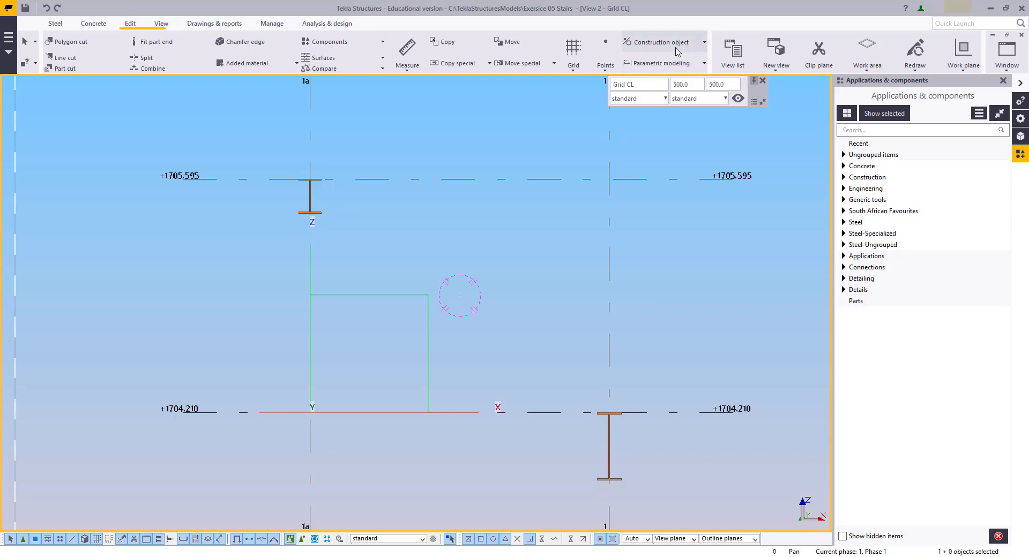
click(660, 42)
click(640, 64)
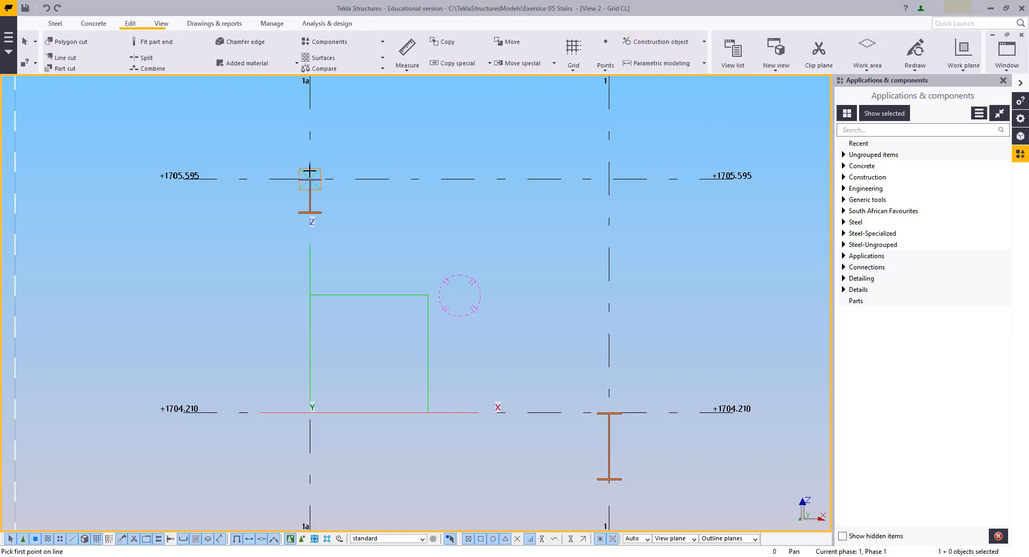
click(323, 151)
click(609, 289)
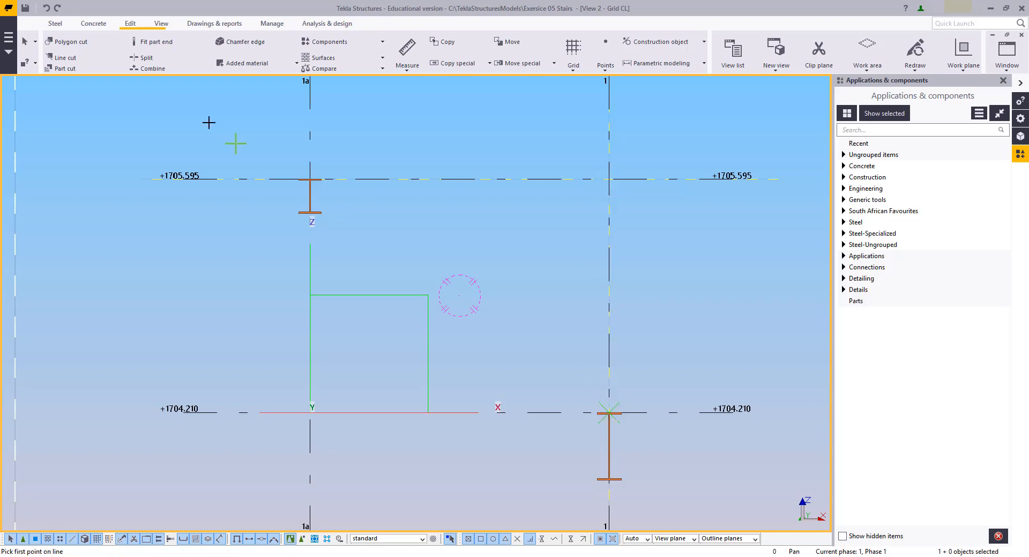
click(309, 177)
click(310, 411)
scroll(440, 193, up, 2)
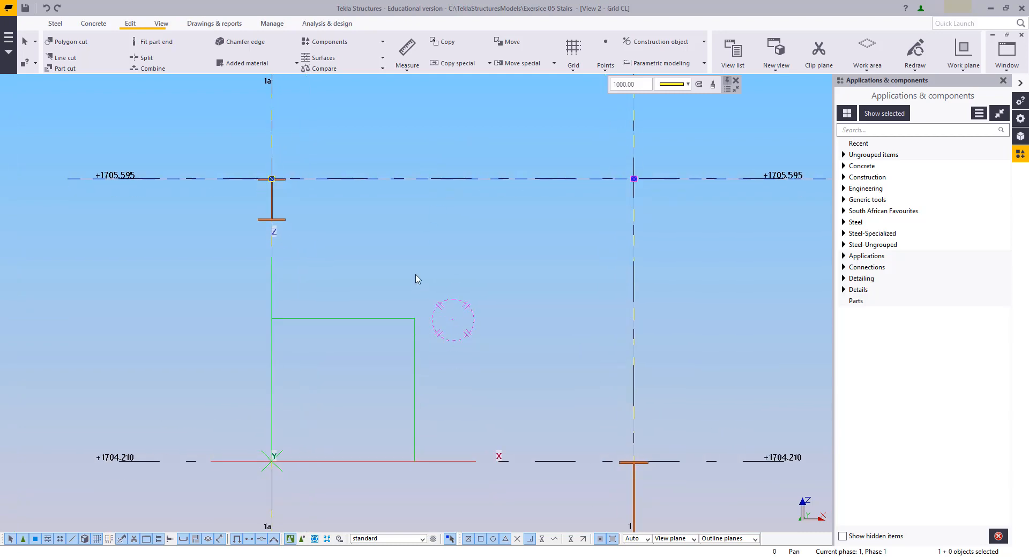
Step: Copy the construction line at level +1705.595 upward with a dZ of 40 mm
right_click(496, 290)
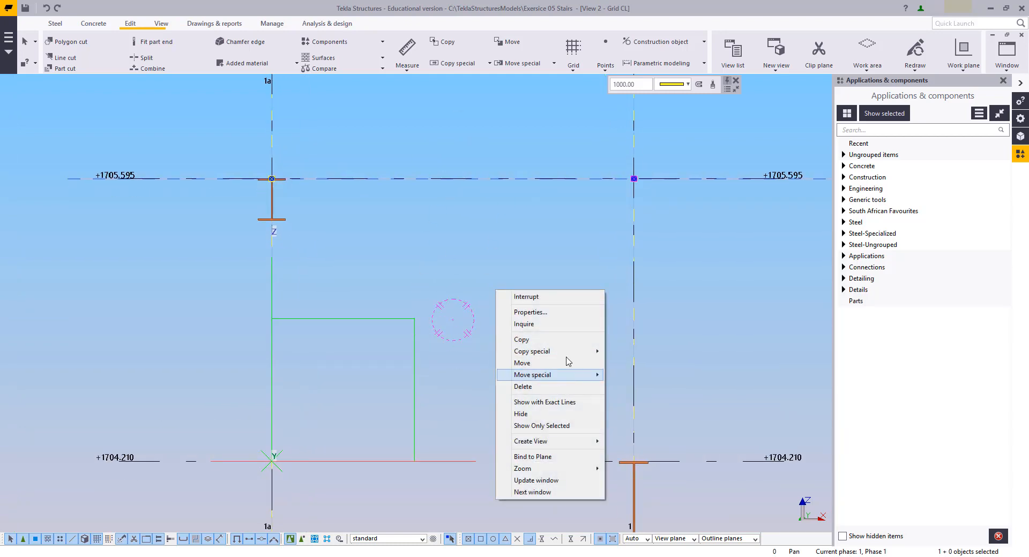
mouse_move(598, 352)
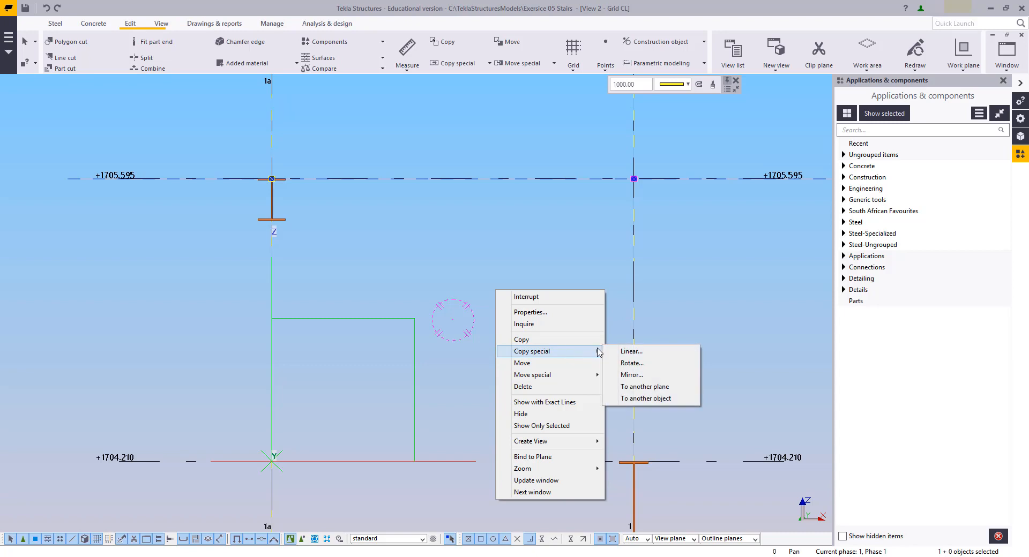
click(629, 351)
click(736, 134)
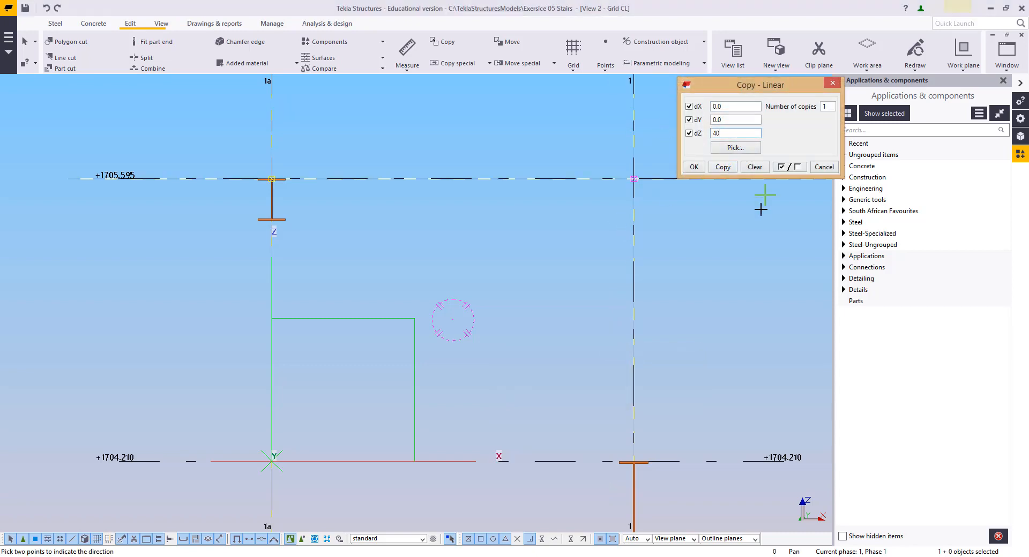
click(723, 167)
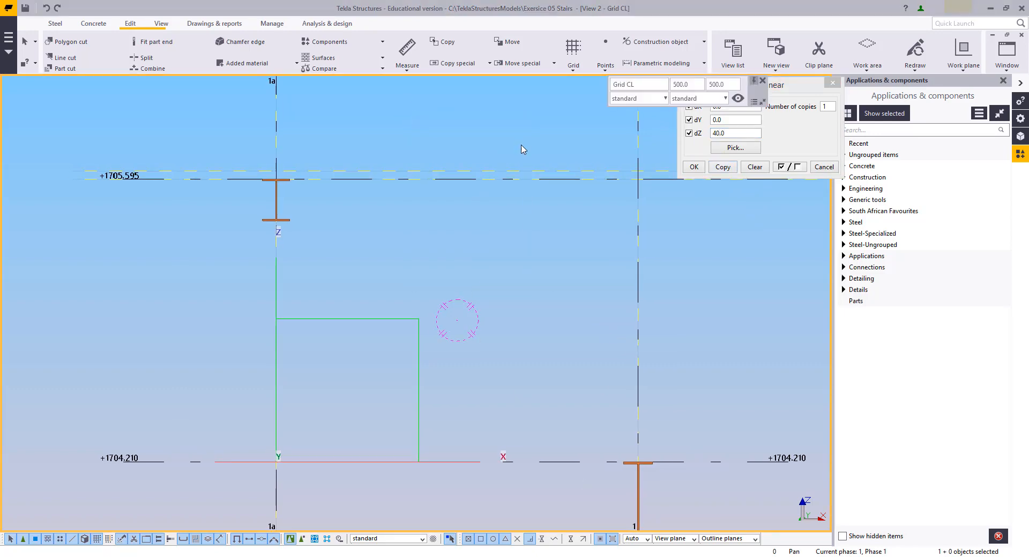
click(514, 172)
right_click(514, 108)
click(538, 154)
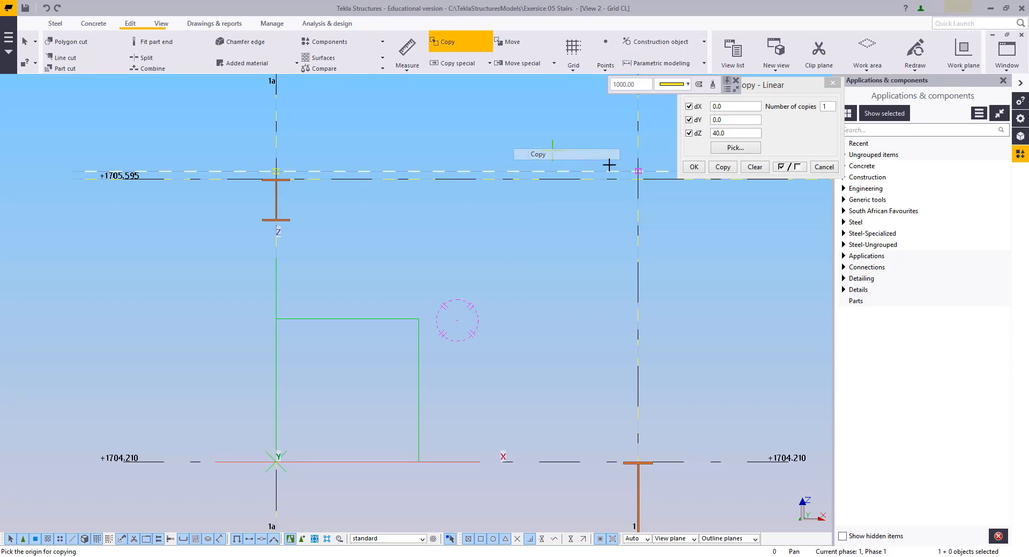
right_click(509, 110)
click(528, 118)
click(537, 207)
middle_drag(503, 347, 485, 453)
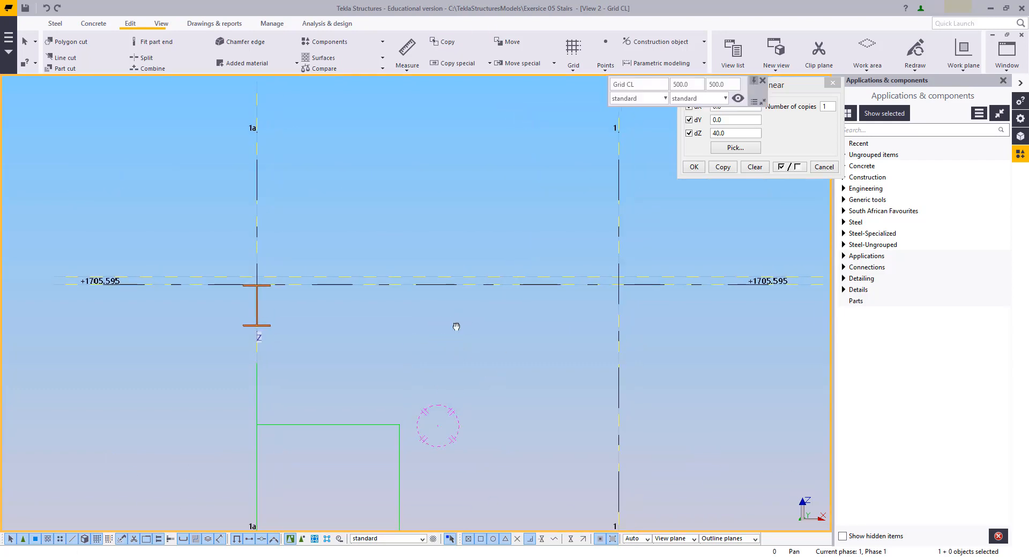
Step: Copy the construction line on grid line 1a linearly with a dX of 315 mm and no dZ offset
middle_drag(456, 326, 479, 247)
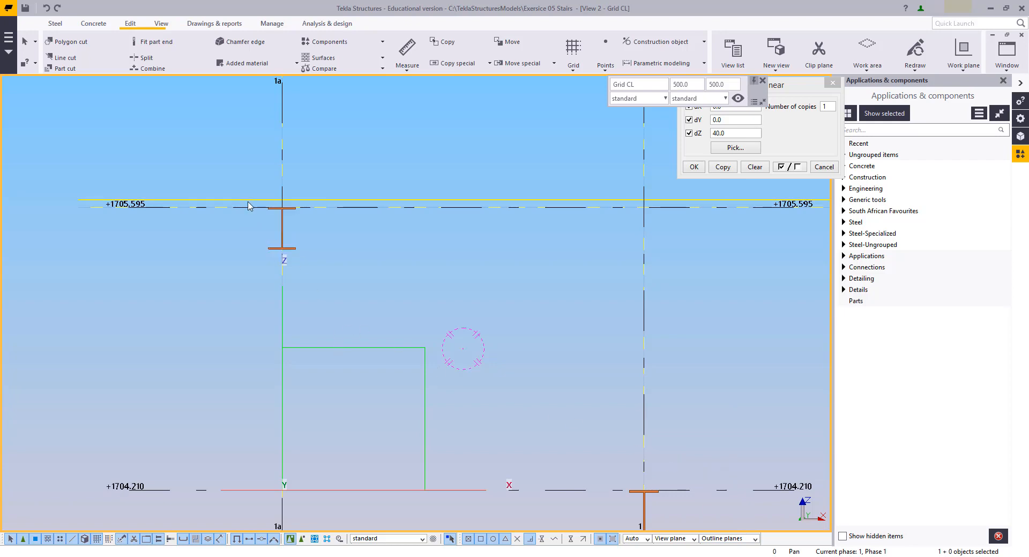
middle_drag(359, 226, 406, 253)
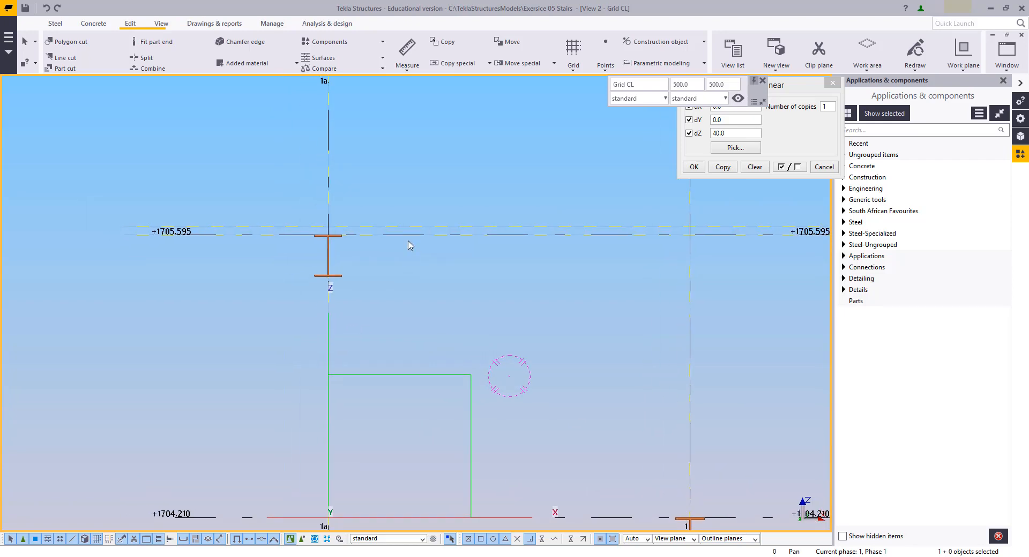
click(327, 185)
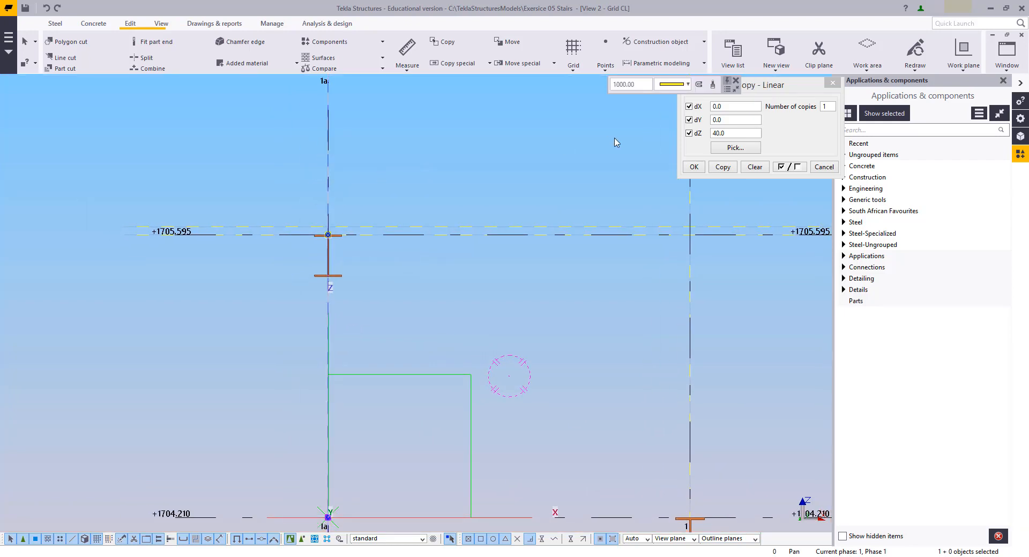
click(754, 168)
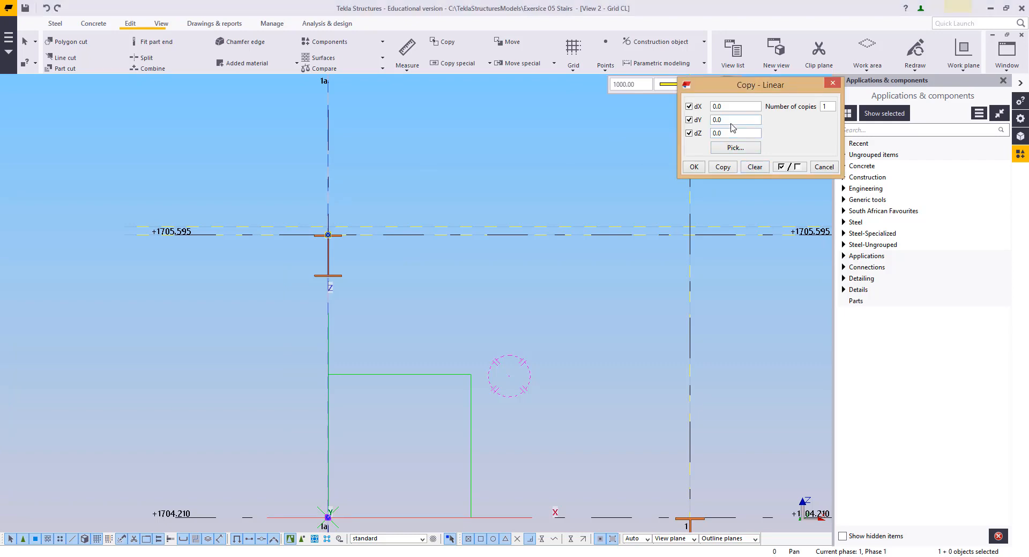
drag(728, 107, 684, 106)
click(723, 167)
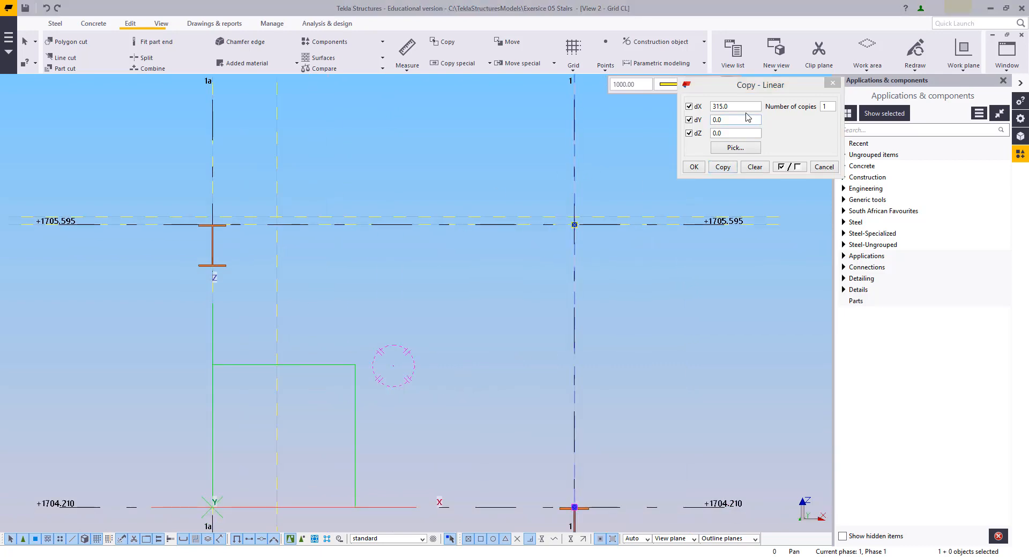
Step: Copy the construction line on grid line 1 linearly with a dX of 220 mm
drag(746, 110, 706, 107)
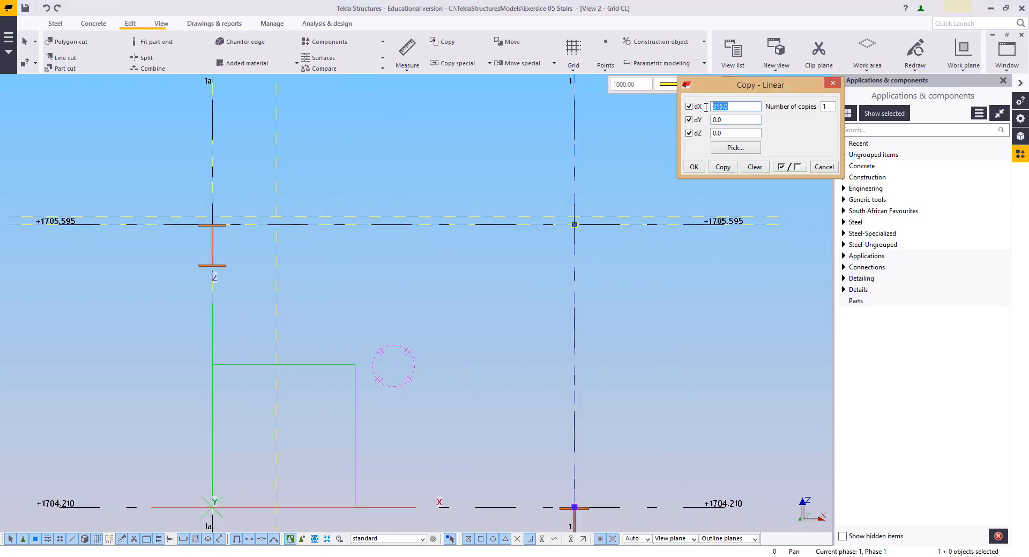
text(220)
click(723, 167)
scroll(542, 293, down, 2)
middle_drag(542, 294, 501, 343)
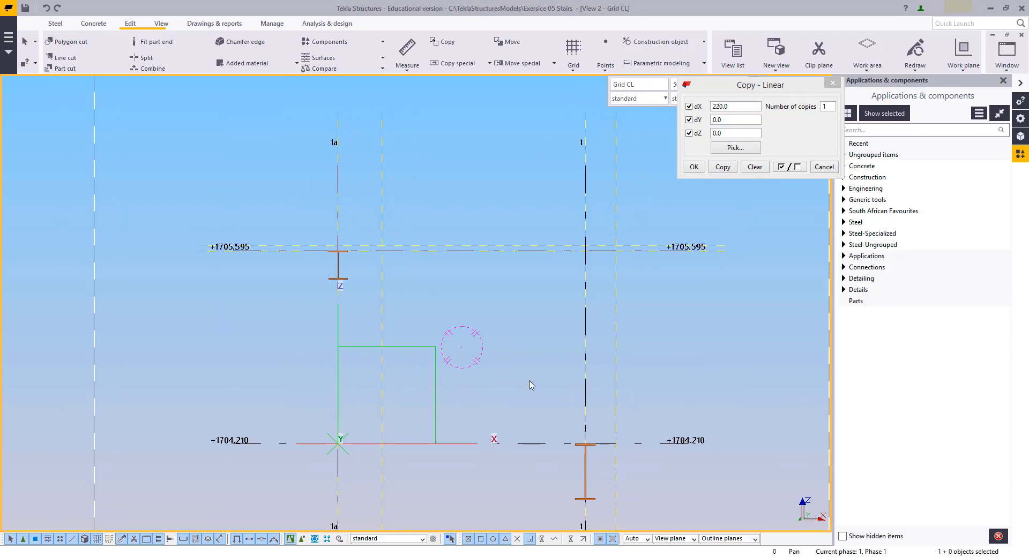
middle_drag(523, 386, 485, 369)
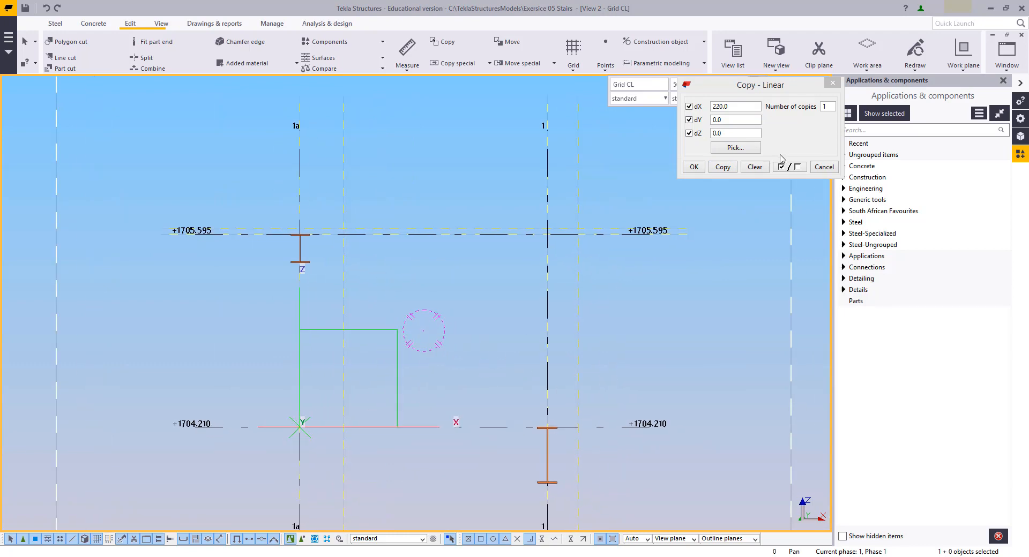
Step: Search the component catalog for "stair", start Stairs (S71) and open its properties beside the model view
click(873, 131)
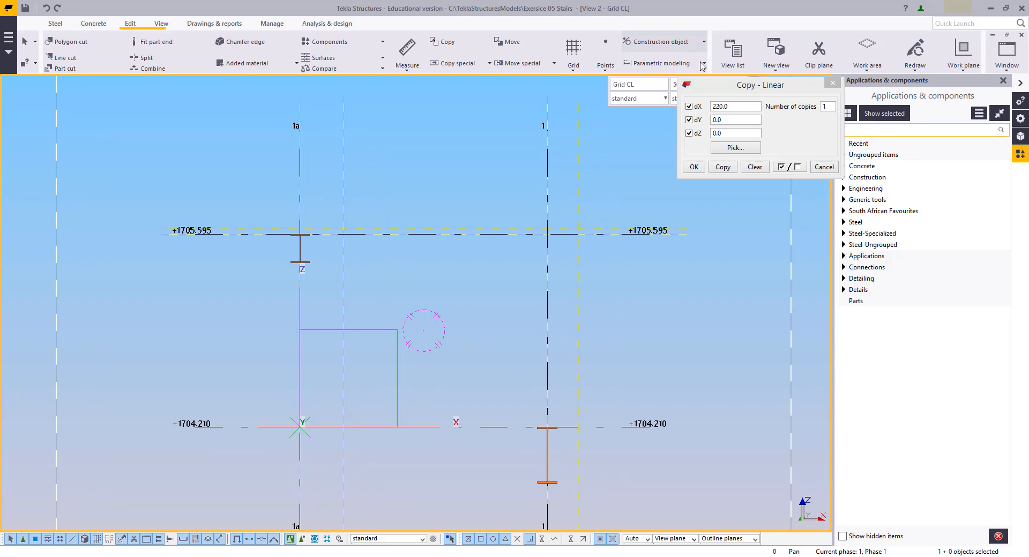
drag(720, 90, 711, 90)
click(848, 131)
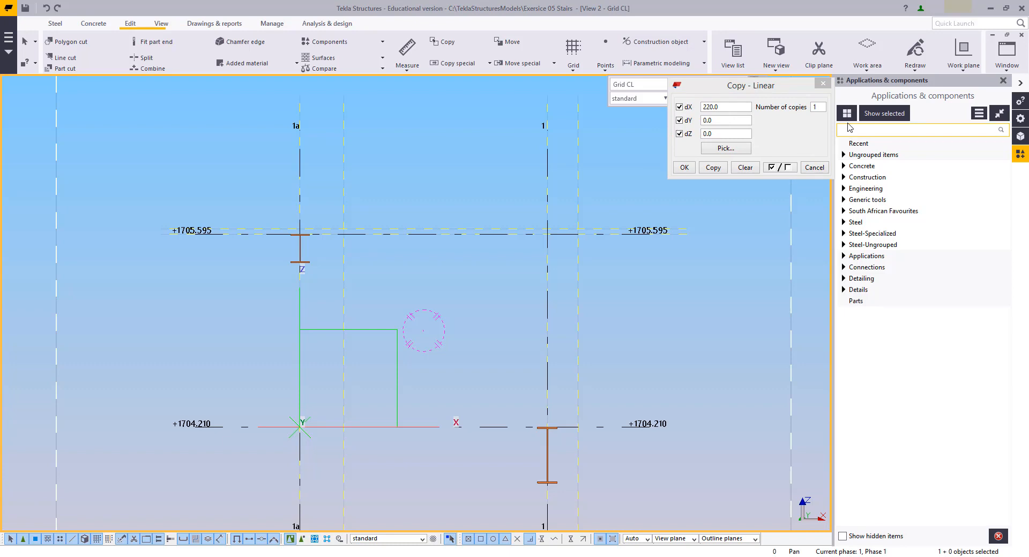
text(stair)
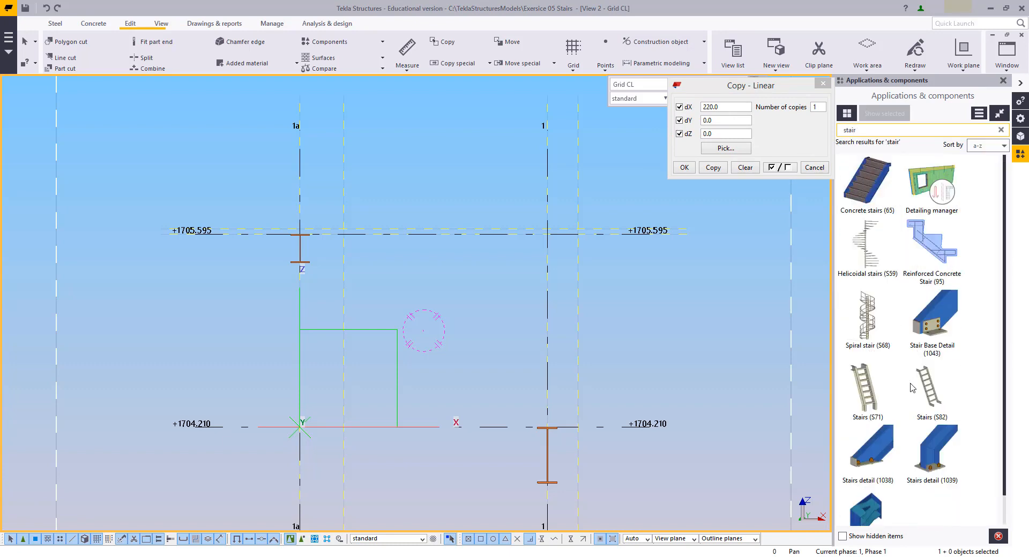
click(876, 391)
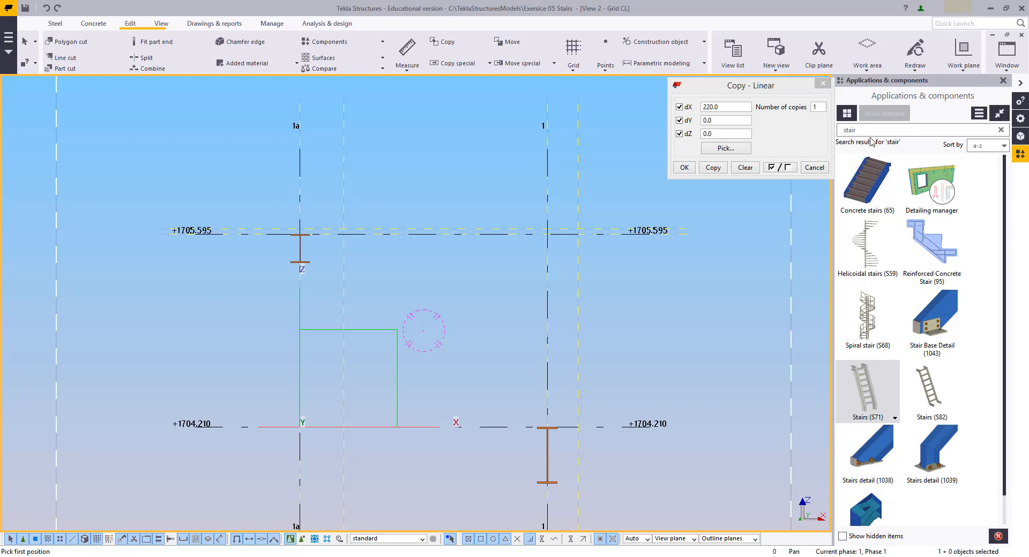
double_click(879, 395)
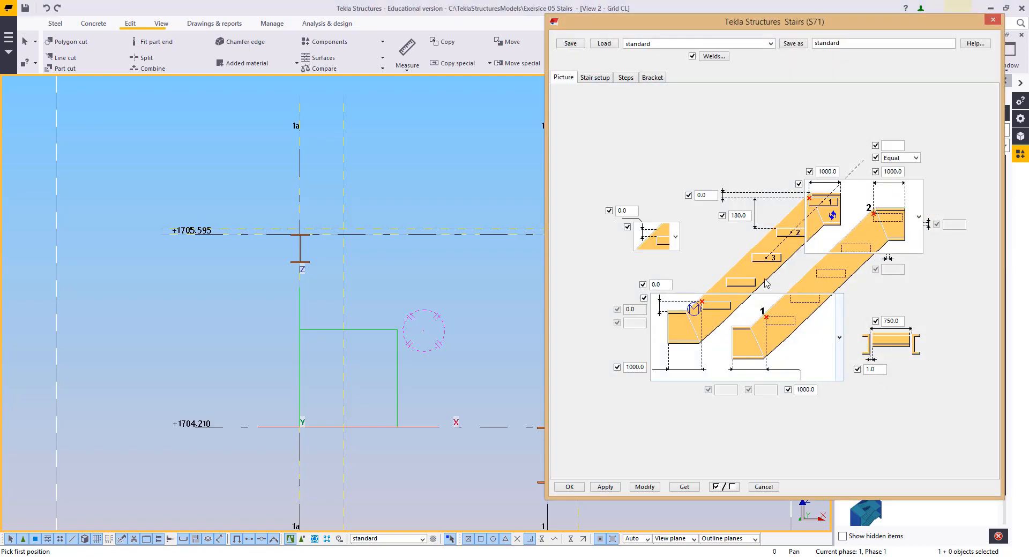
middle_drag(464, 289, 429, 289)
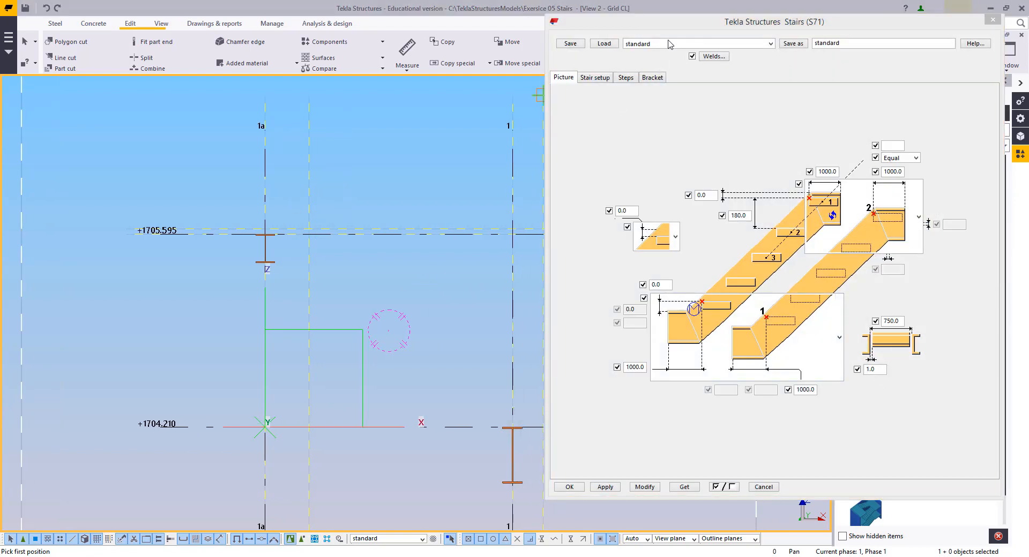
drag(679, 24, 136, 30)
Step: Set the stair's first position where the construction line 220 mm beyond grid line 1 meets level +1704.210
middle_drag(560, 284, 820, 288)
scroll(714, 328, down, 3)
middle_drag(715, 328, 644, 305)
click(726, 374)
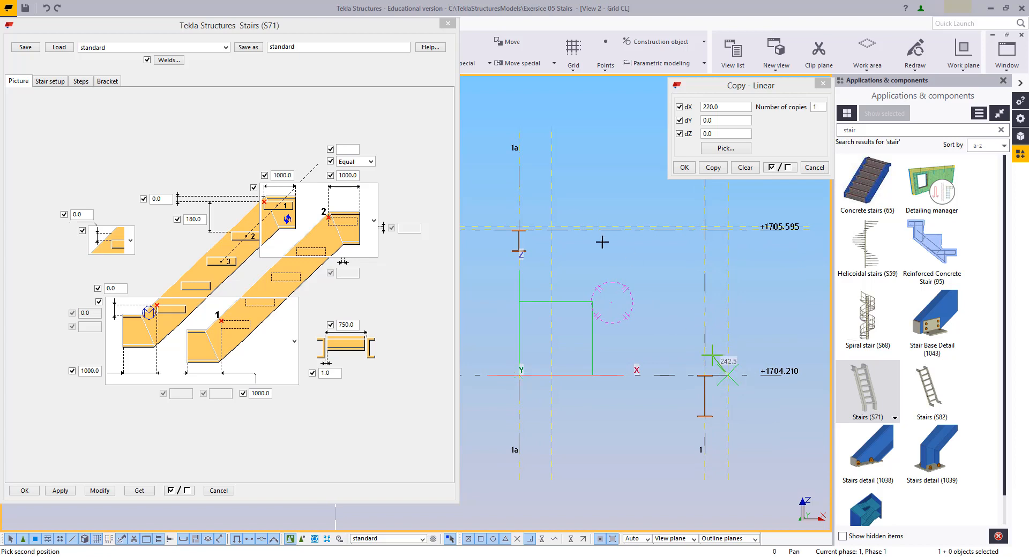
Step: Turn on nearest-point snapping and create the stair up to where the line 315 mm from grid 1a meets the line 40 mm above +1705.595
scroll(765, 361, up, 4)
middle_drag(562, 249, 651, 327)
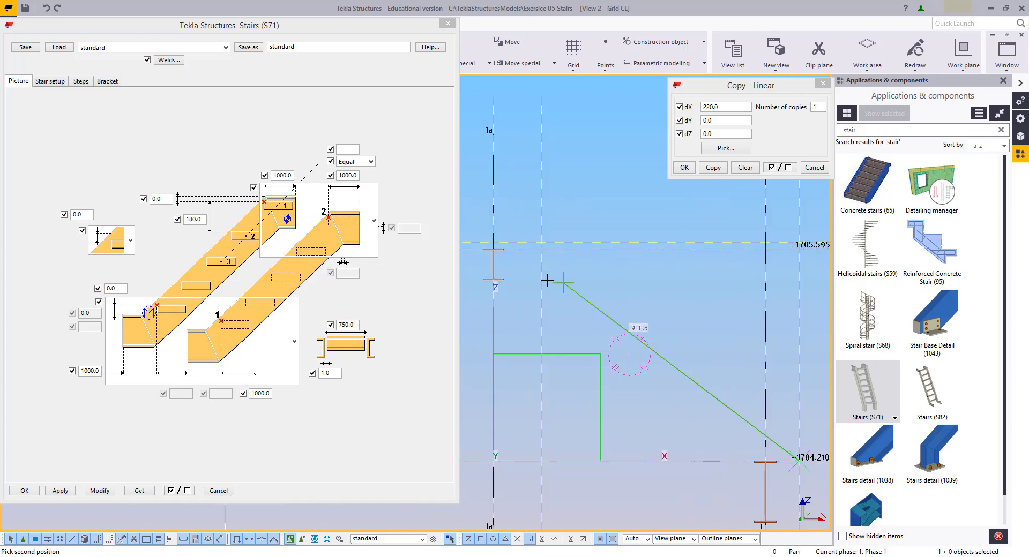
scroll(536, 283, up, 2)
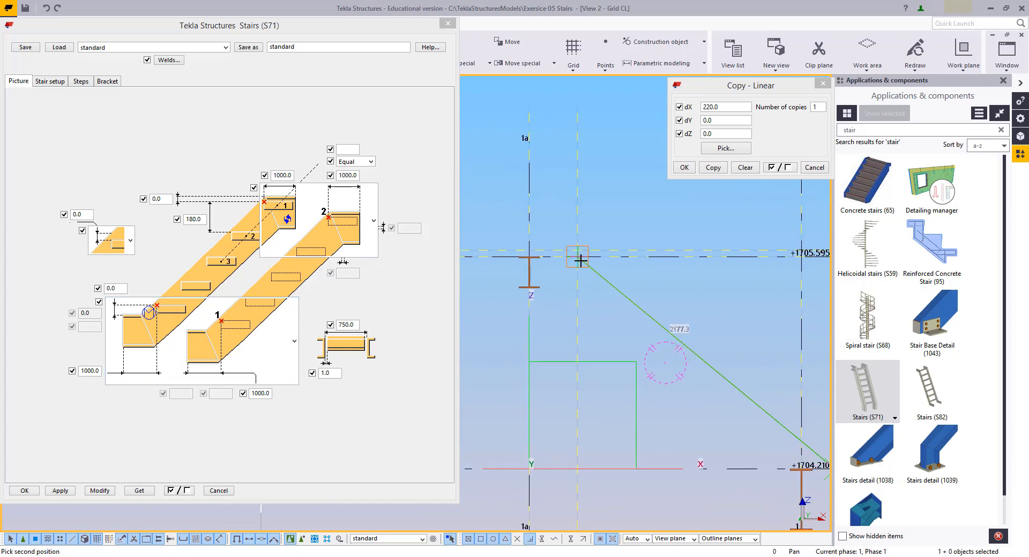
scroll(576, 245, up, 2)
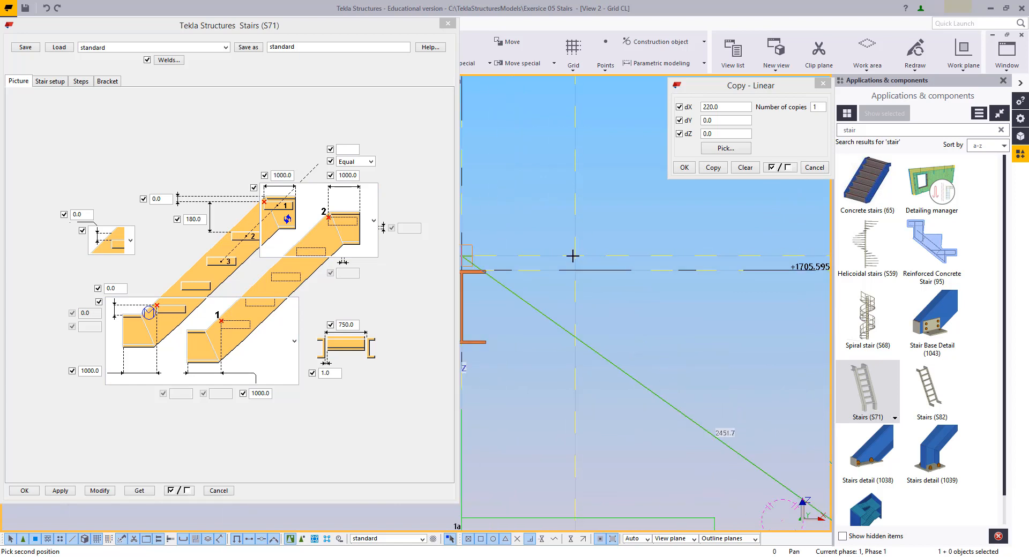
scroll(588, 268, down, 2)
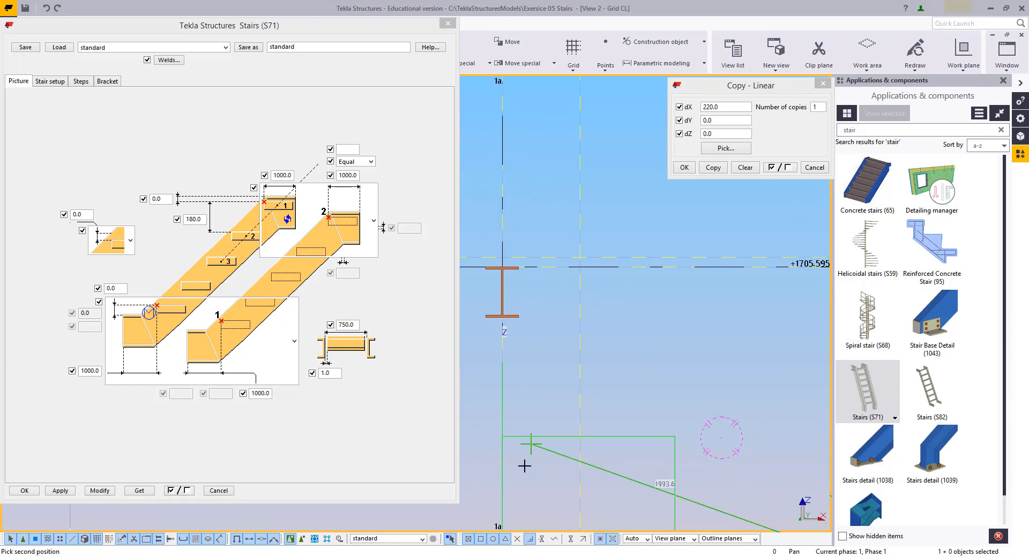
click(570, 538)
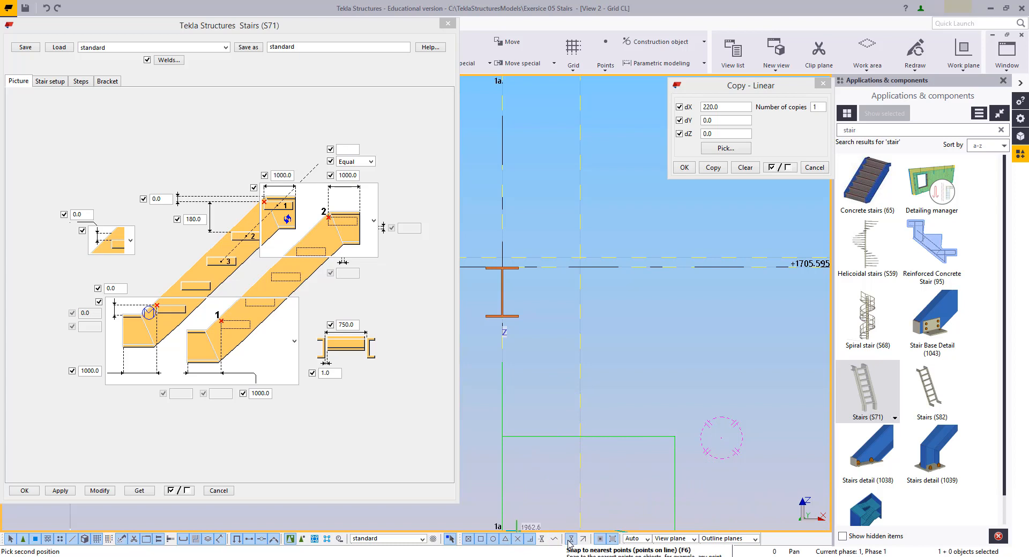
click(581, 258)
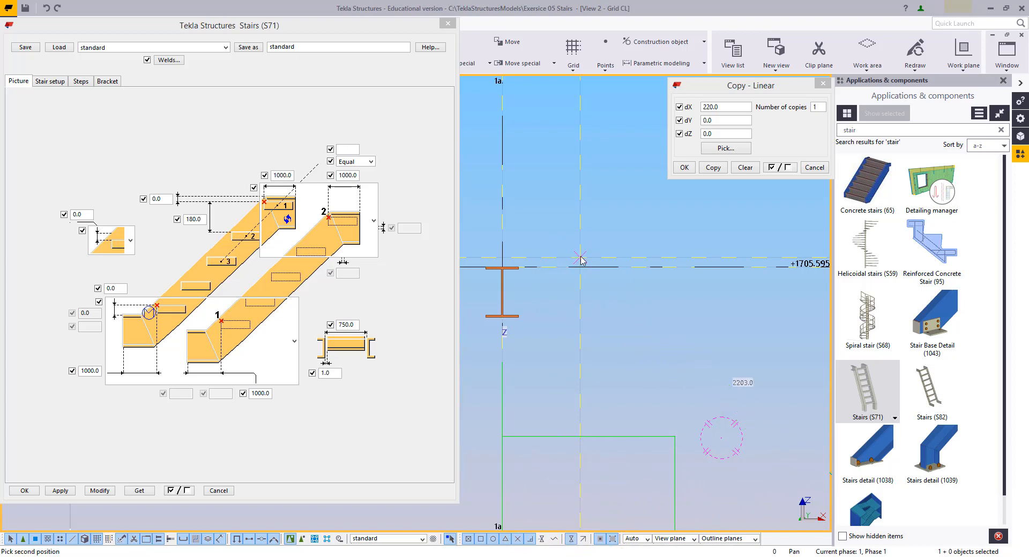
middle_drag(589, 352, 627, 330)
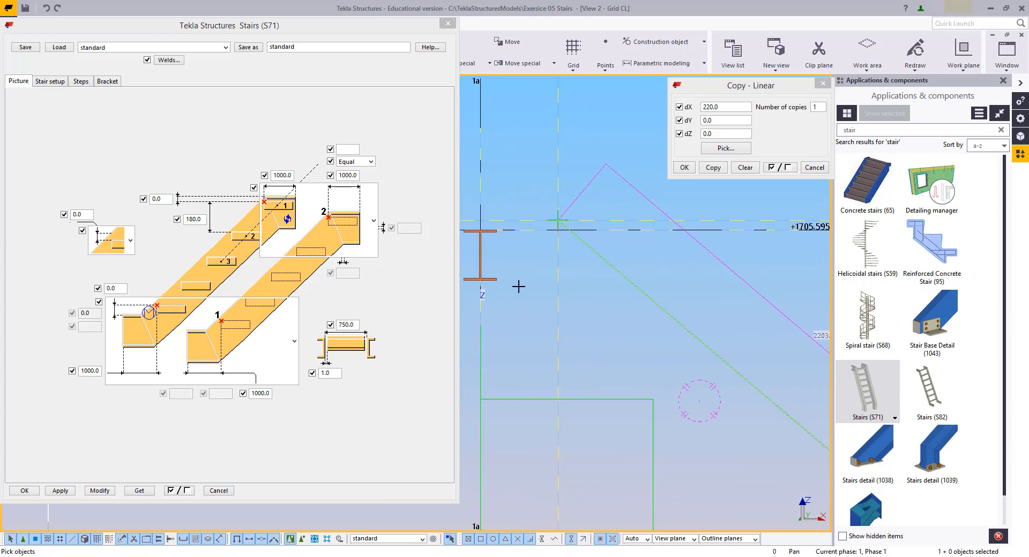
middle_click(596, 279)
right_click(559, 191)
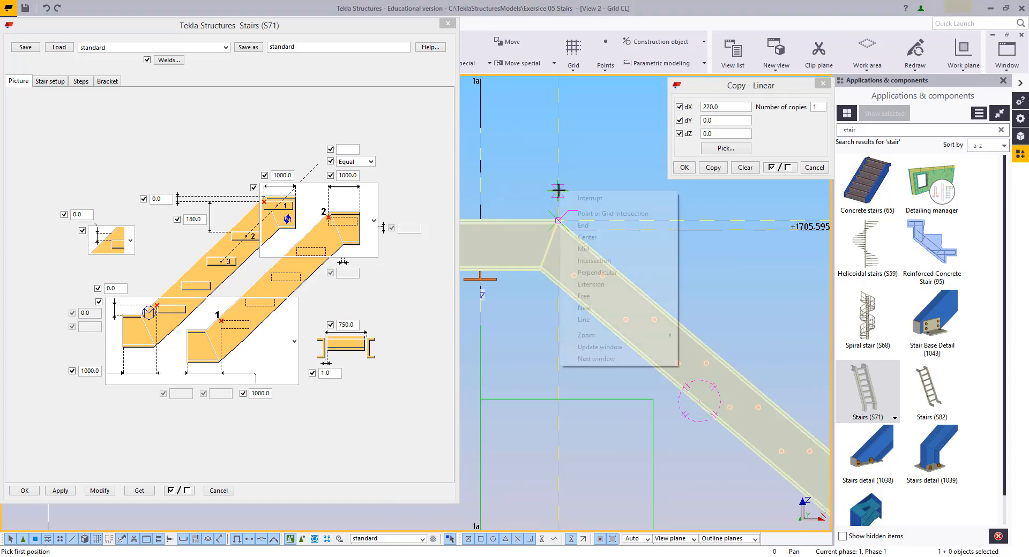
Step: End stair creation, select the new stair and review its stringer and step setup
click(581, 196)
click(590, 178)
scroll(595, 324, down, 2)
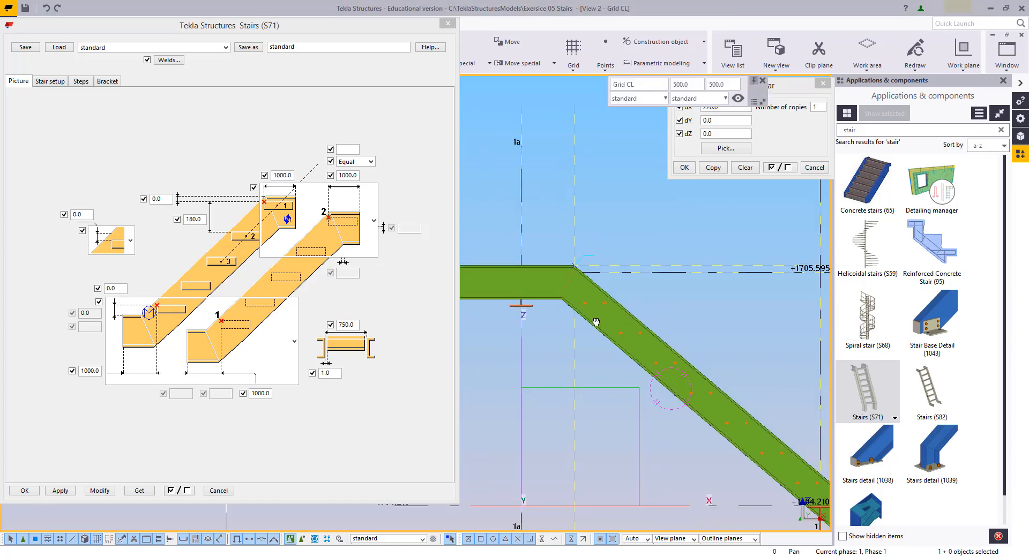
middle_drag(611, 348, 602, 313)
double_click(600, 313)
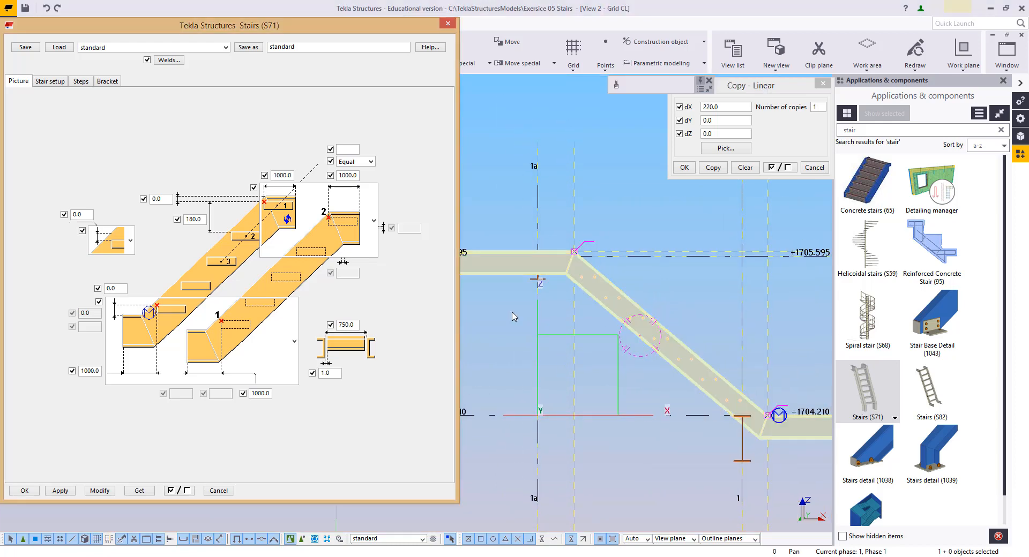
click(48, 82)
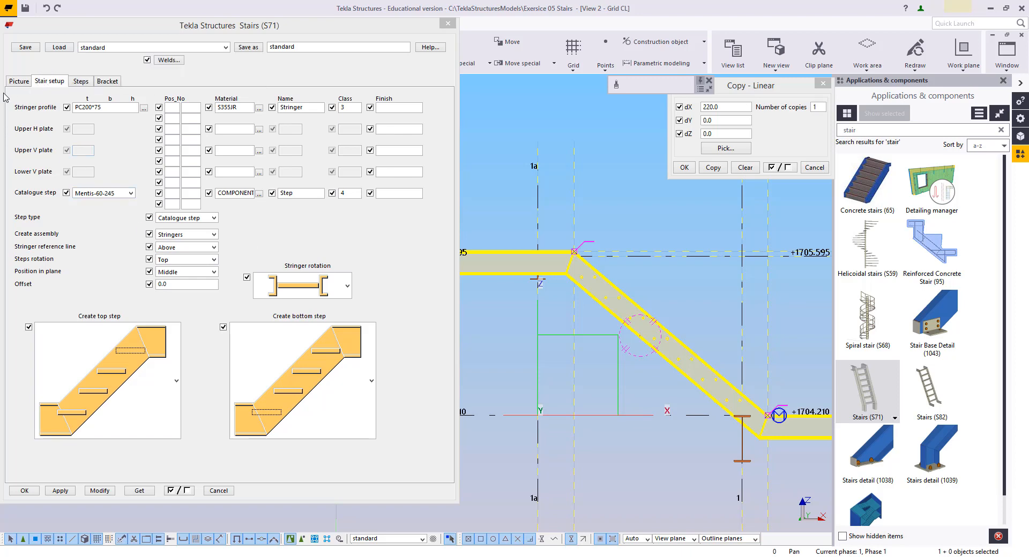
click(20, 82)
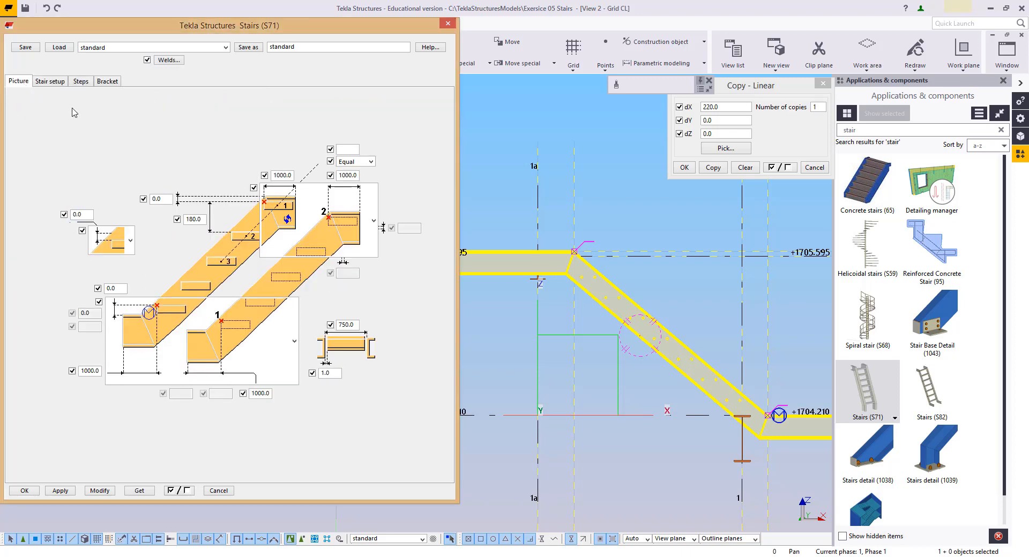
Step: Set both stringers' upper horizontal extensions to 315 mm and modify the selected stair
double_click(274, 176)
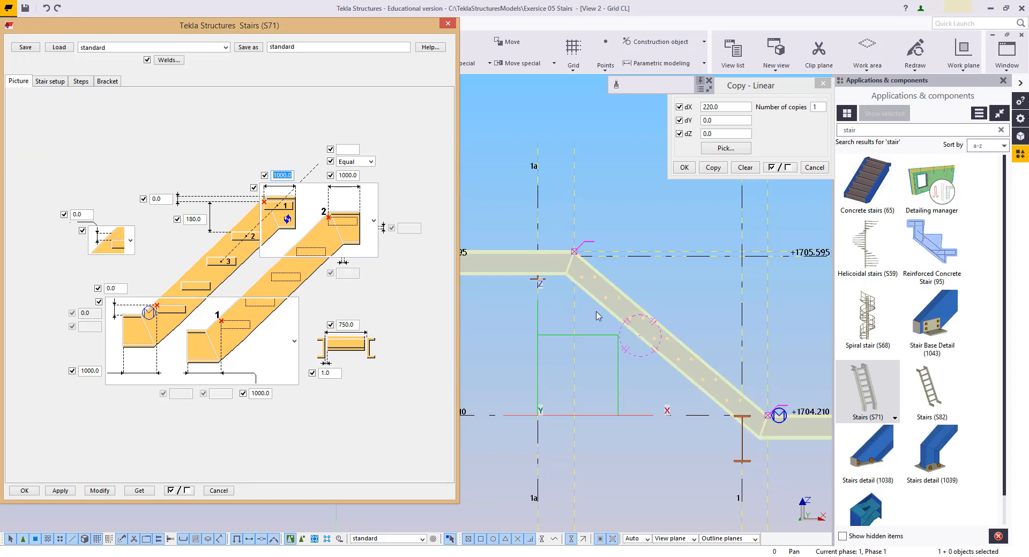
middle_drag(596, 311, 611, 316)
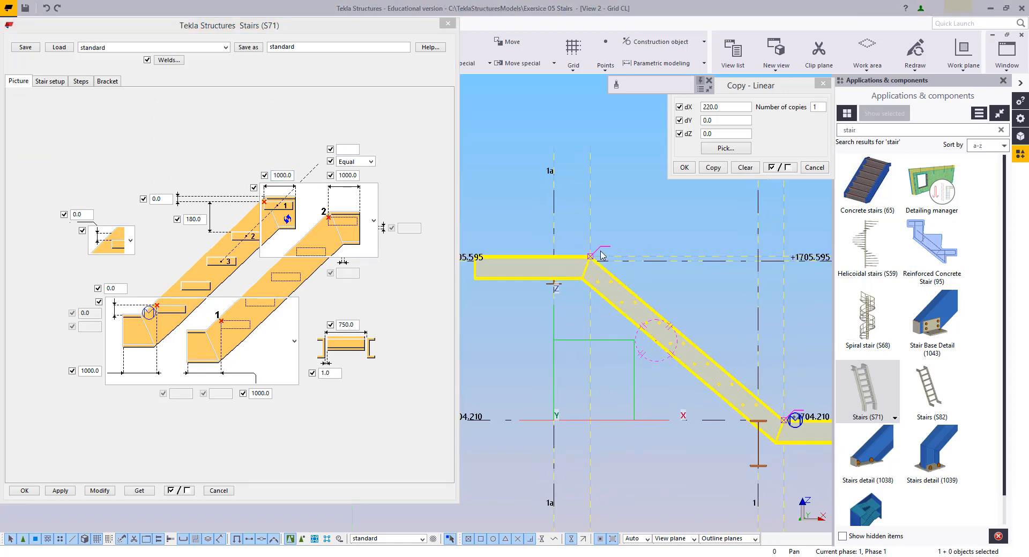
click(274, 175)
text(3)
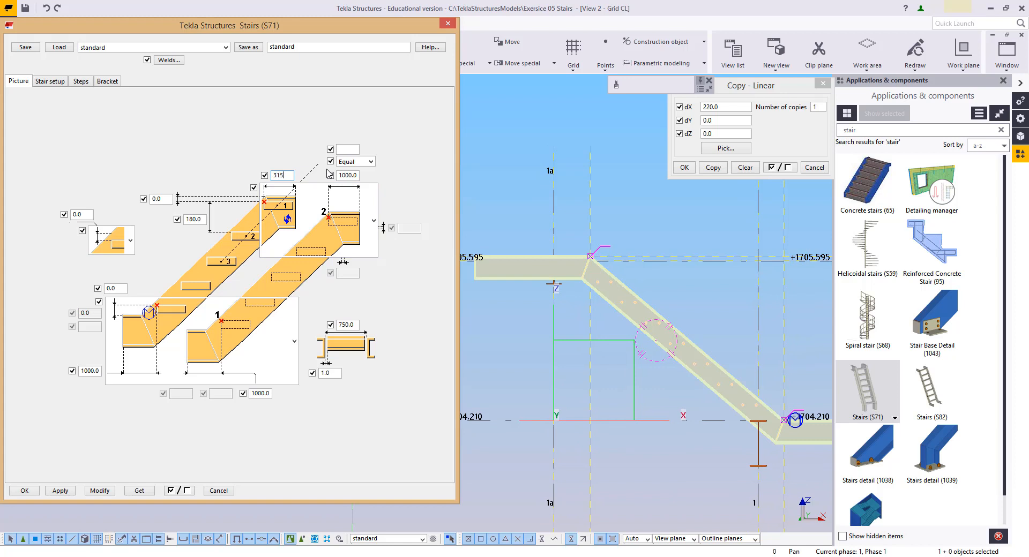
text(15)
click(354, 177)
text(31)
click(99, 491)
Step: Set the stair's vertical offset at the upper end to -40 mm and modify the stair
scroll(514, 342, up, 5)
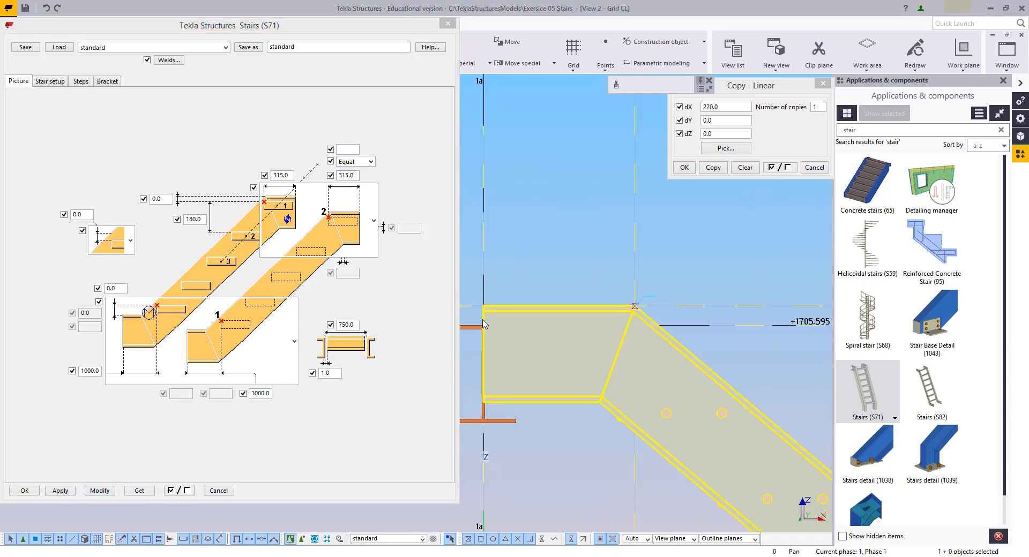
double_click(166, 202)
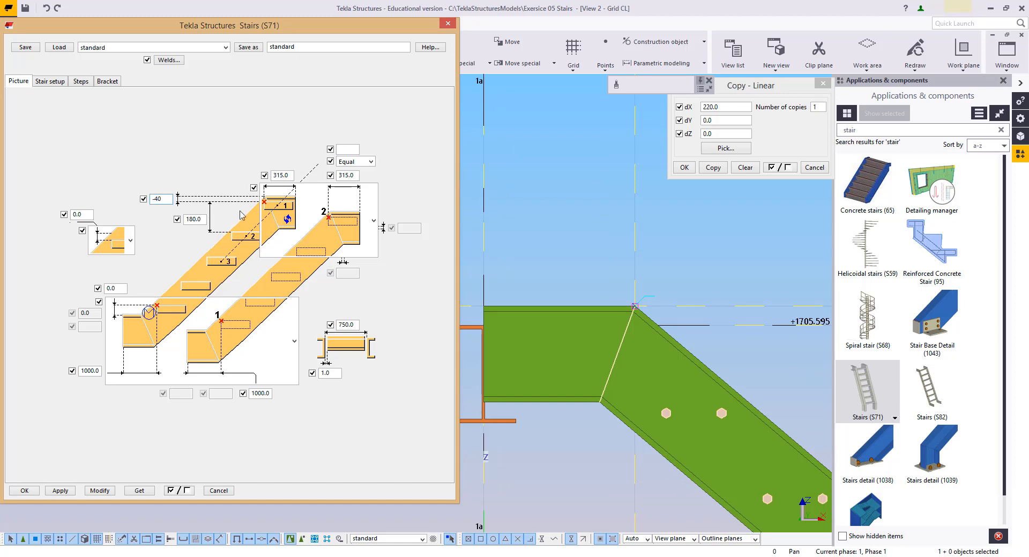
click(100, 491)
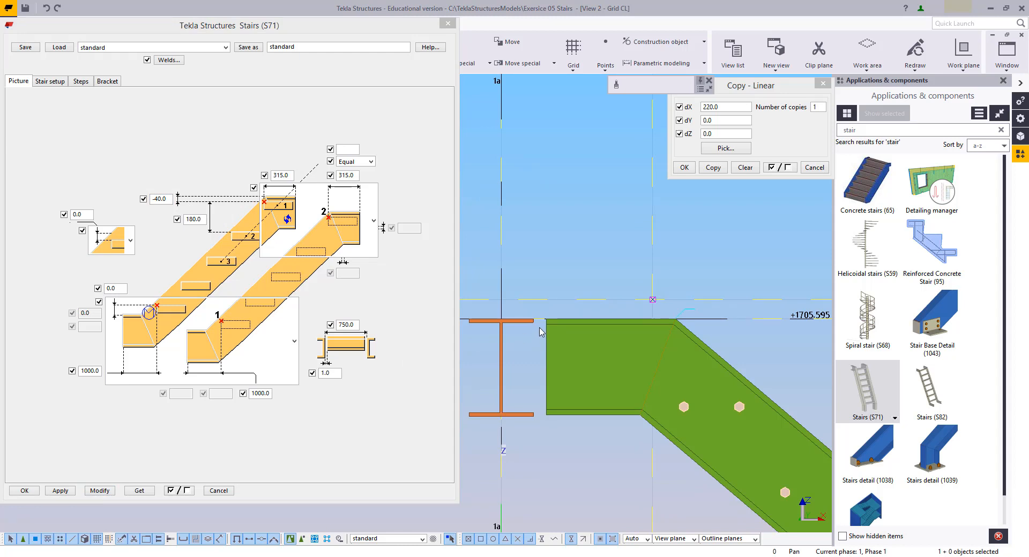
click(601, 316)
scroll(600, 332, down, 2)
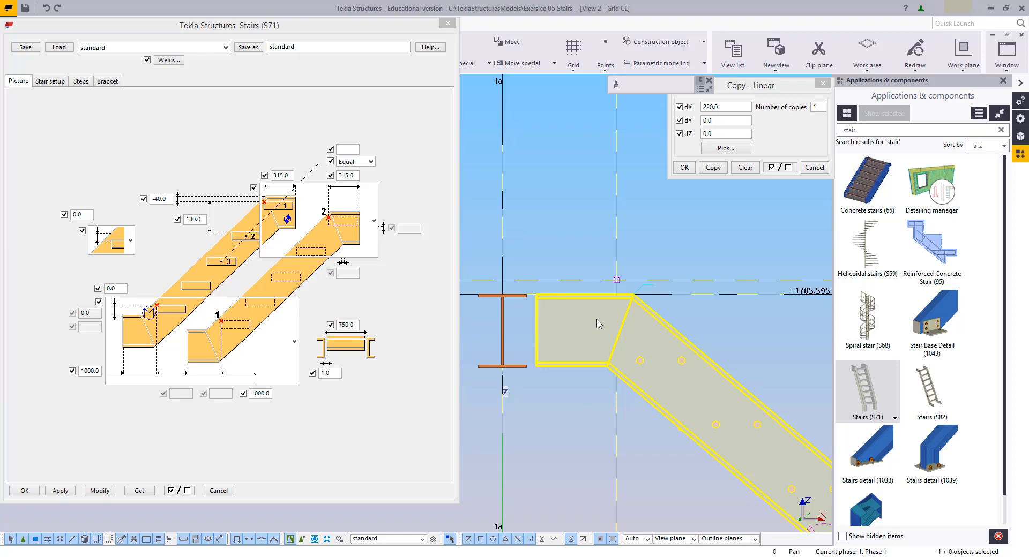
scroll(586, 390, down, 1)
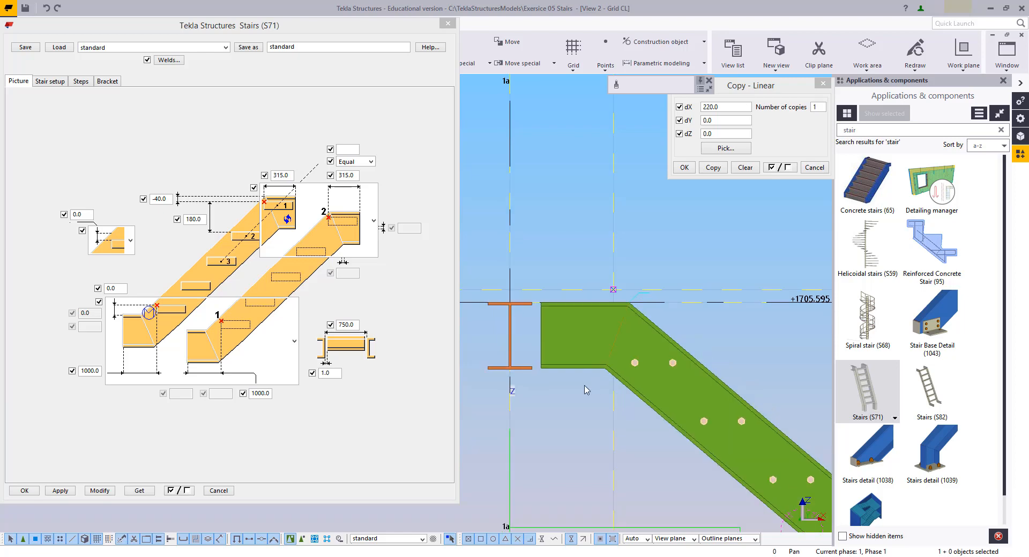
Step: Set both stringers' lower horizontal extensions to 0 mm and modify the stair
middle_drag(664, 461, 598, 356)
scroll(598, 354, down, 3)
middle_drag(703, 413, 669, 391)
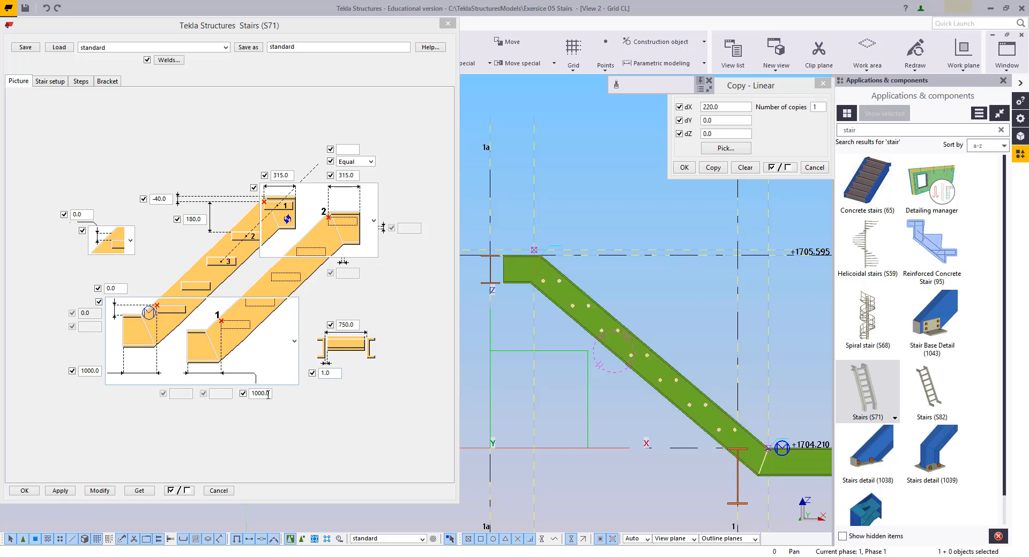
drag(263, 395, 230, 400)
text(00)
drag(92, 370, 36, 376)
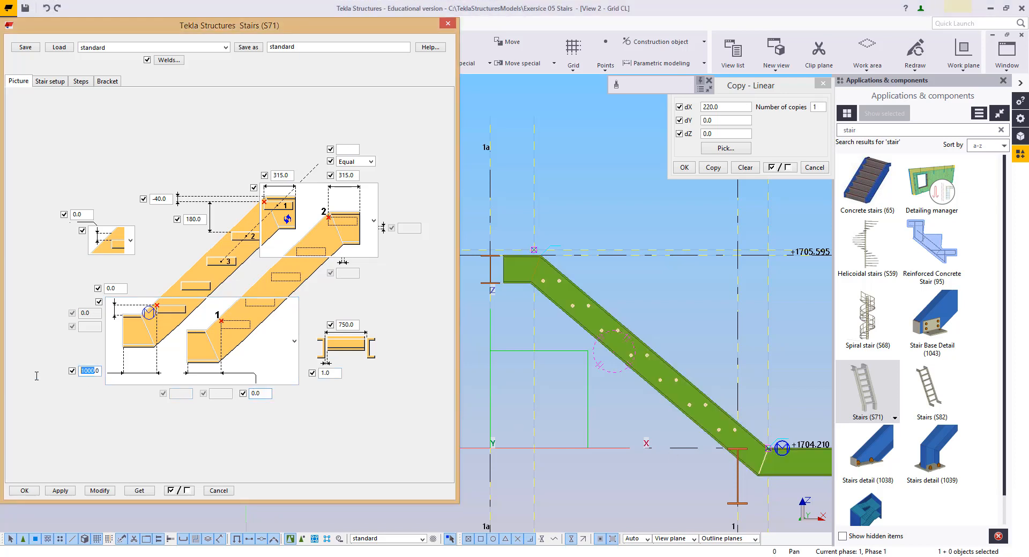
text(0)
click(99, 491)
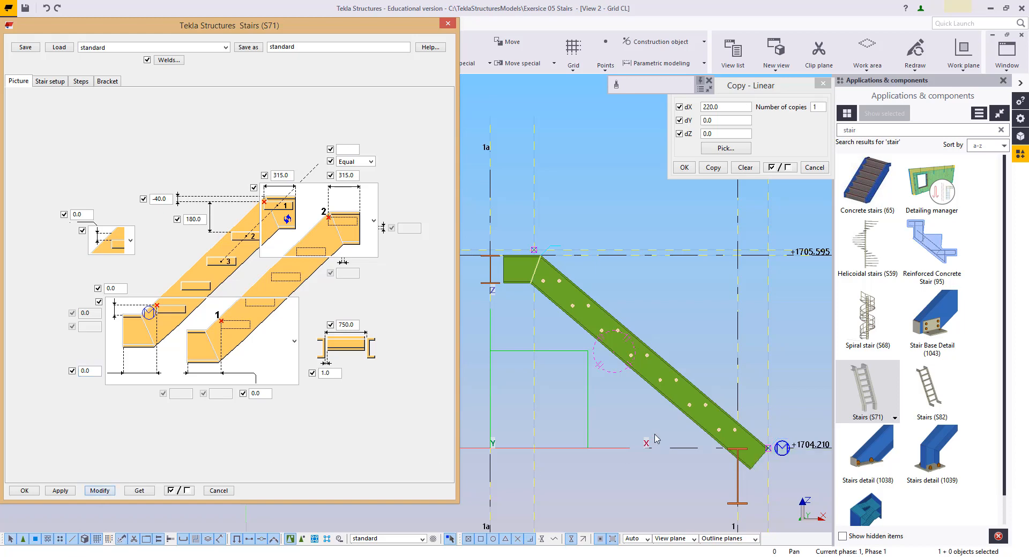
Step: Set the vertical spacing between the steps to 200 mm and apply the change to the selected stair
middle_drag(694, 382, 708, 401)
scroll(721, 435, up, 4)
scroll(720, 411, down, 4)
middle_drag(643, 371, 653, 358)
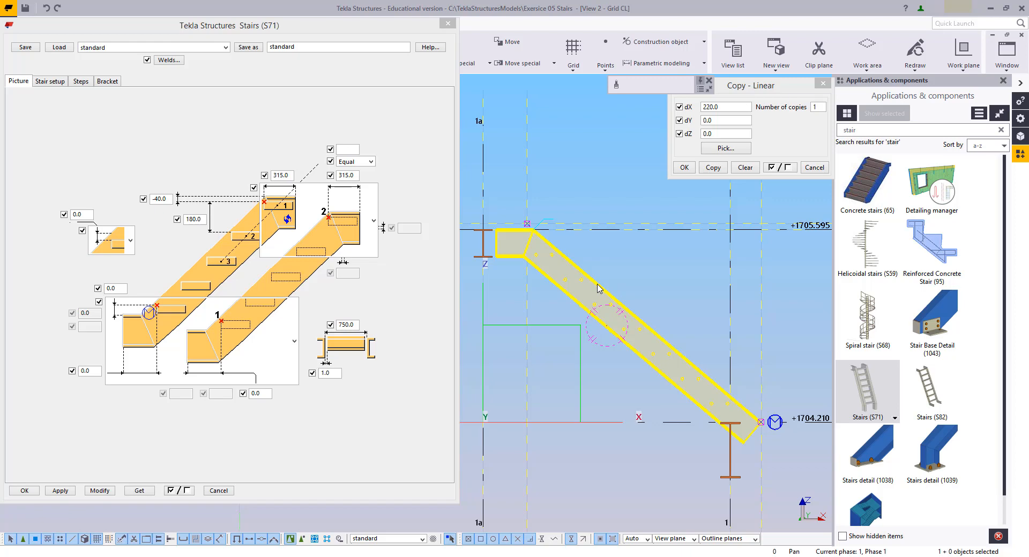
scroll(597, 288, up, 3)
middle_drag(603, 294, 669, 368)
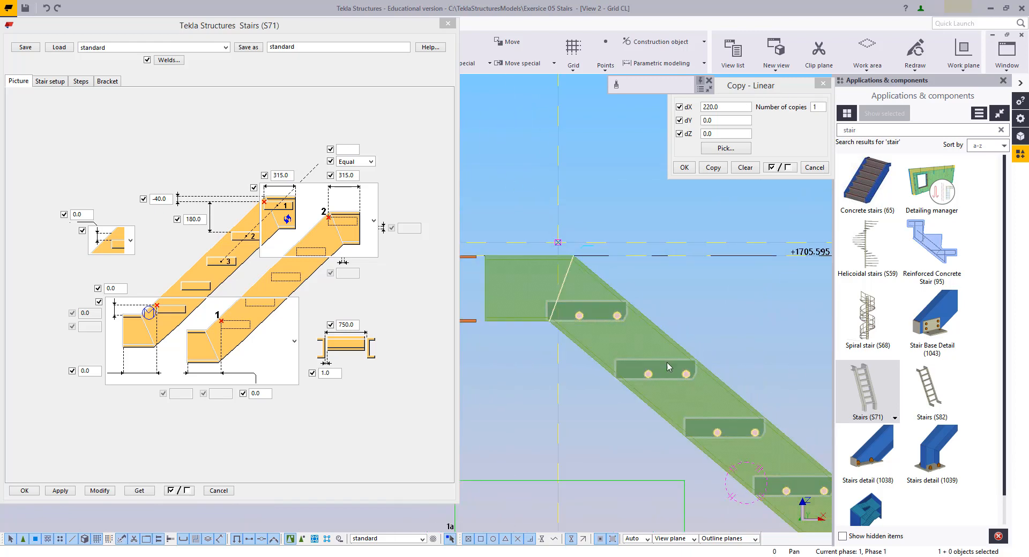
scroll(683, 392, down, 1)
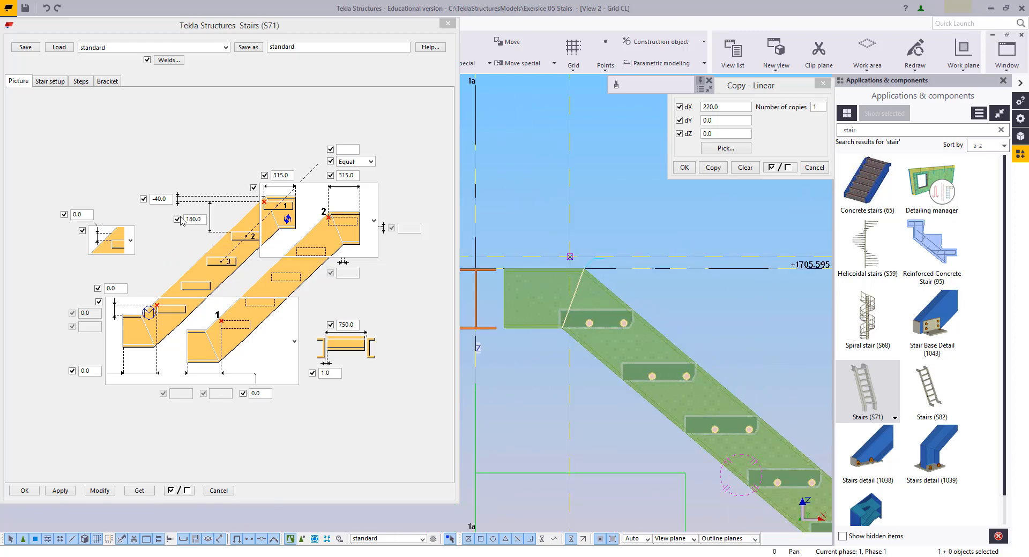
drag(206, 220, 177, 217)
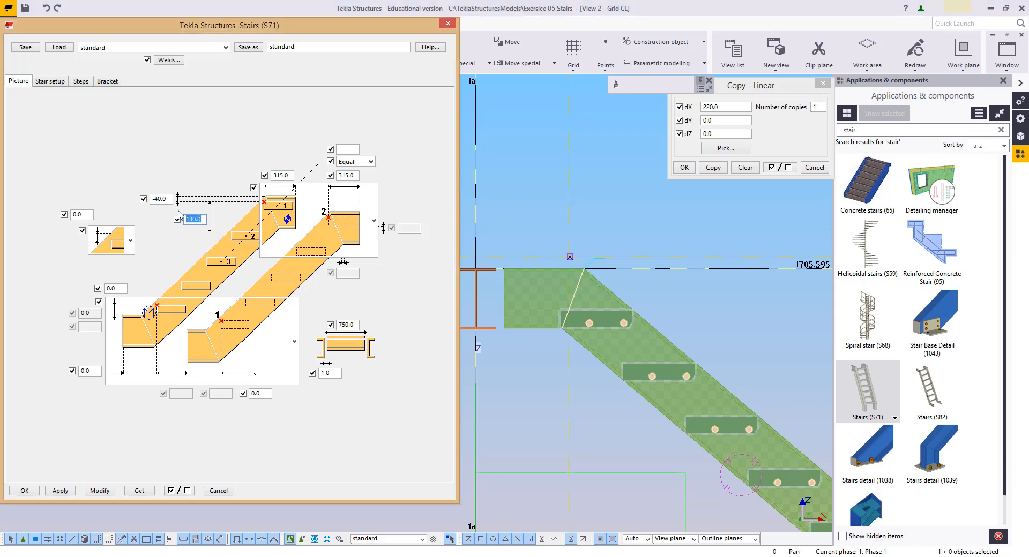
text(200)
click(97, 490)
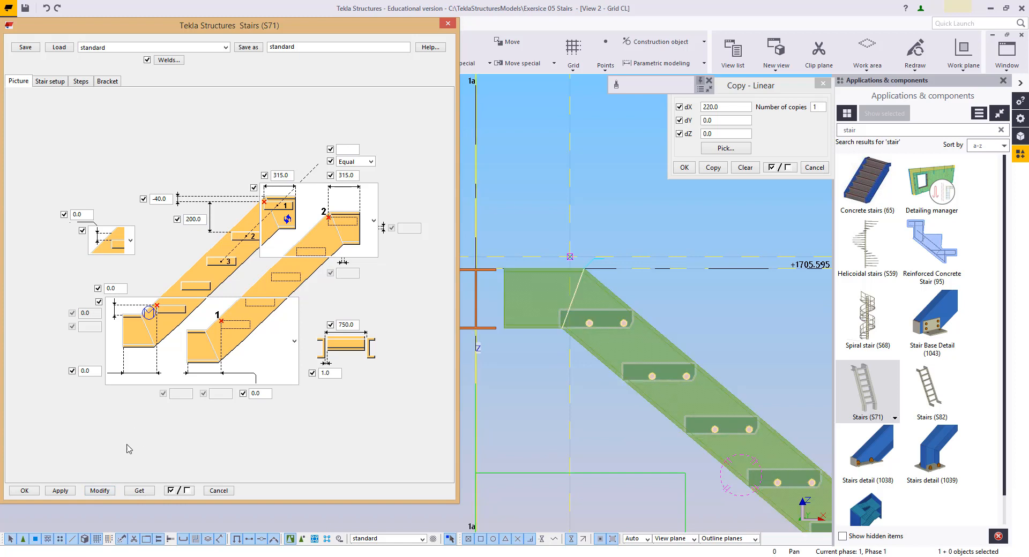
click(664, 370)
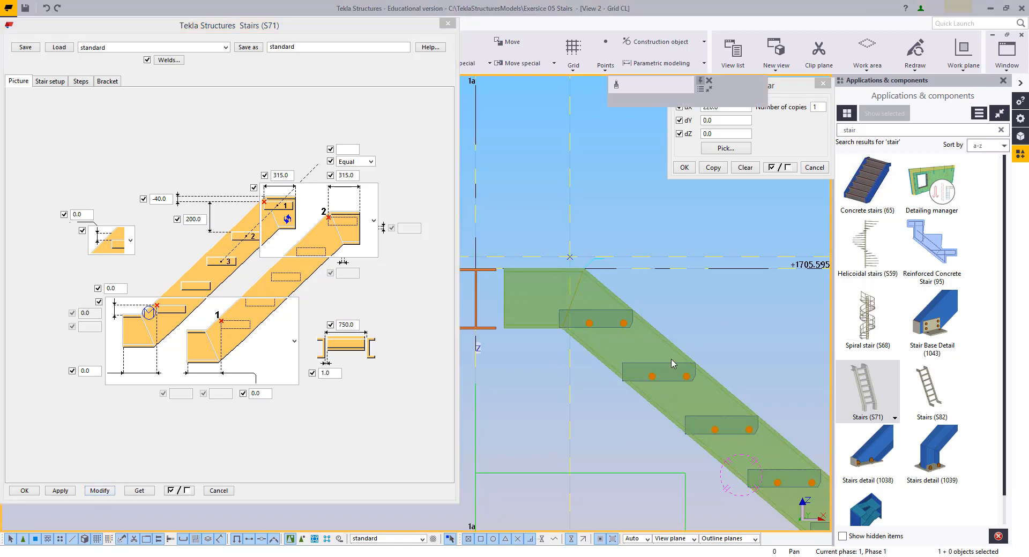
click(98, 494)
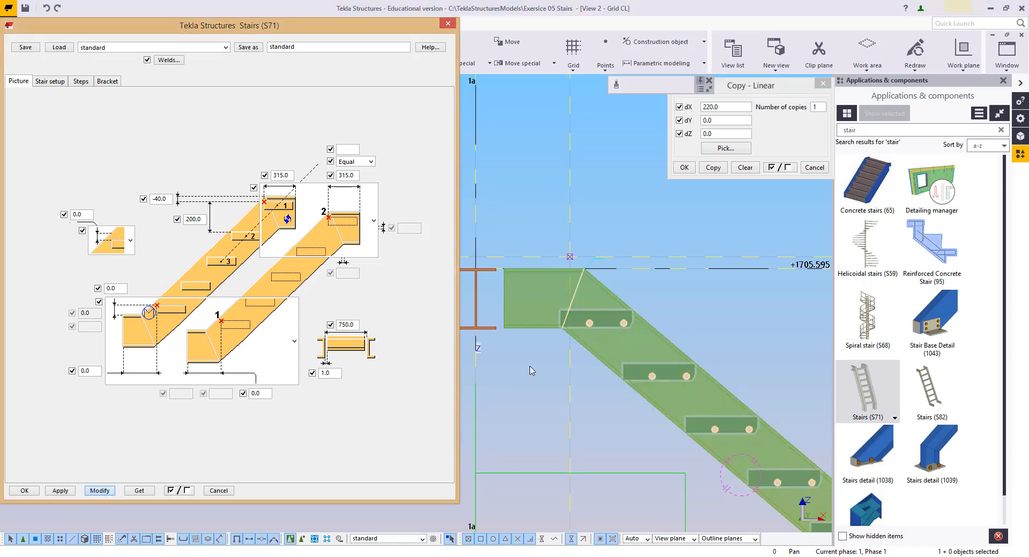
Step: Measure the vertical distance from the top step up to the construction line 40 mm above +1705.595
middle_drag(663, 325, 643, 349)
key(f)
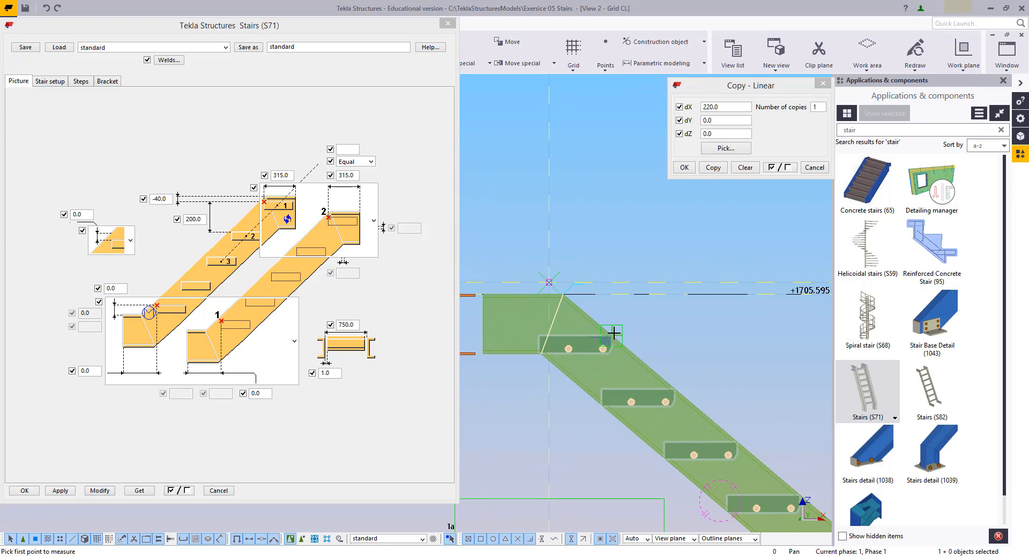
click(613, 339)
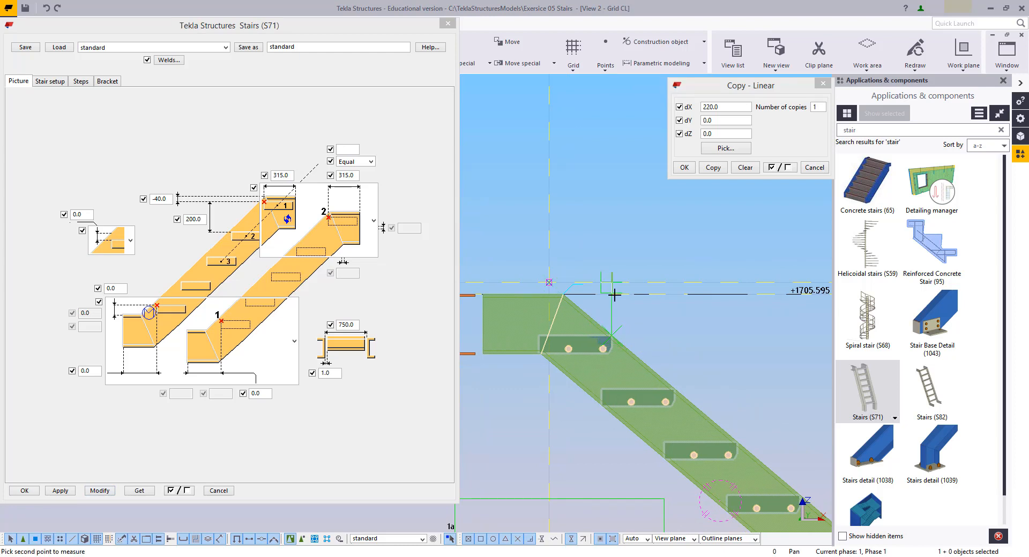
click(613, 283)
middle_drag(650, 378, 614, 341)
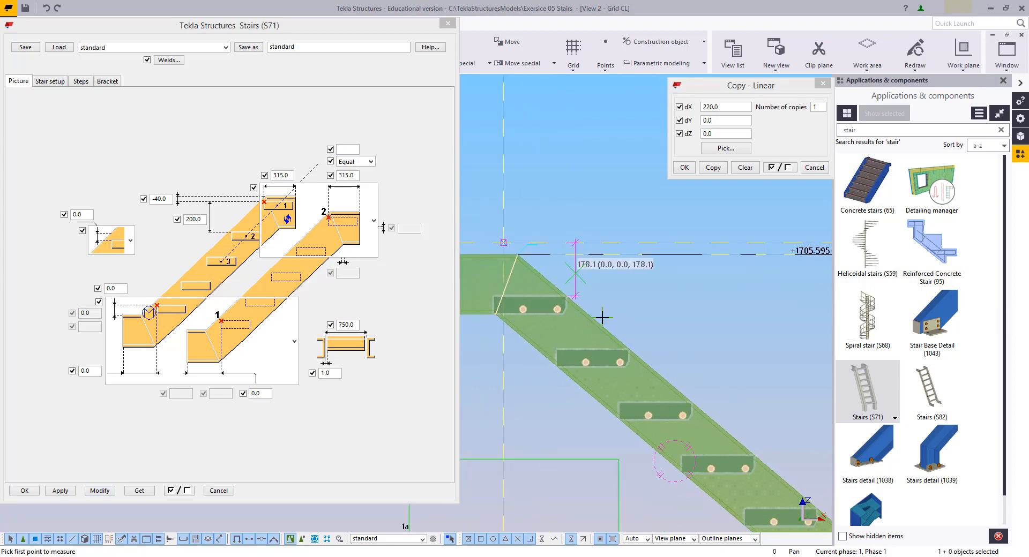
right_click(593, 190)
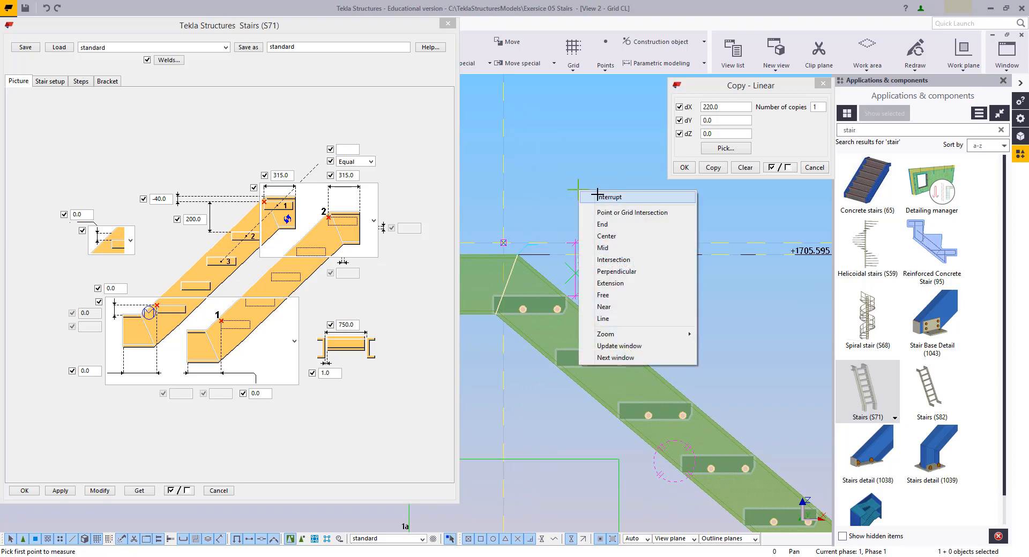
click(598, 196)
Step: Examine the step positions along the stringer and its lower end where it meets level +1704.210
middle_drag(614, 321, 656, 322)
click(605, 319)
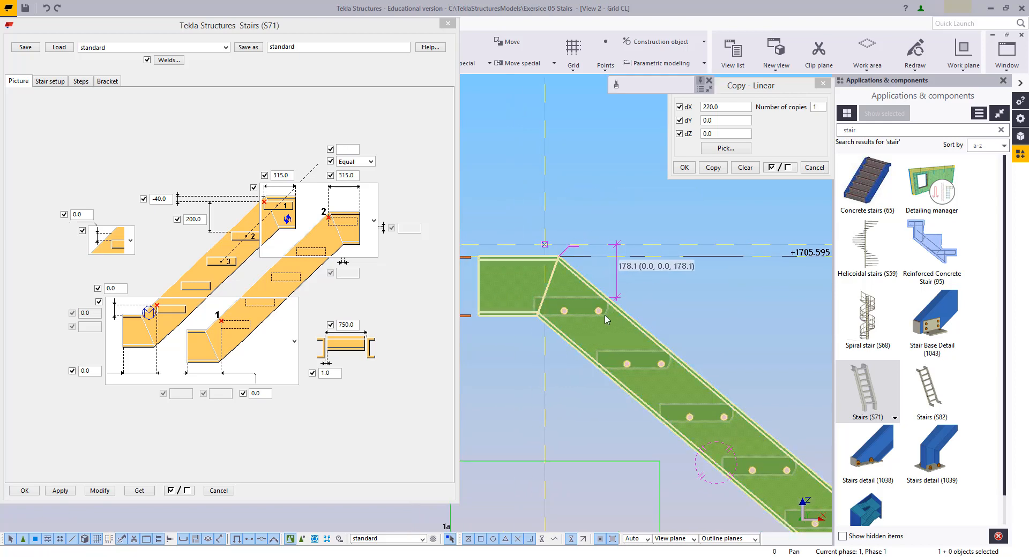
scroll(649, 316, down, 2)
middle_drag(656, 321, 483, 251)
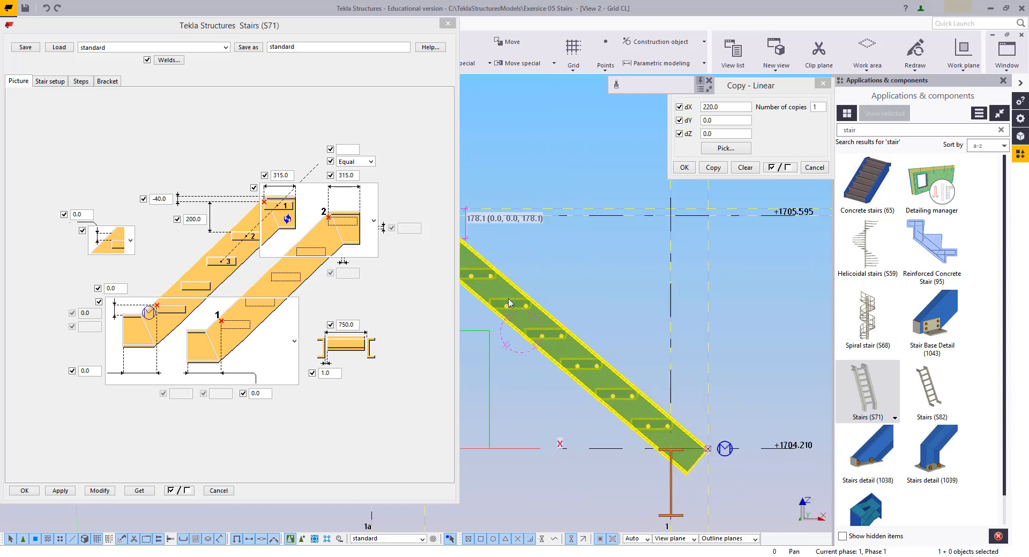
scroll(581, 347, down, 2)
scroll(576, 398, up, 2)
scroll(708, 424, up, 2)
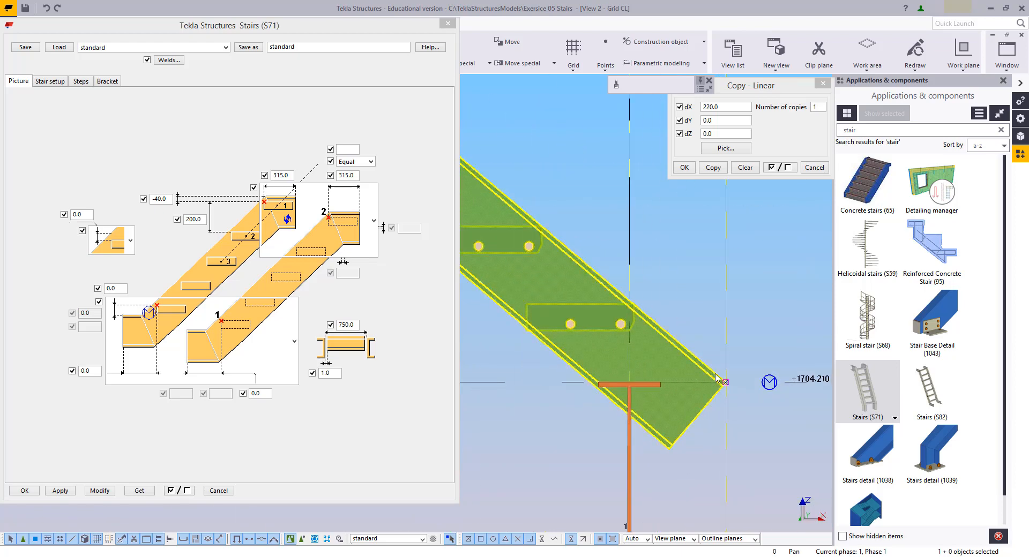
scroll(732, 434, down, 3)
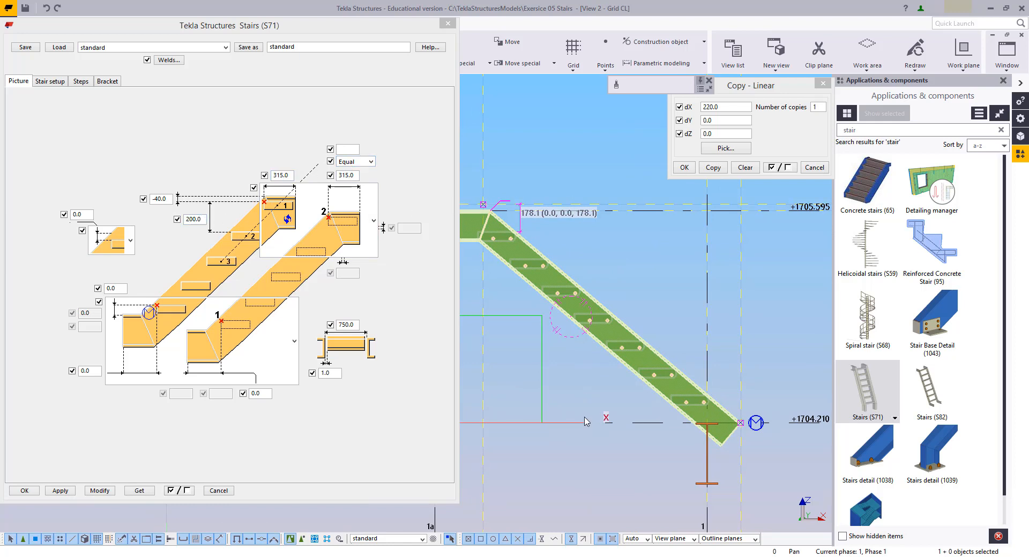
middle_drag(586, 421, 615, 430)
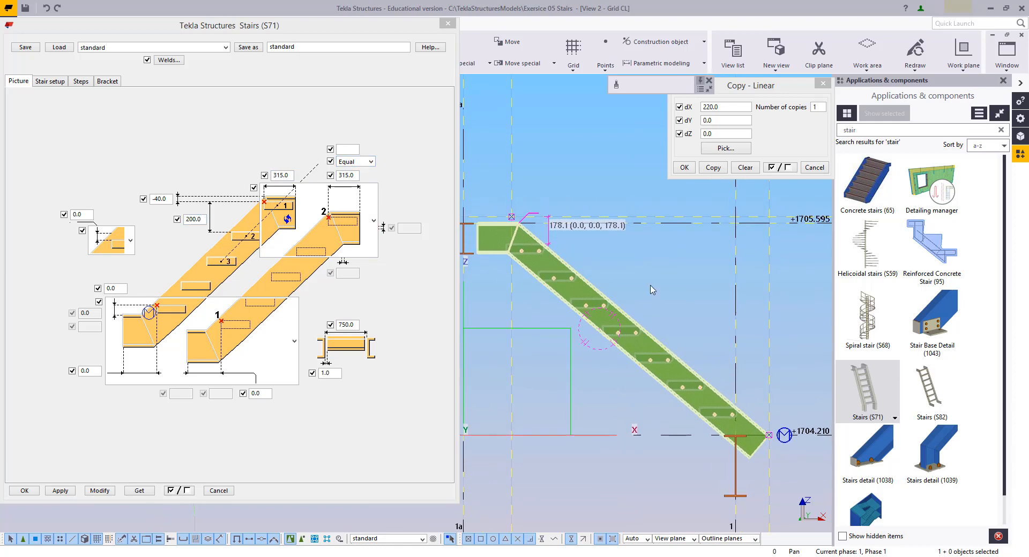
Step: Copy the horizontal construction line above +1705.595 linearly with a dZ of -200 mm and 10 copies
click(647, 219)
click(644, 216)
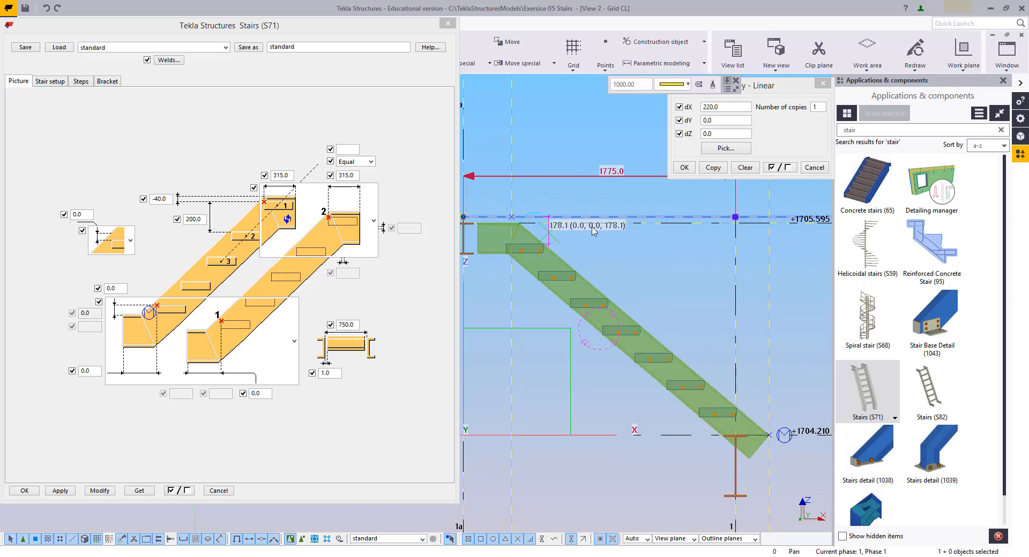
click(756, 166)
double_click(715, 134)
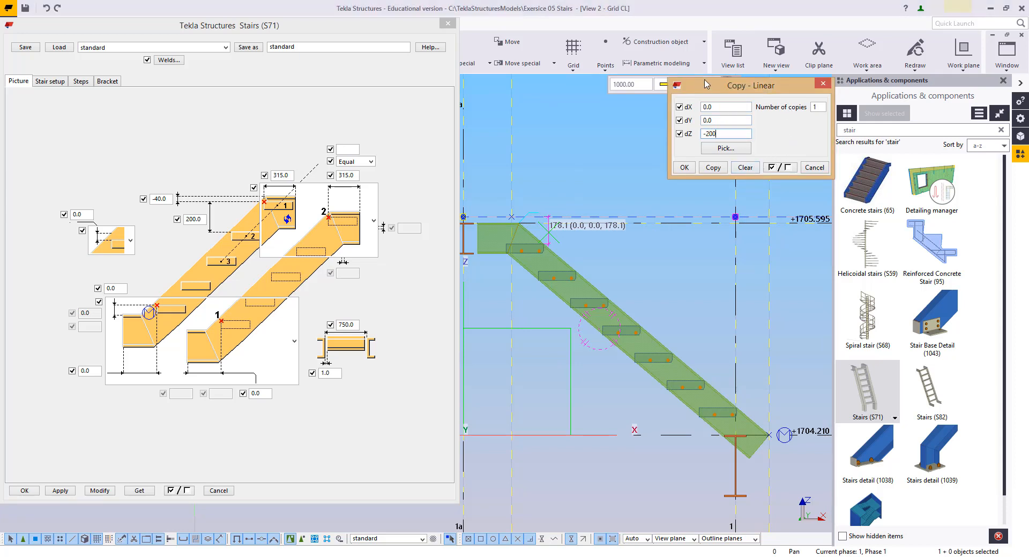
click(819, 107)
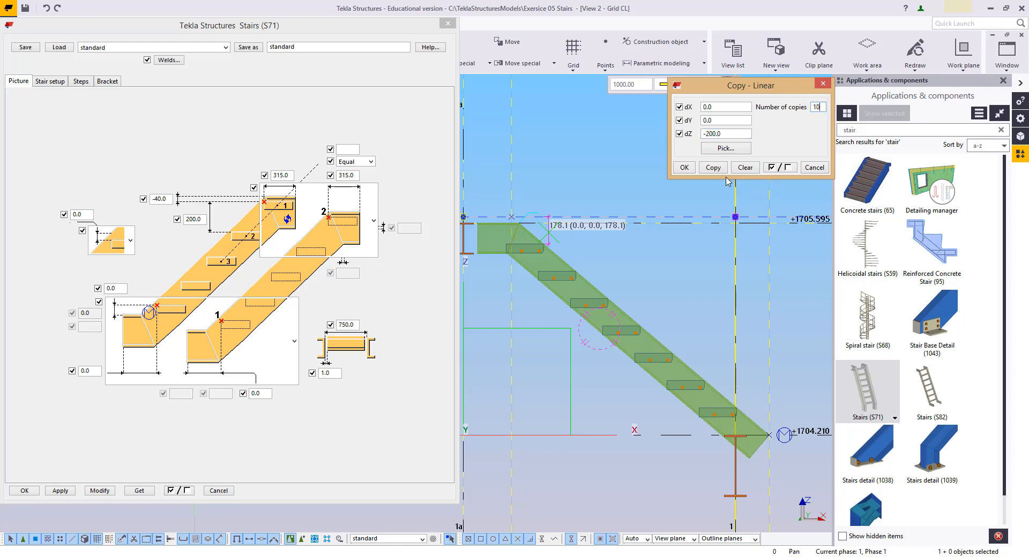
click(714, 170)
scroll(662, 336, down, 2)
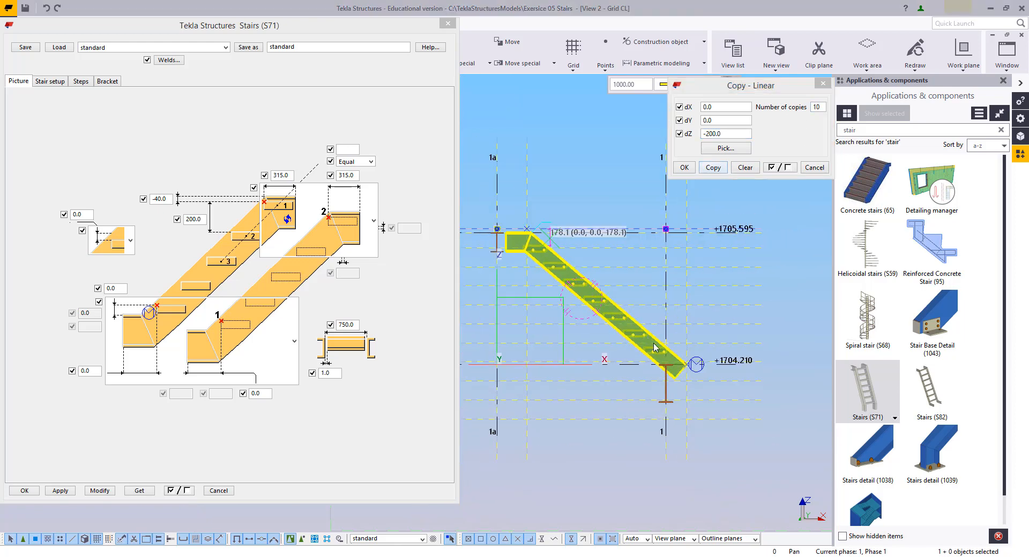
Step: Delete the three surplus horizontal construction lines below level +1704.210
drag(766, 370, 746, 447)
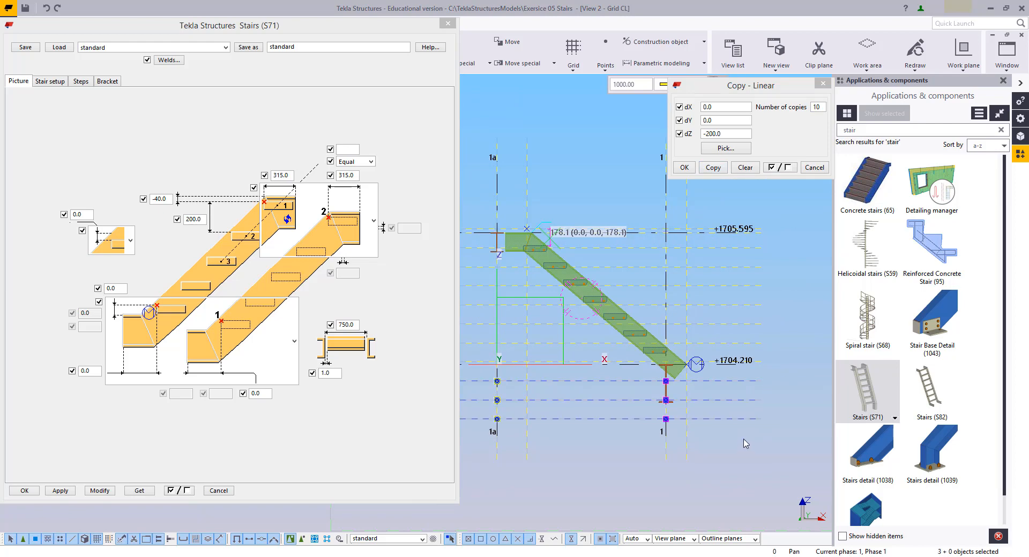
key(Delete)
Step: Move the stair's lower input point up along the stringer's top edge to the construction line just above +1704.210
scroll(661, 359, up, 2)
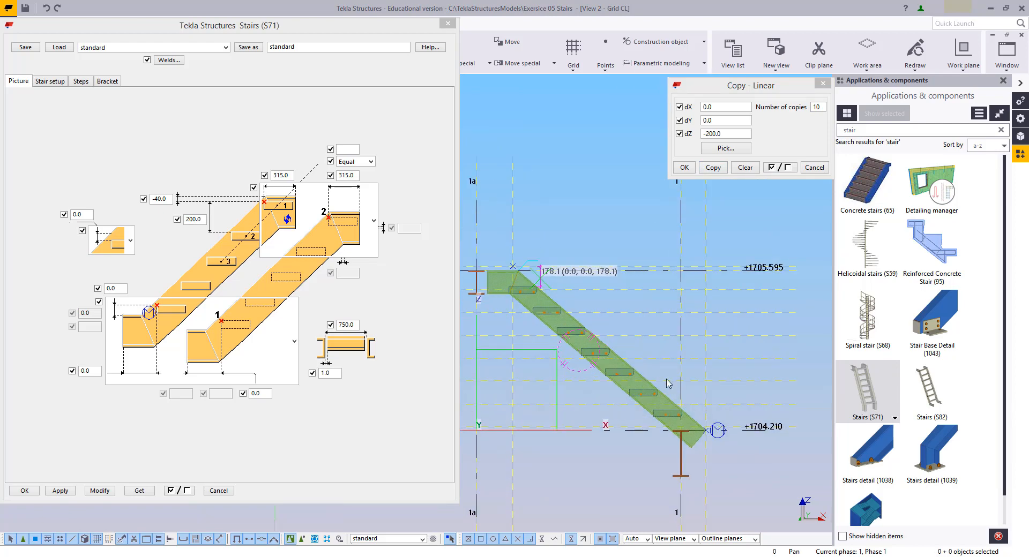
scroll(668, 384, up, 3)
click(742, 387)
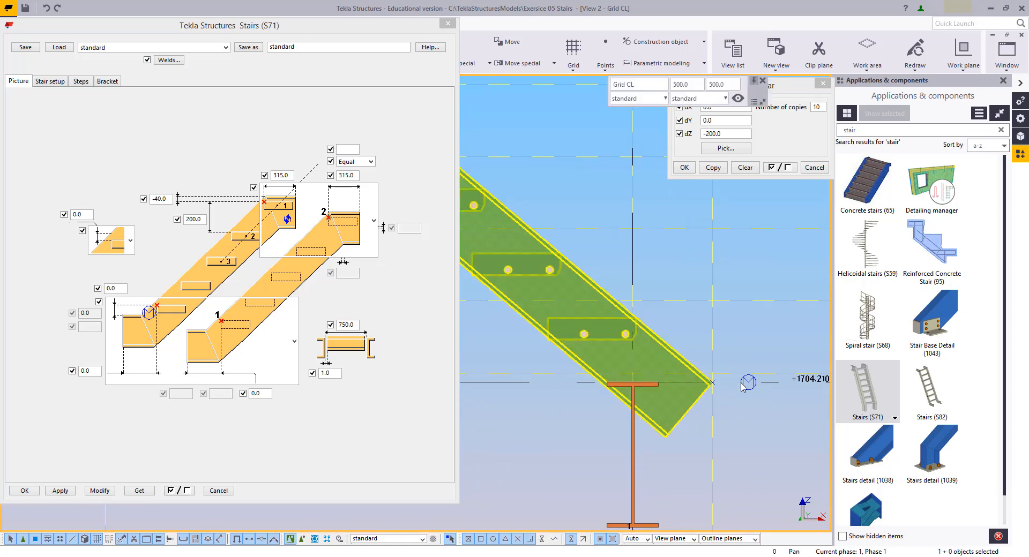
scroll(717, 374, up, 5)
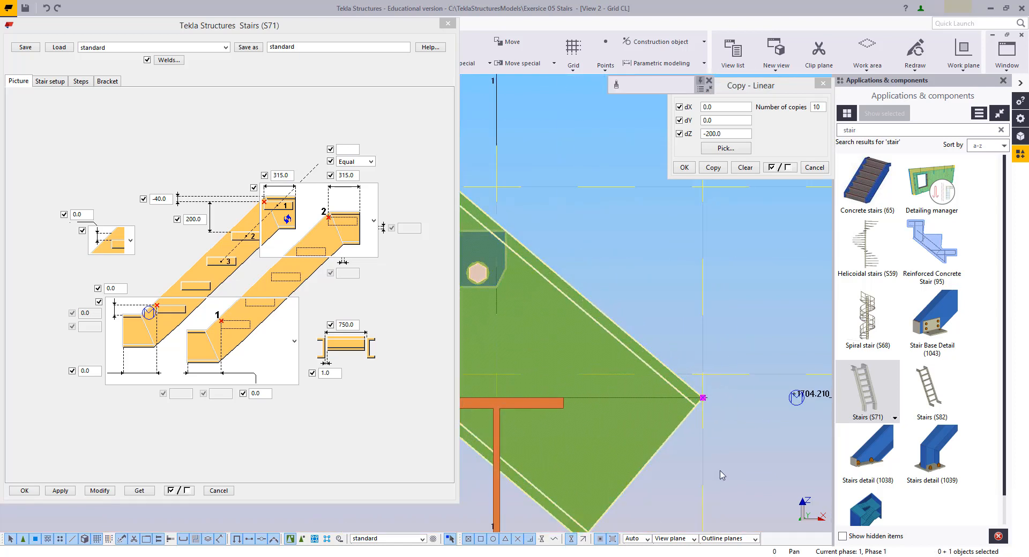
right_click(681, 299)
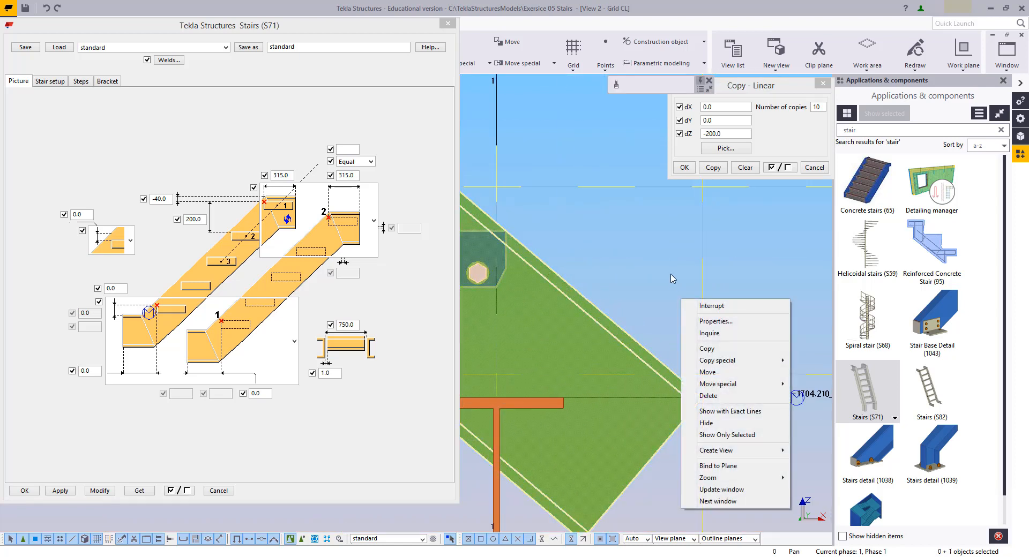
click(701, 374)
click(703, 397)
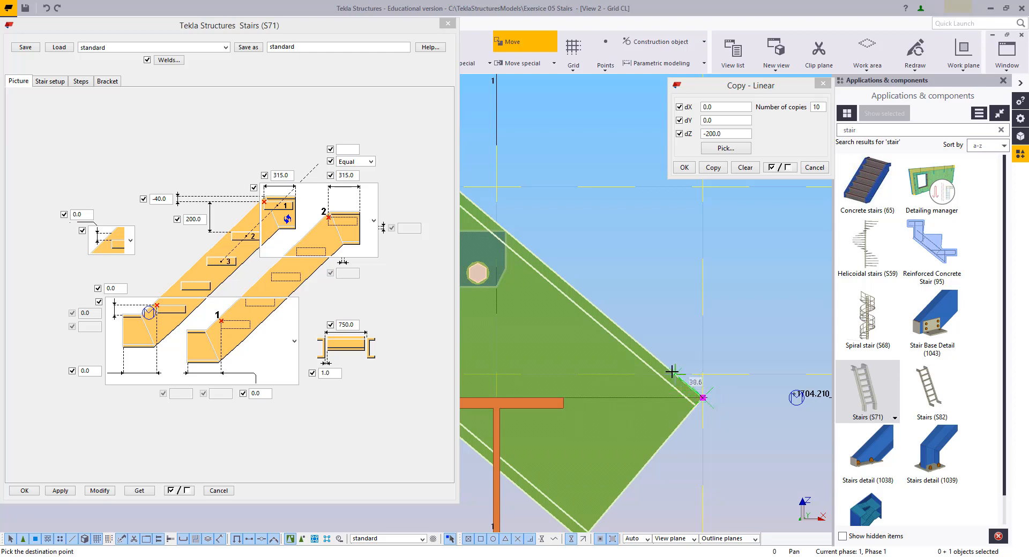
click(673, 373)
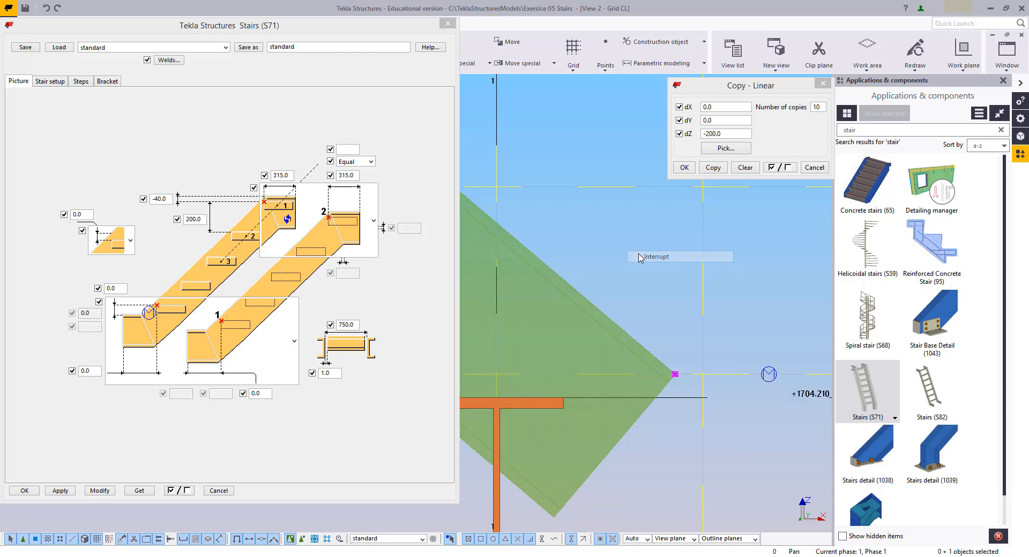
click(672, 356)
Step: Examine how the steps line up with the horizontal construction lines along the stringer
scroll(674, 389, down, 3)
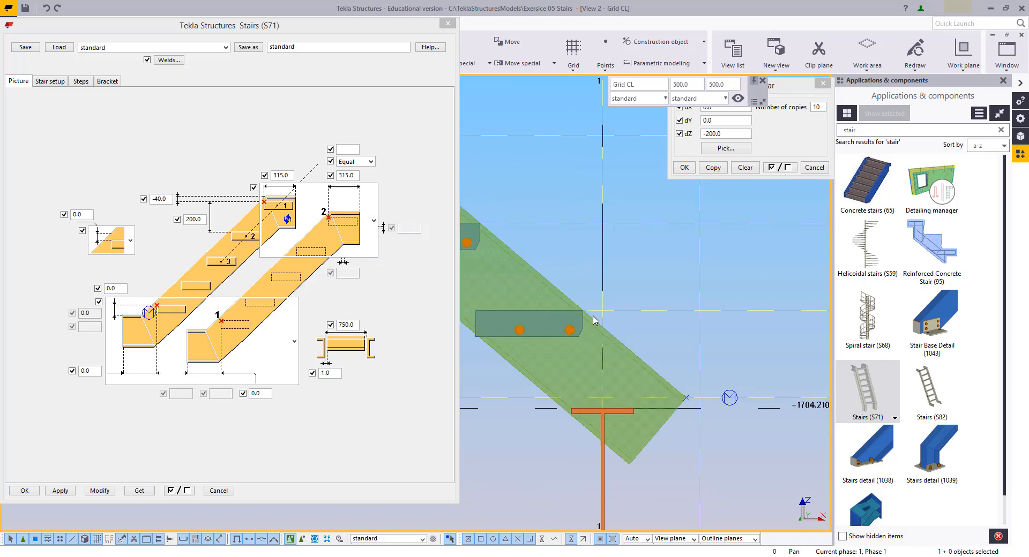
scroll(594, 320, down, 3)
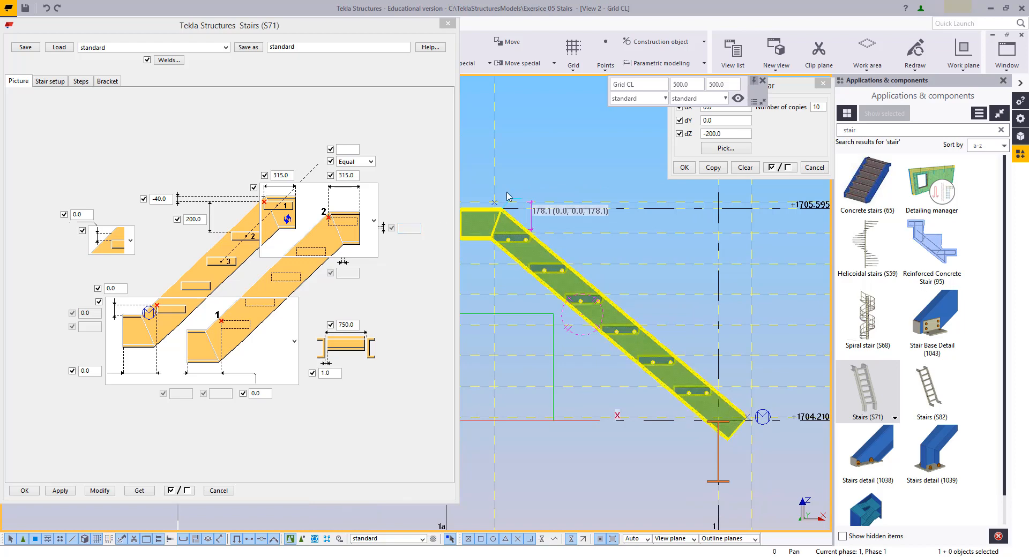
scroll(517, 241, up, 4)
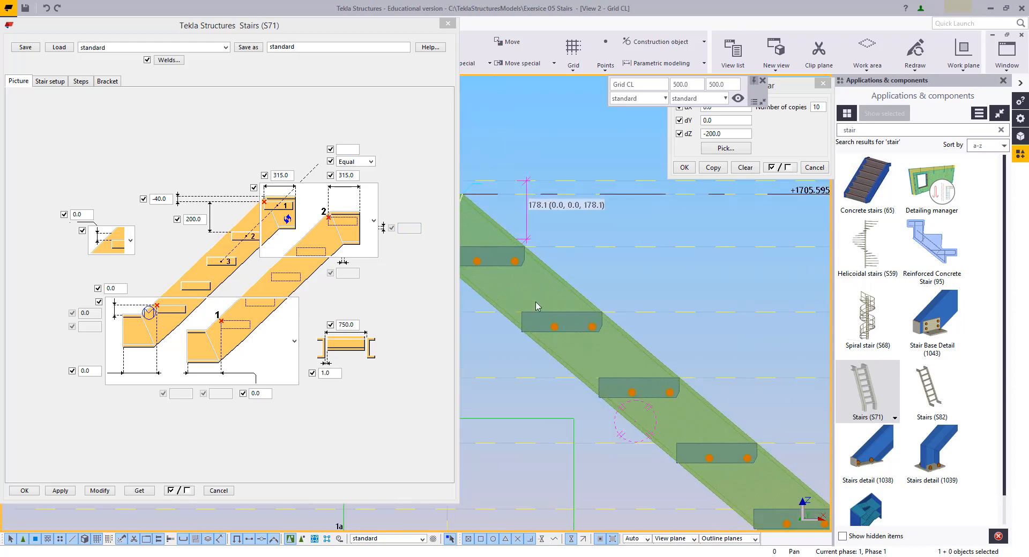
scroll(616, 276, down, 3)
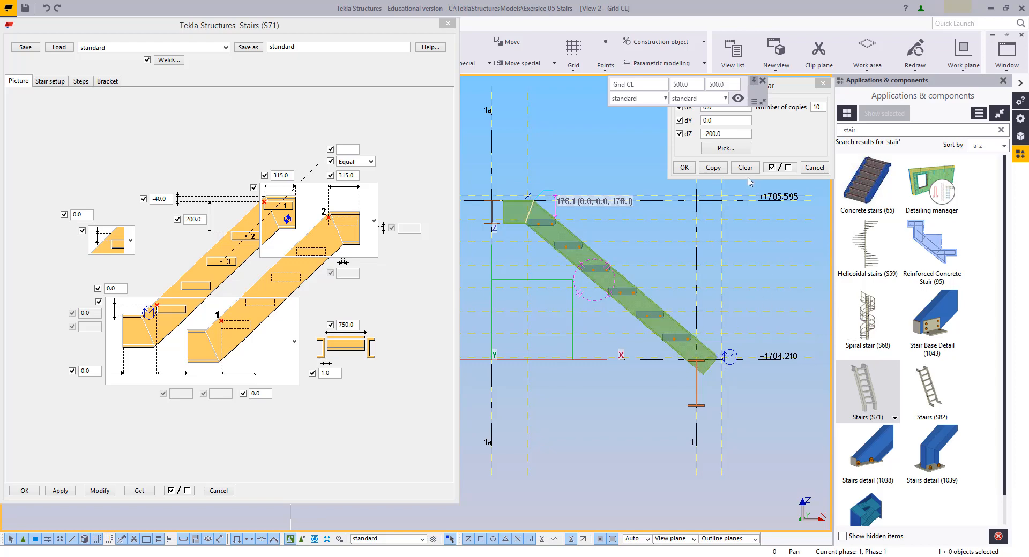
scroll(613, 320, up, 2)
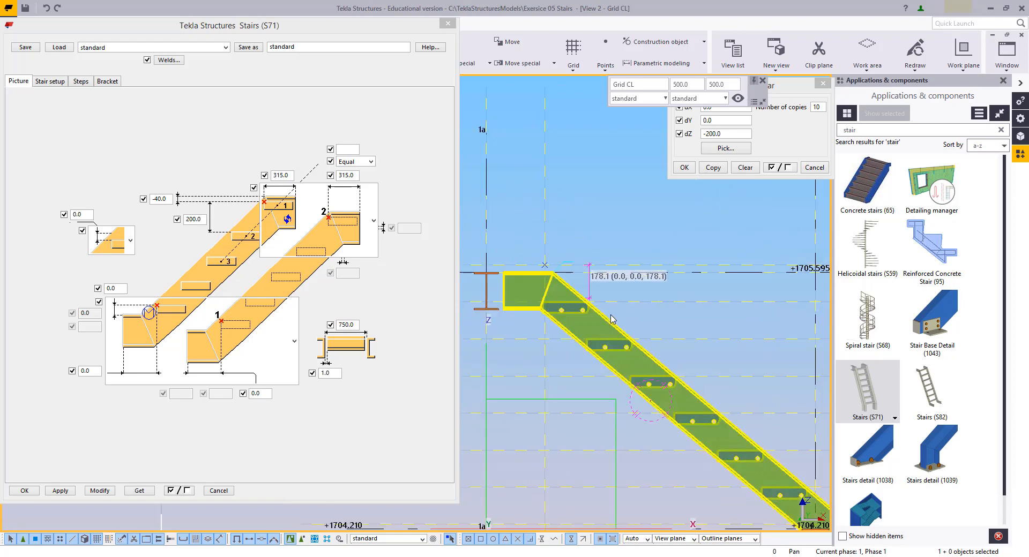
scroll(612, 319, up, 2)
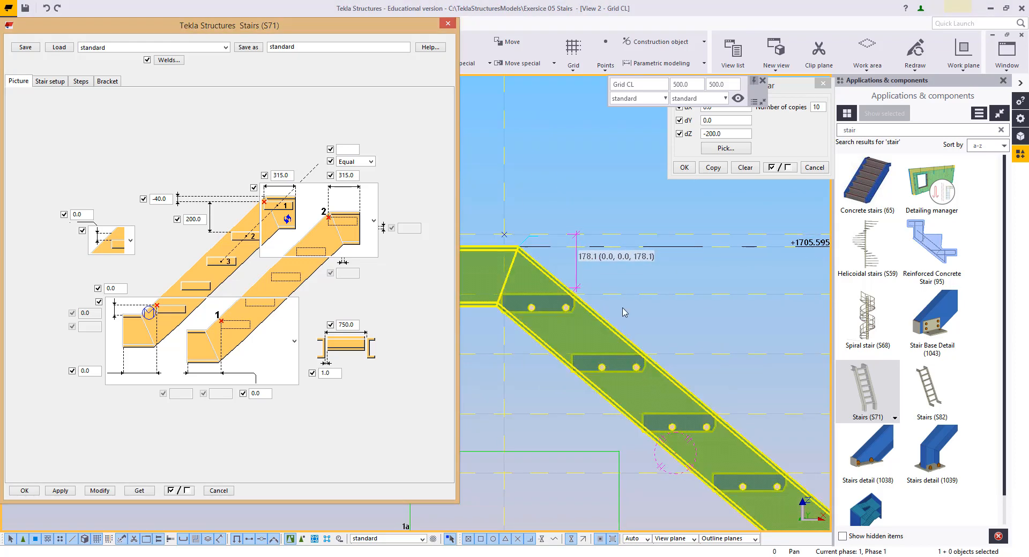
scroll(583, 325, up, 2)
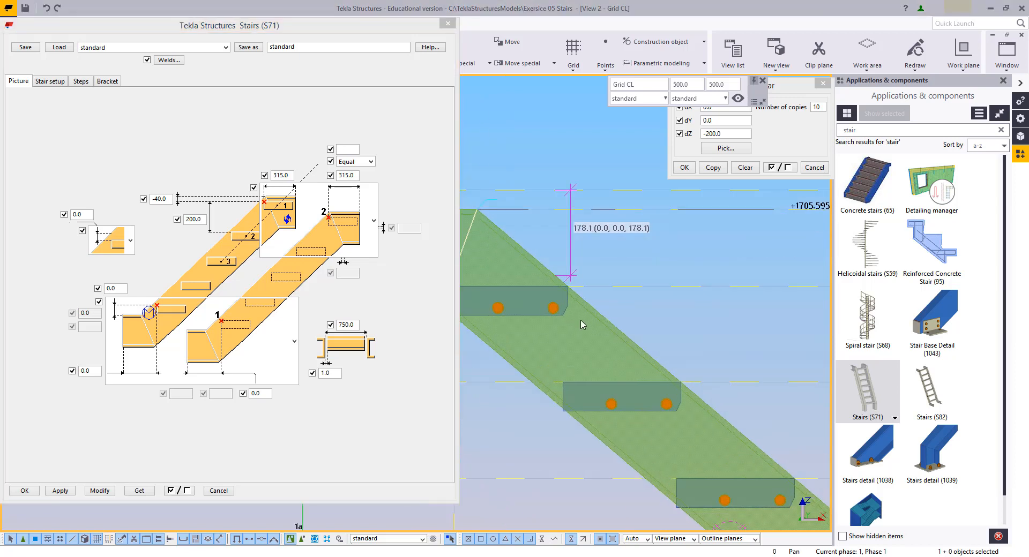
Step: Measure the vertical distance between the top step and the second step
scroll(583, 325, up, 2)
click(563, 275)
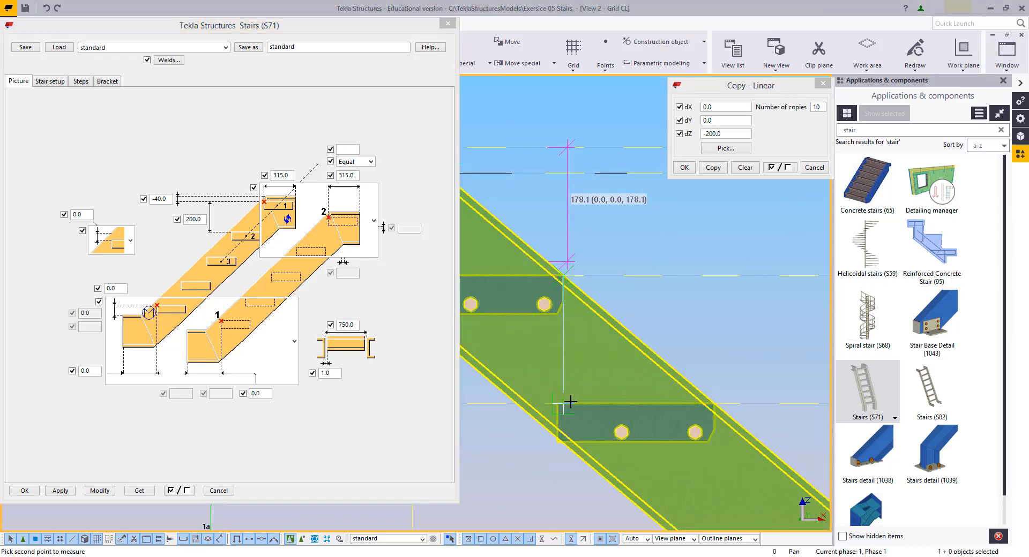
click(581, 342)
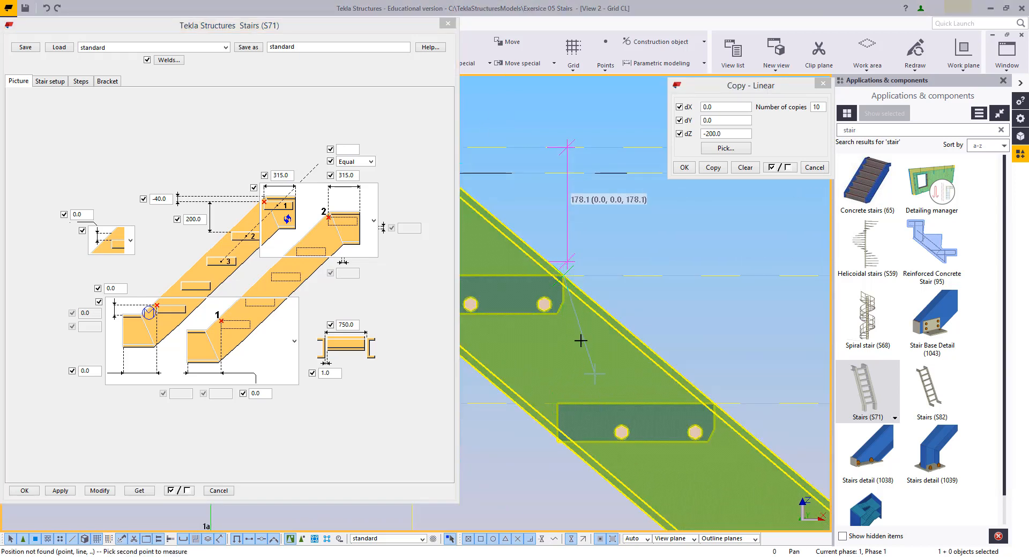
click(562, 405)
click(592, 385)
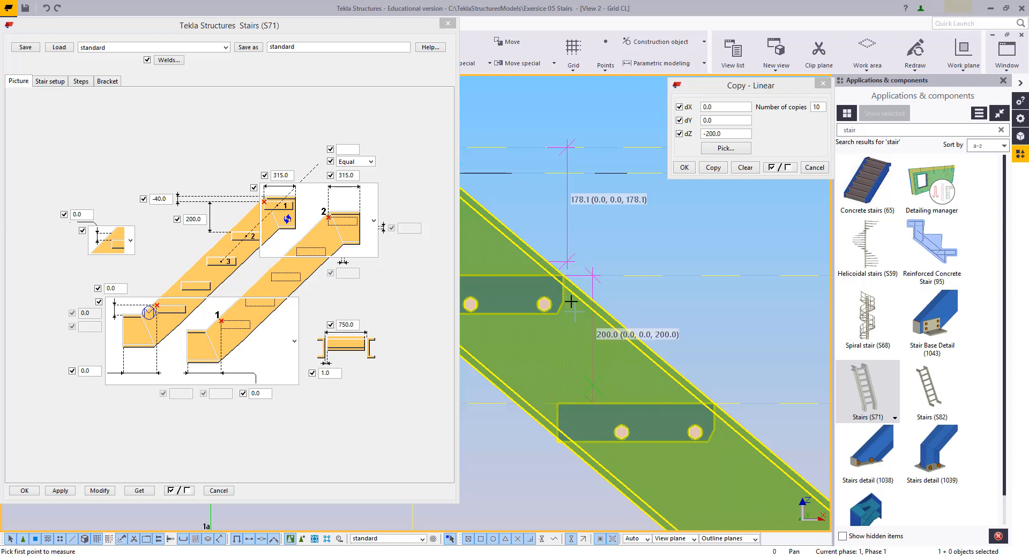
Step: Measure from the top step up to the construction line above +1705.595 and redraw the view to clear the measurements
click(562, 275)
click(561, 152)
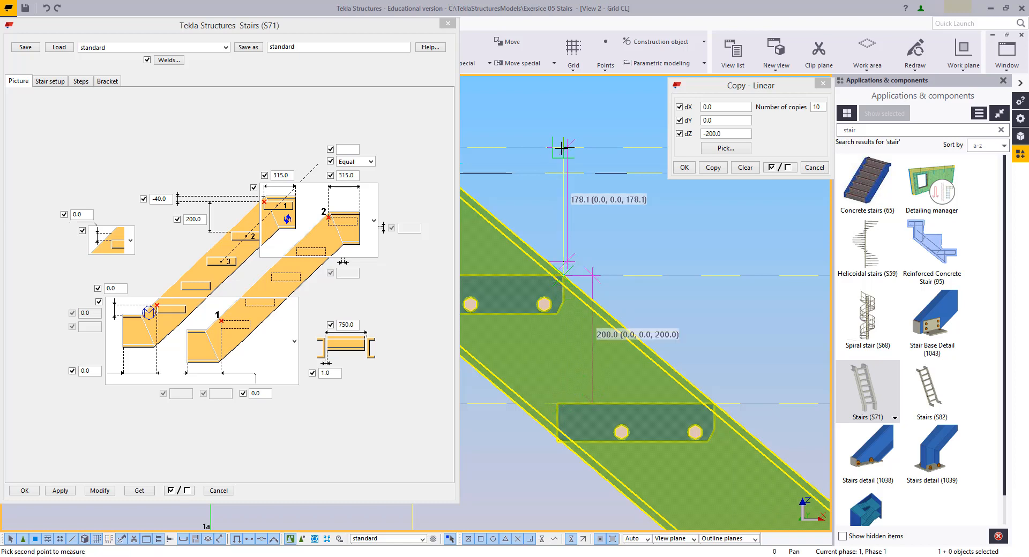
click(654, 252)
right_click(622, 220)
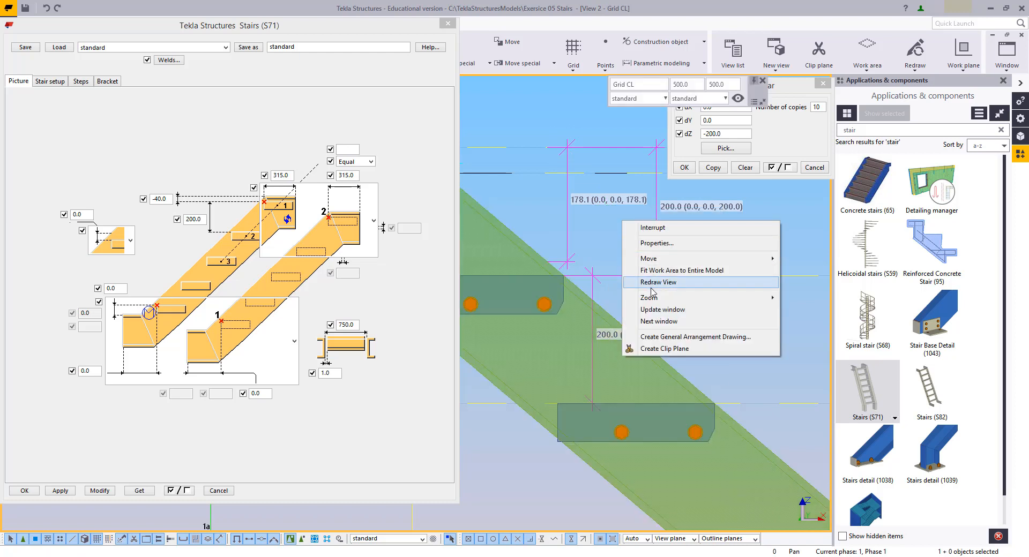
click(649, 287)
Step: Select the stair component and examine its lower stringer end against the support beam at +1704.210
scroll(628, 347, down, 7)
scroll(695, 397, down, 1)
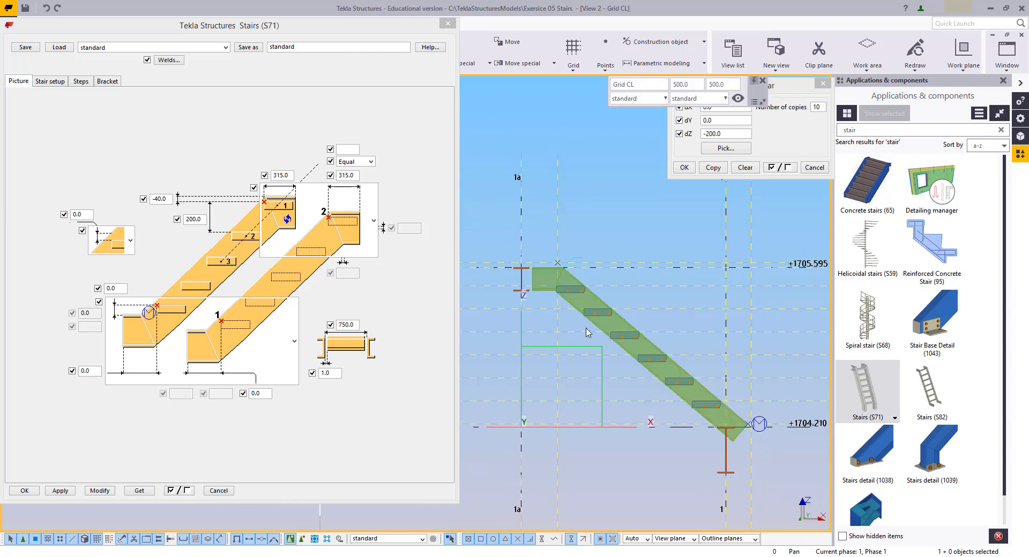
middle_drag(656, 413, 623, 405)
scroll(632, 403, up, 1)
scroll(722, 431, up, 3)
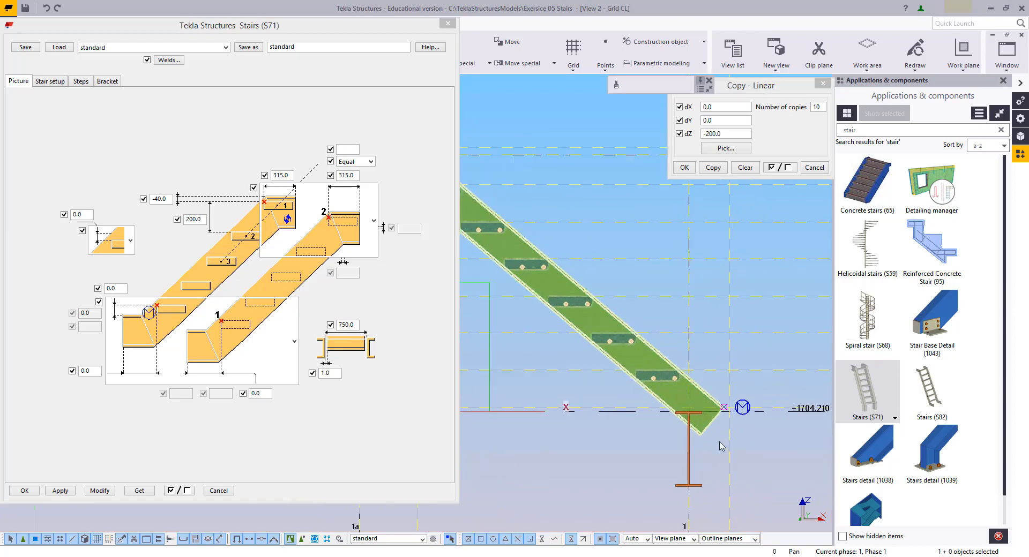
scroll(722, 438, down, 2)
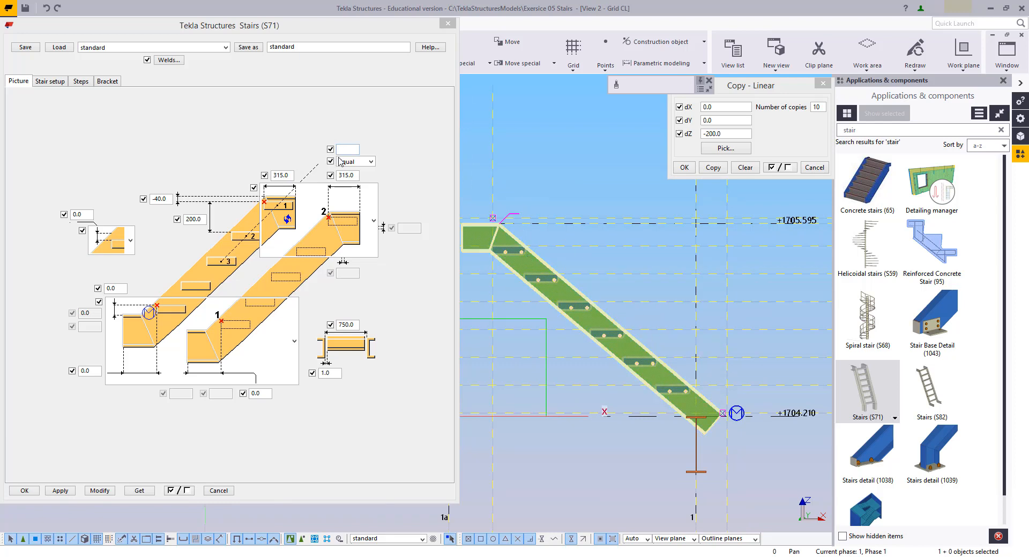
Step: Review the stair's step distribution options and its vertical step spacing setting
click(339, 162)
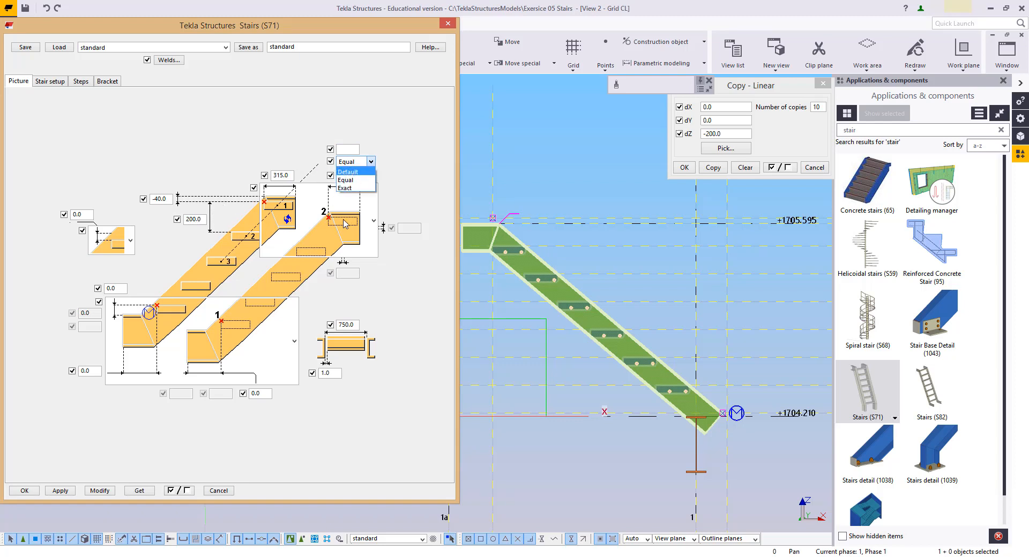
click(203, 223)
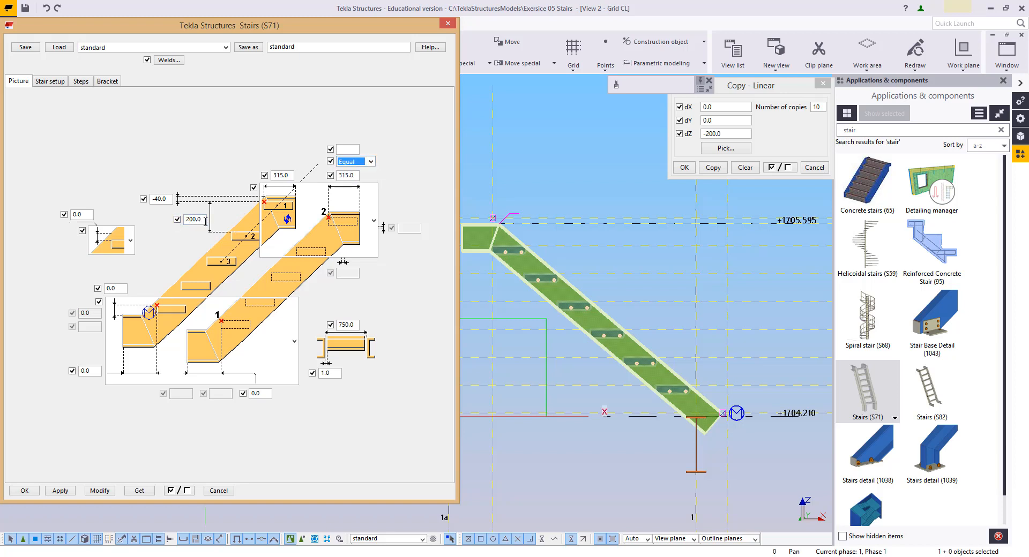
double_click(204, 219)
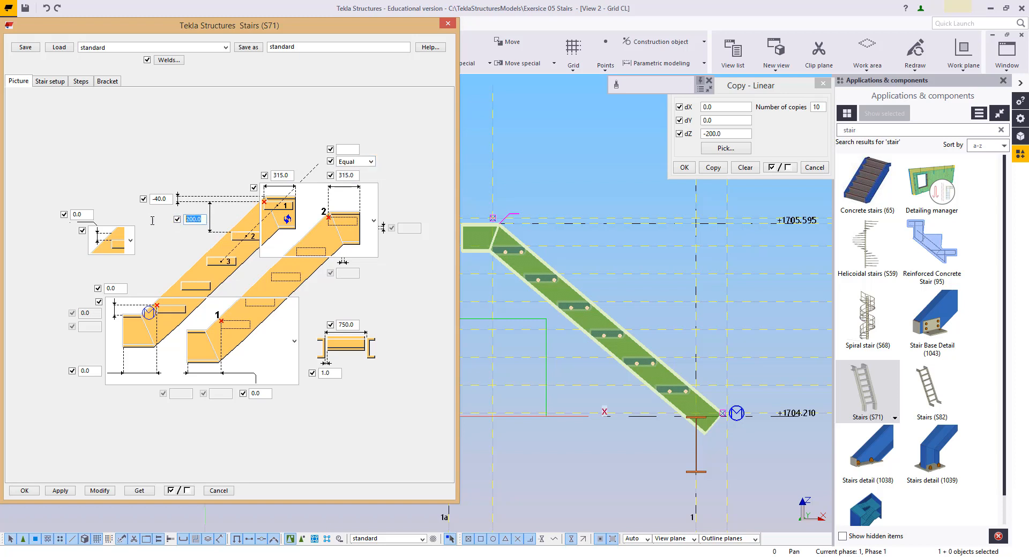
click(589, 170)
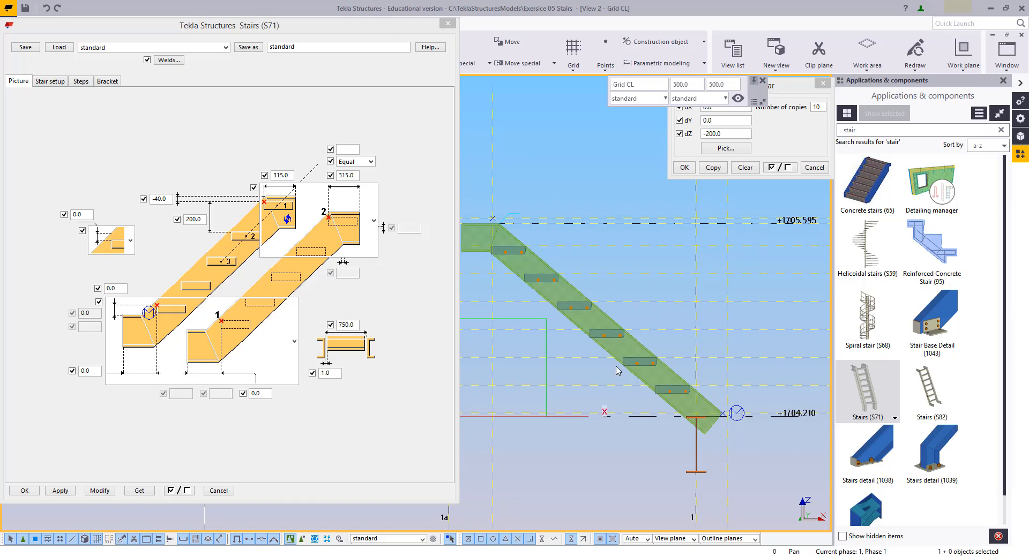
Step: Reselect the stair and compare its lower vertical offset setting with the stringer end at +1704.210
click(710, 404)
middle_drag(651, 324, 666, 316)
middle_drag(565, 376, 592, 382)
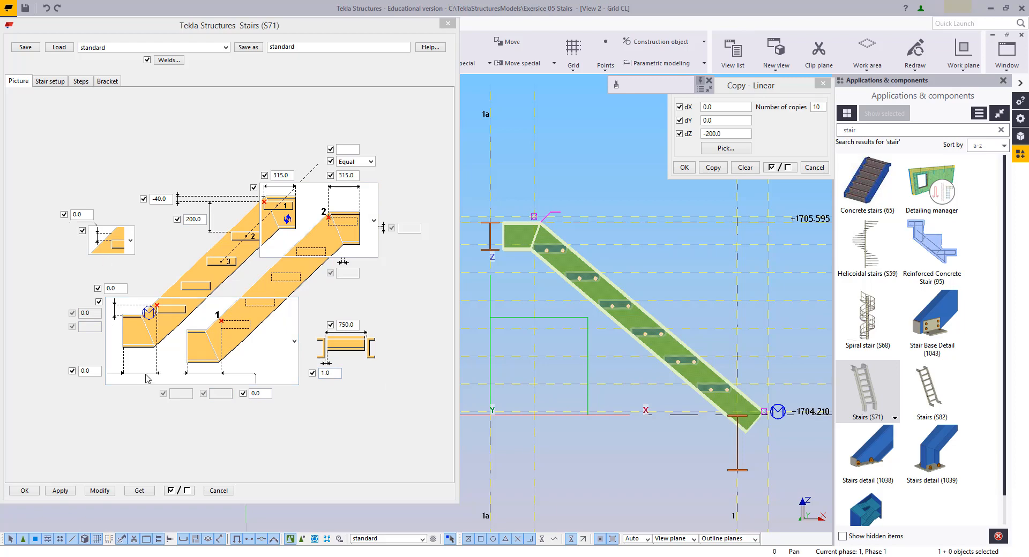
double_click(119, 290)
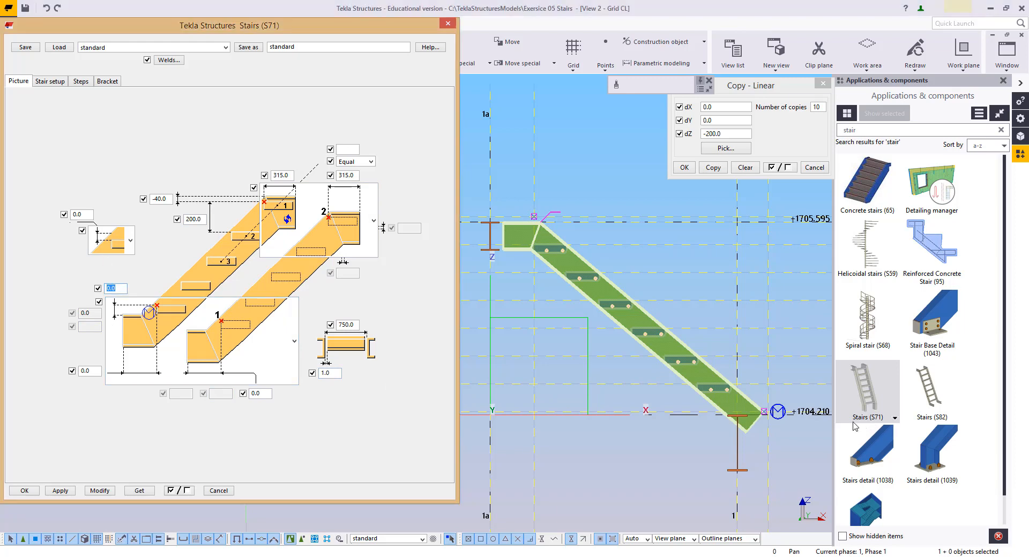
scroll(804, 386, up, 4)
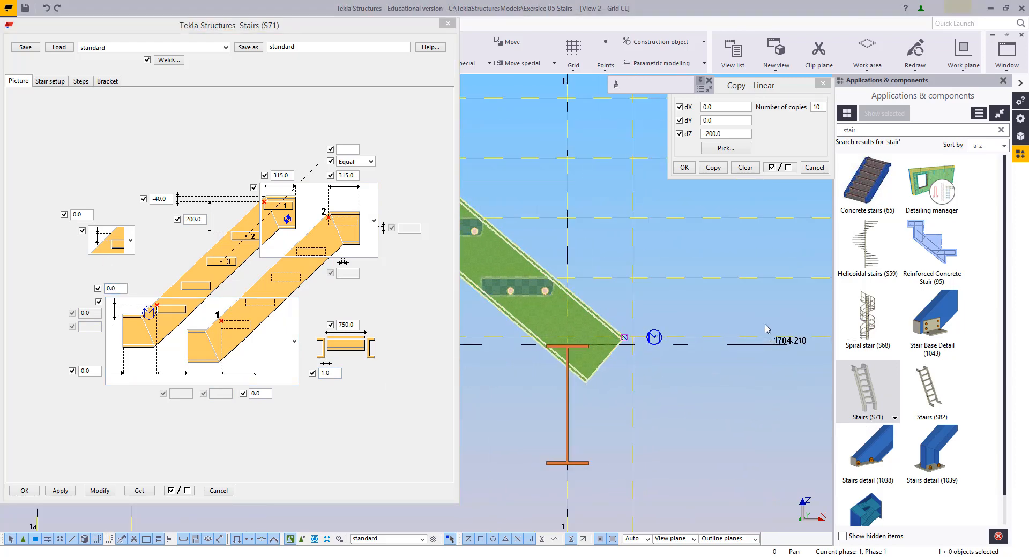
scroll(617, 306, down, 2)
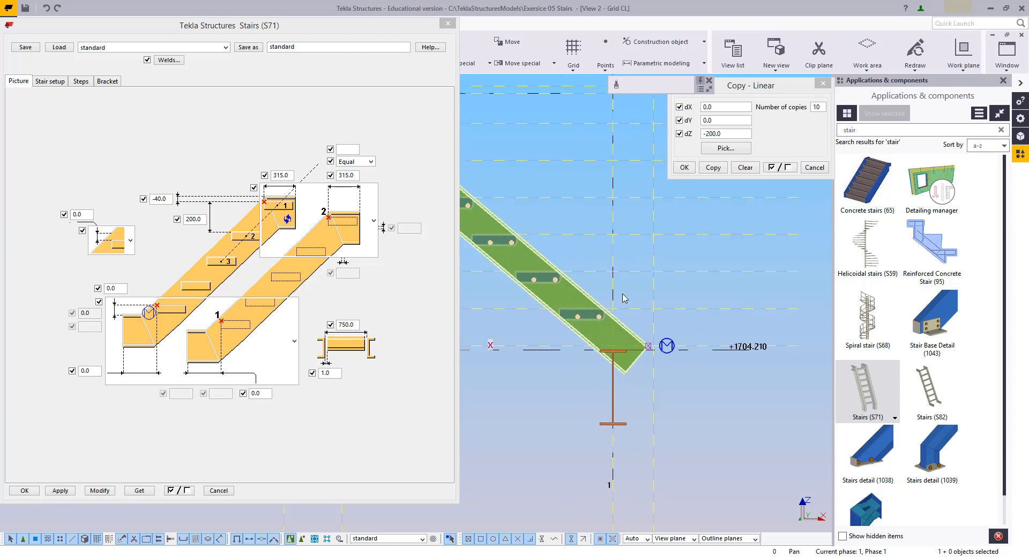
middle_drag(647, 348, 762, 412)
scroll(750, 365, down, 4)
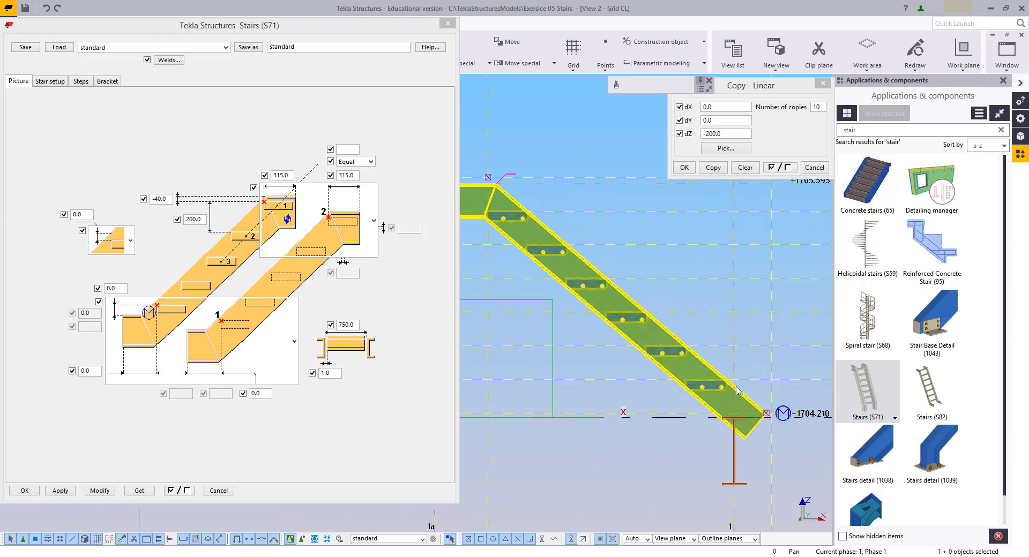
Step: Open the stair setup settings and try to measure the vertical distance between the top two steps
click(50, 82)
scroll(585, 322, up, 5)
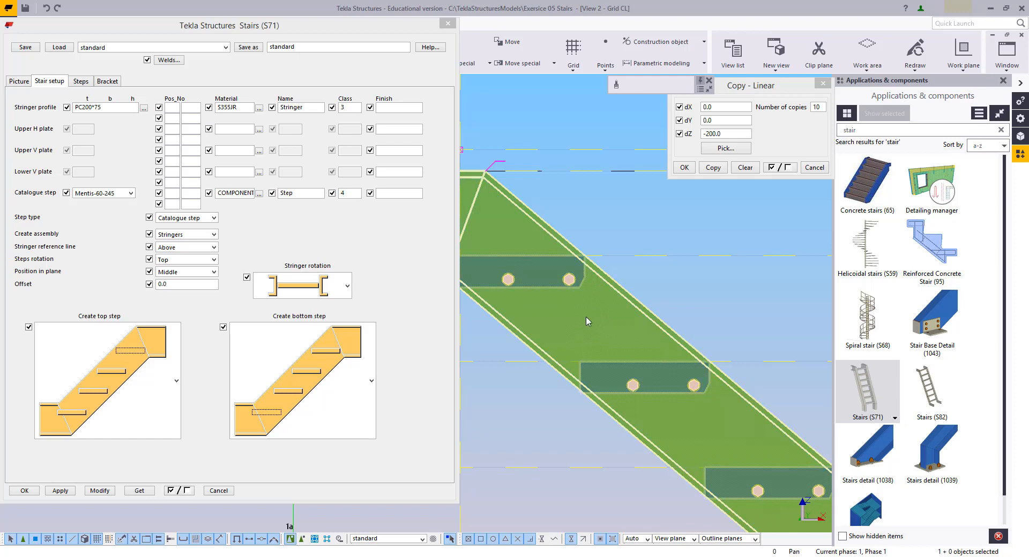
key(f)
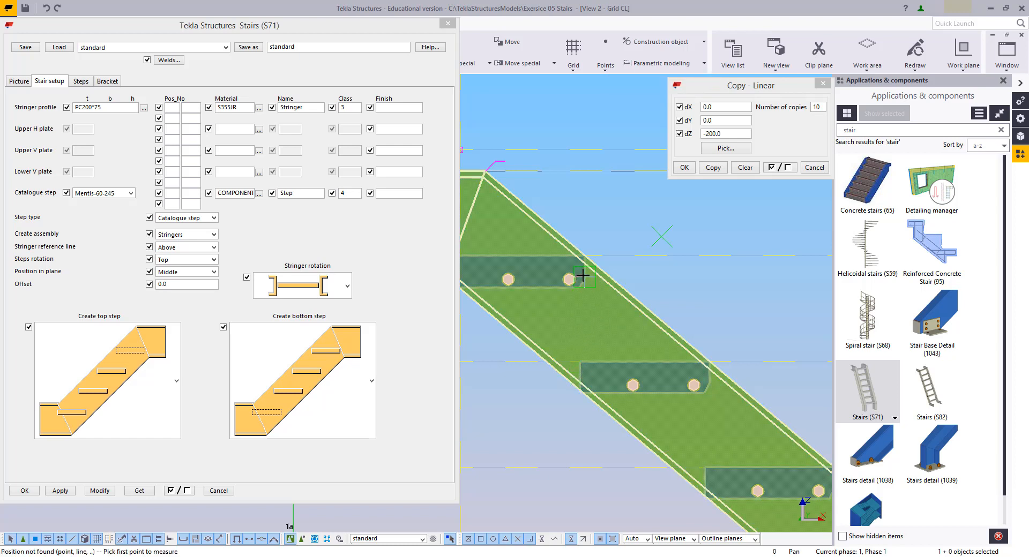
click(582, 275)
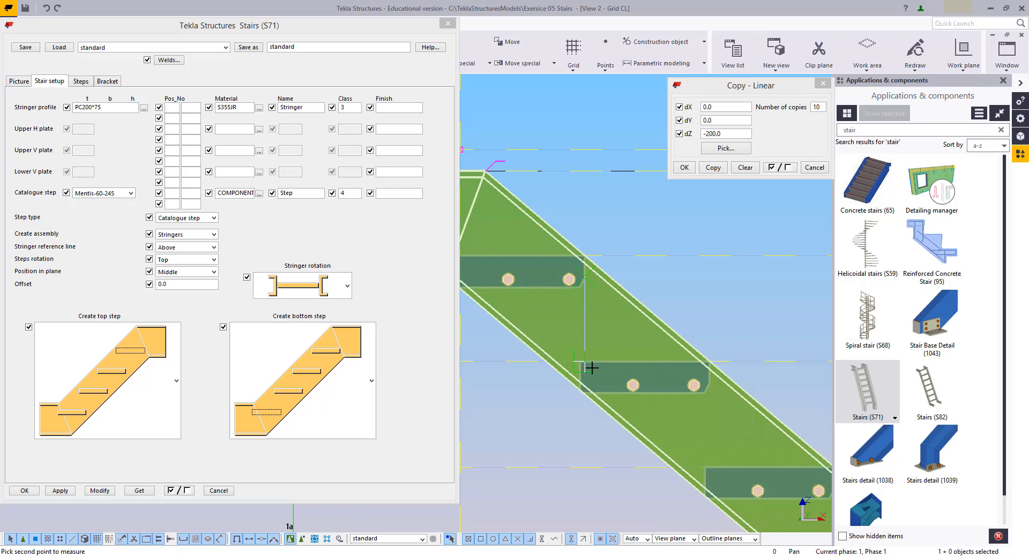
key(Escape)
scroll(569, 317, down, 5)
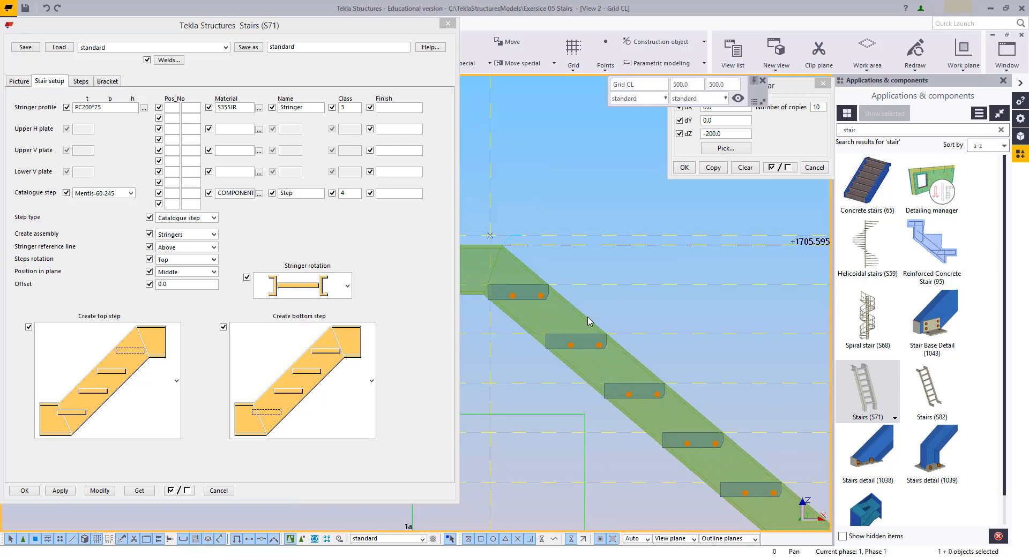
Step: Close the stair settings and examine the whole stair profile in the Grid CL view against the +1705.595 and +1704.210 levels
middle_drag(628, 279, 570, 259)
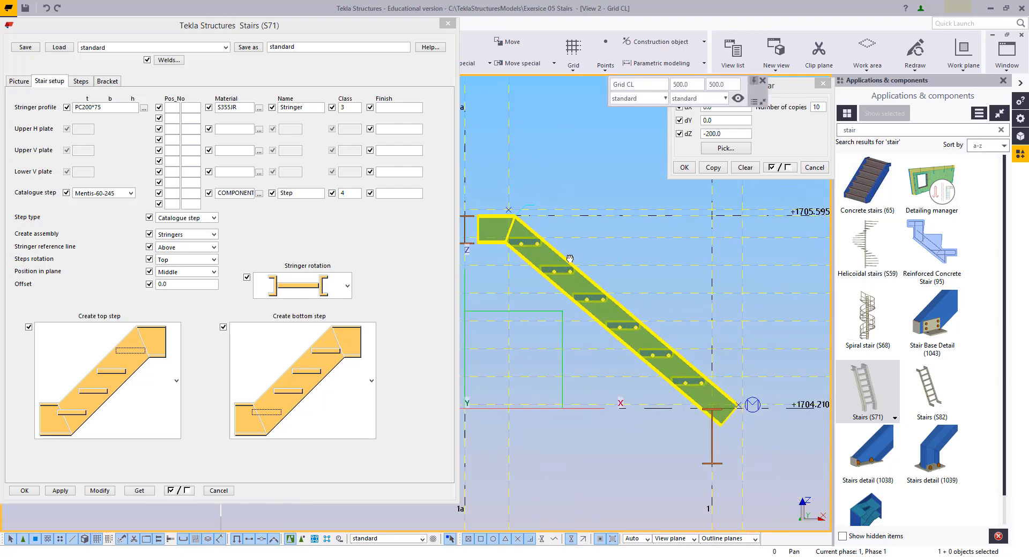
click(447, 23)
scroll(544, 181, down, 1)
middle_drag(544, 181, 430, 182)
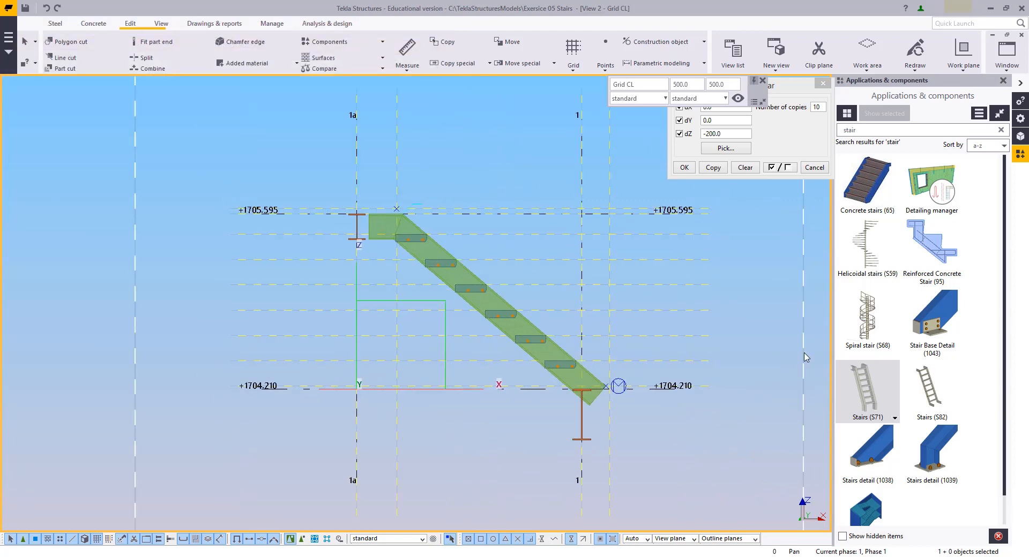
right_click(523, 147)
click(552, 209)
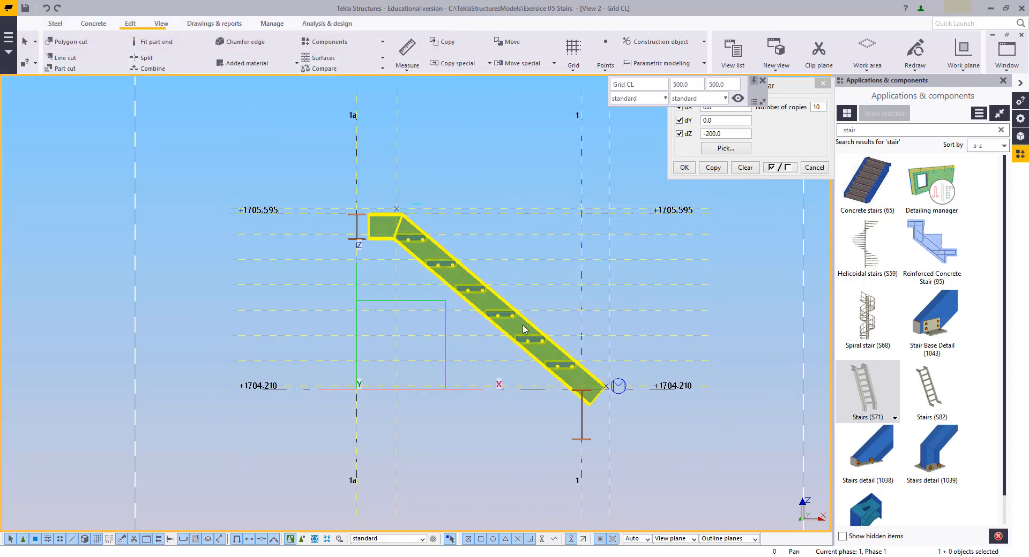
middle_drag(534, 348, 533, 382)
scroll(534, 382, up, 2)
scroll(535, 386, up, 1)
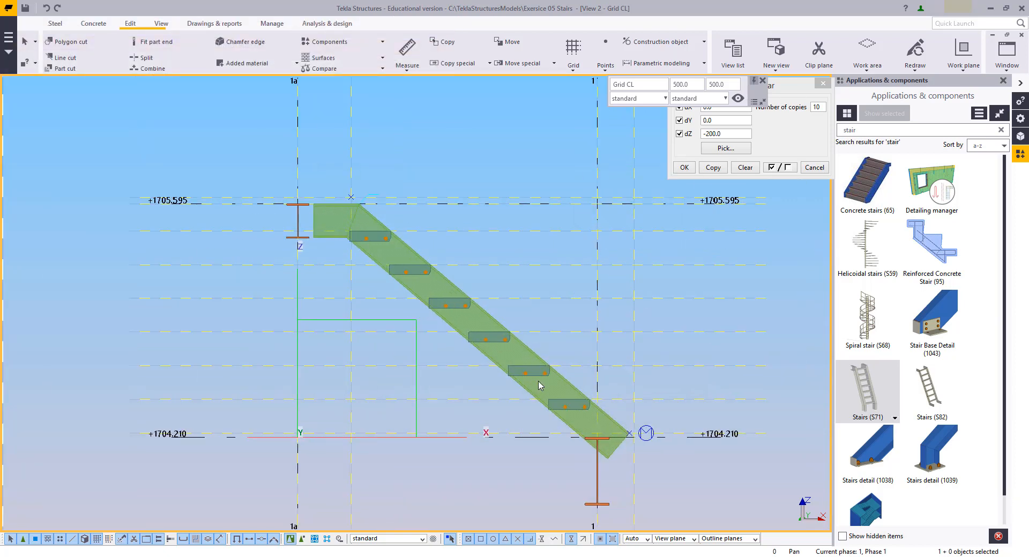
Step: In the isometric view, move the upper support beam along its length so it extends past the near stringer
click(1001, 71)
click(981, 134)
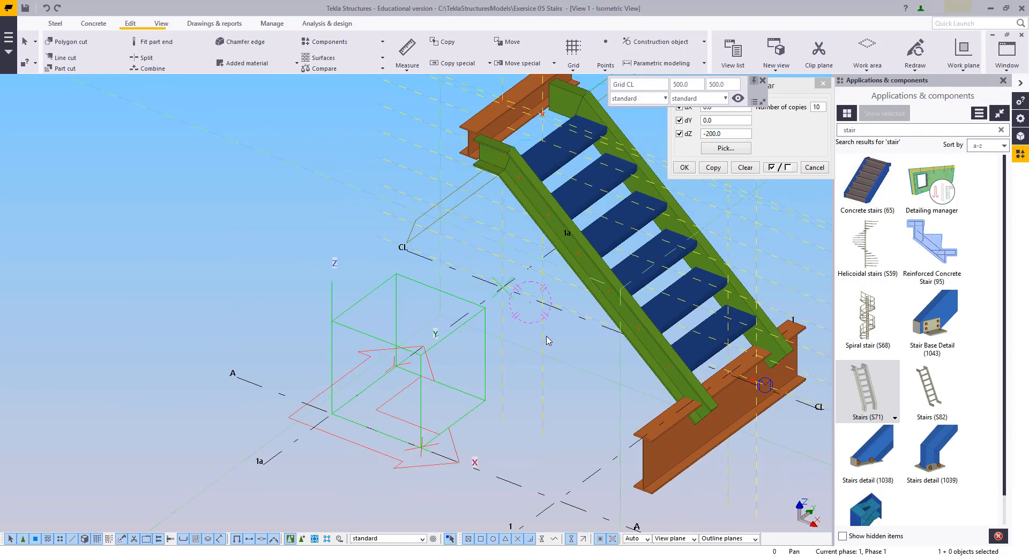
middle_drag(547, 341, 415, 473)
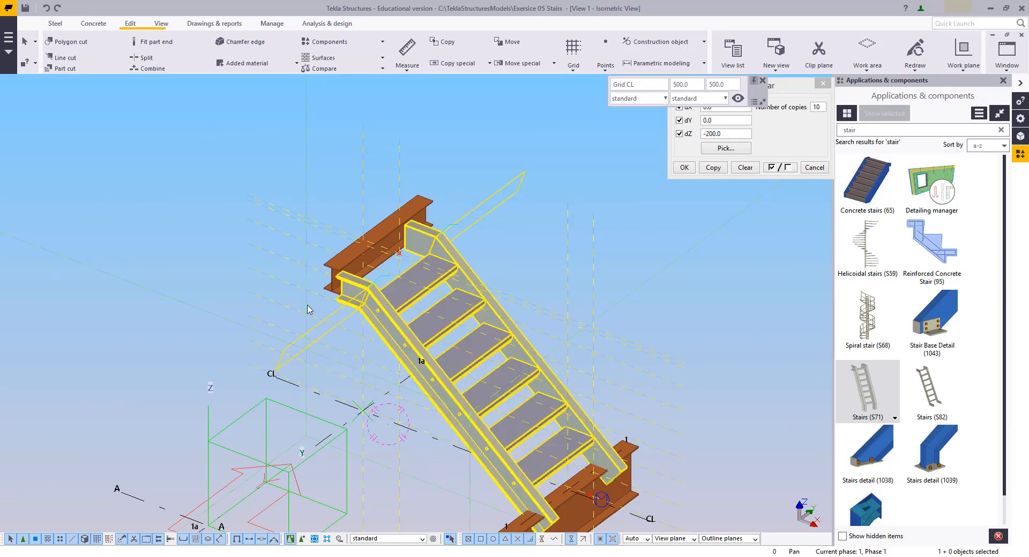
scroll(311, 303, up, 6)
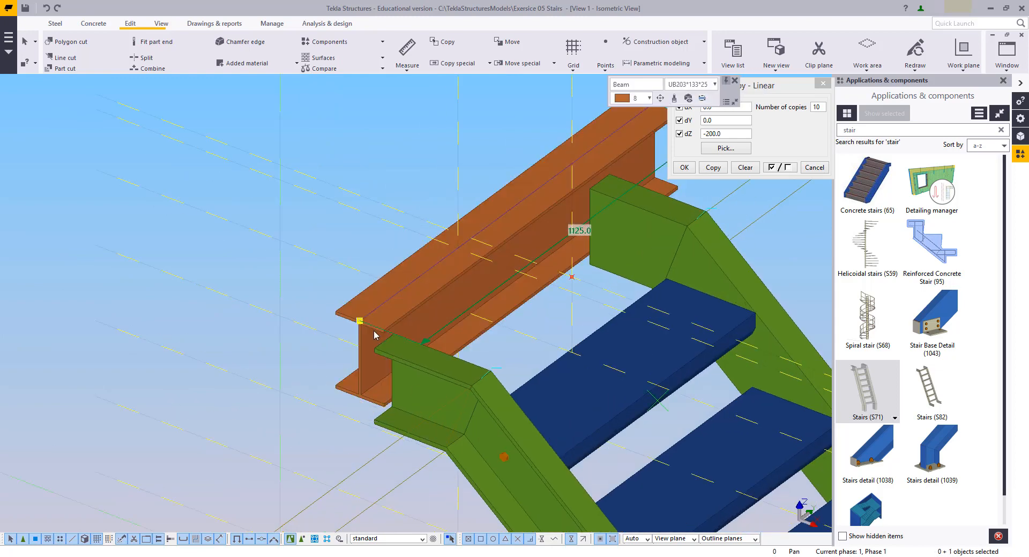
right_click(319, 273)
click(343, 347)
scroll(366, 304, up, 2)
scroll(366, 304, up, 2)
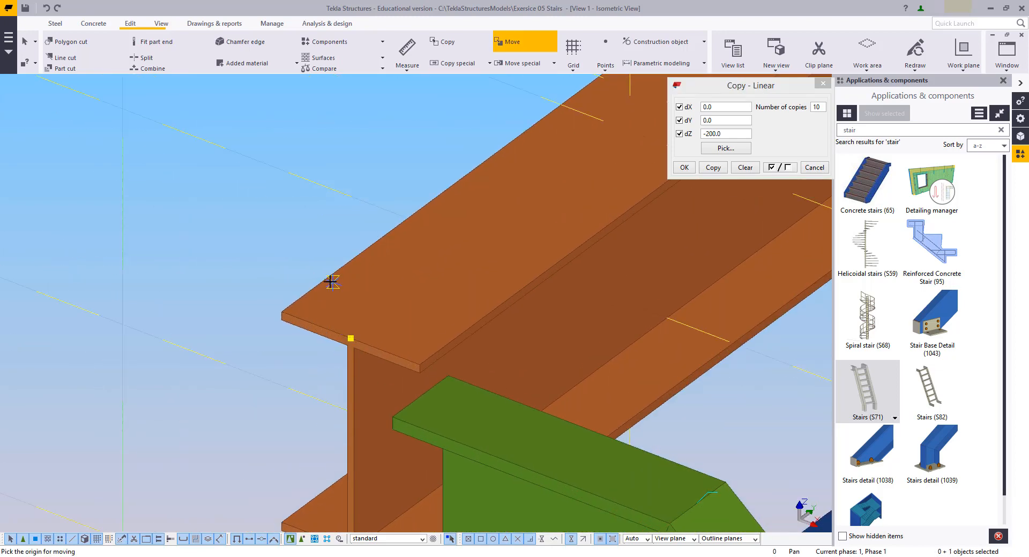
click(363, 249)
click(311, 287)
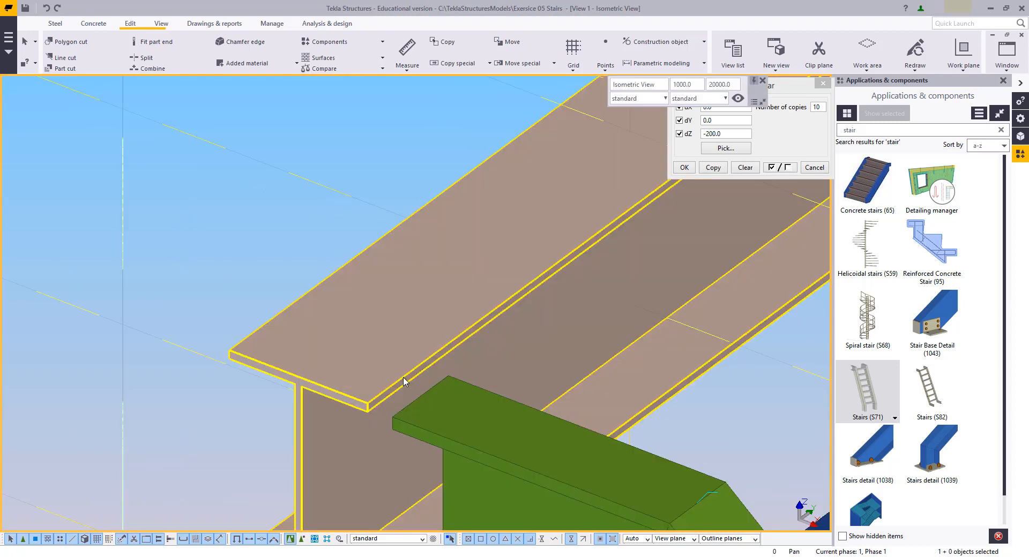
Step: Set the near stringer's short upper piece as the new main part of its assembly
scroll(431, 414, down, 6)
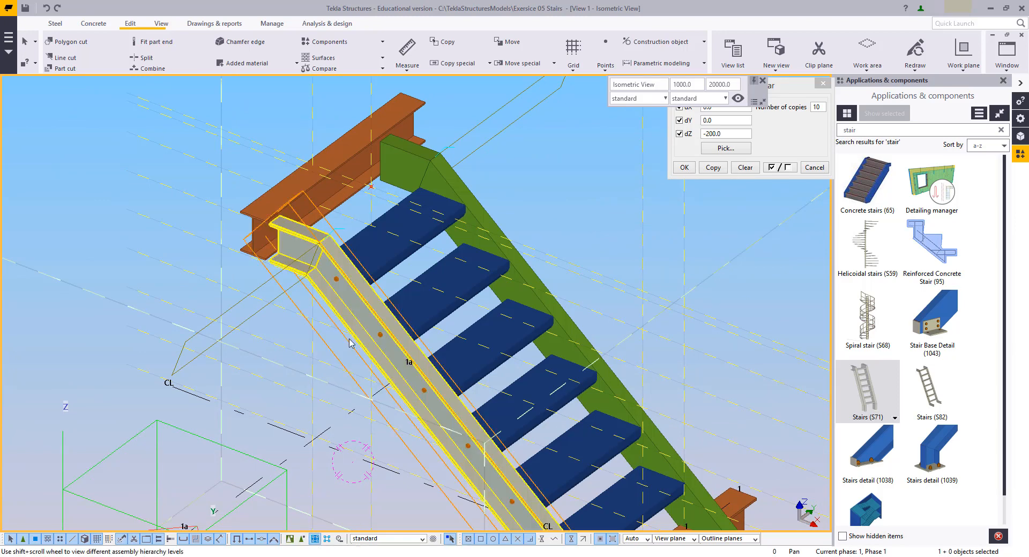
scroll(387, 280, down, 2)
middle_drag(386, 279, 429, 223)
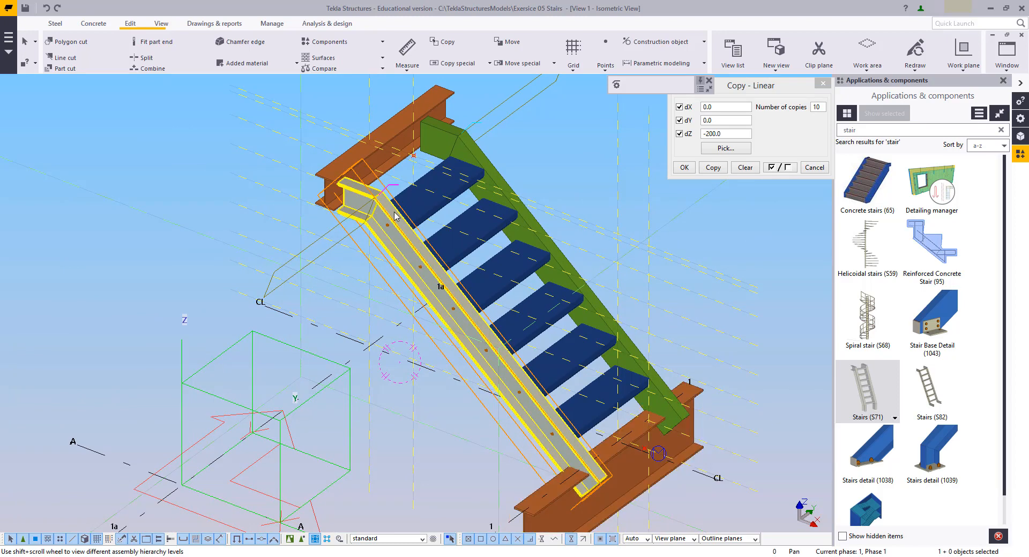
click(280, 174)
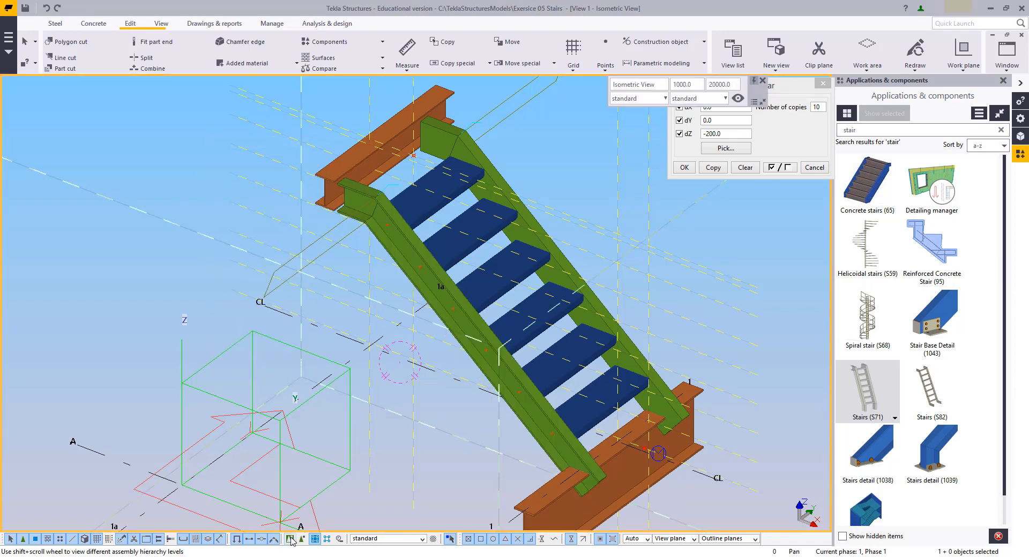
middle_drag(395, 434, 433, 483)
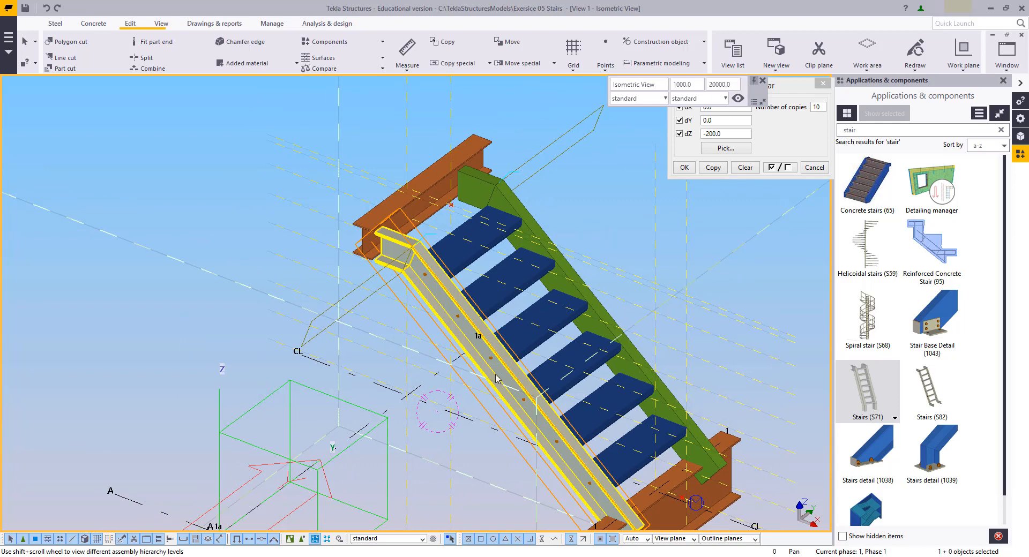
click(300, 539)
click(406, 246)
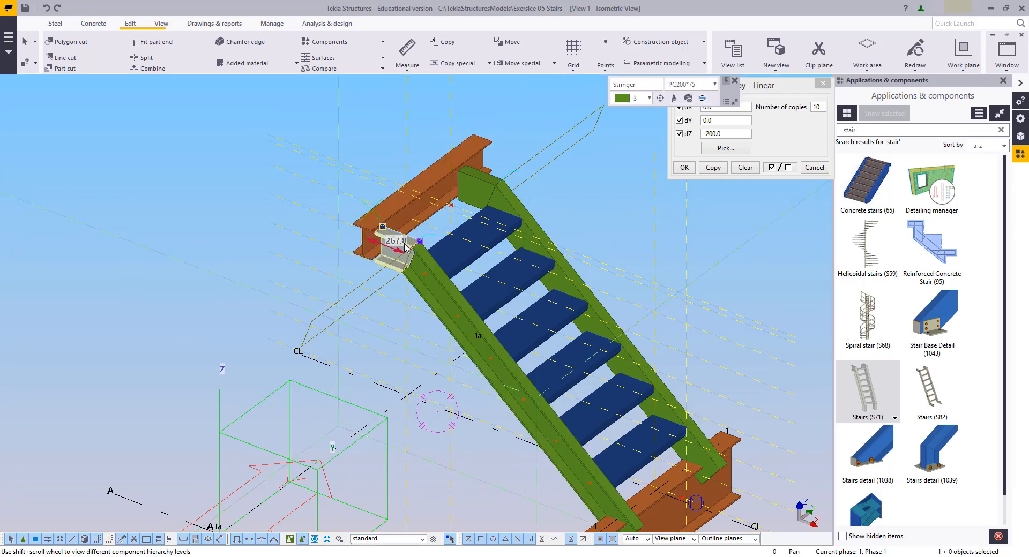
right_click(406, 247)
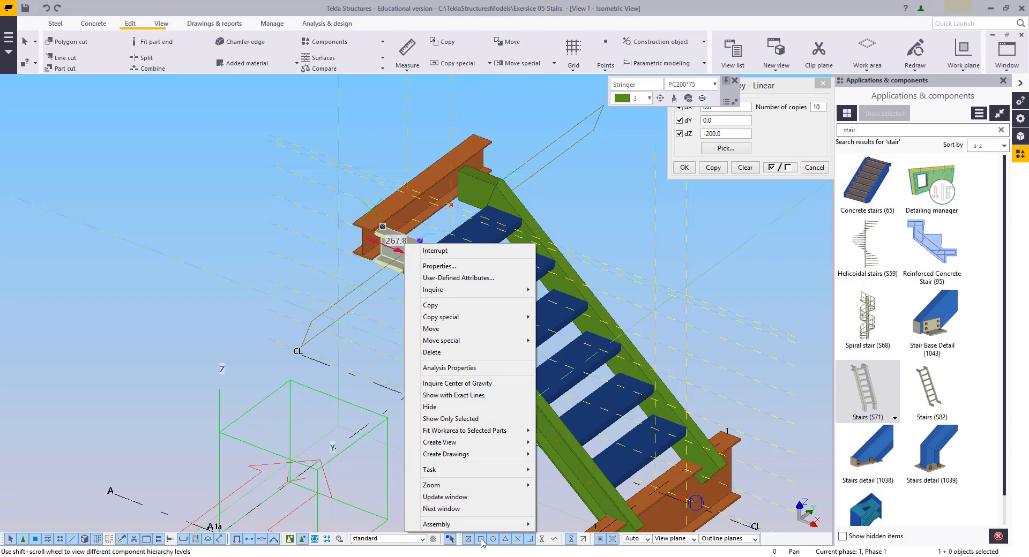
mouse_move(509, 525)
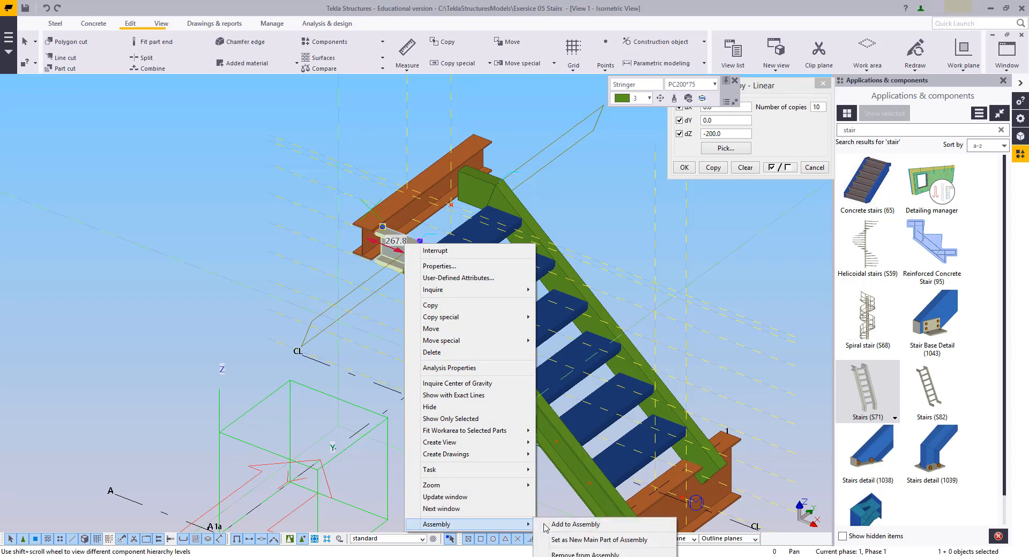
click(581, 540)
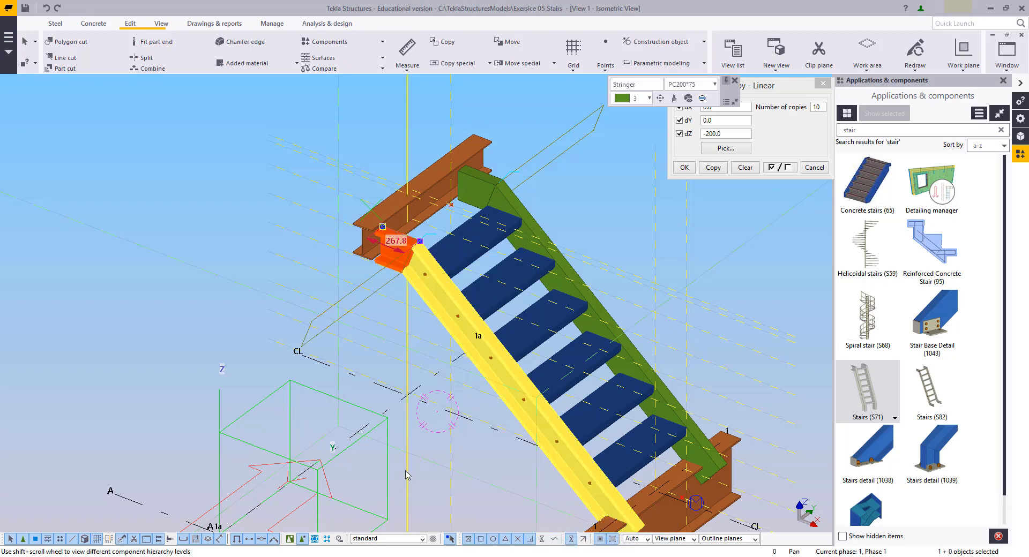
Step: Select both stringer assemblies together to examine which parts each contains, and clear the selection
click(315, 539)
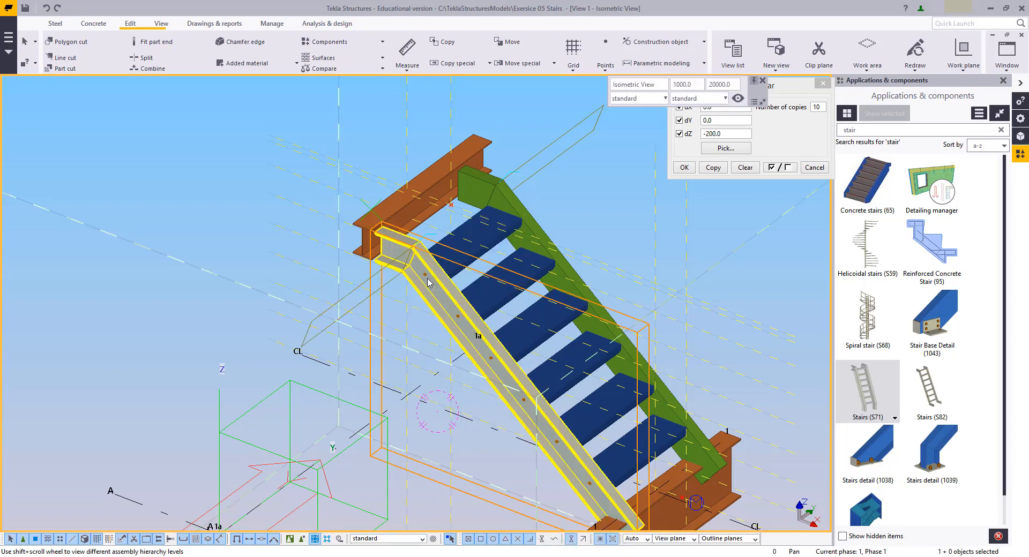
click(499, 201)
shift+click(407, 281)
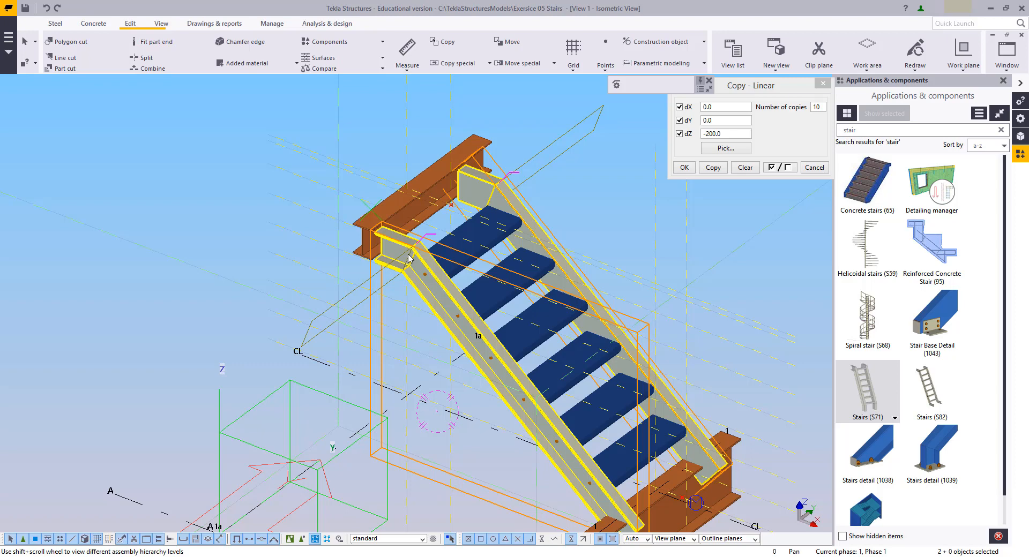
click(603, 173)
right_click(603, 172)
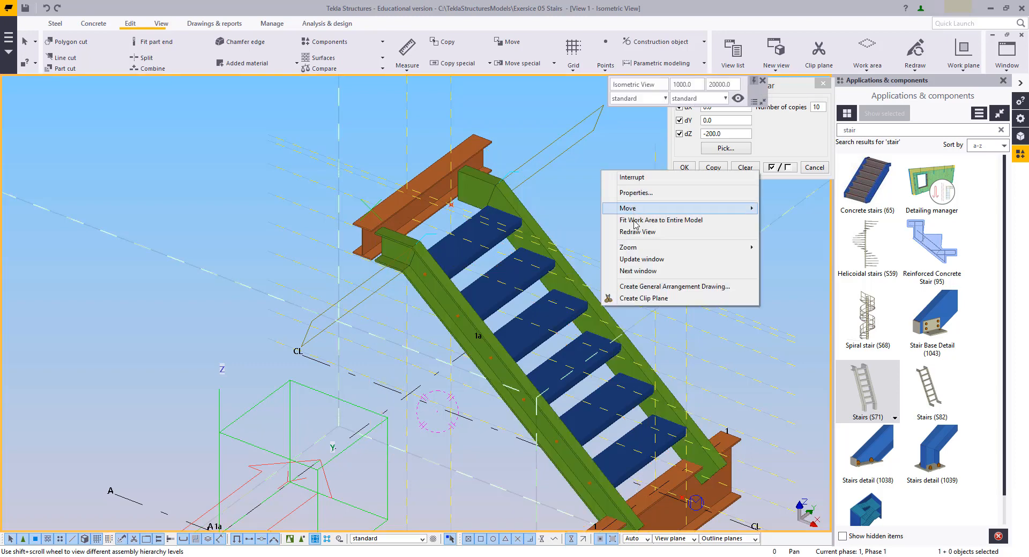
click(633, 235)
Step: Search the component catalogue for 27 to find a connection for the upper beam and stringers
scroll(539, 279, down, 1)
middle_drag(538, 279, 539, 279)
ctrl+middle_drag(509, 274, 576, 310)
middle_drag(499, 321, 434, 377)
scroll(429, 368, up, 5)
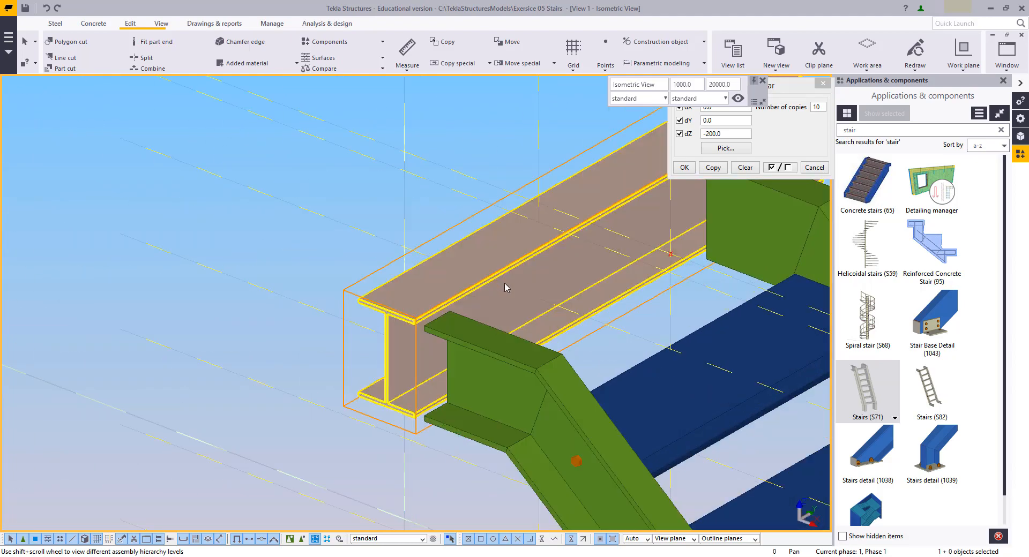
middle_drag(556, 209, 472, 290)
scroll(472, 290, down, 1)
drag(859, 130, 814, 136)
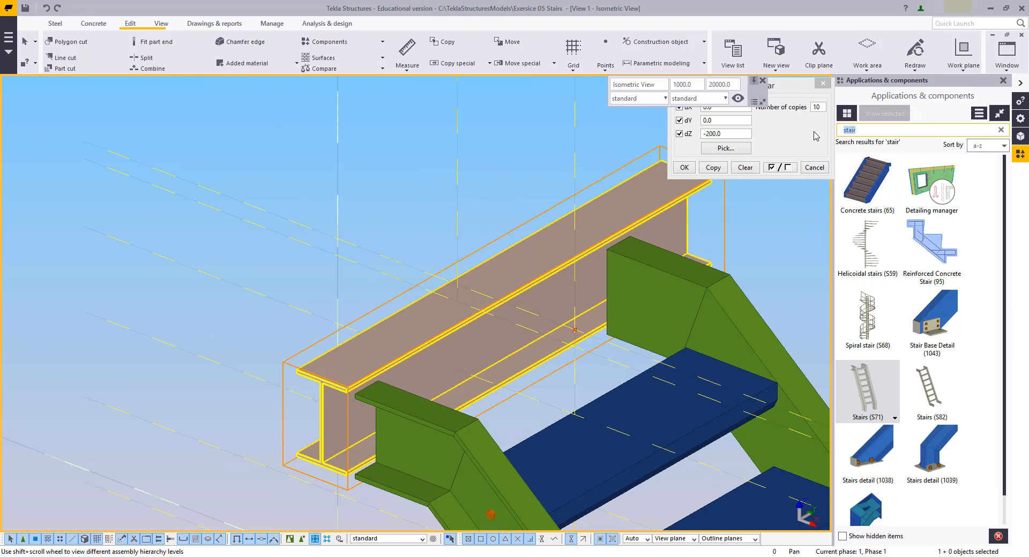
text(27)
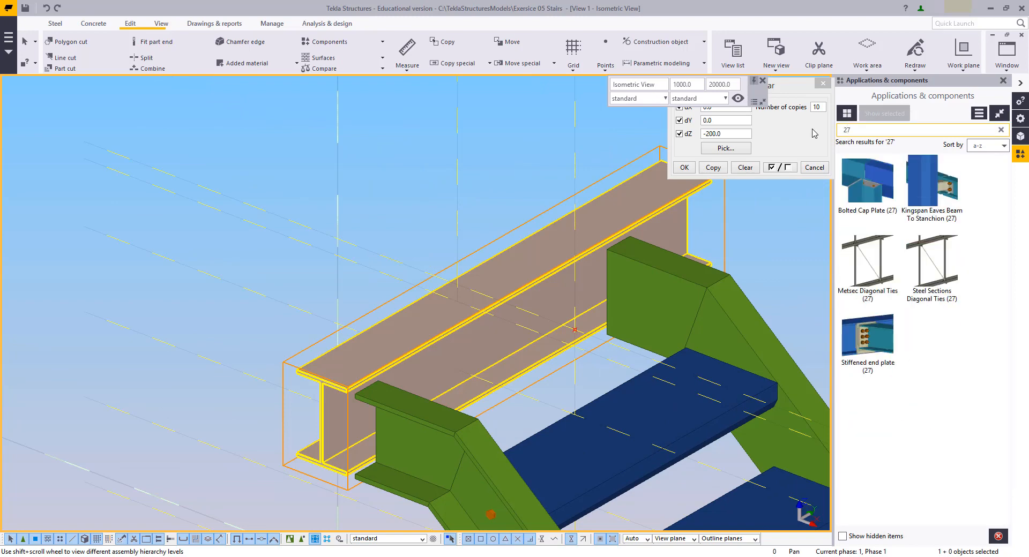
Step: Connect both stringers to the upper support beam with the Stiffened end plate (27) component
click(865, 341)
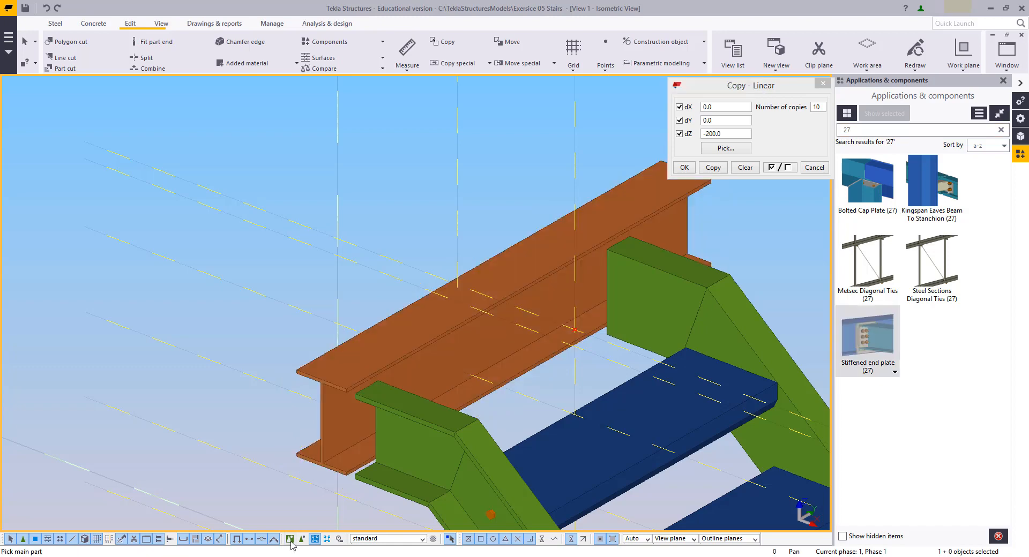
scroll(409, 275, up, 3)
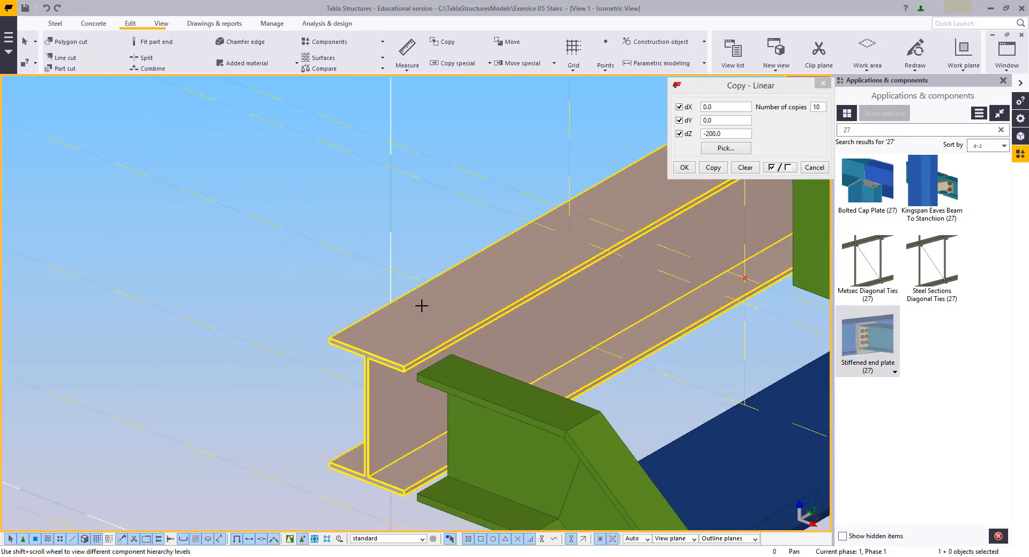
click(422, 305)
scroll(517, 355, down, 2)
scroll(538, 268, down, 2)
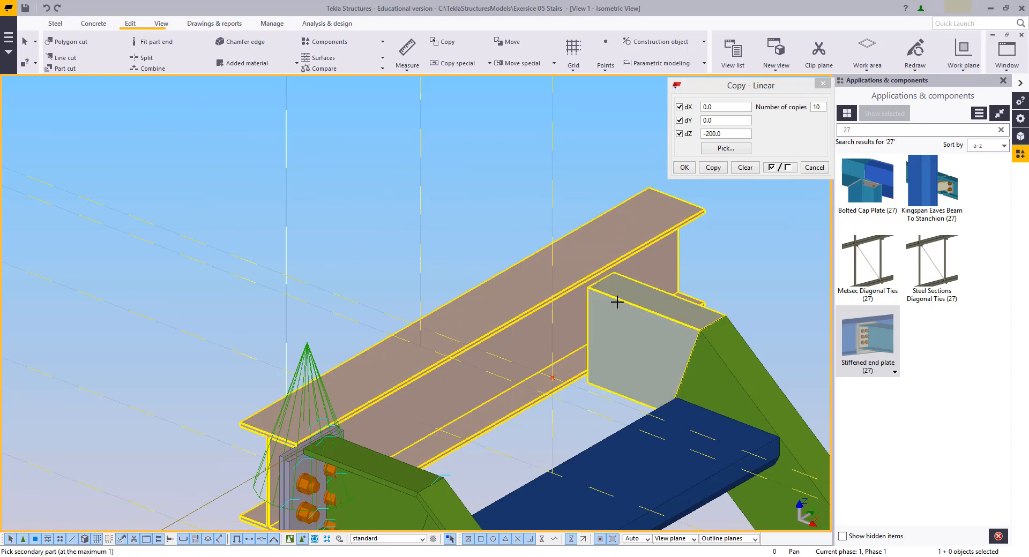
click(616, 303)
right_click(487, 210)
click(496, 216)
scroll(527, 433, down, 2)
middle_drag(528, 437, 524, 364)
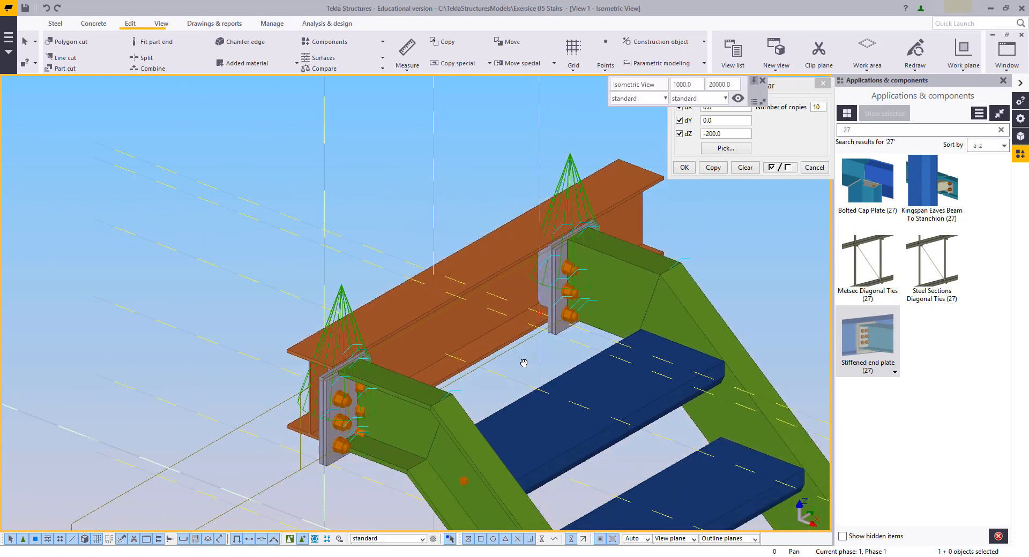
Step: Set the four upper and lower plate edge distances of the near stringer's stiffened end plate connection to 6 and modify it
double_click(307, 375)
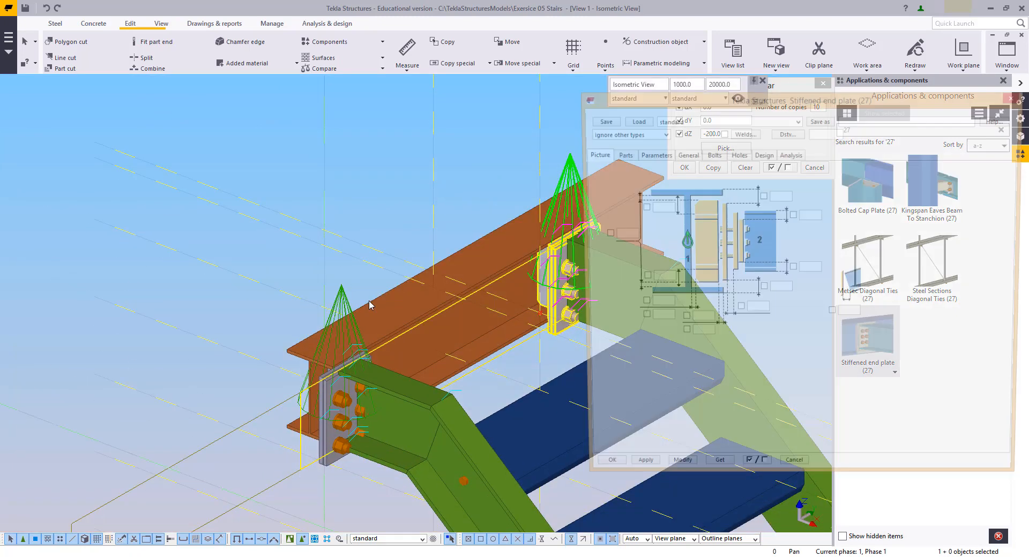
scroll(307, 375, up, 5)
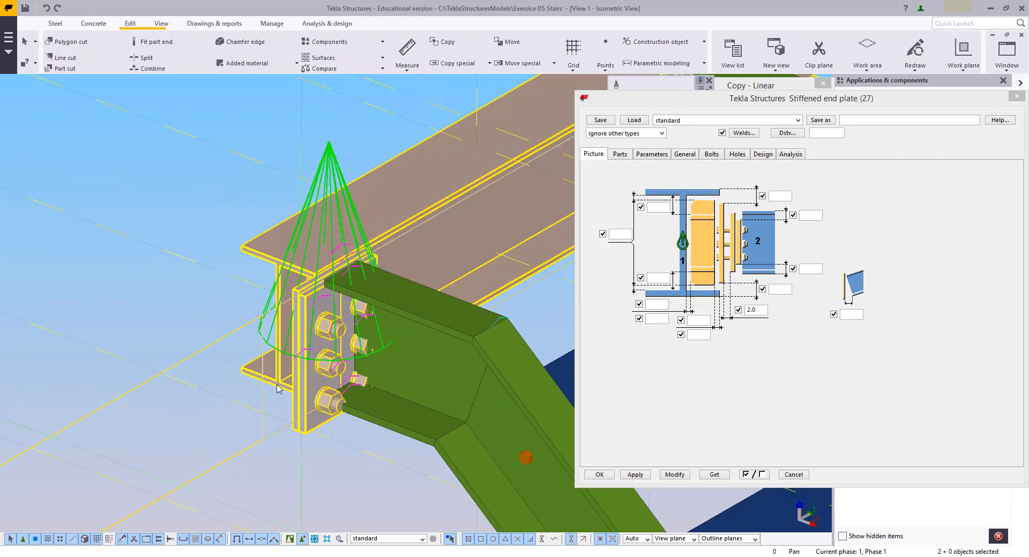
middle_drag(340, 271, 126, 184)
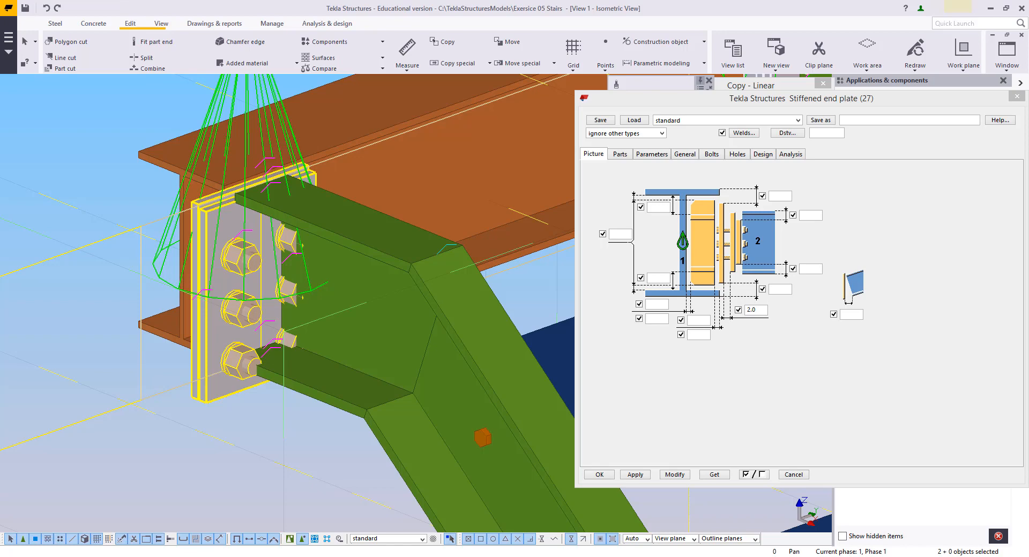
scroll(313, 283, down, 6)
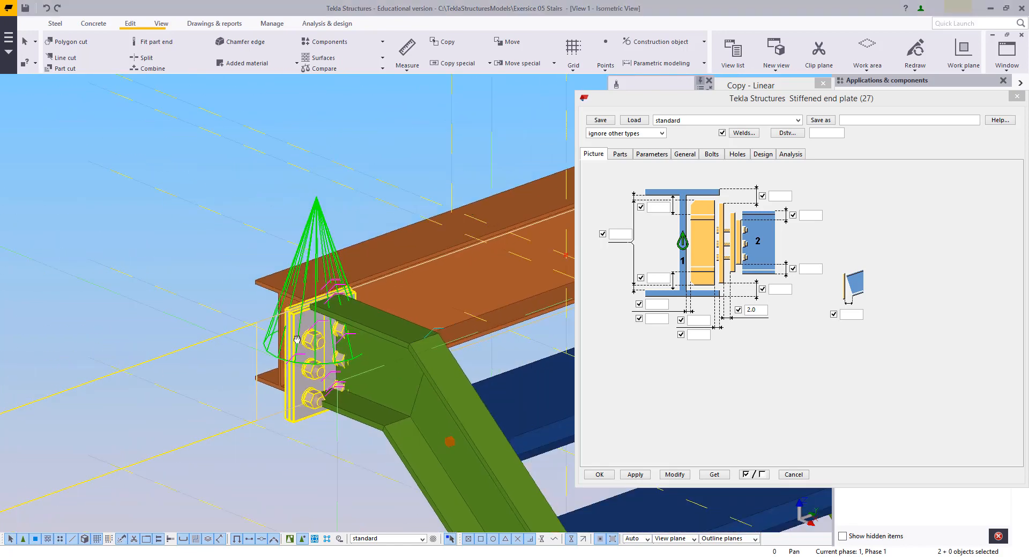
middle_drag(371, 280, 343, 346)
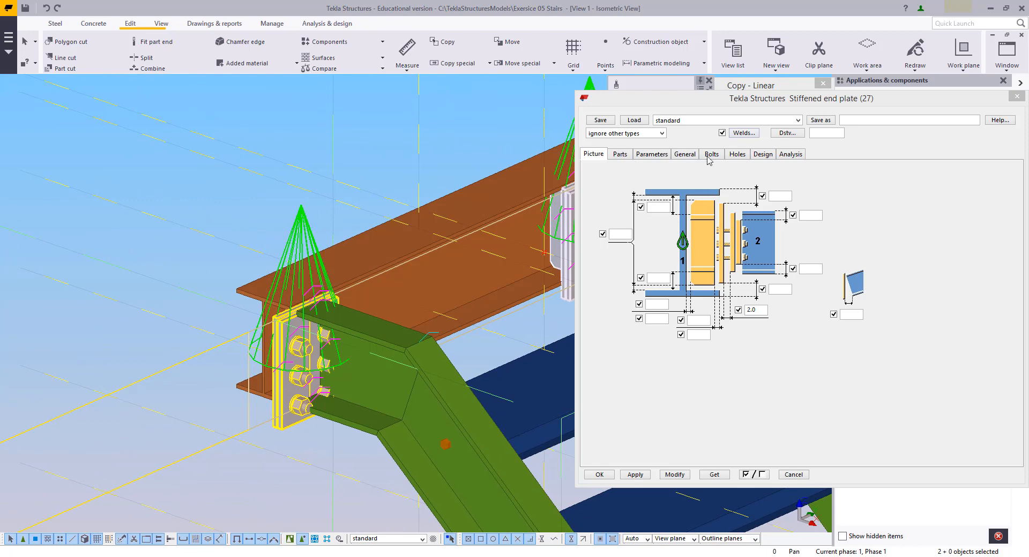
click(711, 154)
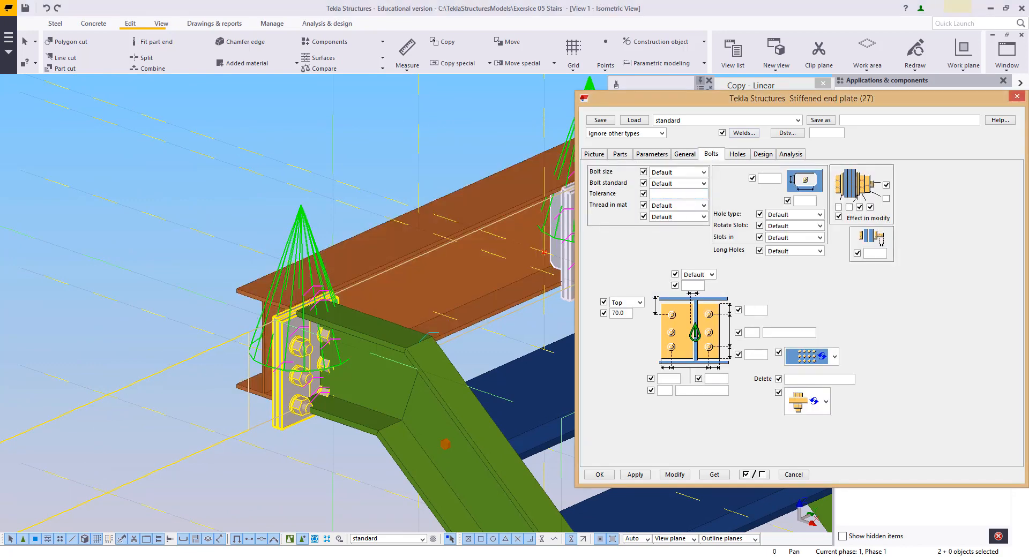
click(600, 154)
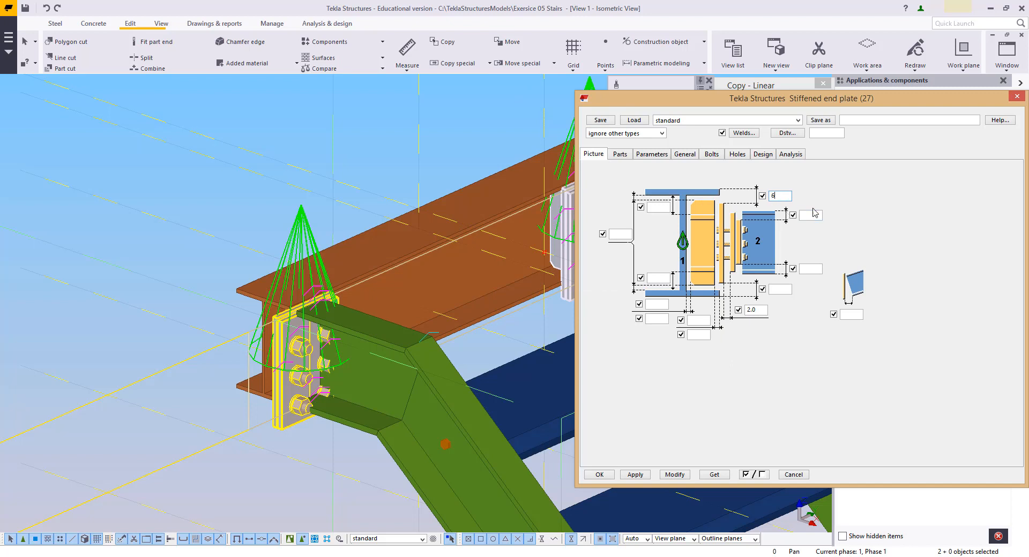
click(803, 269)
text(6)
click(782, 290)
text(6)
click(673, 474)
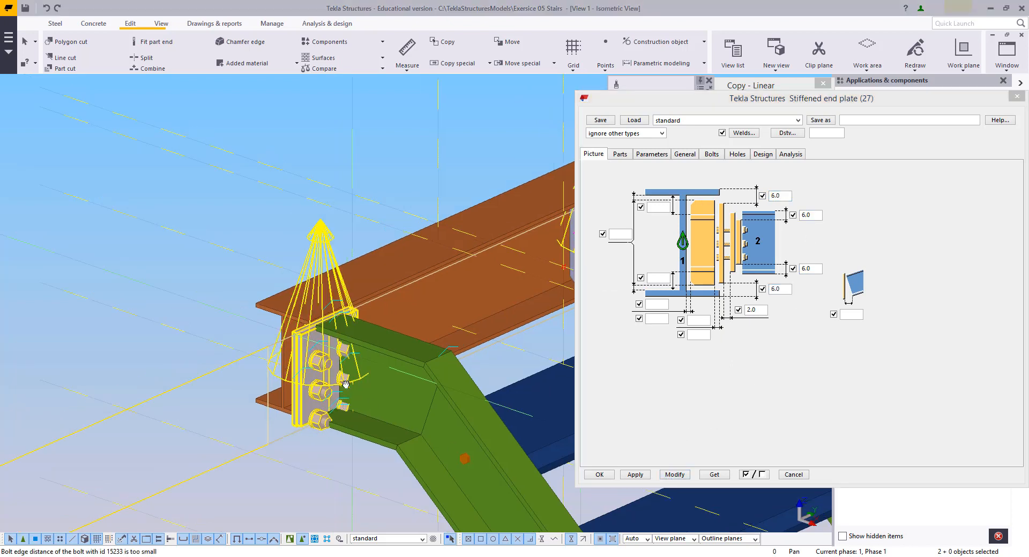
Step: Set the end plate, front plate and shear plate thicknesses of the stiffened end plate connections to 10 and modify them
scroll(325, 355, up, 8)
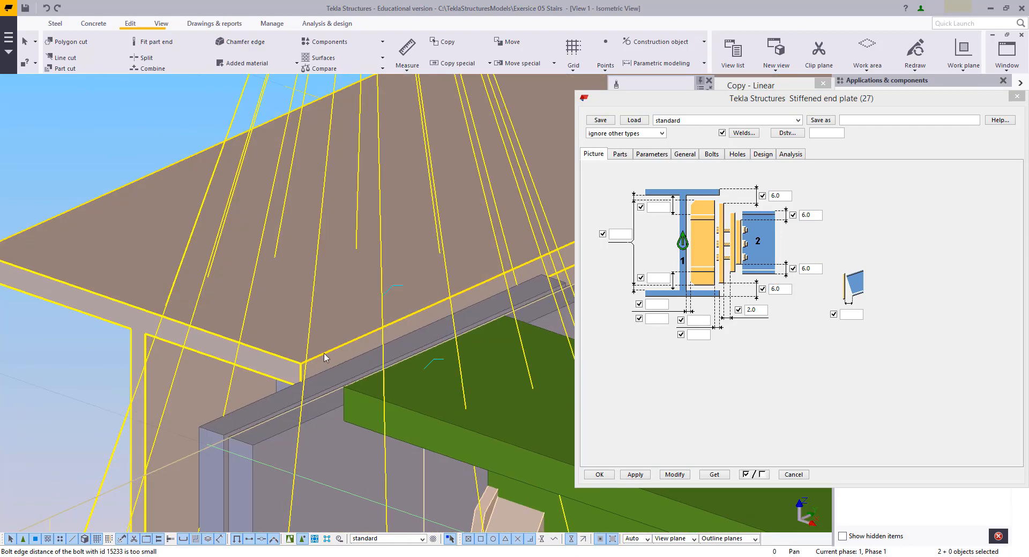
scroll(324, 358, down, 8)
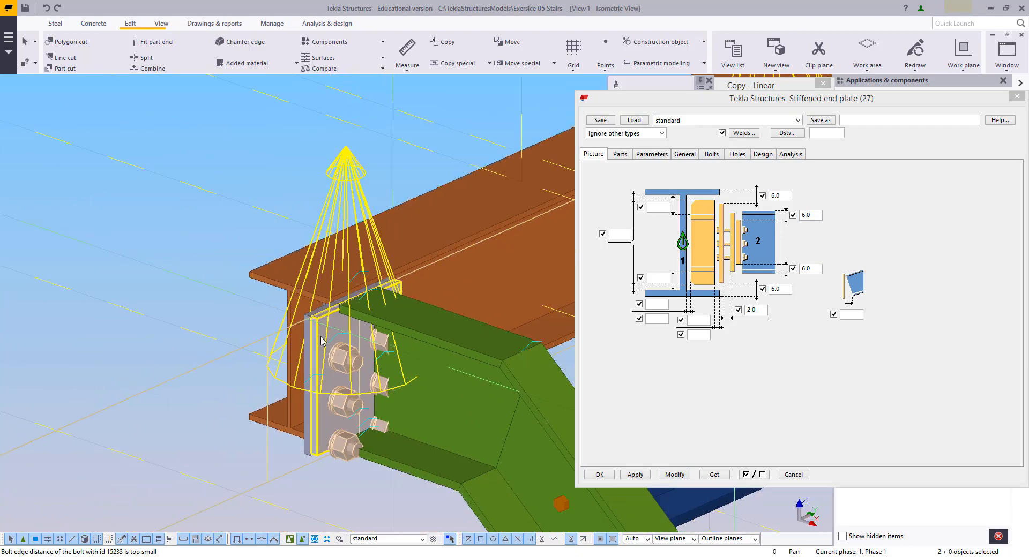
scroll(321, 342, up, 2)
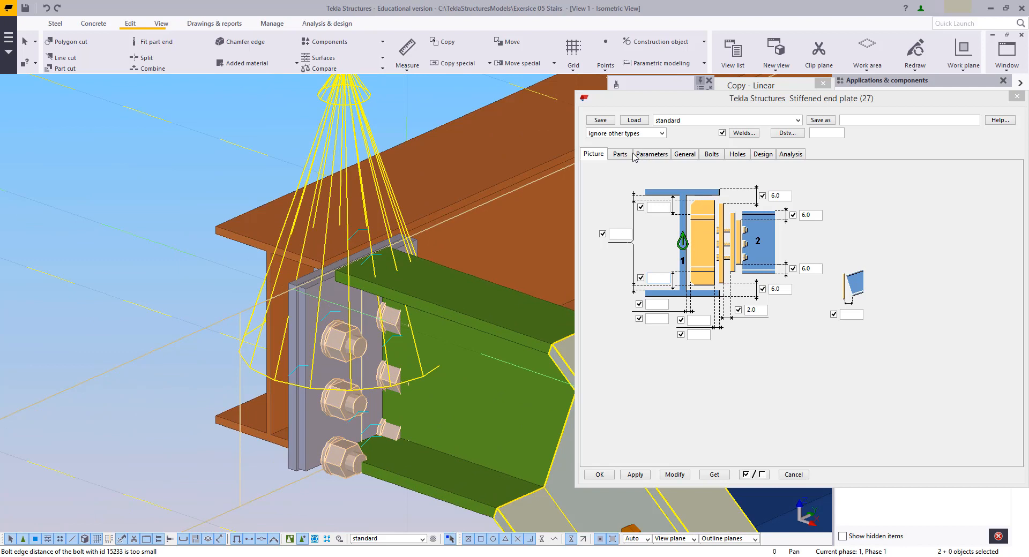
click(622, 154)
text(10)
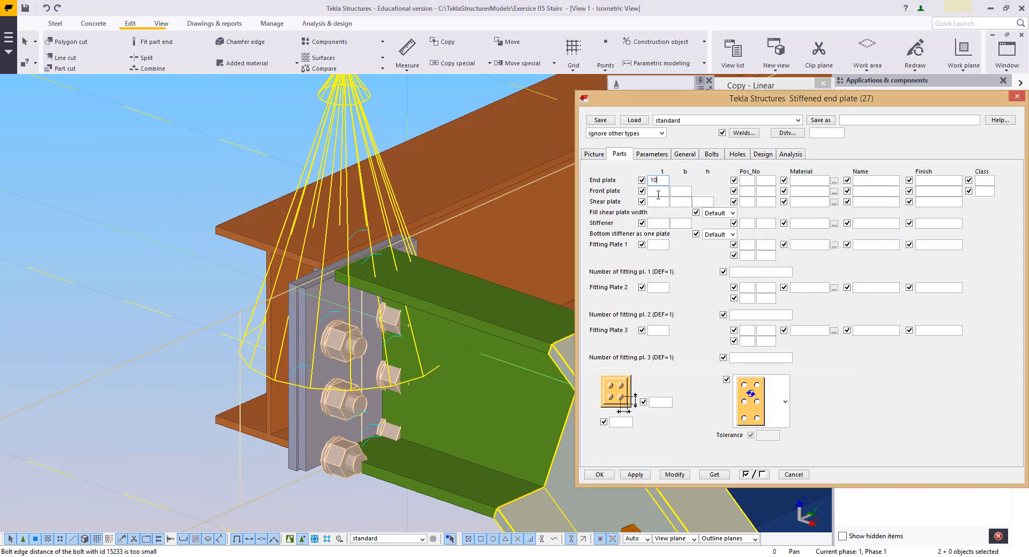
text(10)
key(Tab)
text(10)
click(678, 475)
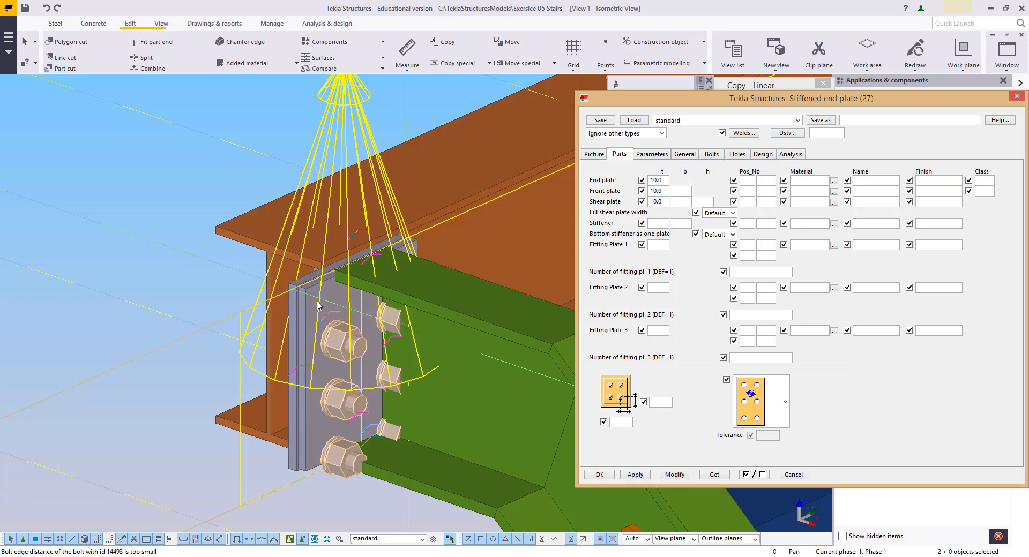
Step: Set the connections' bolts to 2 rows spaced 70, with the first row 70 from the top, and modify them
click(712, 155)
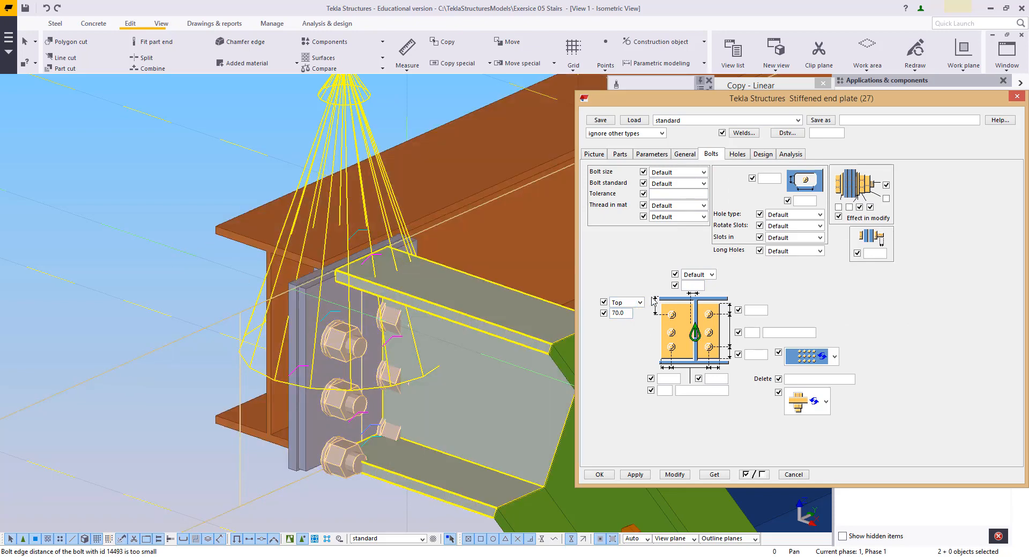
click(753, 332)
click(667, 476)
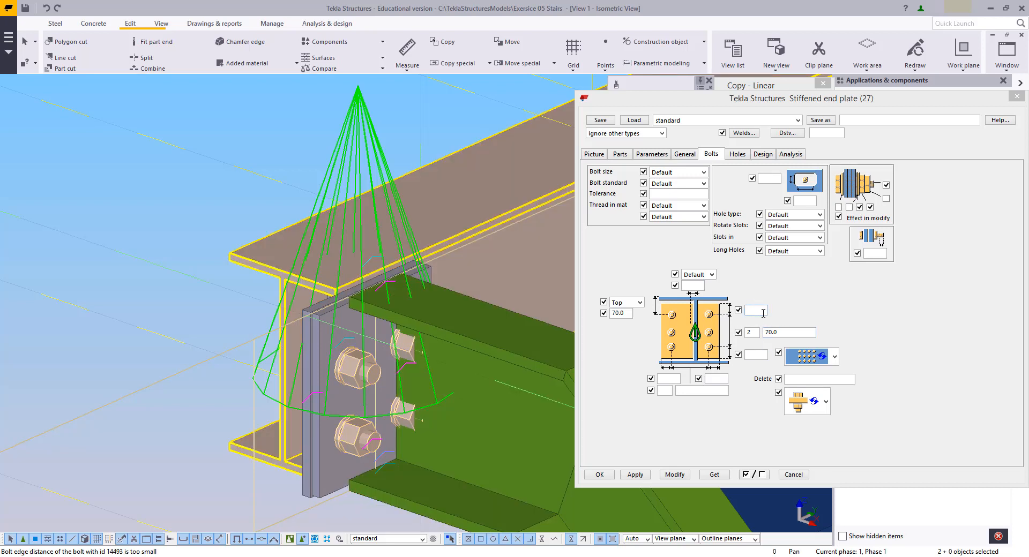
Step: Set the number of bolt columns in the stiffened end plate connections to 1 and modify them
click(598, 156)
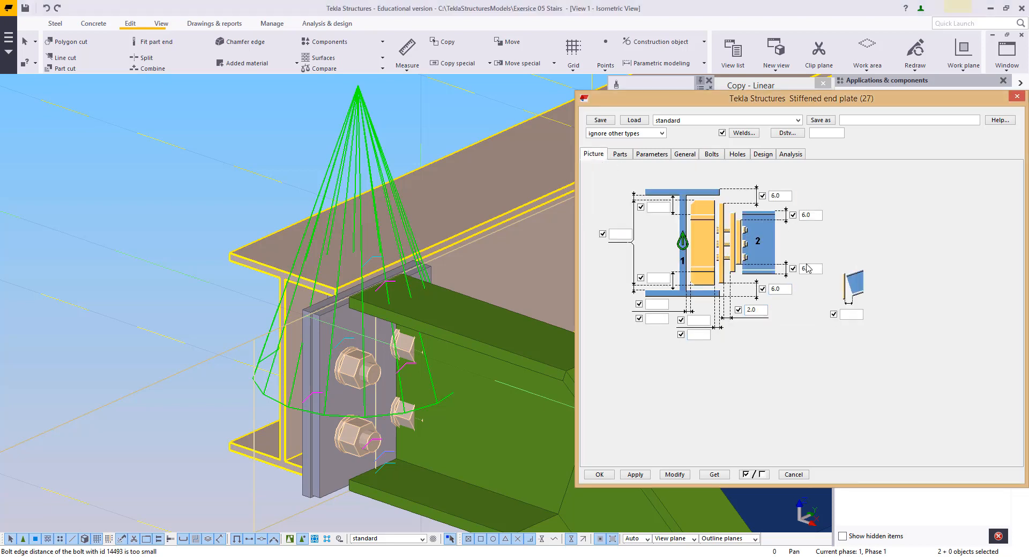
click(700, 154)
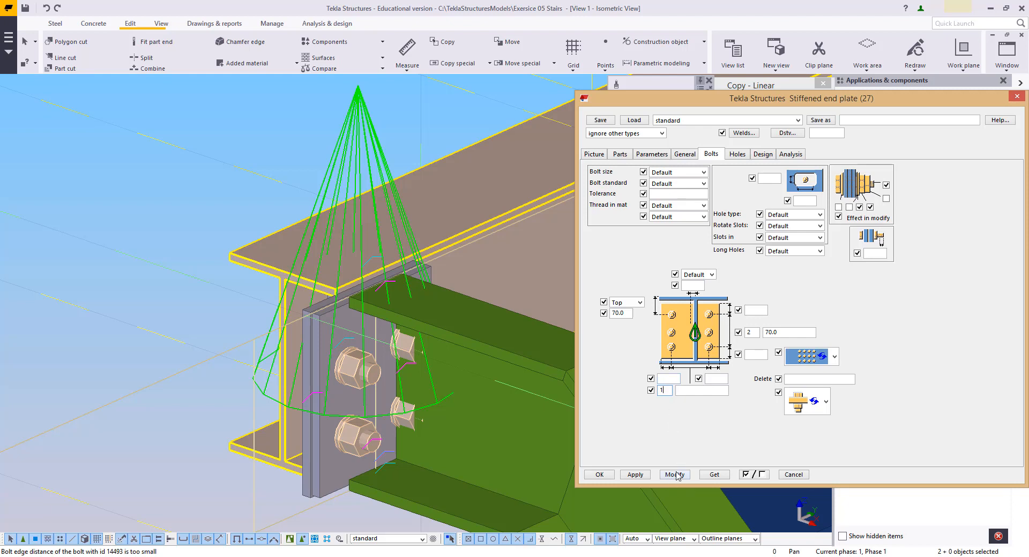
scroll(391, 382, up, 2)
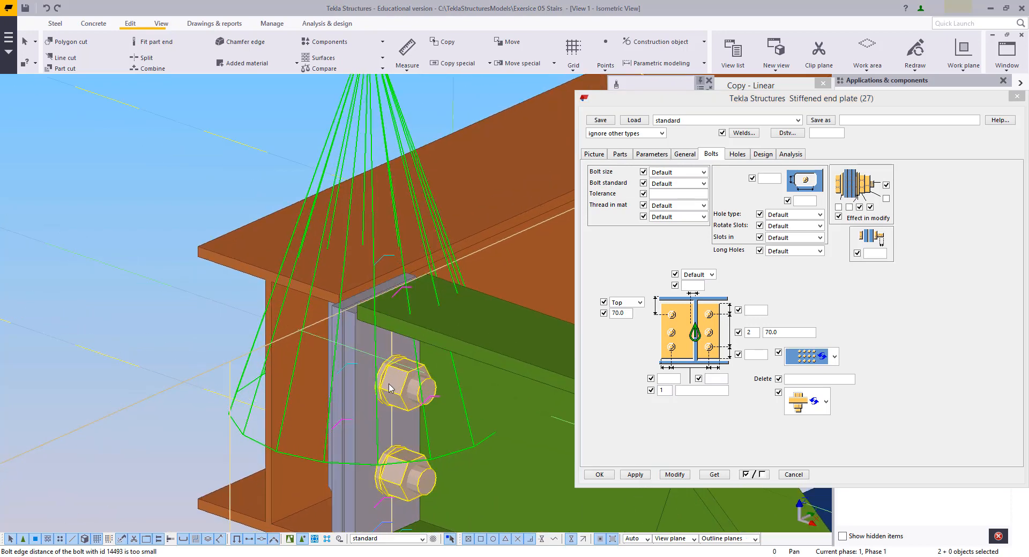
middle_drag(390, 388, 376, 312)
middle_drag(415, 358, 412, 377)
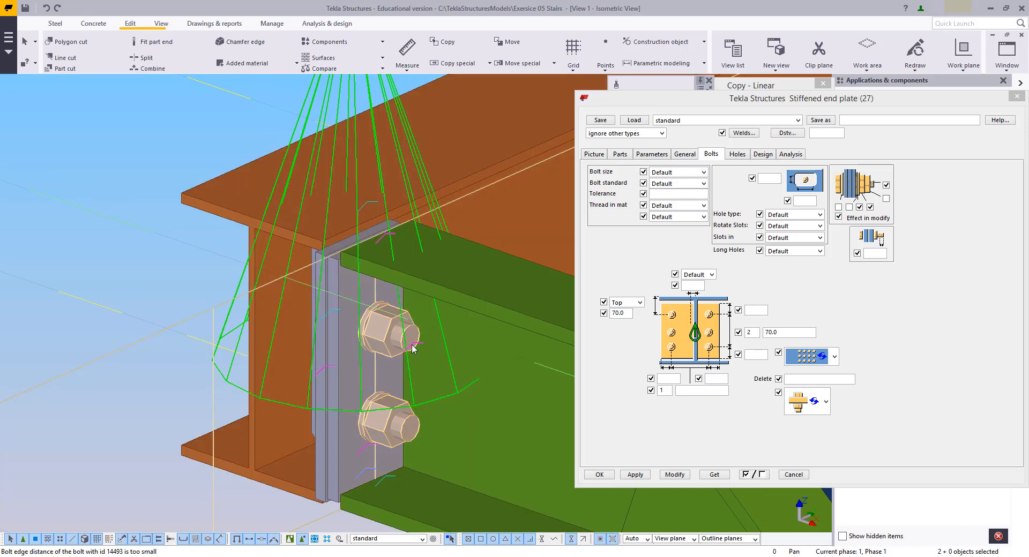
middle_drag(384, 326, 345, 340)
Step: In plan view, set the bolts' horizontal edge distances to 45 and 30 and their horizontal offset to 7.5, and modify both connections
key(ctrl+p)
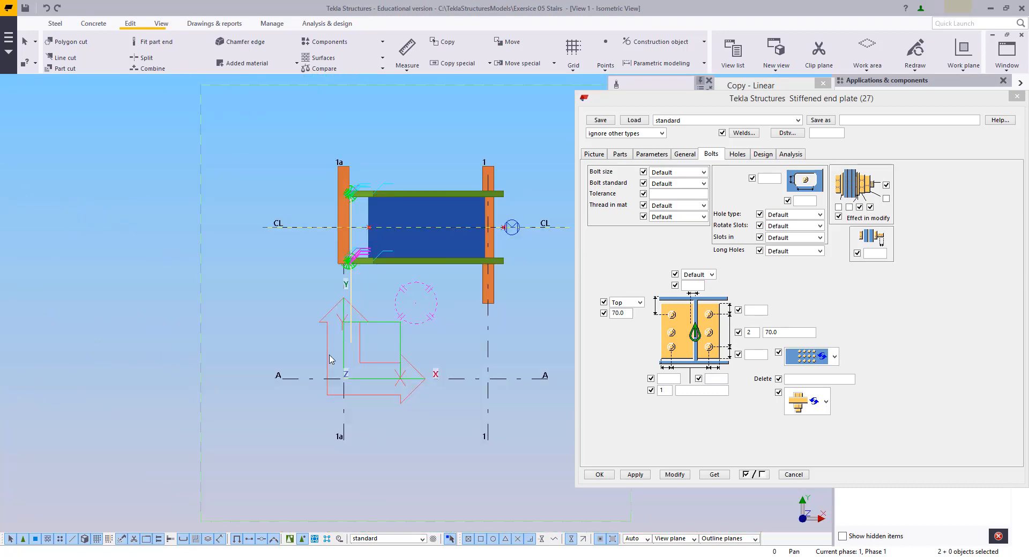
middle_drag(294, 361, 326, 497)
scroll(395, 357, up, 5)
scroll(366, 329, up, 5)
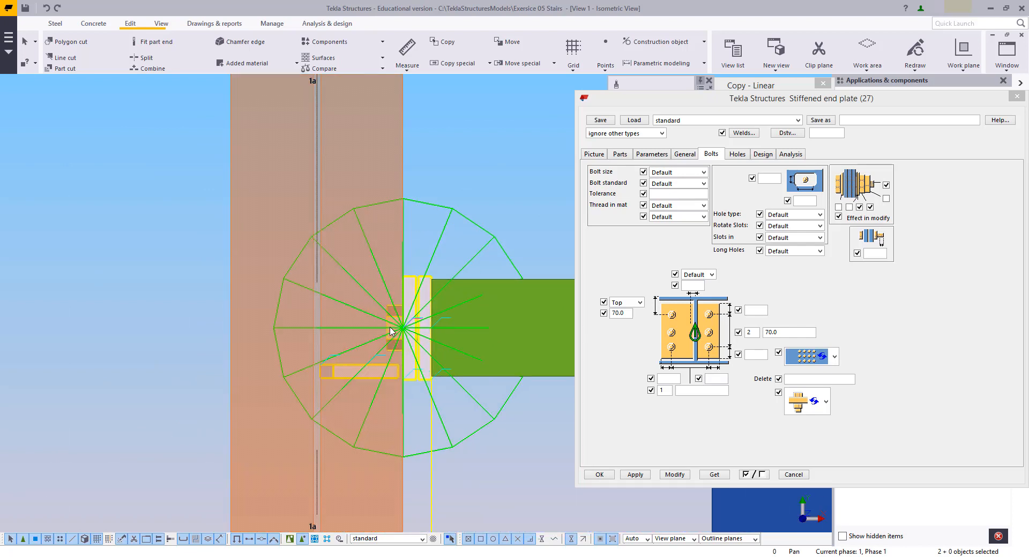
scroll(391, 330, up, 2)
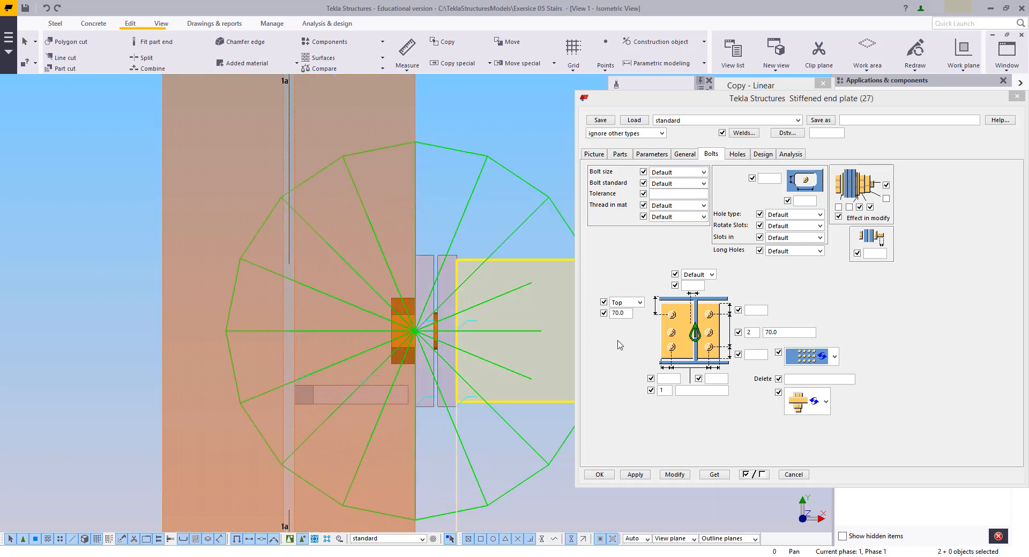
middle_drag(482, 353, 407, 367)
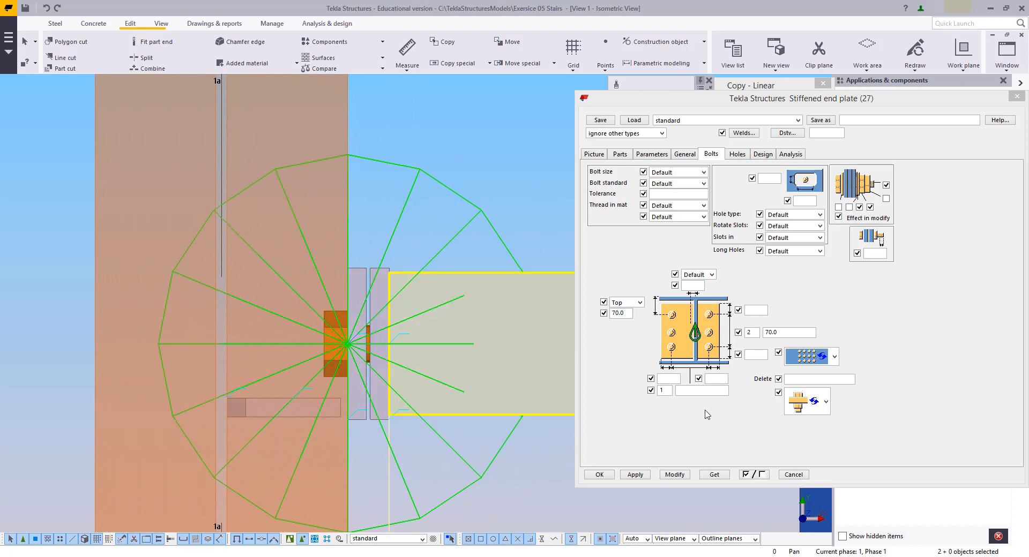
click(669, 378)
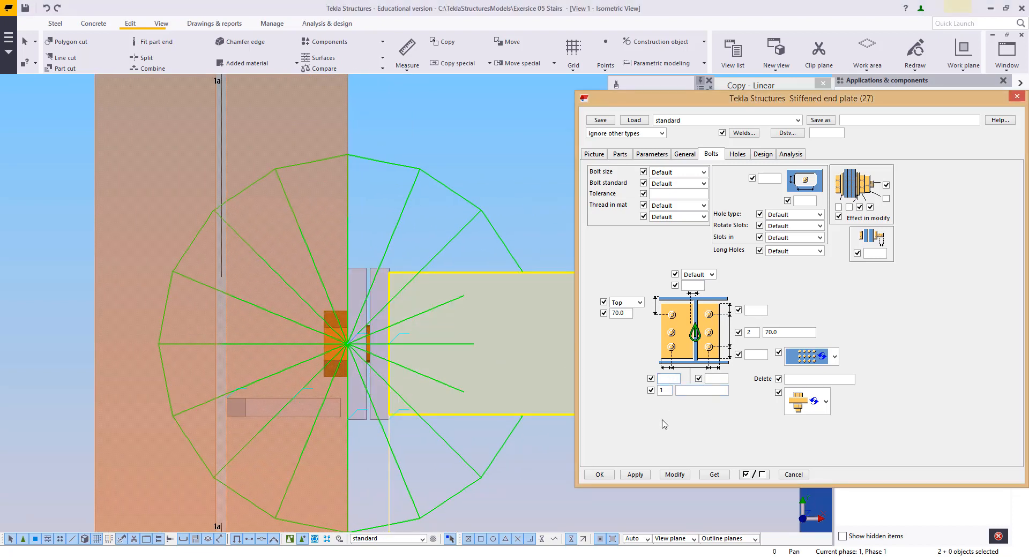
text(45)
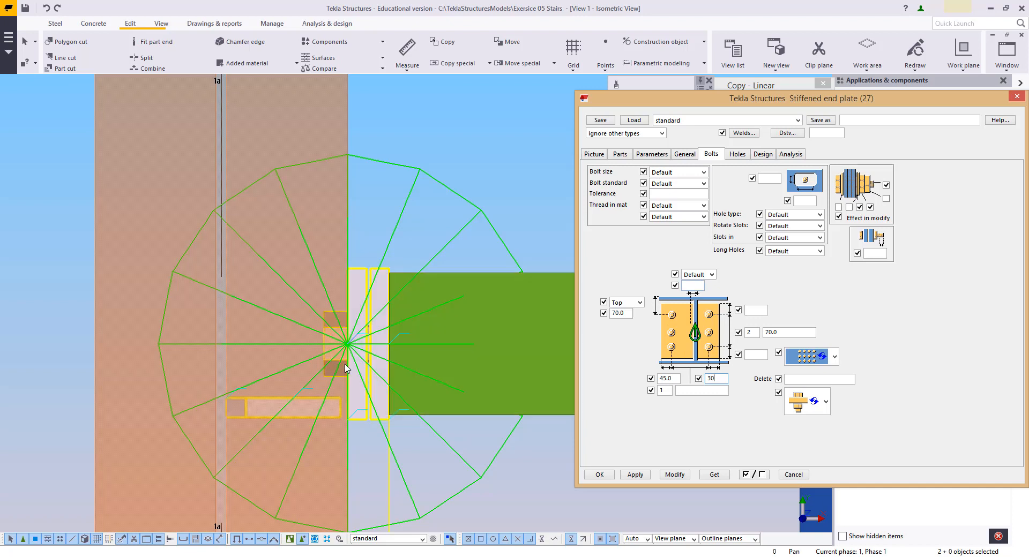
middle_drag(335, 332, 348, 327)
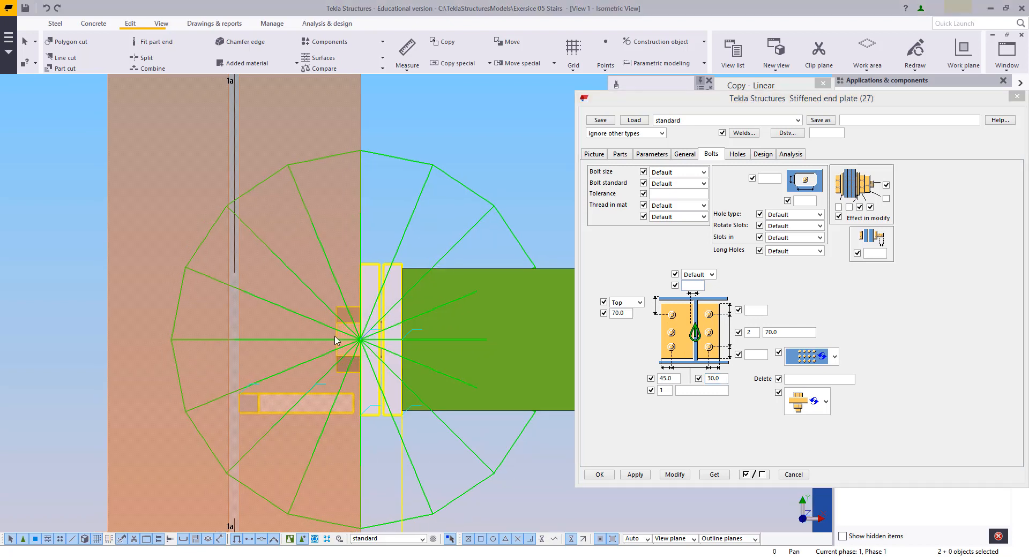
click(692, 286)
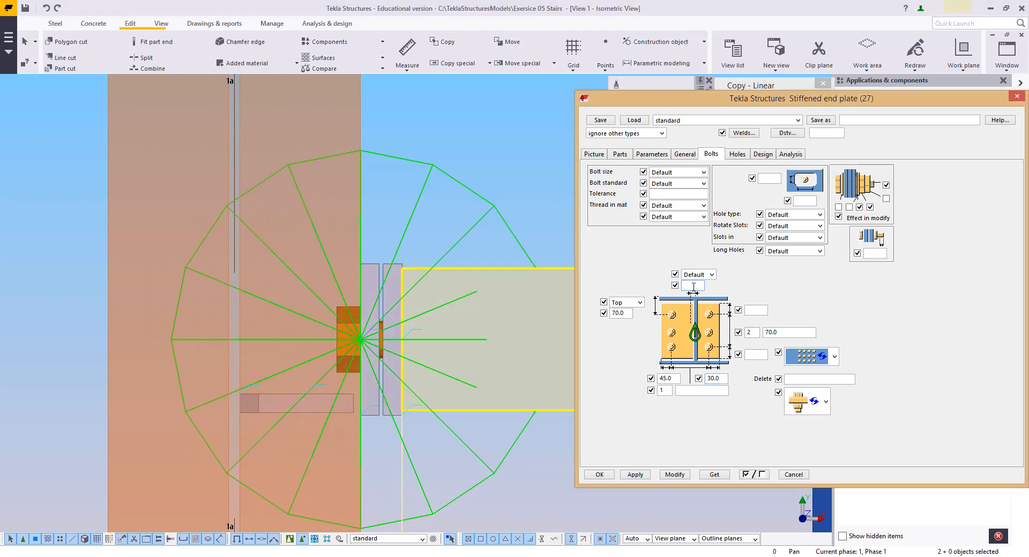
click(678, 475)
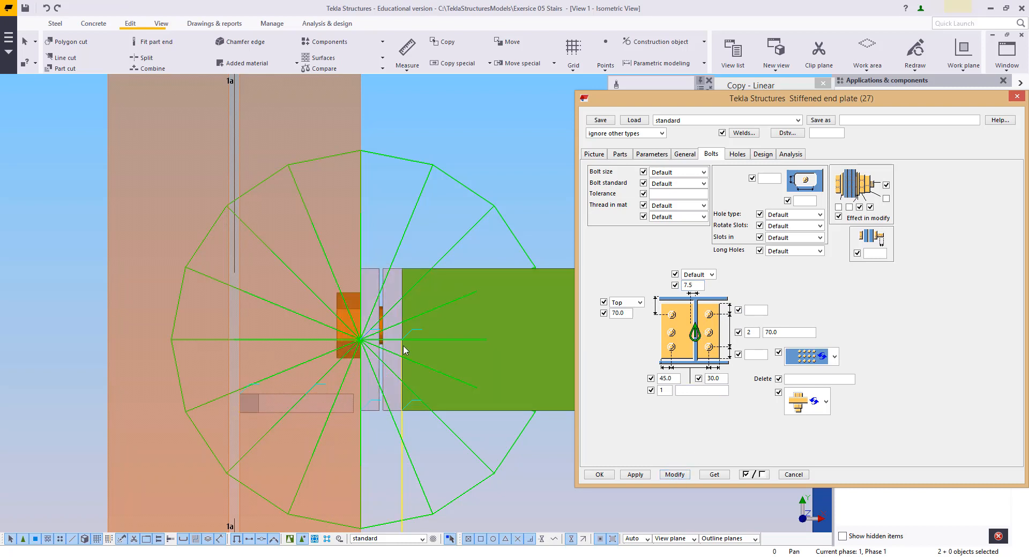
Step: Measure the distances from the bolt centre to both edges of the far stringer's end plate
middle_drag(507, 342, 554, 330)
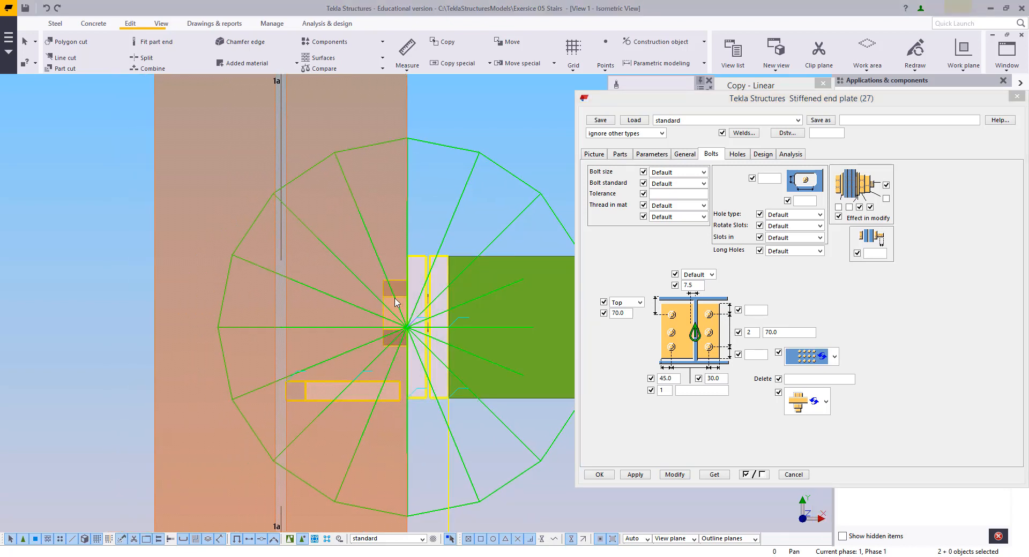
key(f)
click(384, 310)
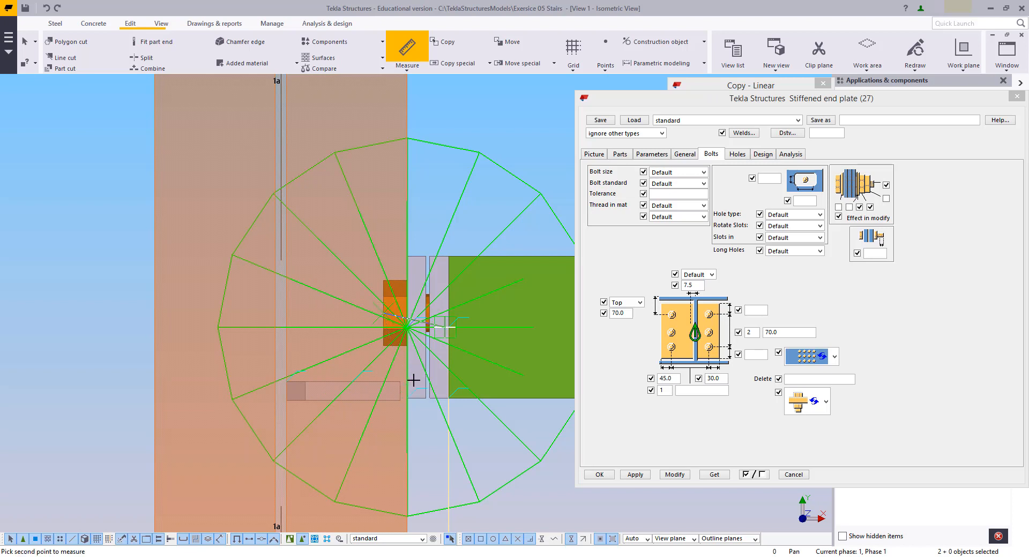
click(112, 295)
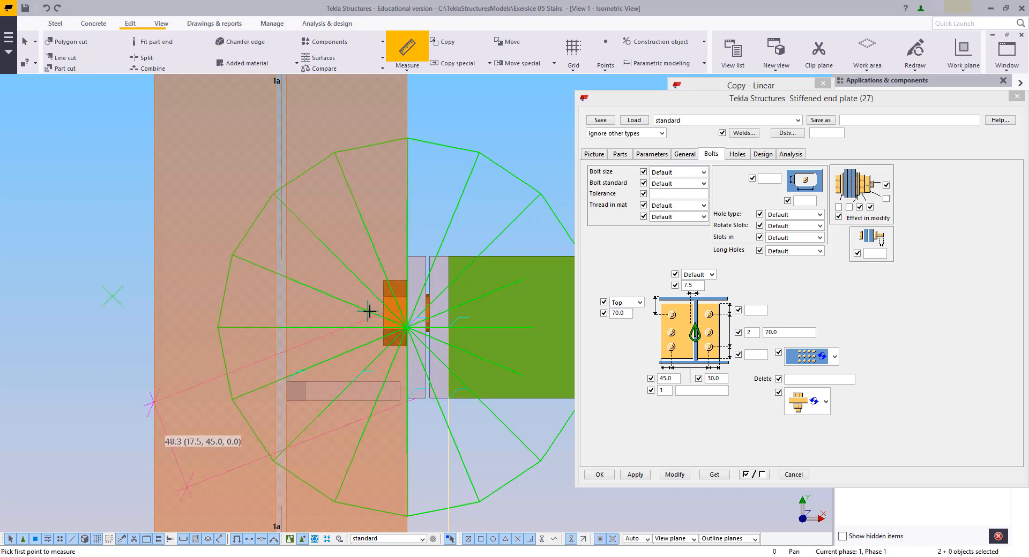
click(438, 255)
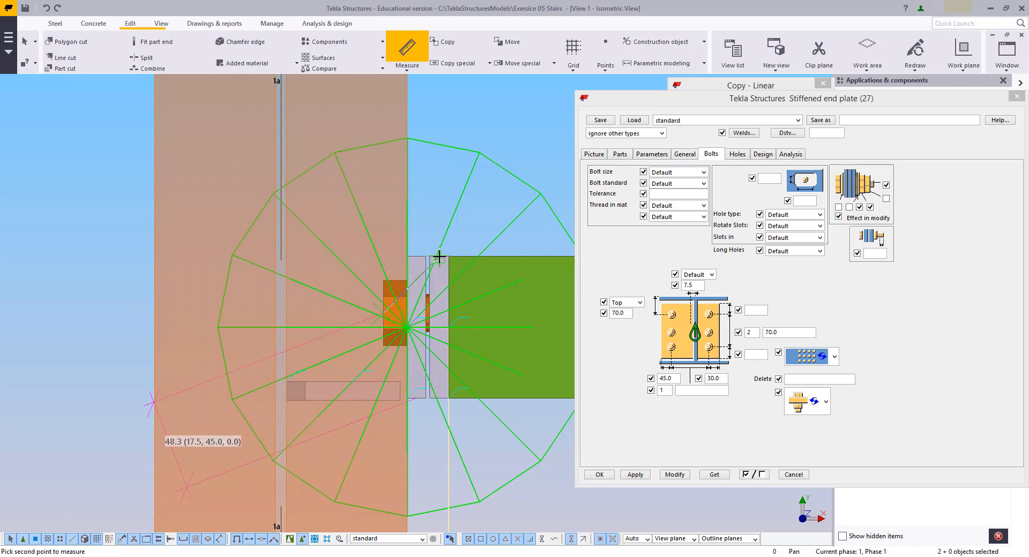
click(275, 212)
click(296, 172)
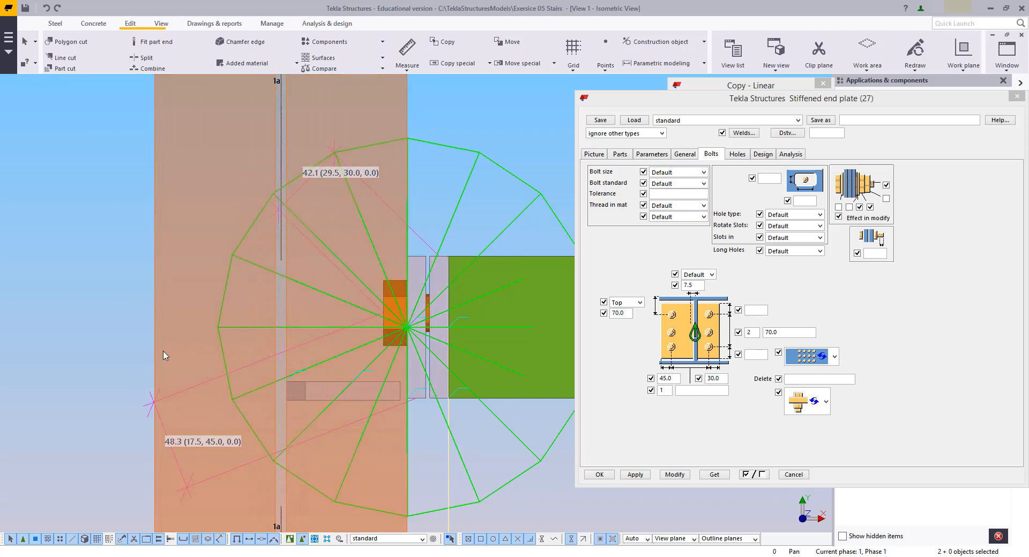
middle_drag(103, 225, 106, 212)
right_click(119, 215)
click(130, 223)
scroll(417, 257, down, 2)
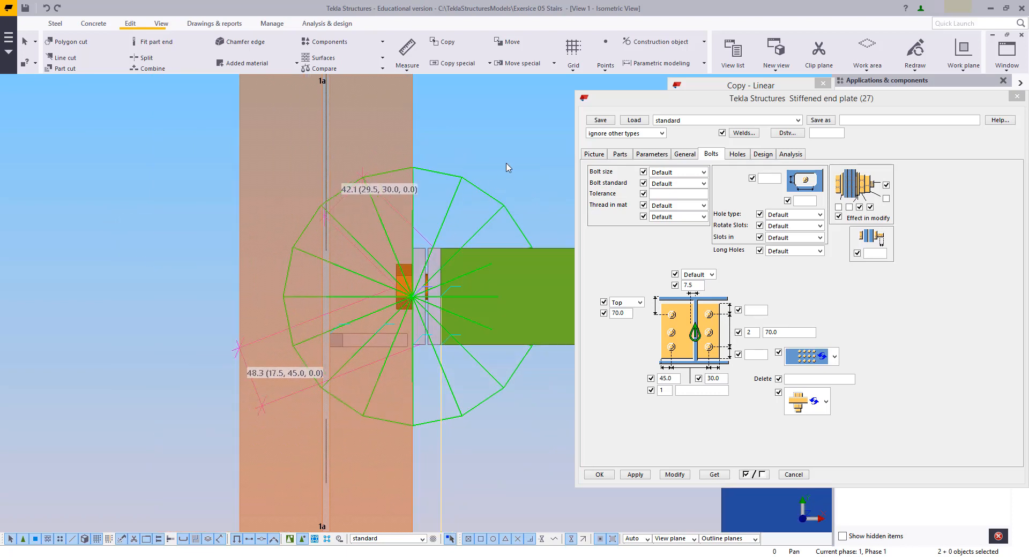
Step: Move the upper support beam along its length so its end lines up with the near stringer's outer edge
click(504, 164)
scroll(389, 382, up, 2)
scroll(402, 374, down, 2)
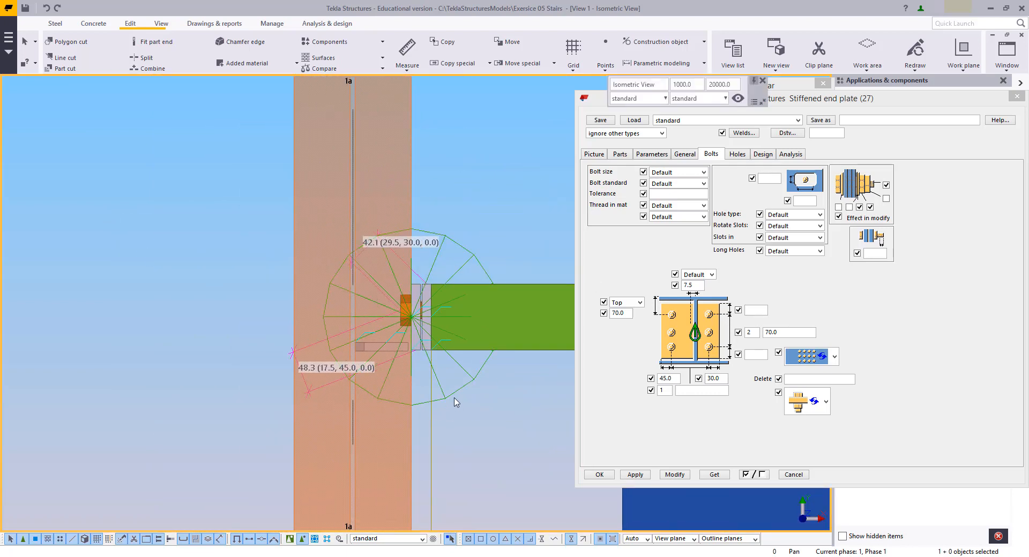
middle_drag(405, 381, 420, 177)
scroll(441, 386, down, 2)
middle_drag(443, 404, 454, 265)
scroll(449, 316, up, 3)
scroll(453, 161, up, 2)
scroll(448, 297, up, 1)
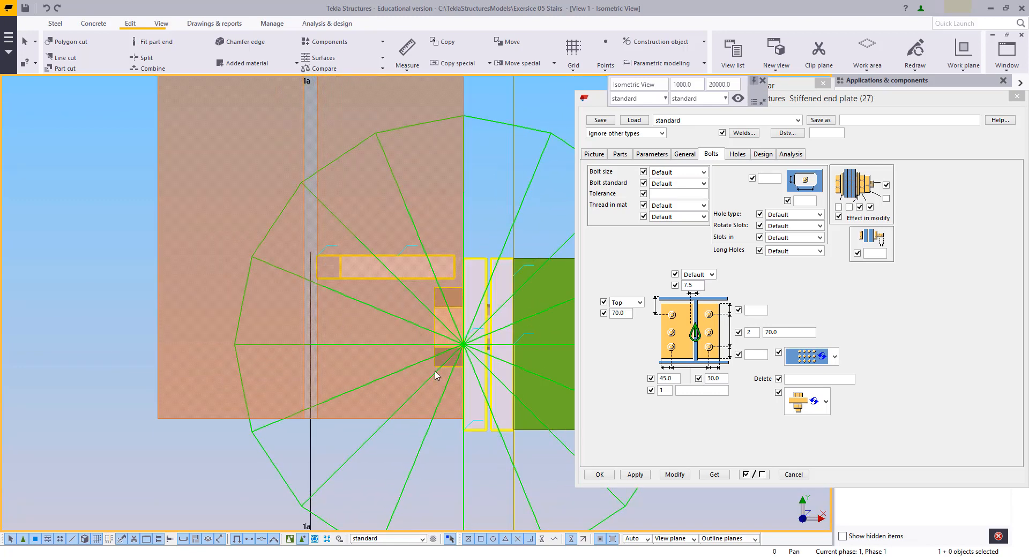
click(347, 421)
right_click(102, 205)
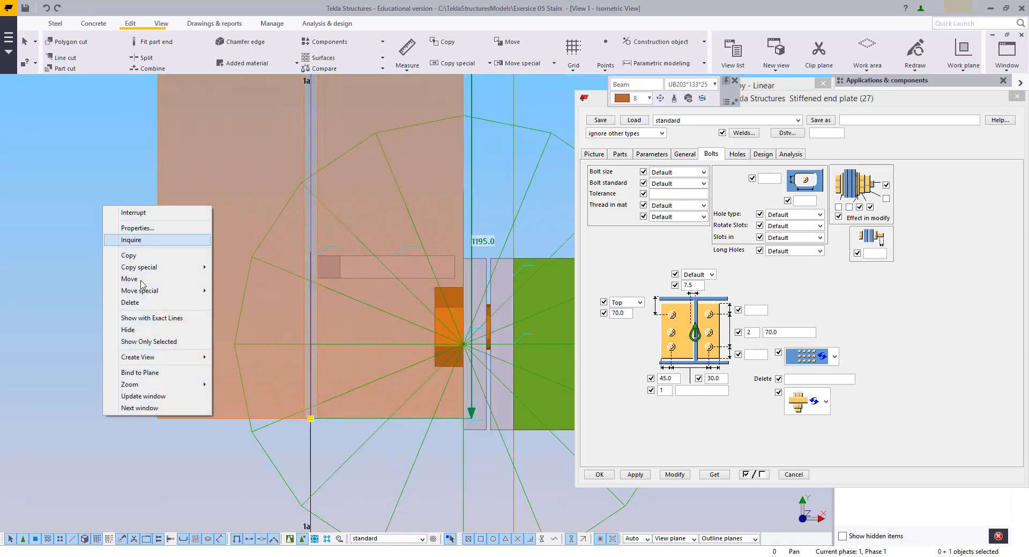
click(125, 277)
click(158, 260)
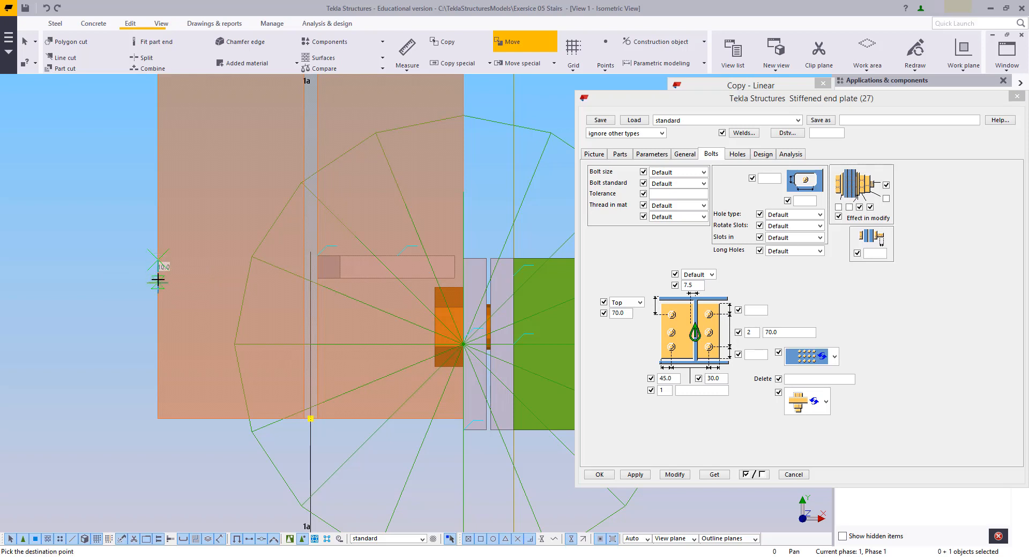
click(158, 273)
click(113, 257)
scroll(297, 370, down, 2)
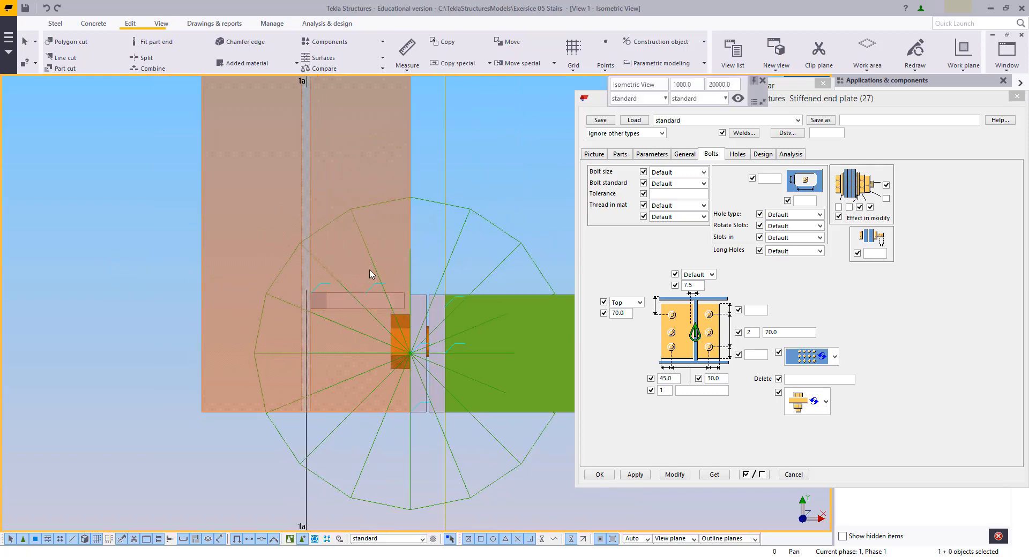
Step: Set the near stringer connection's bolt offset to -7.5 and its horizontal edge distances to 30 and 45, and modify it
click(489, 222)
middle_drag(416, 360, 411, 400)
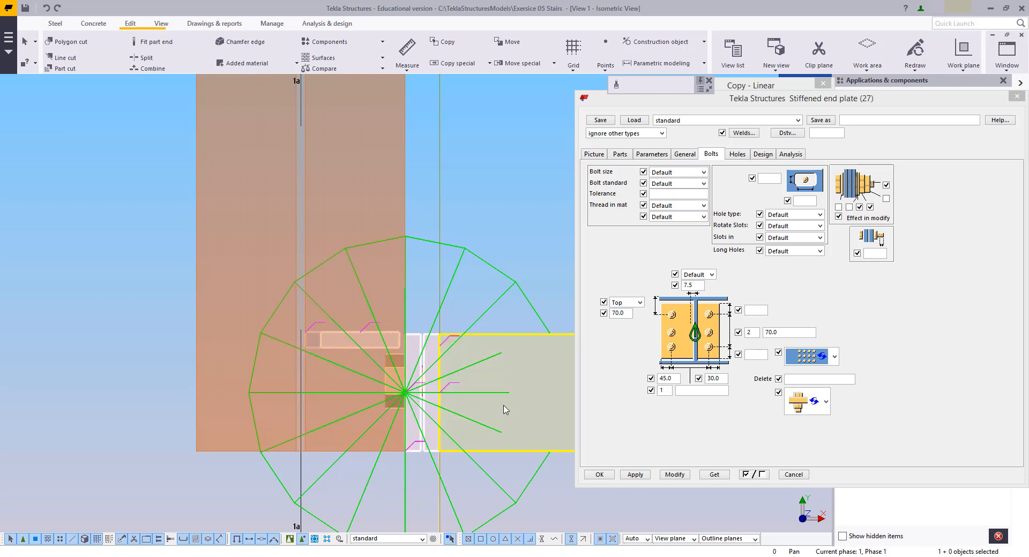
click(685, 285)
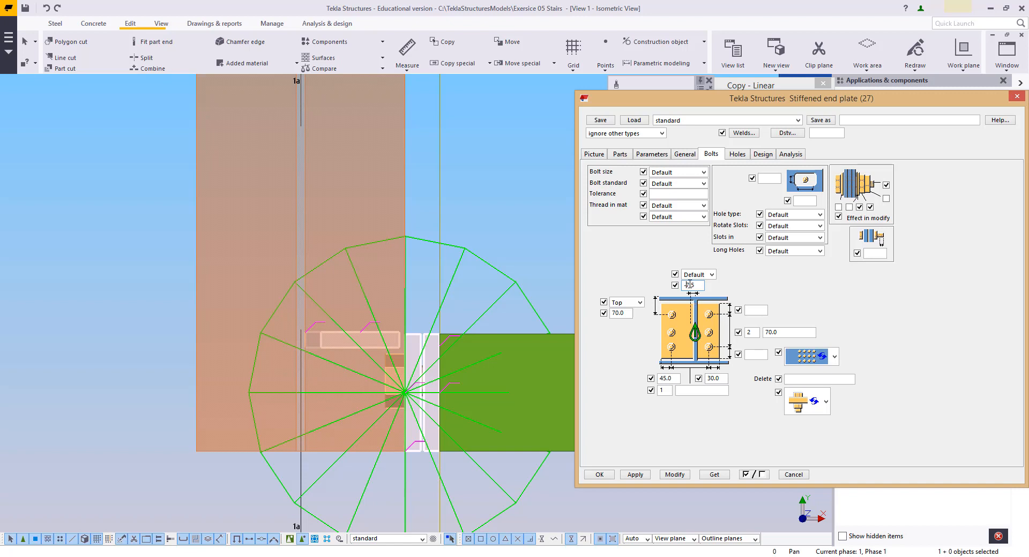
drag(673, 379, 637, 380)
text(30)
drag(724, 379, 697, 384)
text(45)
click(674, 474)
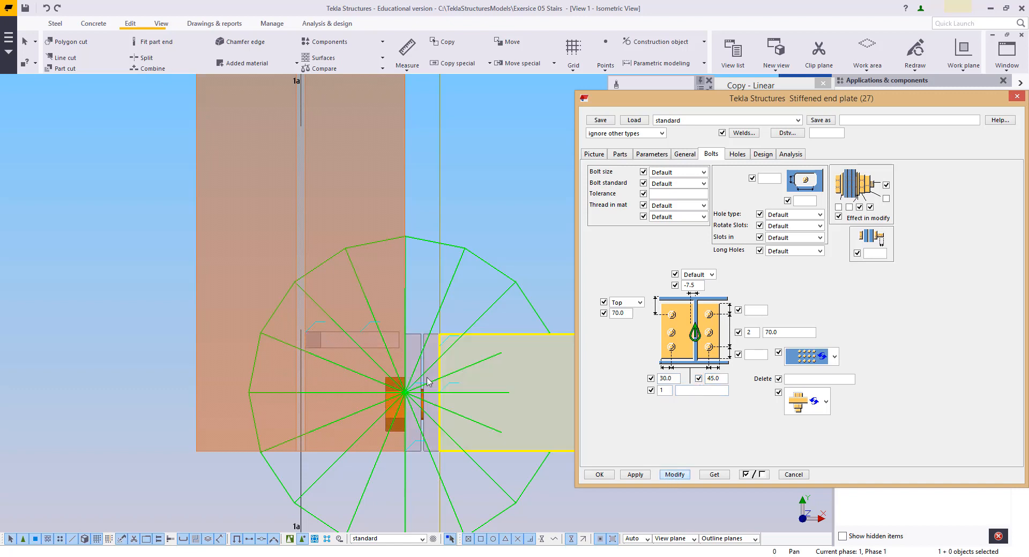
scroll(386, 342, down, 3)
middle_drag(386, 342, 423, 433)
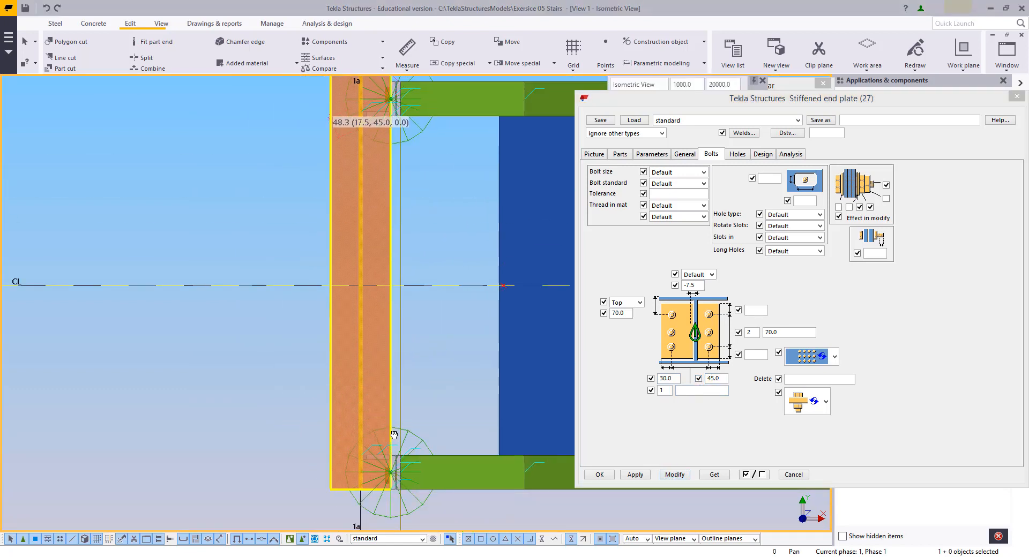
Step: Close the stiffened end plate settings and search the component catalog for "stair"
scroll(439, 360, down, 7)
ctrl+middle_drag(465, 394, 109, 257)
ctrl+middle_drag(214, 322, 252, 298)
middle_drag(300, 335, 370, 333)
scroll(371, 332, up, 4)
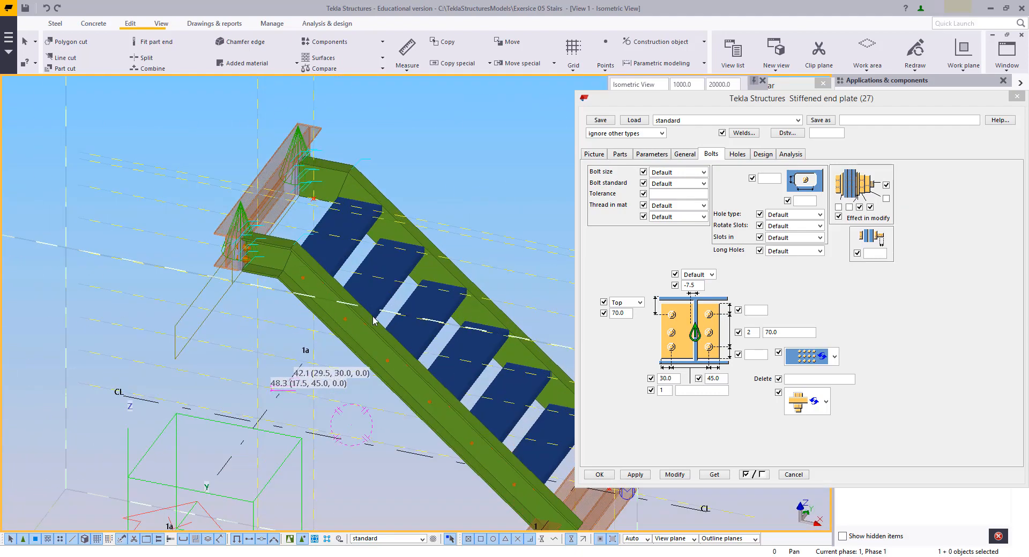
click(1011, 95)
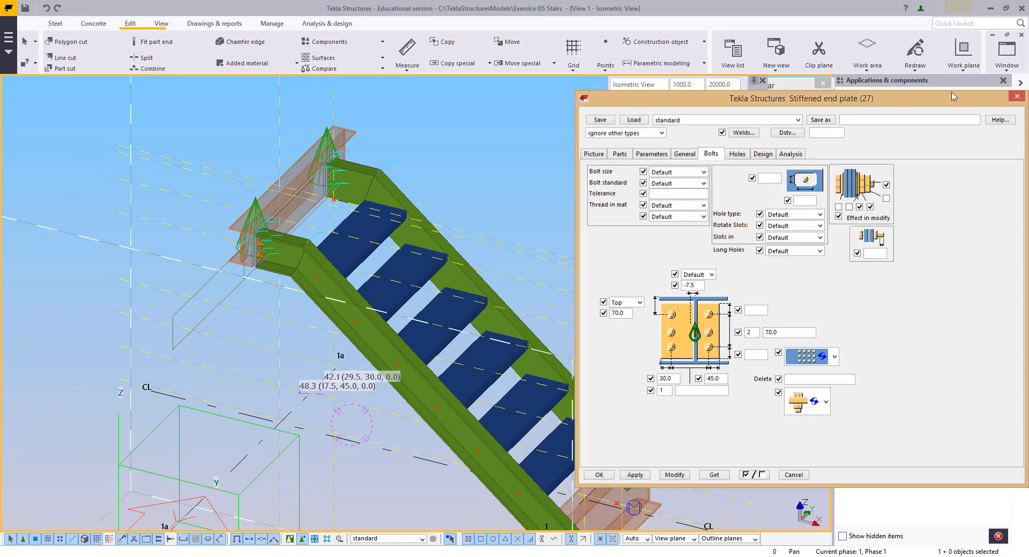
middle_drag(603, 465, 533, 325)
click(864, 132)
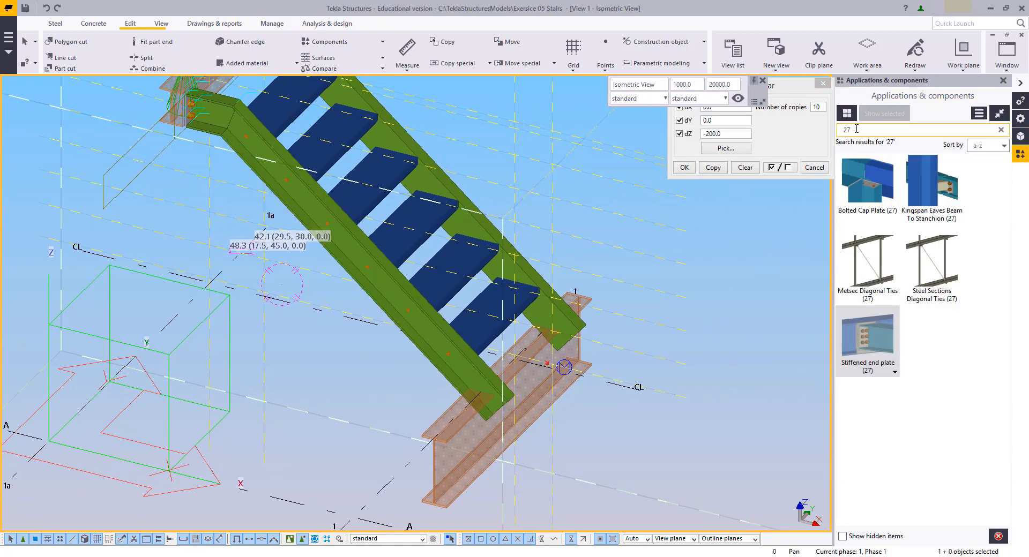
double_click(856, 129)
text(stair)
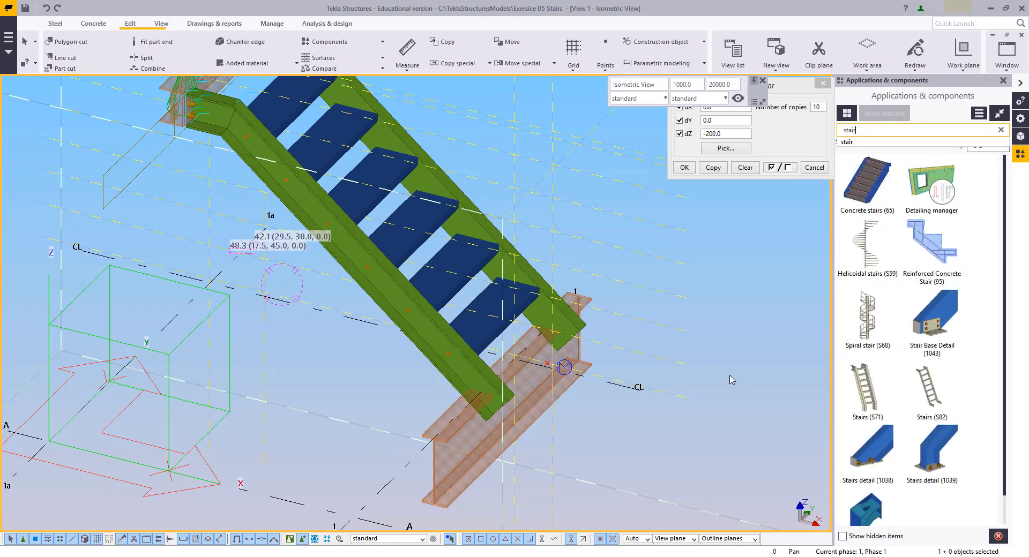
Step: Apply Stairs detail (1038) to both stringers at their lower end points, working in the Grid CL view
middle_drag(718, 423, 664, 365)
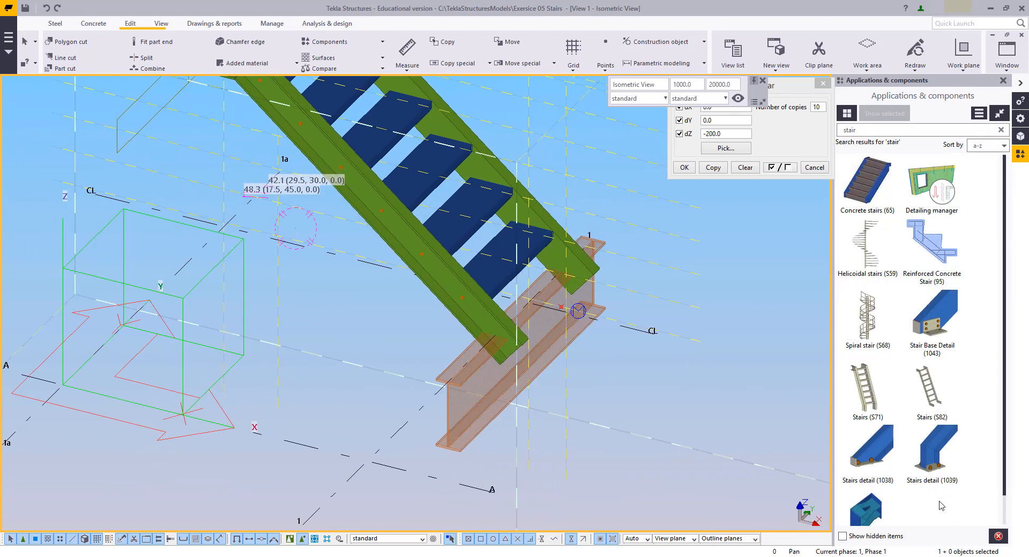
scroll(859, 457, down, 1)
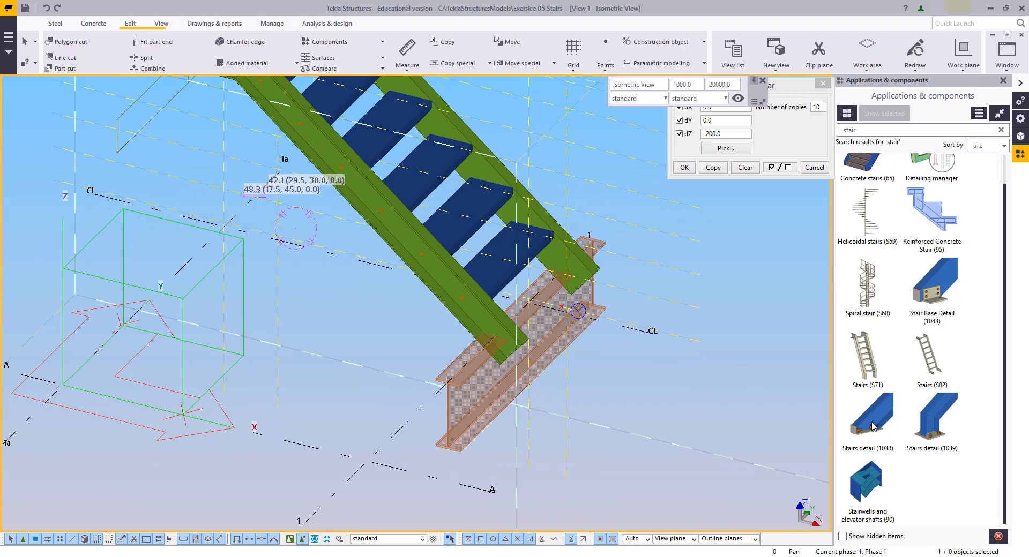
click(872, 426)
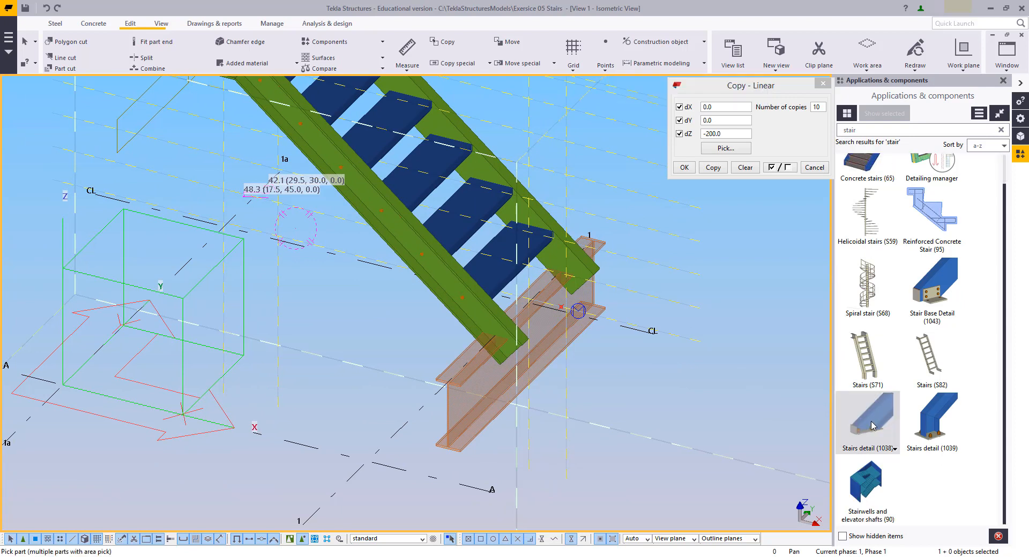
click(1007, 54)
click(980, 147)
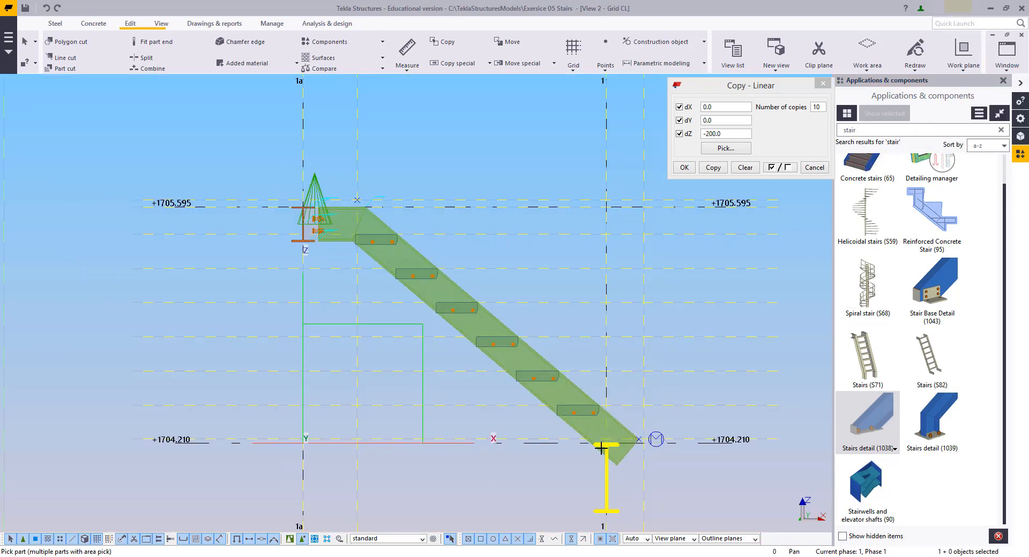
scroll(598, 413, up, 5)
middle_drag(599, 413, 488, 383)
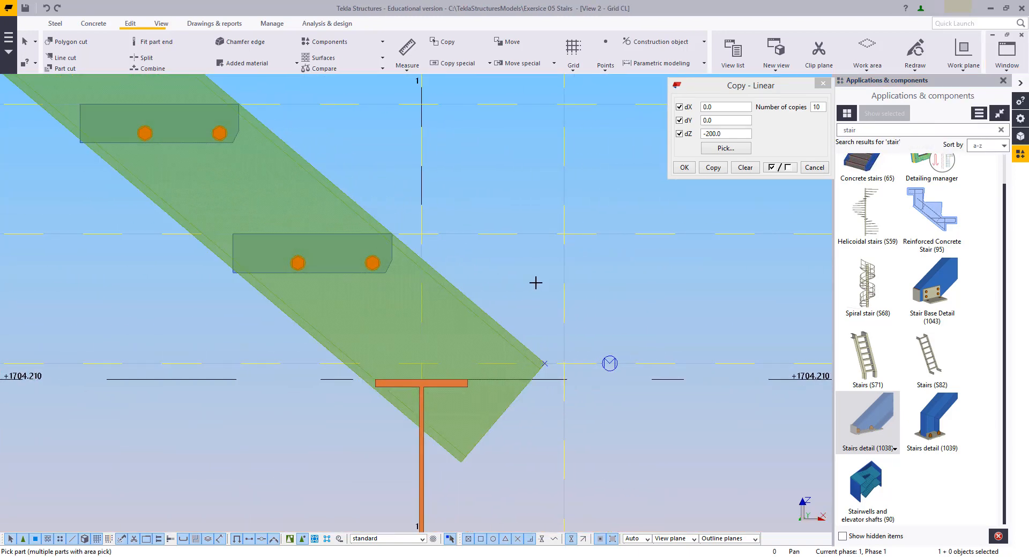
drag(539, 275, 451, 333)
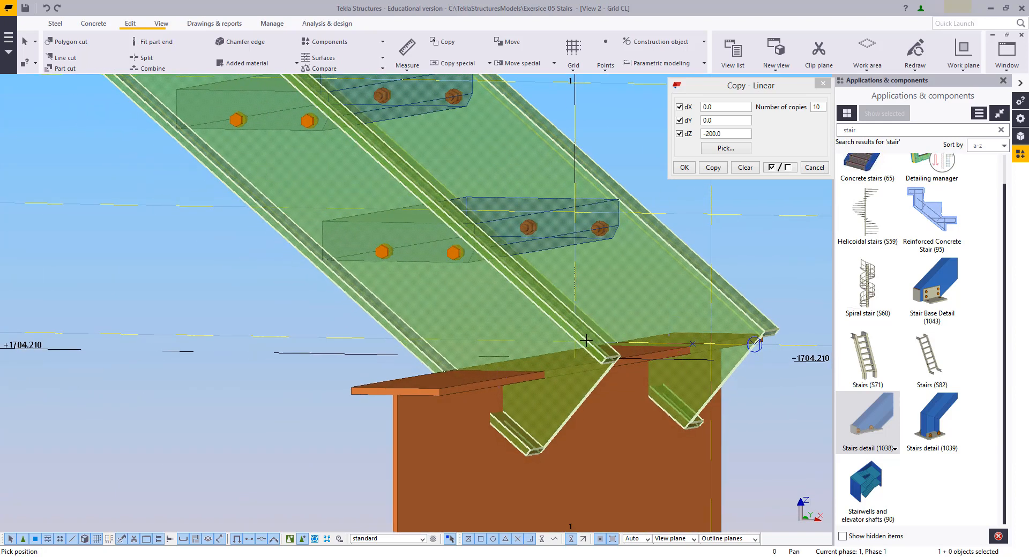
key(ctrl+p)
scroll(504, 368, up, 8)
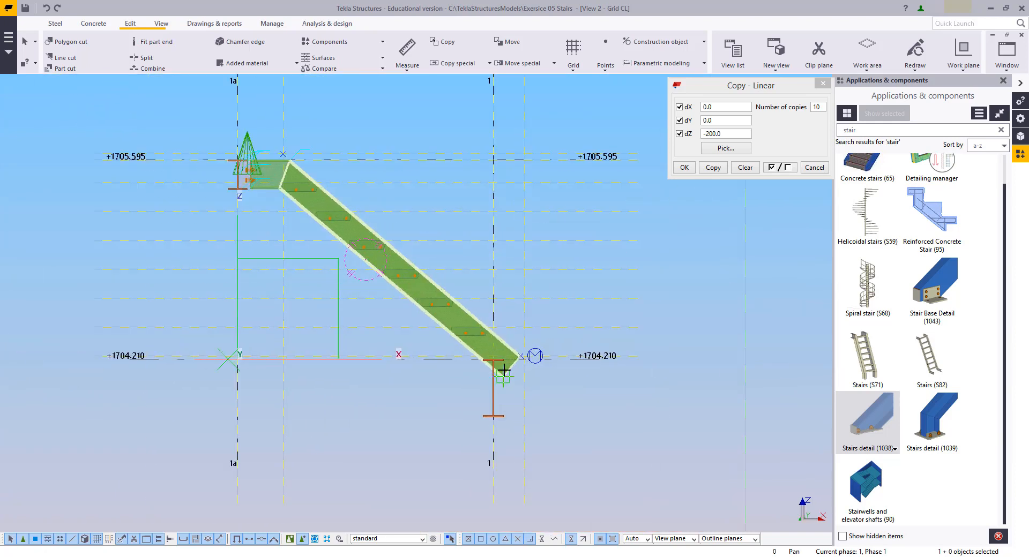
scroll(529, 368, up, 2)
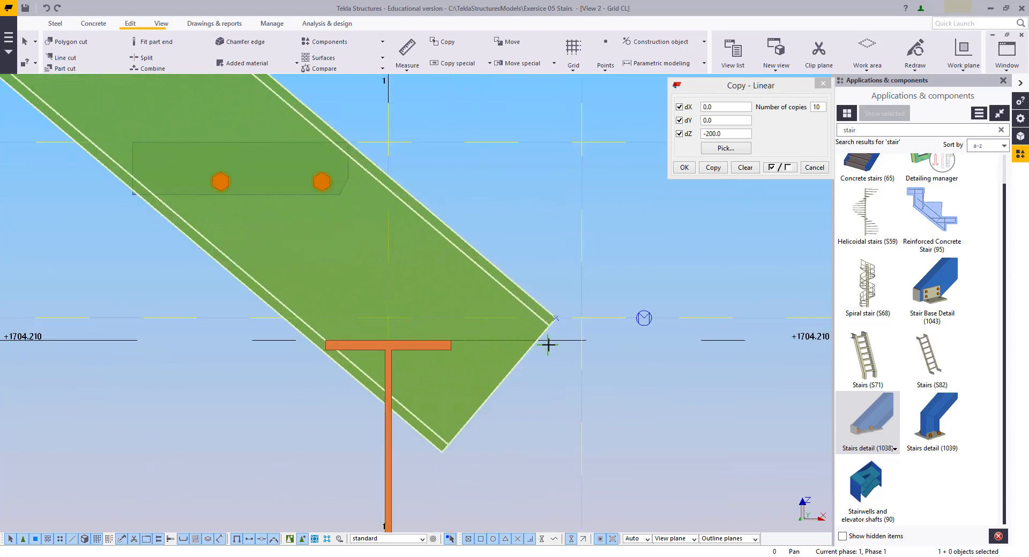
click(556, 318)
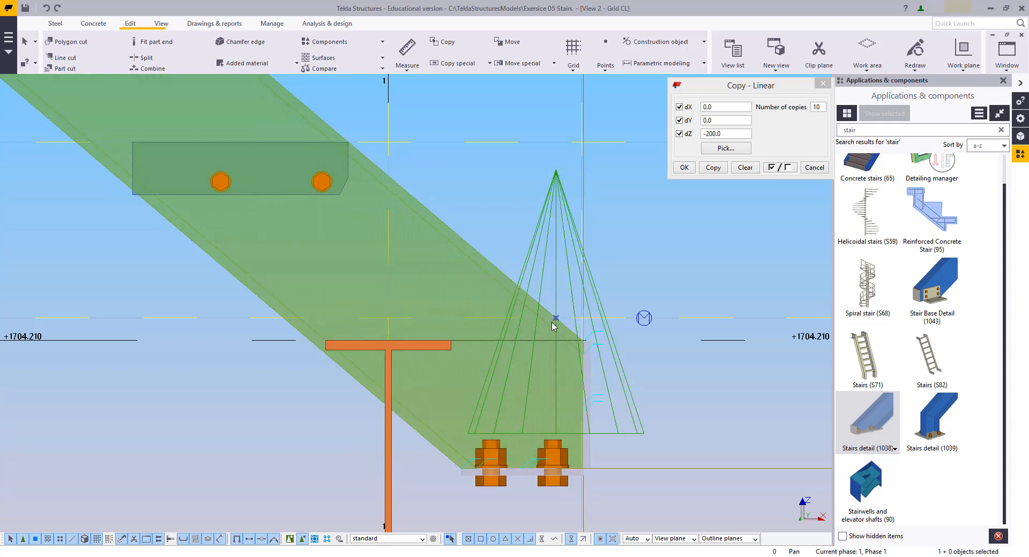
Step: Set the horizontal and vertical plate thicknesses of both stair base details to 10 and modify them
double_click(559, 260)
middle_drag(487, 316, 360, 303)
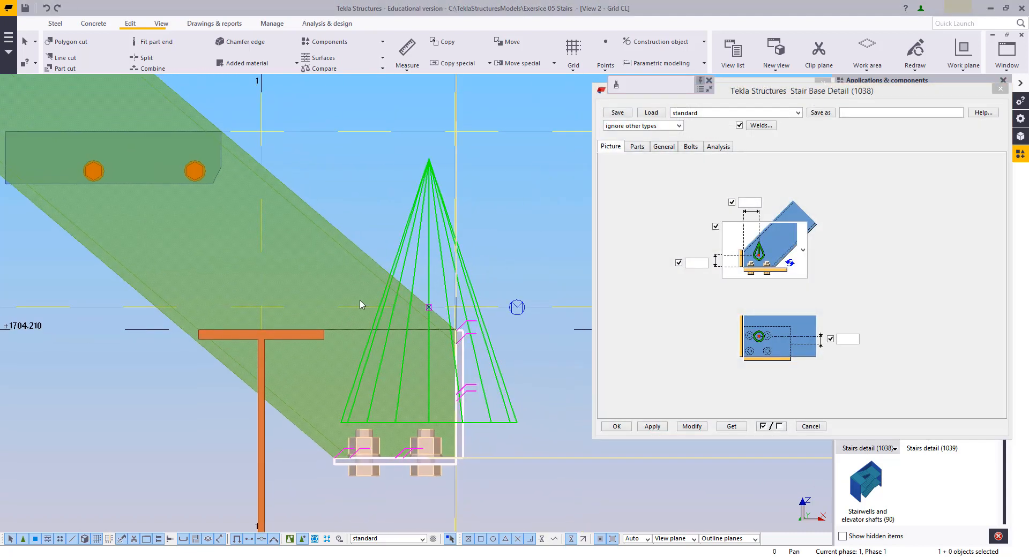
drag(440, 151, 393, 183)
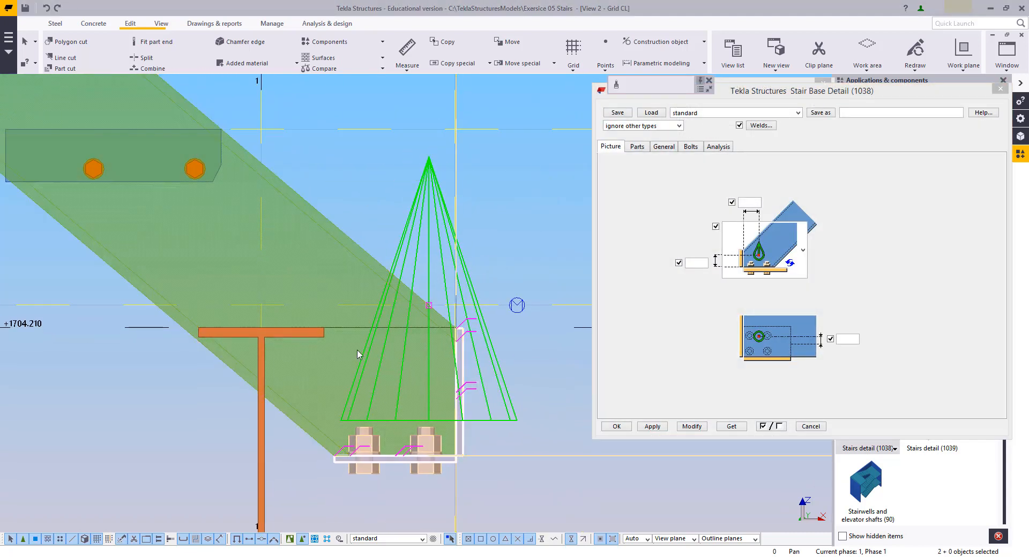
click(635, 147)
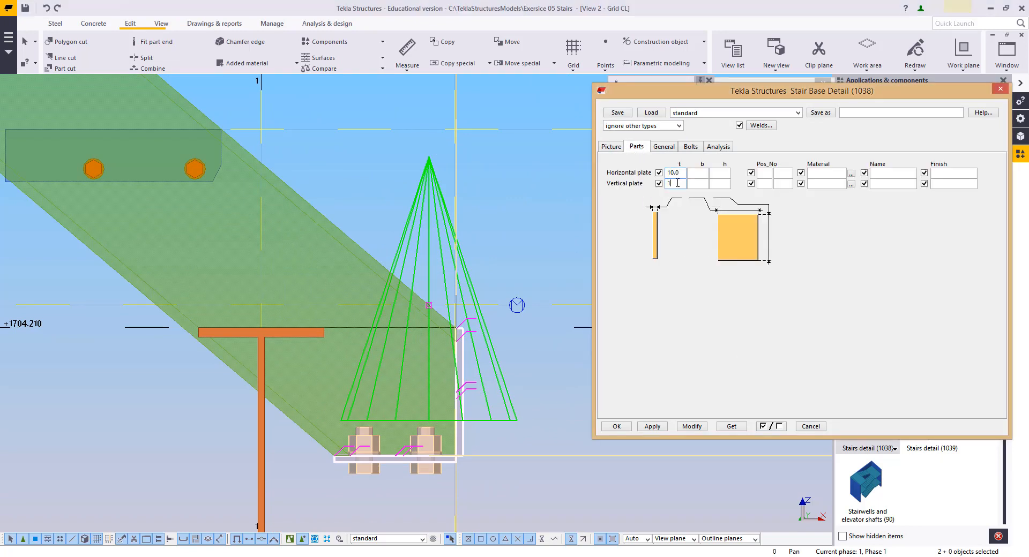
click(691, 426)
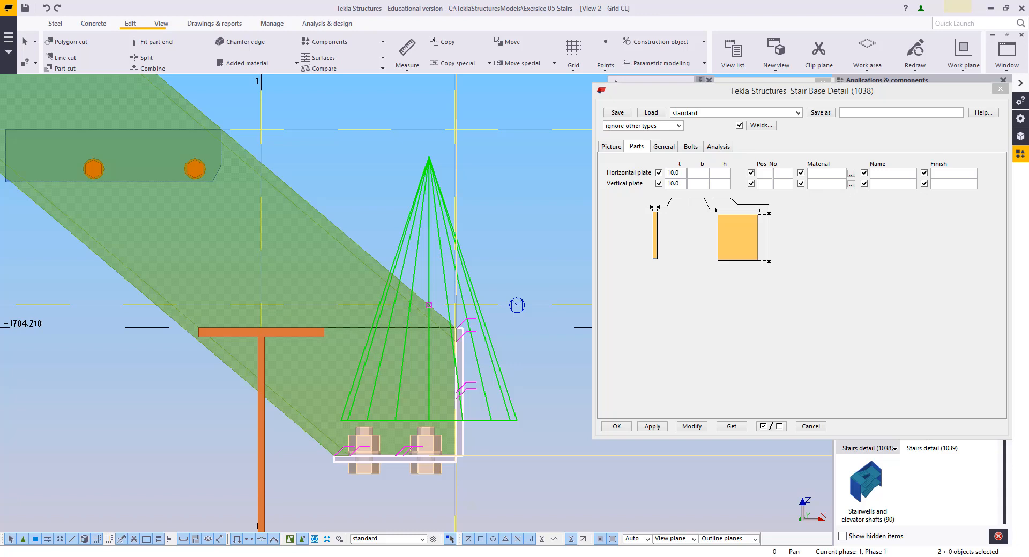
Step: Set the base detail bolts to one row with a 35 edge distance and two bolts spaced 70, and modify both details
click(665, 148)
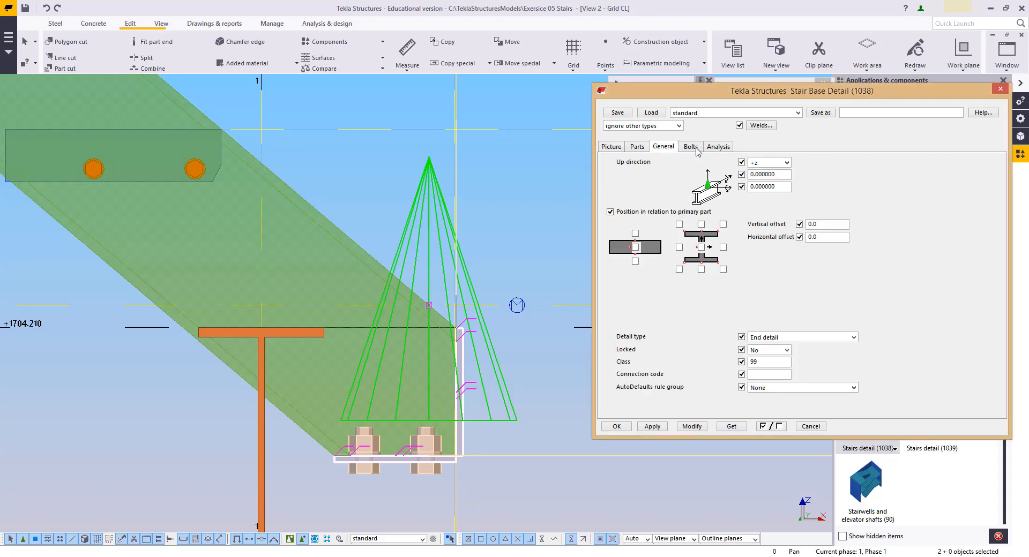
click(699, 149)
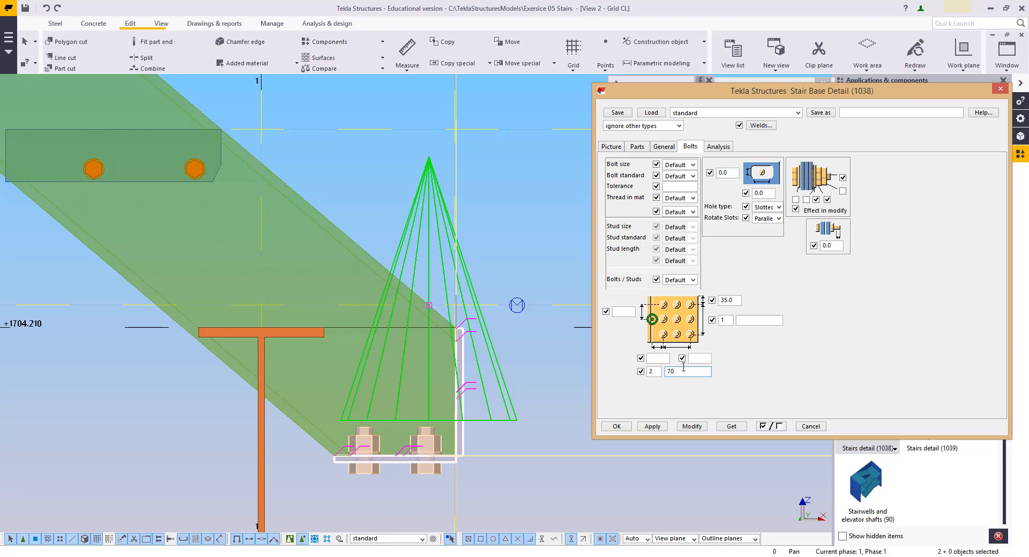
drag(443, 155, 415, 194)
drag(363, 182, 504, 382)
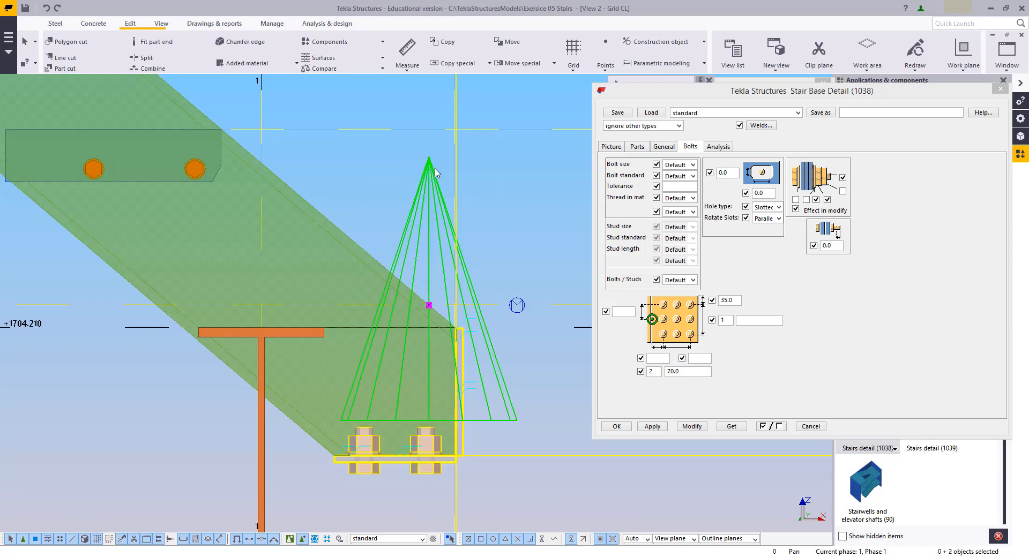
click(421, 169)
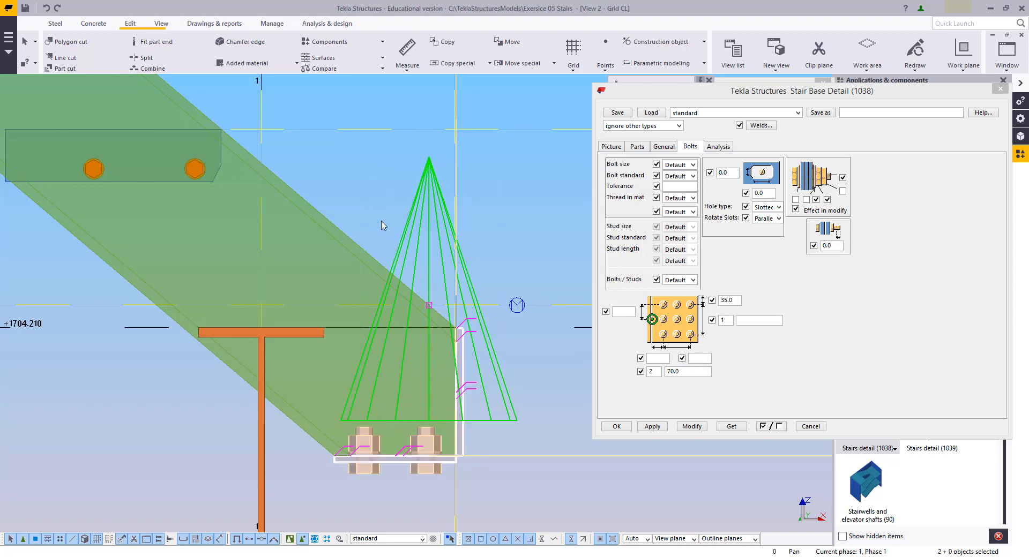
click(449, 325)
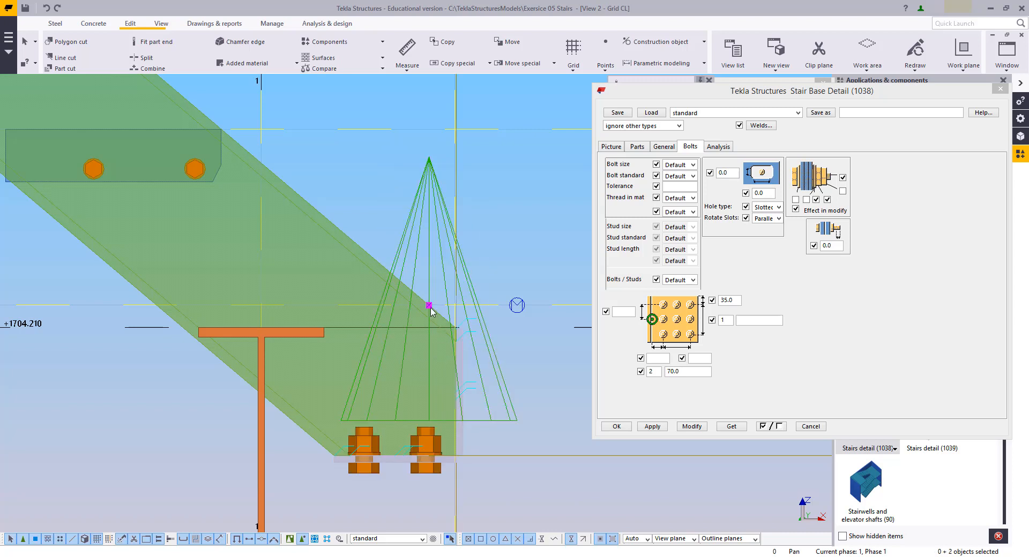
middle_drag(501, 423, 507, 344)
right_click(403, 217)
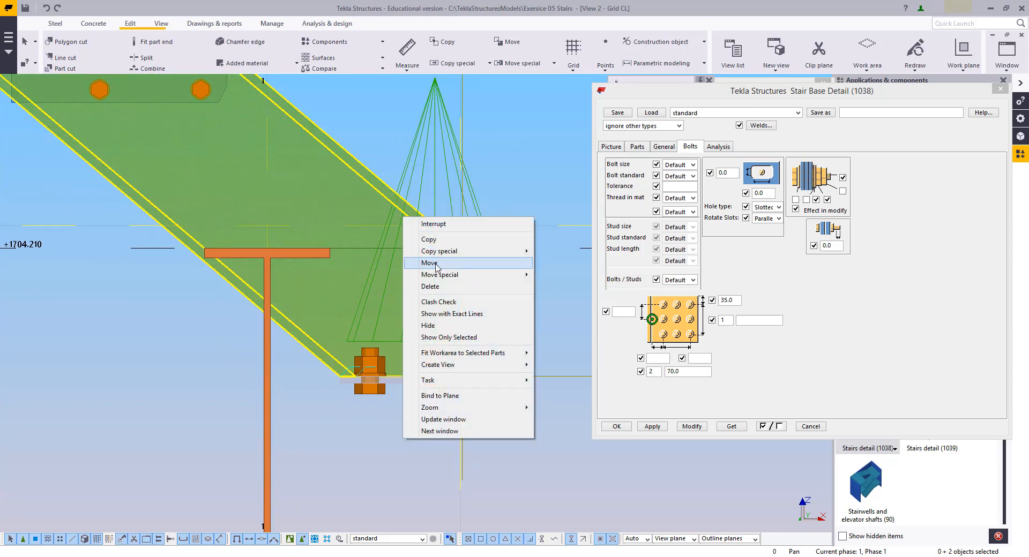
right_click(438, 127)
click(449, 133)
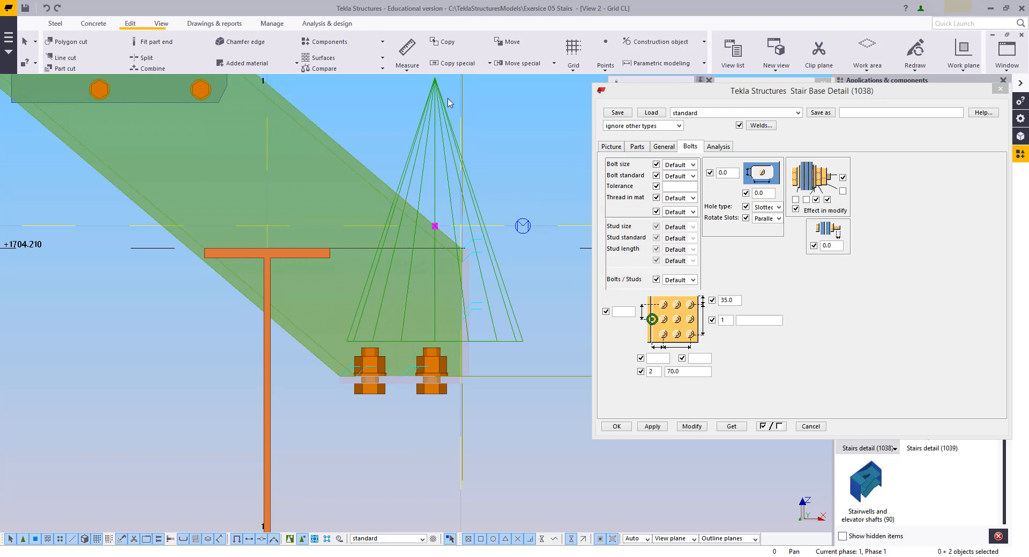
click(690, 427)
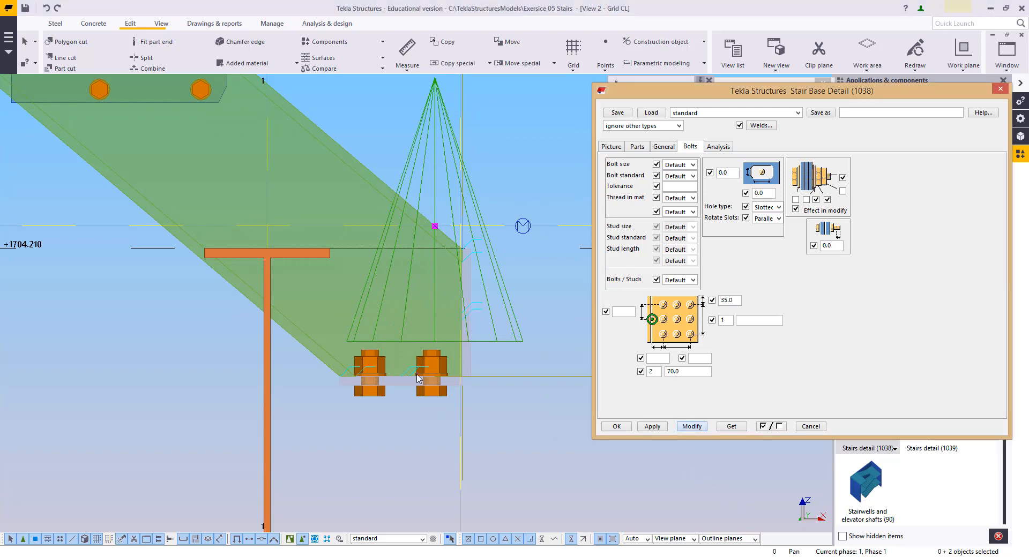
Step: Move the stringers' lower ends from the base plate's underside midpoint to the centre of the lower support beam's top flange
right_click(419, 378)
click(429, 349)
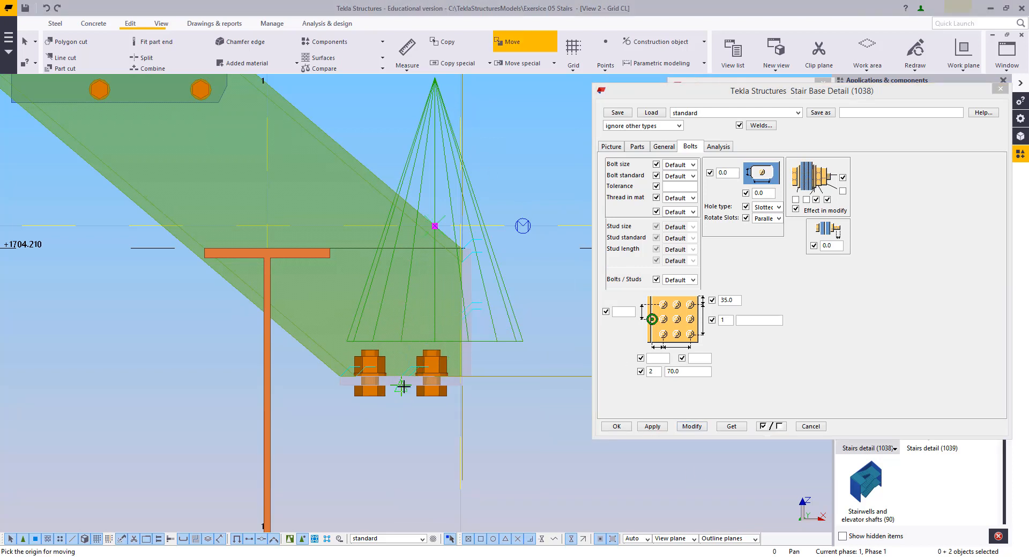
click(399, 386)
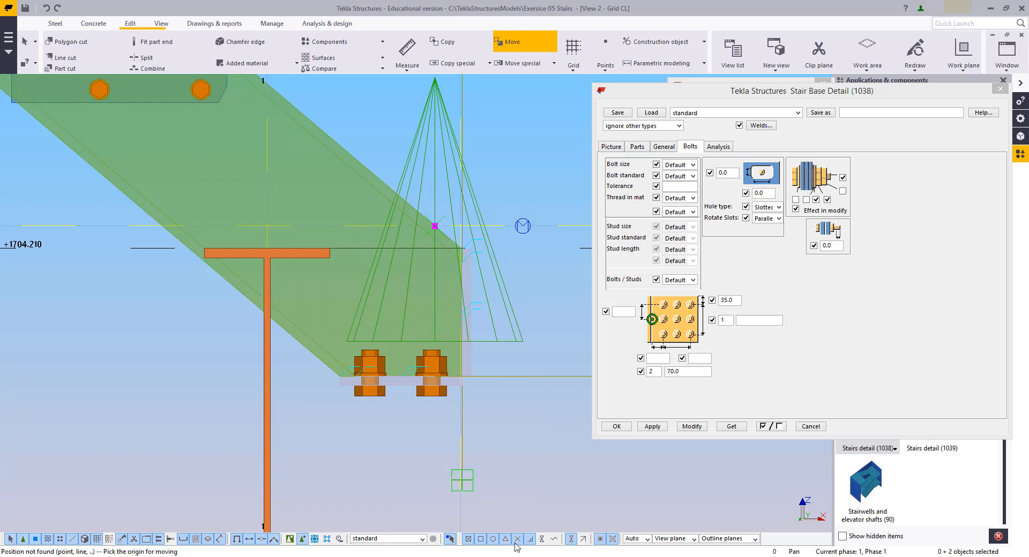
click(400, 386)
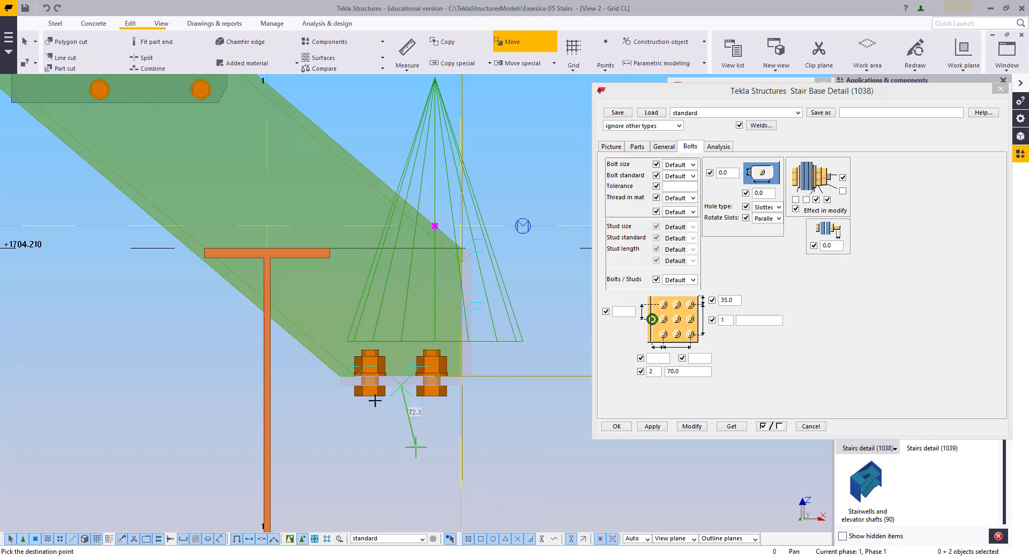
click(263, 244)
middle_drag(261, 301, 372, 455)
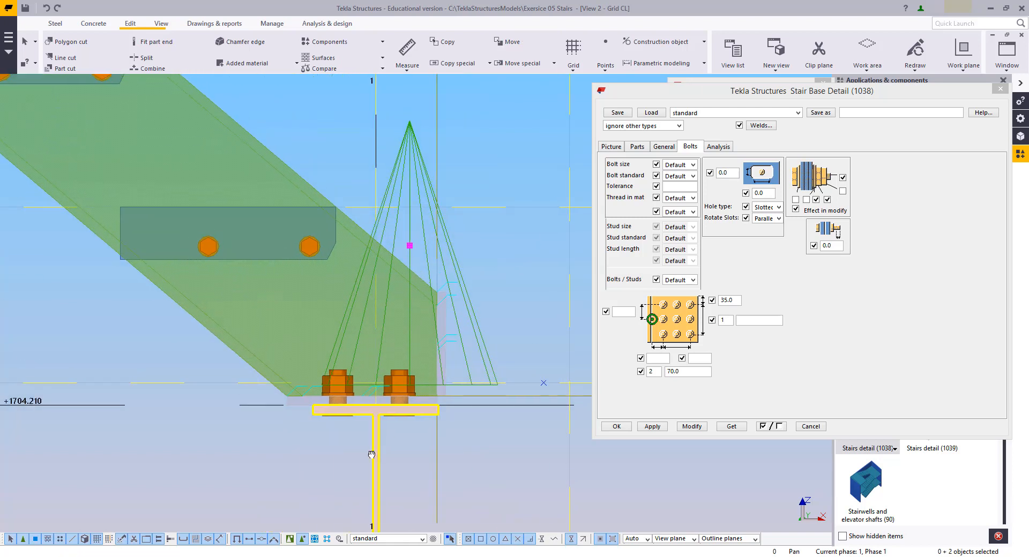
Step: Add one divided line point midway between the tops of the two base plate bolts
scroll(425, 403, up, 5)
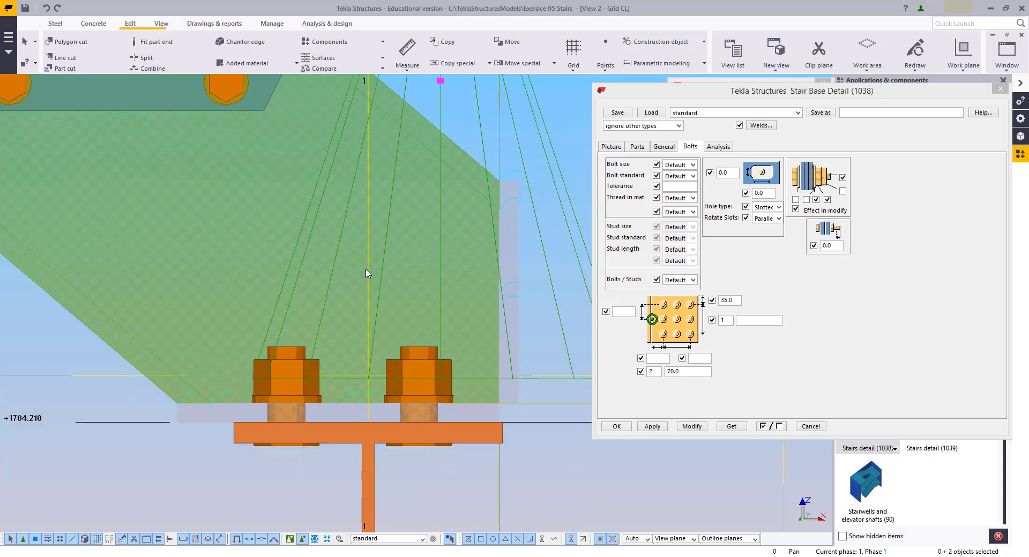
middle_drag(315, 329, 313, 328)
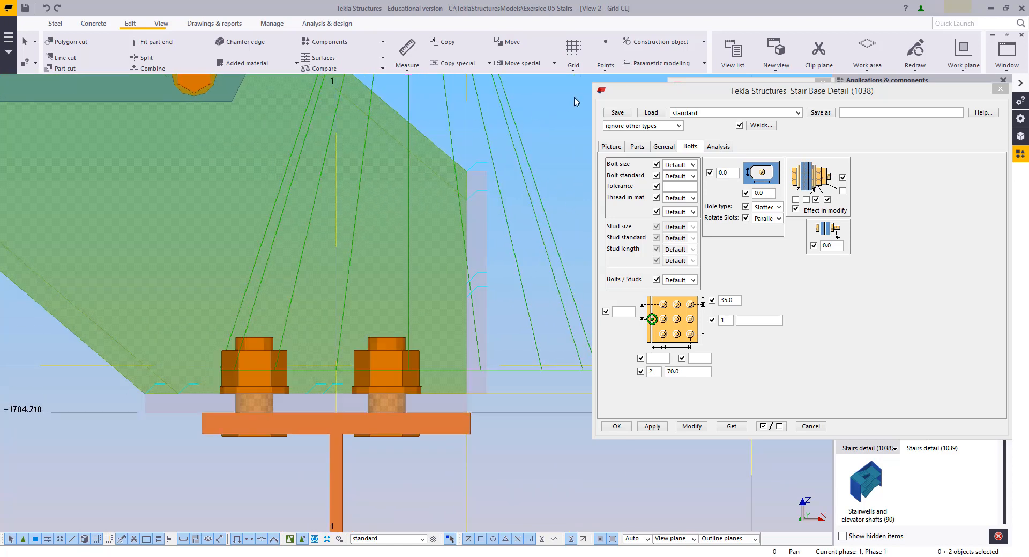
click(606, 53)
click(604, 88)
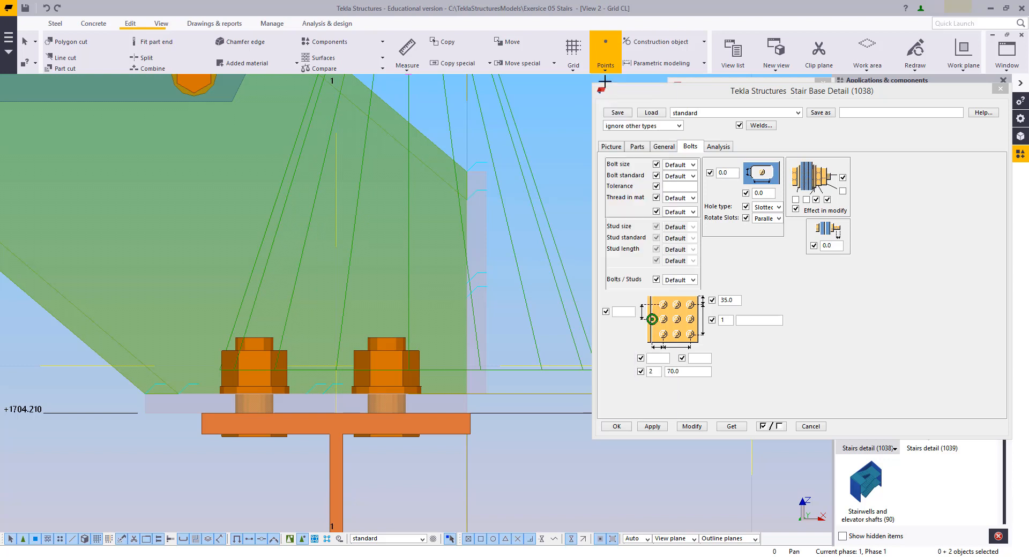
click(320, 338)
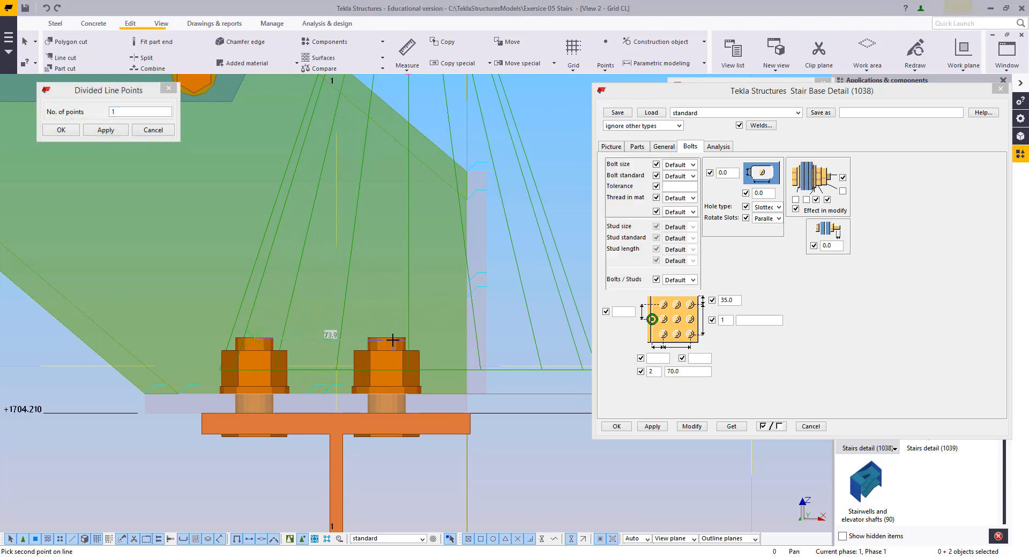
Step: Move the stringers' lower ends horizontally from the divided point between the bolts onto the support beam's centreline
right_click(295, 269)
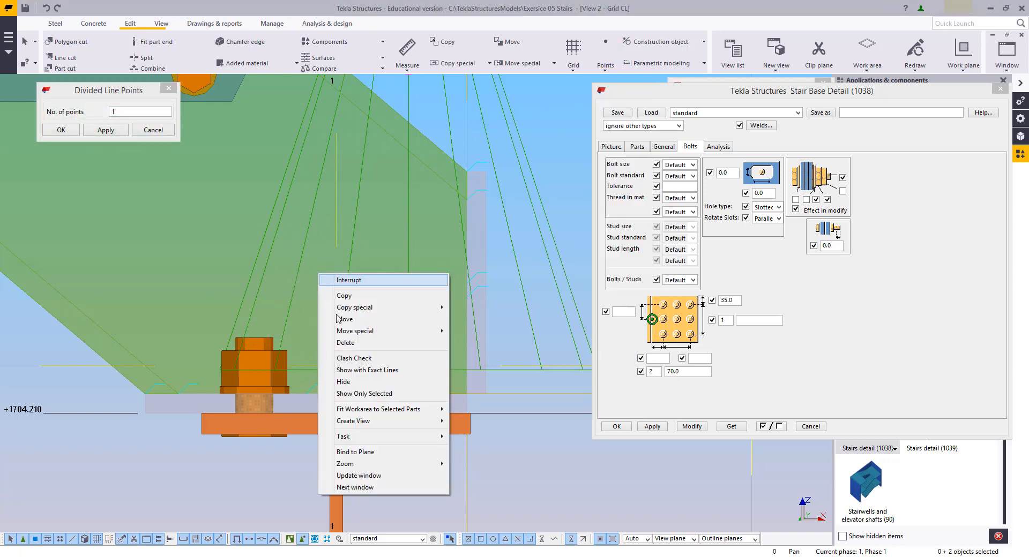
click(328, 319)
click(320, 337)
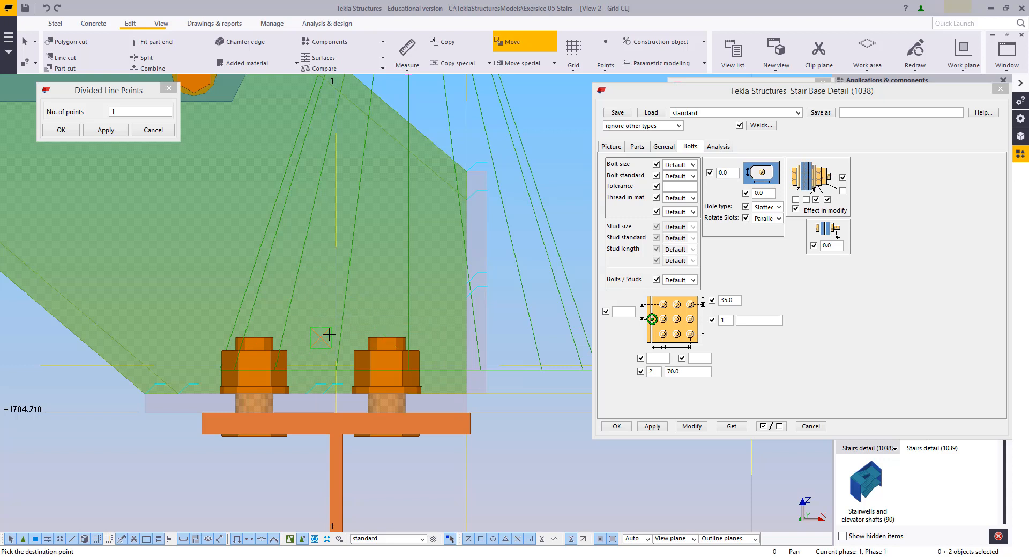
click(333, 337)
Step: Delete the divided line point between the two base plate bolts
middle_drag(349, 430, 391, 520)
scroll(391, 520, down, 3)
middle_drag(371, 477, 364, 427)
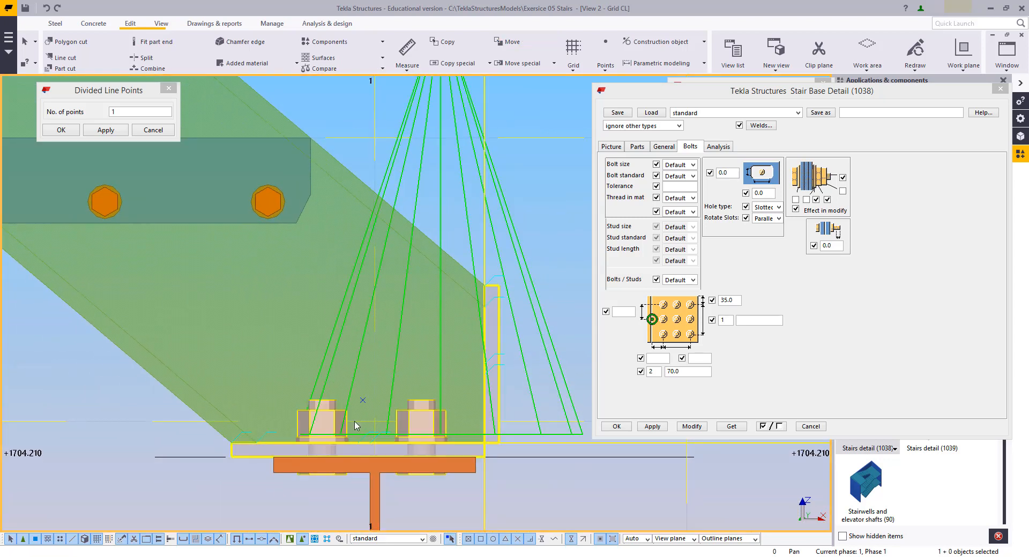
scroll(356, 426, up, 3)
click(355, 418)
drag(398, 412, 400, 418)
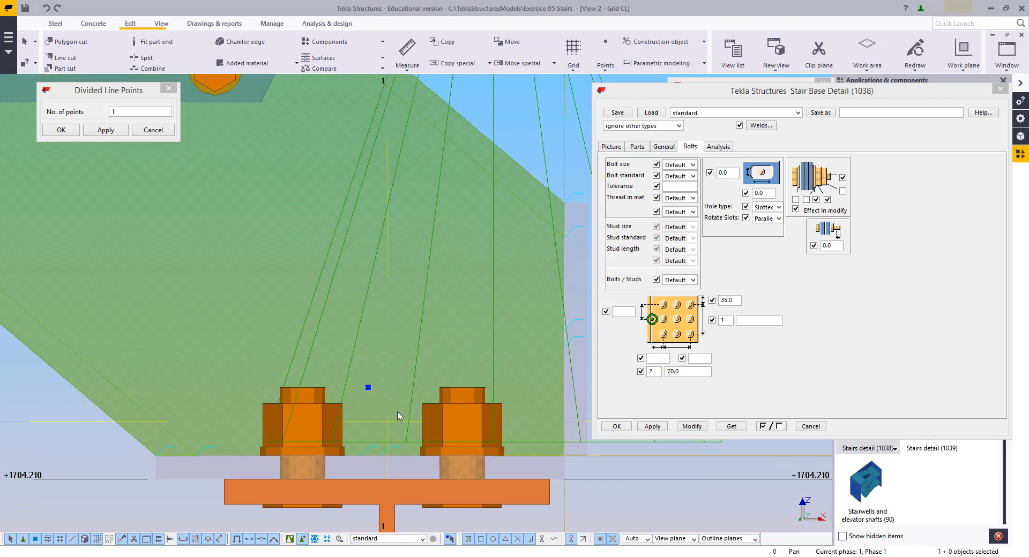
middle_drag(412, 422, 394, 394)
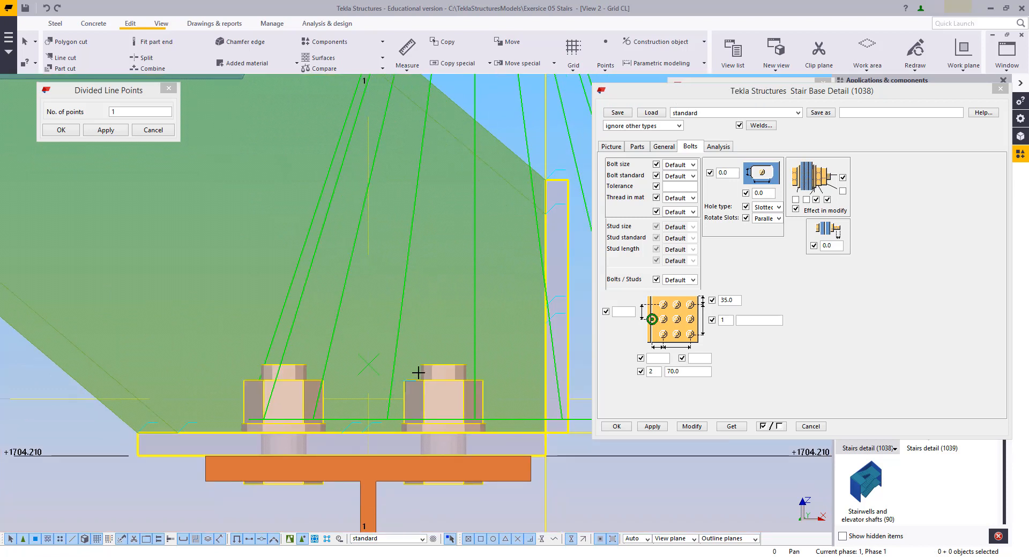
Step: Measure the horizontal distance from the outer base plate bolt's centre to the support beam's centreline
key(f)
click(442, 365)
click(367, 366)
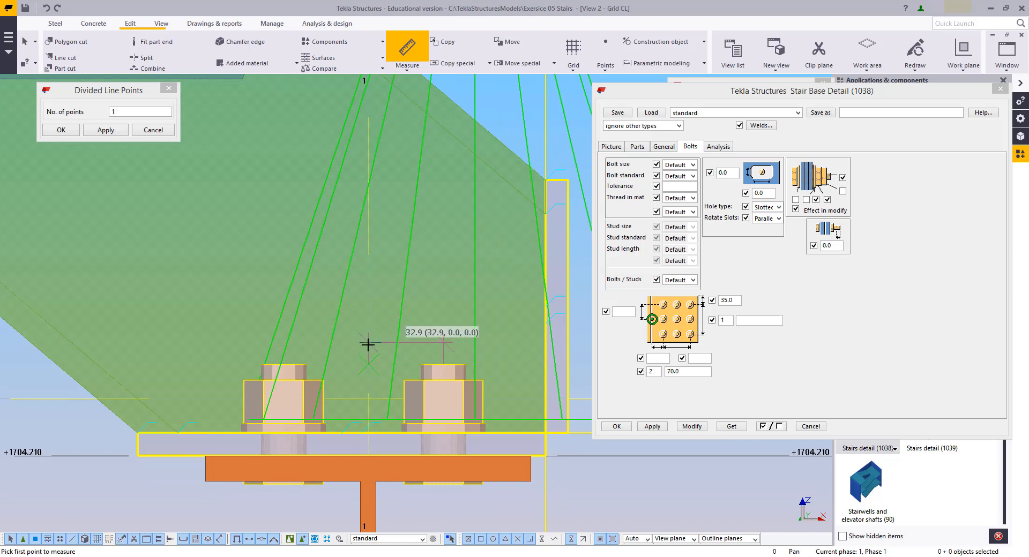
right_click(324, 304)
click(348, 311)
Step: Explode both stair base detail components at the stringers' lower ends
scroll(365, 405, down, 3)
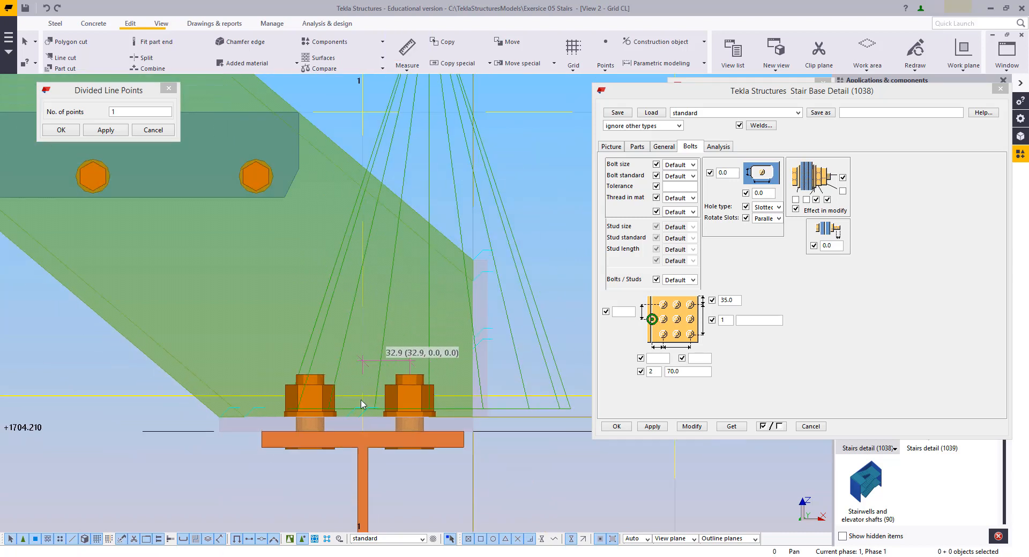
click(420, 98)
right_click(399, 120)
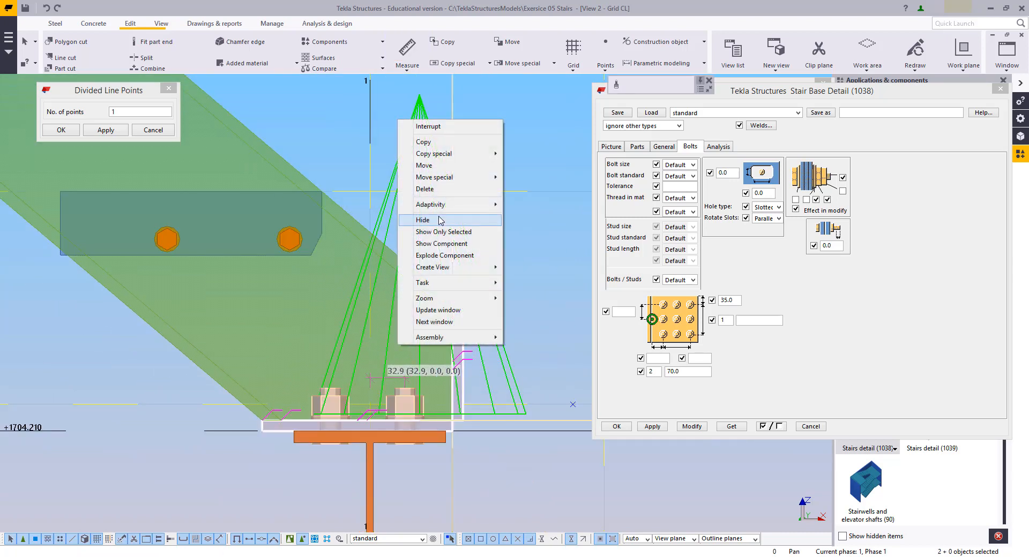
mouse_move(429, 178)
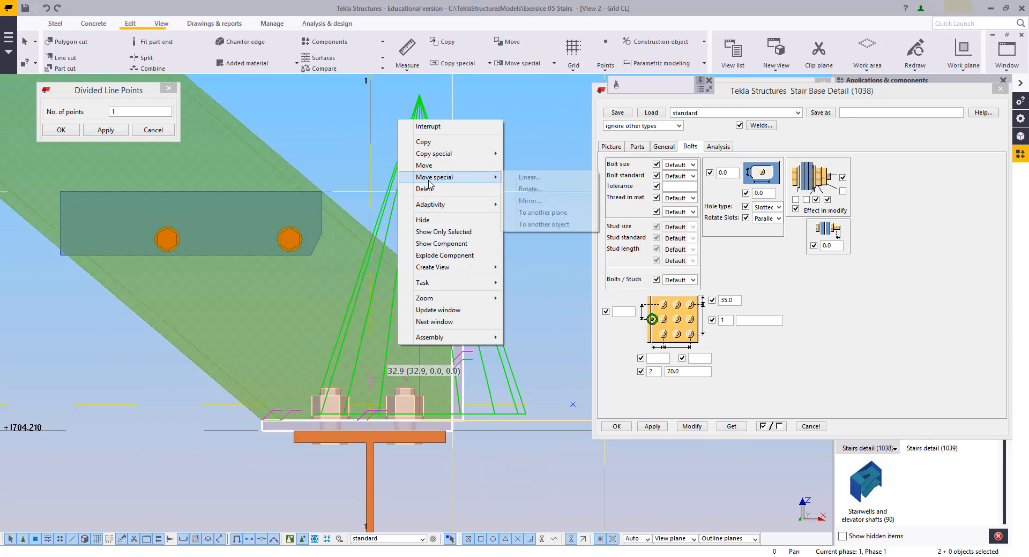
click(435, 255)
Step: Move both base plate bolt groups horizontally from their centre point onto the beam's centreline, and clear the temporary measurement from the view
scroll(405, 433, up, 5)
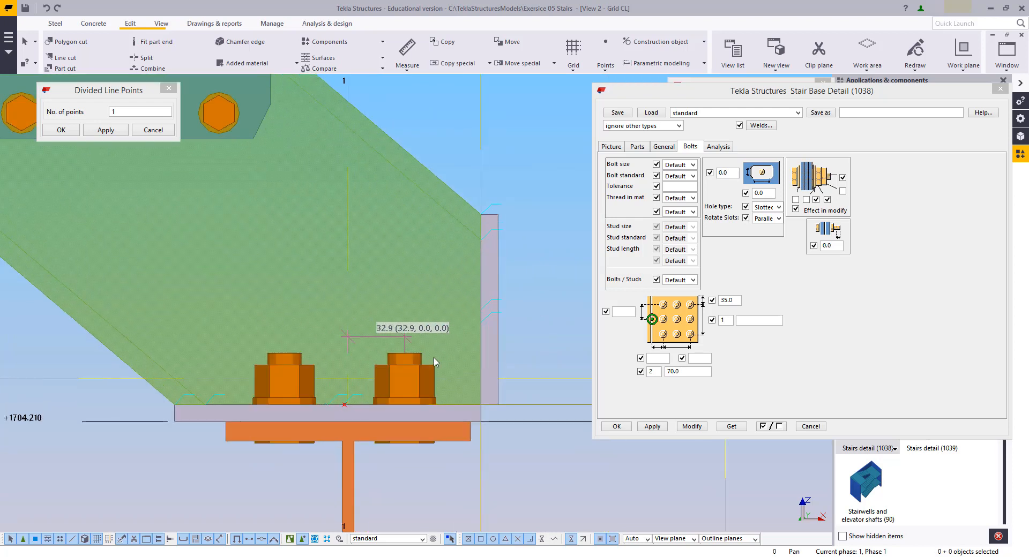
click(366, 371)
middle_drag(195, 343, 377, 245)
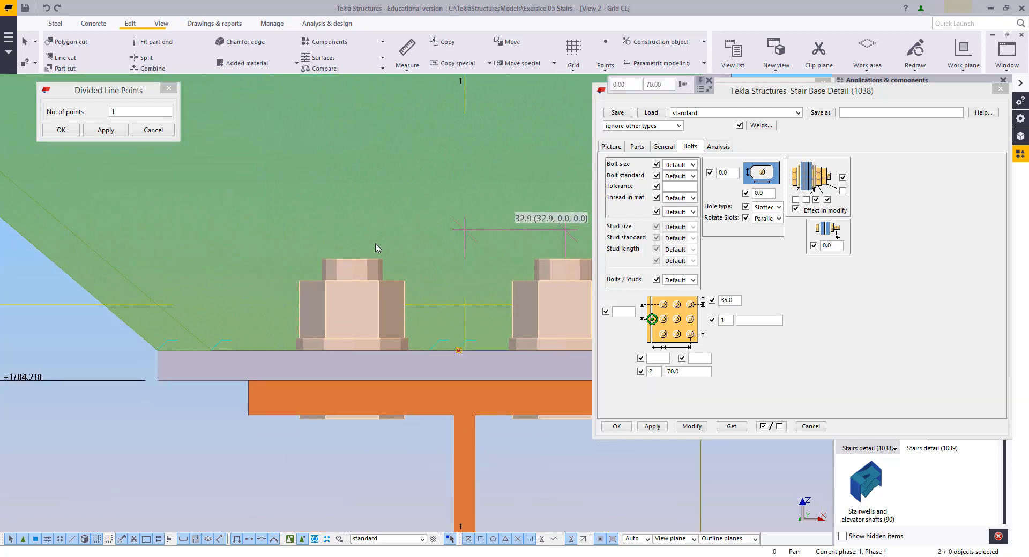
right_click(377, 245)
click(402, 290)
scroll(475, 393, up, 4)
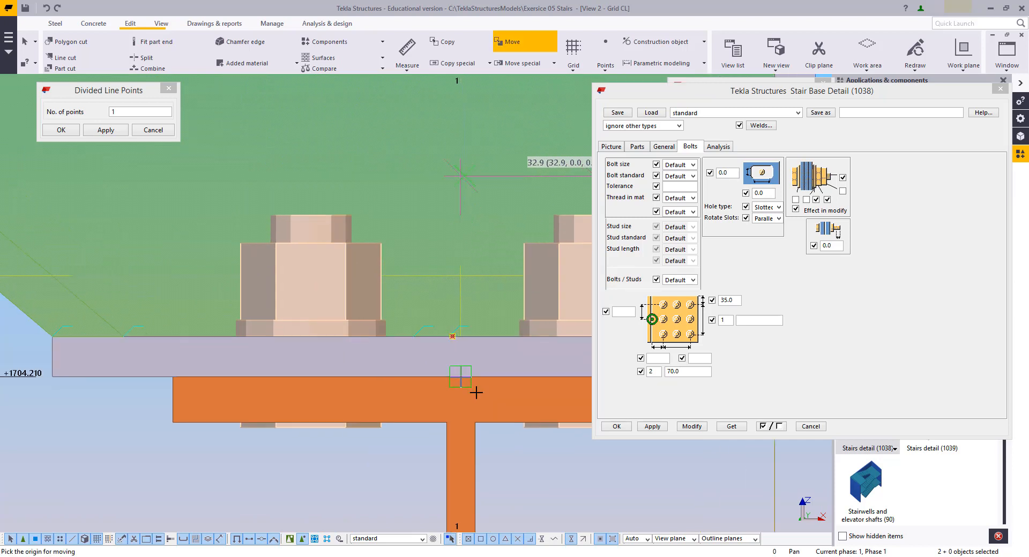
click(449, 321)
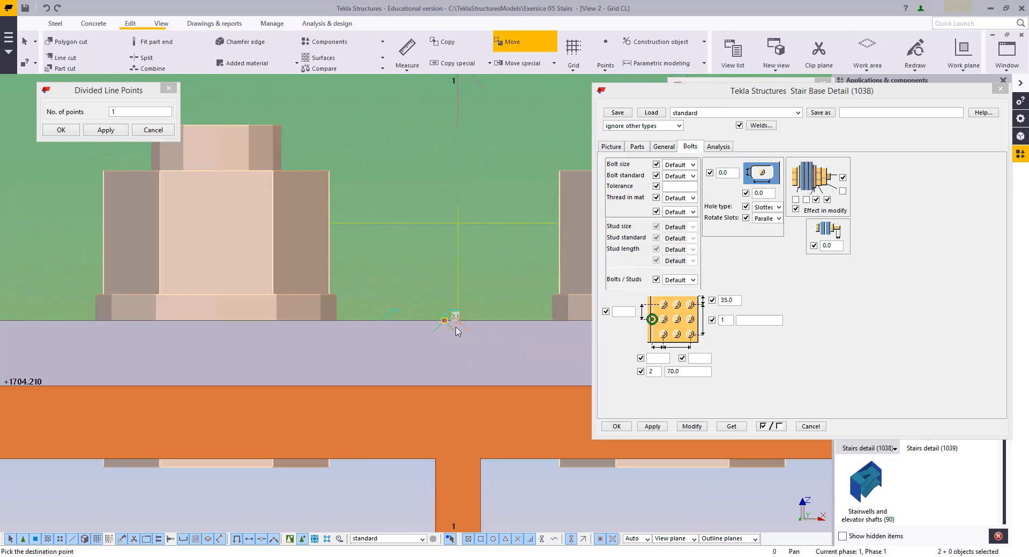
click(455, 328)
click(477, 288)
scroll(324, 433, down, 4)
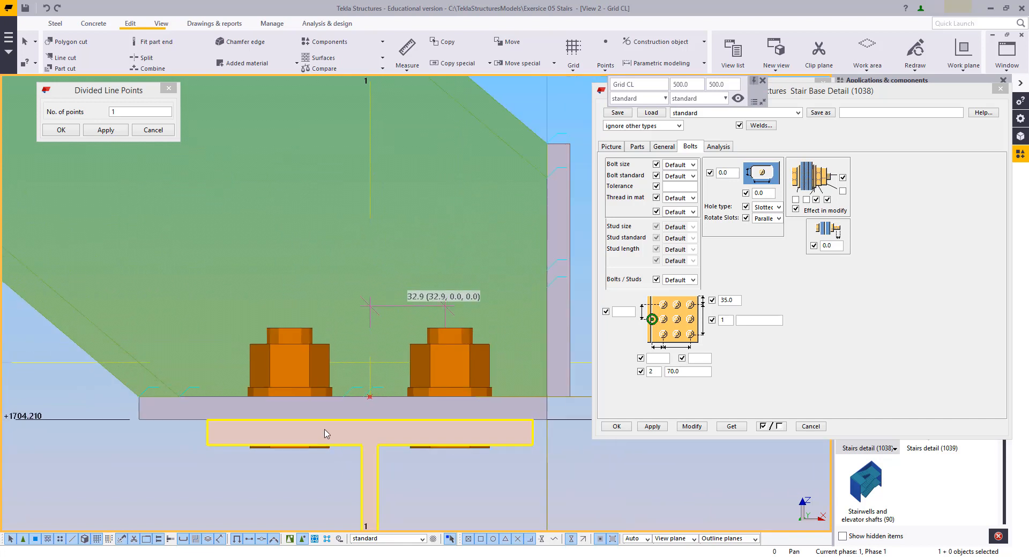
scroll(327, 434, down, 2)
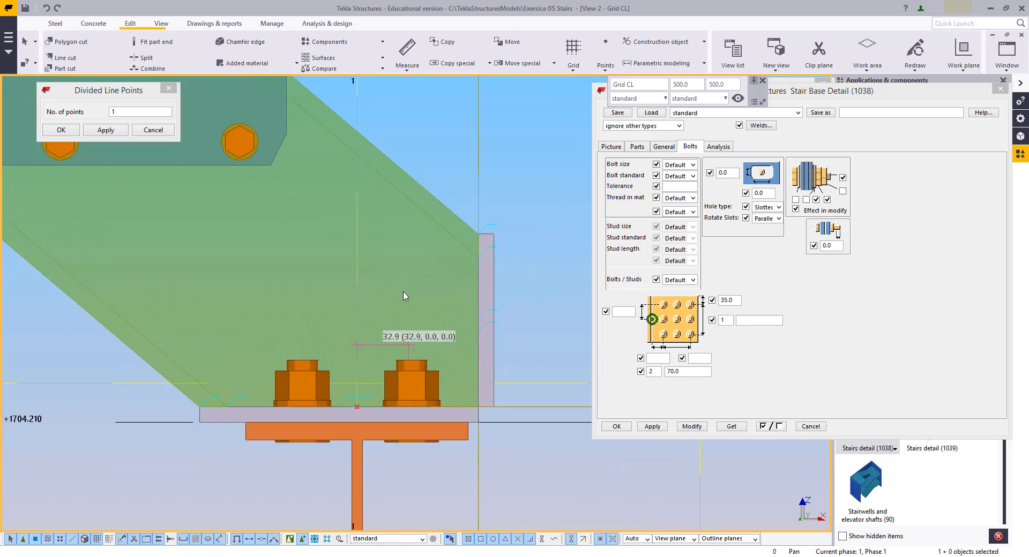
right_click(420, 277)
click(447, 336)
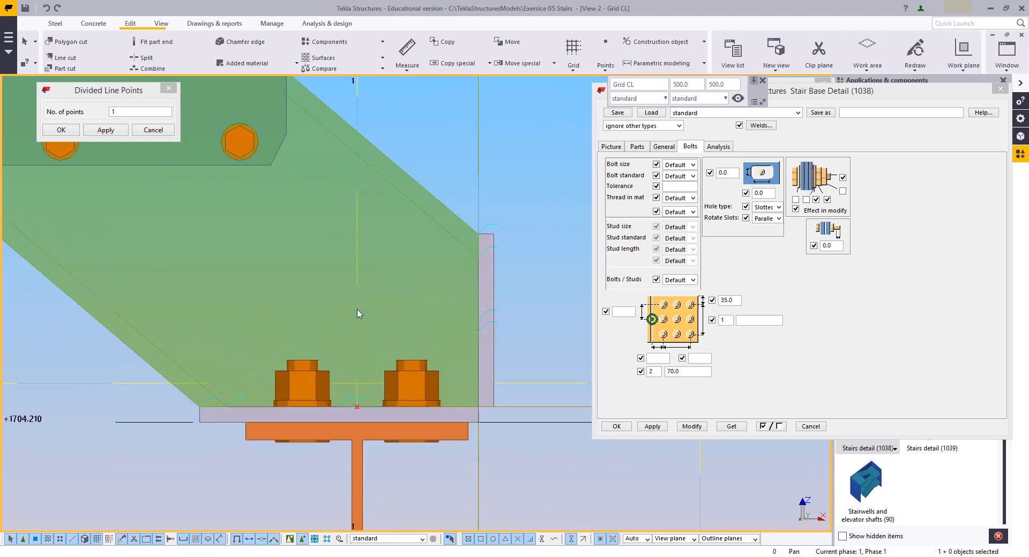
Step: Measure the horizontal distance from the stringer's vertical end to the grid line beyond it, and clear the measurement
scroll(358, 313, down, 4)
middle_drag(448, 276, 311, 293)
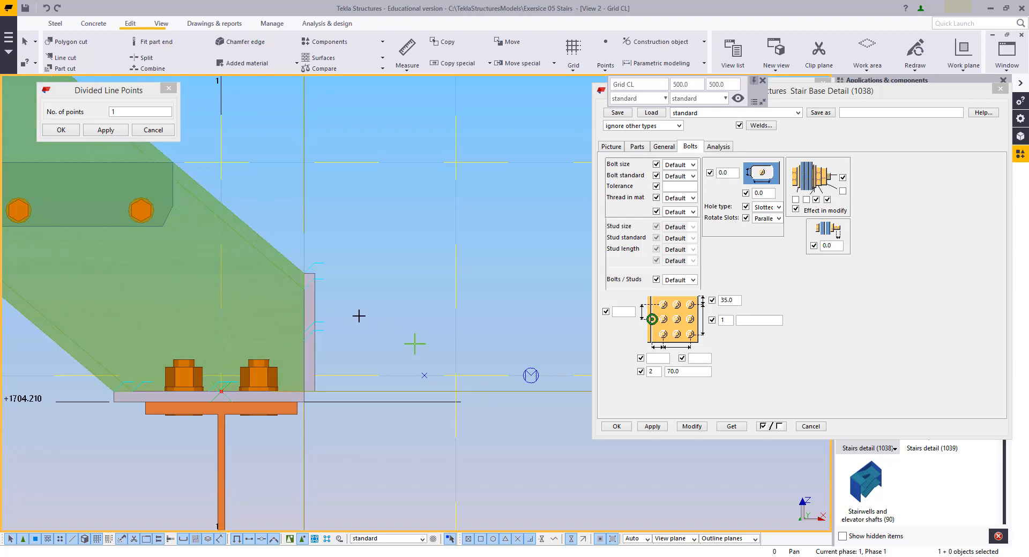
key(f)
click(453, 378)
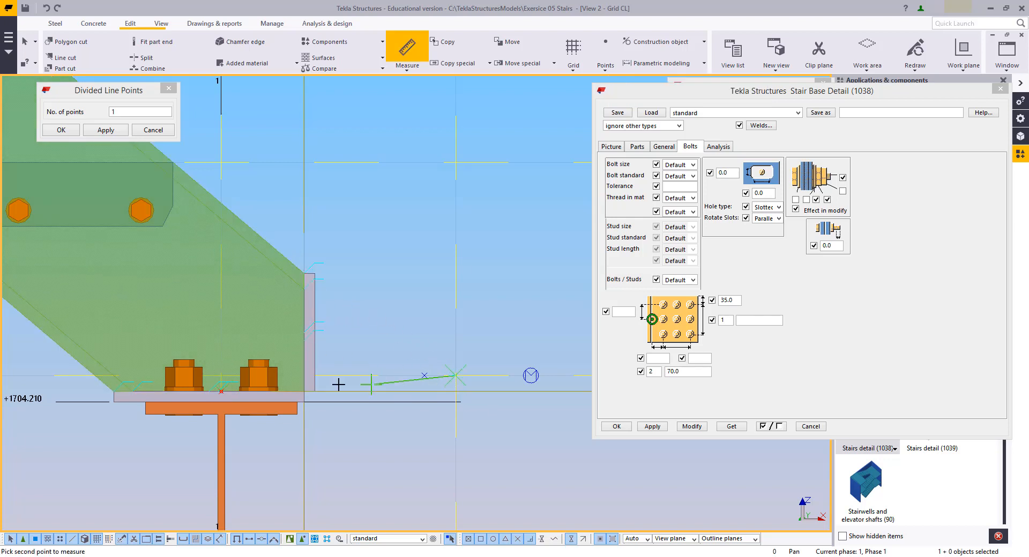
click(303, 375)
click(340, 265)
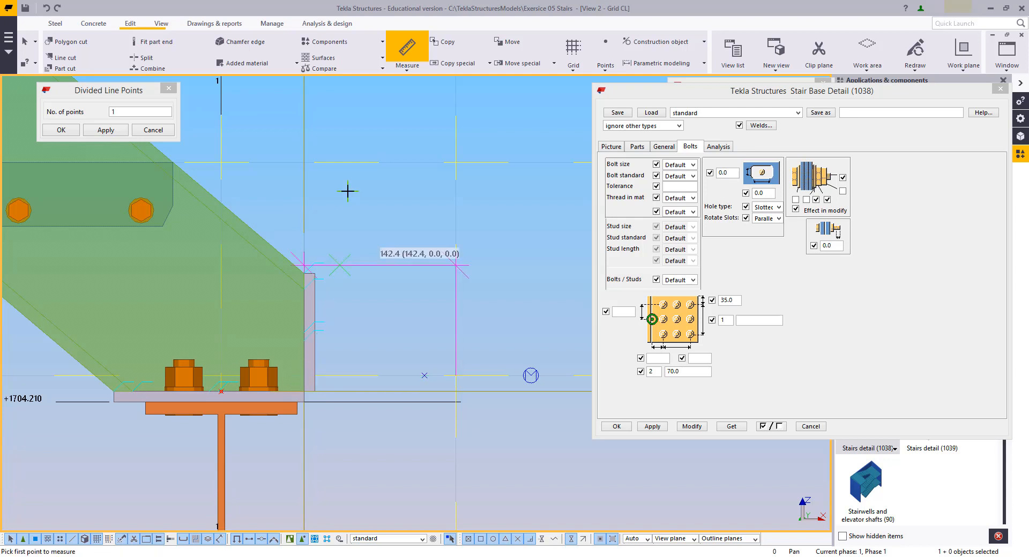
key(Escape)
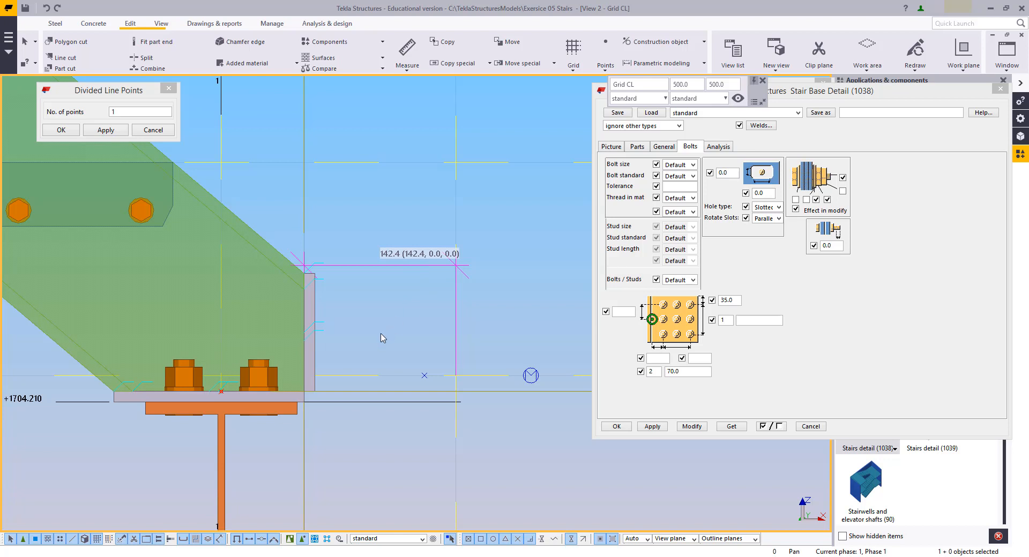
right_click(374, 314)
click(407, 374)
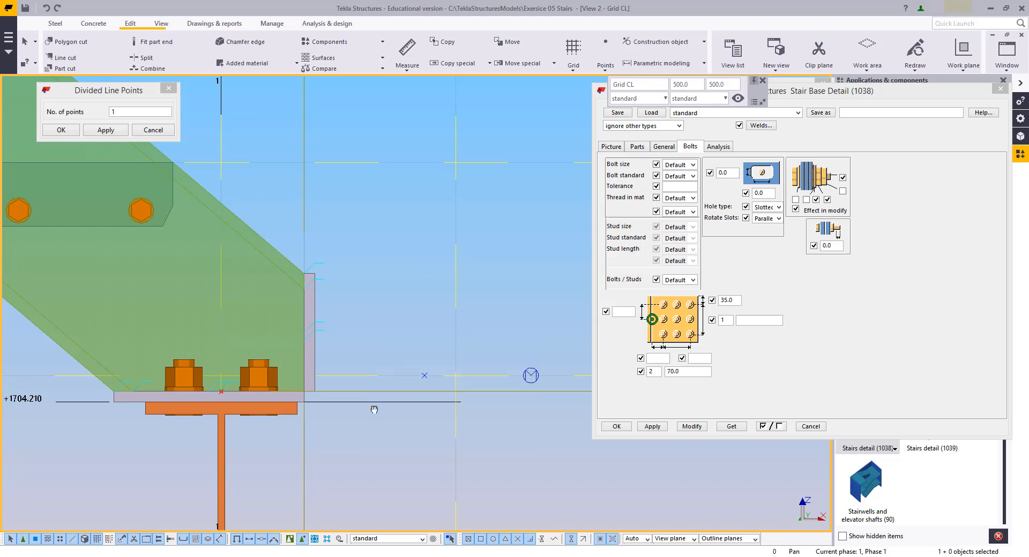
mouse_move(374, 410)
middle_down()
mouse_move(452, 411)
mouse_move(372, 416)
middle_up()
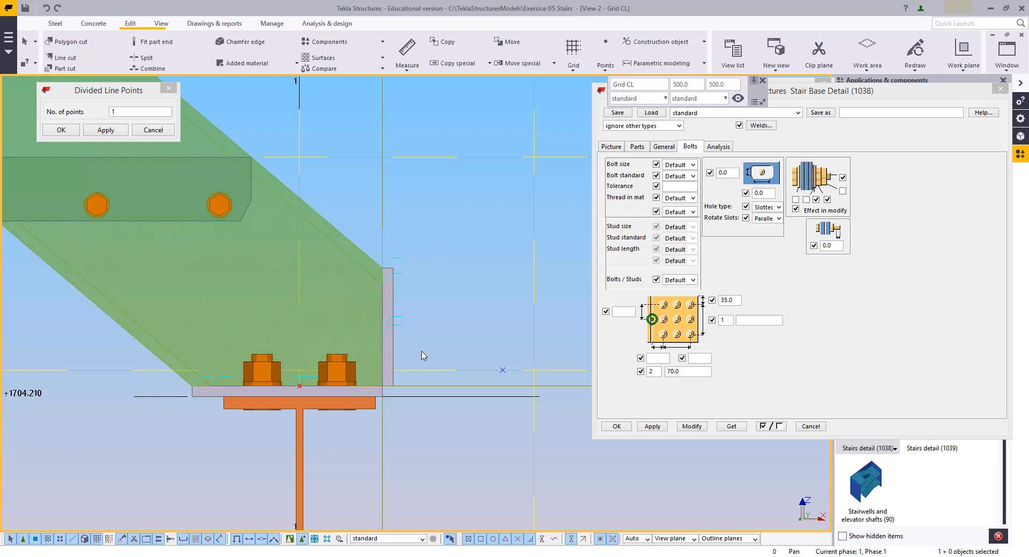
scroll(454, 298, up, 3)
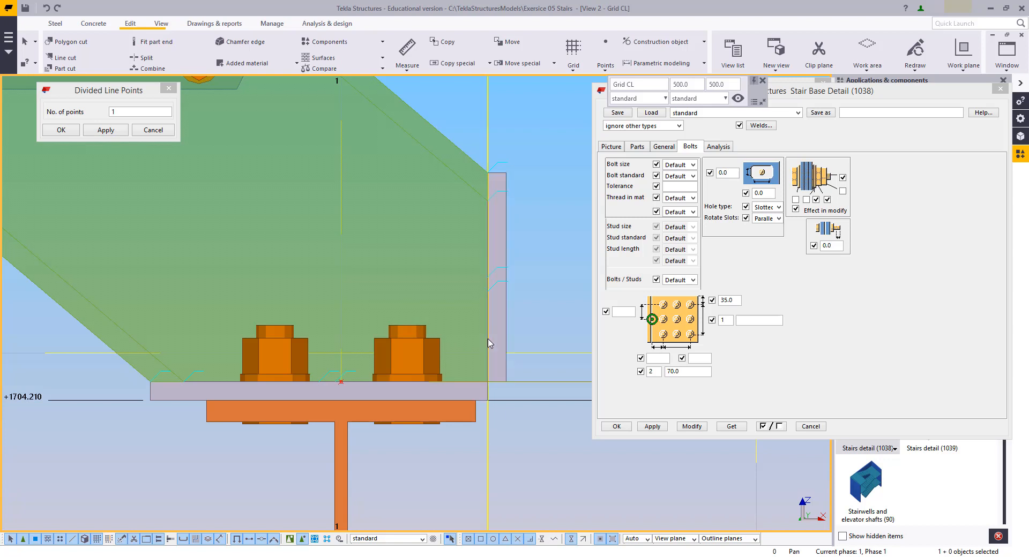
scroll(458, 404, down, 3)
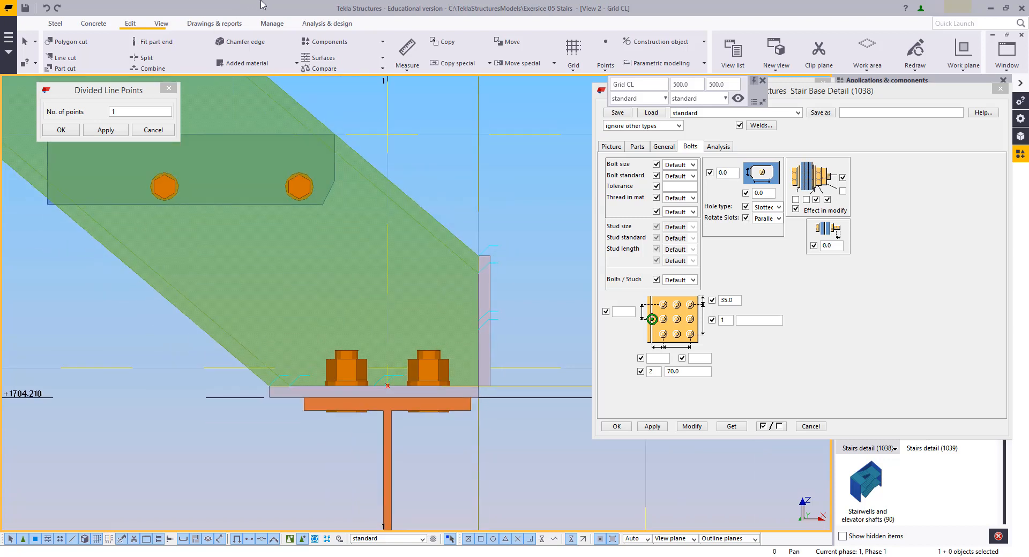
Step: Switch to View 1 - Isometric View, turn it to plan projection, and show the component parts as transparent
click(1006, 53)
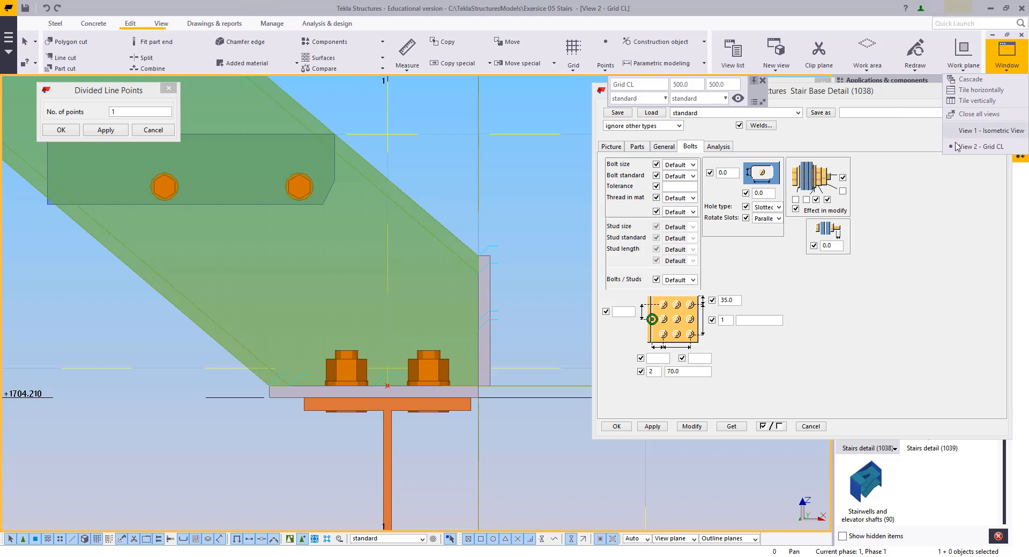
click(976, 135)
middle_drag(328, 322, 312, 385)
scroll(438, 406, up, 5)
scroll(330, 377, down, 6)
key(ctrl+p)
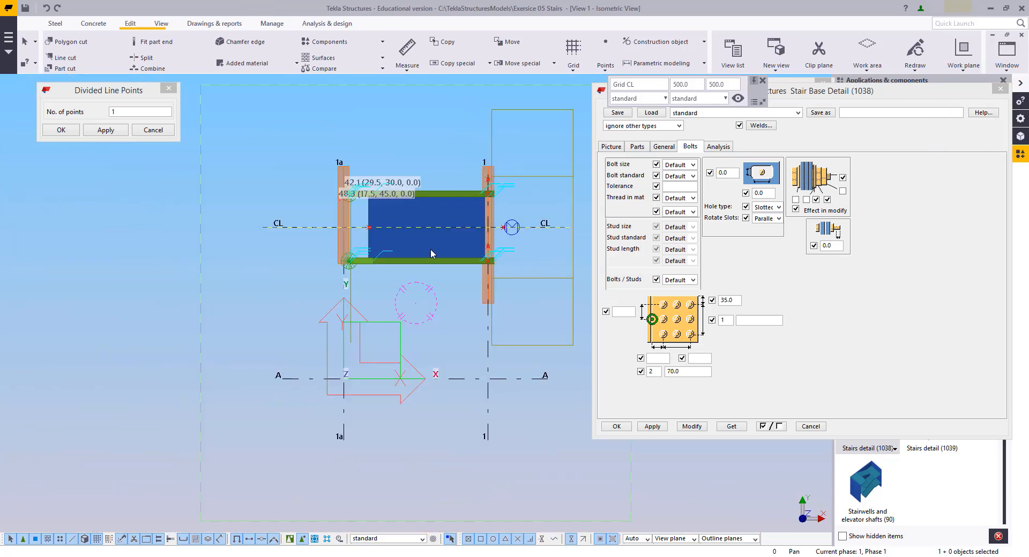
middle_drag(431, 249, 431, 320)
scroll(406, 258, up, 4)
middle_drag(460, 270, 313, 277)
scroll(472, 306, up, 2)
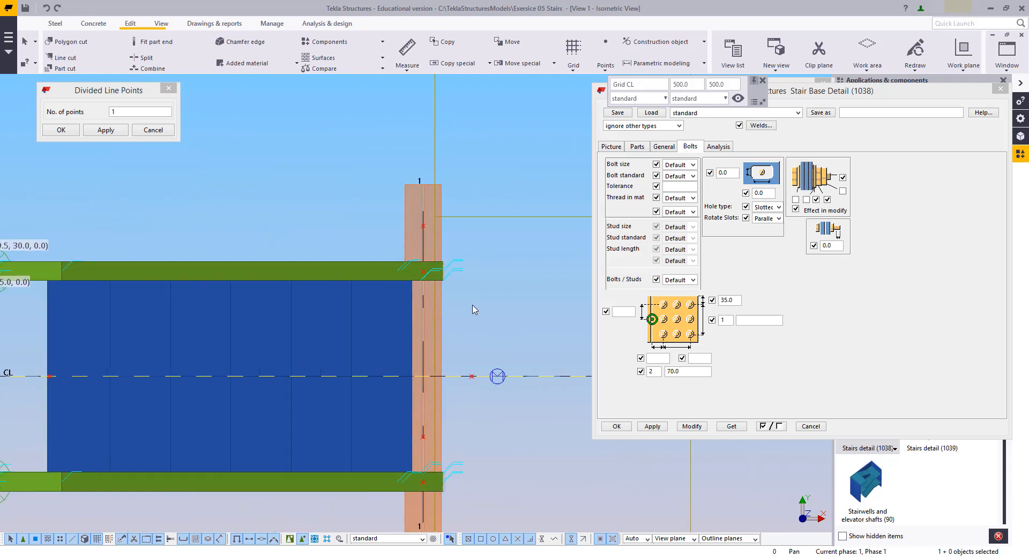
key(shift+2)
scroll(410, 309, up, 3)
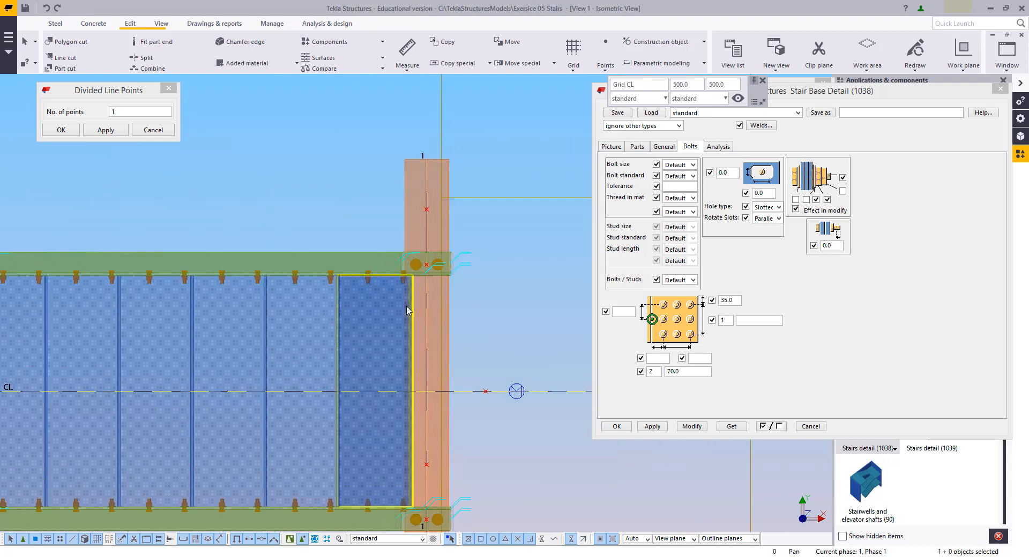
Step: Move one stringer's base plate bolts across the beam flange, away from the treads towards the stringer's outer edge
middle_drag(471, 221, 422, 256)
scroll(423, 253, up, 3)
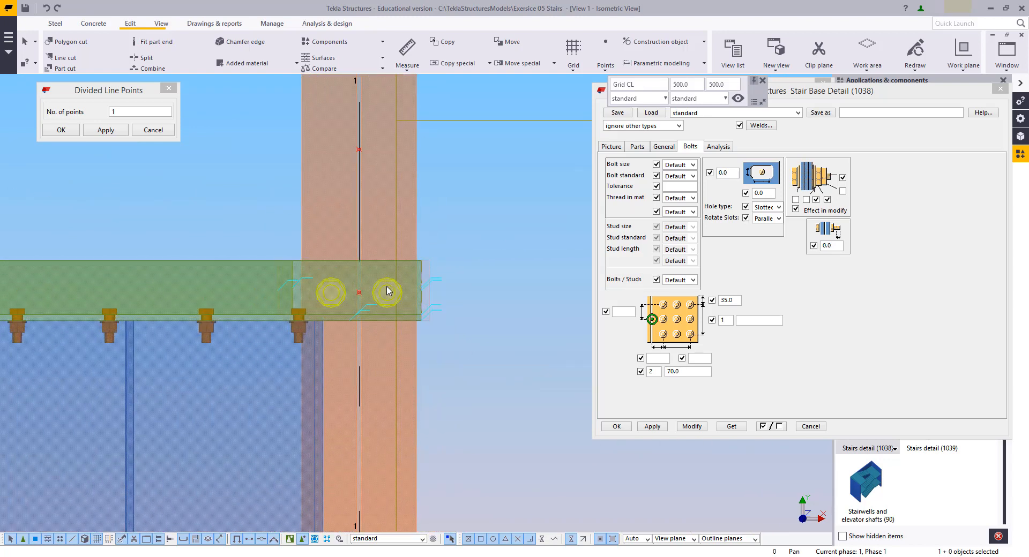
middle_drag(380, 298, 431, 287)
scroll(435, 289, up, 2)
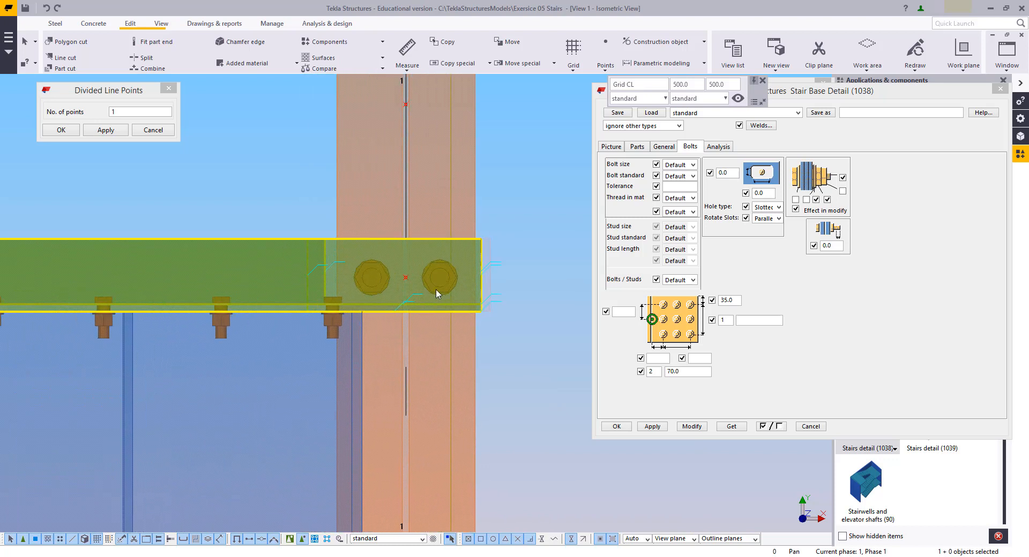
right_click(429, 178)
click(466, 258)
scroll(416, 278, up, 1)
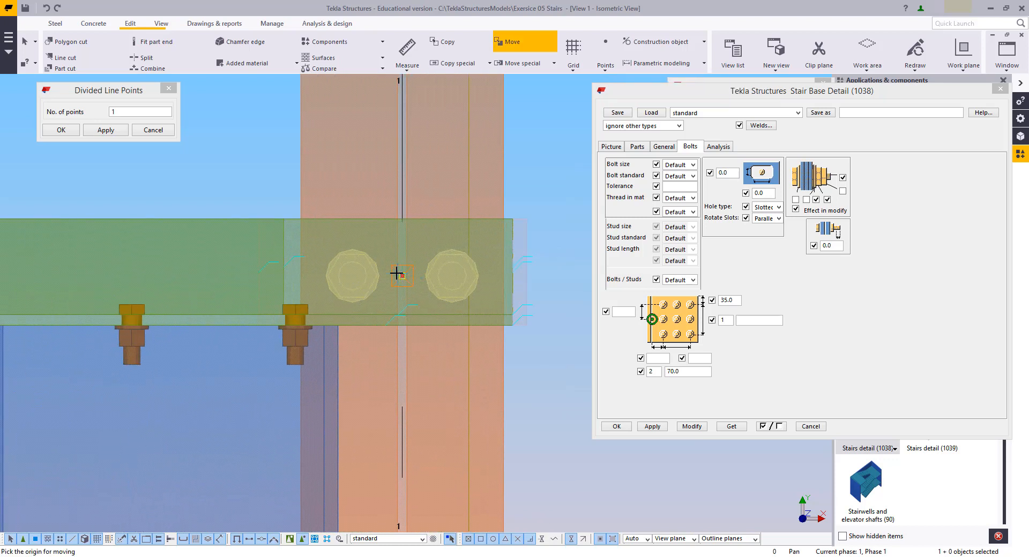
click(400, 274)
scroll(399, 225, up, 2)
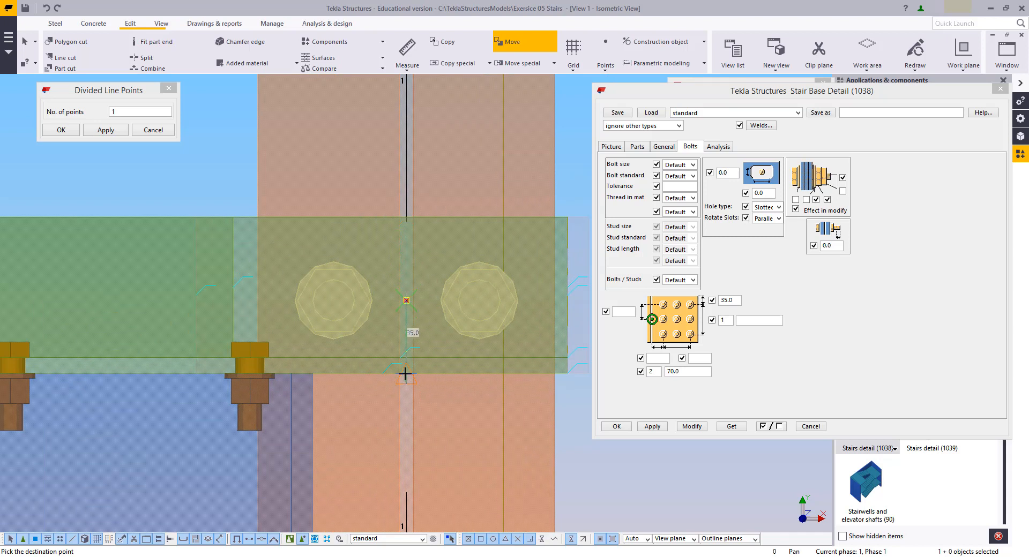
click(407, 217)
right_click(328, 168)
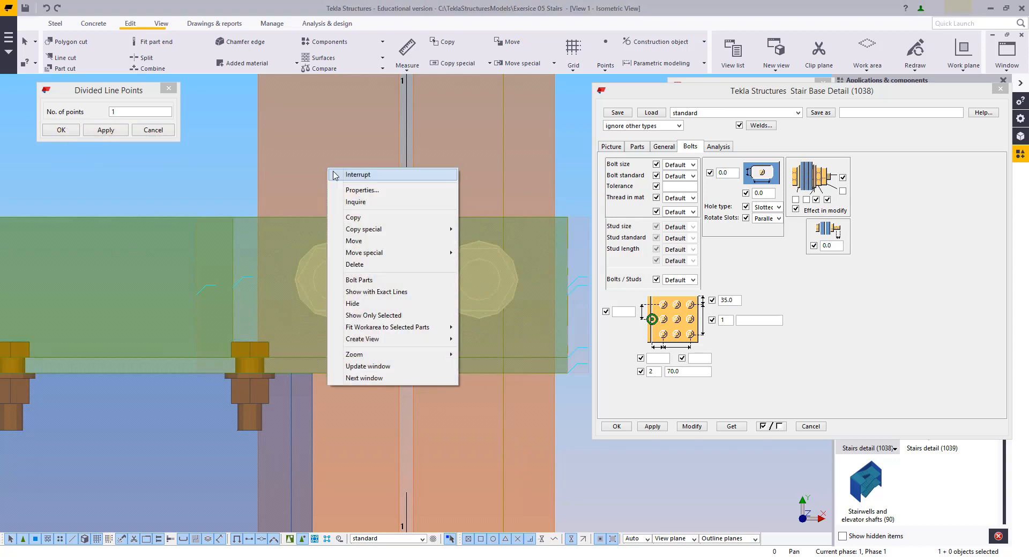
click(338, 170)
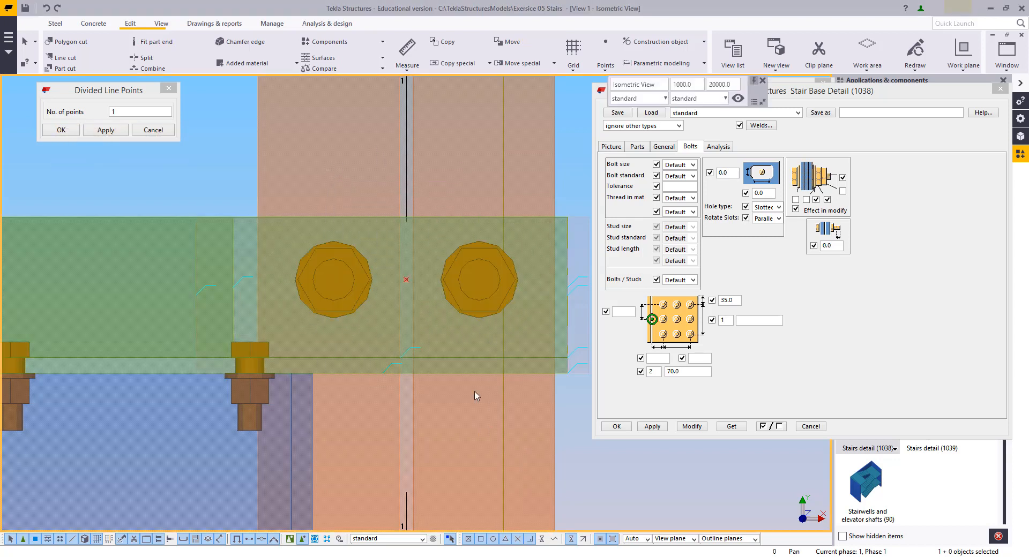
Step: Move the other stringer's base plate bolt group 5 mm across the beam flange, away from the treads towards the stringer's outer edge
scroll(455, 430, down, 2)
middle_drag(451, 416, 388, 344)
scroll(388, 345, down, 2)
middle_drag(408, 512, 451, 148)
scroll(437, 347, up, 5)
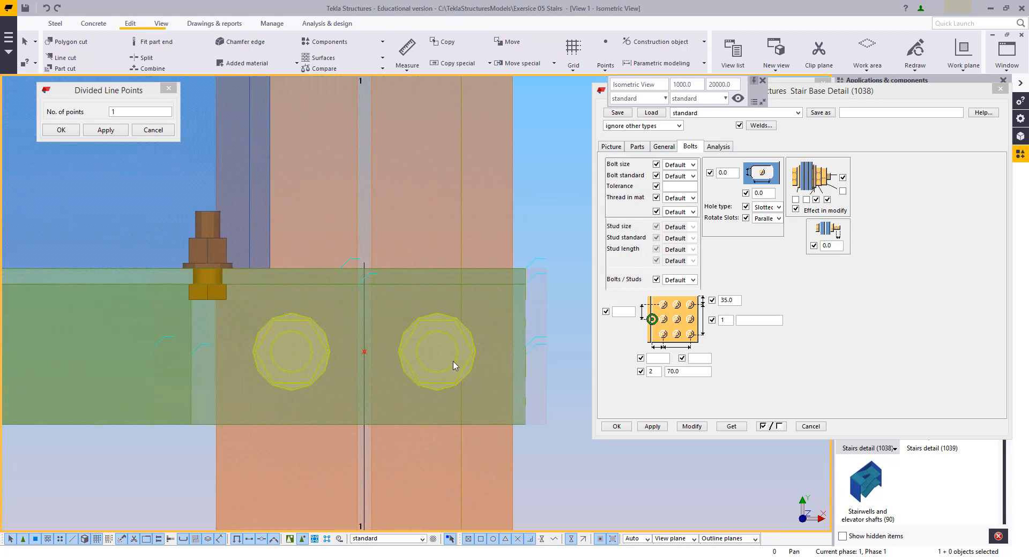
middle_drag(442, 363, 412, 335)
right_click(394, 314)
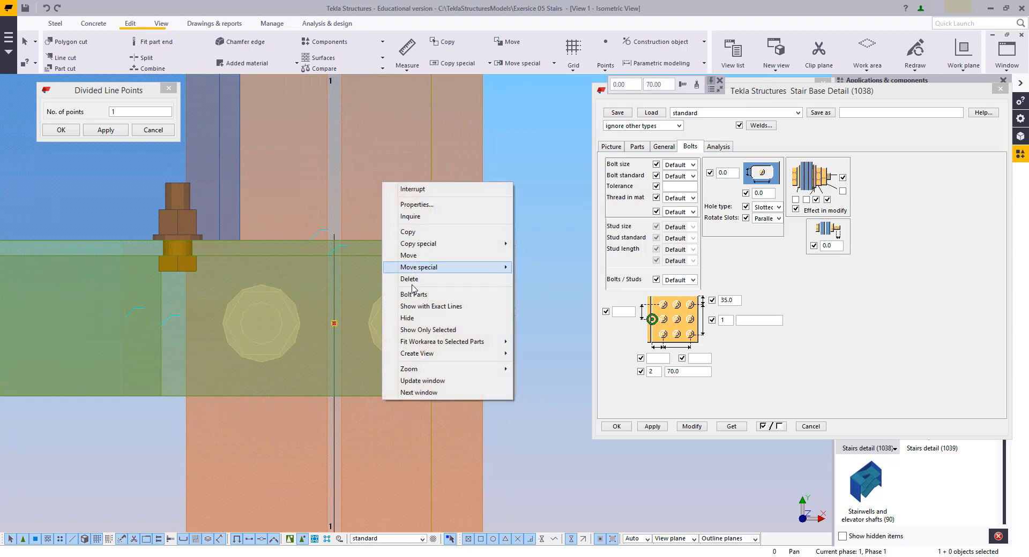
click(407, 263)
click(406, 321)
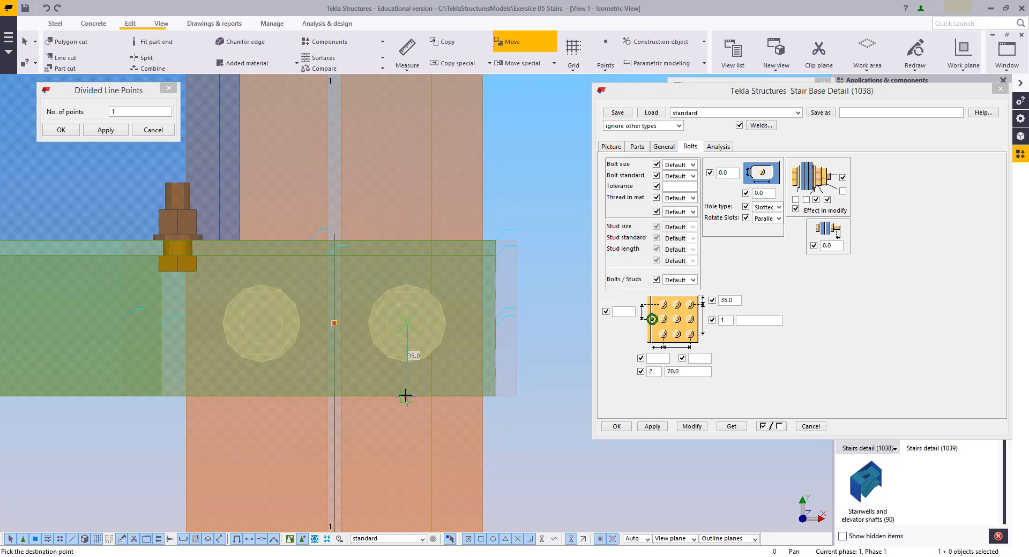
text(5)
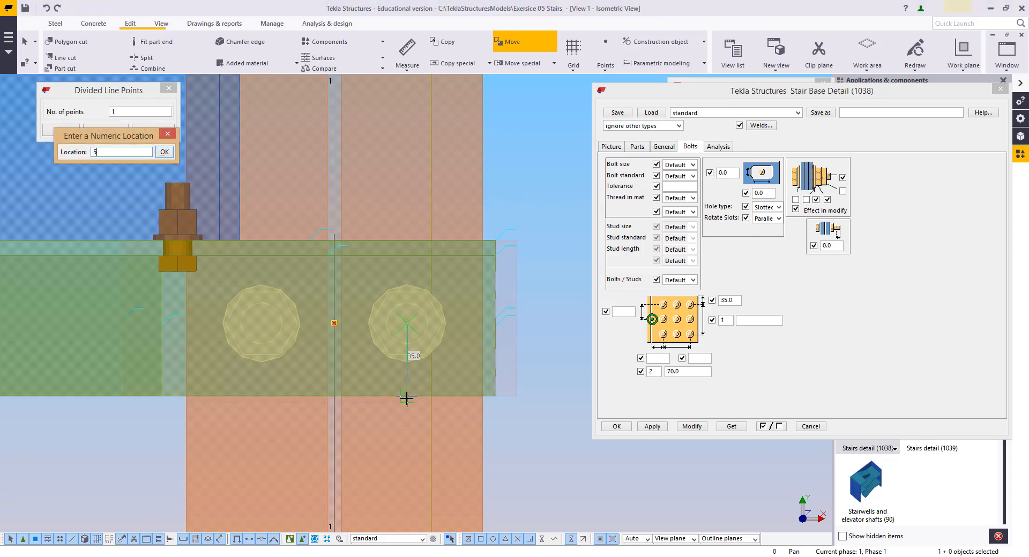
key(Return)
right_click(392, 276)
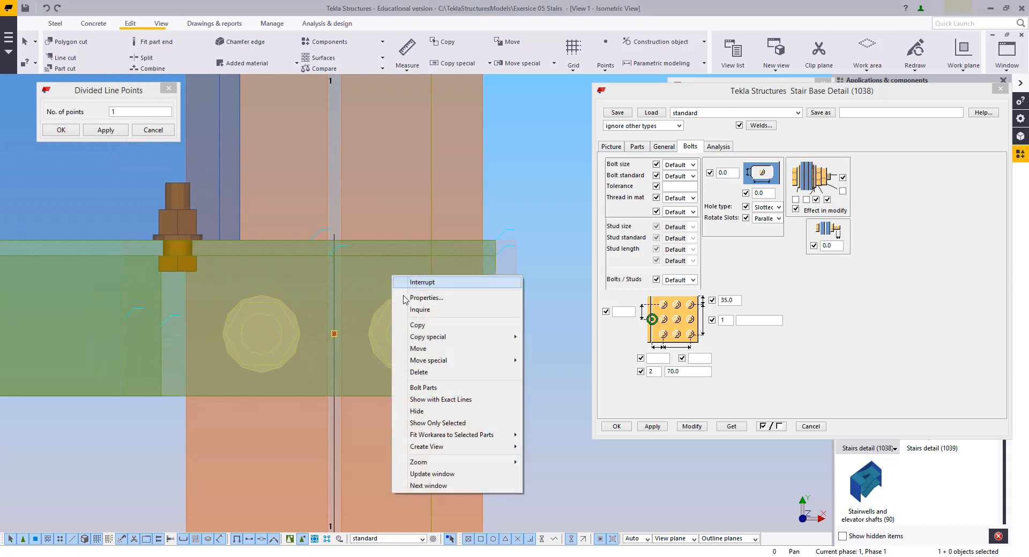
click(418, 349)
click(407, 333)
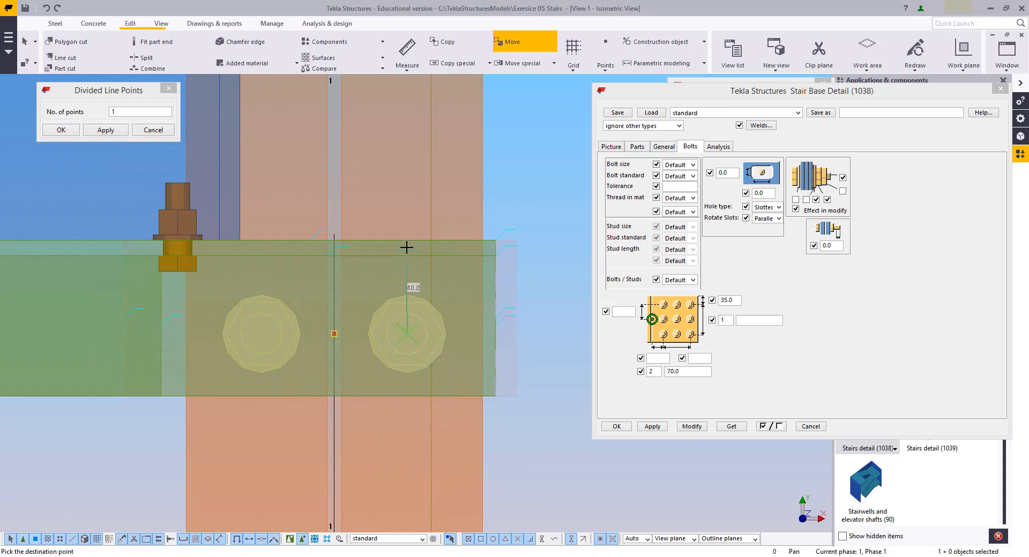
right_click(395, 195)
click(405, 209)
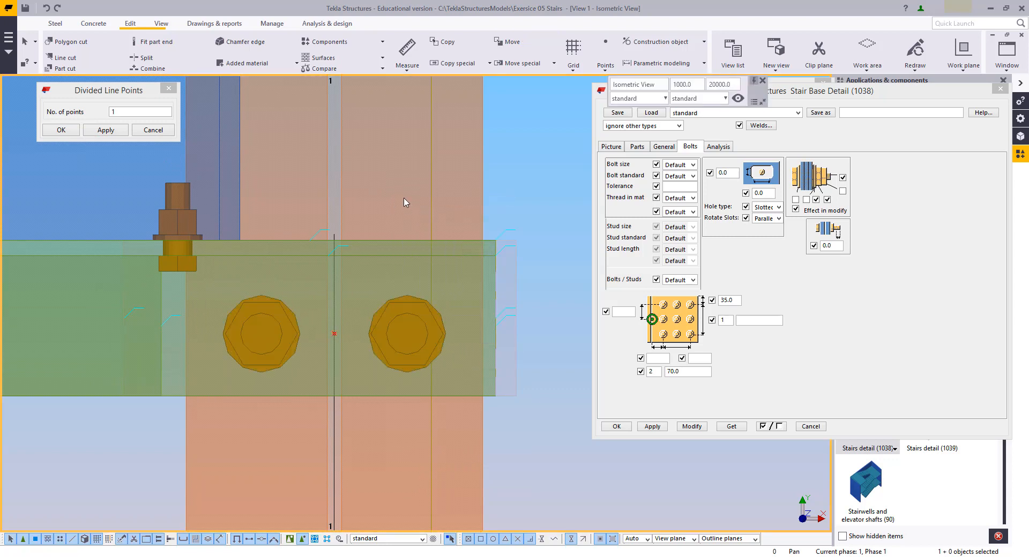
Step: Compare the base plate bolt positions on both stringers and close the Stair Base Detail properties without applying changes
scroll(374, 292, down, 3)
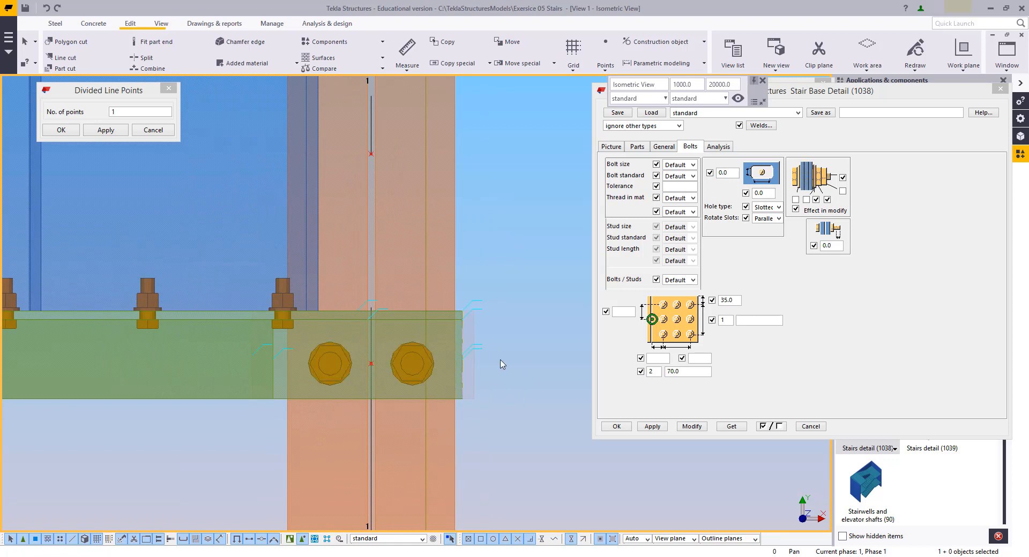
middle_drag(432, 369, 436, 385)
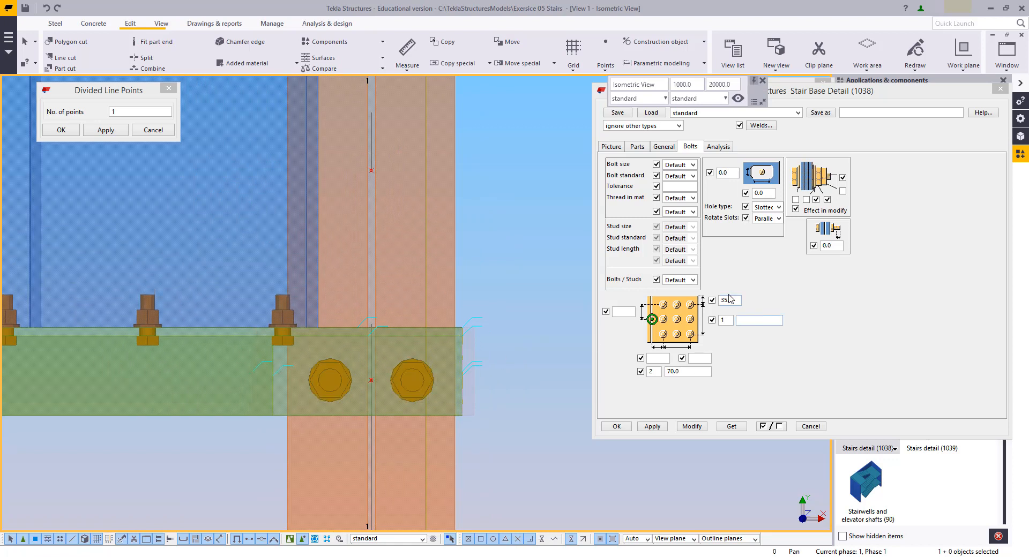
double_click(728, 299)
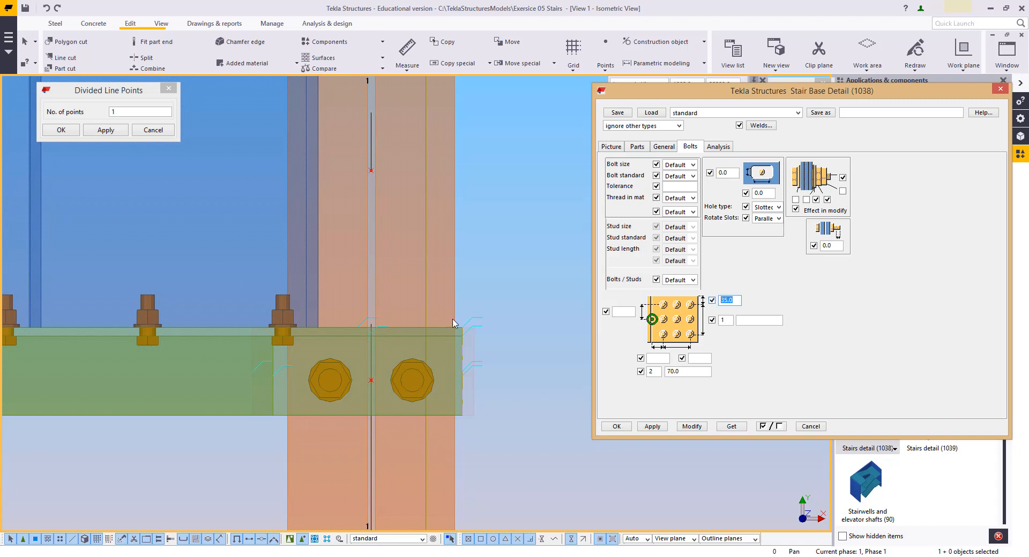
scroll(404, 376, down, 5)
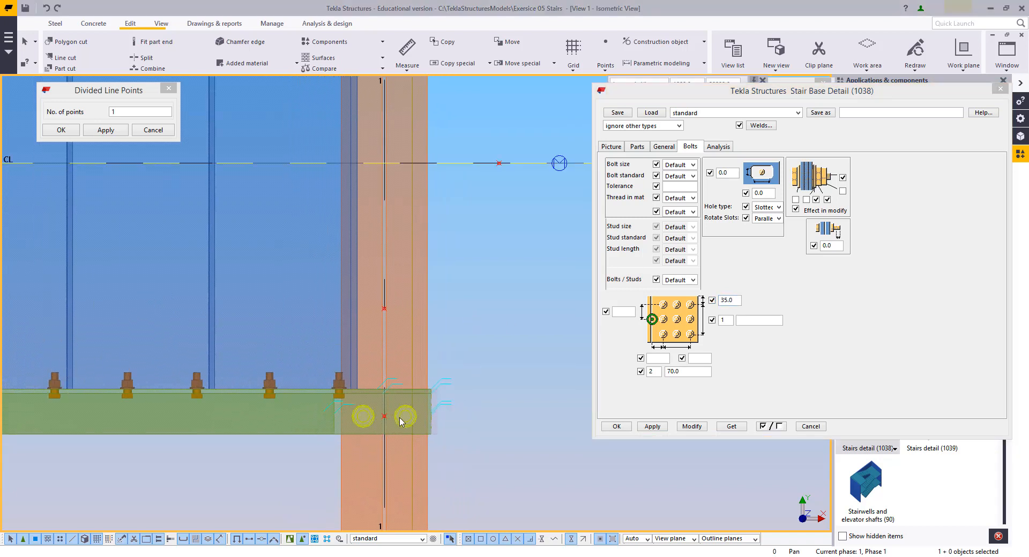
scroll(387, 328, down, 5)
scroll(375, 221, up, 3)
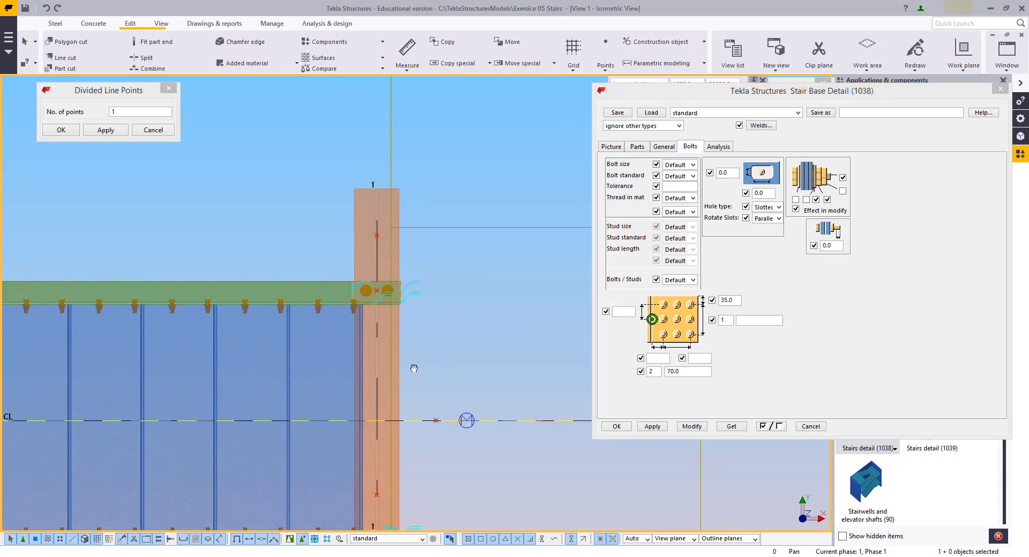
middle_drag(414, 368, 421, 285)
scroll(391, 231, up, 2)
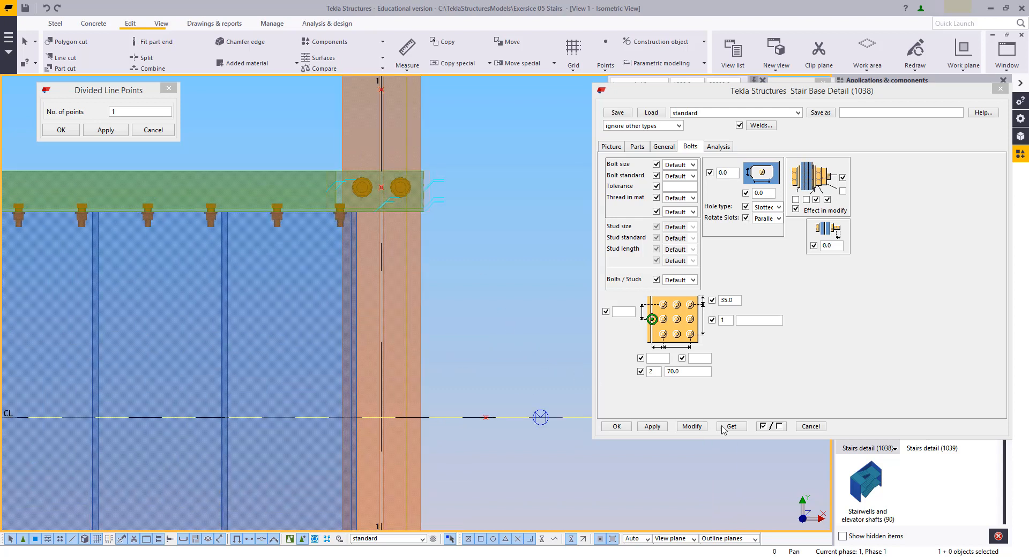
click(821, 427)
Step: Redefine the bolted parts of the near stringer's base plate bolts so they connect the base plate to the support beam's flange
scroll(585, 317, down, 5)
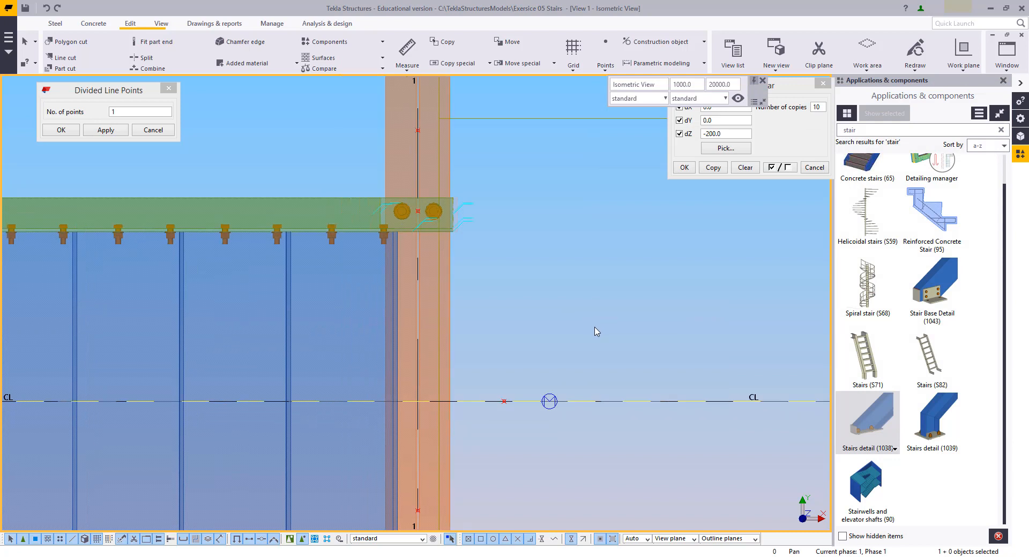
ctrl+middle_drag(542, 428, 461, 327)
middle_drag(530, 404, 491, 172)
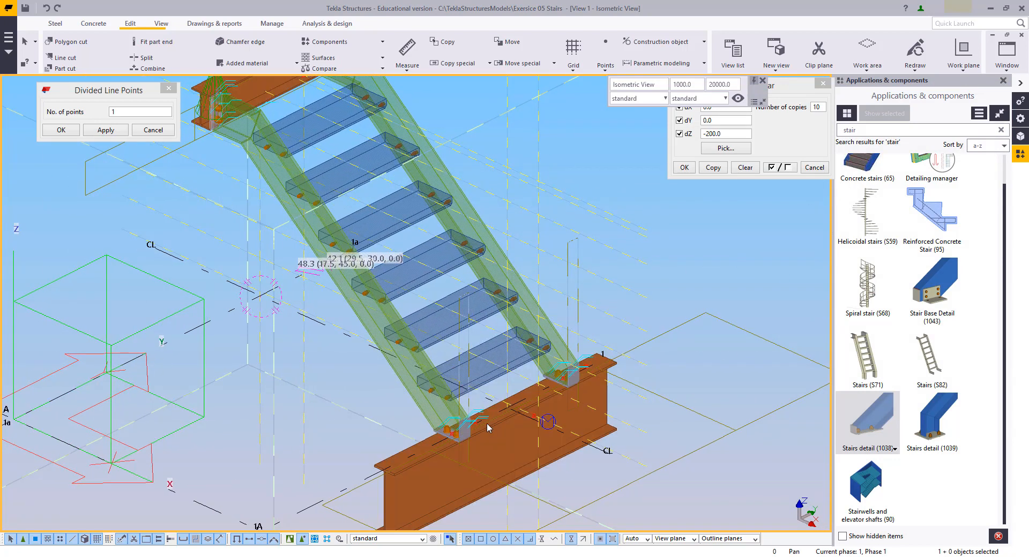
scroll(431, 395, up, 5)
scroll(429, 394, up, 5)
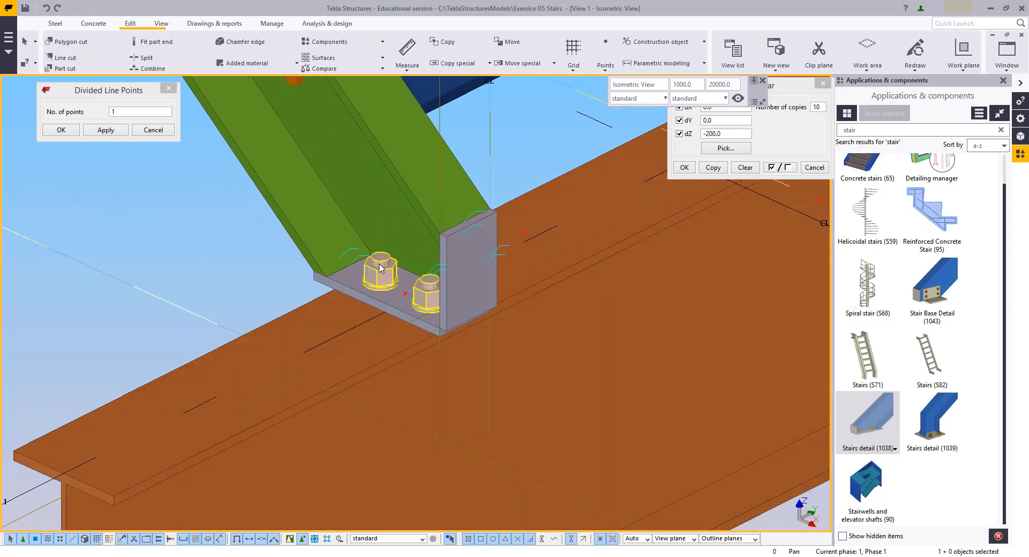
click(403, 200)
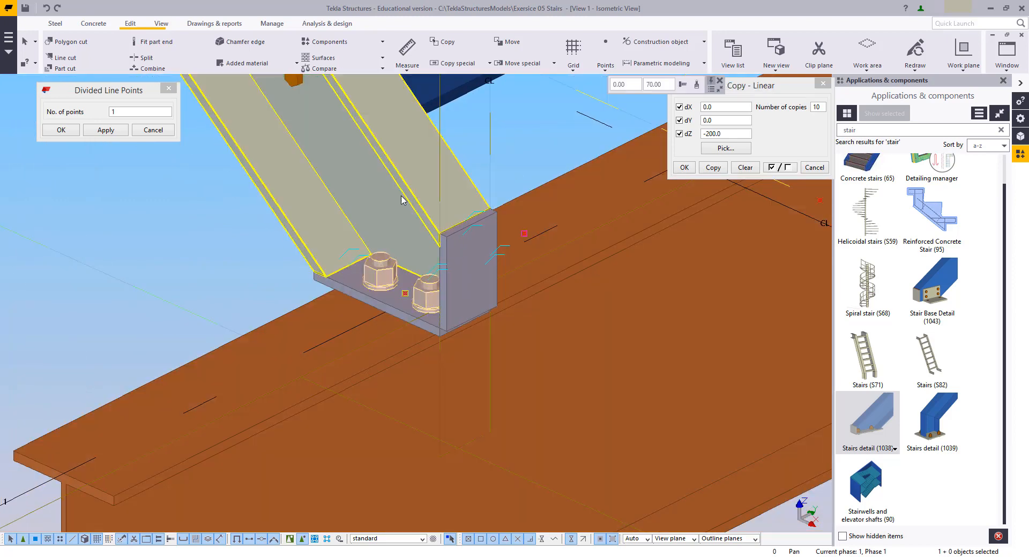
right_click(252, 249)
click(300, 361)
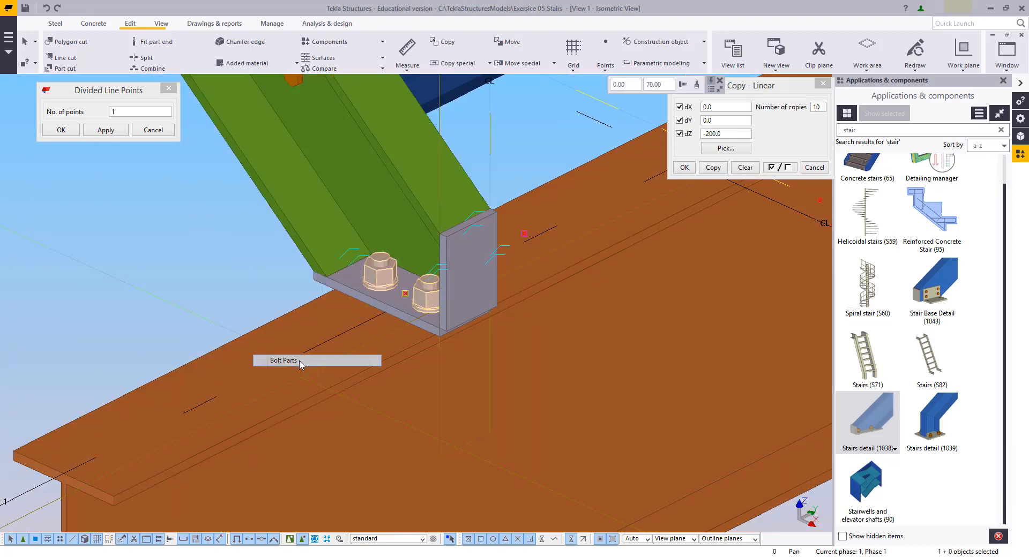
scroll(421, 349, up, 3)
click(316, 333)
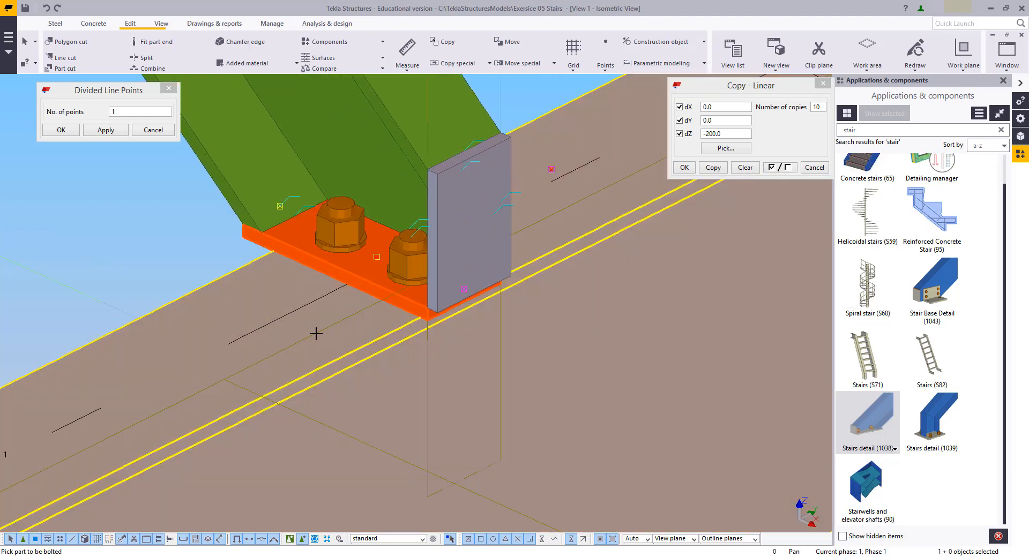
click(341, 342)
middle_click(127, 259)
right_click(82, 200)
click(100, 211)
click(102, 211)
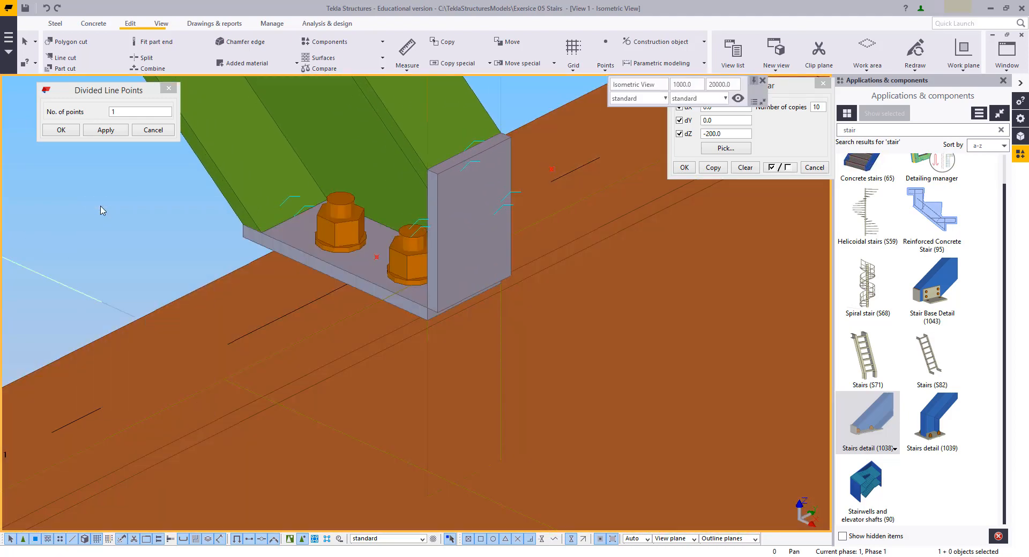
Step: Redefine the bolted parts of the other stringer's base plate bolts to join its base plate and the lower support beam
scroll(351, 251, up, 1)
scroll(344, 384, down, 4)
middle_drag(344, 384, 253, 471)
middle_drag(460, 363, 278, 404)
scroll(278, 405, up, 5)
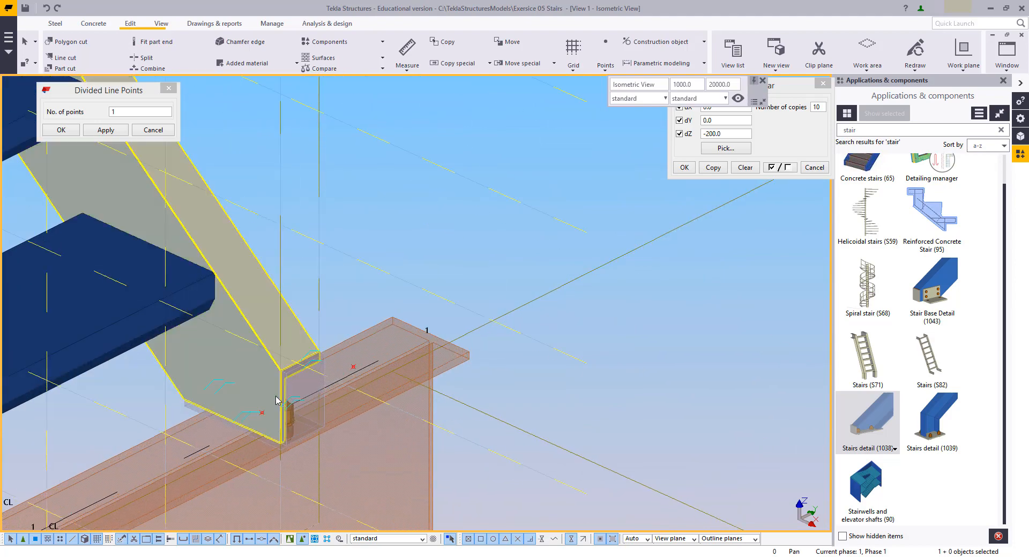
scroll(349, 337, down, 3)
key(v)
click(353, 360)
ctrl+middle_drag(323, 379, 252, 298)
scroll(419, 409, up, 5)
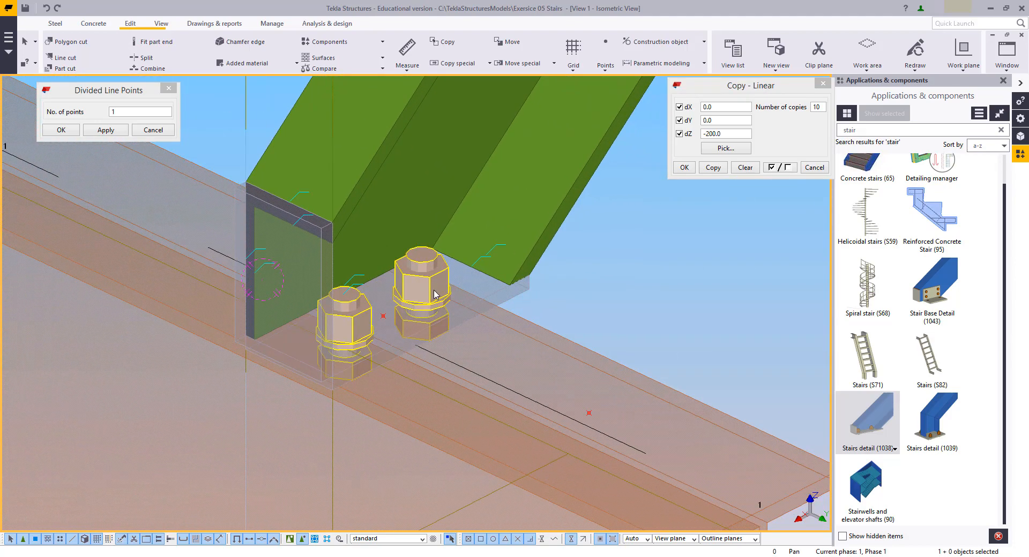
click(447, 239)
right_click(449, 245)
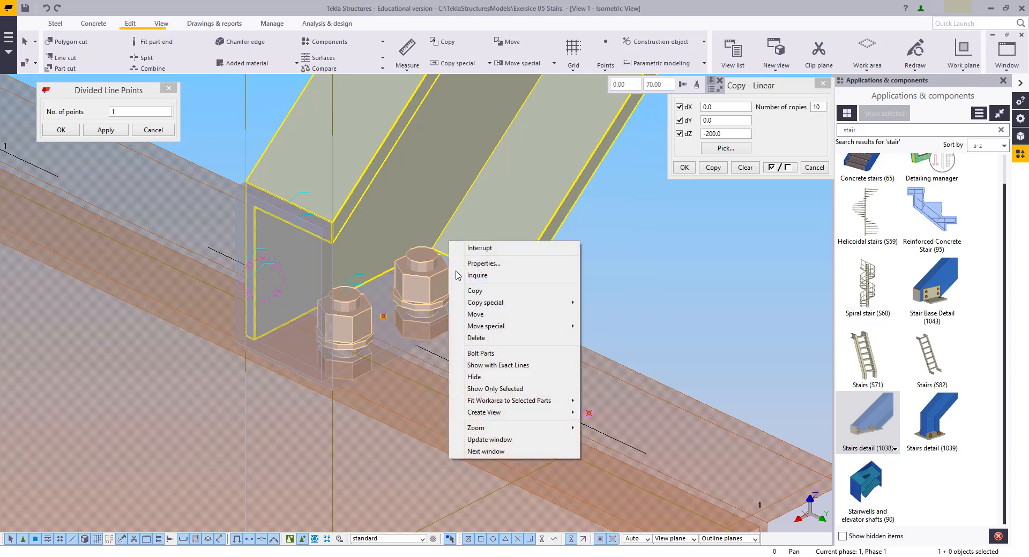
click(480, 354)
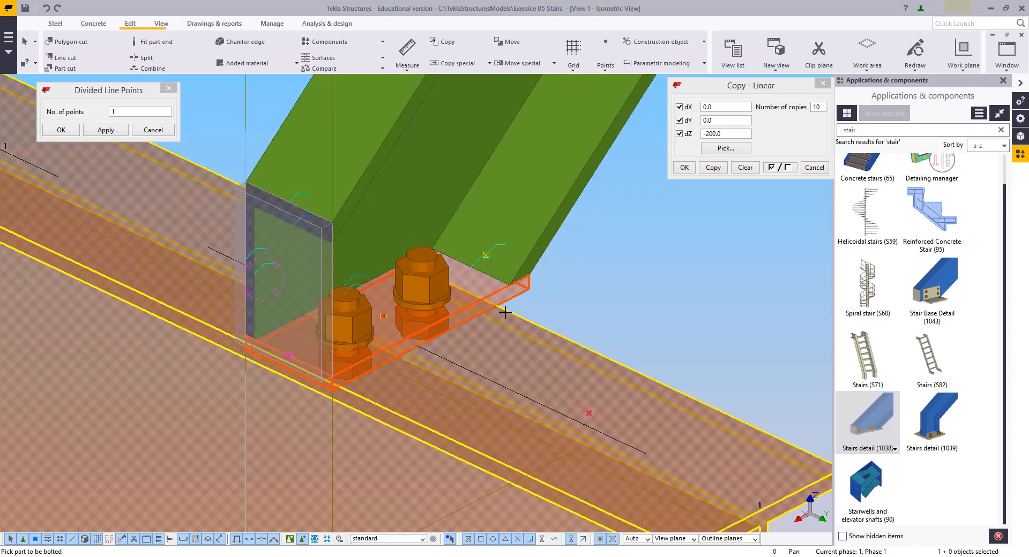
click(504, 312)
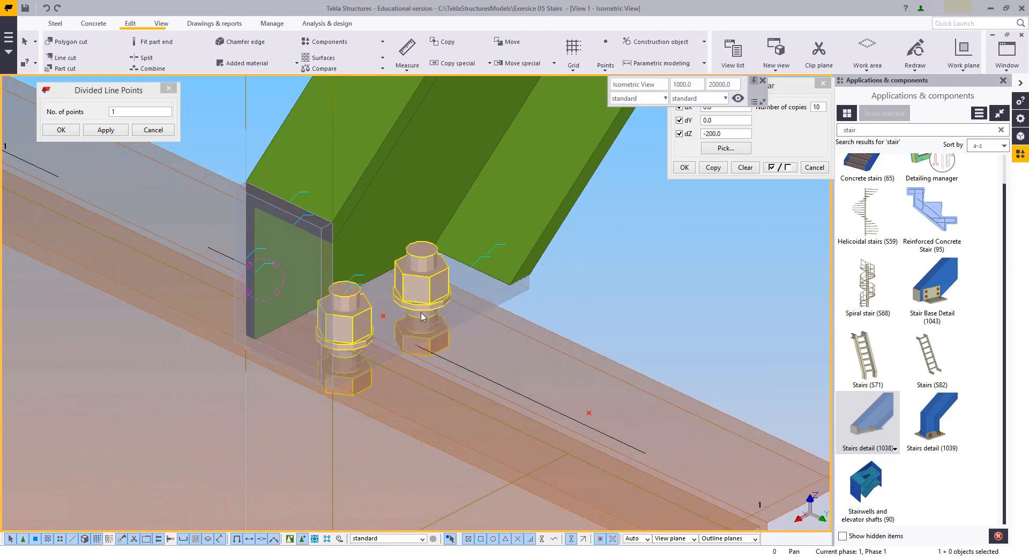
Step: Redraw the isometric view to clear temporary graphics and bring the whole stair into view
scroll(421, 317, down, 6)
middle_drag(423, 351, 621, 441)
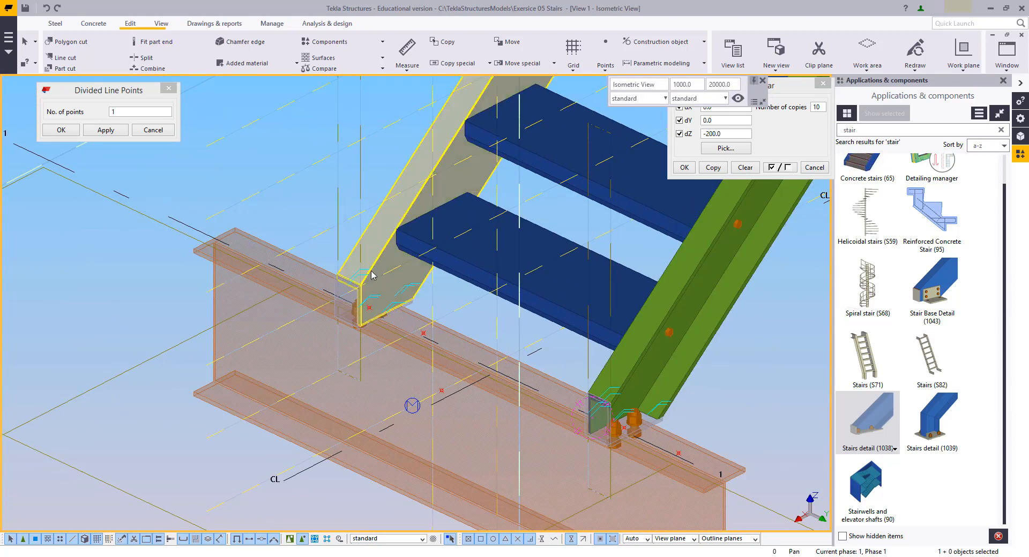
right_click(267, 247)
click(296, 279)
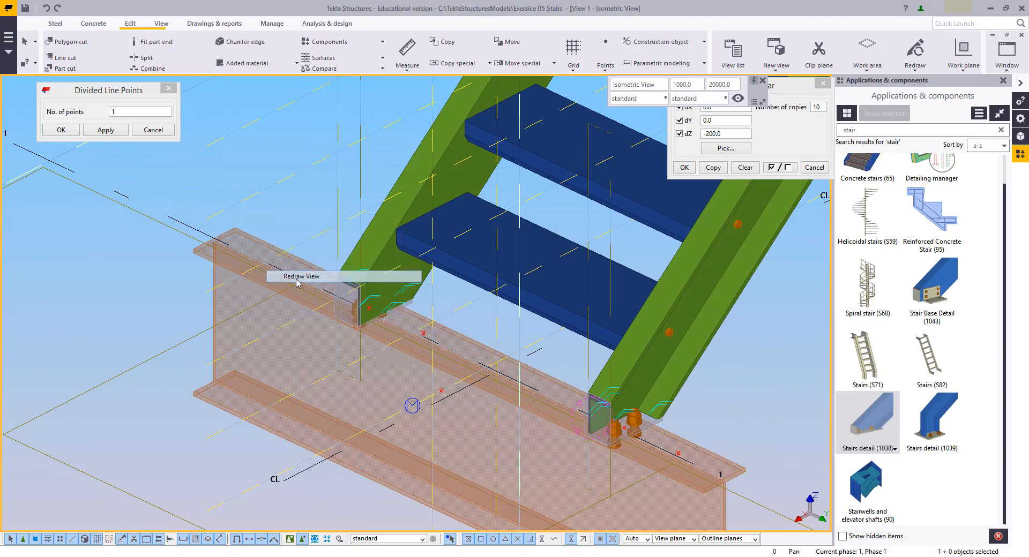
scroll(322, 332, down, 3)
ctrl+middle_drag(343, 335, 496, 316)
scroll(524, 399, down, 2)
ctrl+middle_drag(356, 339, 379, 338)
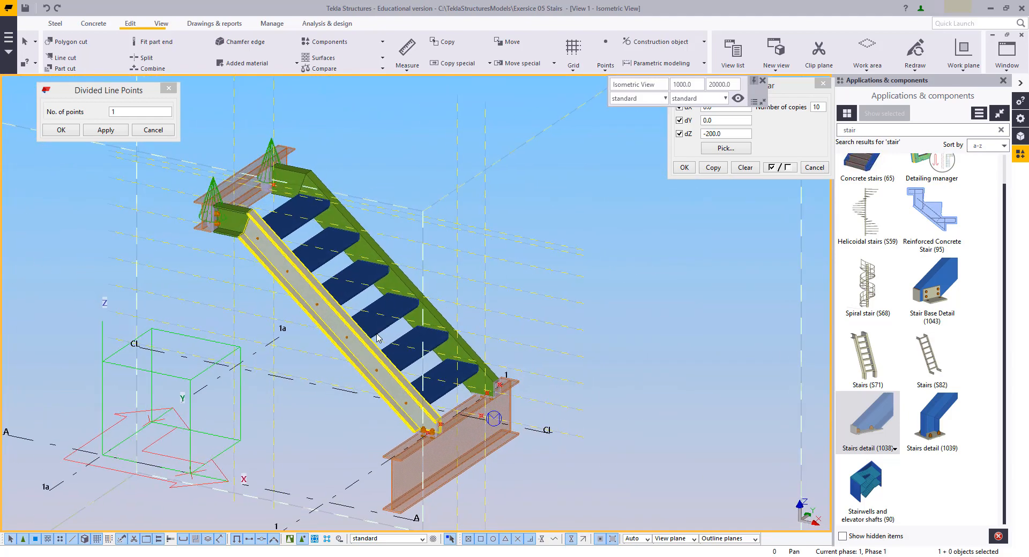
middle_drag(230, 221, 278, 262)
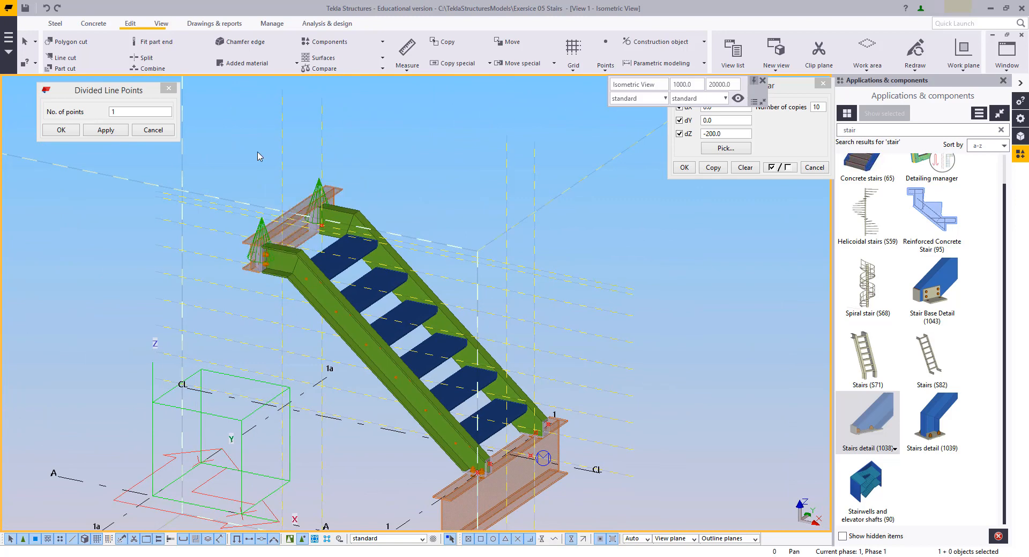
Step: Open the contour plate properties of the top tread and add the other five treads to the selection
double_click(344, 273)
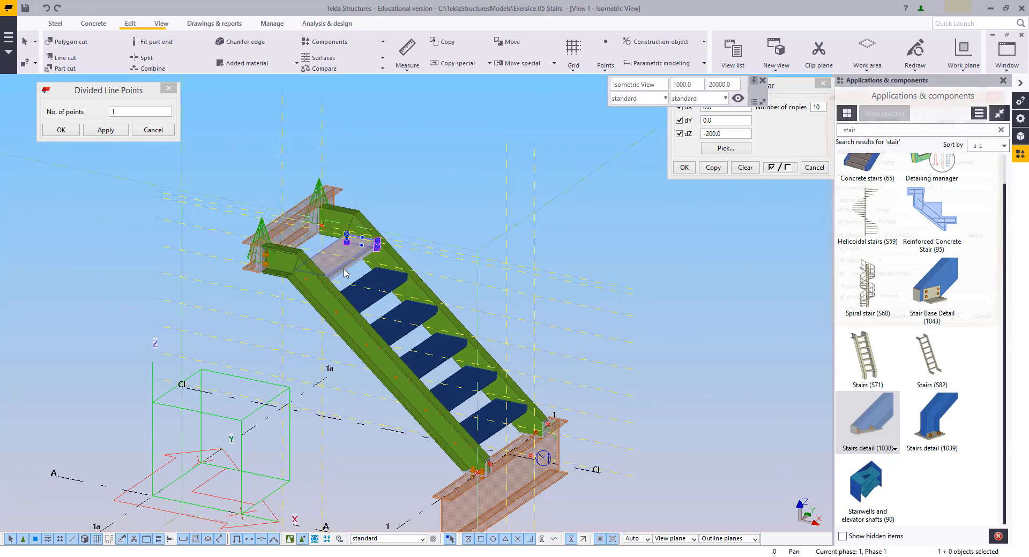
shift+click(383, 277)
shift+click(410, 320)
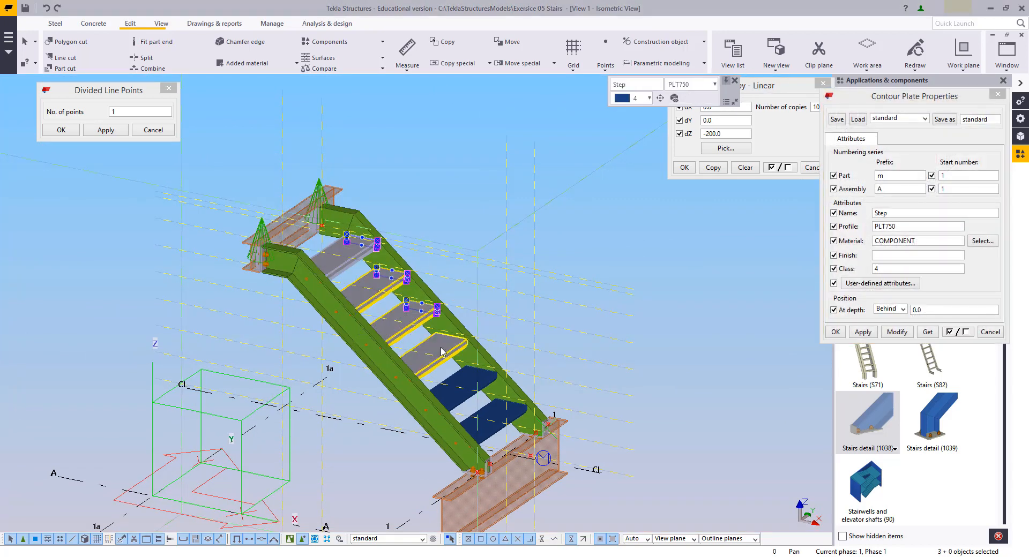
shift+click(443, 351)
shift+click(474, 382)
shift+click(493, 408)
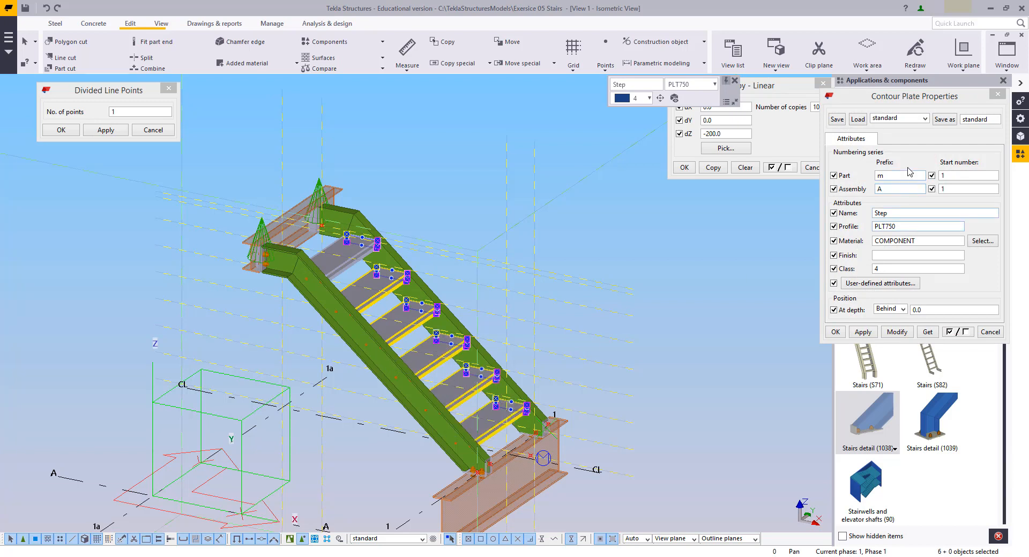
Step: Set the assembly prefix of all six selected treads to T and their name to TREAD, modifying only those two properties
double_click(891, 189)
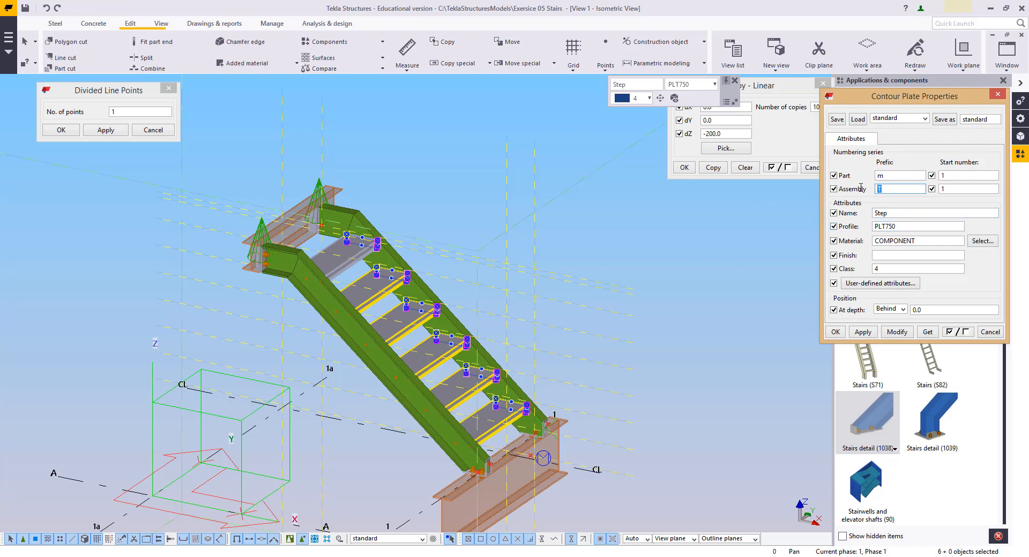
double_click(875, 214)
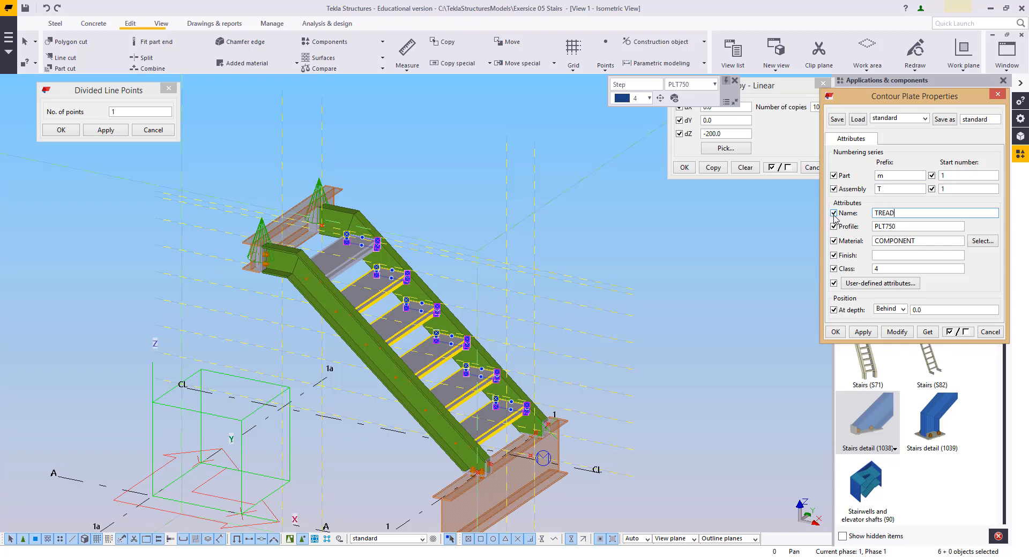
click(957, 332)
click(853, 214)
click(859, 192)
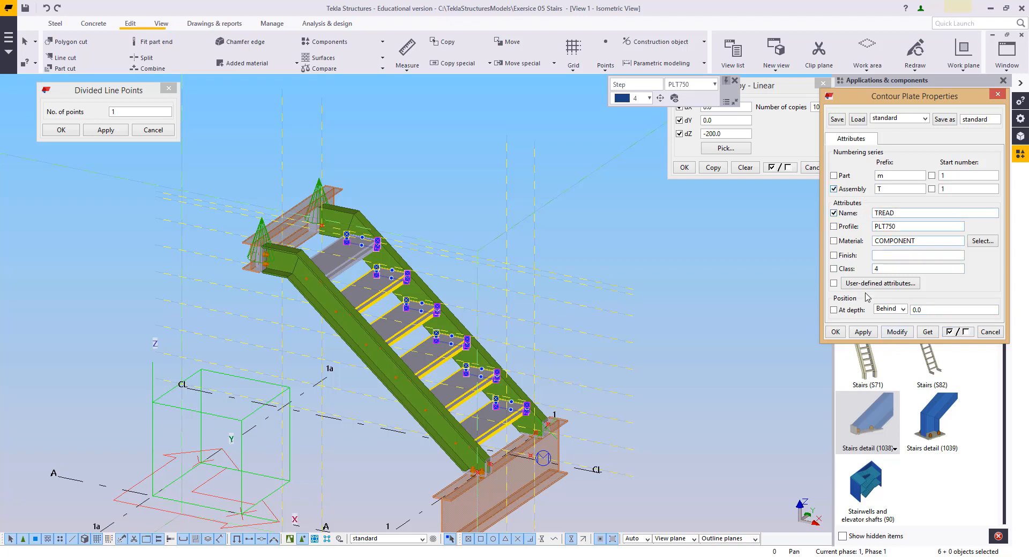
click(891, 336)
click(624, 271)
Step: Set the assembly prefix to ST and the name to STAIR STRINGER for the sloped and top horizontal parts of both stringers
middle_drag(366, 298, 440, 271)
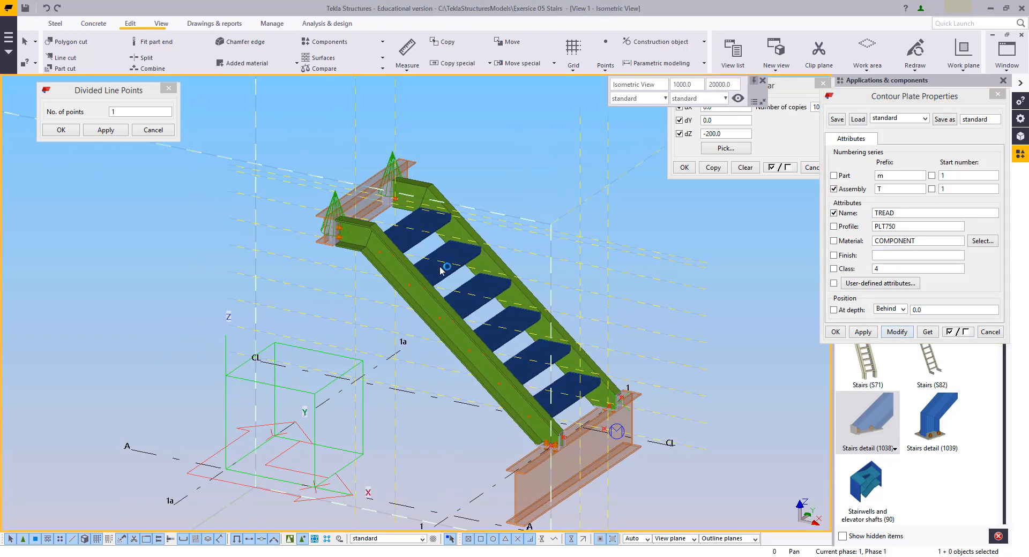
scroll(433, 247, up, 3)
click(410, 128)
ctrl+click(436, 134)
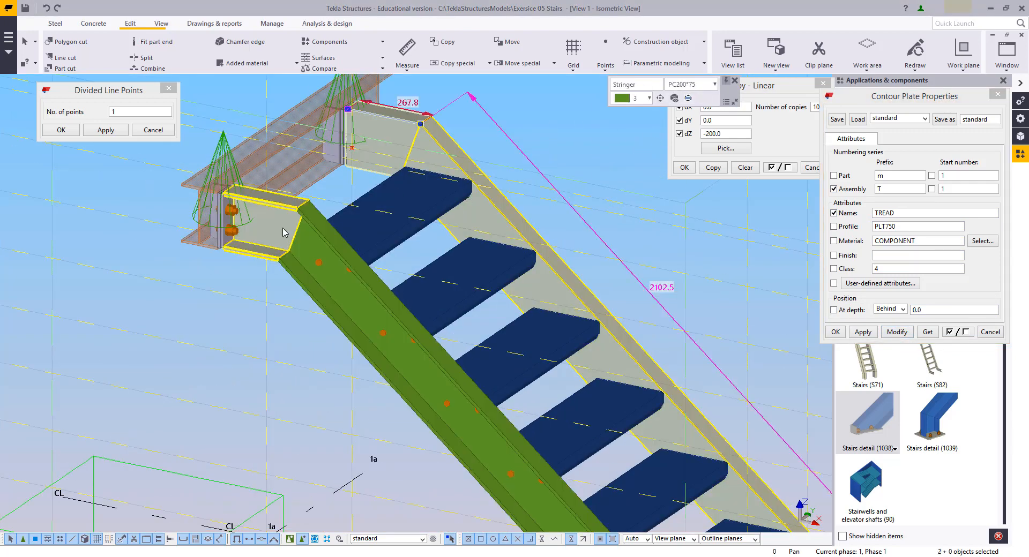
ctrl+click(284, 232)
ctrl+click(310, 248)
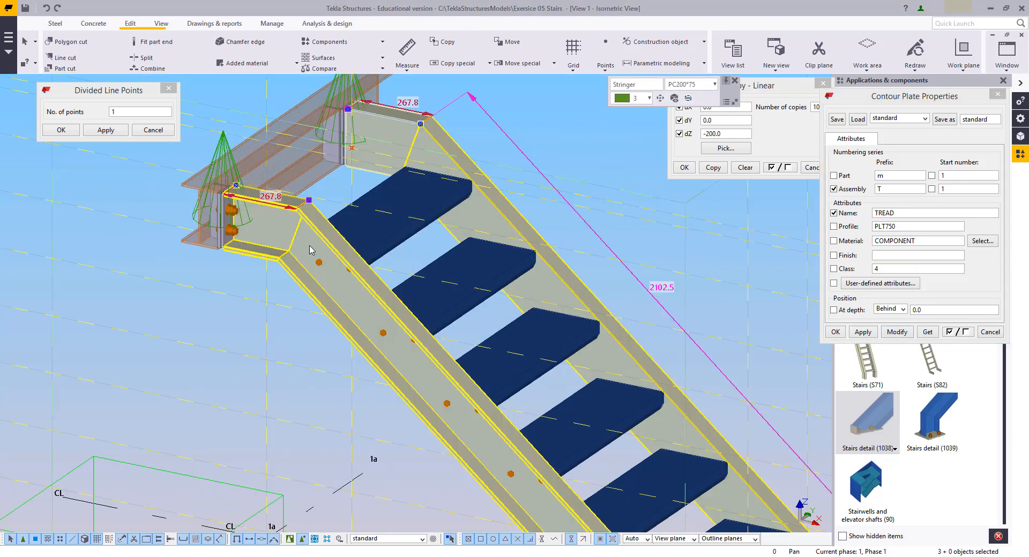
double_click(892, 187)
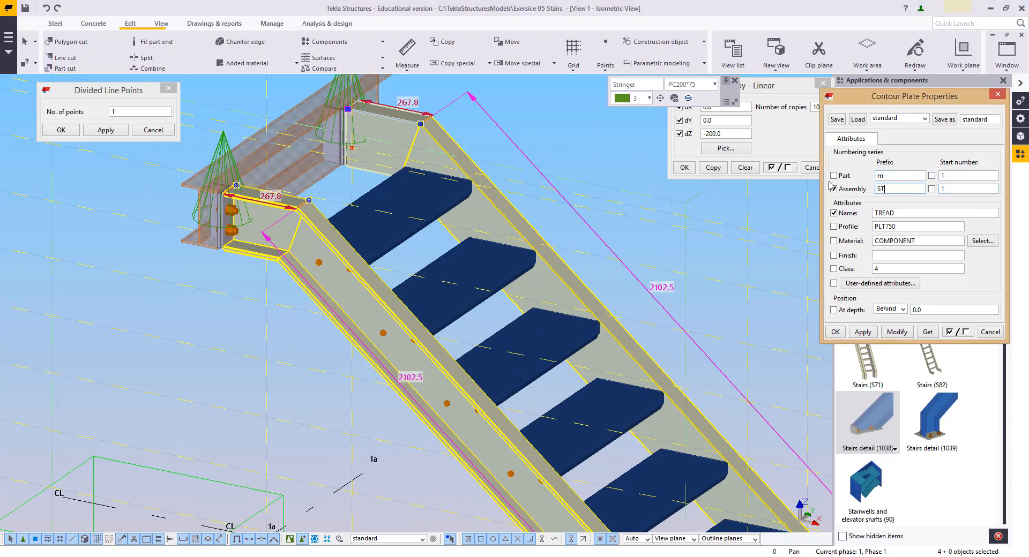
key(Tab)
key(Tab)
text(ST)
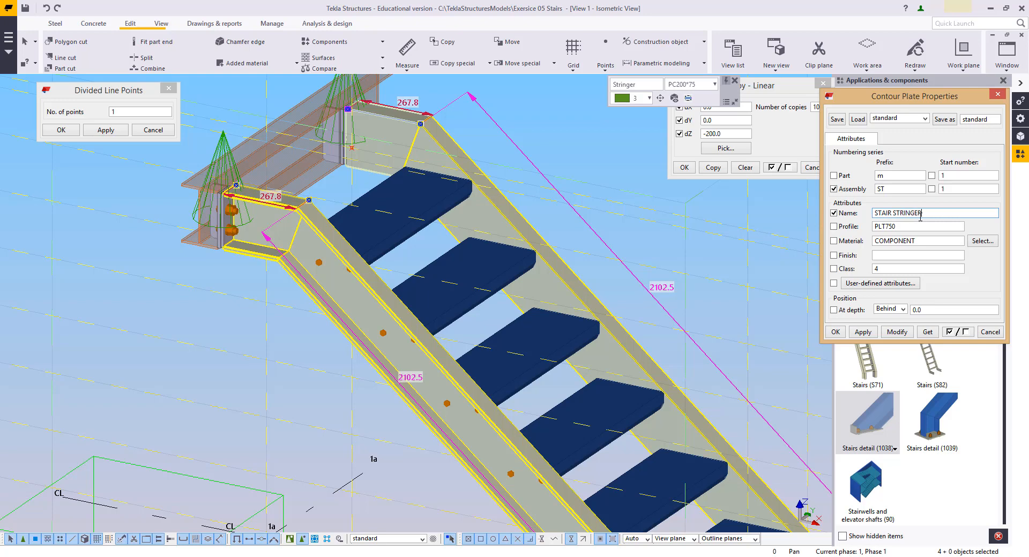
click(900, 333)
scroll(467, 117, down, 3)
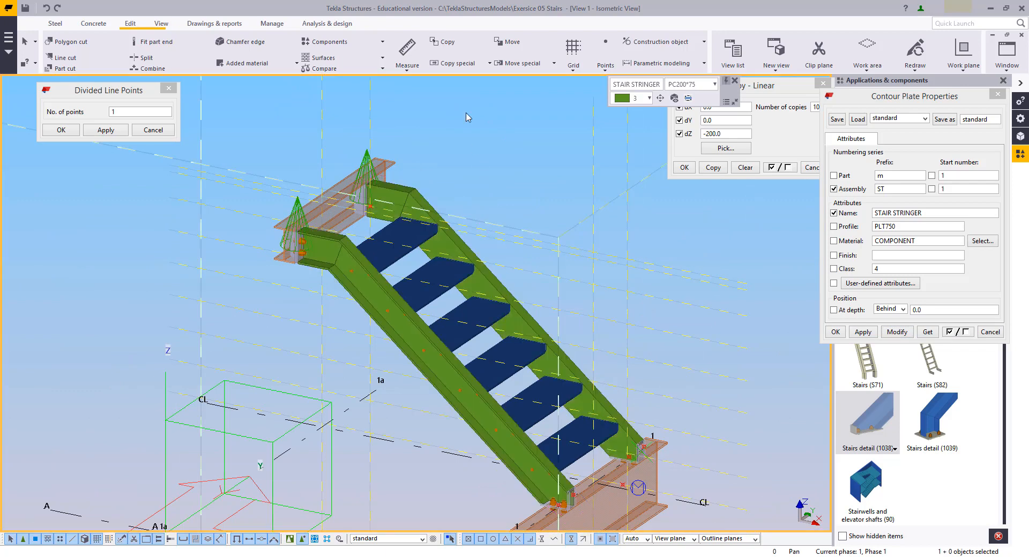
Step: Review the Stairs (S71) component's stair setup, including its numbering fields, and close it without changes
click(639, 488)
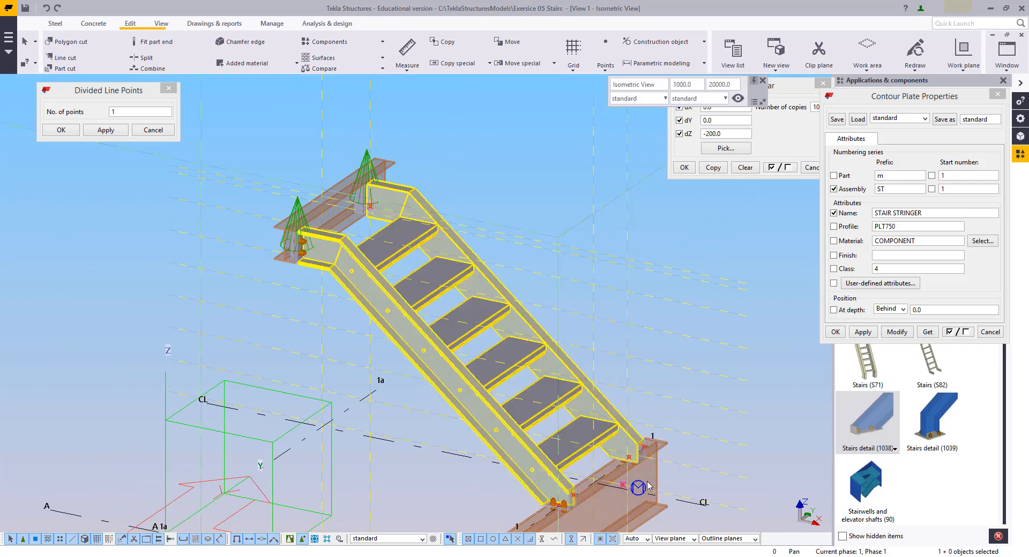
double_click(647, 483)
click(48, 81)
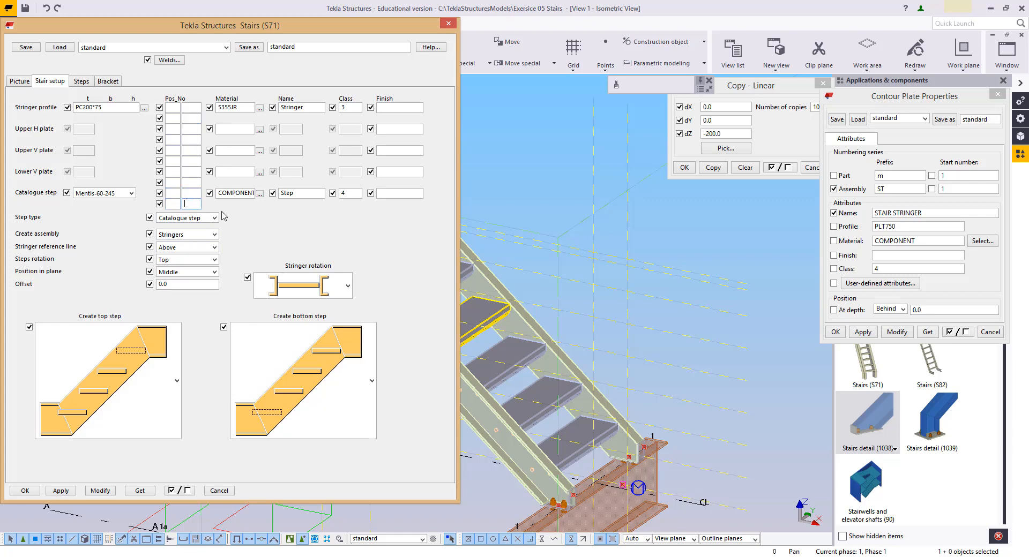
click(448, 23)
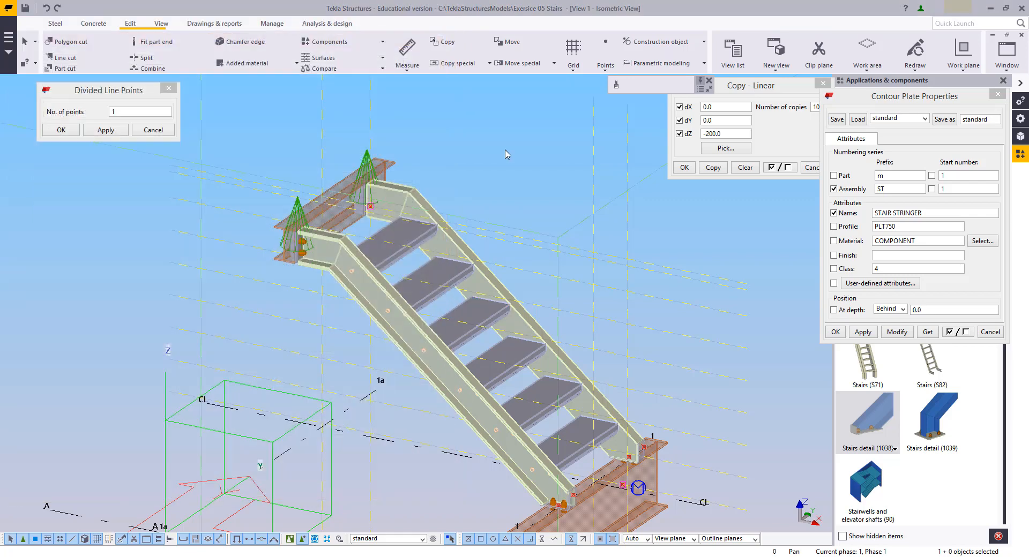
right_click(574, 194)
click(573, 236)
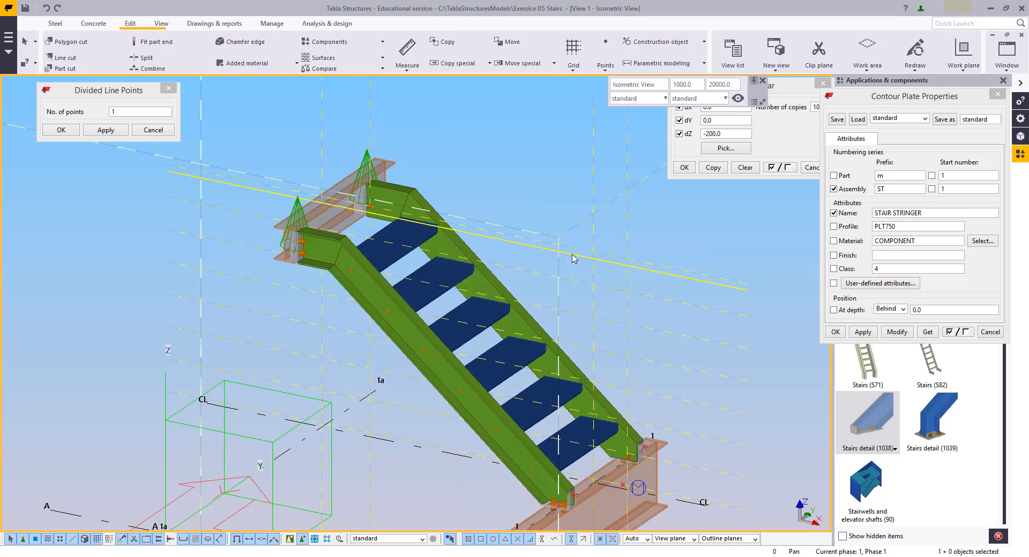
Step: Close the Contour Plate Properties and Copy - Linear dialogs
click(998, 94)
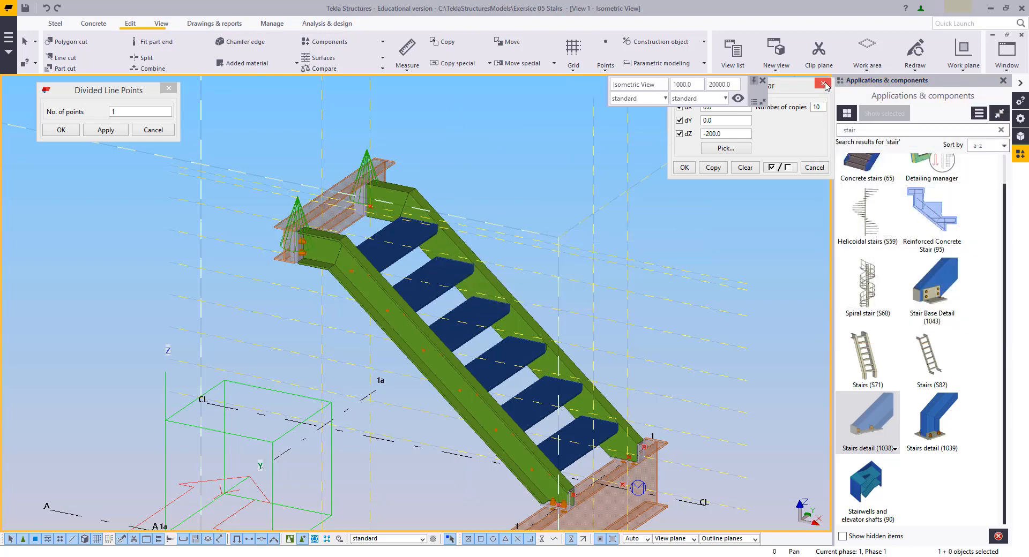
click(822, 83)
scroll(497, 241, down, 2)
scroll(452, 238, up, 2)
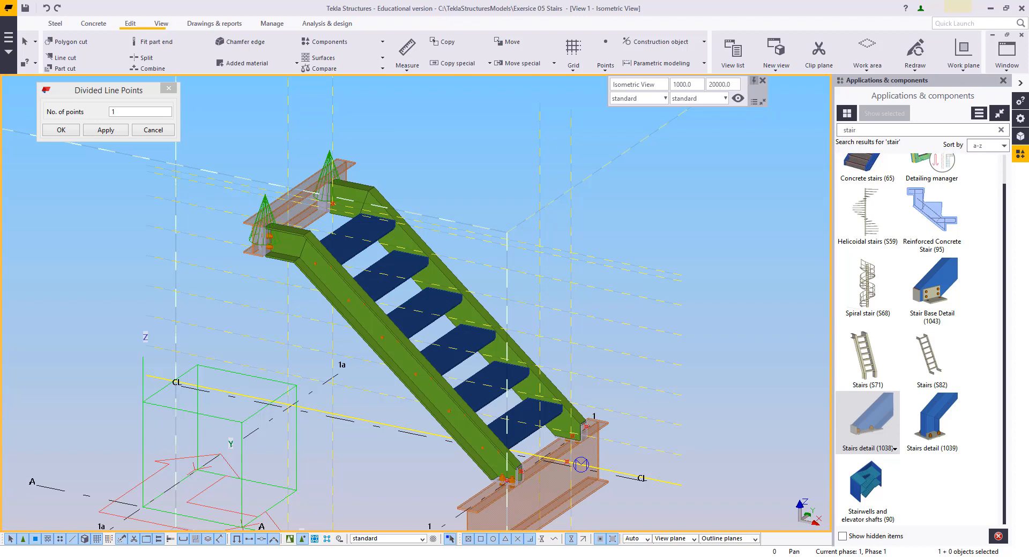
Step: Search the component catalogue for "railing", open the Handrailing (1024) properties and load the TopSloping settings
click(864, 130)
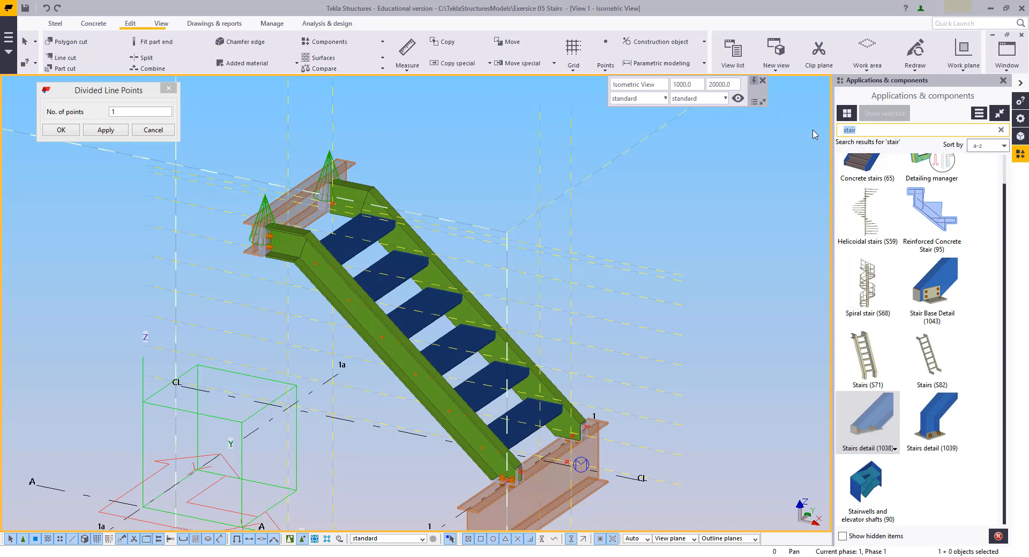
text(railing)
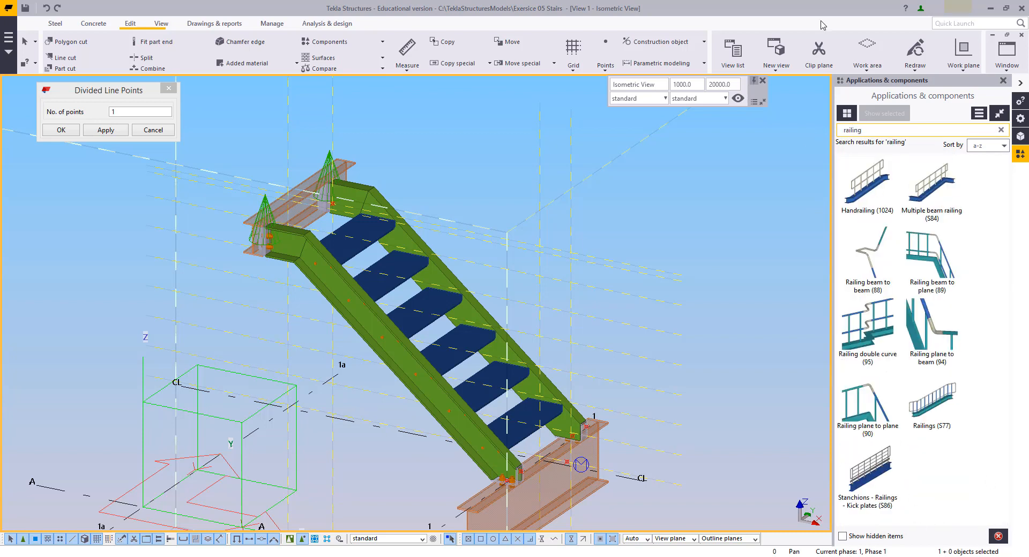
click(863, 177)
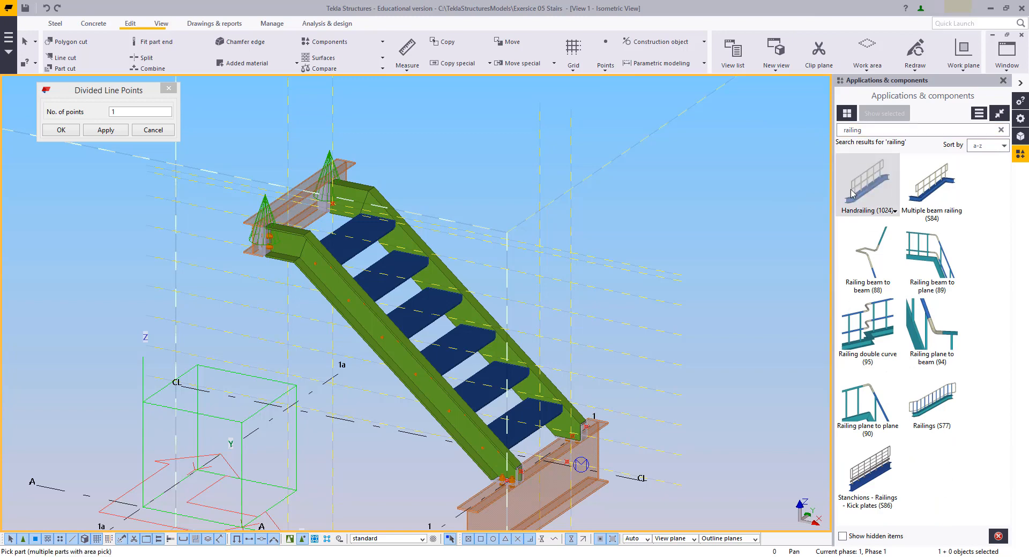
double_click(859, 190)
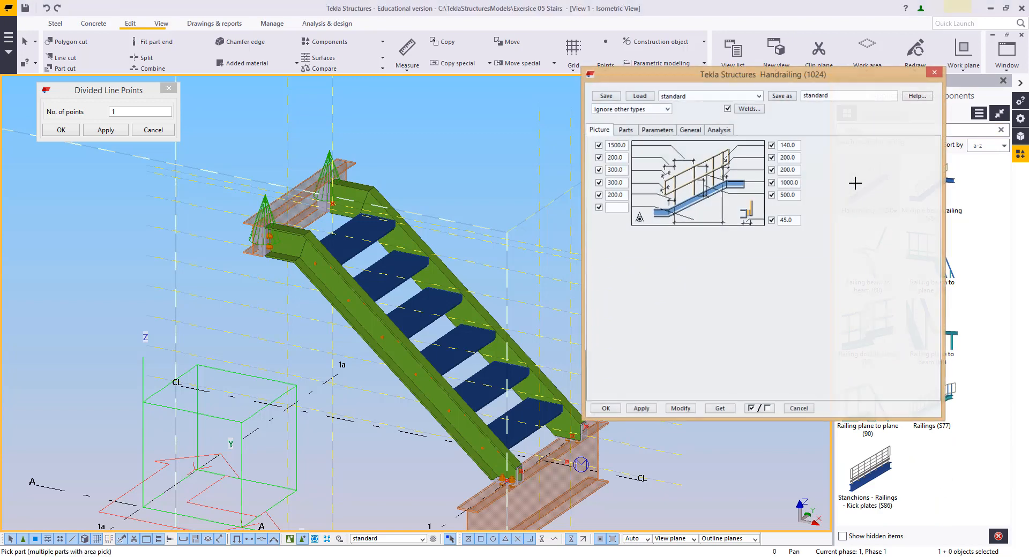
click(731, 96)
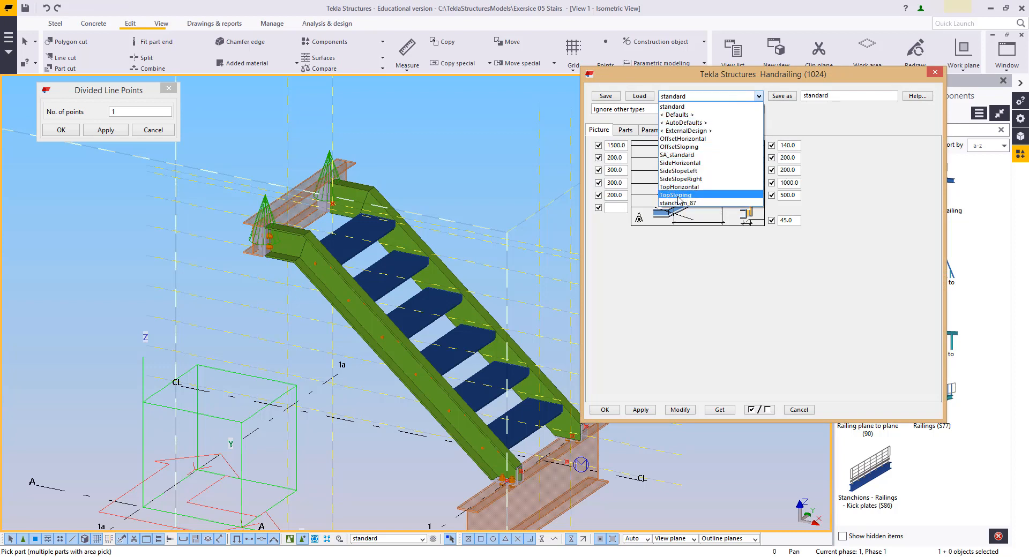
click(677, 196)
click(649, 98)
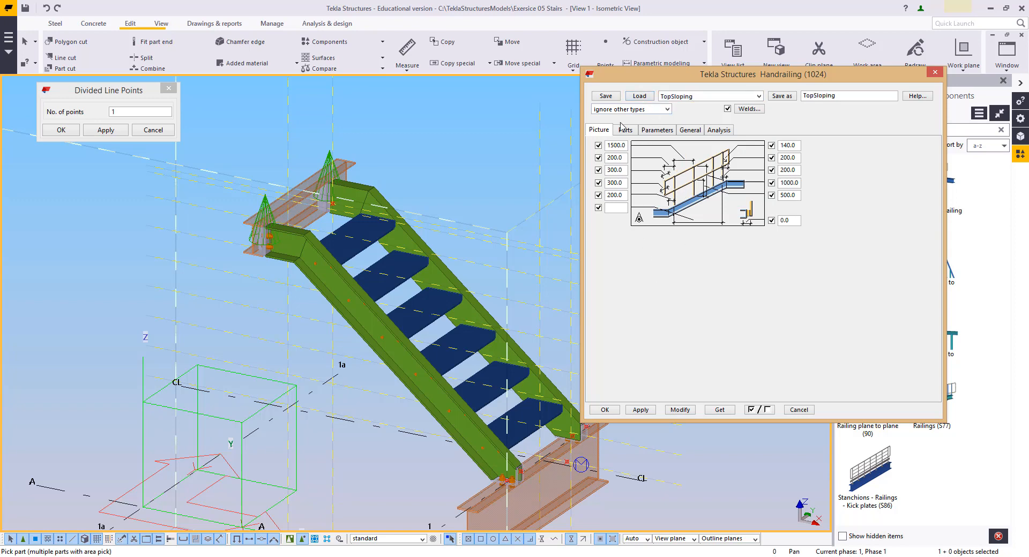
Step: Place a handrailing on the far sloped stringer, picking the upper corner of its lower end as the position
middle_drag(421, 209, 328, 190)
scroll(387, 306, up, 3)
click(390, 303)
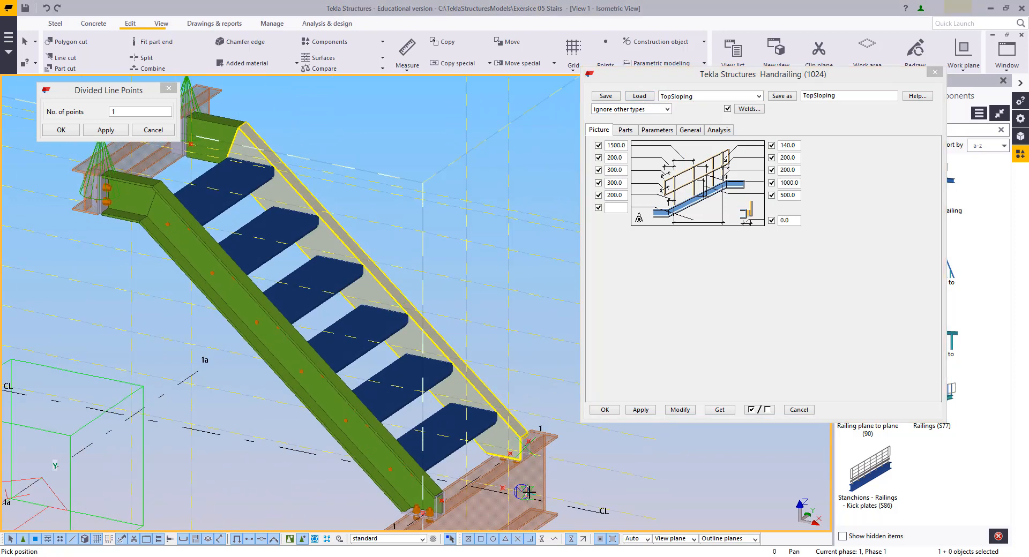
scroll(524, 412, up, 5)
click(523, 411)
scroll(404, 395, down, 5)
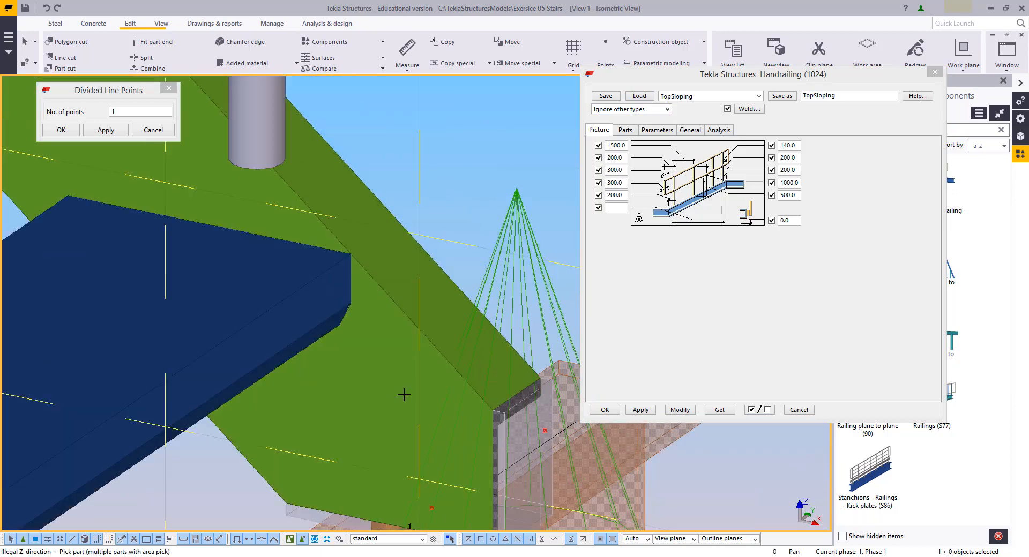
Step: Place a second handrailing on the near sloped stringer, picking the upper corner at its lower end
middle_drag(401, 395, 573, 218)
scroll(406, 359, up, 2)
scroll(403, 372, up, 2)
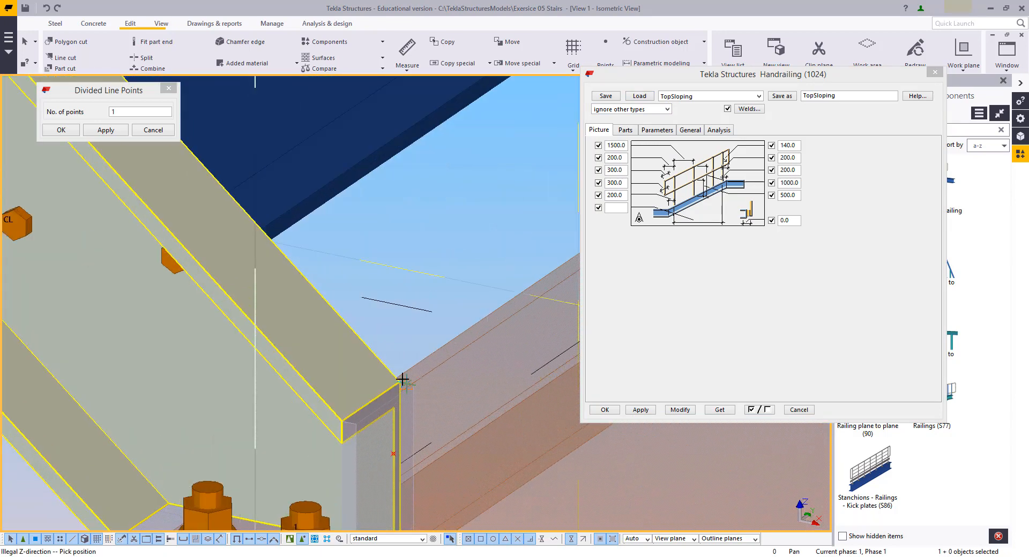
click(402, 378)
scroll(394, 281, down, 2)
Step: Modify both handrailing components with the loaded TopSloping settings
middle_drag(332, 339, 107, 476)
scroll(502, 408, down, 2)
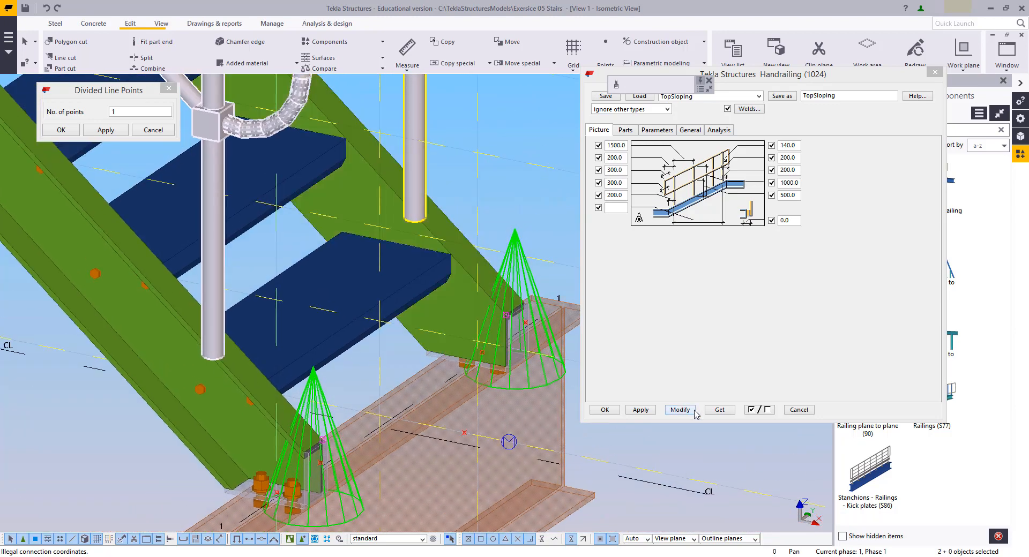
click(680, 410)
Step: Measure the distance between the two bolts of a stanchion base plate on the far stringer
scroll(320, 186, up, 5)
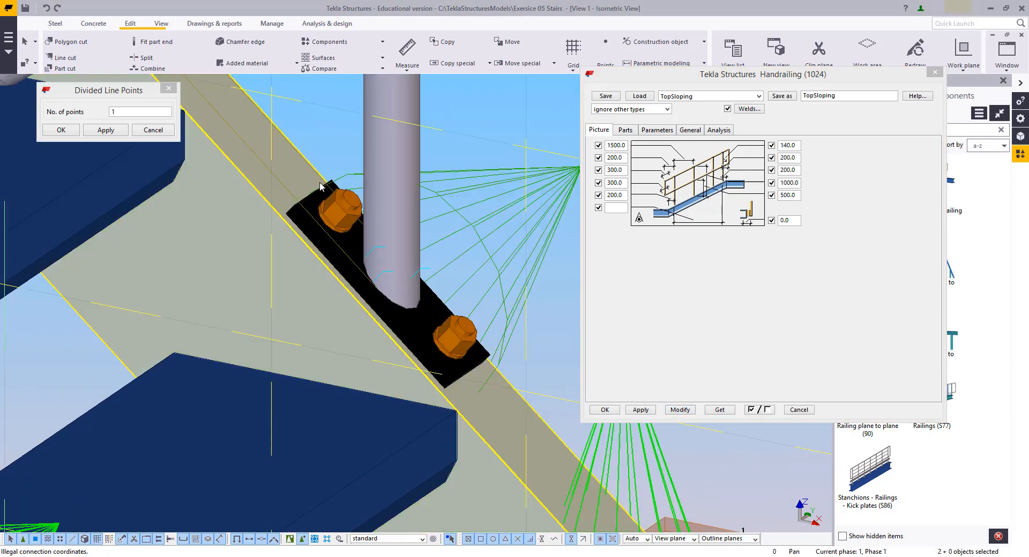
key(f)
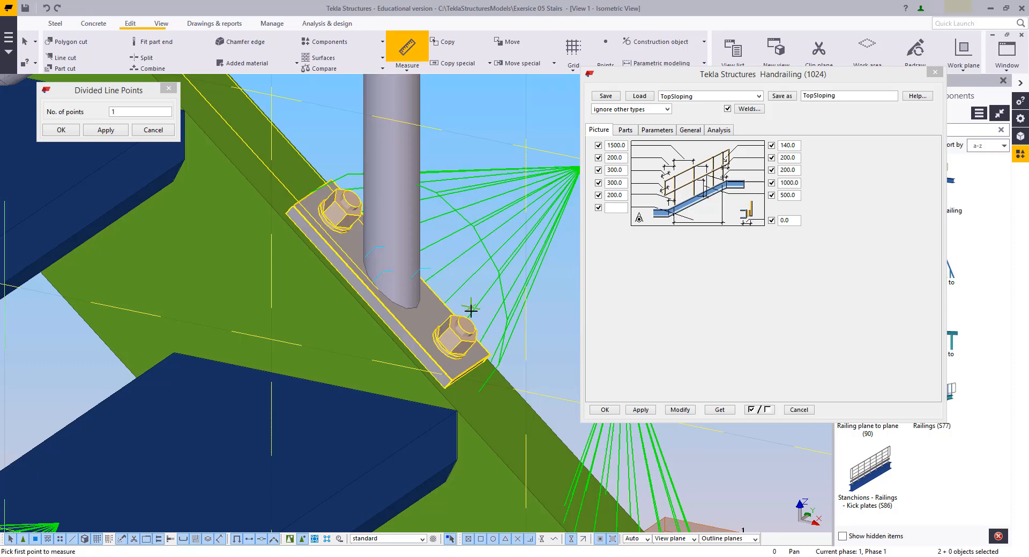
click(468, 324)
click(353, 196)
click(461, 139)
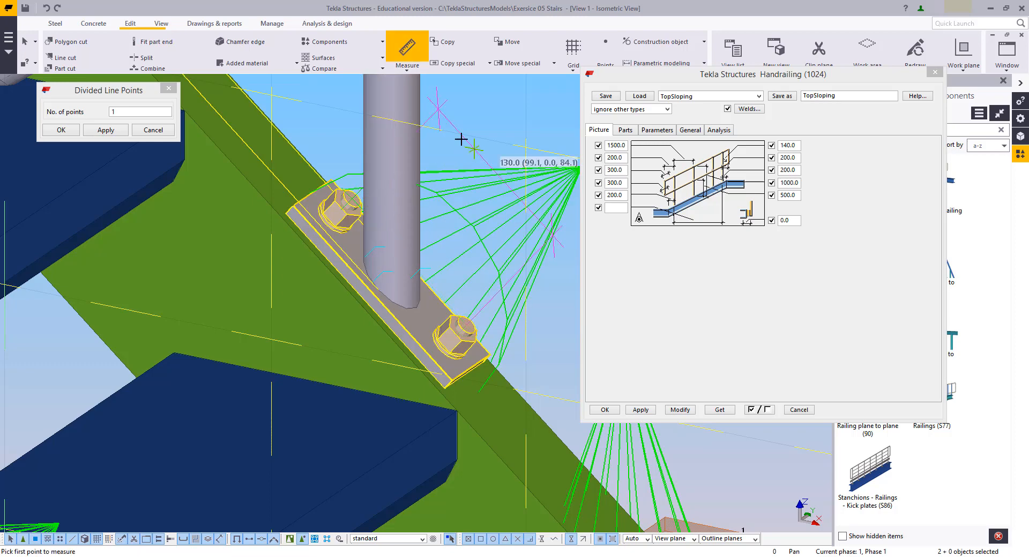
right_click(483, 98)
click(489, 109)
Step: Examine the rails, end loops and bolted stanchion base plates of both handrailings along the stair
middle_drag(568, 381, 545, 410)
scroll(548, 413, down, 6)
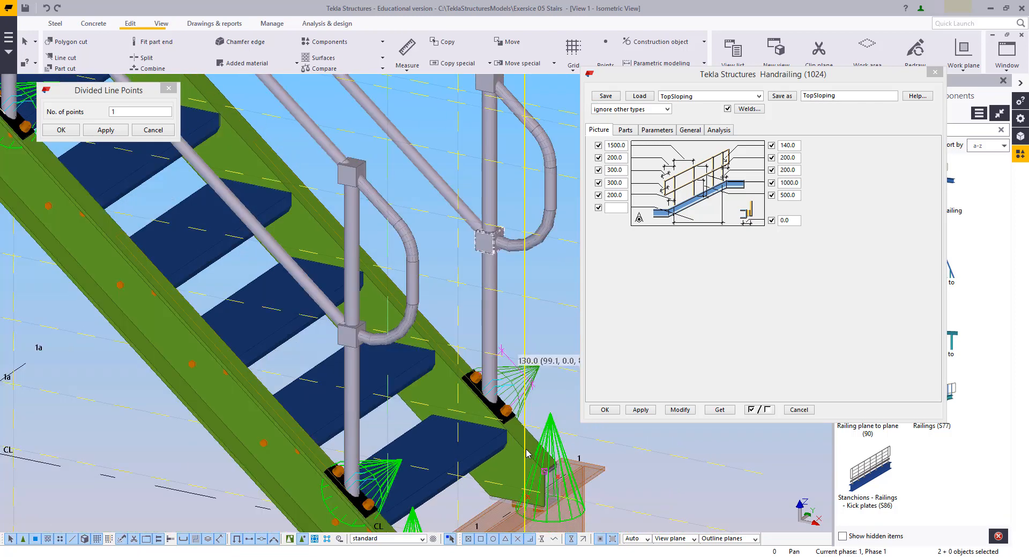
scroll(403, 368, up, 6)
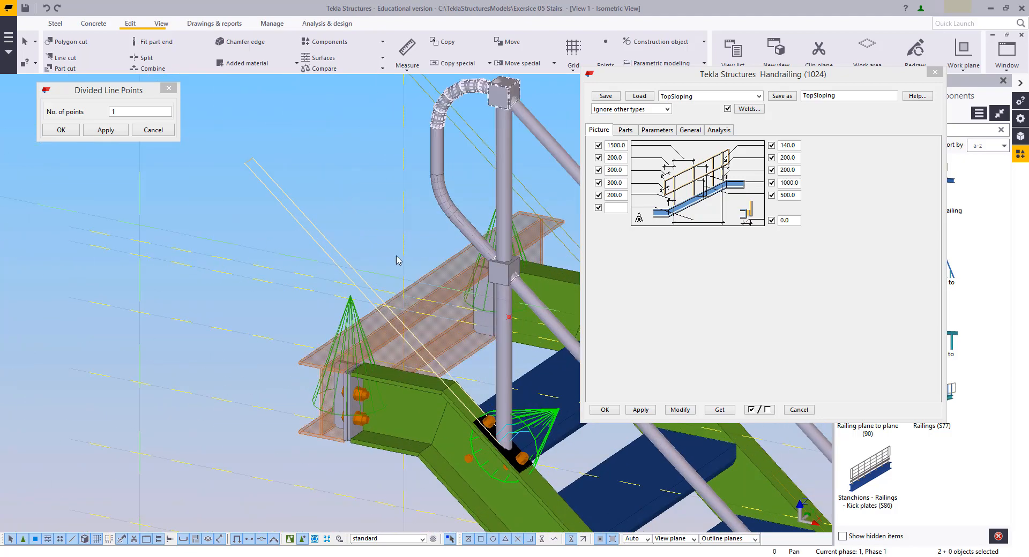
scroll(258, 328, up, 5)
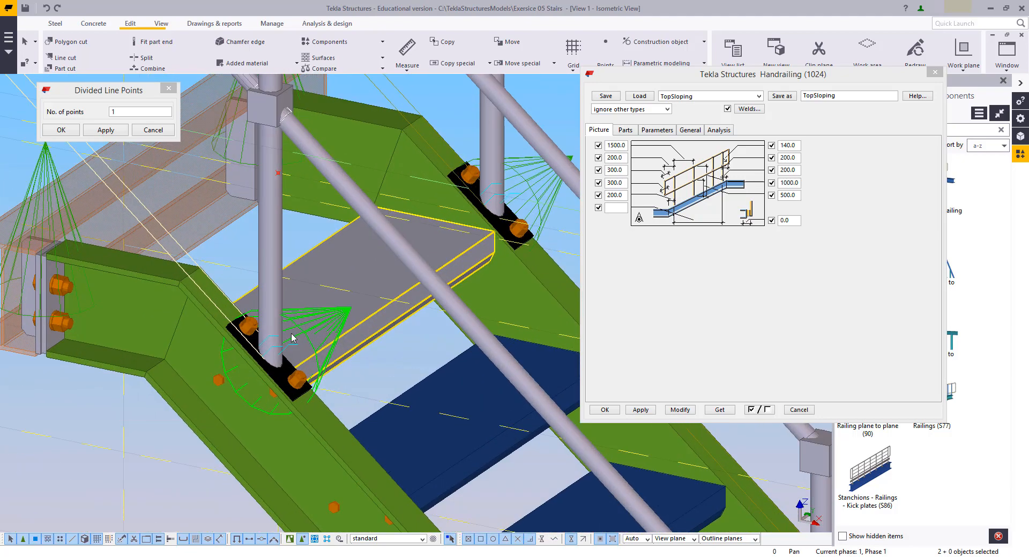
scroll(329, 381, down, 5)
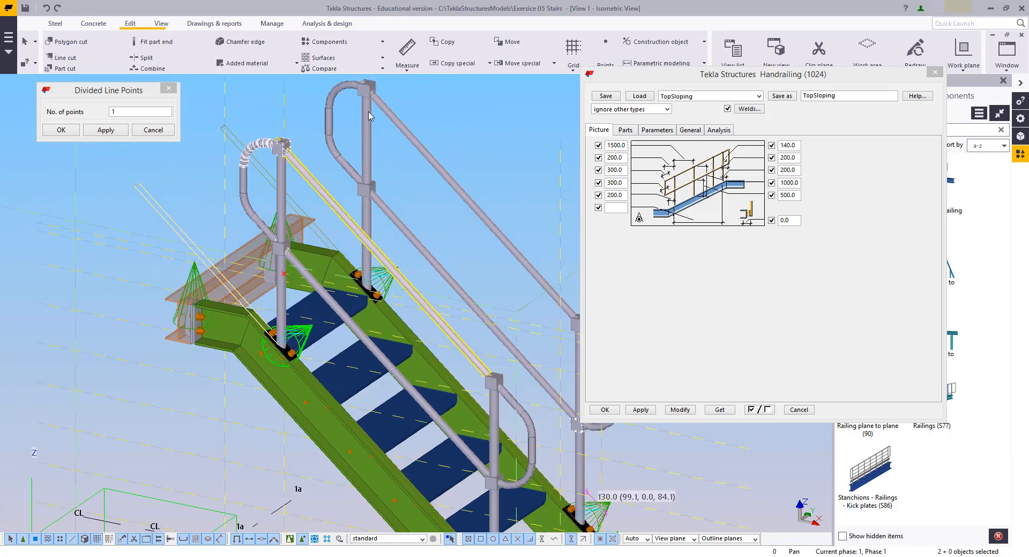
key(Right)
key(Right)
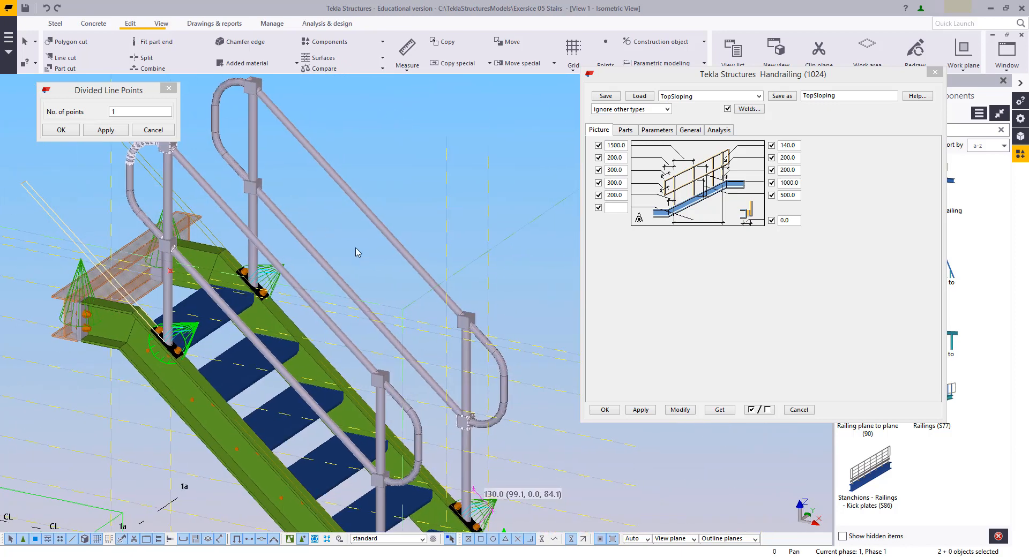
click(418, 135)
key(Down)
key(Down)
Step: Select both handrailings of the stair and close the Divided Line Points settings
click(499, 446)
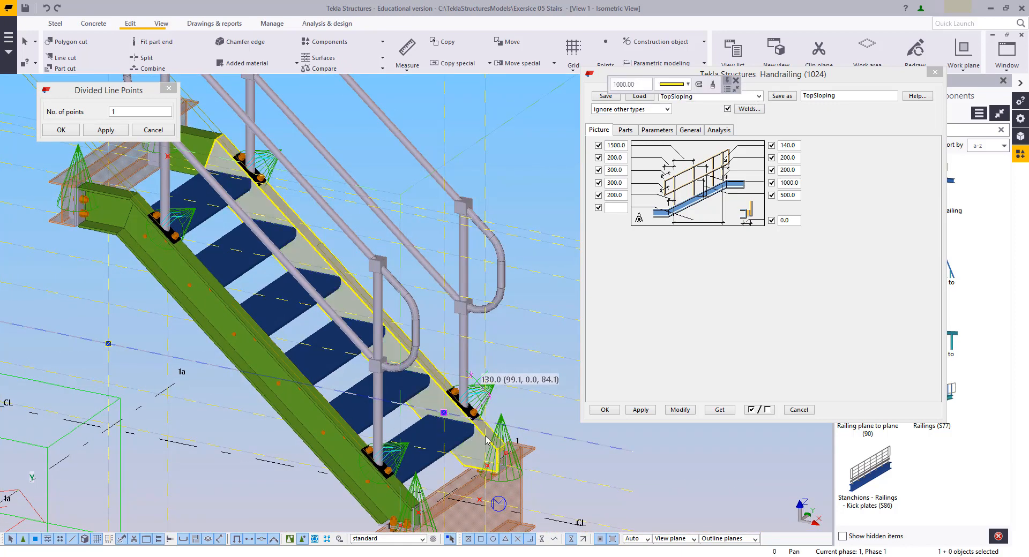
click(500, 433)
ctrl+click(380, 423)
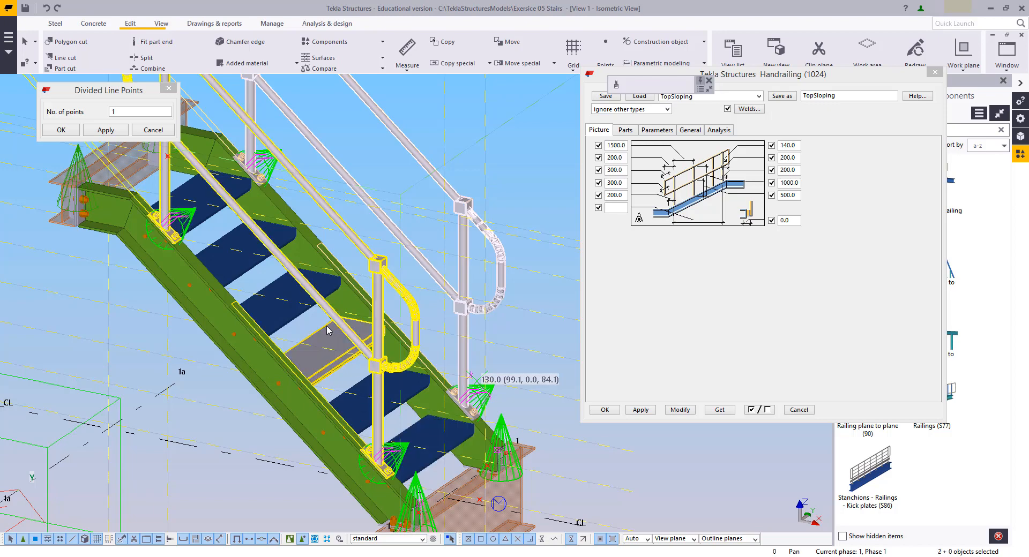
scroll(333, 317, down, 1)
key(Down)
key(Down)
key(Down)
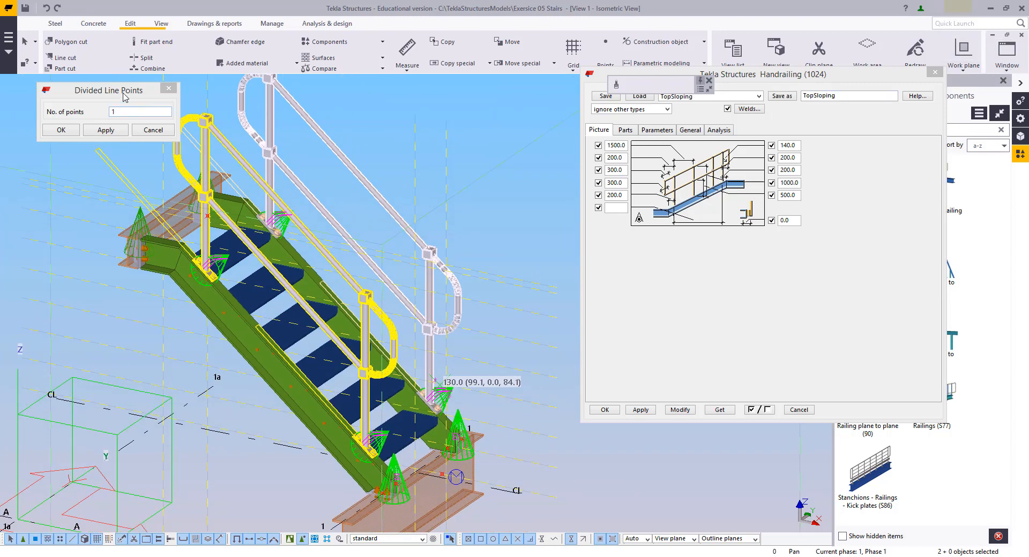
click(169, 89)
middle_drag(270, 186, 260, 215)
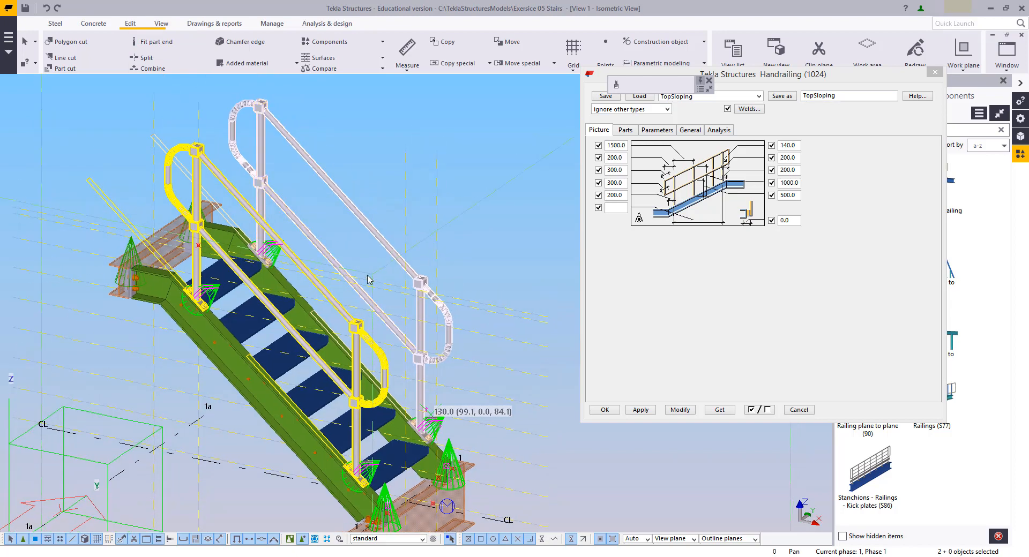
Step: Examine the handrailing and the position of its stanchion base plates on the stringer in the Grid CL elevation view
click(1005, 62)
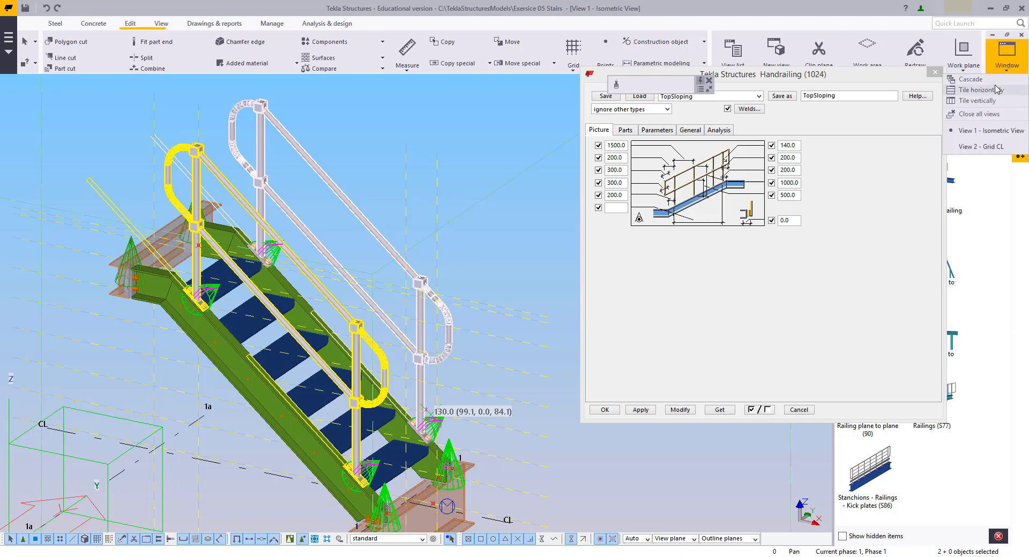
click(975, 148)
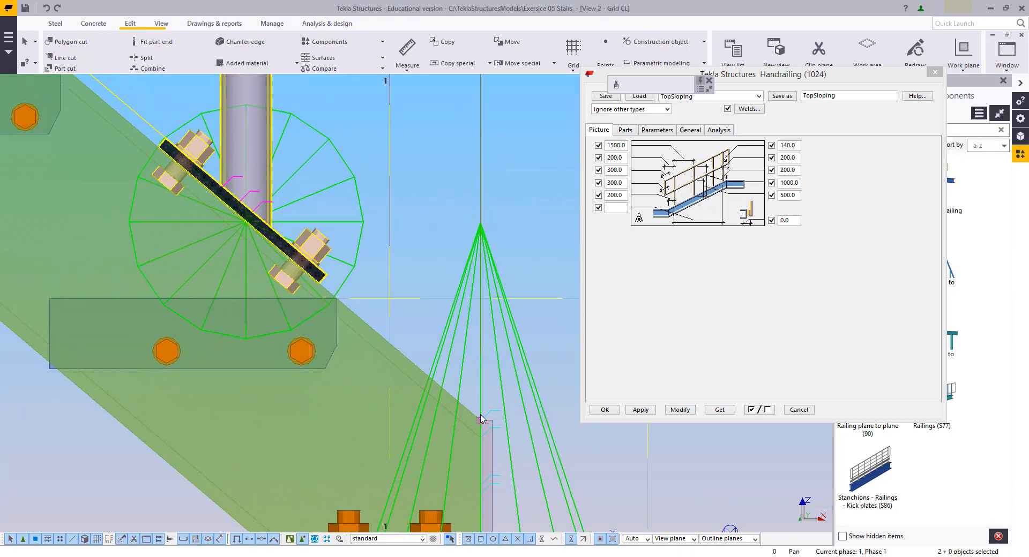
scroll(409, 193, up, 8)
middle_drag(515, 413, 301, 143)
scroll(331, 246, down, 4)
scroll(331, 246, down, 4)
middle_drag(316, 282, 319, 300)
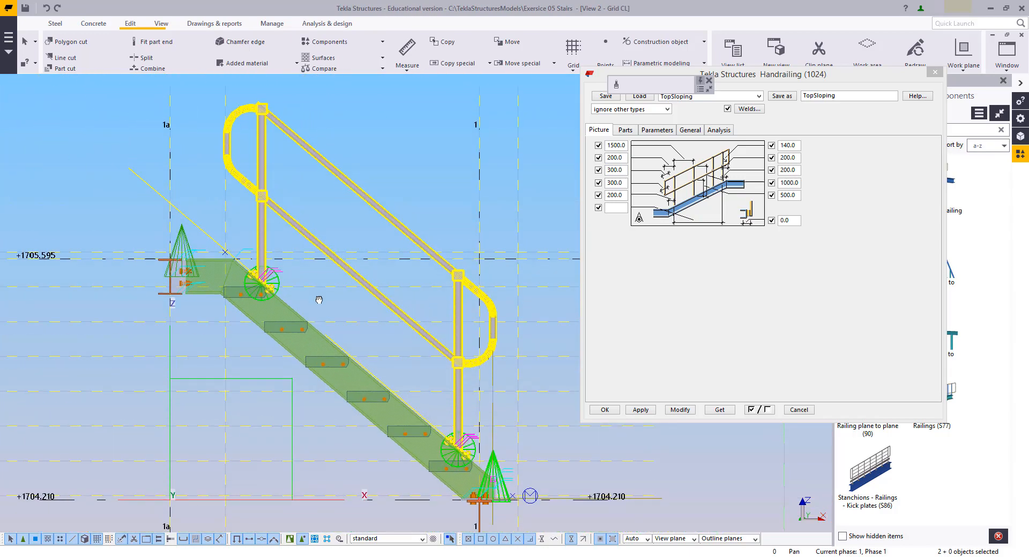
scroll(525, 448, up, 4)
scroll(426, 436, up, 5)
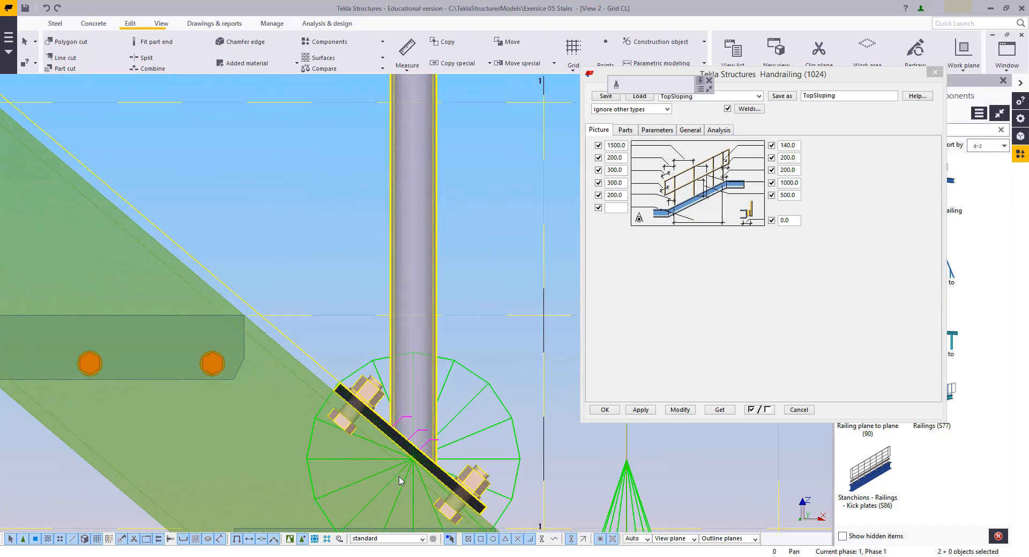
scroll(421, 429, down, 6)
Step: Return to the isometric view and show the stair in plan at the lower end of the far stringer
click(1007, 53)
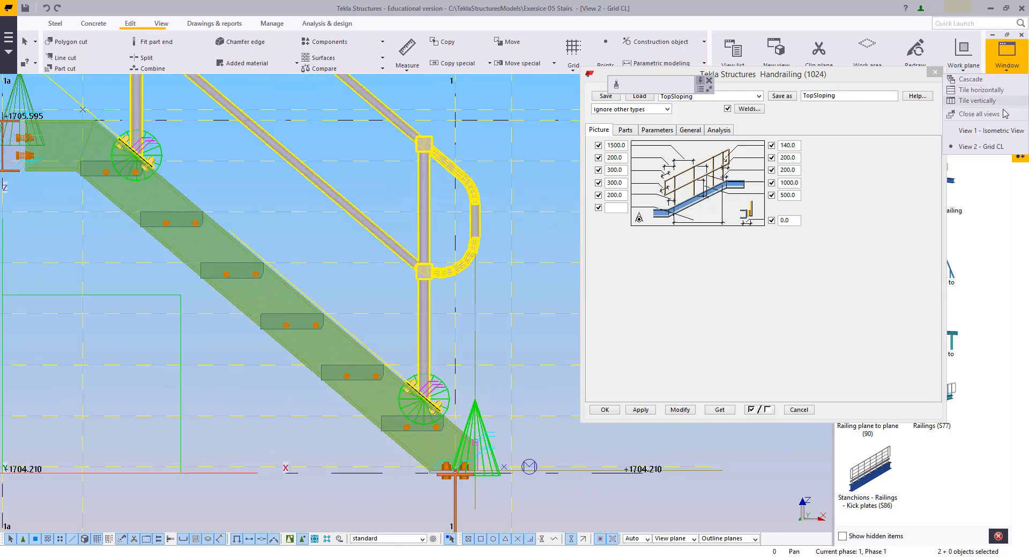
click(986, 130)
middle_drag(302, 326, 304, 312)
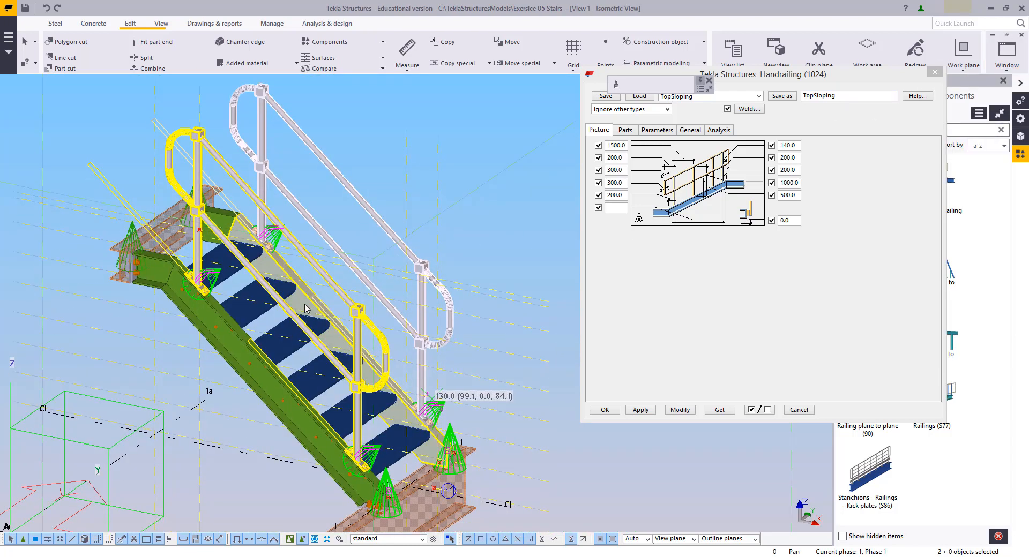
key(ctrl+p)
scroll(527, 149, up, 5)
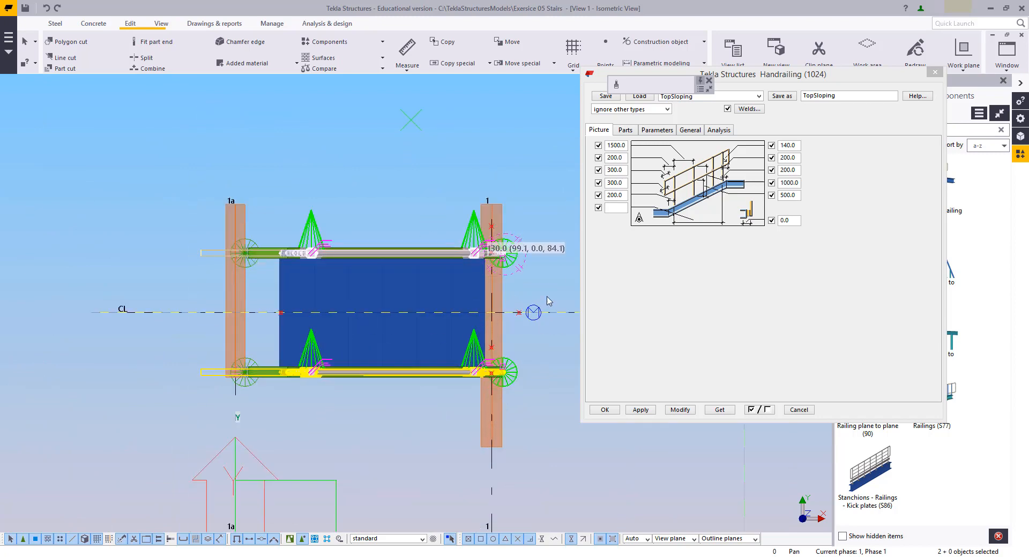
click(528, 145)
scroll(482, 188, up, 4)
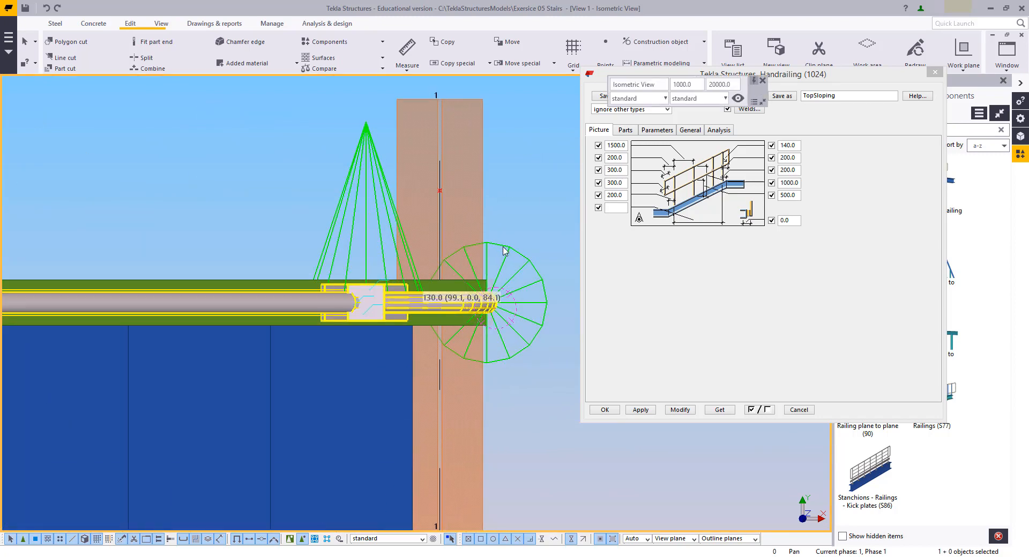
Step: Render the component parts transparent and modify the far handrailing with a sideways offset of -7.5
click(504, 247)
scroll(372, 277, up, 1)
key(shift+2)
scroll(385, 306, up, 2)
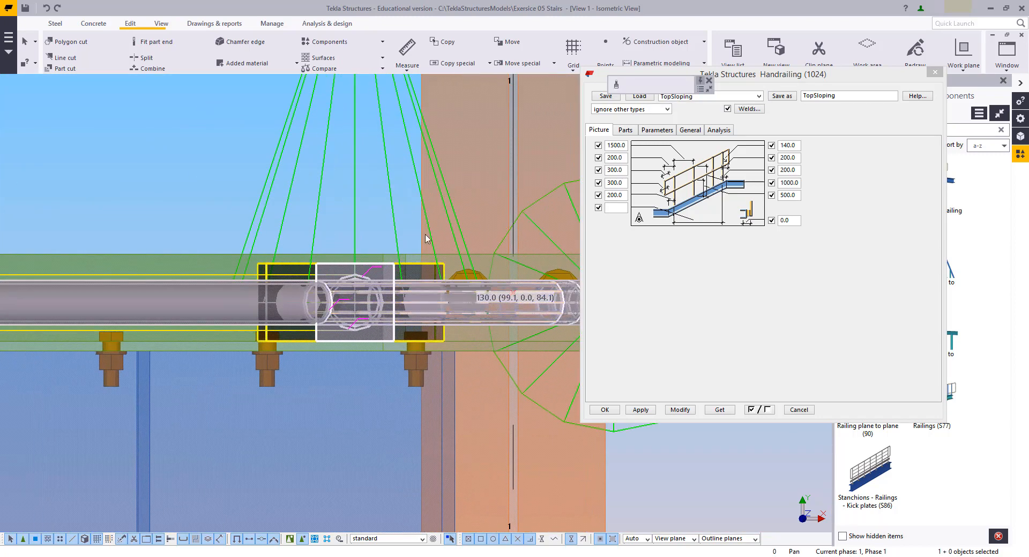
middle_drag(428, 235, 376, 299)
double_click(795, 220)
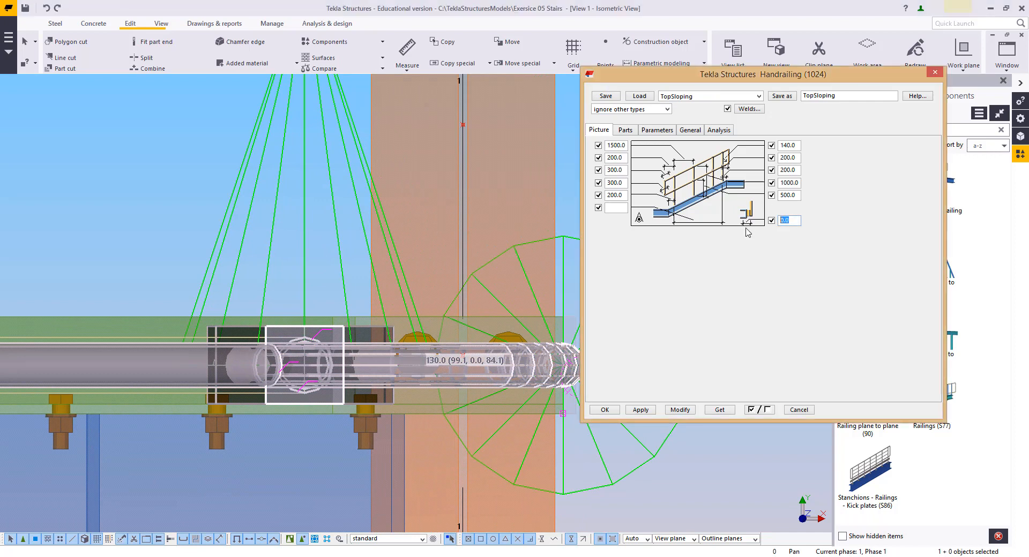
text(7.5)
click(680, 410)
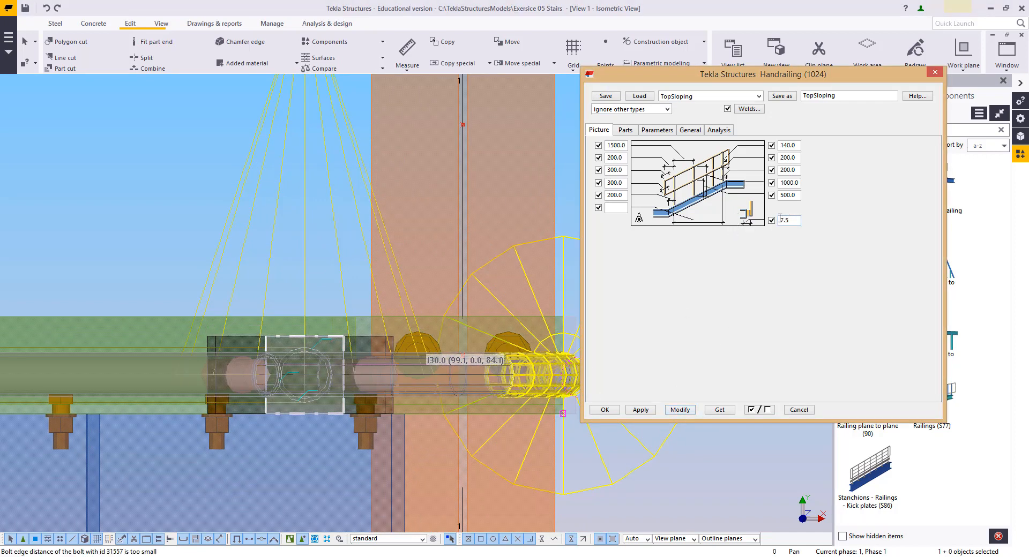
text(-)
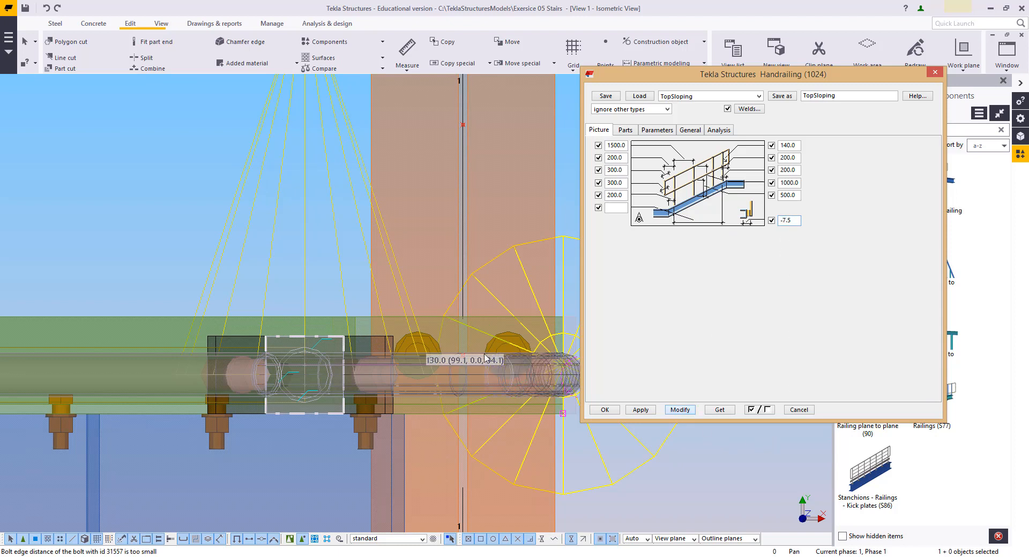
Step: Measure the distance from the far handrailing's centreline to the inner edge of its stringer
middle_drag(421, 369, 450, 324)
scroll(376, 340, up, 4)
middle_drag(361, 339, 461, 309)
scroll(356, 315, up, 4)
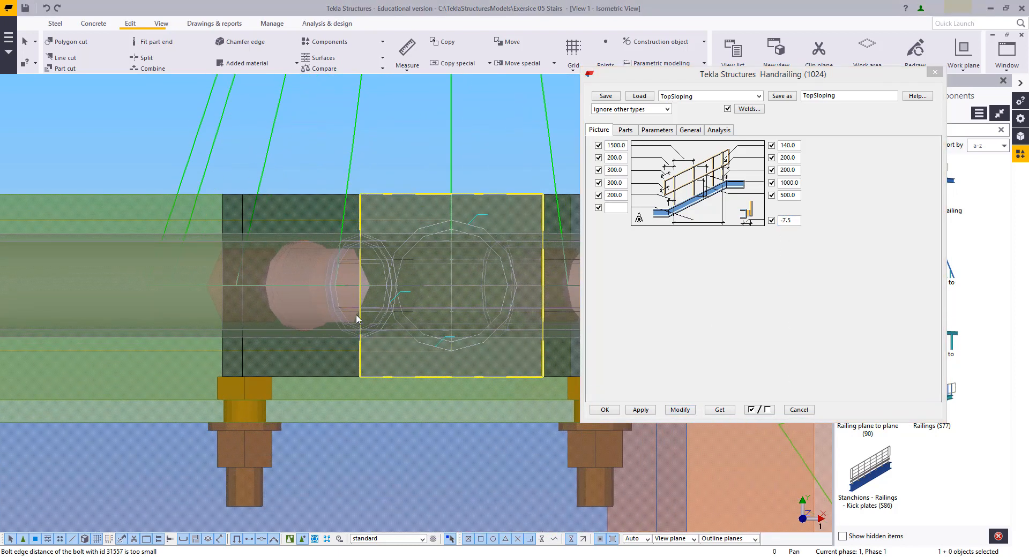
key(f)
click(347, 286)
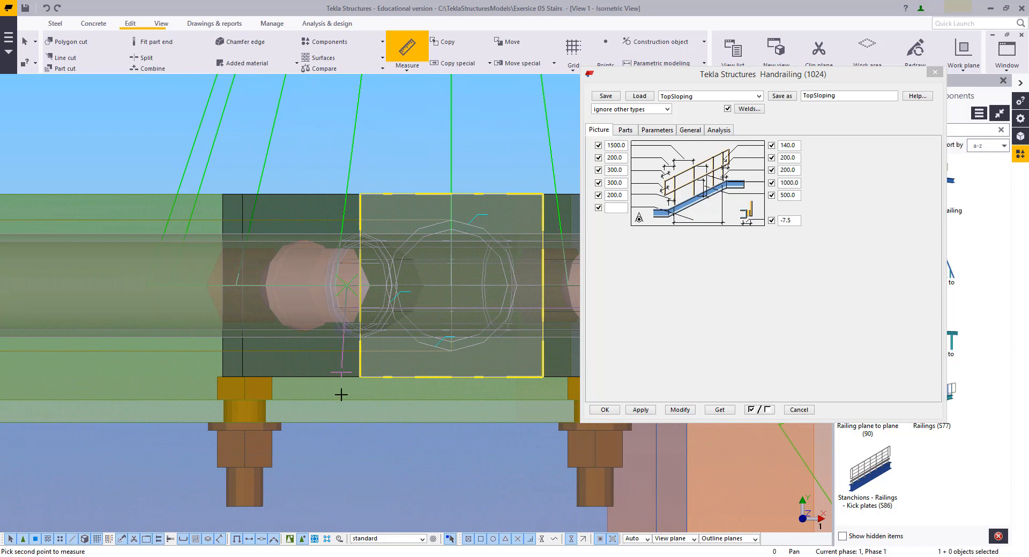
click(347, 423)
click(407, 403)
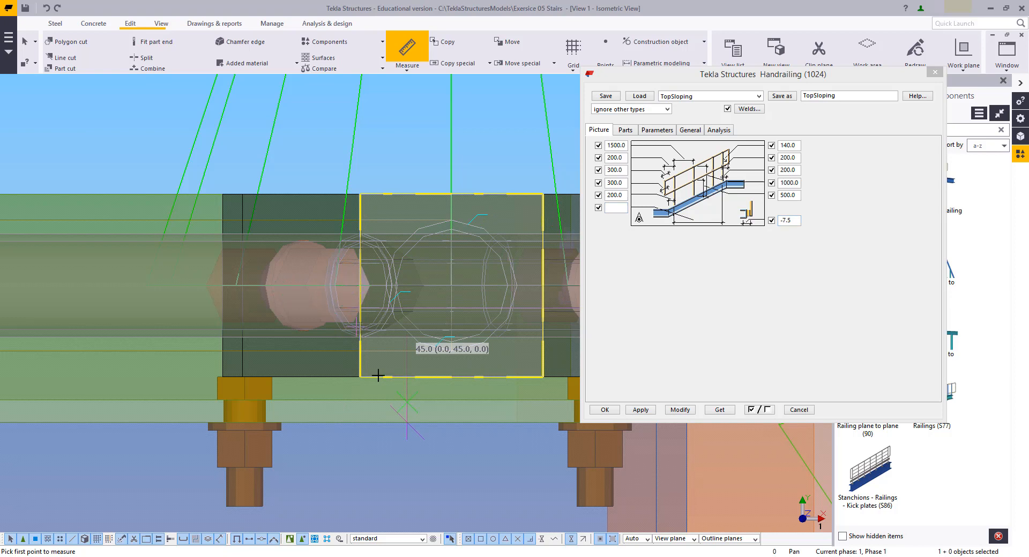
scroll(342, 259, down, 3)
right_click(276, 143)
click(277, 144)
Step: Modify the near handrailing with a sideways offset of 7.5
scroll(284, 226, down, 6)
middle_drag(367, 482, 475, 207)
scroll(486, 261, up, 1)
middle_drag(522, 265, 420, 247)
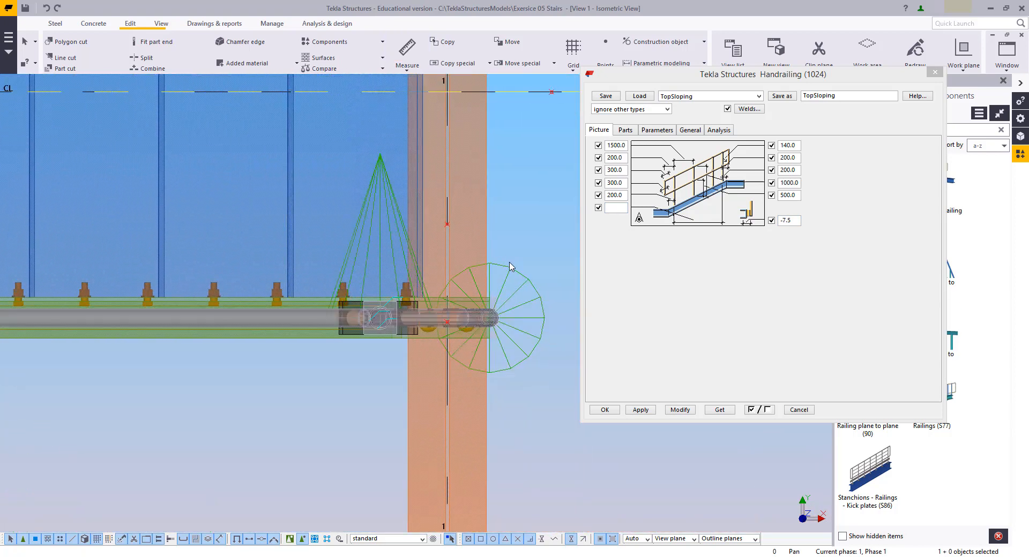
click(510, 265)
scroll(363, 316, up, 4)
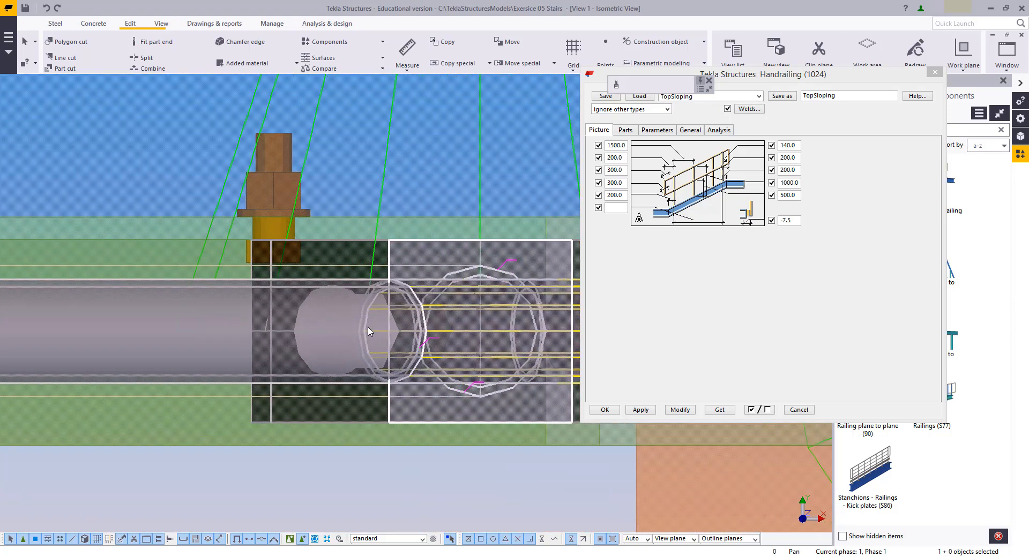
right_click(358, 175)
click(740, 322)
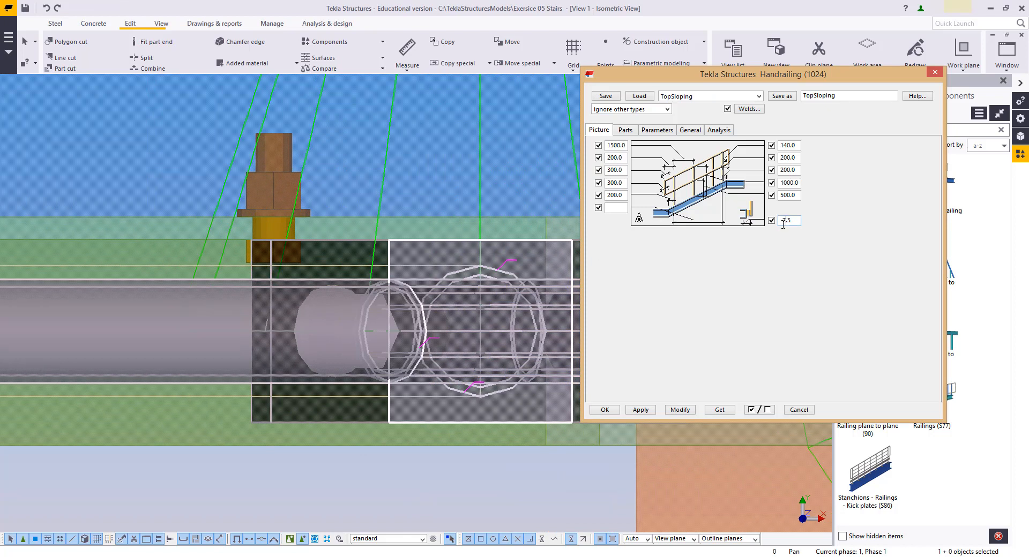
key(BackSpace)
click(385, 471)
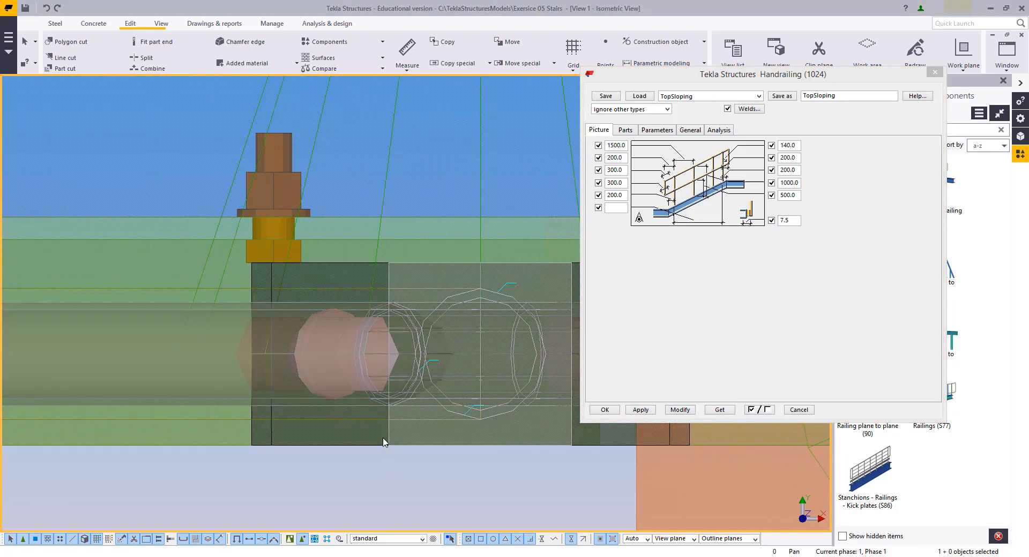
Step: Measure the distance from the near handrailing's centreline to the inner edge of its stringer
key(f)
click(378, 354)
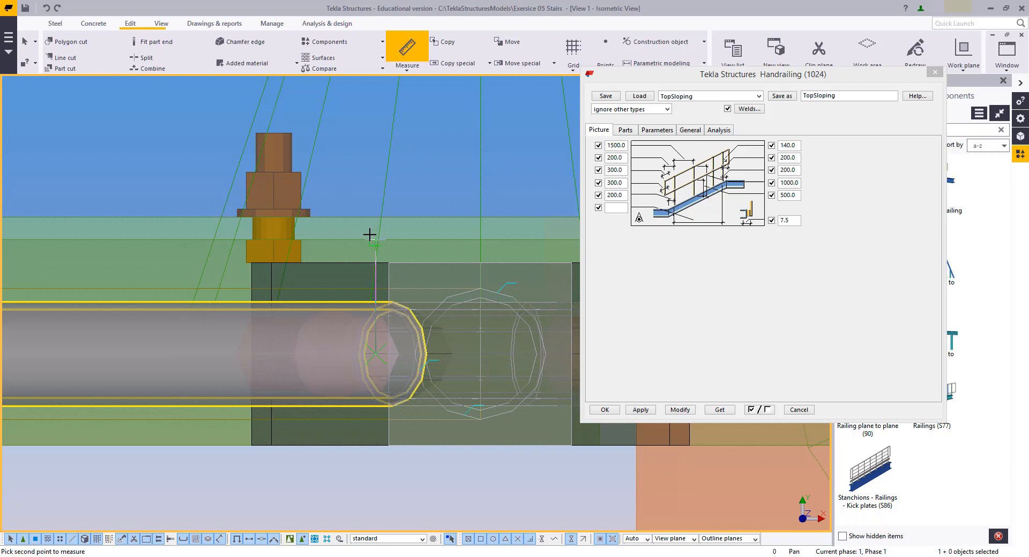
click(378, 218)
click(343, 262)
key(Escape)
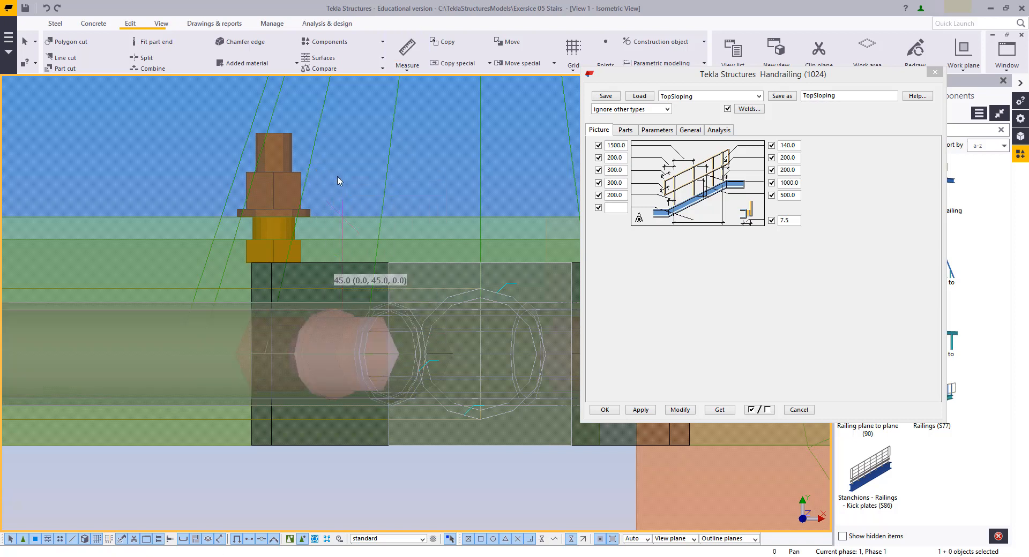
Step: Redraw the plan view to clear the temporary measurements from both stringers
scroll(300, 295, down, 3)
scroll(291, 318, down, 4)
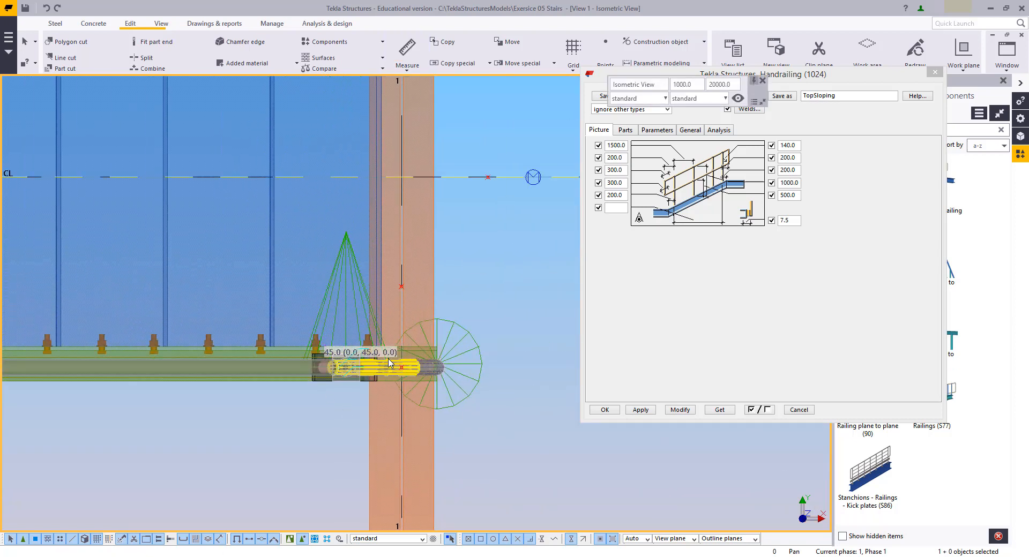
scroll(388, 366, down, 2)
scroll(370, 183, up, 3)
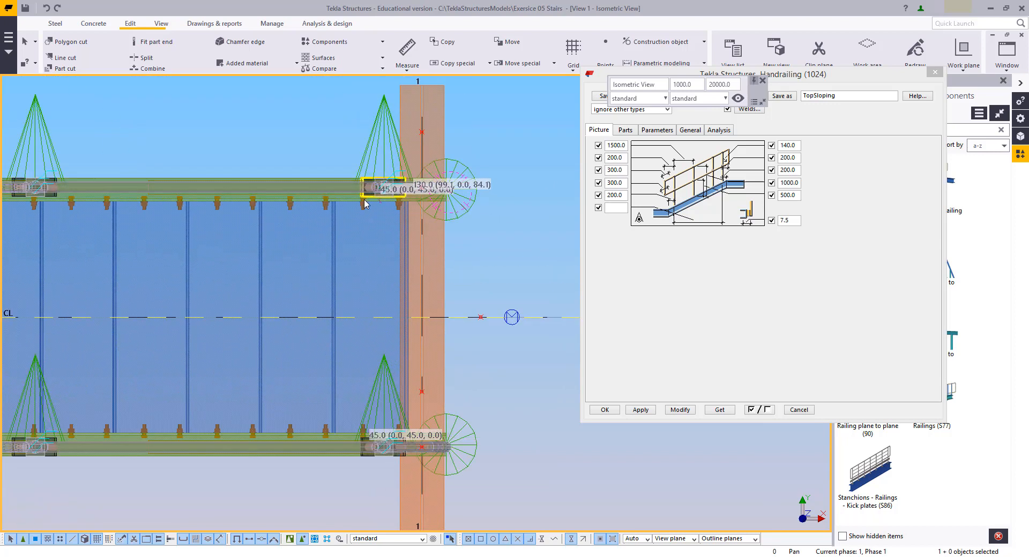
middle_drag(381, 395, 418, 296)
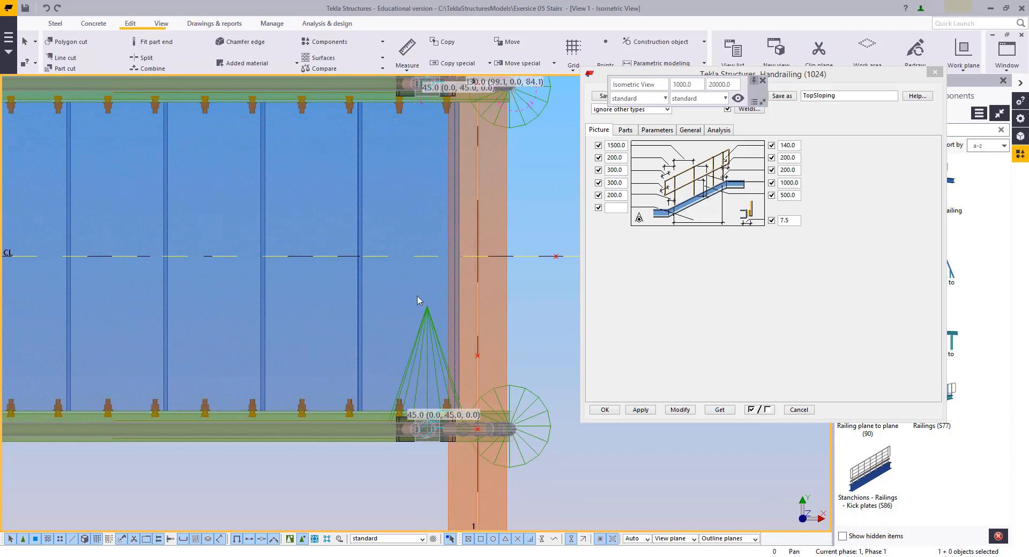
right_click(405, 283)
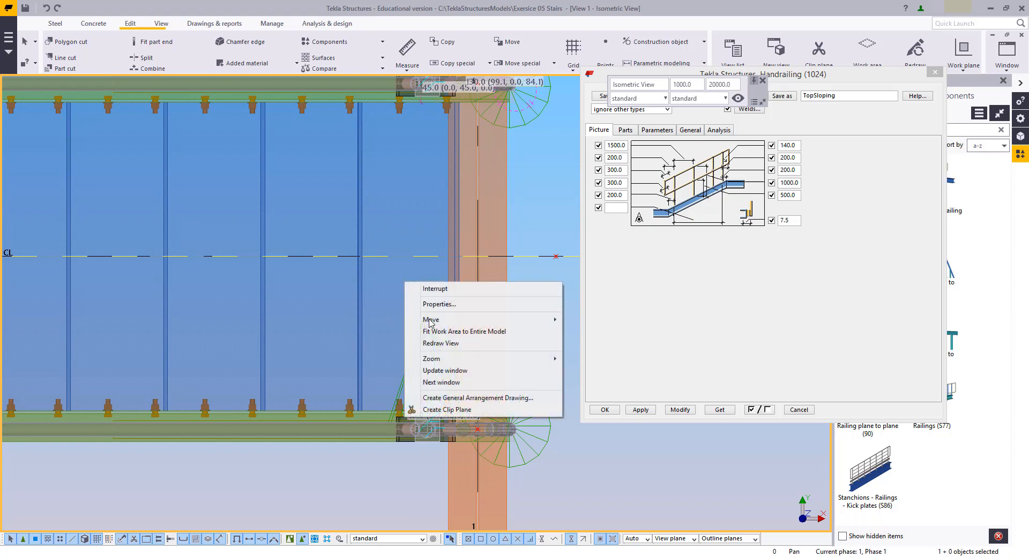
click(435, 348)
scroll(402, 361, down, 5)
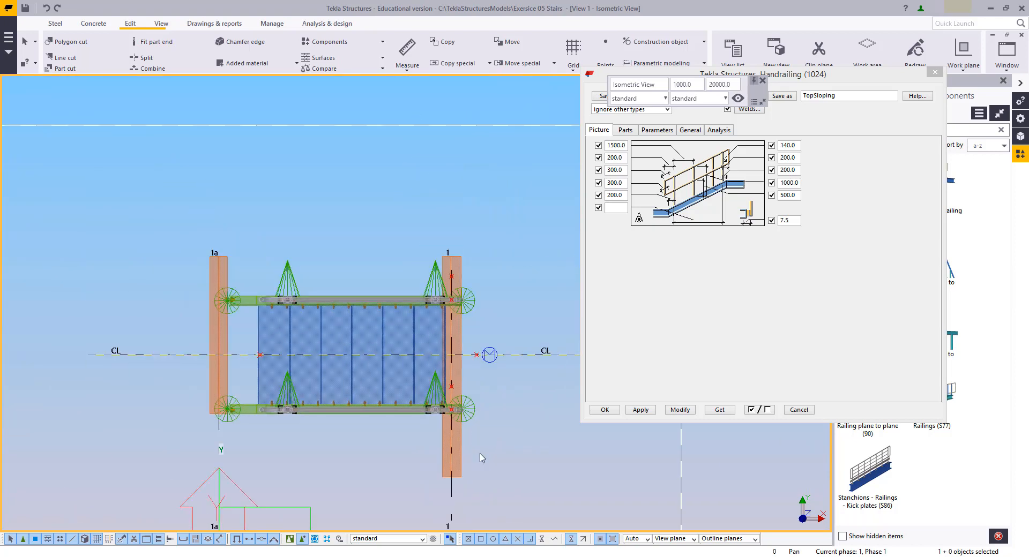
Step: Return the stair to a 3D view with solid rendering and close the Handrailing settings
key(ctrl+p)
middle_drag(480, 460, 409, 366)
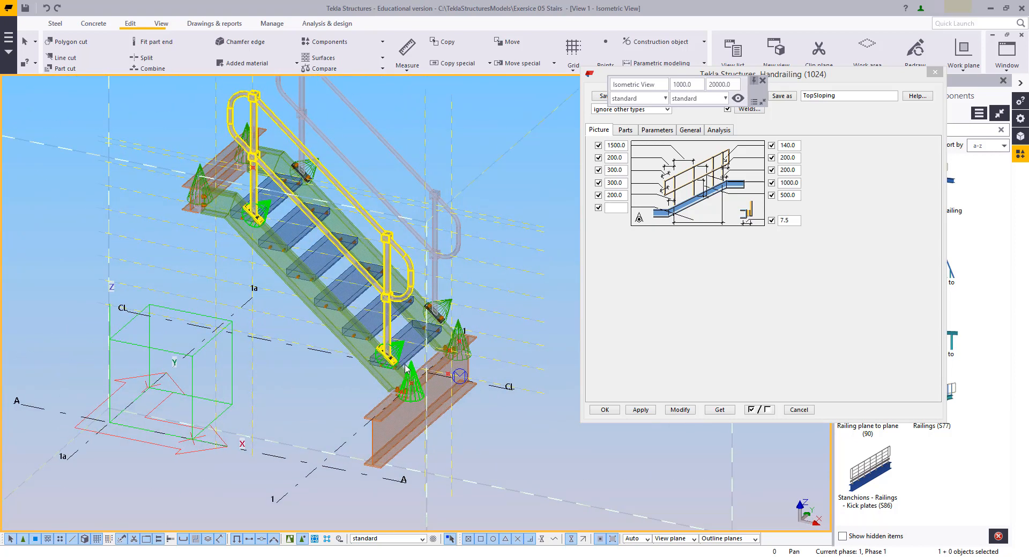
key(ctrl+p)
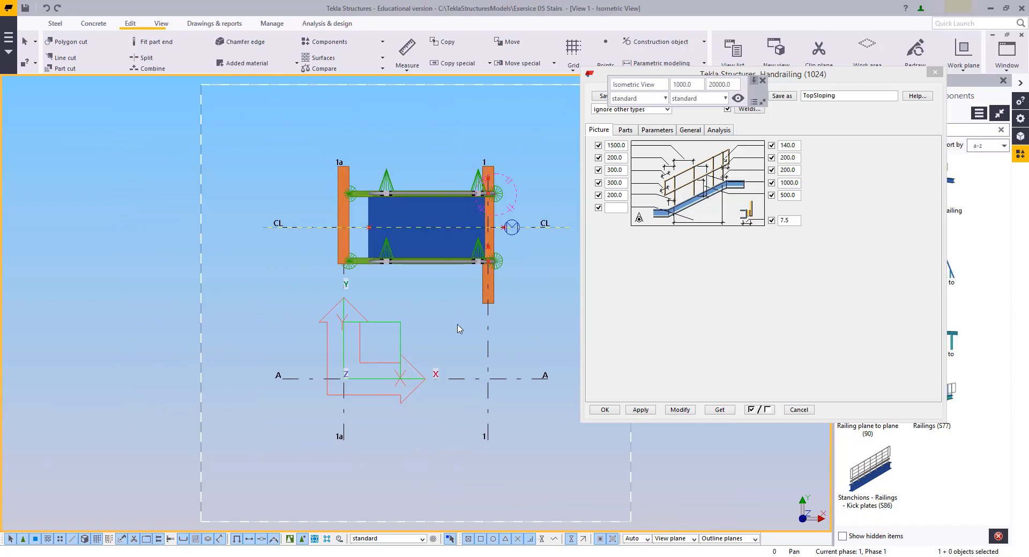
key(ctrl+p)
middle_drag(394, 280, 345, 418)
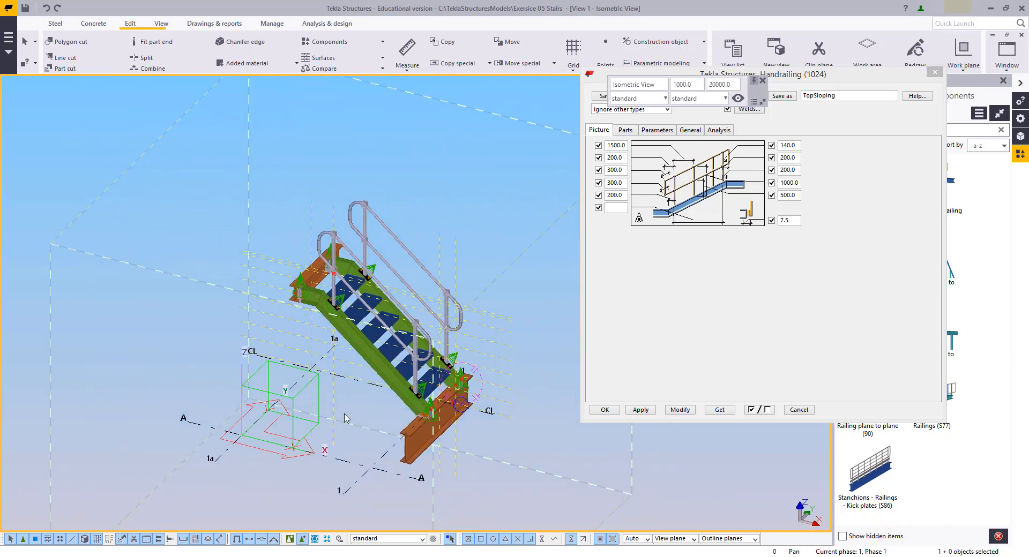
click(935, 72)
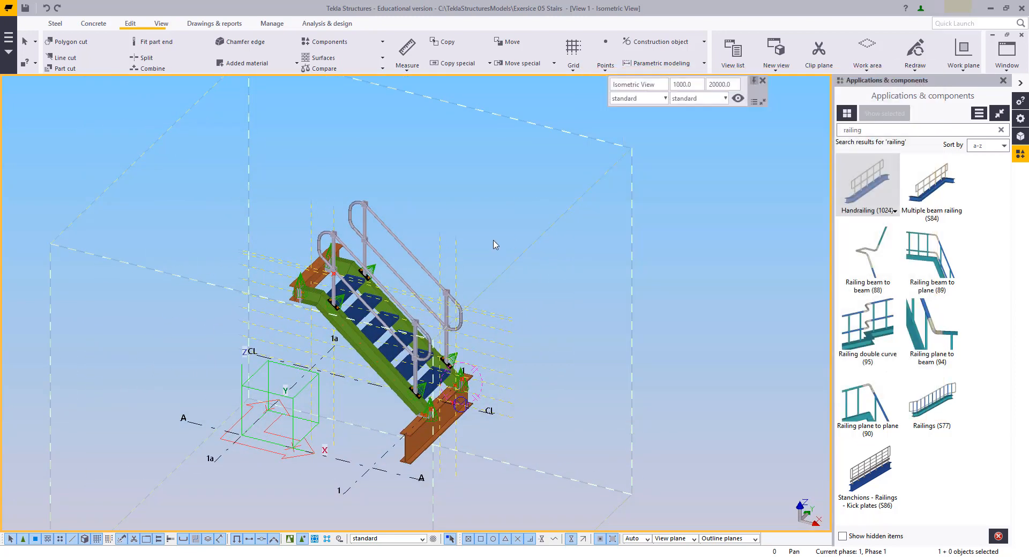
scroll(520, 309, up, 2)
scroll(528, 257, up, 2)
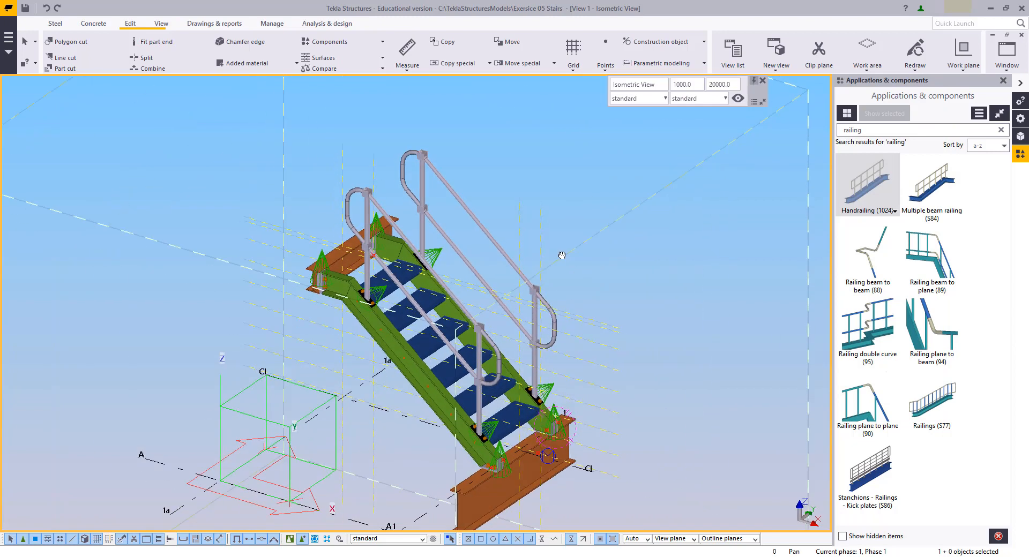
Step: Load the standard view properties and modify the isometric view to a rotation of -40 around Z and 20 around X
right_click(543, 150)
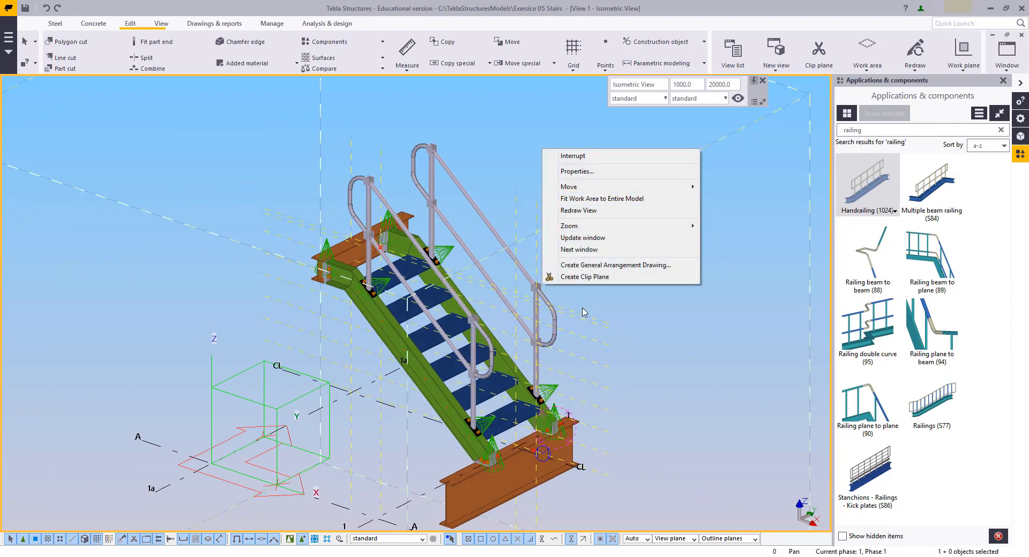
double_click(716, 394)
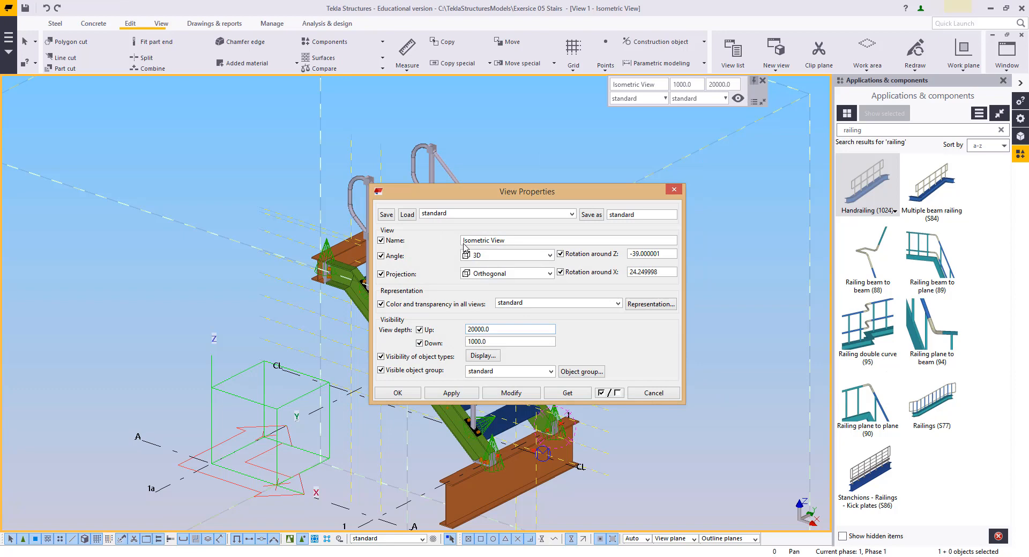
click(407, 215)
click(504, 395)
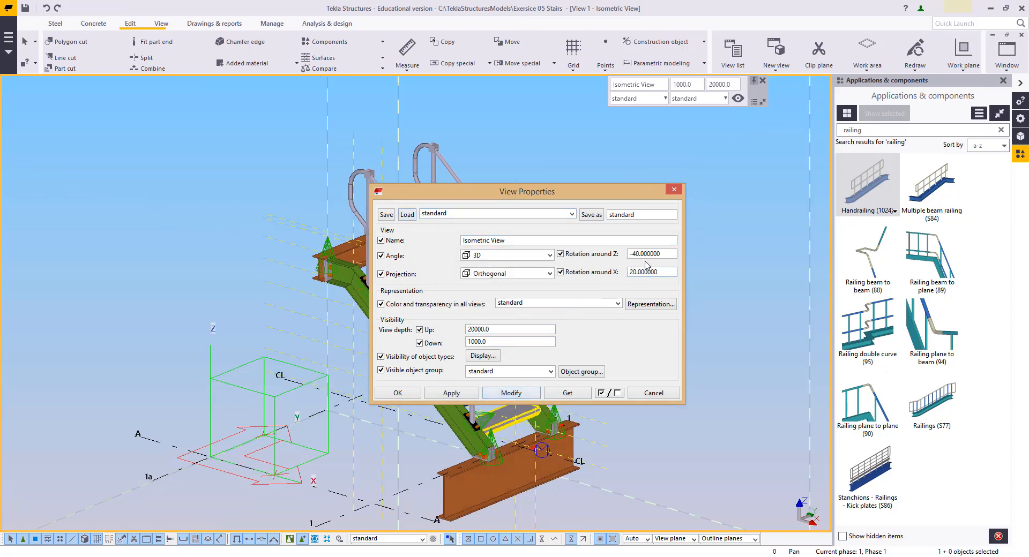
click(642, 392)
scroll(531, 441, up, 5)
middle_drag(505, 463, 561, 473)
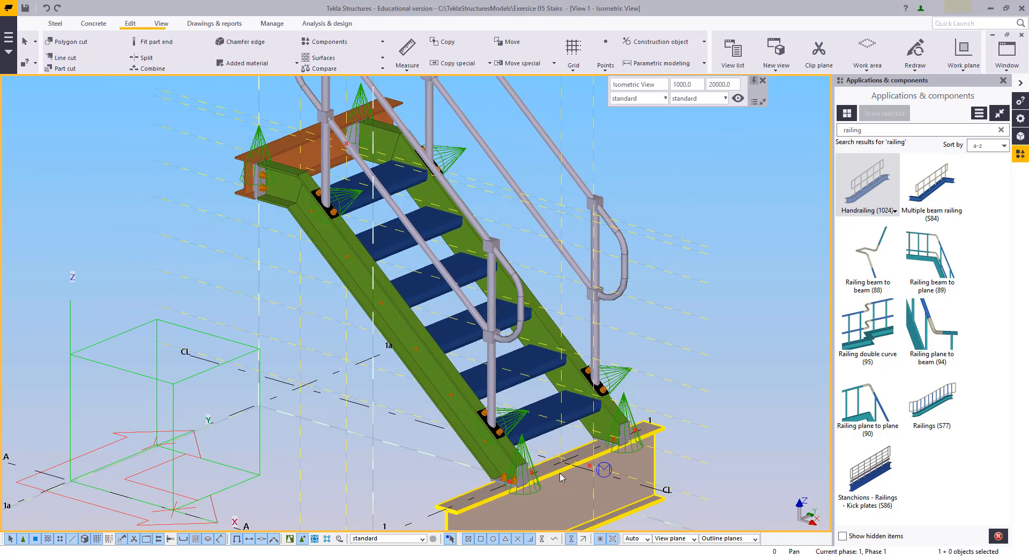
scroll(557, 472, down, 3)
middle_drag(539, 417, 527, 404)
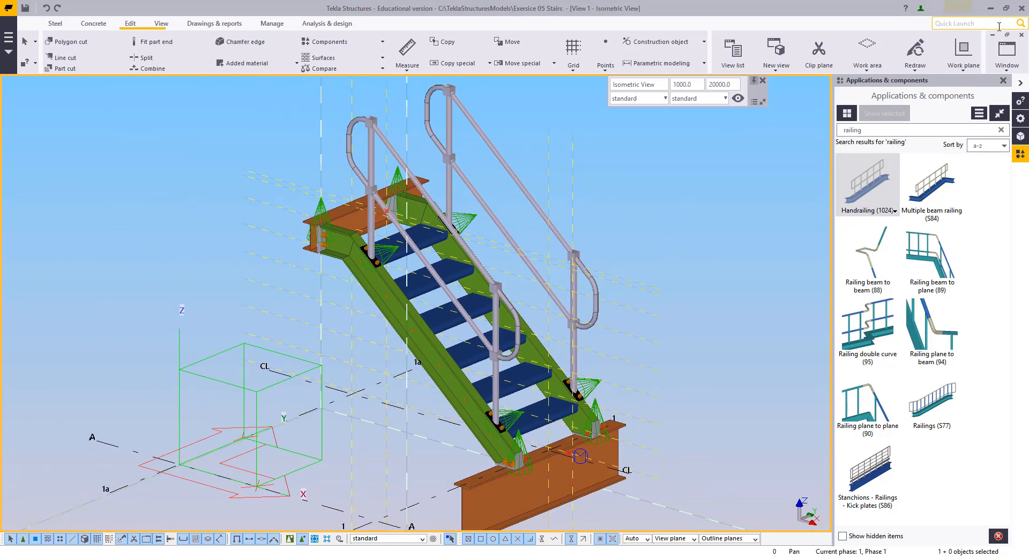
Step: Switch to the Grid CL view and examine the stair and handrailing in side elevation
click(1007, 54)
click(943, 150)
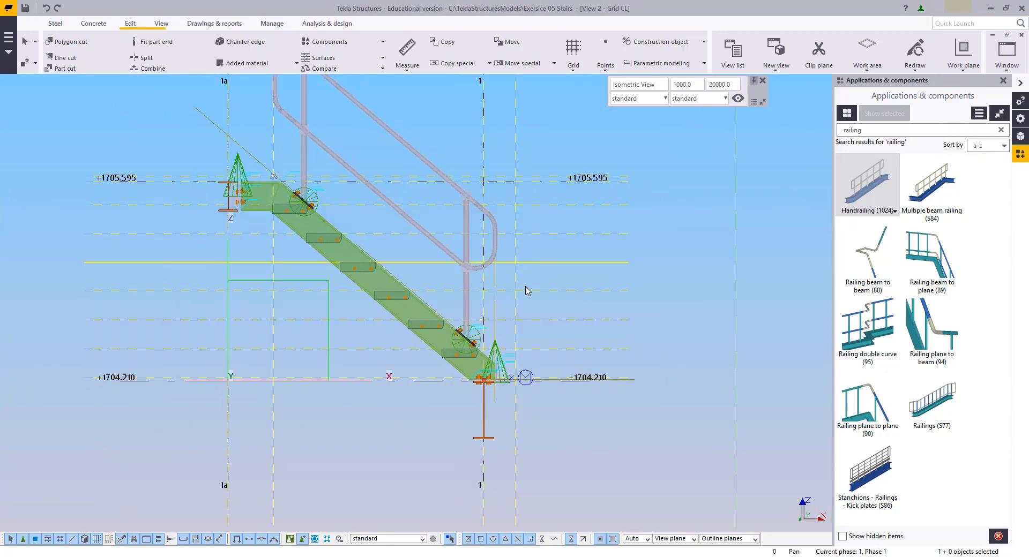
scroll(525, 291, down, 1)
middle_drag(473, 251, 488, 294)
scroll(507, 292, up, 1)
scroll(509, 287, up, 1)
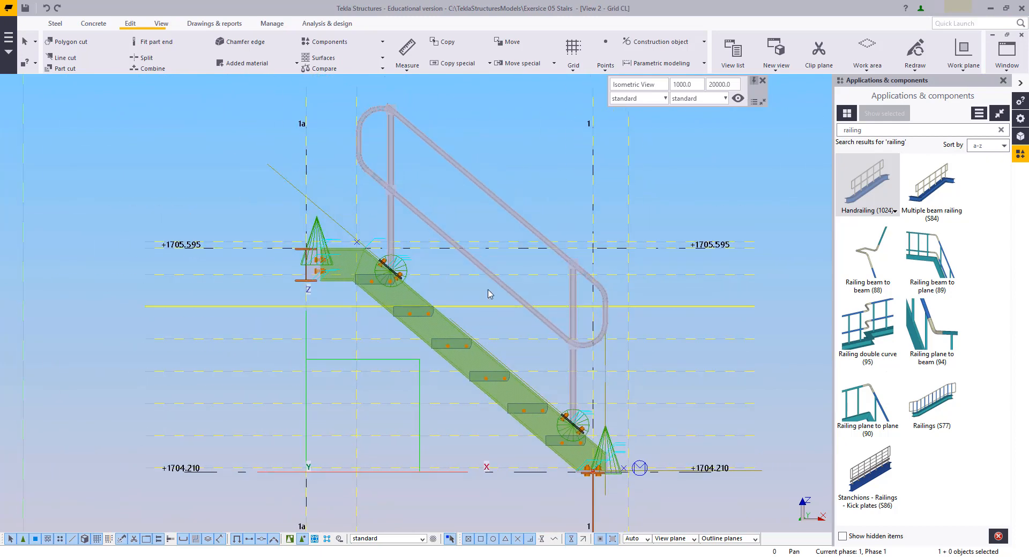
key(ctrl+p)
key(ctrl+p)
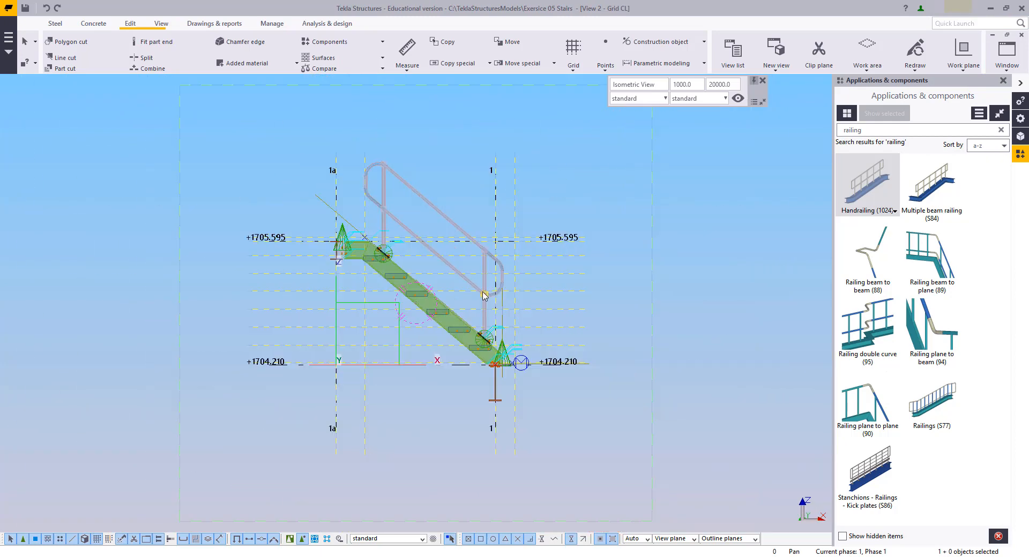
scroll(447, 312, up, 2)
scroll(474, 245, up, 1)
middle_drag(474, 245, 434, 346)
scroll(447, 312, down, 2)
scroll(447, 311, up, 2)
middle_drag(447, 312, 486, 276)
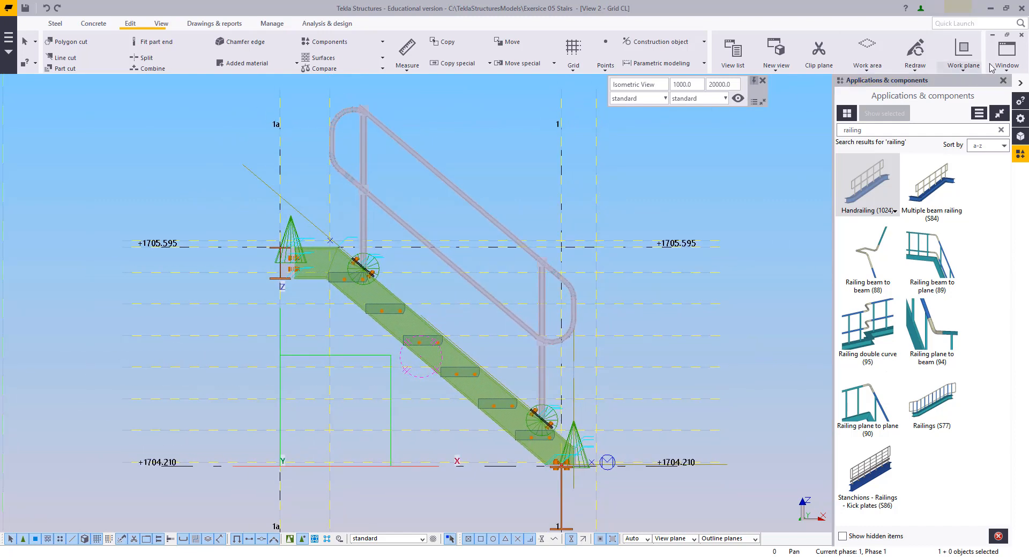
Step: Return to the isometric view of the stair
click(1007, 54)
click(977, 131)
middle_drag(438, 335, 430, 348)
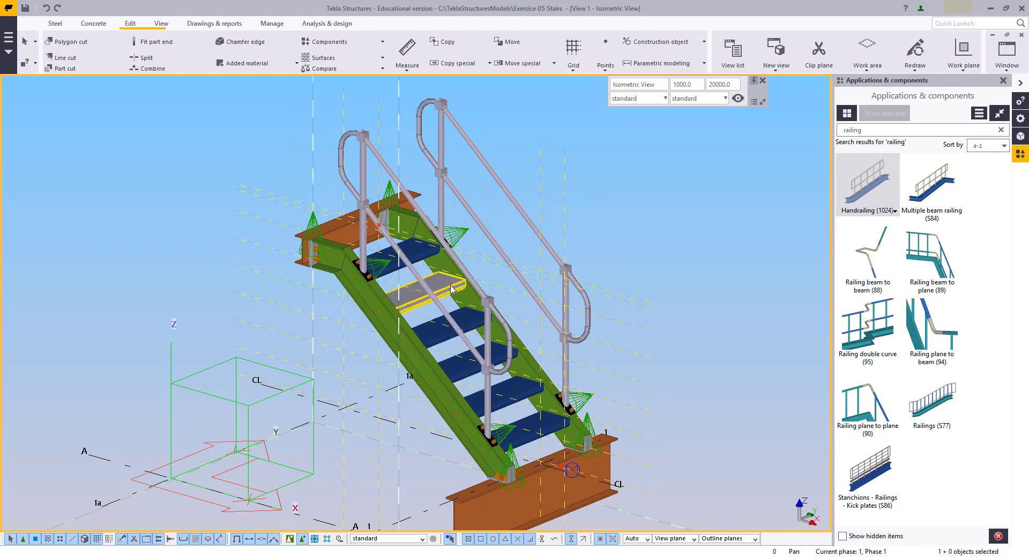
Step: Run numbering on the modified objects in the model
click(217, 23)
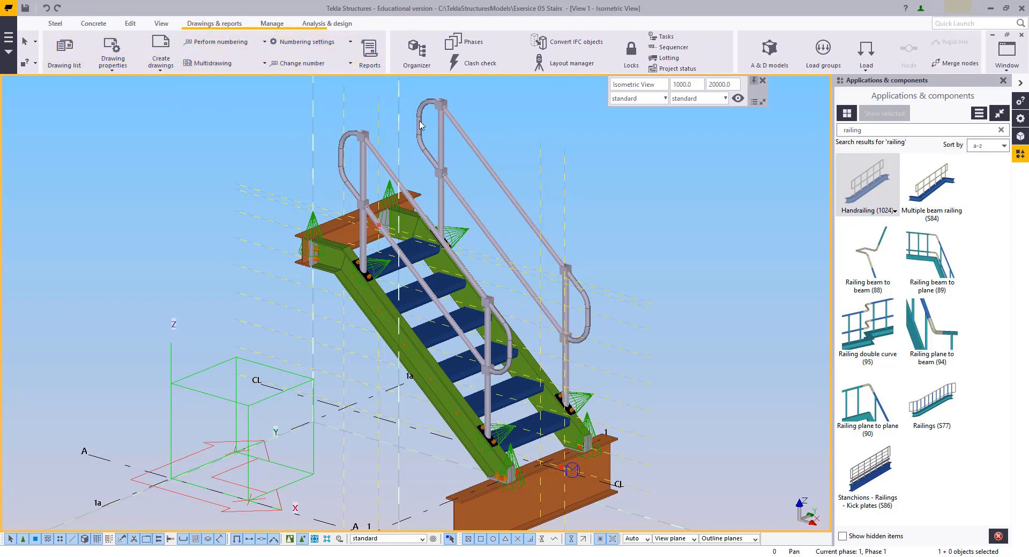
middle_drag(403, 140, 388, 194)
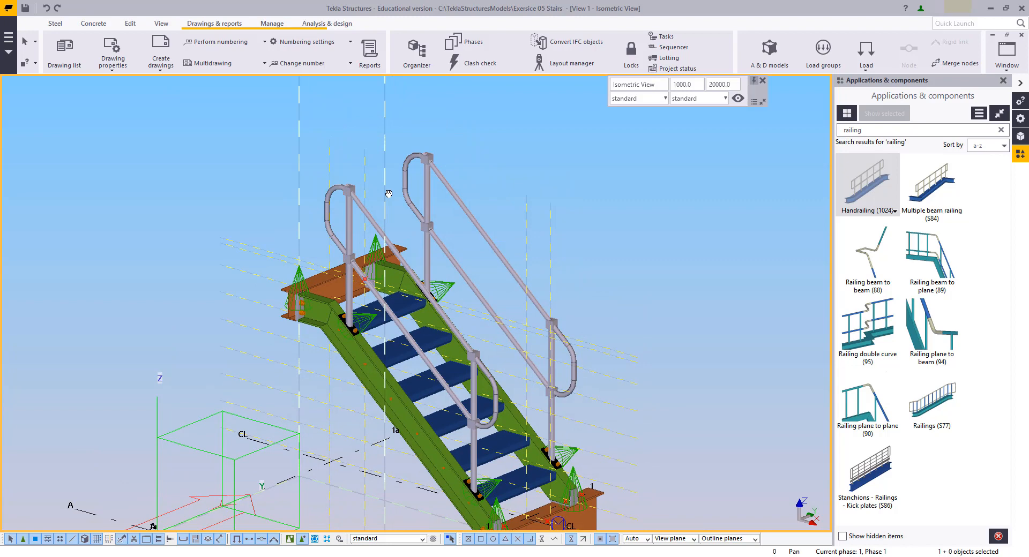
click(256, 44)
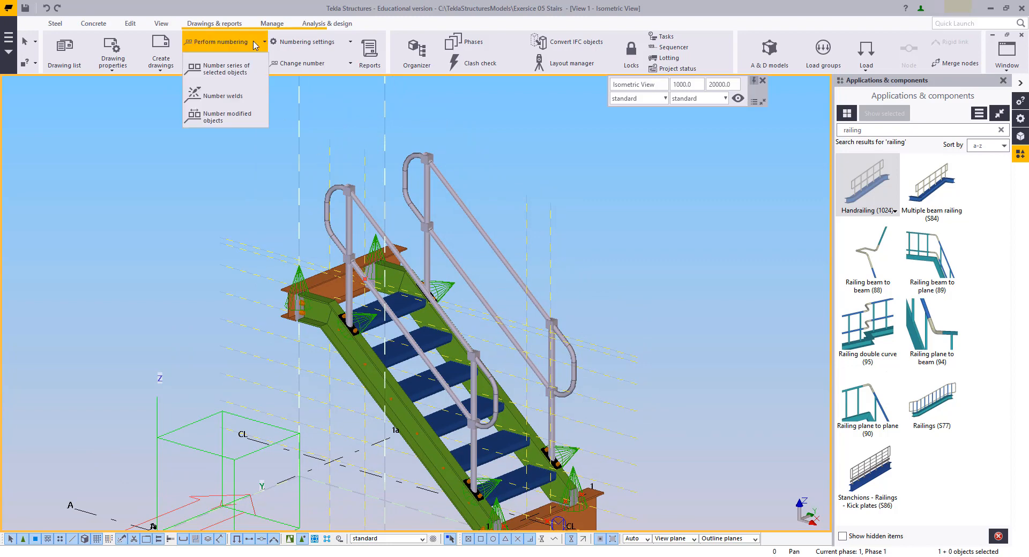
click(206, 117)
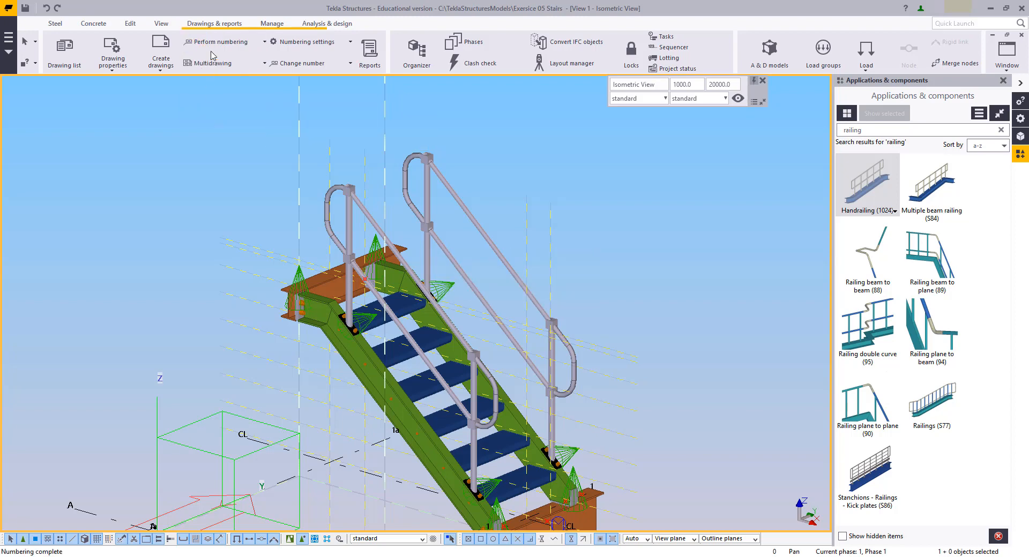
click(235, 42)
click(298, 226)
Step: Create and open one general arrangement drawing containing the Grid CL, Isometric View and Plan +1705.595 views
click(147, 65)
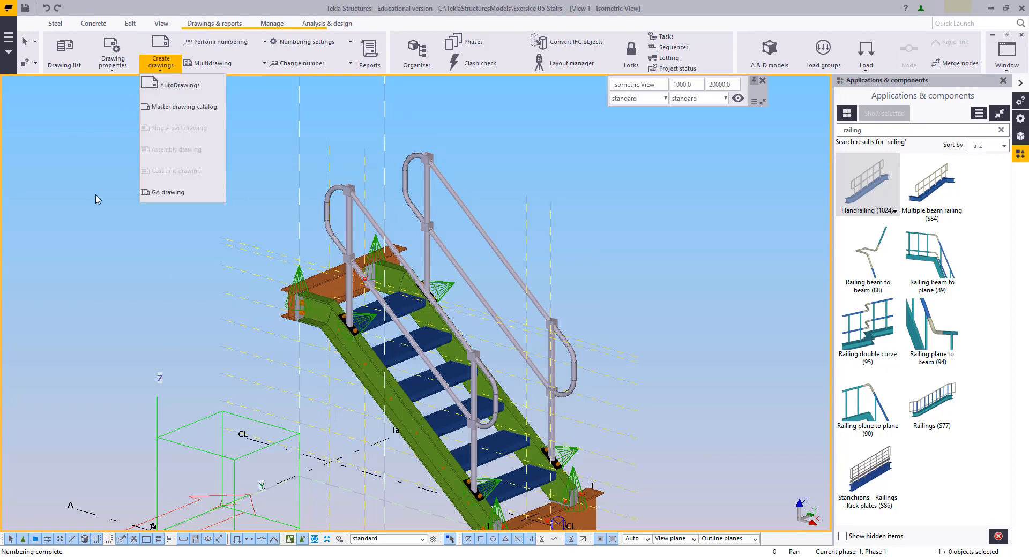
click(153, 192)
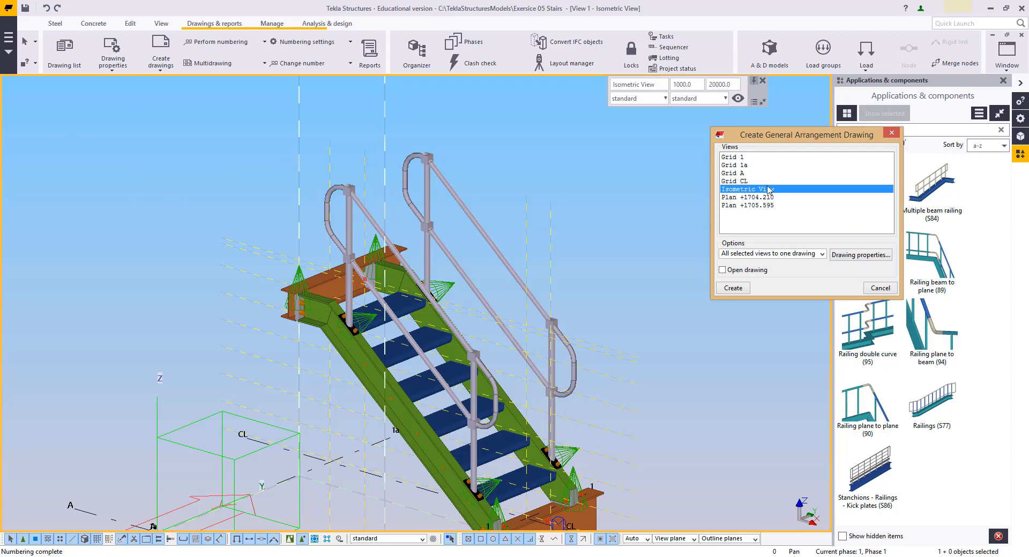
ctrl+click(744, 181)
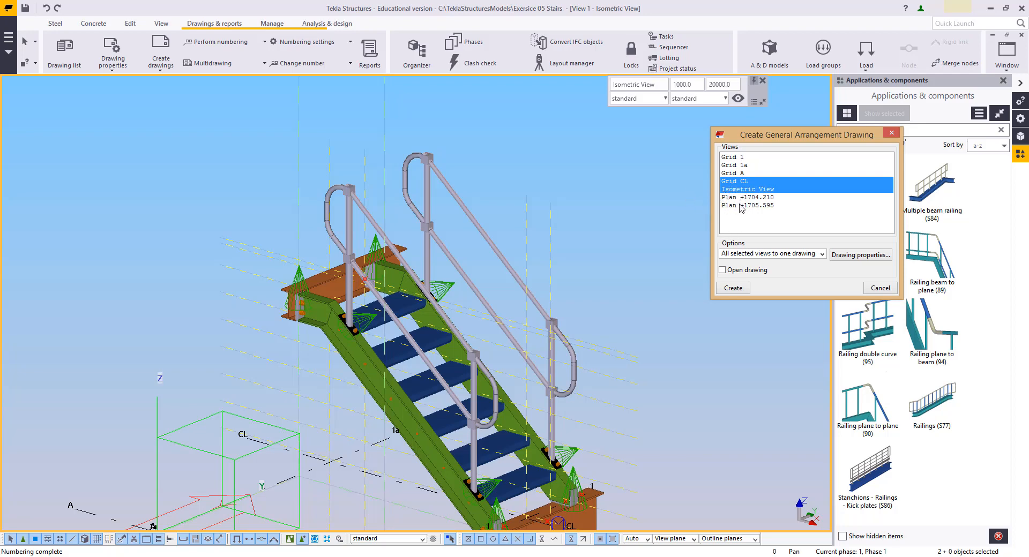
ctrl+click(741, 207)
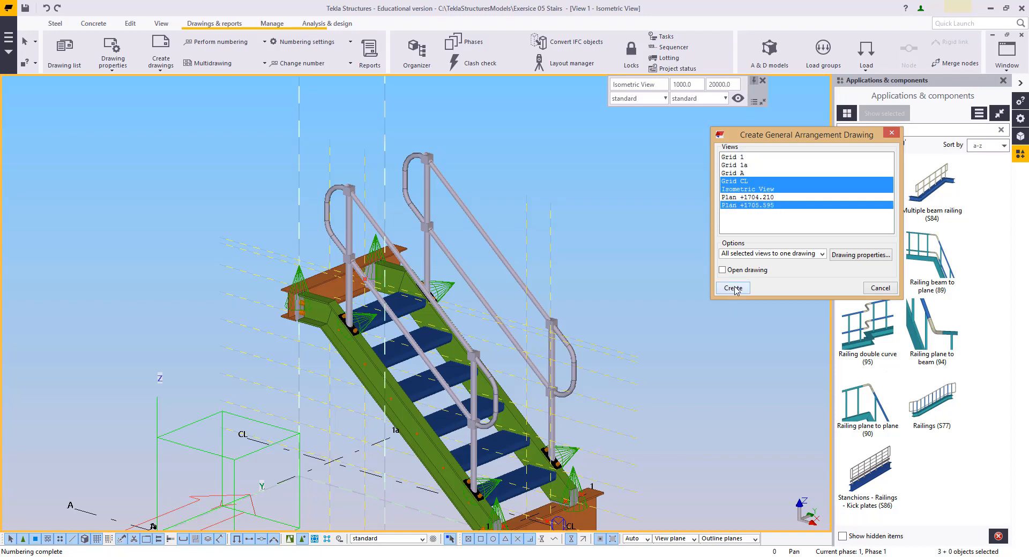
click(747, 271)
click(732, 289)
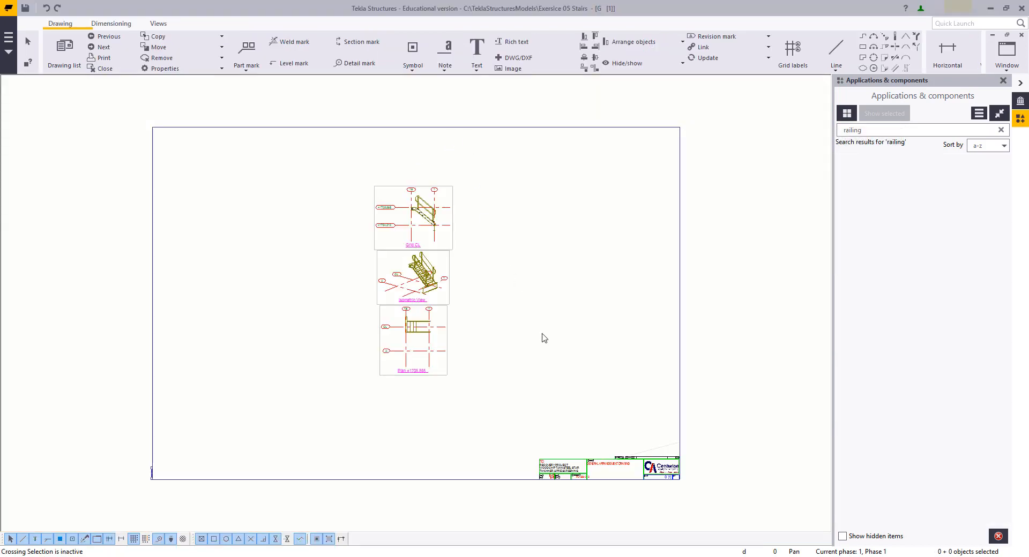
Step: Select all three drawing views and set their scale to 15
middle_drag(544, 337, 613, 329)
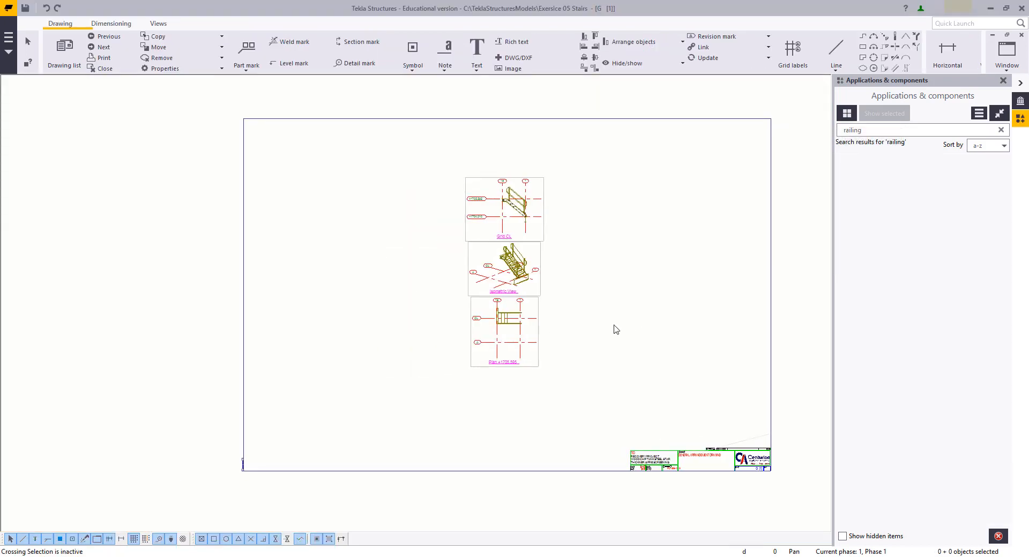
scroll(613, 329, up, 3)
scroll(474, 238, down, 2)
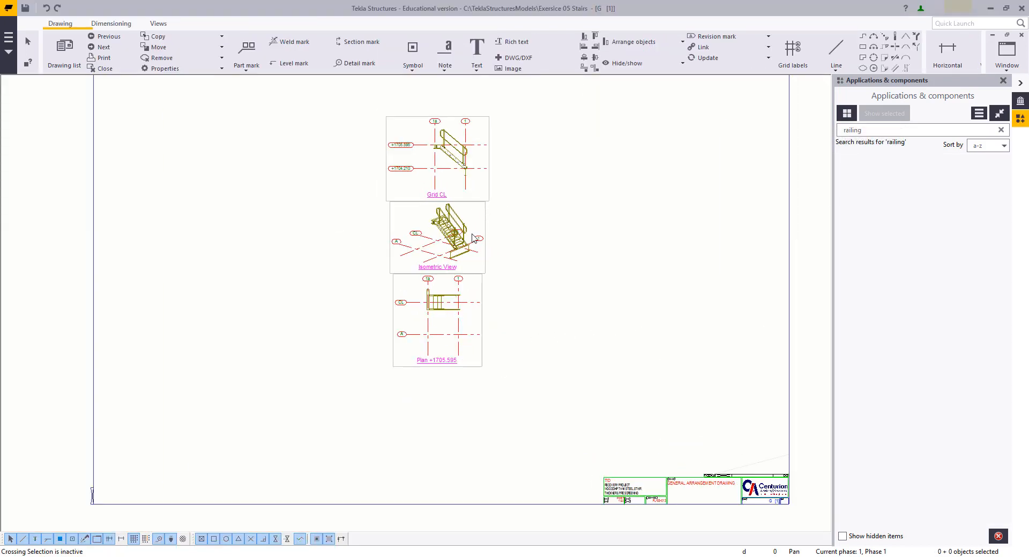
scroll(491, 195, up, 2)
drag(537, 188, 471, 228)
shift+drag(519, 348, 461, 339)
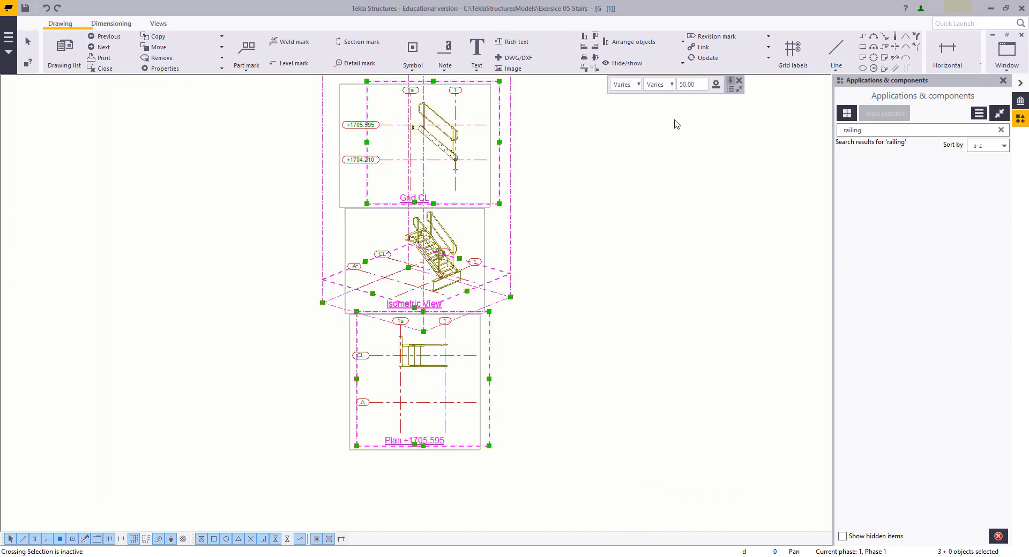
click(693, 85)
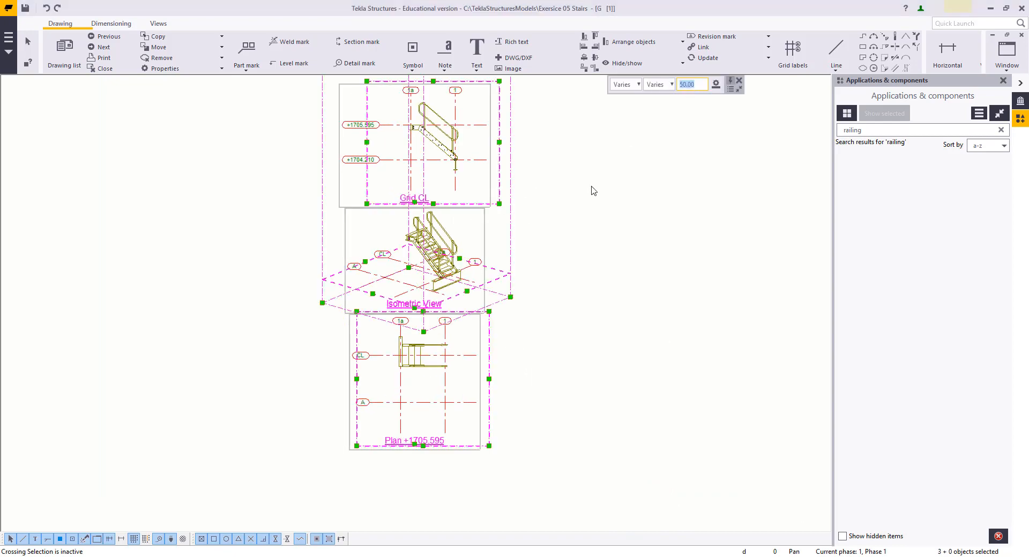
text(15)
key(Return)
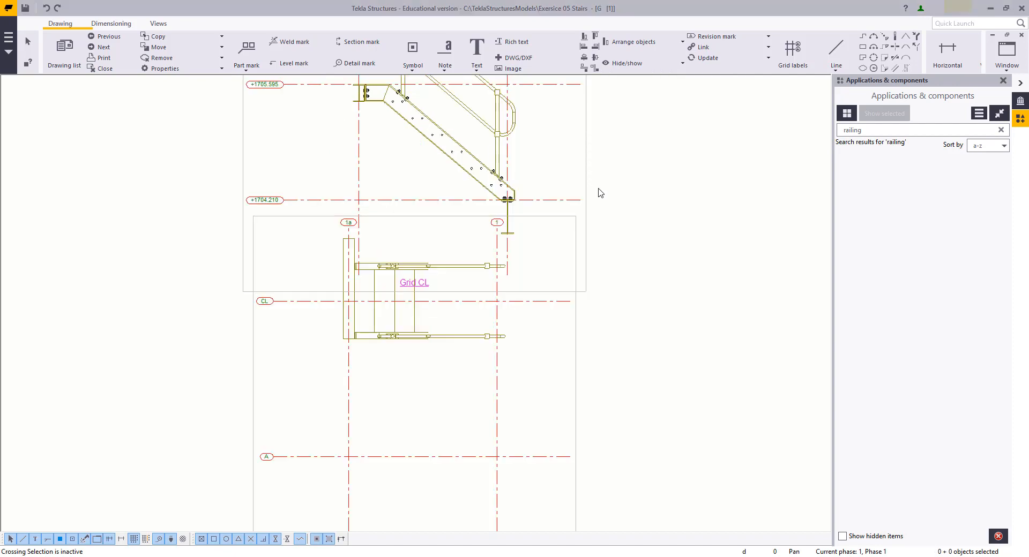
Step: Load the a2 layout settings for the general arrangement drawing and modify the sheet to that size
scroll(516, 310, down, 5)
middle_drag(517, 309, 582, 279)
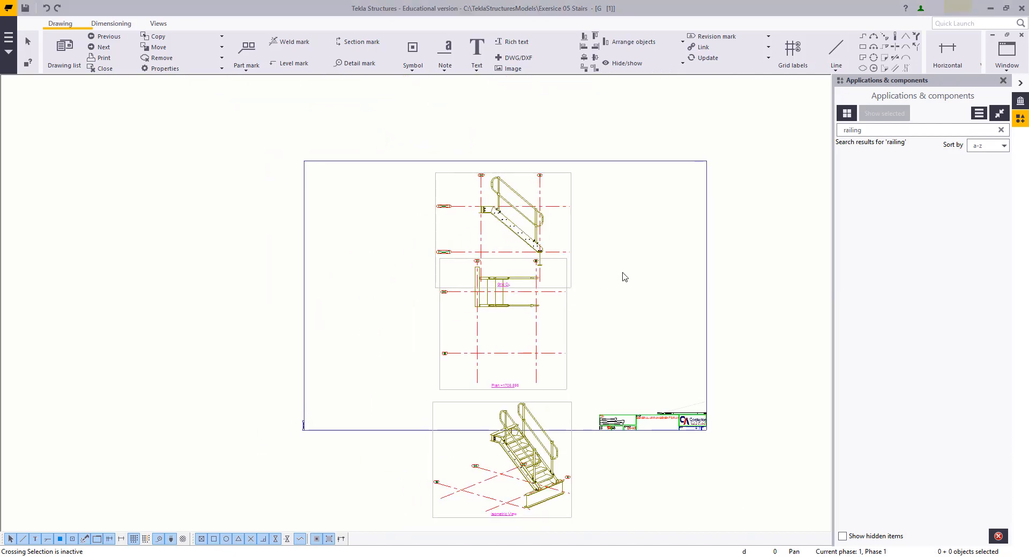
double_click(627, 261)
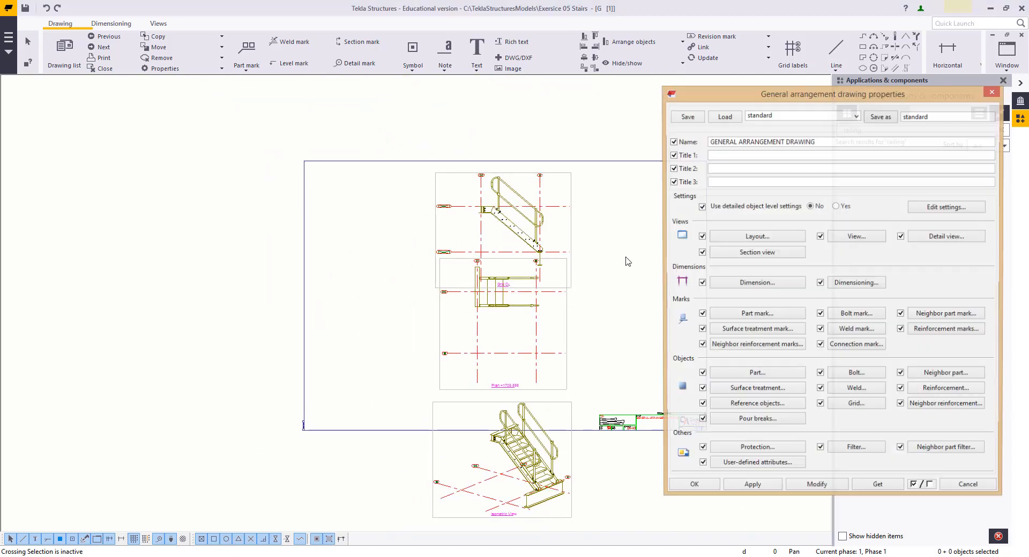
click(752, 241)
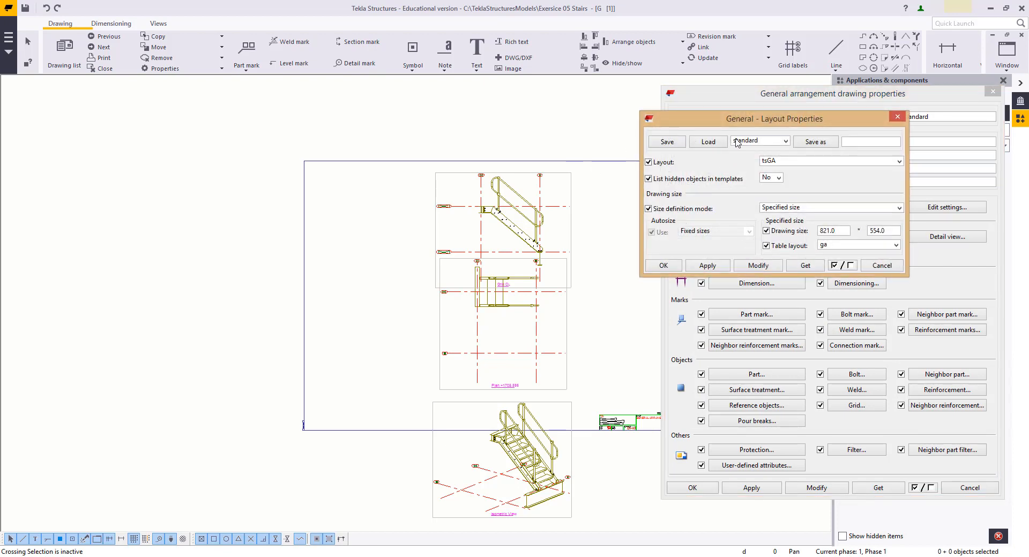
click(786, 141)
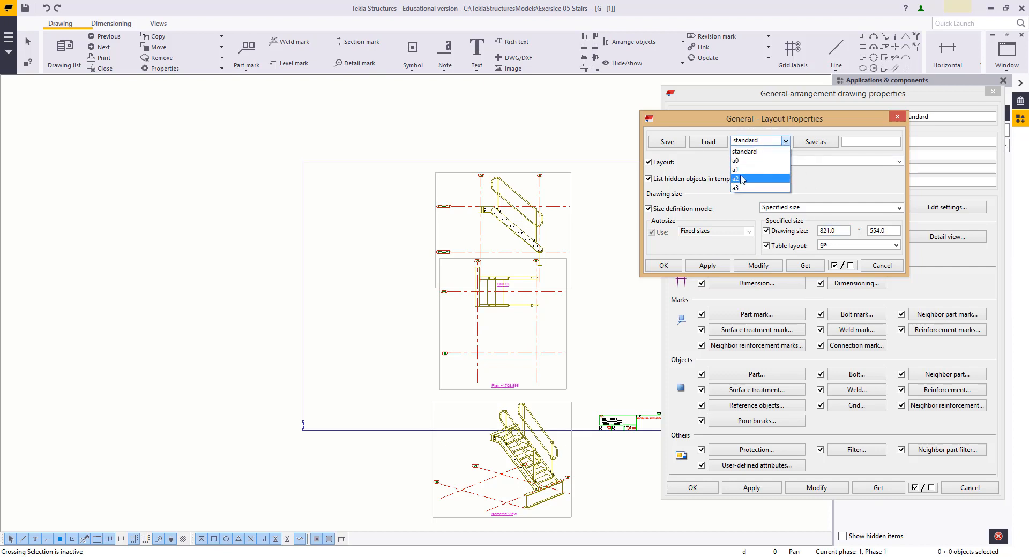
click(742, 170)
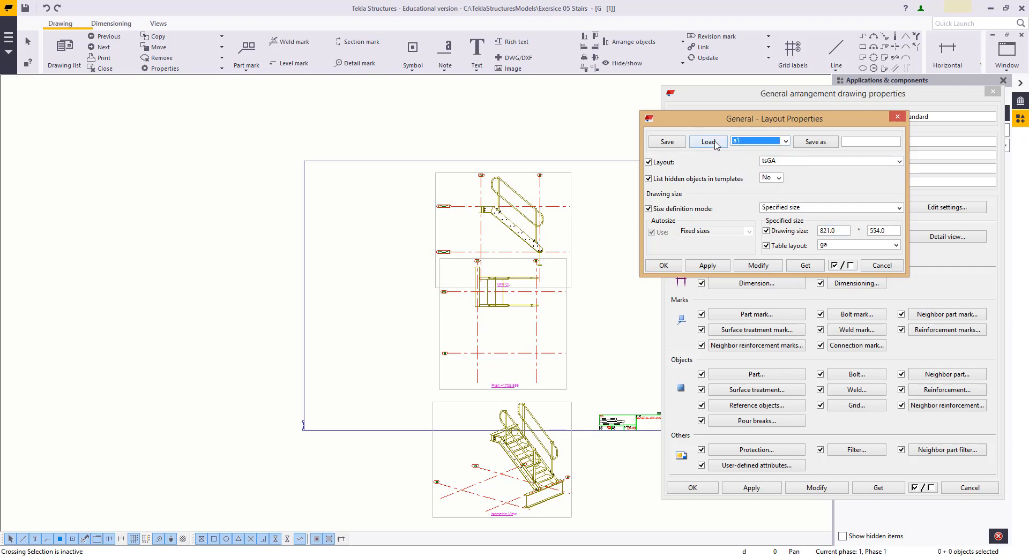
click(759, 141)
click(736, 179)
click(710, 142)
click(765, 266)
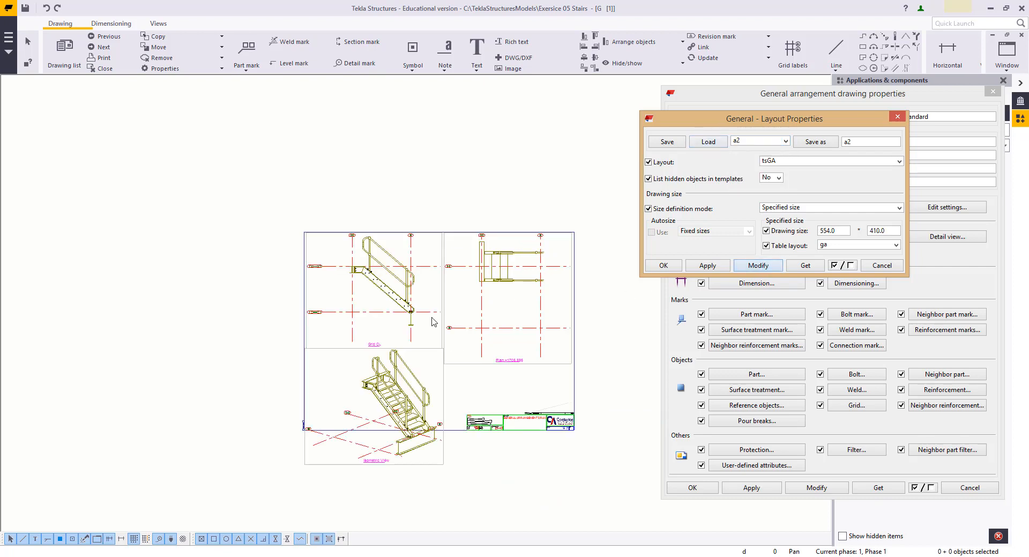
click(662, 266)
click(692, 488)
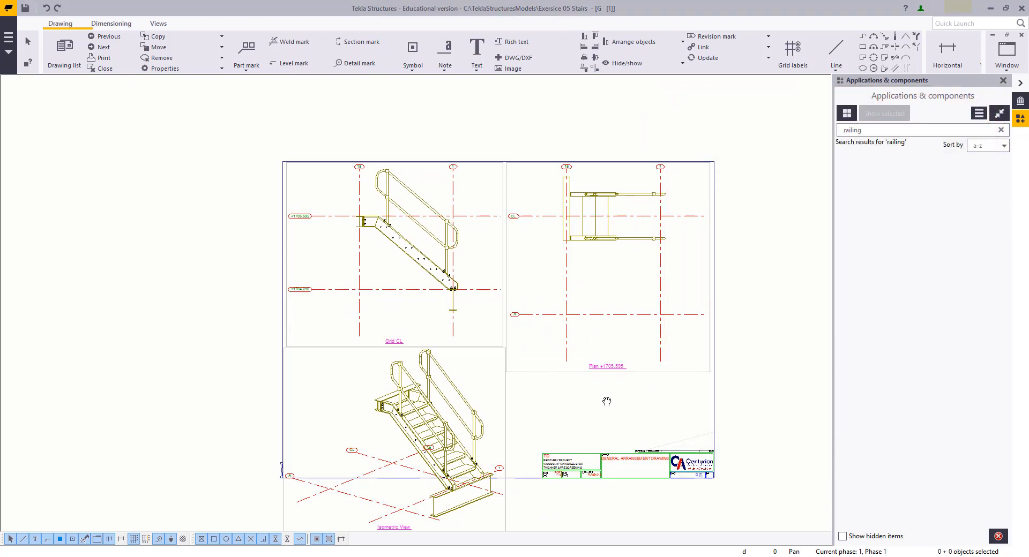
Step: Examine the plan view's boundary and the stair views laid out on the A2 sheet
middle_drag(607, 401, 611, 412)
scroll(527, 310, up, 2)
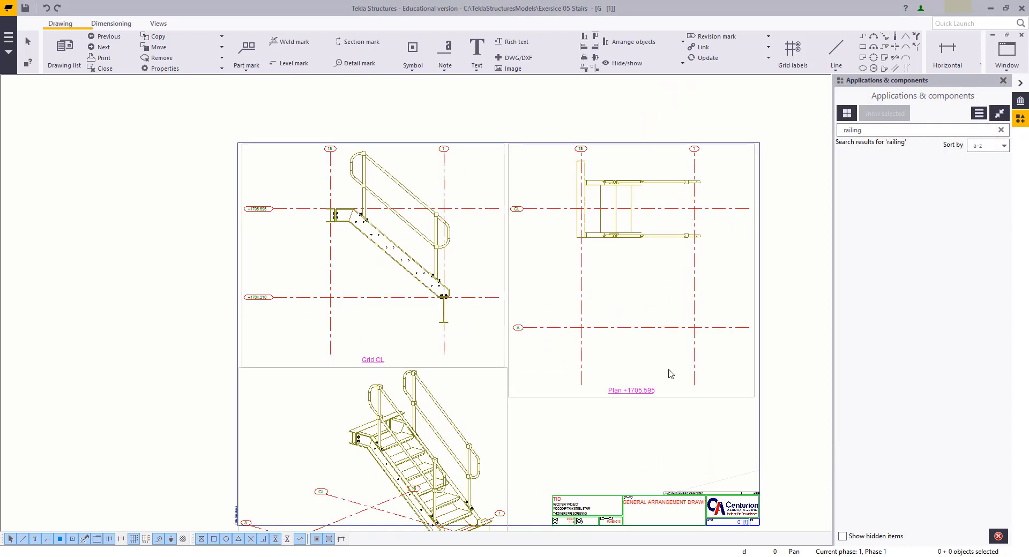
click(670, 397)
scroll(648, 418, up, 4)
scroll(619, 386, down, 1)
middle_drag(619, 387, 585, 418)
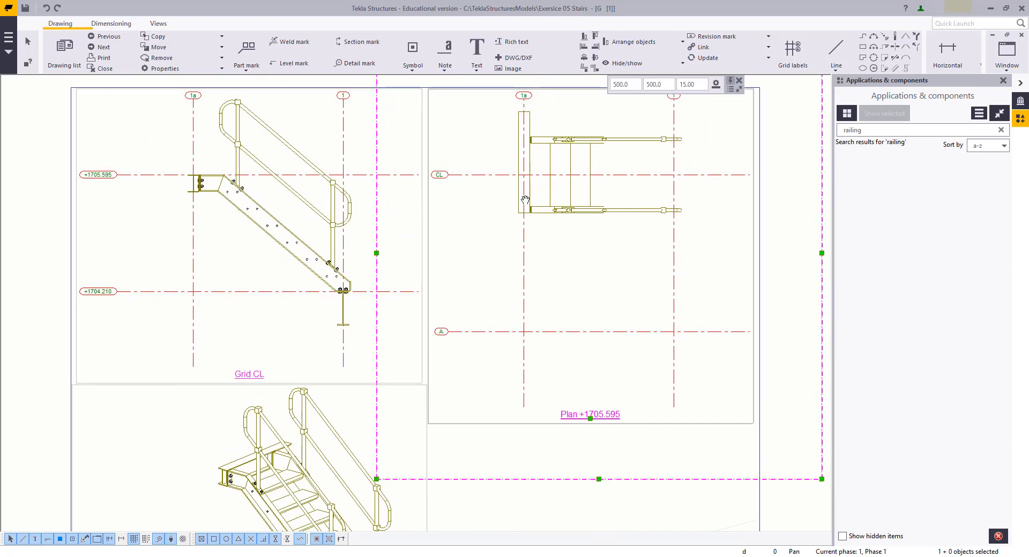
middle_drag(525, 200, 503, 222)
middle_drag(489, 187, 481, 301)
scroll(370, 172, up, 2)
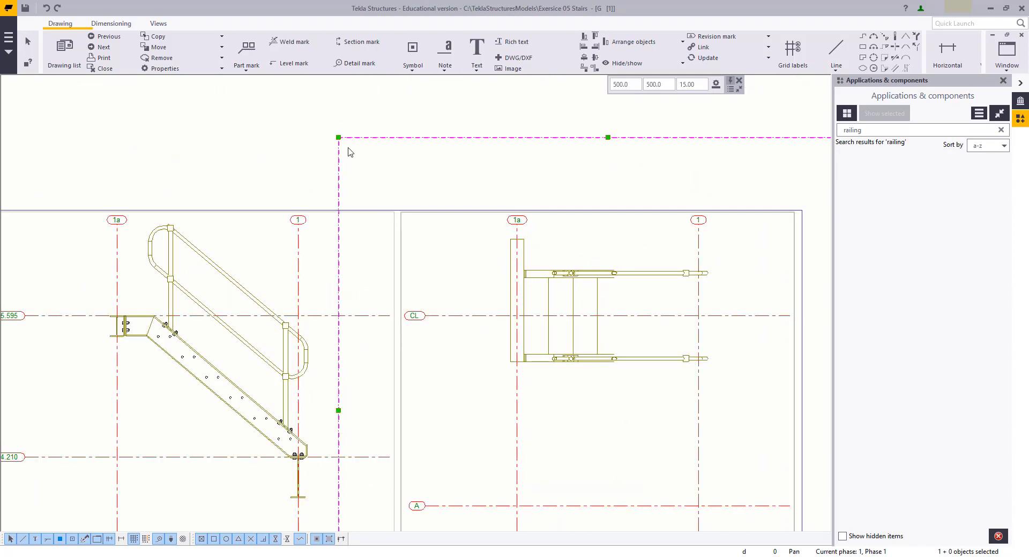
scroll(491, 232, down, 3)
scroll(468, 385, up, 2)
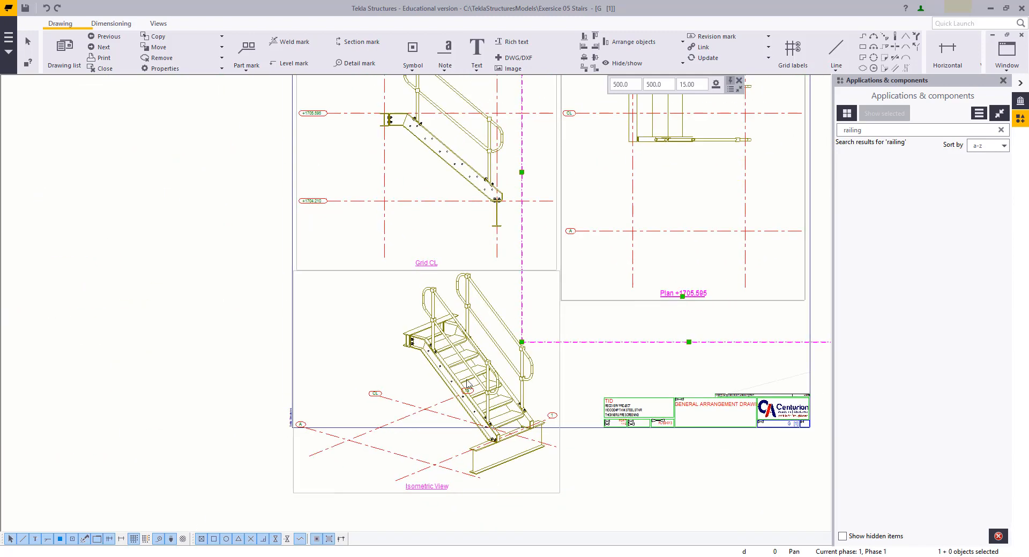
middle_drag(577, 348, 476, 422)
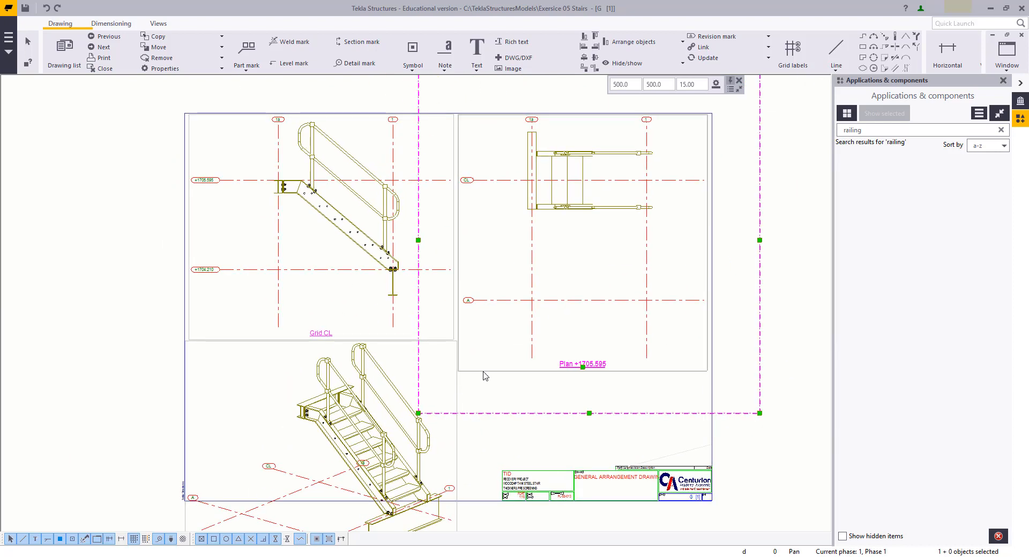
Step: Set the plan view's depth down and depth up to 5000 and modify the view
double_click(495, 227)
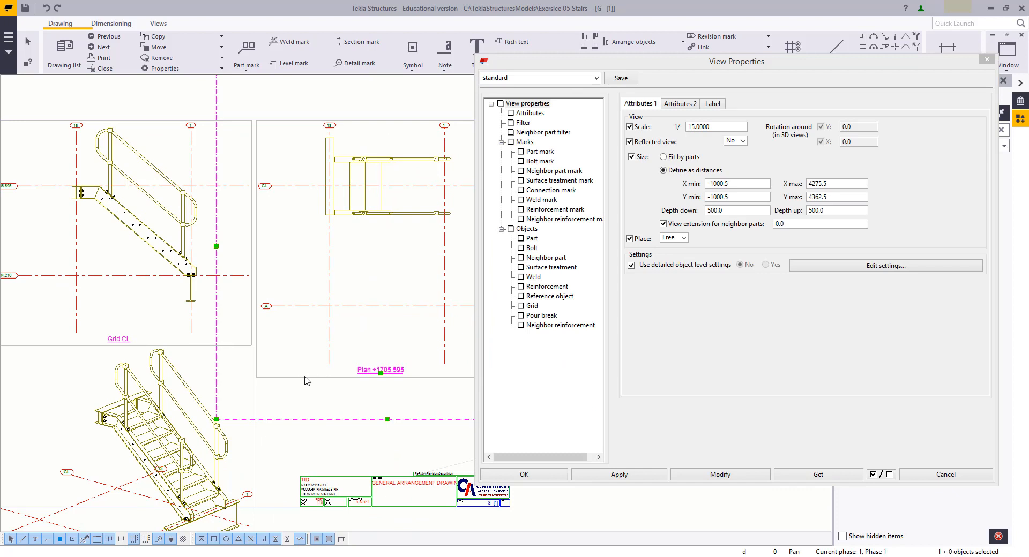
scroll(292, 389, up, 3)
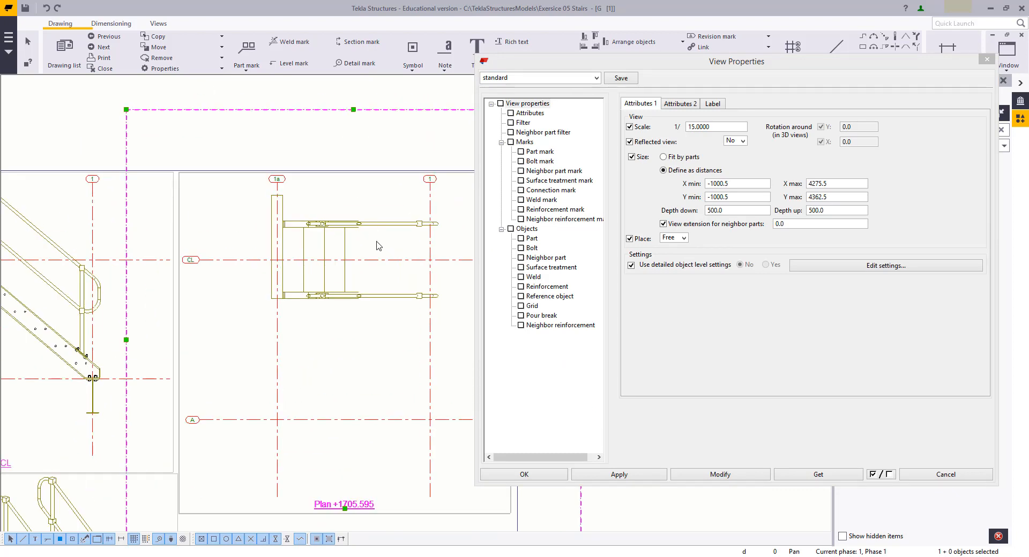
mouse_move(404, 305)
middle_down()
mouse_move(327, 318)
mouse_move(295, 309)
middle_up()
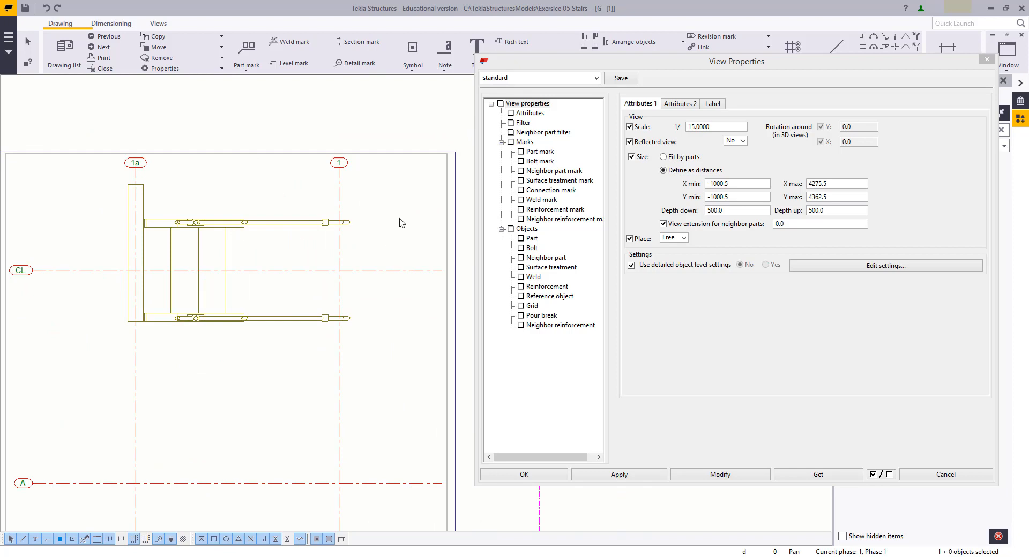
middle_drag(412, 212, 442, 204)
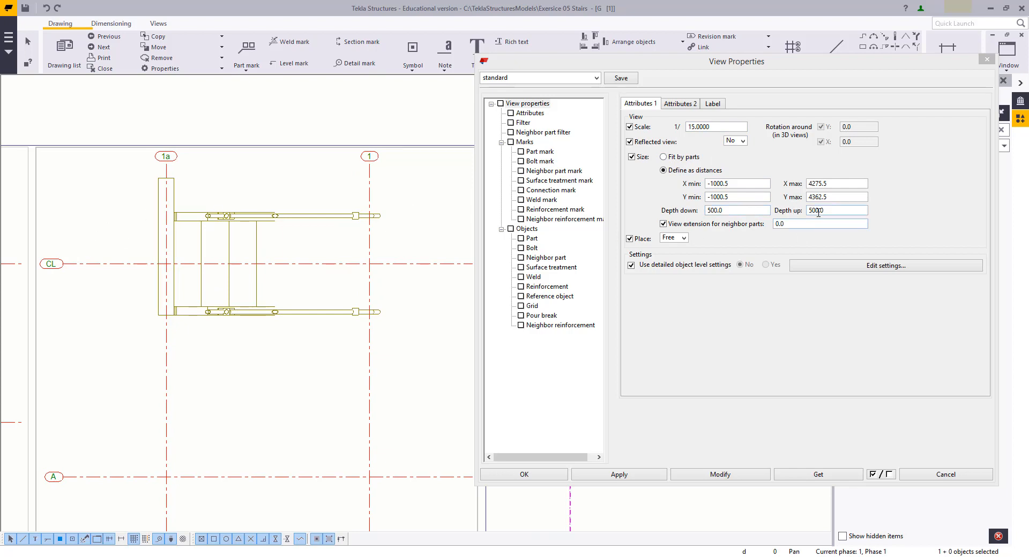
click(818, 211)
text(0)
click(711, 210)
text(0)
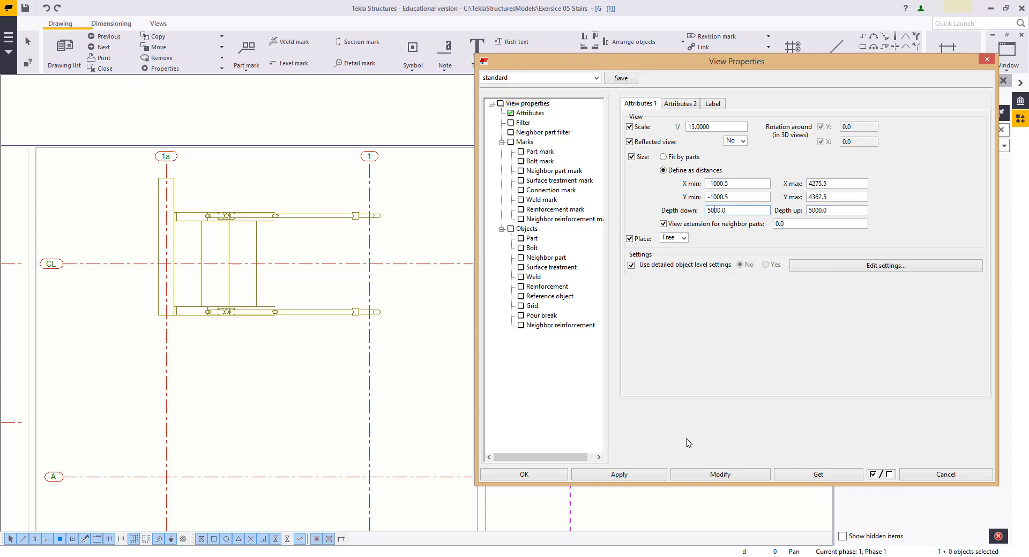
click(703, 475)
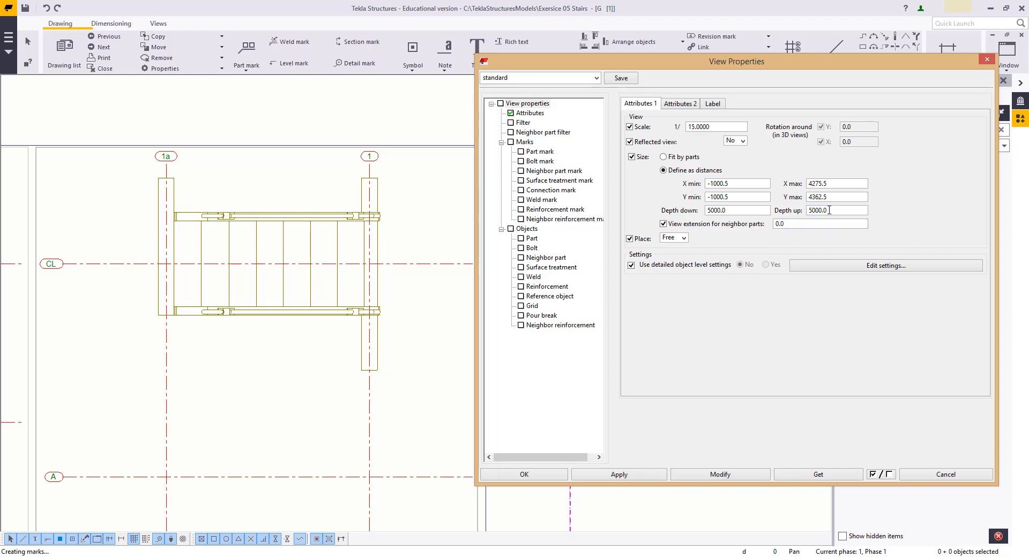
Step: Compare the updated plan with the stair elevation, then accept and close the view properties
scroll(294, 293, down, 4)
middle_drag(294, 294, 322, 246)
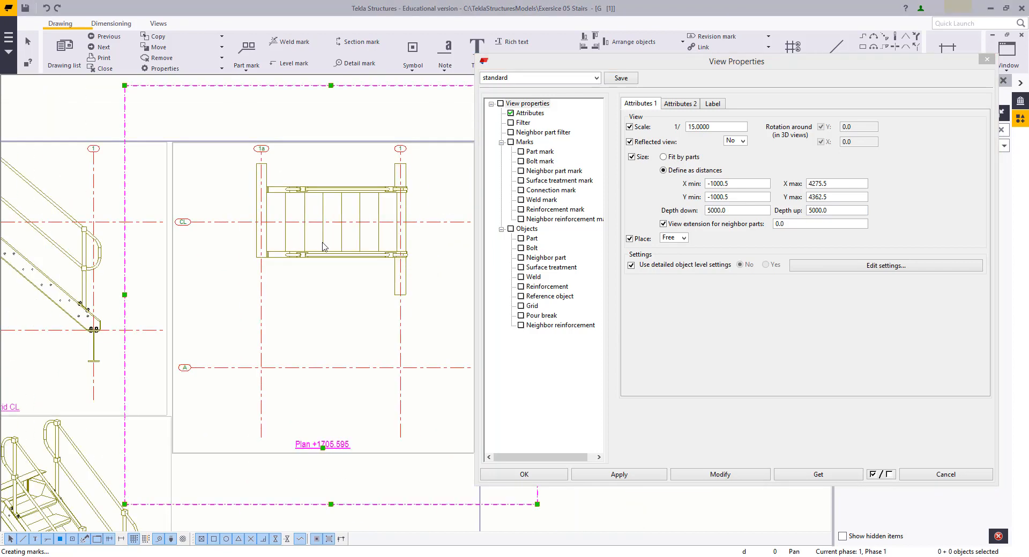
mouse_move(202, 340)
middle_down()
mouse_move(340, 250)
mouse_move(397, 265)
middle_up()
middle_drag(229, 209, 237, 232)
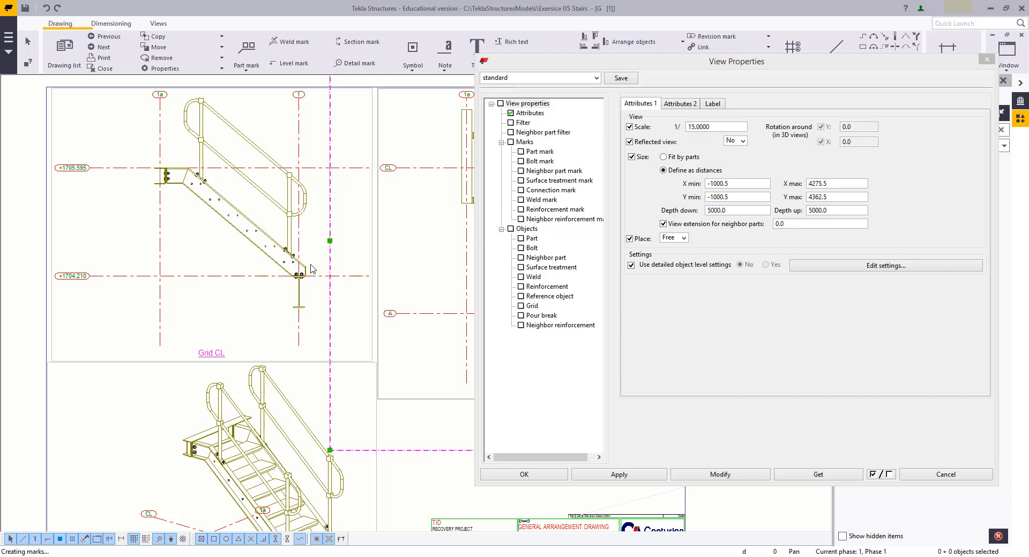
middle_drag(417, 223, 288, 251)
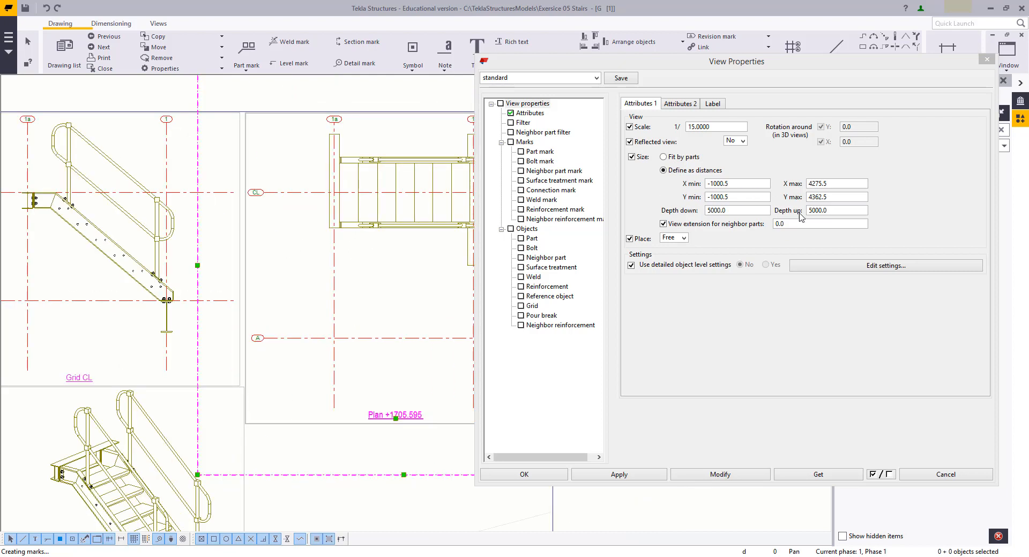
double_click(845, 209)
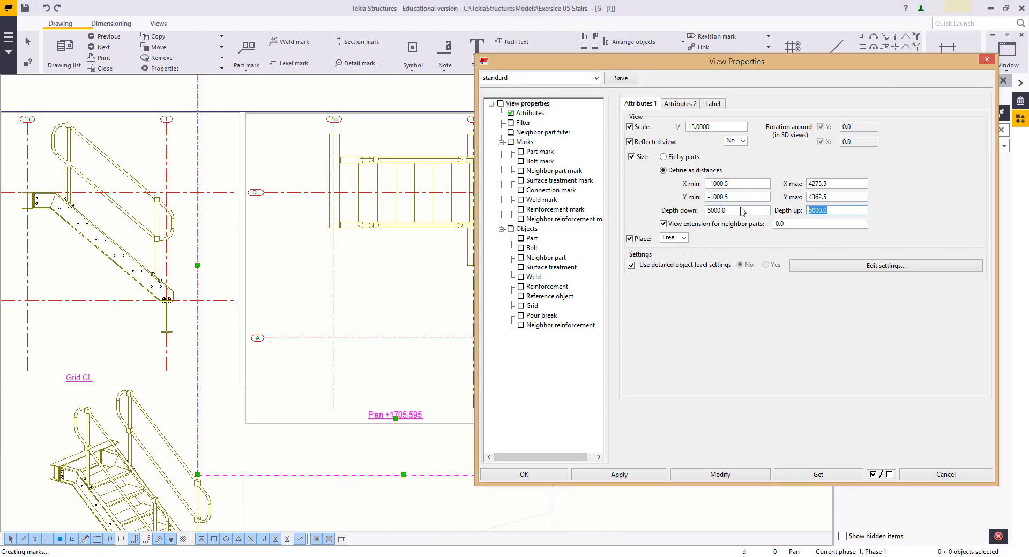
drag(729, 211, 692, 214)
click(508, 480)
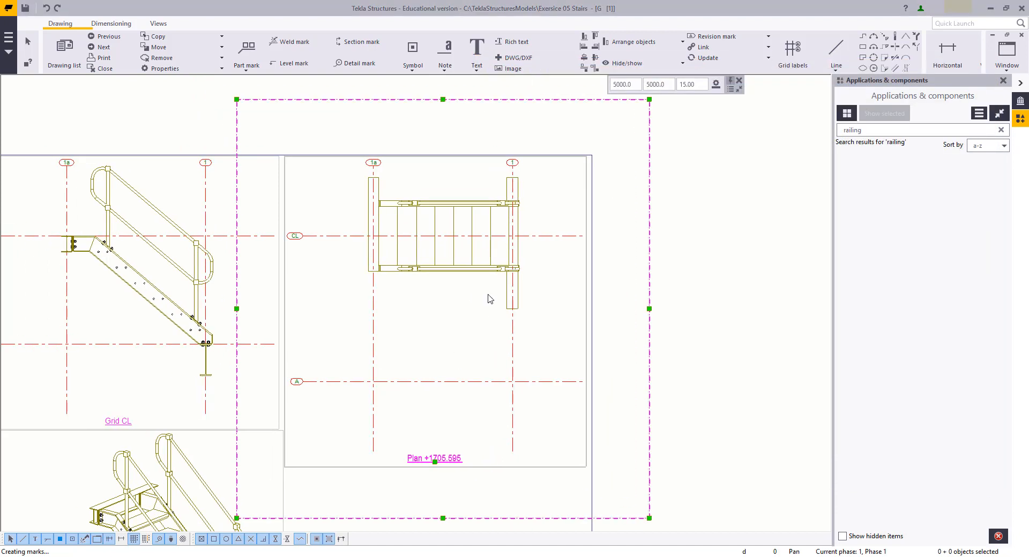
Step: Shrink the plan view's boundary from two opposite corners to fit closely around the stair, keeping grid line A inside
drag(237, 101, 358, 183)
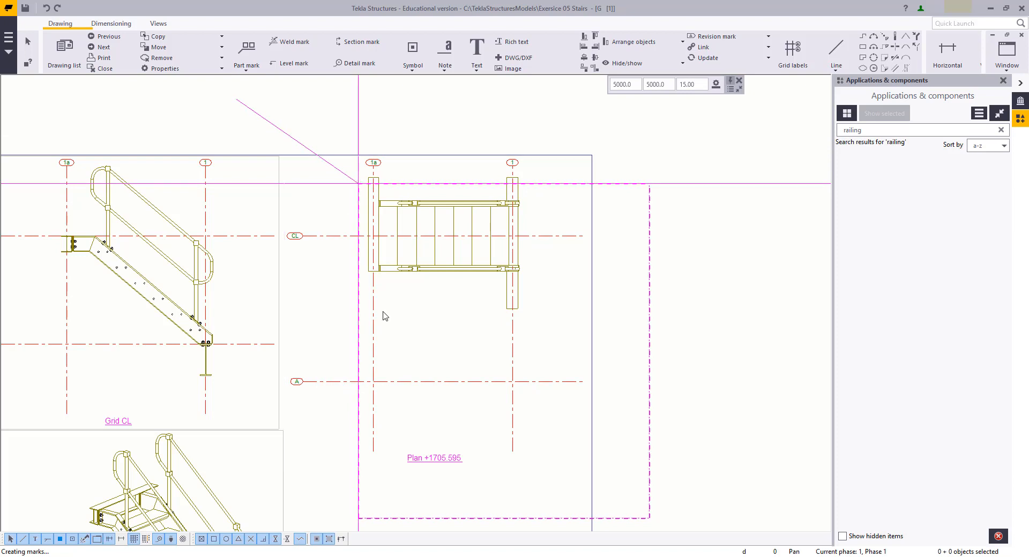
scroll(712, 505, up, 2)
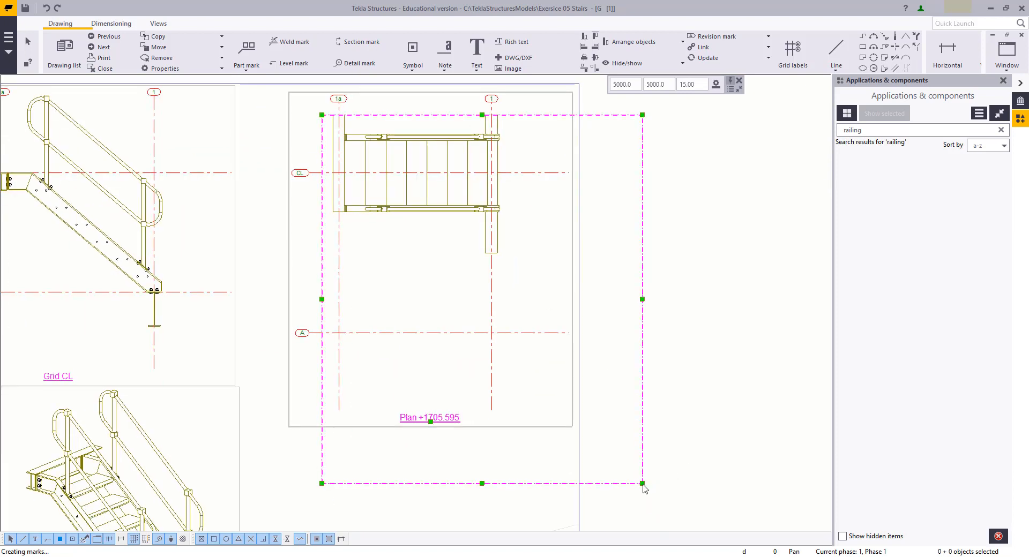
drag(642, 483, 507, 347)
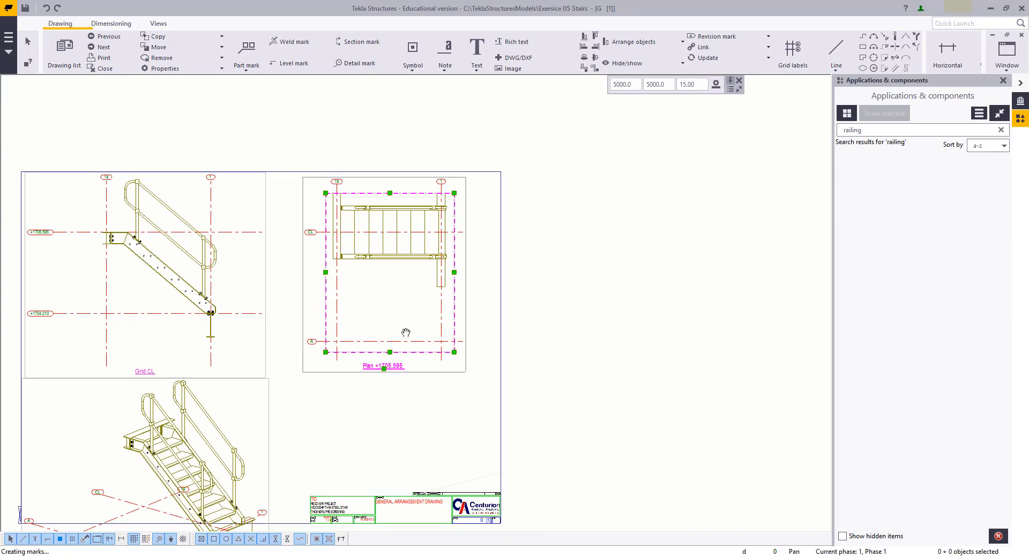
Step: Shrink the Grid CL elevation's boundary from its upper-right and lower-left corners to fit closely around the stair
middle_drag(405, 332, 561, 267)
middle_drag(421, 239, 427, 379)
scroll(551, 310, up, 4)
click(571, 292)
mouse_move(562, 209)
middle_down()
mouse_move(572, 190)
mouse_move(559, 237)
middle_up()
mouse_move(629, 137)
mouse_down()
mouse_move(552, 204)
mouse_move(494, 209)
mouse_move(493, 197)
mouse_up()
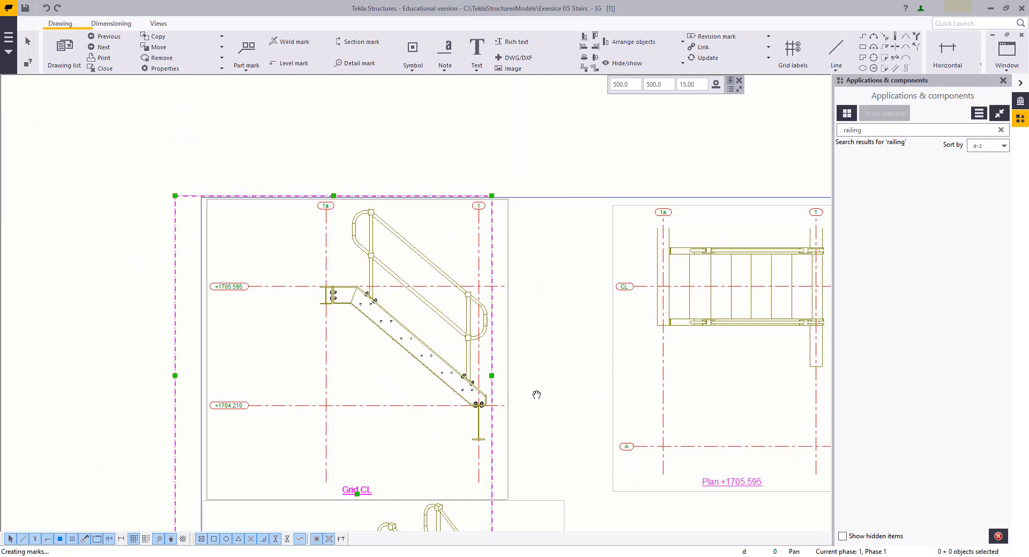
middle_drag(489, 374, 489, 349)
drag(495, 350, 496, 351)
middle_drag(187, 521, 245, 418)
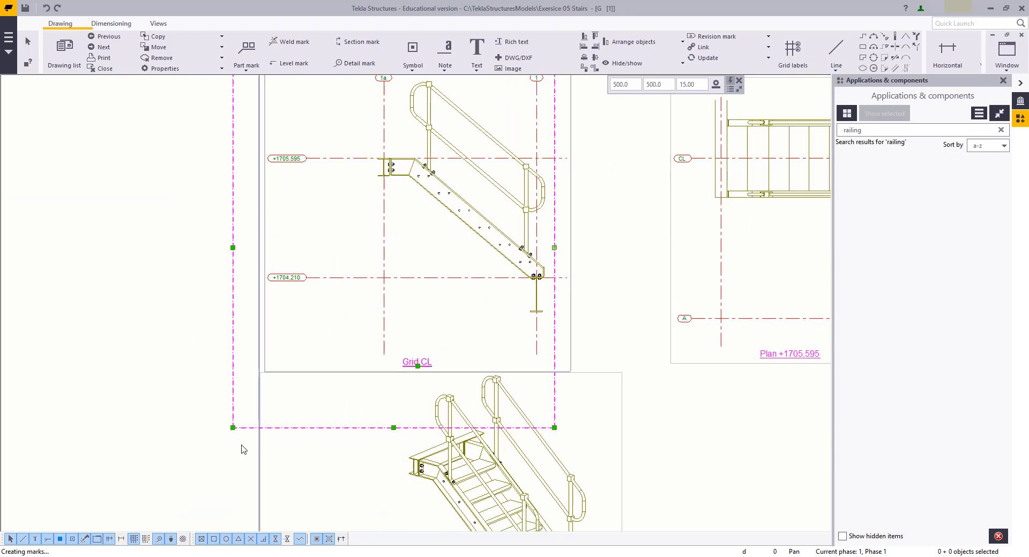
mouse_move(232, 427)
mouse_down()
mouse_move(298, 328)
mouse_move(328, 317)
mouse_move(355, 328)
mouse_up()
Step: Reduce the isometric view's boundary box on two adjacent sides, bringing it closer to the stair
scroll(356, 429, down, 3)
middle_drag(375, 455, 369, 340)
click(553, 365)
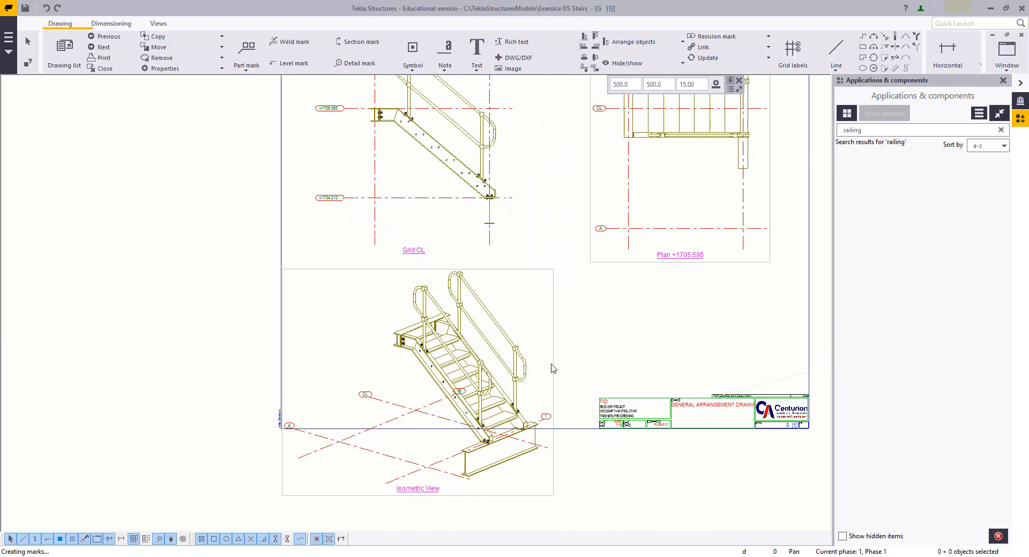
scroll(490, 469, up, 2)
middle_drag(444, 464, 467, 357)
scroll(184, 329, up, 2)
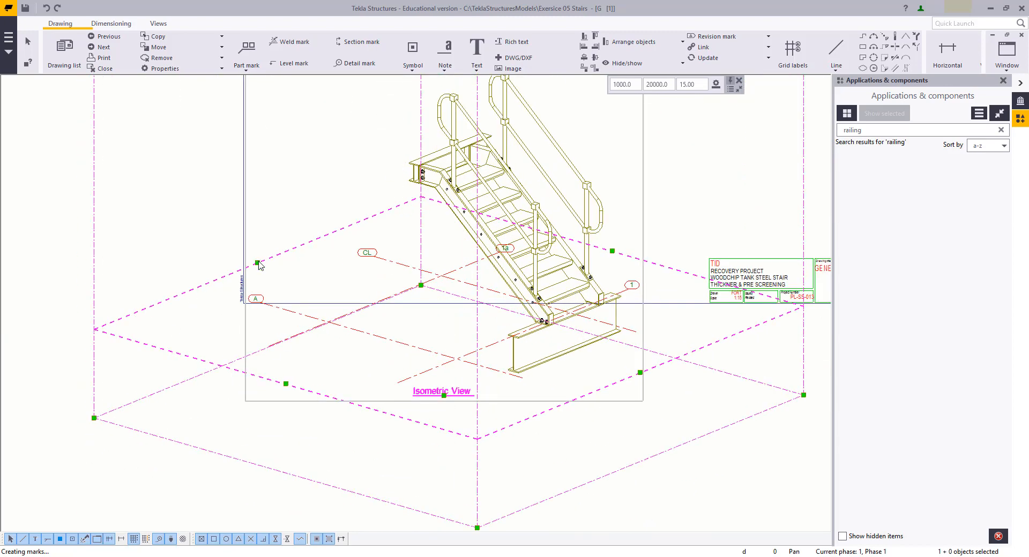
drag(257, 263, 376, 291)
click(318, 384)
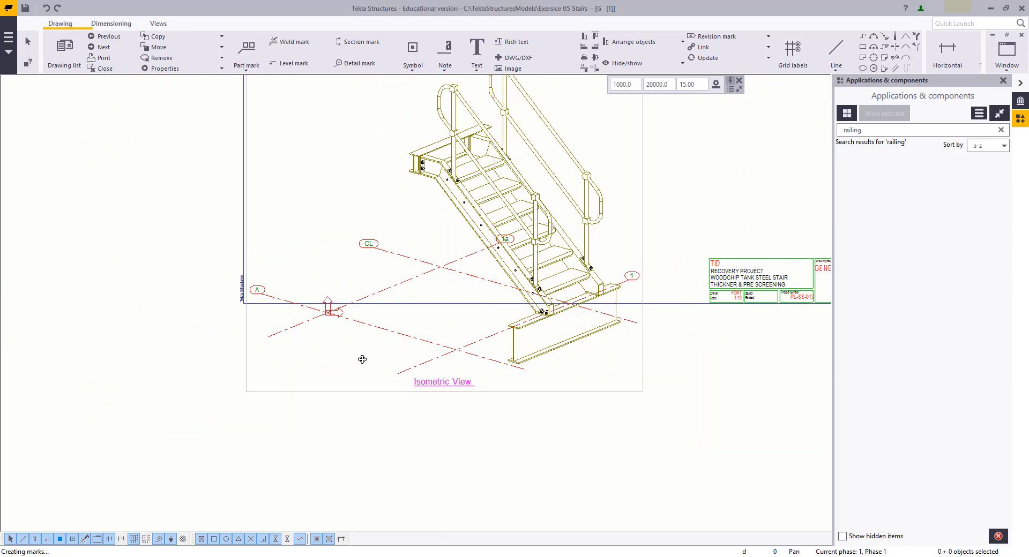
mouse_move(363, 360)
mouse_down()
mouse_move(388, 342)
mouse_move(418, 348)
mouse_up()
middle_drag(581, 414, 559, 483)
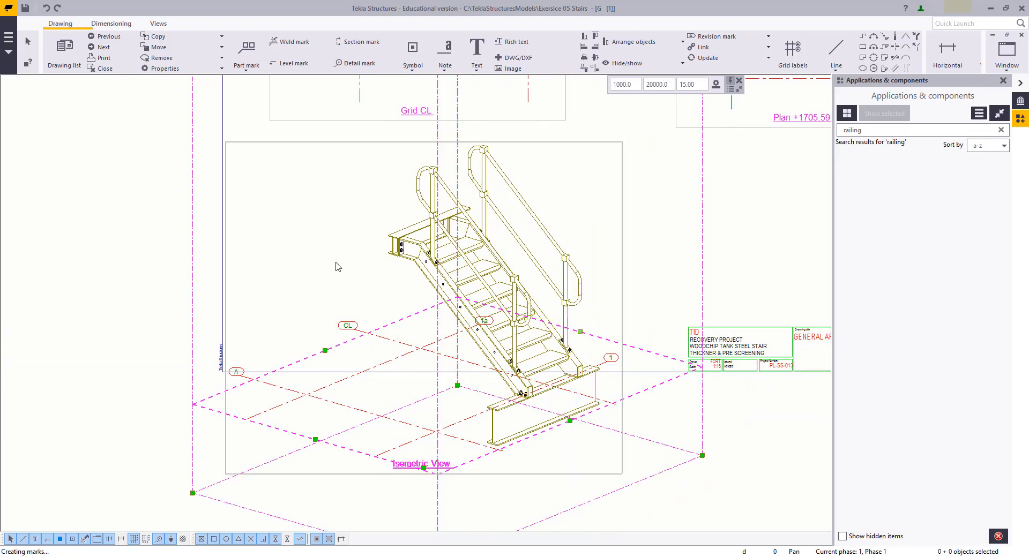
Step: Move the isometric view's grid 1 and 1a labels to the opposite ends of their lines by switching text placing from upper to lower
scroll(461, 322, up, 3)
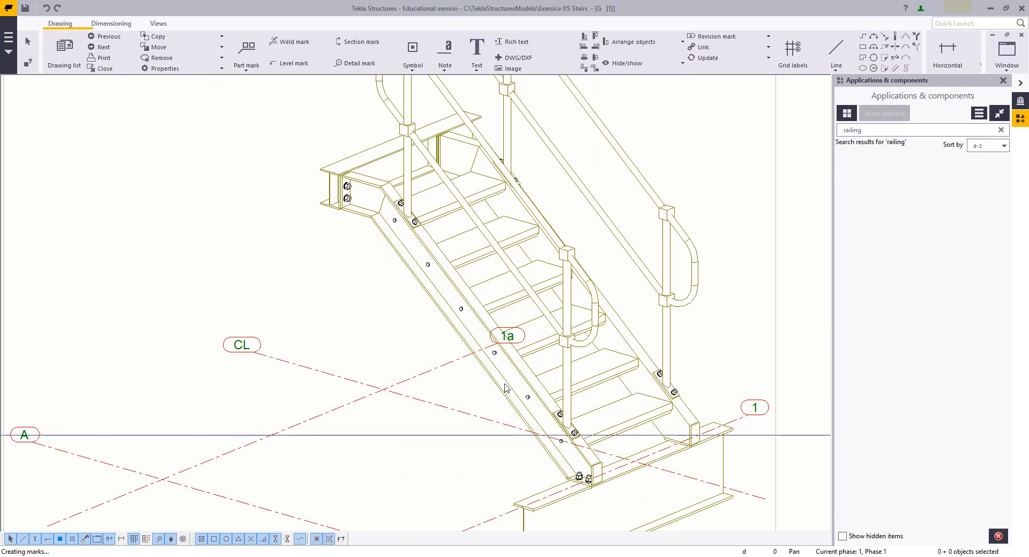
scroll(375, 302, down, 2)
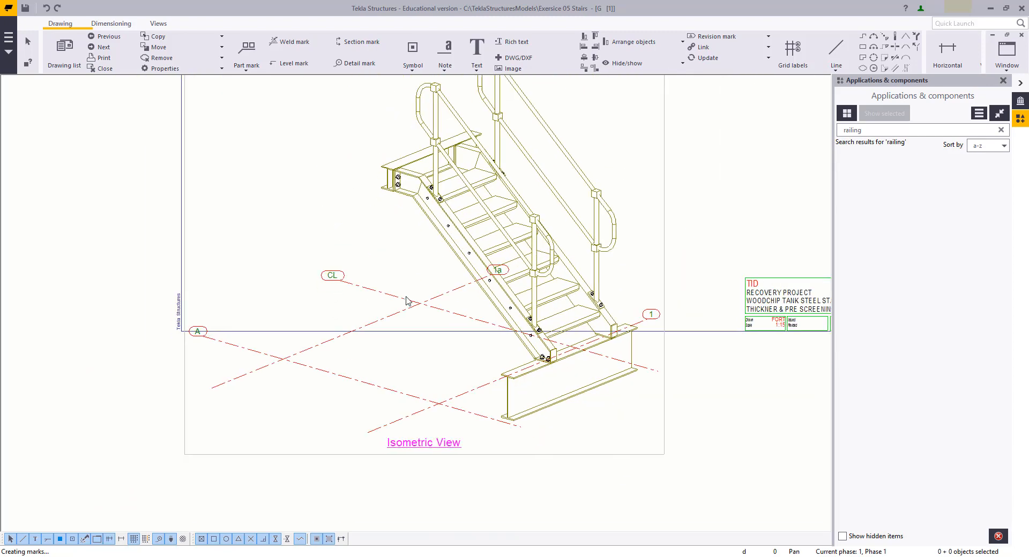
double_click(412, 302)
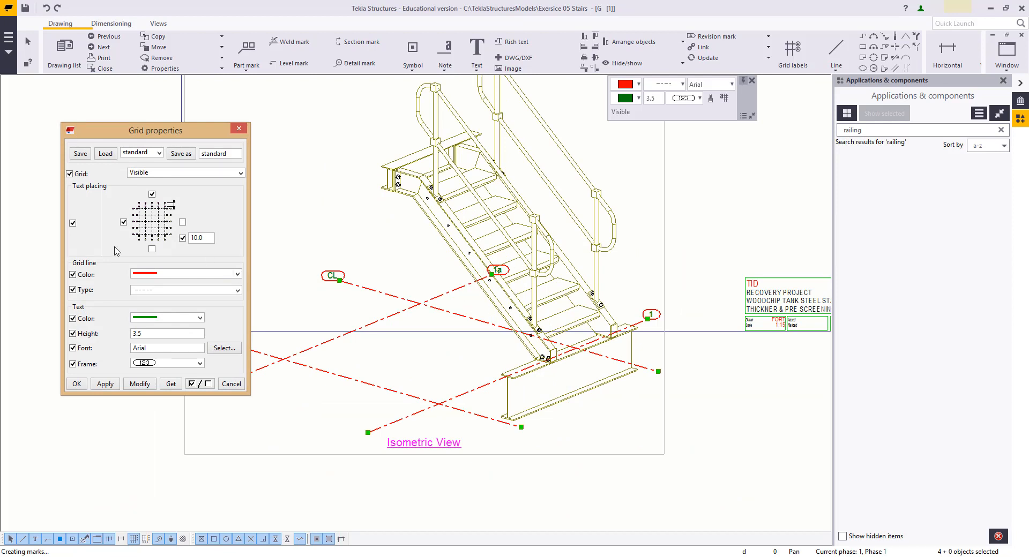
click(152, 248)
click(138, 384)
middle_drag(347, 456, 602, 525)
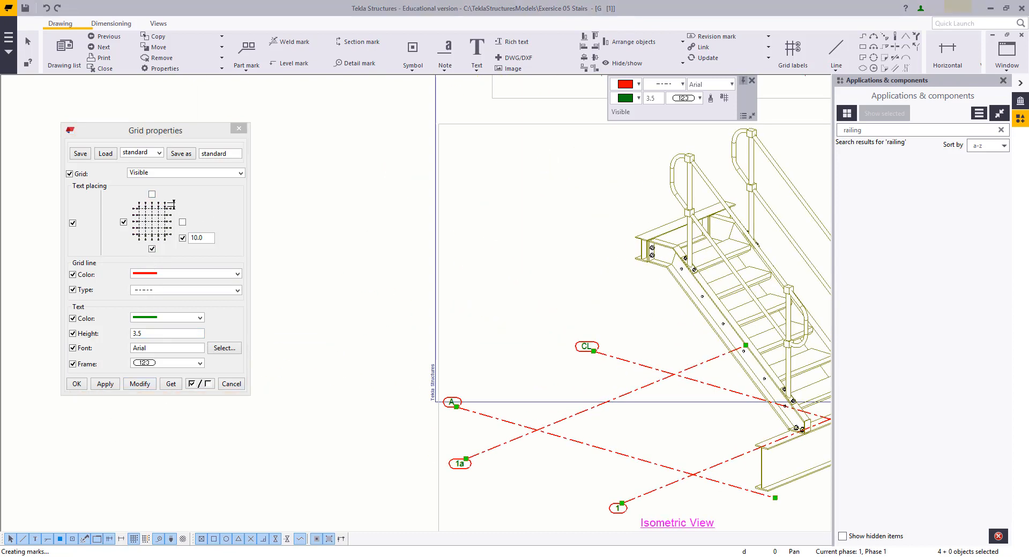
middle_drag(523, 462, 379, 401)
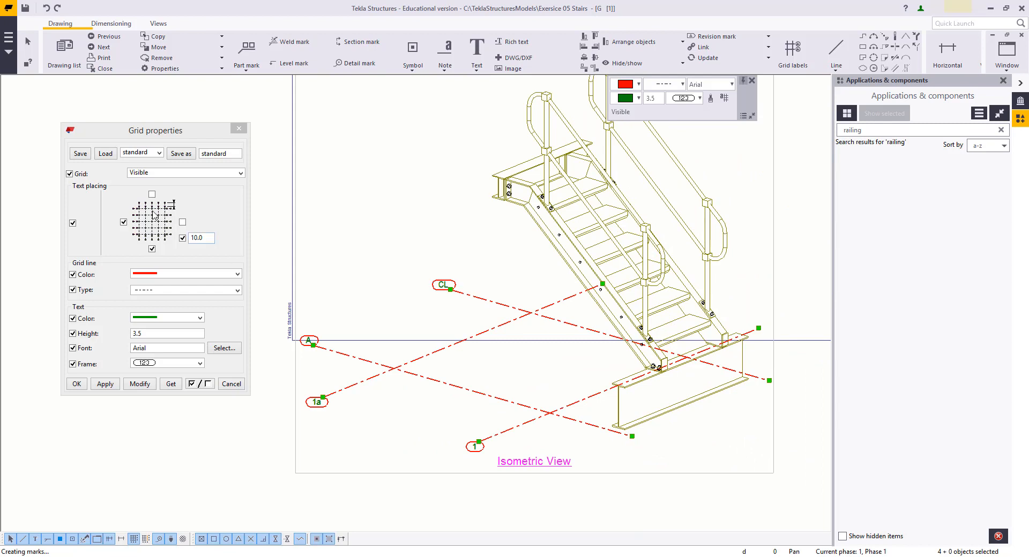
click(239, 129)
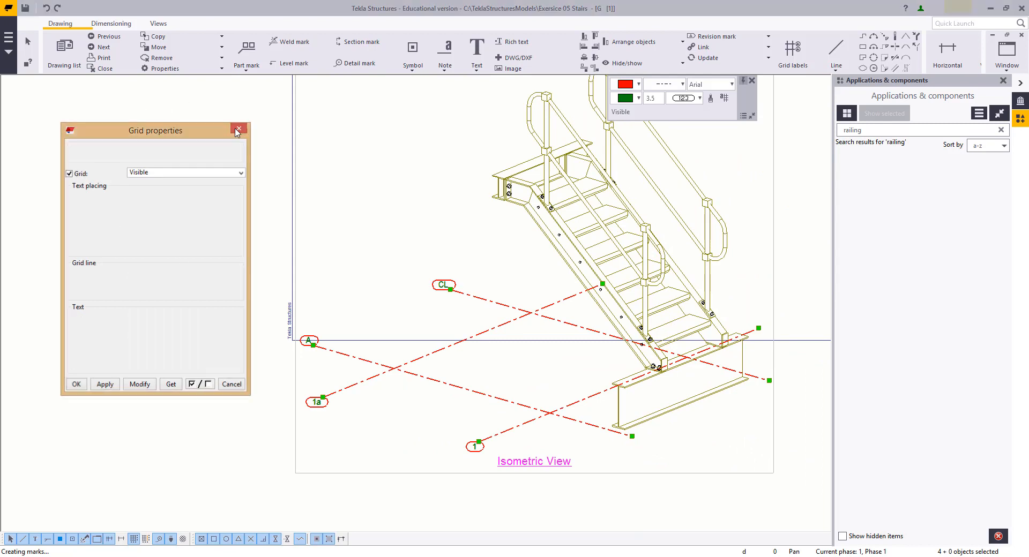
click(406, 326)
Step: Arrange the drawing views automatically on the general arrangement sheet
scroll(405, 331, down, 3)
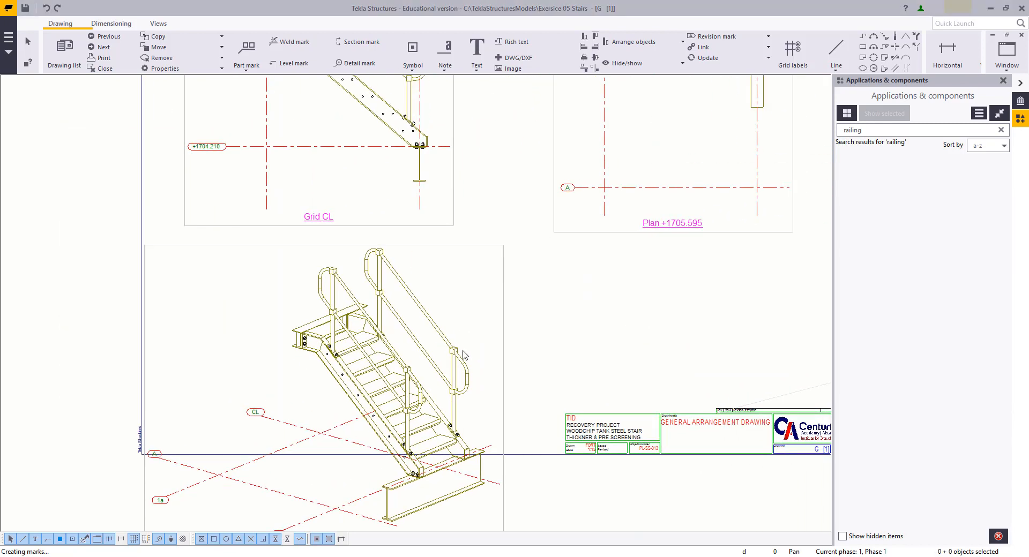
scroll(317, 430, down, 3)
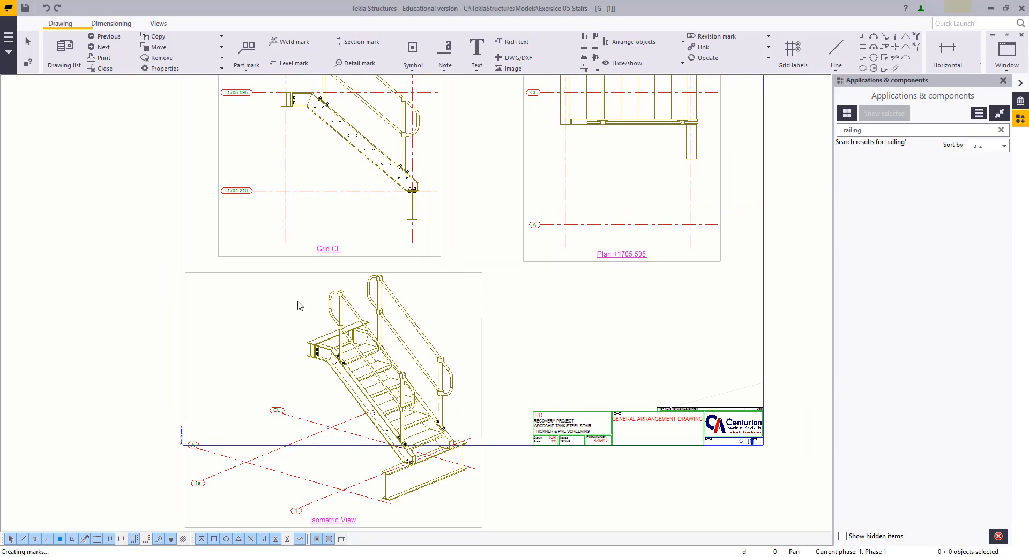
middle_drag(317, 429, 318, 367)
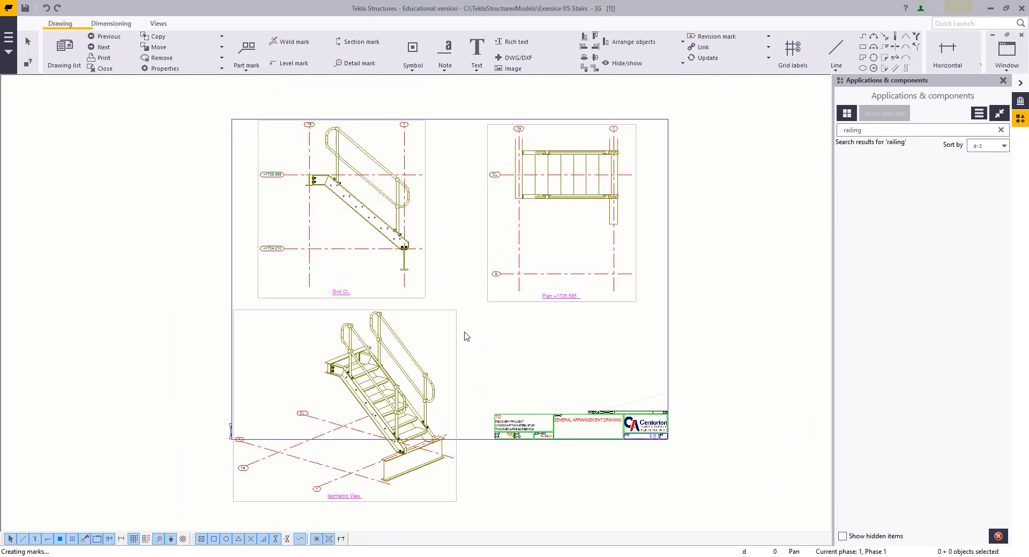
right_click(523, 345)
click(594, 382)
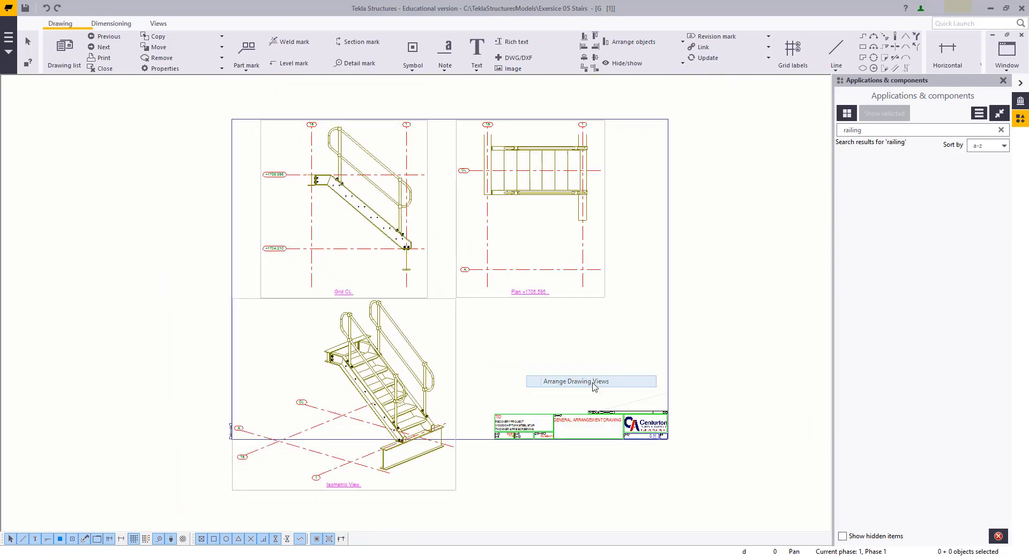
Step: Open the isometric view's properties and select the Grid CL, plan and isometric views together
mouse_move(510, 390)
middle_down()
mouse_move(526, 413)
mouse_move(504, 368)
middle_up()
scroll(499, 391, up, 1)
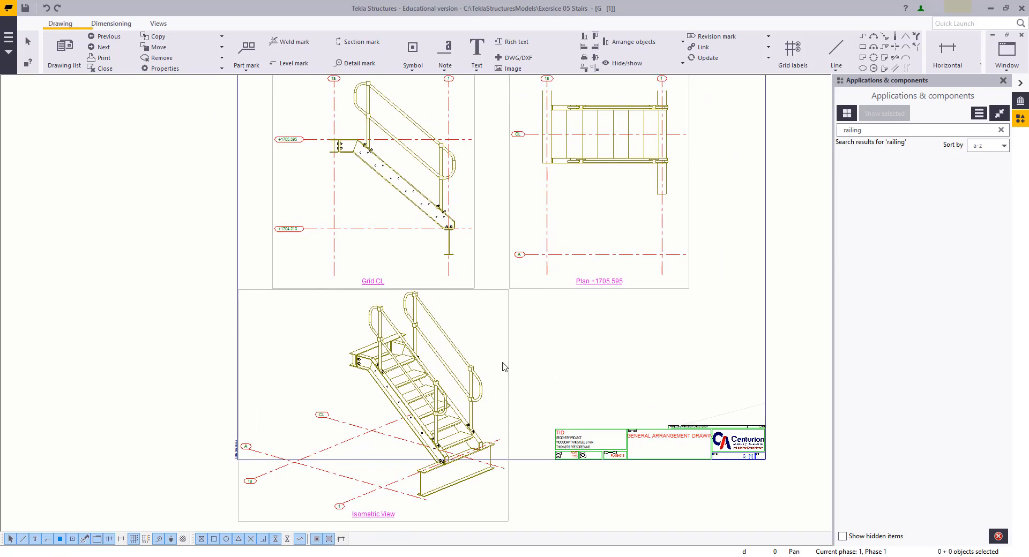
middle_drag(554, 411, 552, 421)
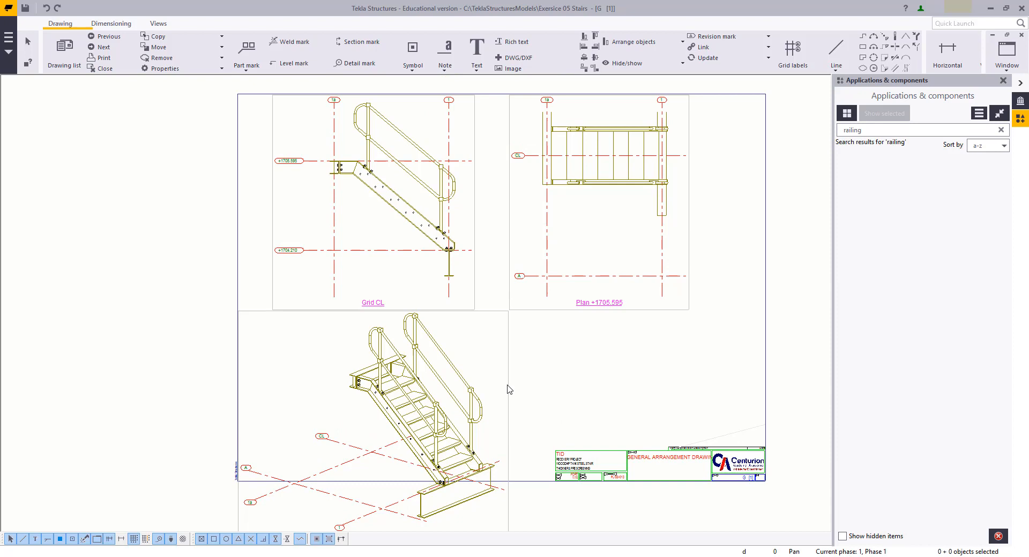
click(486, 319)
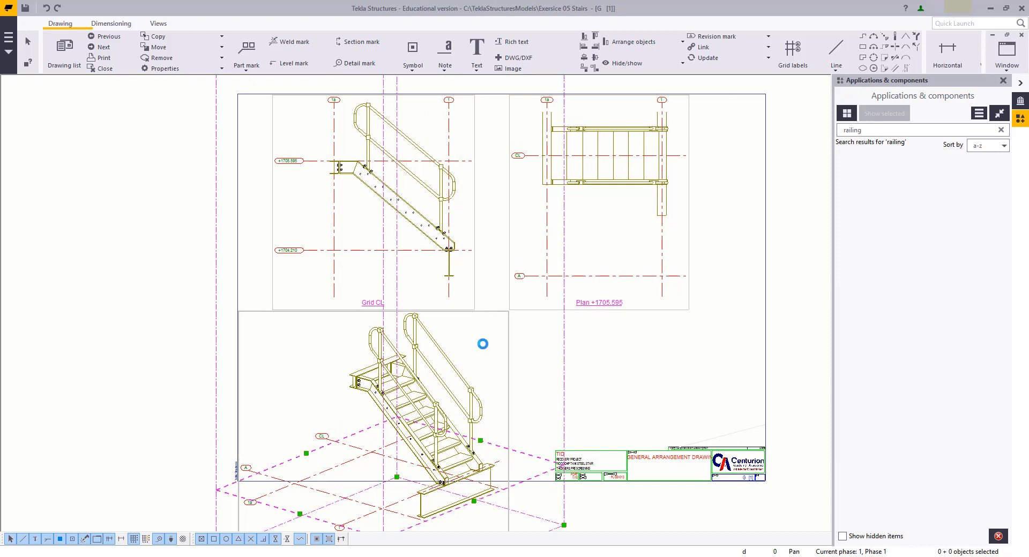
mouse_move(481, 344)
middle_down()
mouse_move(275, 358)
mouse_move(271, 367)
middle_up()
scroll(343, 336, up, 3)
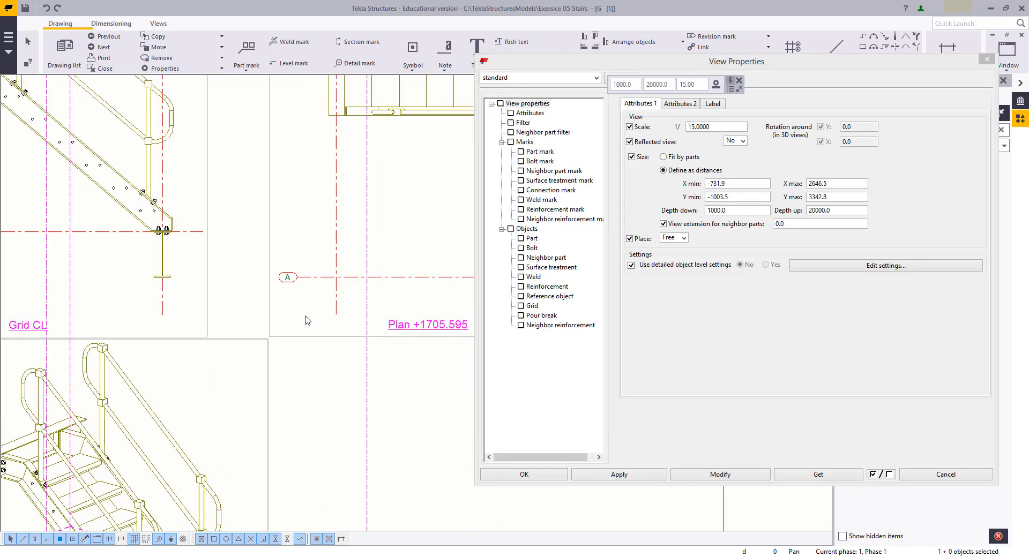
drag(300, 294, 185, 379)
scroll(321, 388, down, 2)
middle_drag(323, 388, 387, 386)
mouse_move(288, 333)
middle_down()
mouse_move(261, 347)
mouse_move(236, 339)
mouse_move(247, 311)
middle_up()
scroll(233, 336, down, 2)
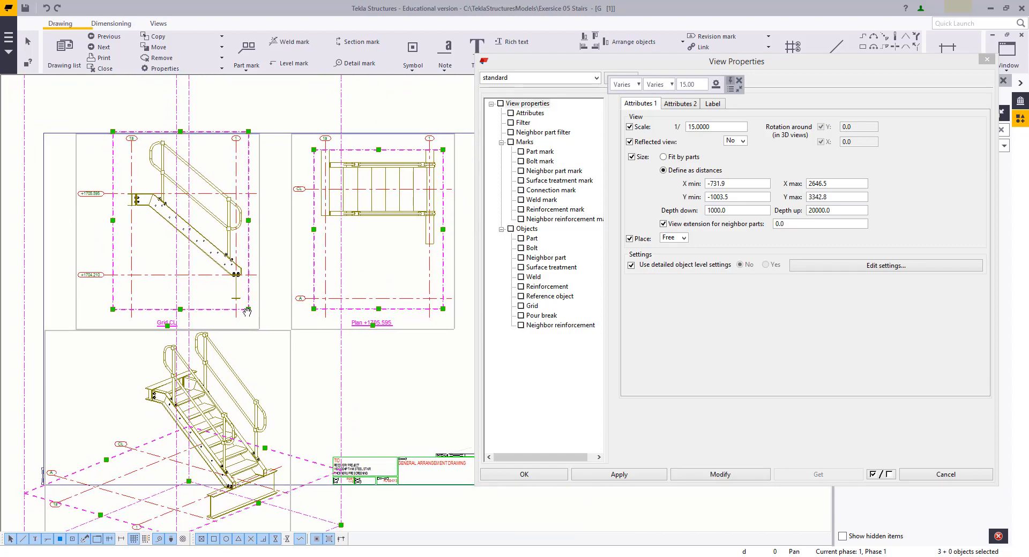
Step: Clear all modification switches in the view properties and enable only the Part object settings
click(532, 239)
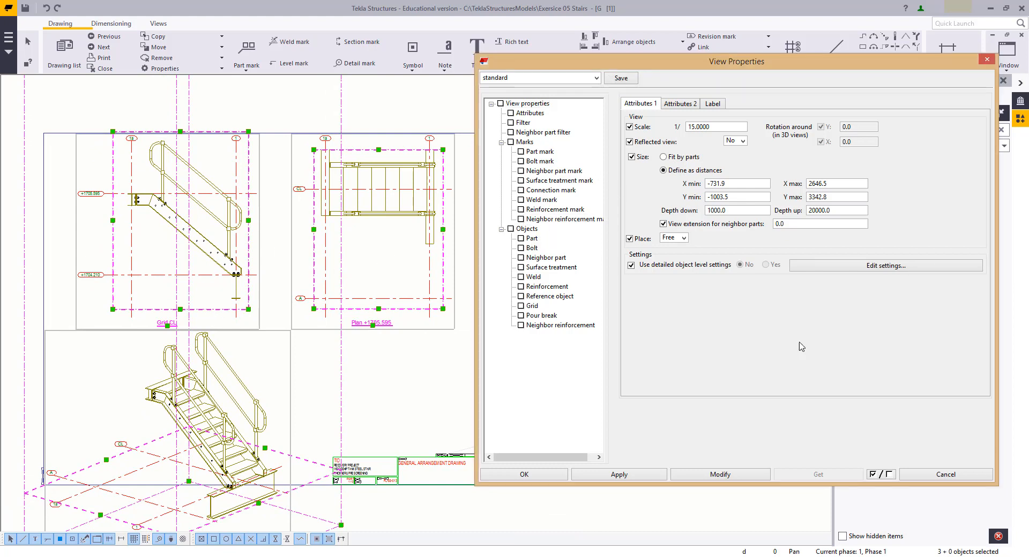
click(889, 476)
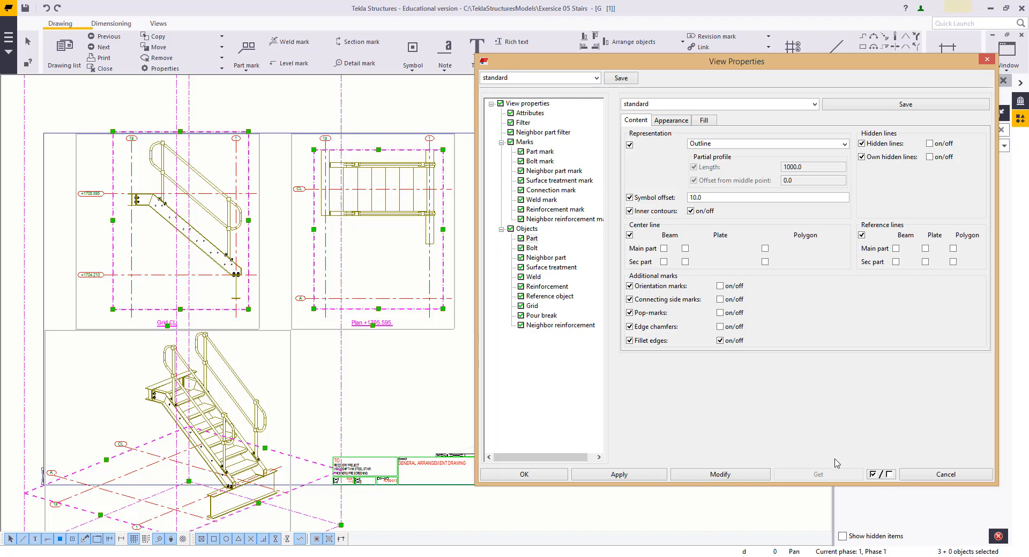
click(873, 474)
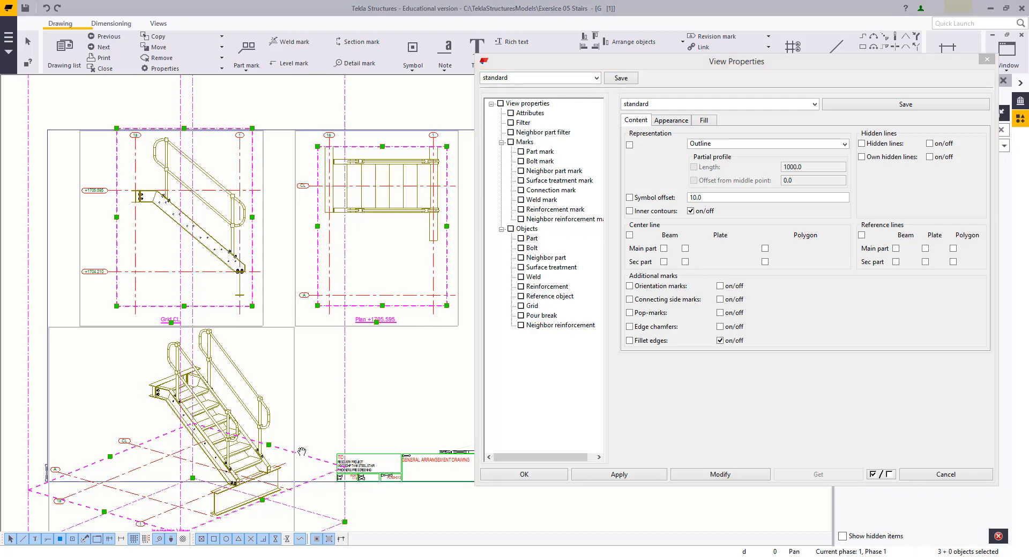
scroll(235, 435, up, 3)
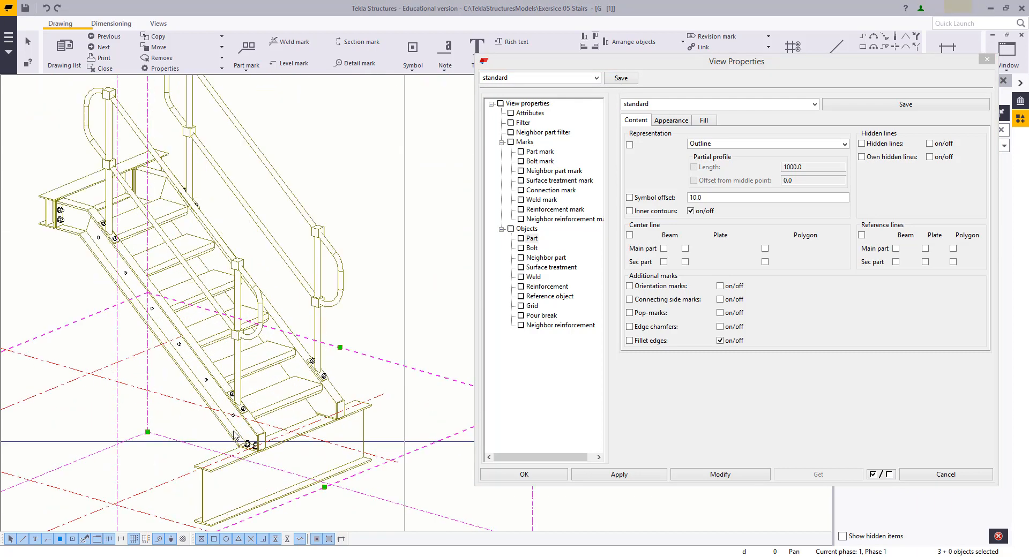
click(520, 238)
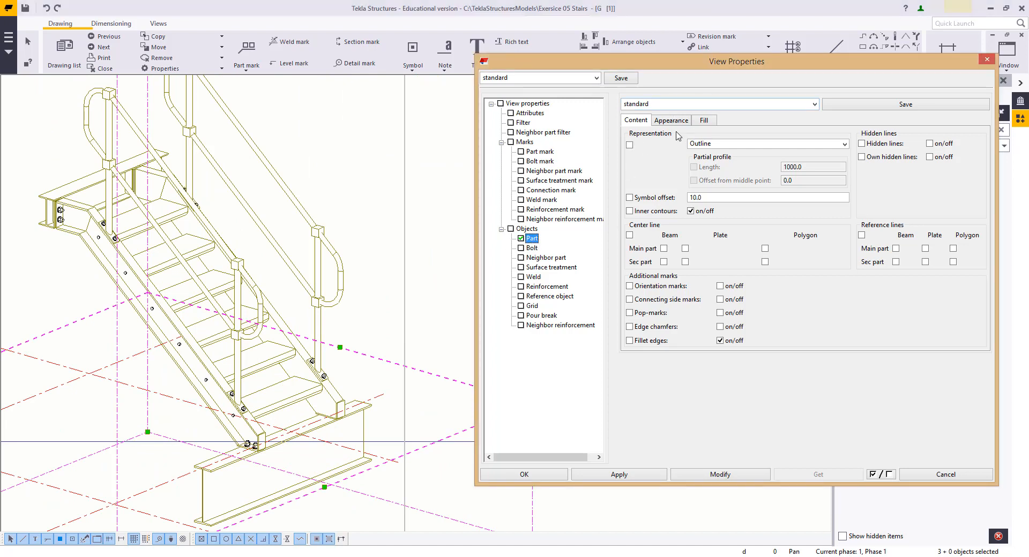
Step: Apply a part-face fill of type hardware_SOLID with the Special colour to all three selected views
click(704, 121)
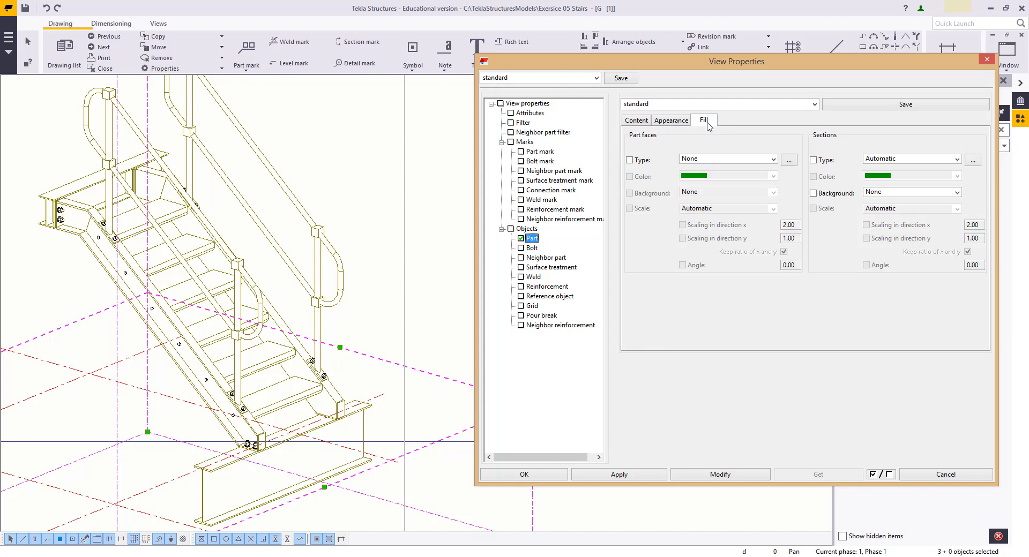
click(691, 158)
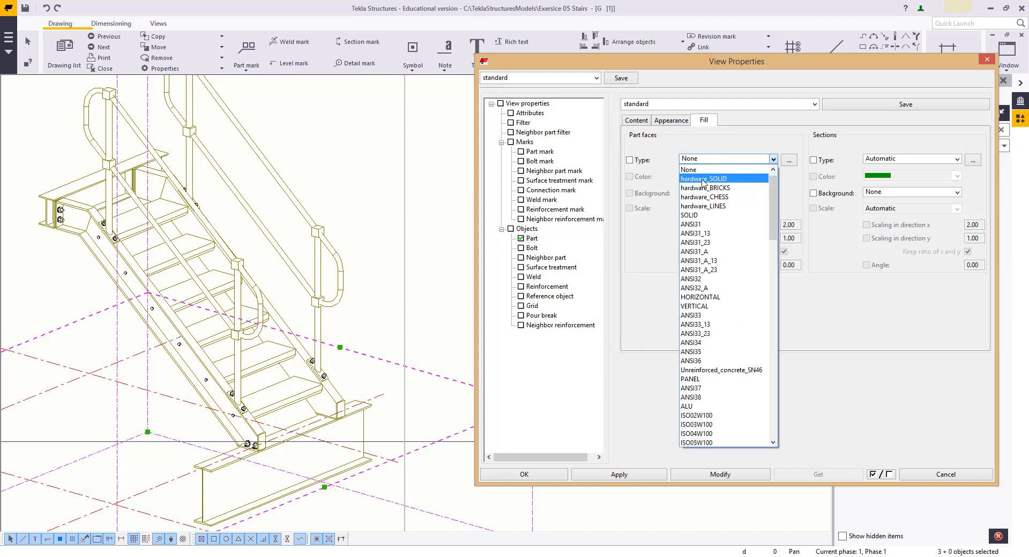
click(702, 178)
click(702, 177)
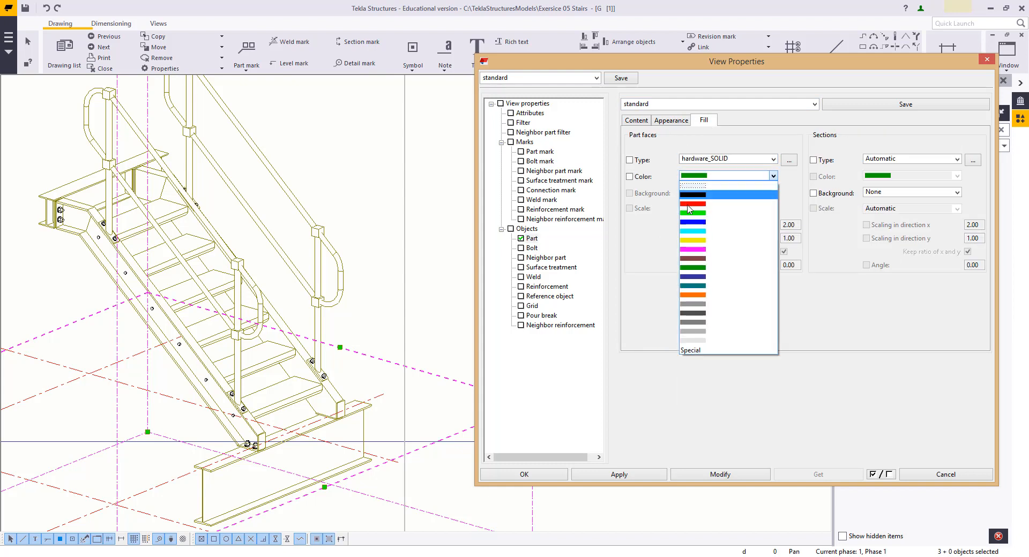
click(697, 351)
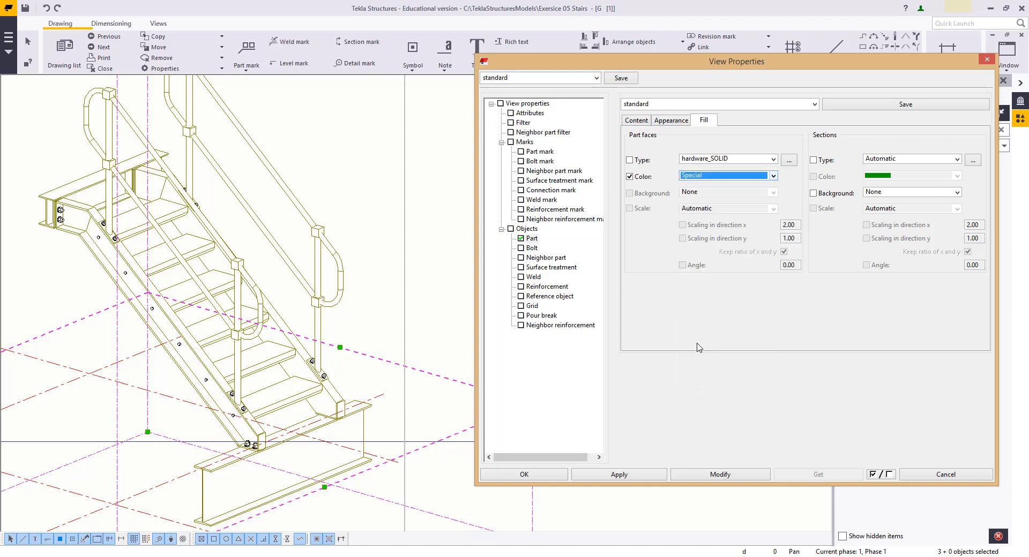
click(720, 177)
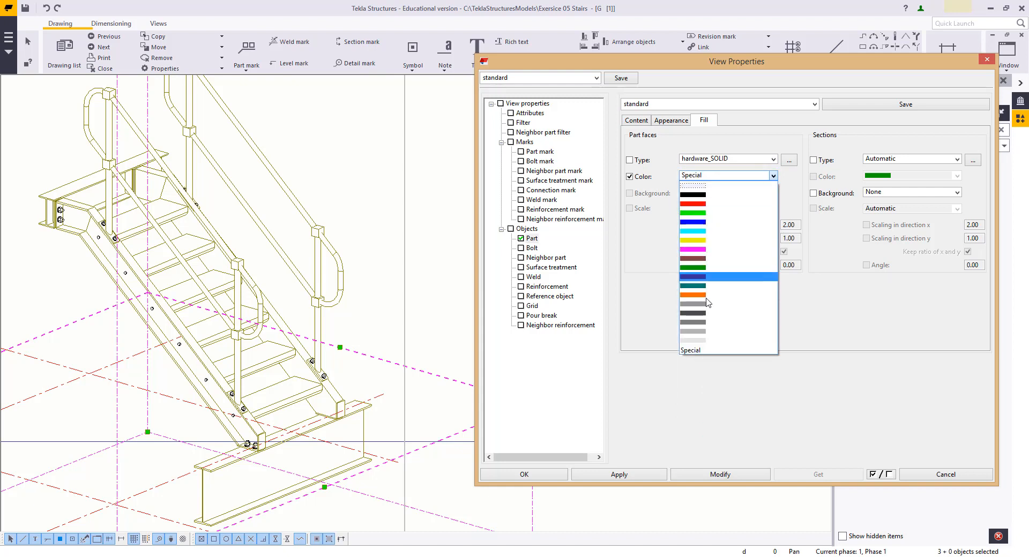
click(696, 351)
click(697, 476)
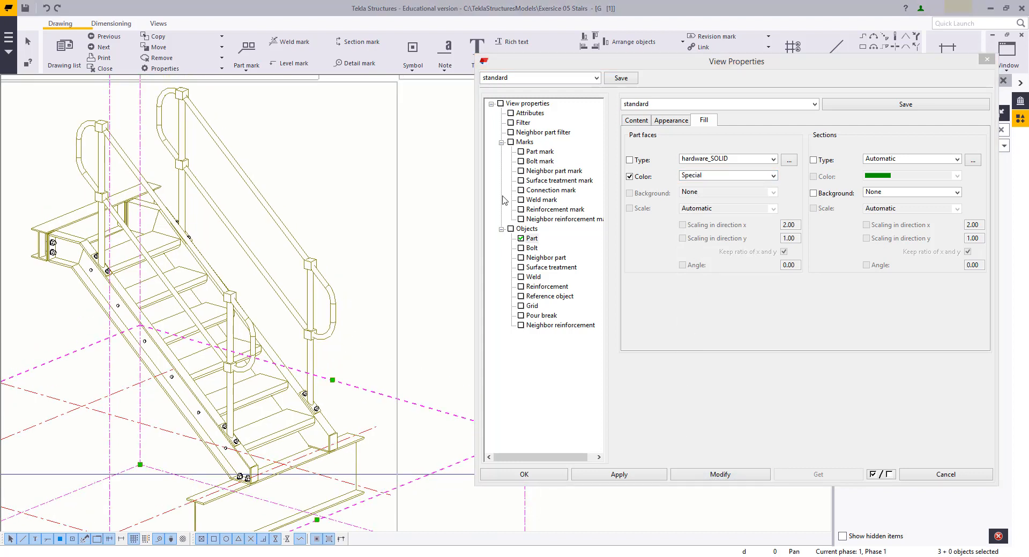
click(642, 160)
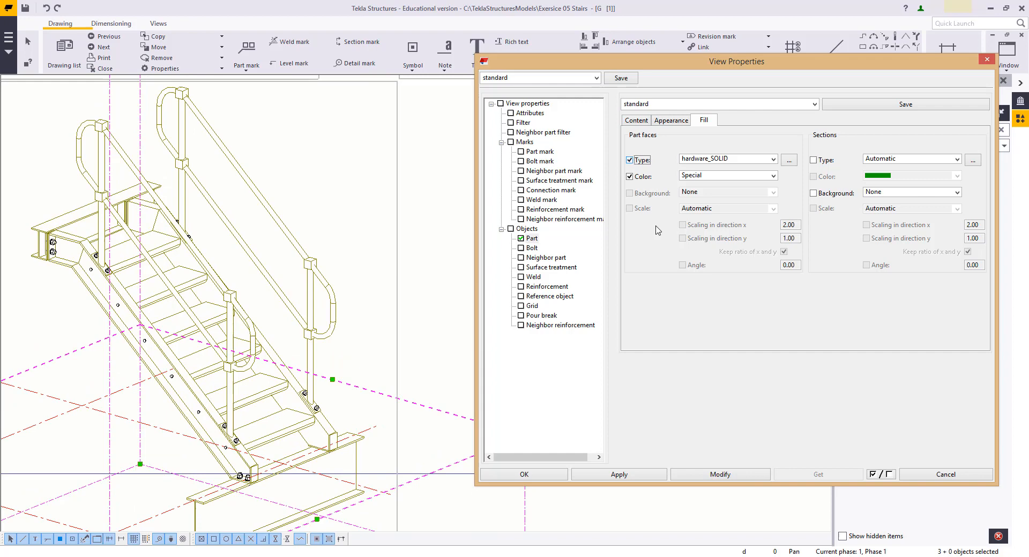
click(706, 477)
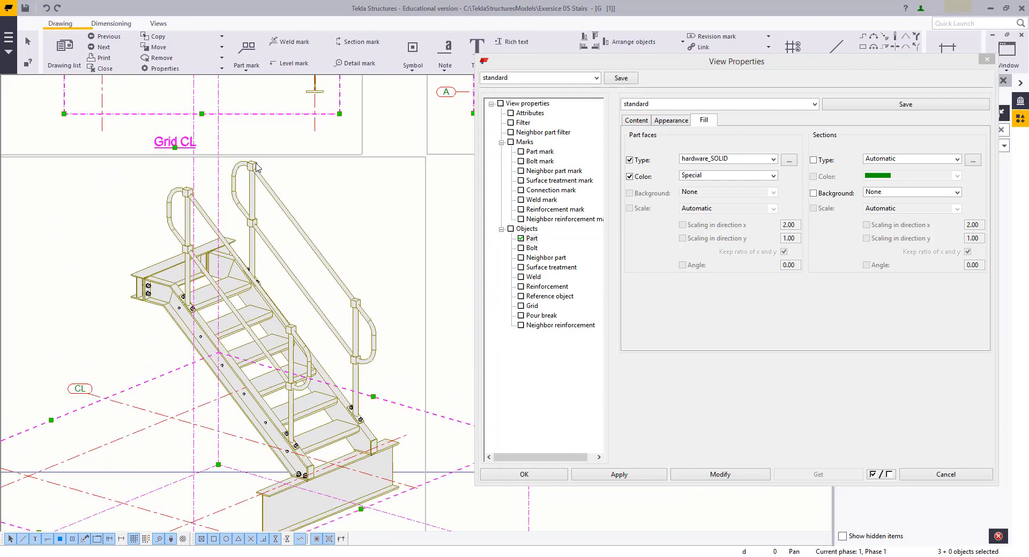
Step: Examine the filled part faces up close in the isometric, elevation and plan views
scroll(408, 305, up, 2)
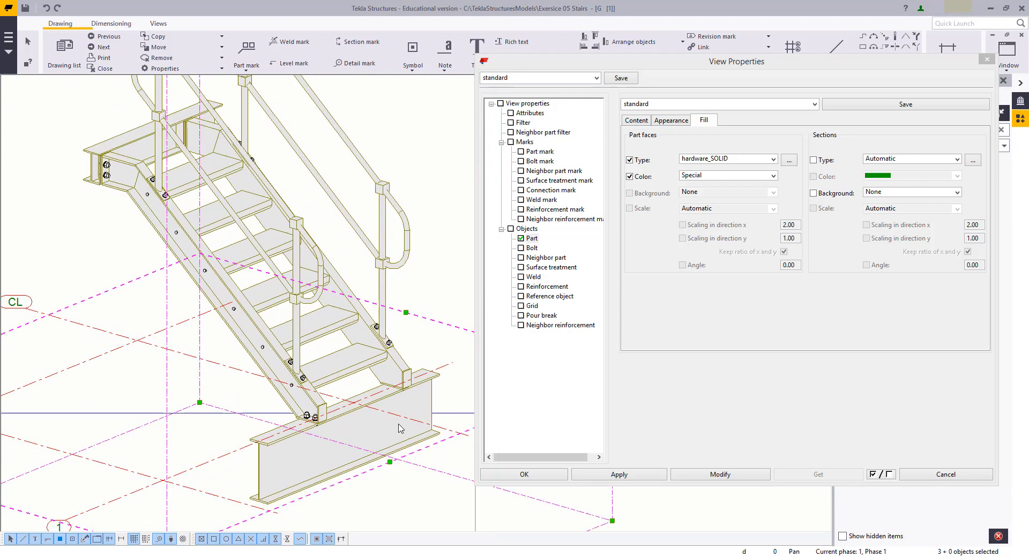
scroll(419, 374, up, 3)
scroll(419, 375, up, 1)
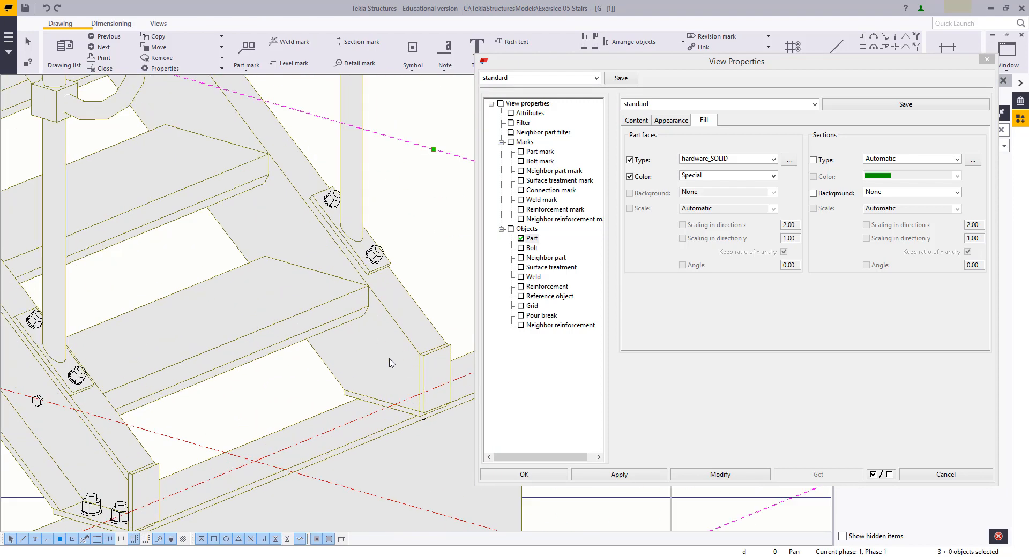
scroll(237, 346, down, 6)
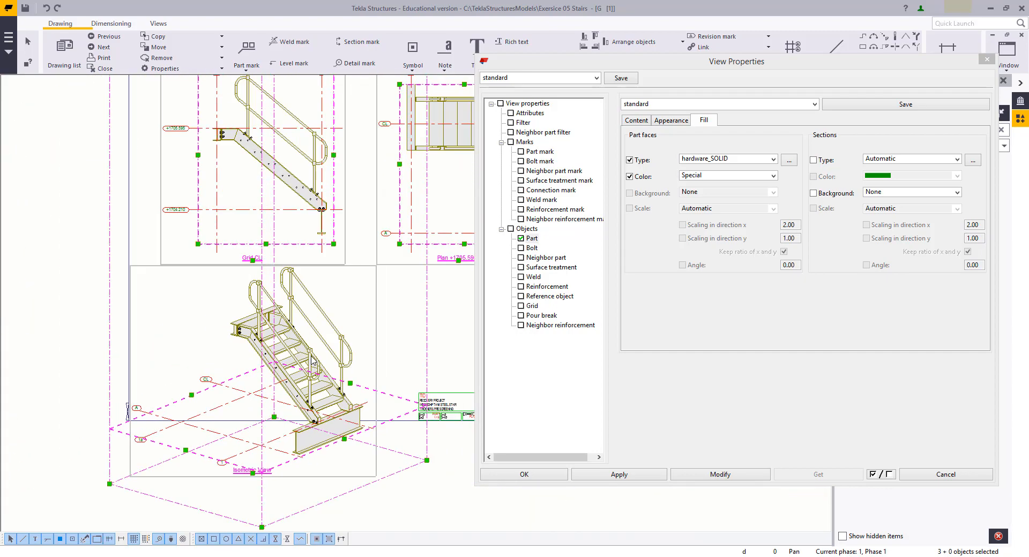
scroll(379, 281, up, 4)
scroll(324, 293, down, 3)
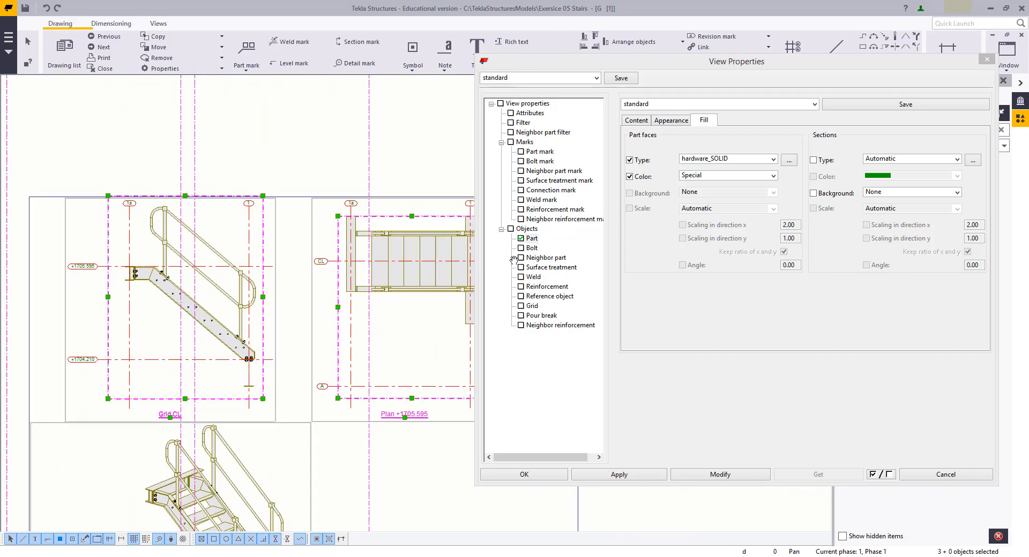
scroll(357, 252, up, 2)
scroll(358, 251, up, 1)
scroll(349, 332, down, 2)
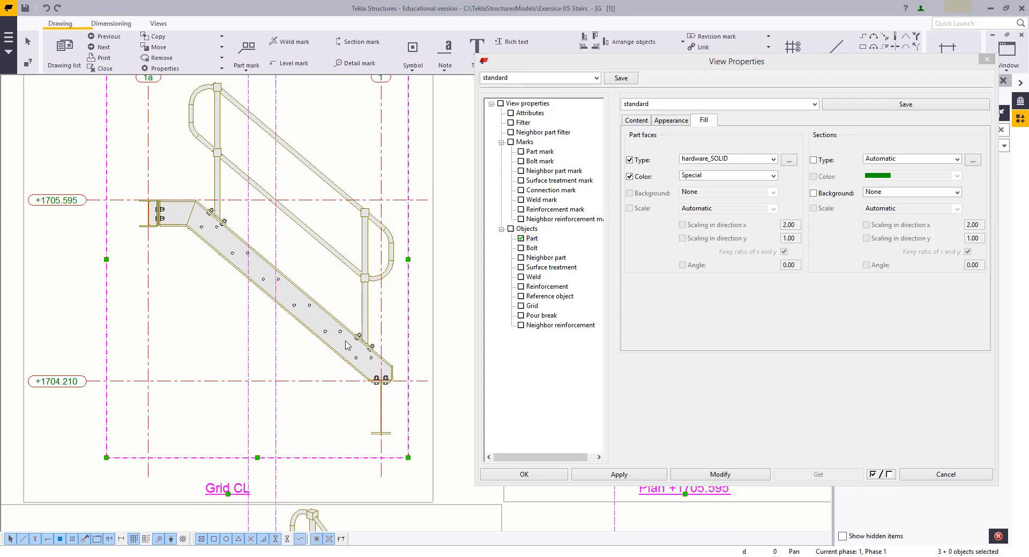
scroll(322, 363, down, 1)
scroll(322, 363, down, 5)
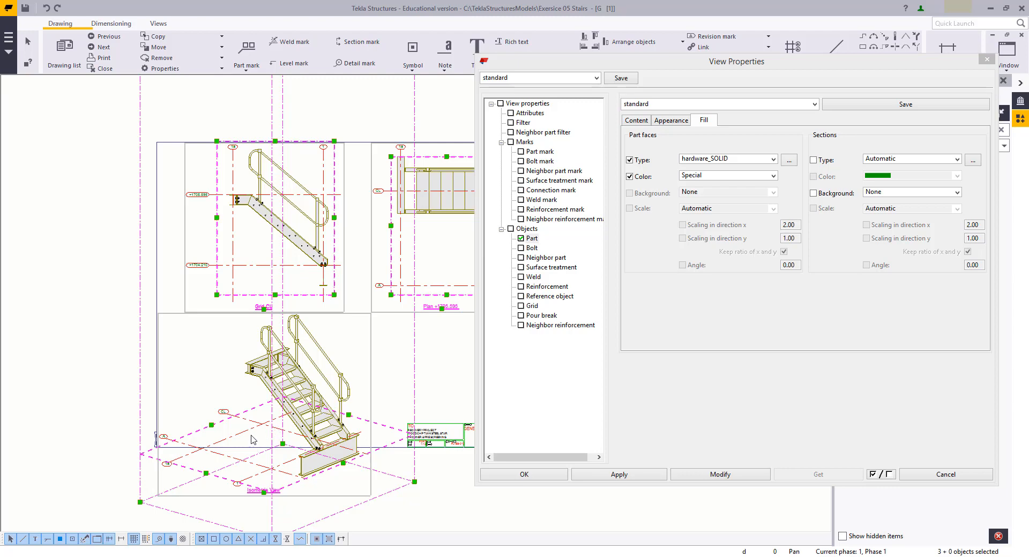
scroll(252, 439, up, 4)
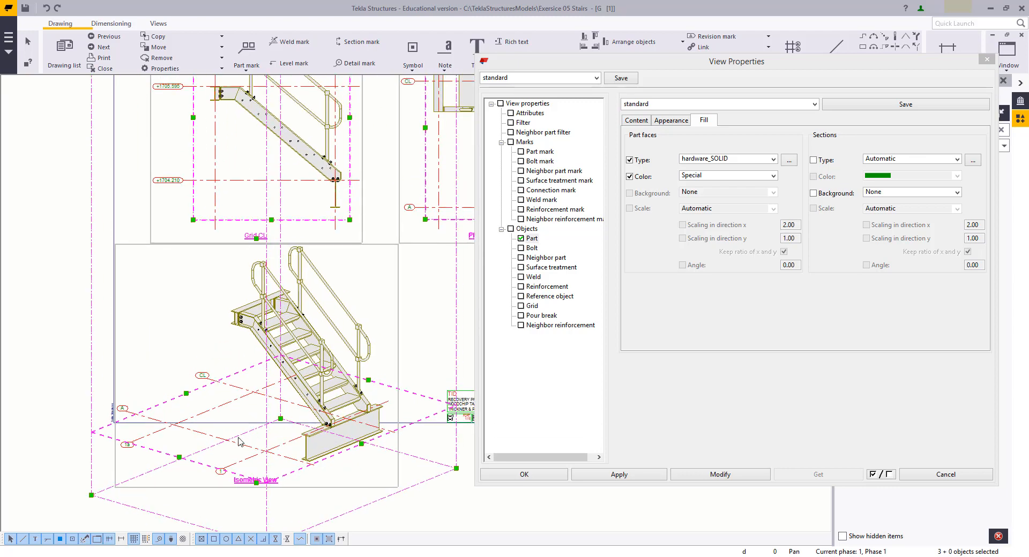
scroll(238, 440, up, 2)
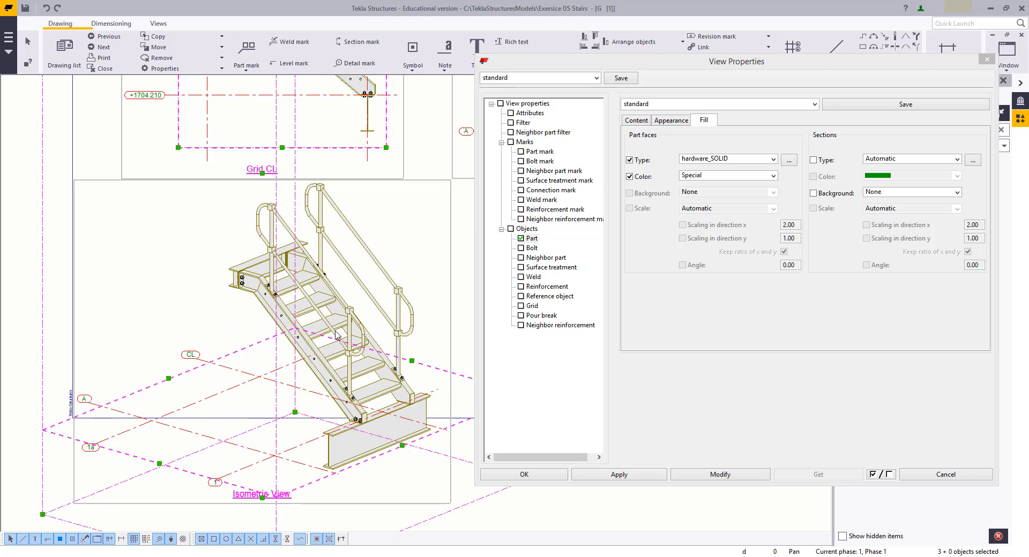
mouse_move(344, 406)
middle_down()
mouse_move(333, 513)
mouse_move(325, 464)
middle_up()
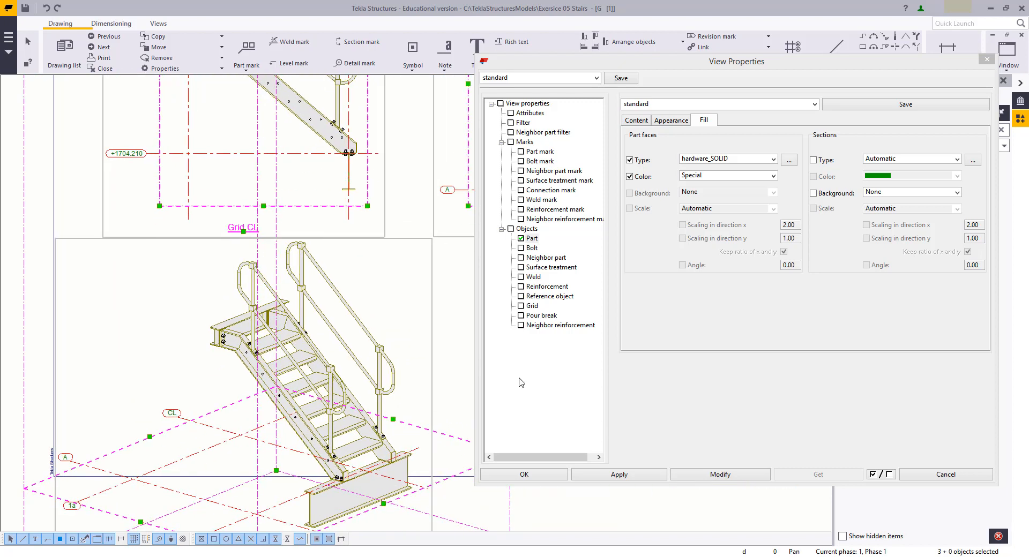
Step: Review the part-face fill colours, keep Special, and accept the view properties
click(723, 177)
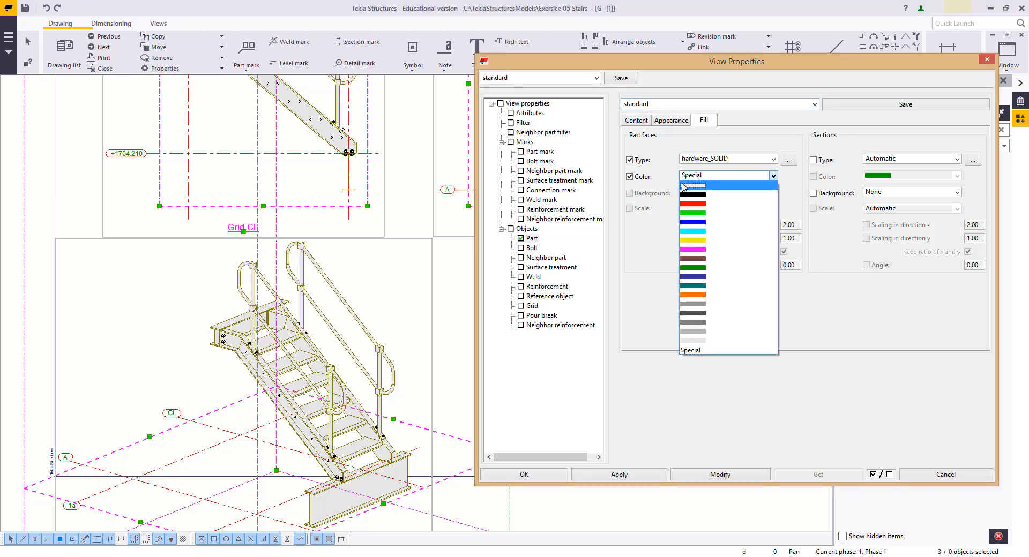
click(817, 438)
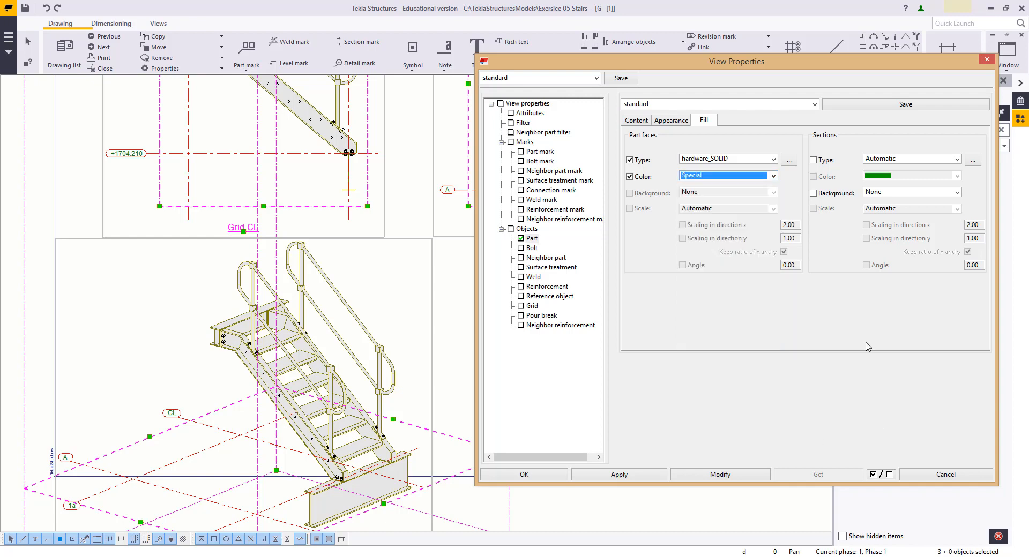
click(525, 481)
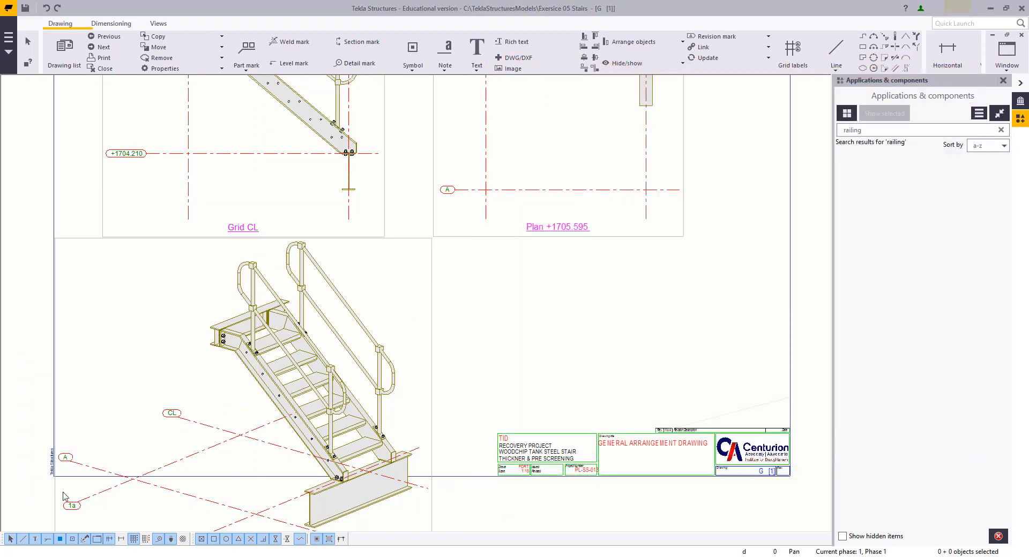
Step: Move the isometric view to the free area of the sheet just above the title block
middle_drag(603, 311, 579, 416)
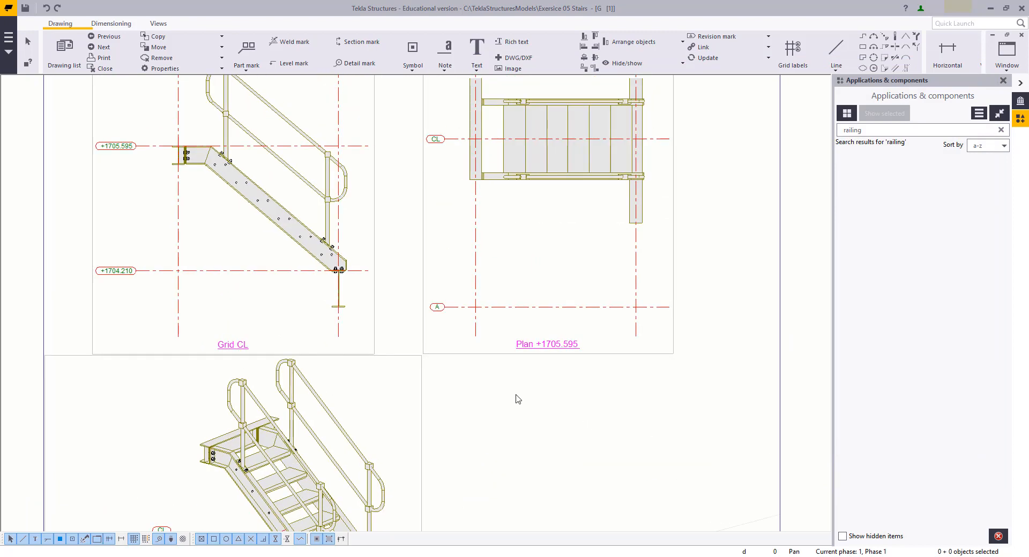
middle_drag(409, 428, 473, 419)
click(423, 397)
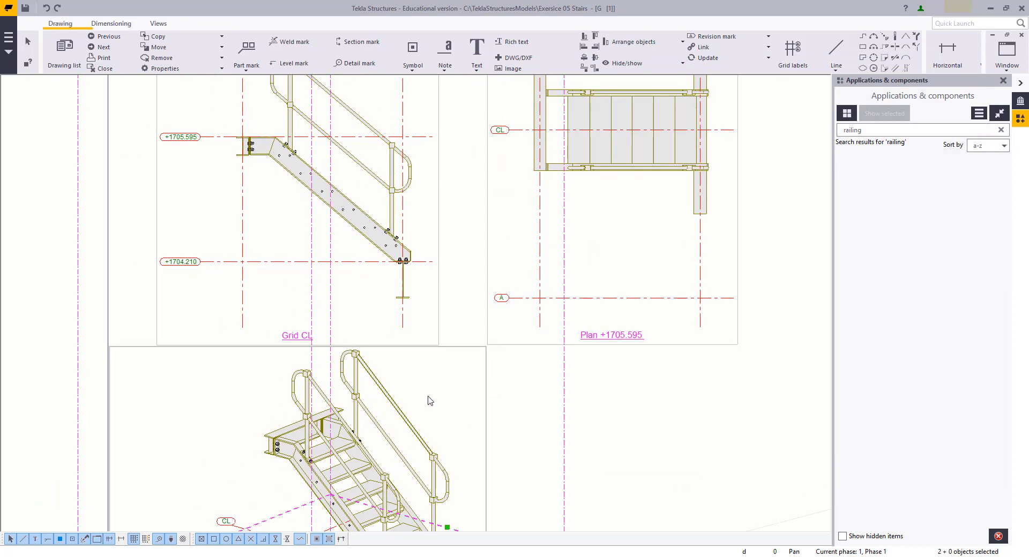
scroll(425, 398, down, 3)
drag(462, 390, 659, 310)
click(778, 247)
middle_drag(421, 365, 549, 378)
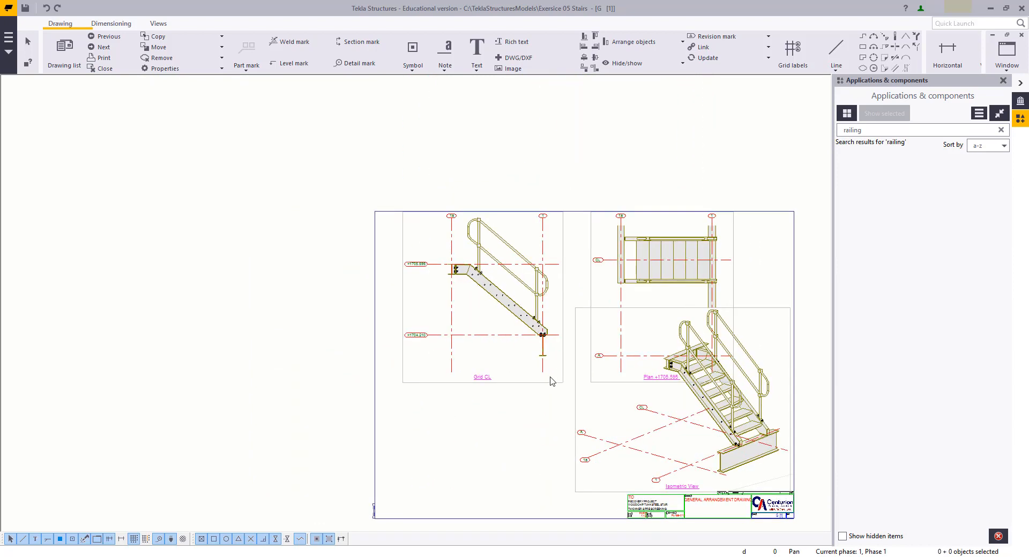
Step: Move the Plan +1705.595 view from beside the Grid CL elevation to the area beneath it
scroll(550, 380, up, 3)
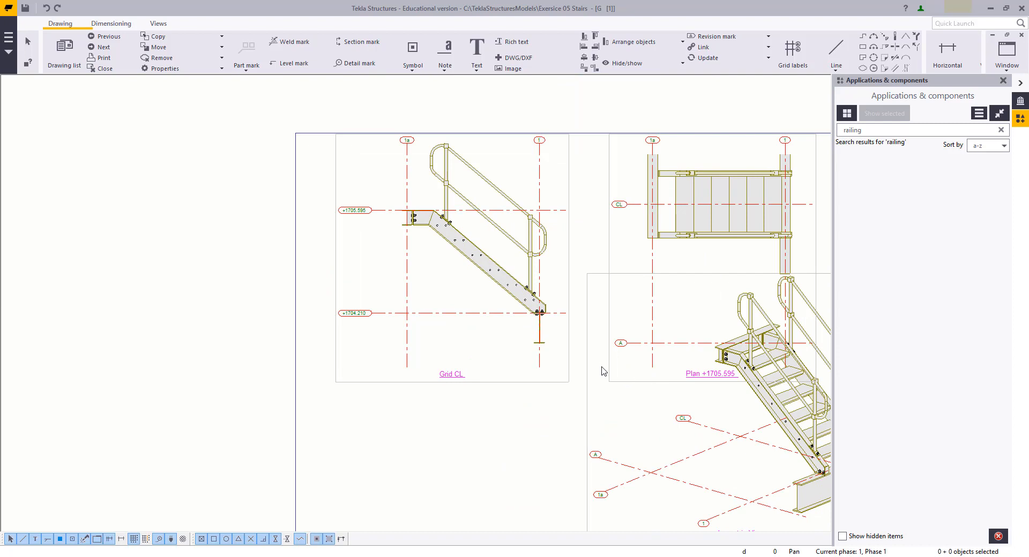
click(677, 382)
middle_drag(676, 381, 634, 313)
mouse_move(634, 312)
mouse_down()
mouse_move(416, 434)
mouse_move(344, 515)
mouse_move(332, 501)
mouse_move(320, 508)
mouse_up()
middle_drag(477, 240, 468, 375)
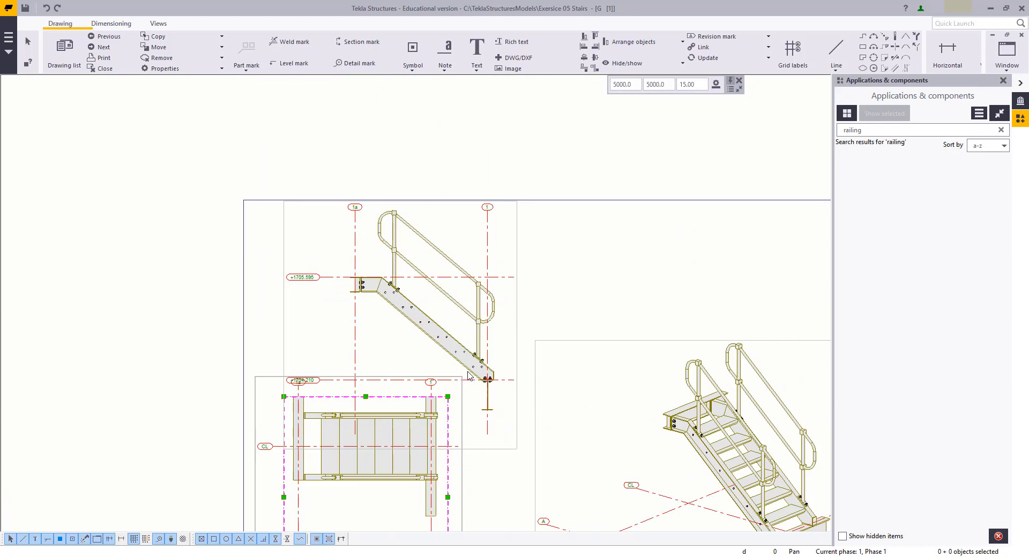
Step: Move the Grid CL elevation further right along the sheet's upper edge and place the Plan +1705.595 view in the sheet's upper-left corner
click(517, 245)
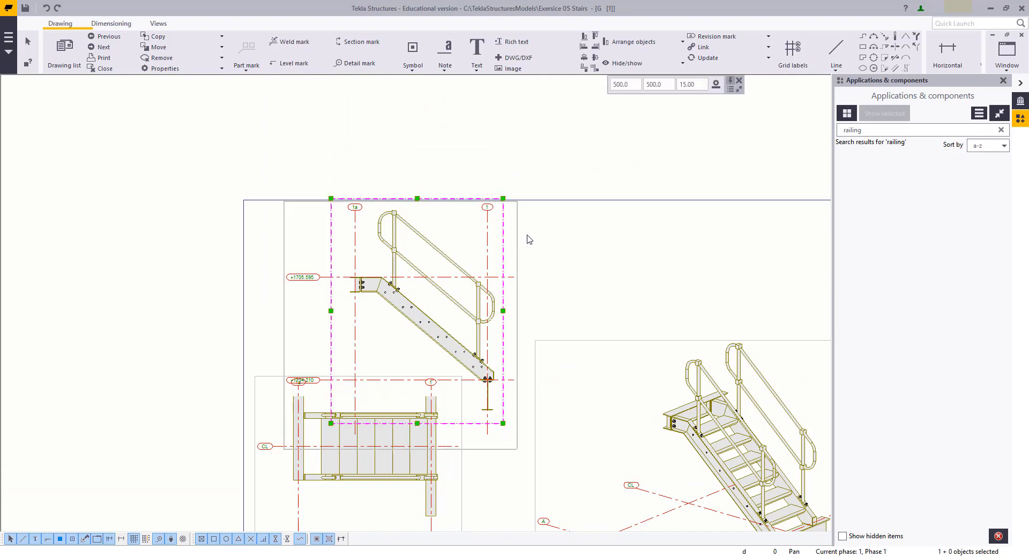
drag(528, 237, 666, 243)
drag(353, 379, 353, 205)
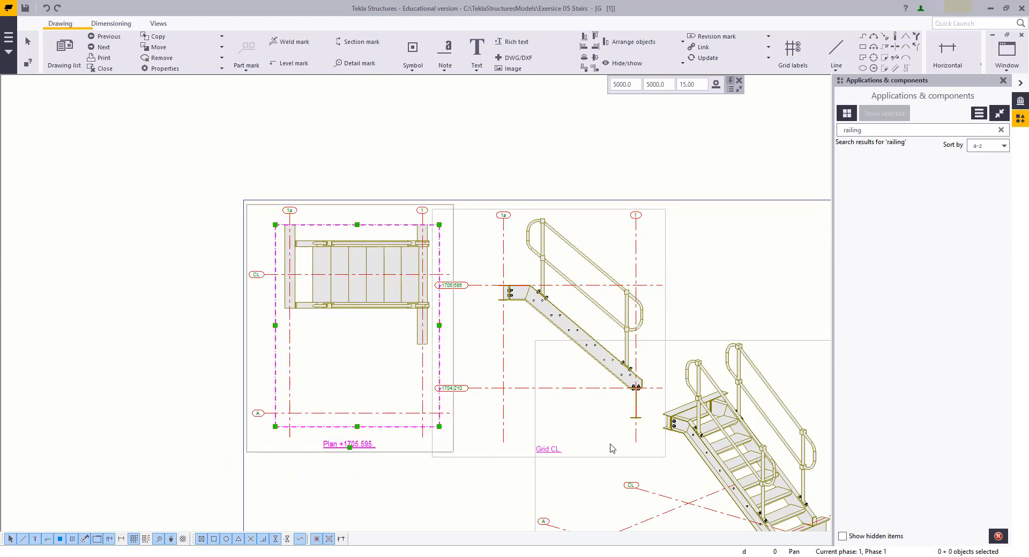
click(595, 458)
drag(590, 461, 606, 450)
click(768, 279)
scroll(538, 431, down, 1)
mouse_move(529, 447)
middle_down()
mouse_move(475, 344)
mouse_move(406, 317)
middle_up()
middle_drag(246, 387, 262, 414)
scroll(375, 386, up, 2)
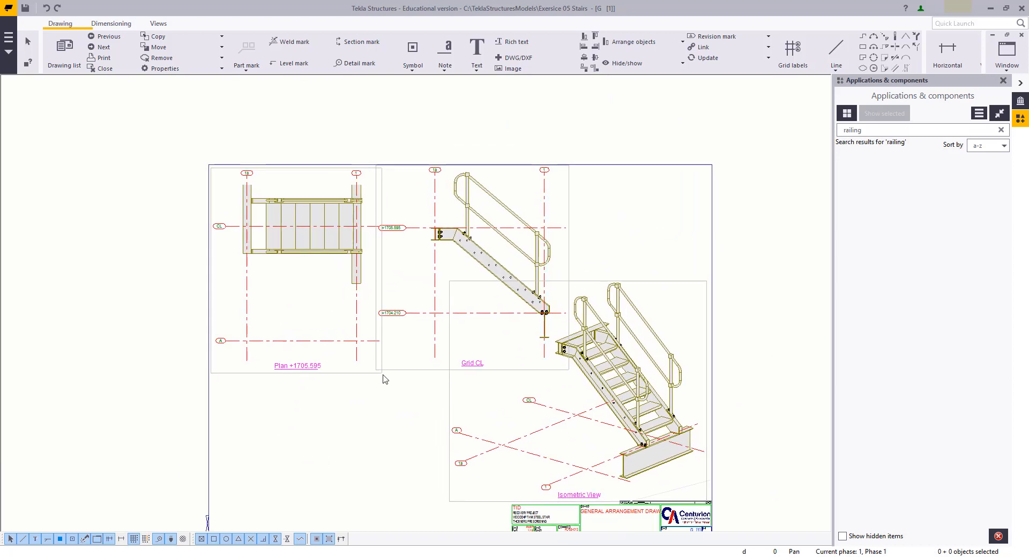
Step: Shift the Grid CL elevation just clear of the plan view so the two frames sit level side by side
click(411, 375)
middle_drag(366, 272, 383, 315)
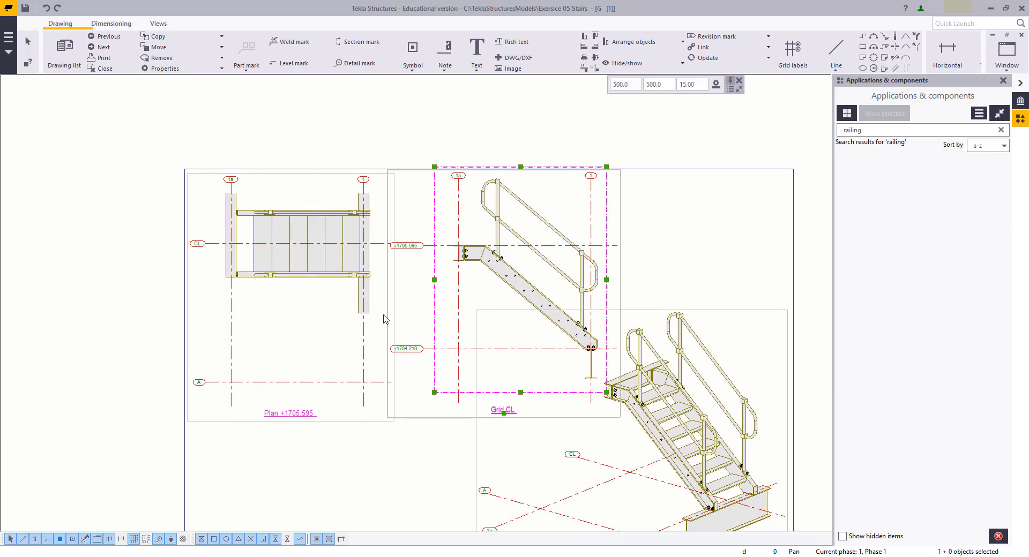
scroll(407, 299, up, 1)
mouse_move(440, 441)
mouse_down()
mouse_move(414, 479)
mouse_move(435, 398)
mouse_up()
scroll(458, 343, down, 3)
middle_drag(462, 381, 431, 361)
mouse_move(433, 365)
mouse_down()
mouse_move(602, 262)
mouse_move(443, 375)
mouse_move(445, 399)
mouse_up()
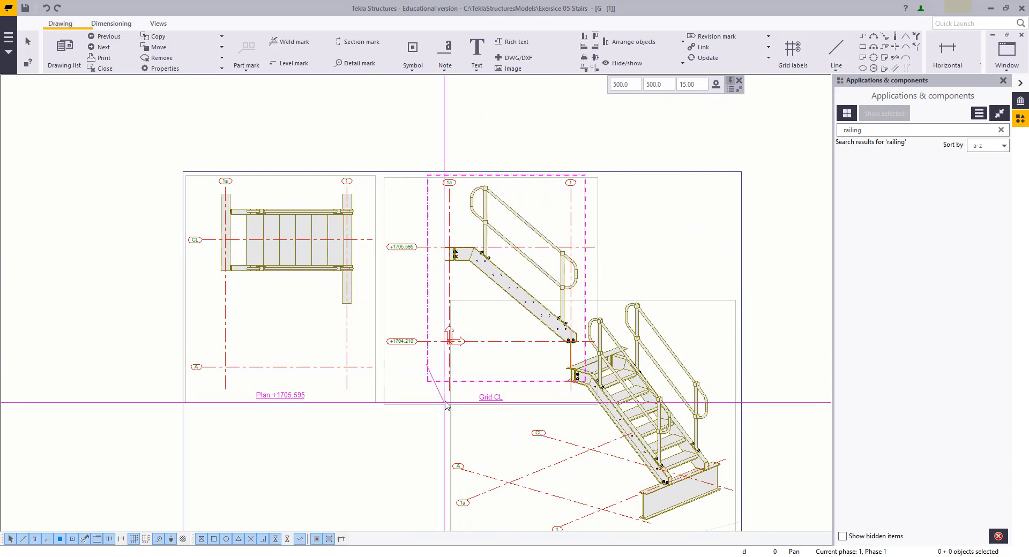
Step: Move the isometric view to the lower-left corner of the sheet, beneath the plan
middle_drag(430, 454, 545, 270)
mouse_move(564, 261)
mouse_down()
mouse_move(299, 275)
mouse_move(306, 280)
mouse_up()
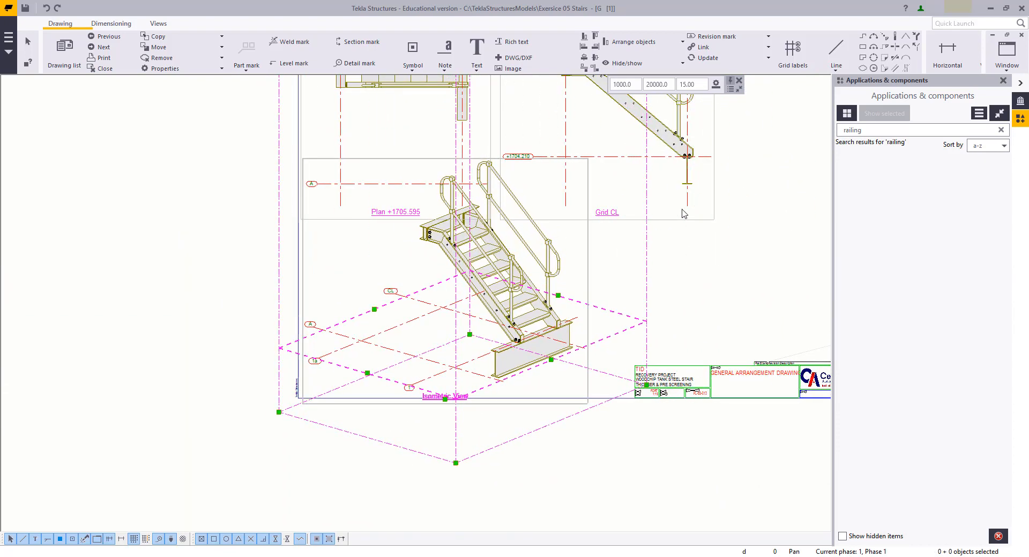
click(682, 213)
mouse_move(697, 134)
middle_down()
mouse_move(668, 365)
mouse_move(613, 271)
mouse_move(570, 270)
middle_up()
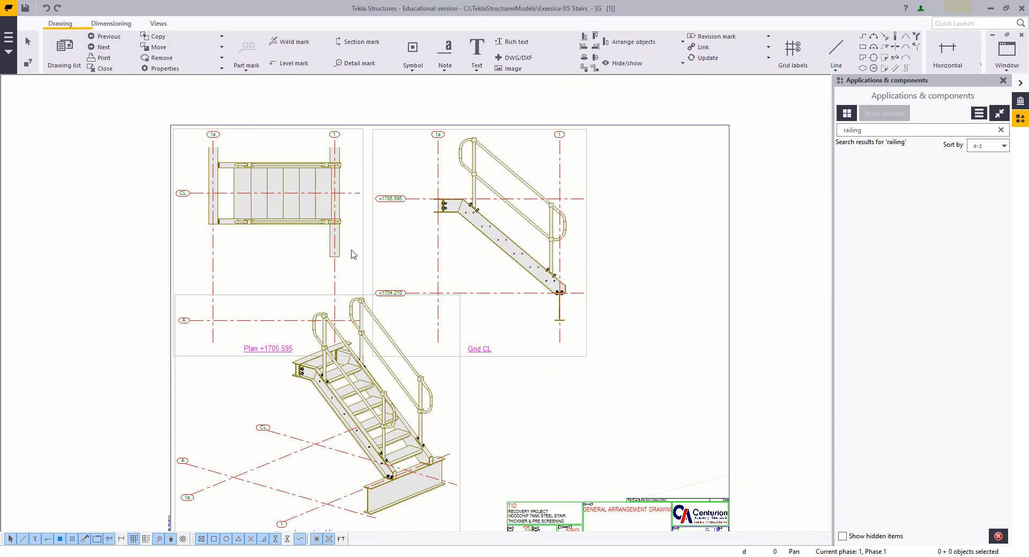
Step: Move the Plan +1705.595 view to the area above the title block and raise the Grid CL elevation clear of the isometric view
drag(353, 255, 703, 352)
click(588, 168)
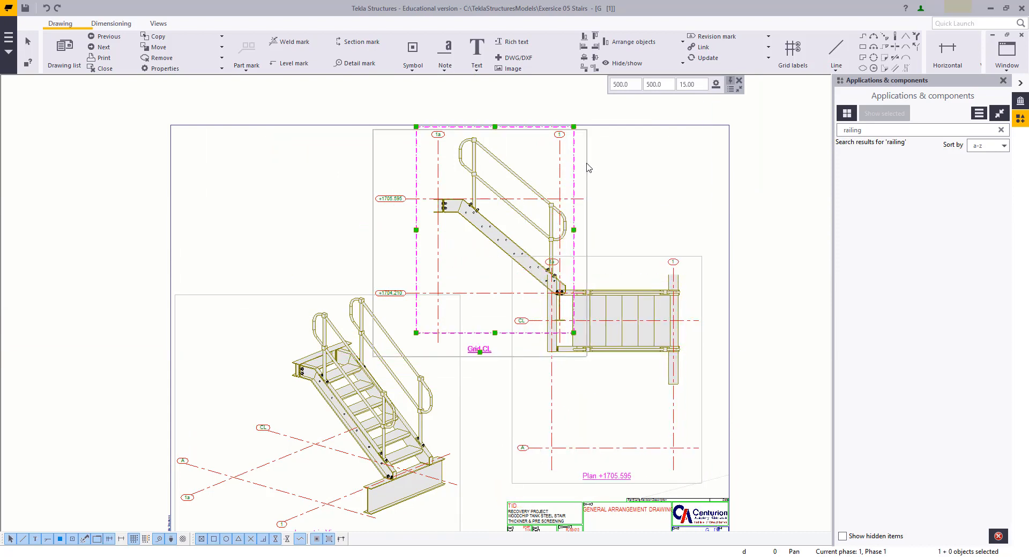
drag(588, 167, 498, 90)
scroll(497, 90, up, 1)
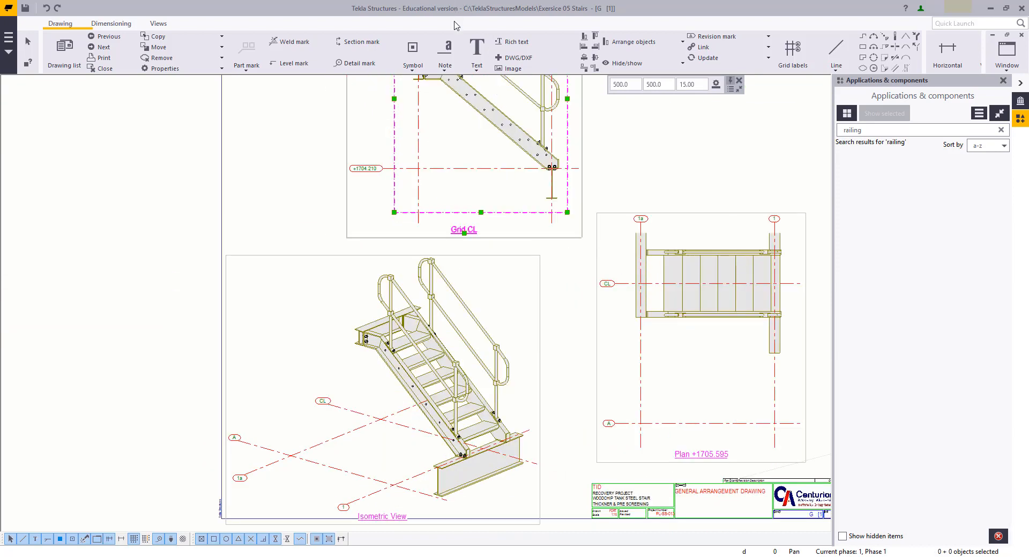
Step: Shrink the isometric view's boundary on the side of grid line 1a to shorten the grid lines around the stair
click(226, 360)
middle_drag(292, 263, 308, 221)
click(310, 192)
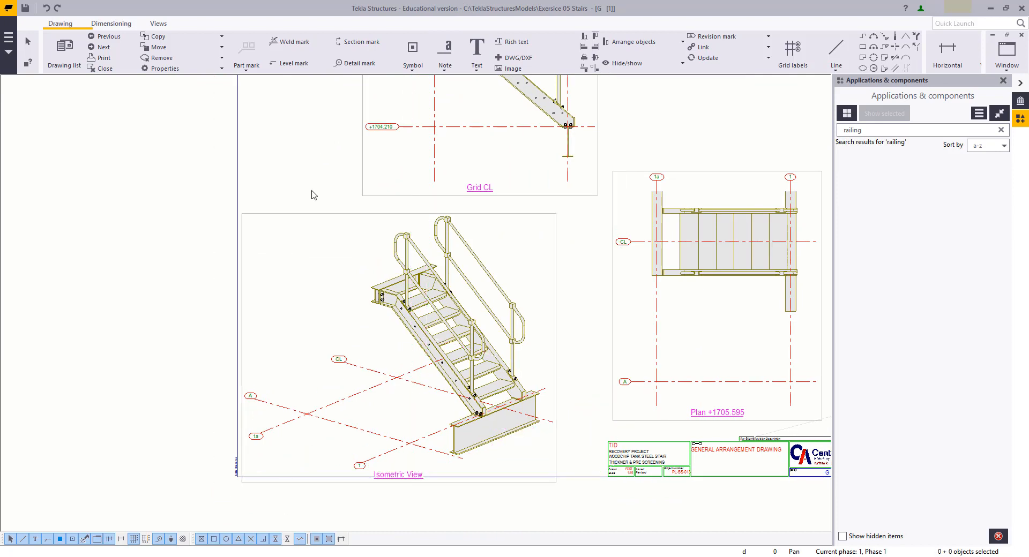
click(306, 213)
click(315, 389)
scroll(321, 388, up, 1)
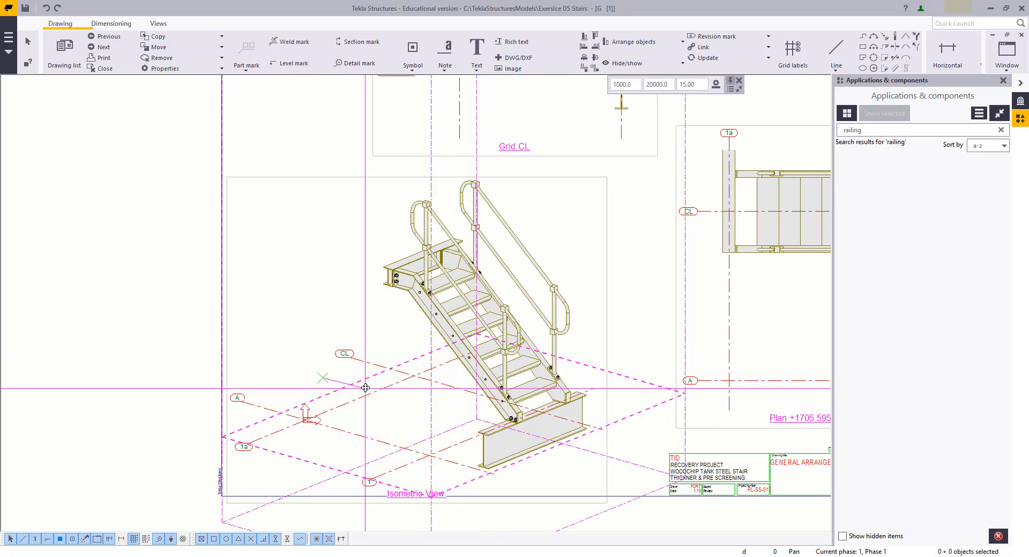
click(329, 470)
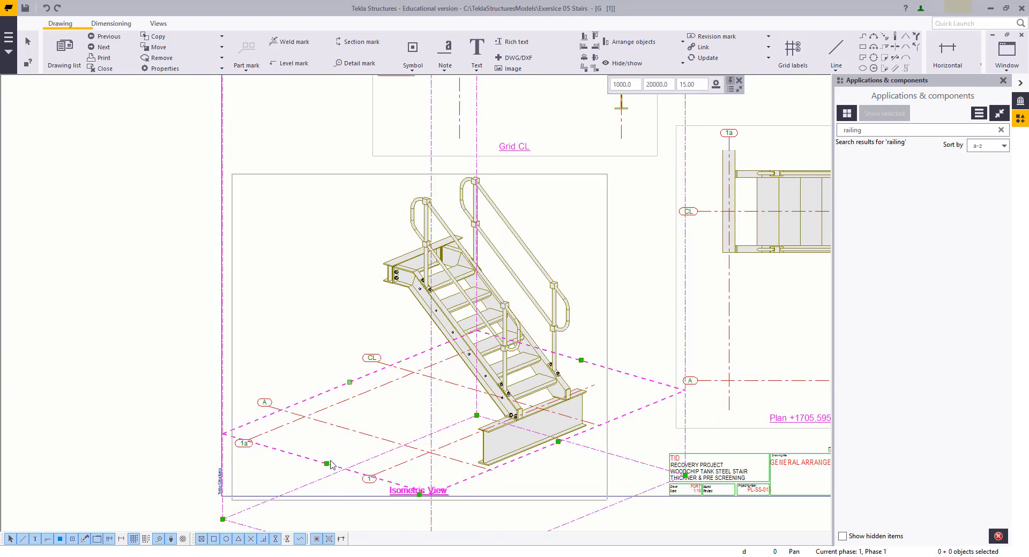
drag(327, 463, 390, 460)
drag(396, 502, 397, 501)
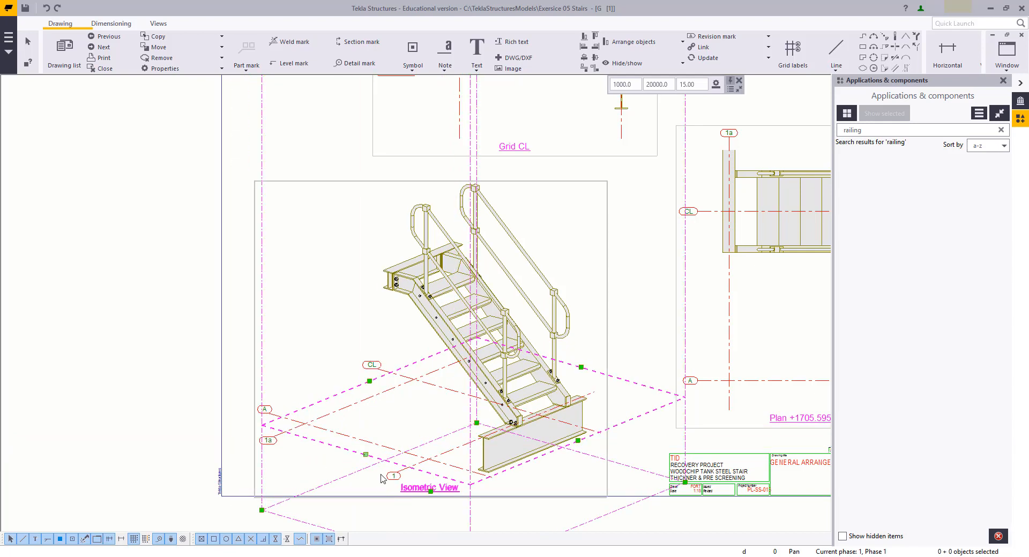
Step: Move the isometric view left against the sheet border
click(348, 335)
scroll(345, 329, down, 5)
middle_drag(490, 298, 499, 333)
scroll(503, 337, up, 3)
scroll(523, 321, down, 2)
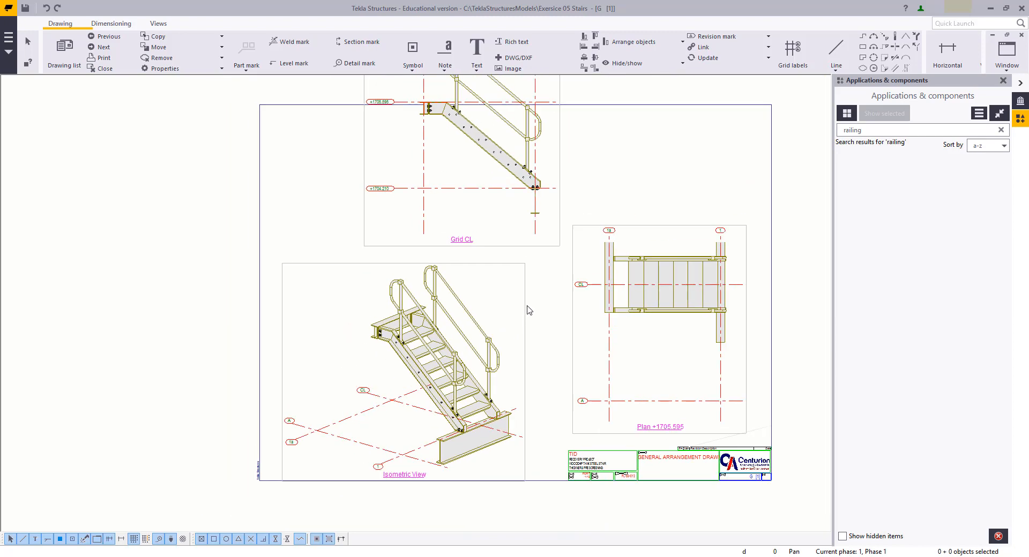
drag(526, 306, 507, 306)
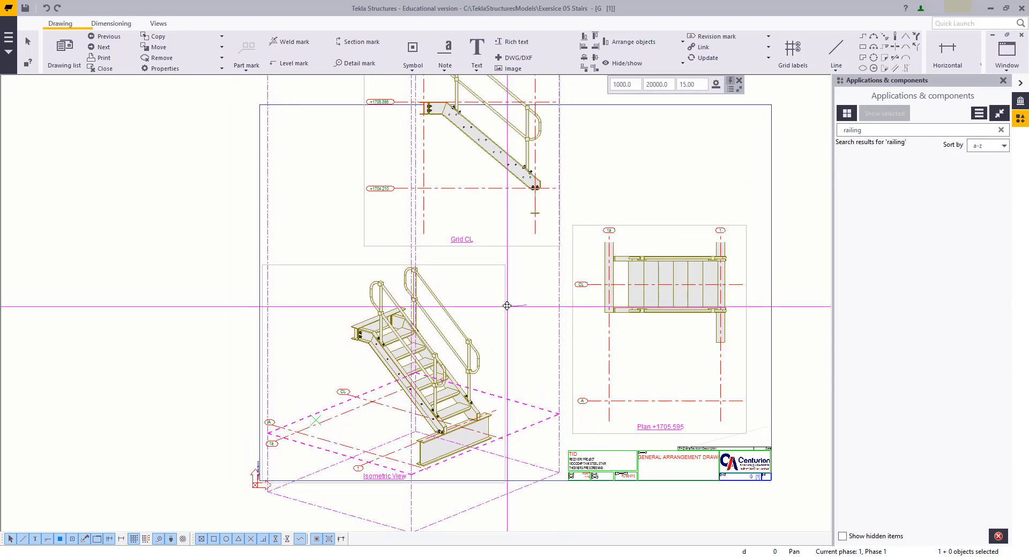
click(490, 292)
middle_drag(490, 284, 434, 374)
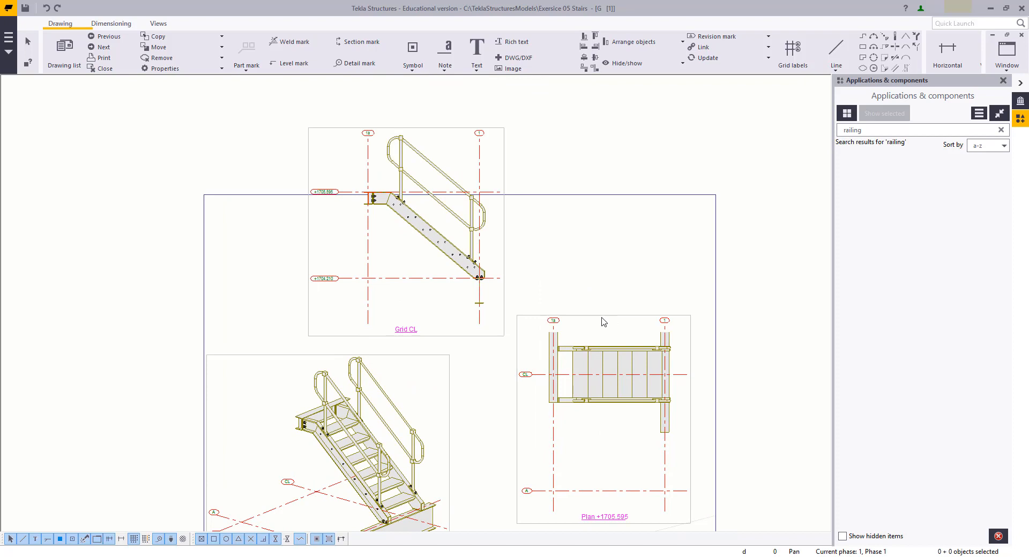
Step: Move the plan view to the sheet's upper-right corner and bring the Grid CL elevation down inside the border beside it
drag(604, 321, 623, 212)
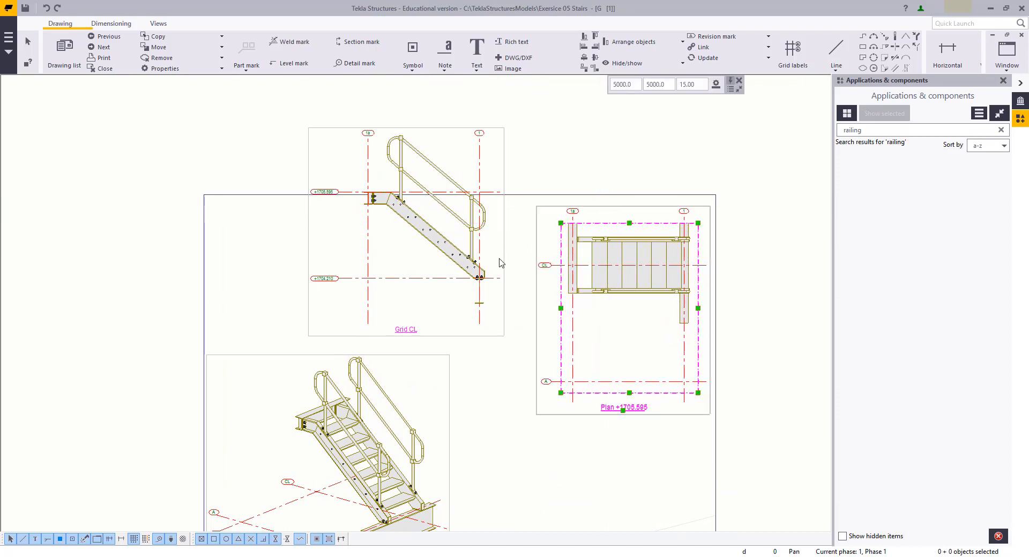
drag(505, 229, 539, 295)
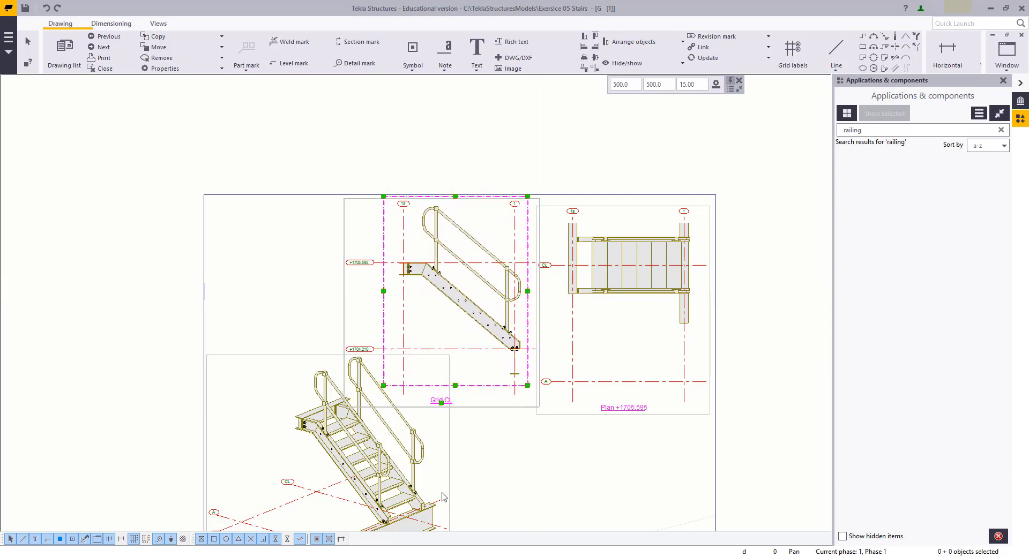
scroll(442, 497, down, 2)
click(554, 365)
Step: Pull the isometric view's boundary in further towards the stair so that grid line A drops out
scroll(384, 468, up, 4)
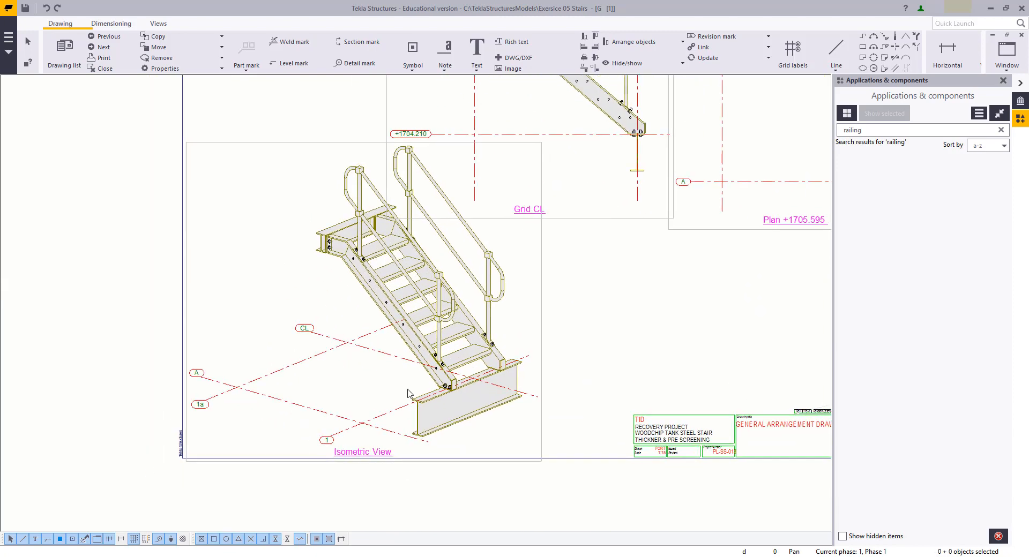
click(289, 455)
scroll(299, 419, up, 2)
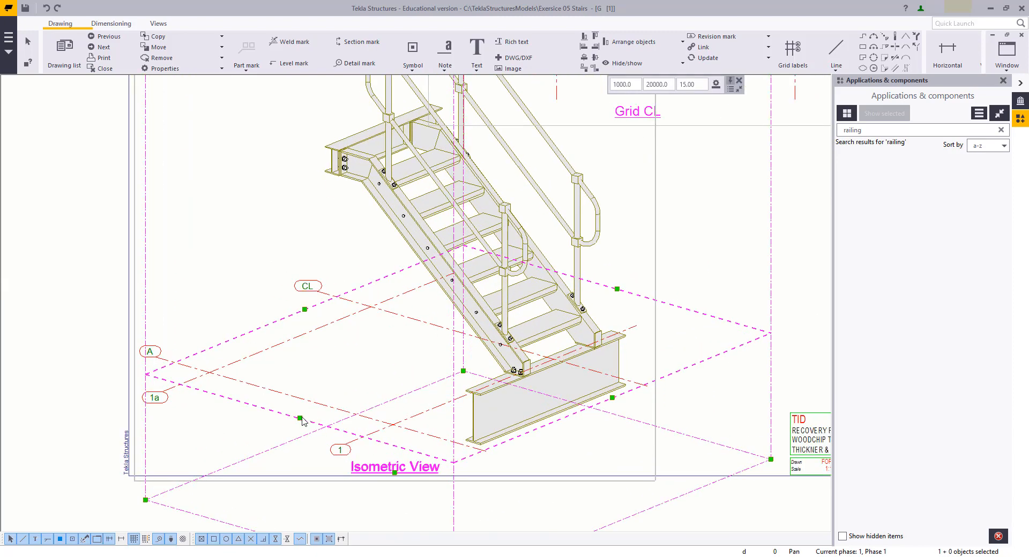
drag(302, 417, 492, 385)
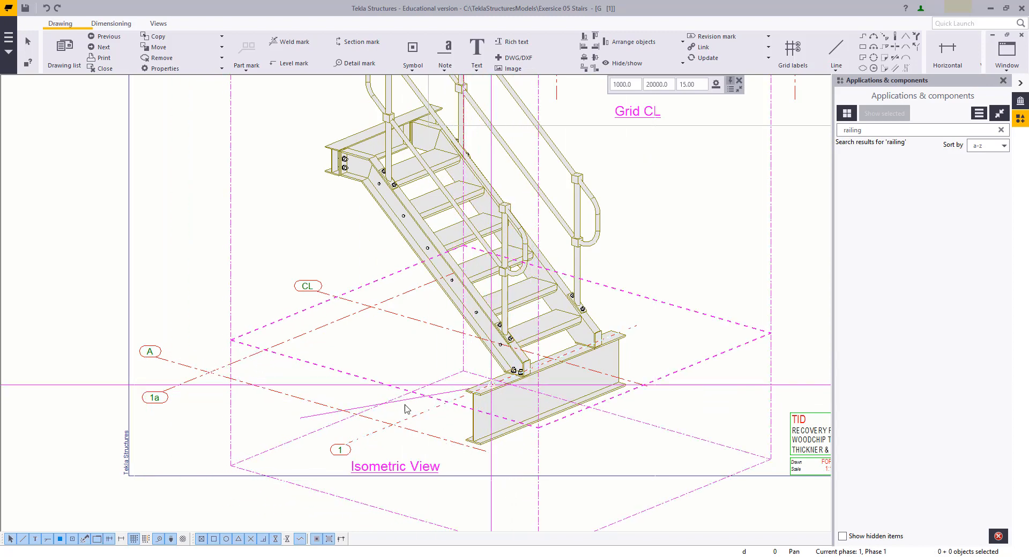
scroll(425, 413, down, 2)
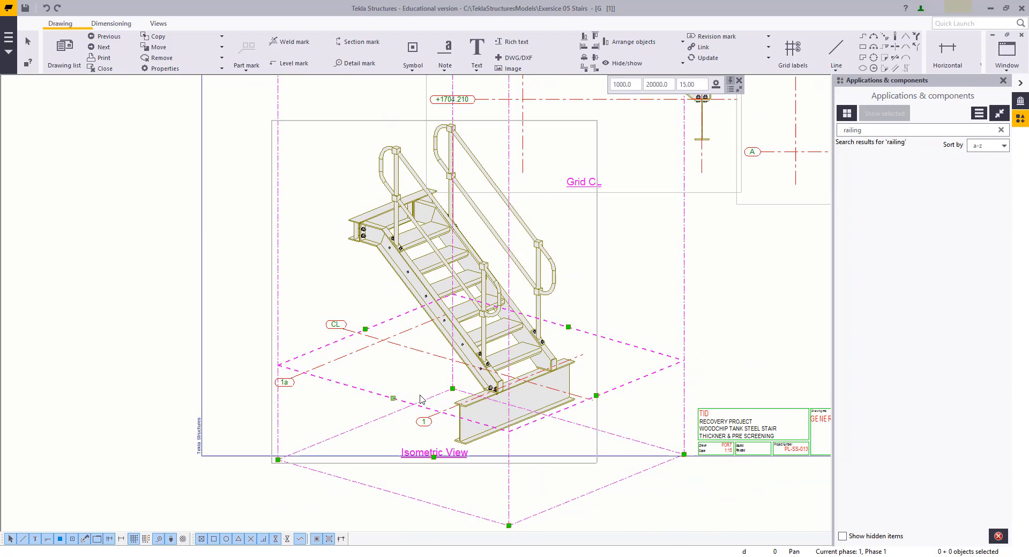
Step: Shift the trimmed isometric view back into the sheet's lower-left corner
drag(544, 306, 498, 306)
click(156, 306)
scroll(321, 263, down, 1)
middle_drag(360, 239, 315, 358)
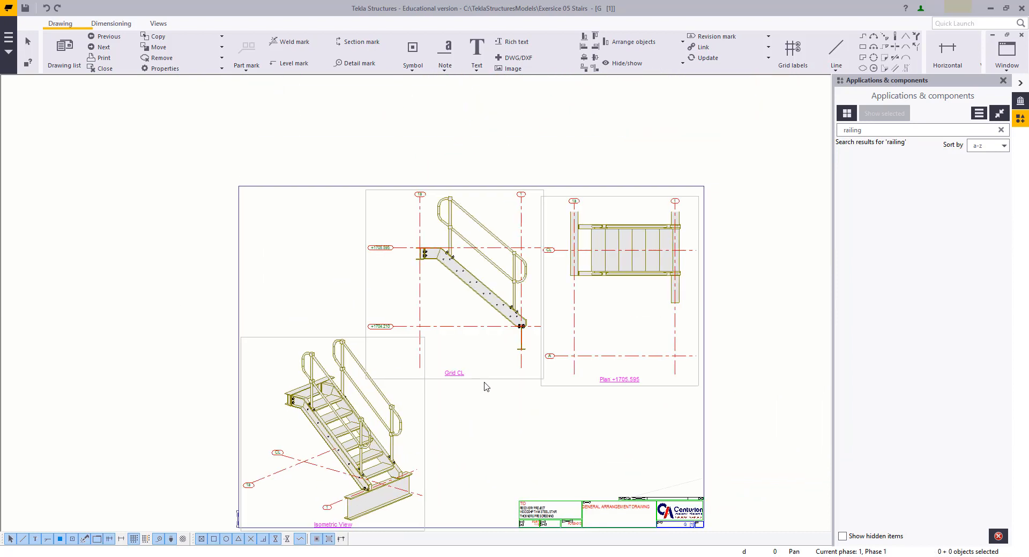
Step: Move the Grid CL elevation slightly left and down, leaving a gap to the plan and lining up their frames
scroll(485, 387, up, 2)
drag(503, 374, 474, 394)
scroll(640, 317, down, 1)
middle_drag(632, 313, 477, 341)
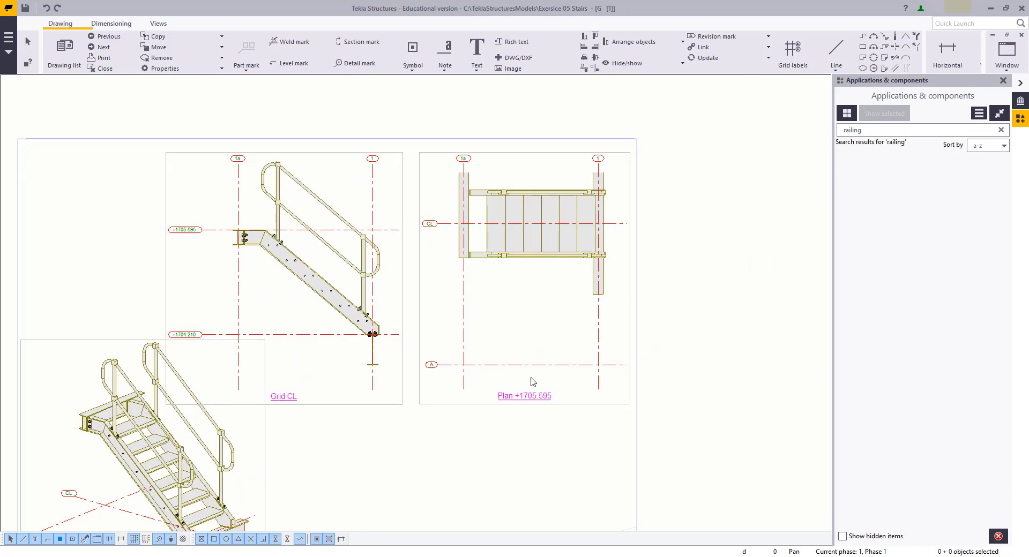
mouse_move(495, 367)
middle_down()
mouse_move(531, 393)
mouse_move(547, 370)
middle_up()
middle_drag(346, 376, 407, 305)
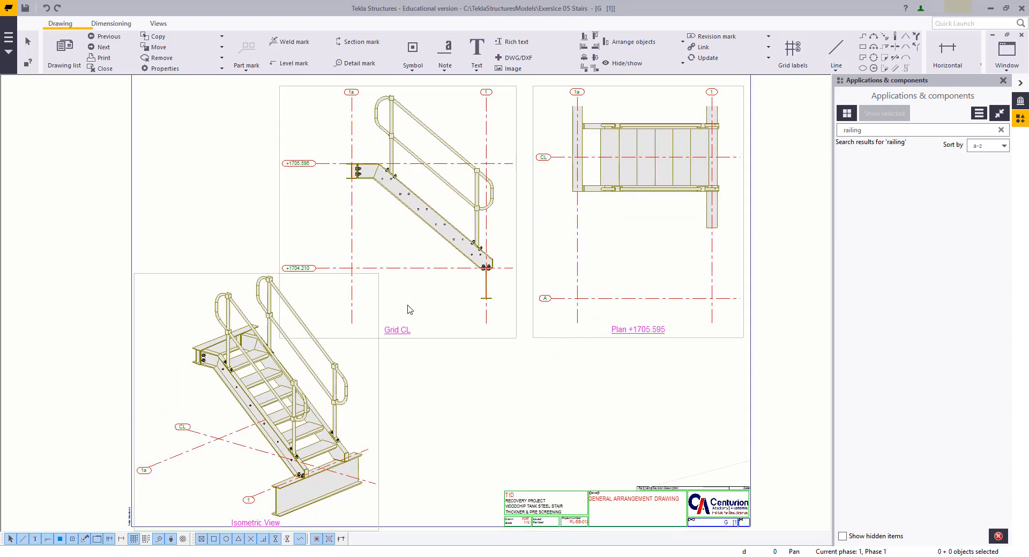
middle_drag(491, 394, 495, 400)
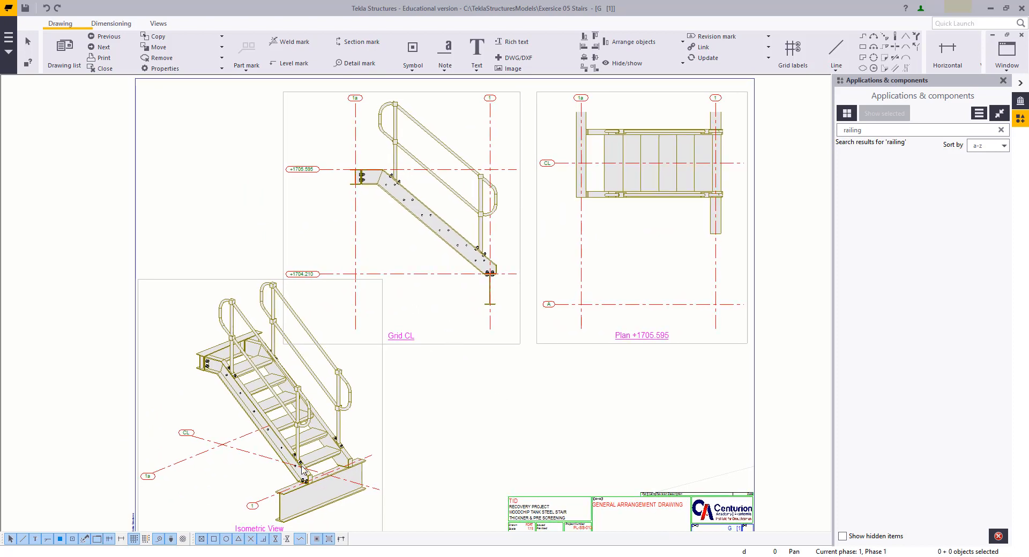
Step: Open the drawing part properties of the lower support beam in the isometric view and add the upper support beam to the selection
scroll(302, 471, up, 5)
click(340, 407)
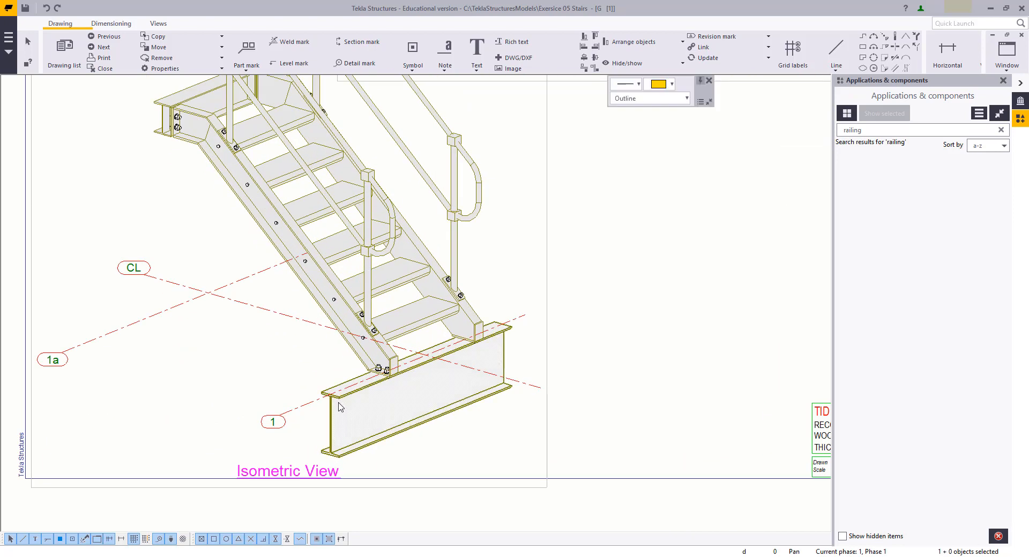
double_click(349, 396)
middle_drag(166, 160, 223, 241)
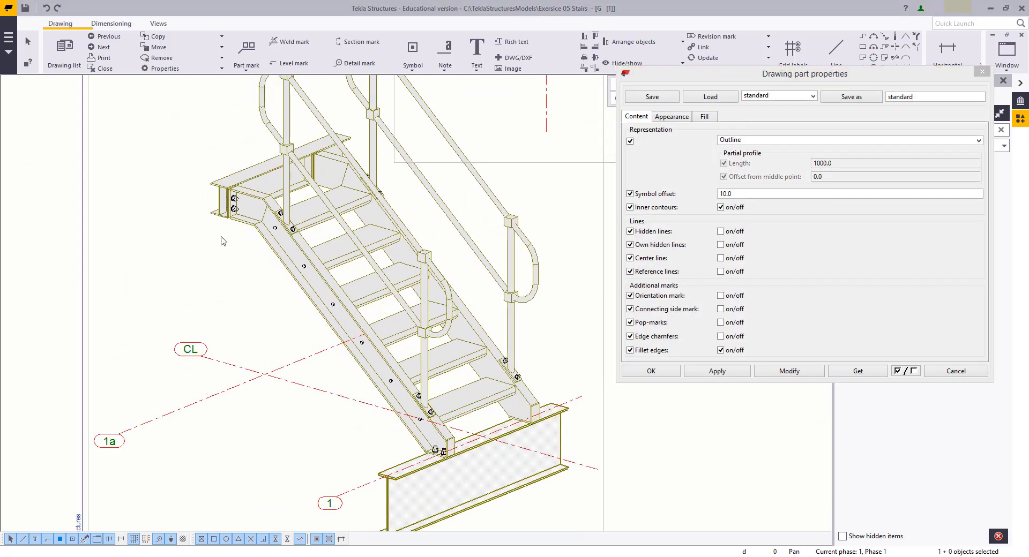
scroll(230, 294, down, 3)
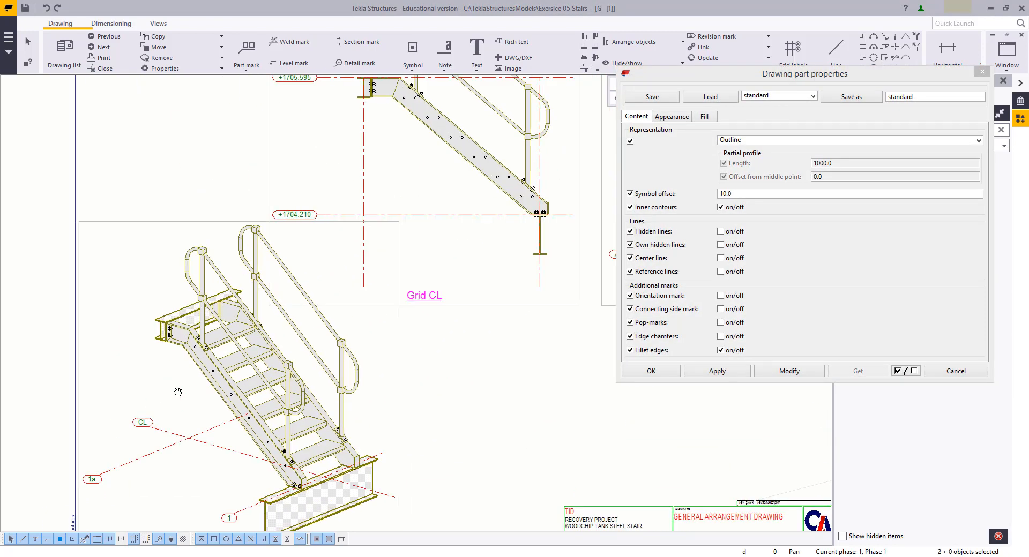
Step: Add the upper and lower support beams in the Grid CL elevation and both support beams in the plan to the selection
scroll(329, 236, up, 4)
shift+click(329, 229)
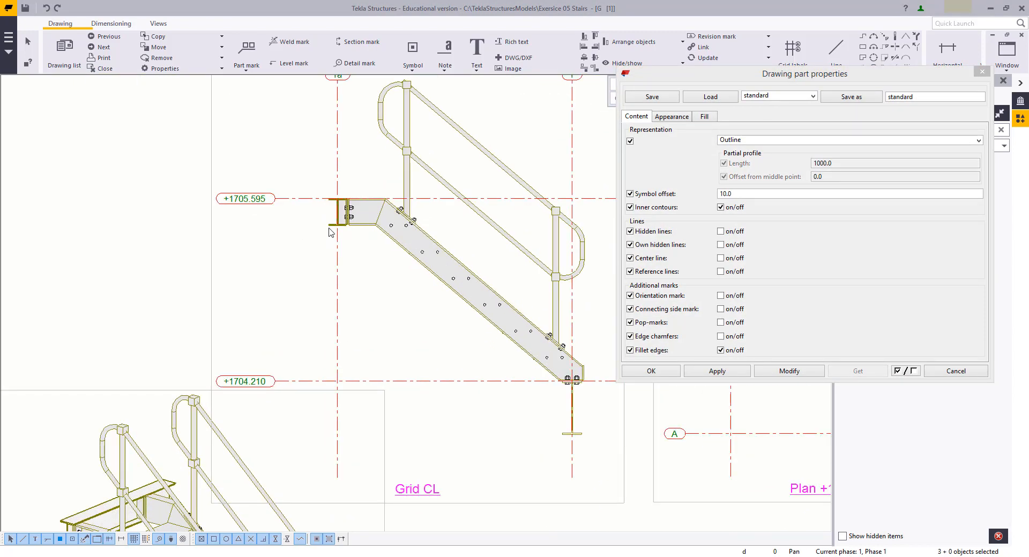
shift+click(568, 435)
scroll(536, 428, down, 3)
scroll(419, 315, up, 2)
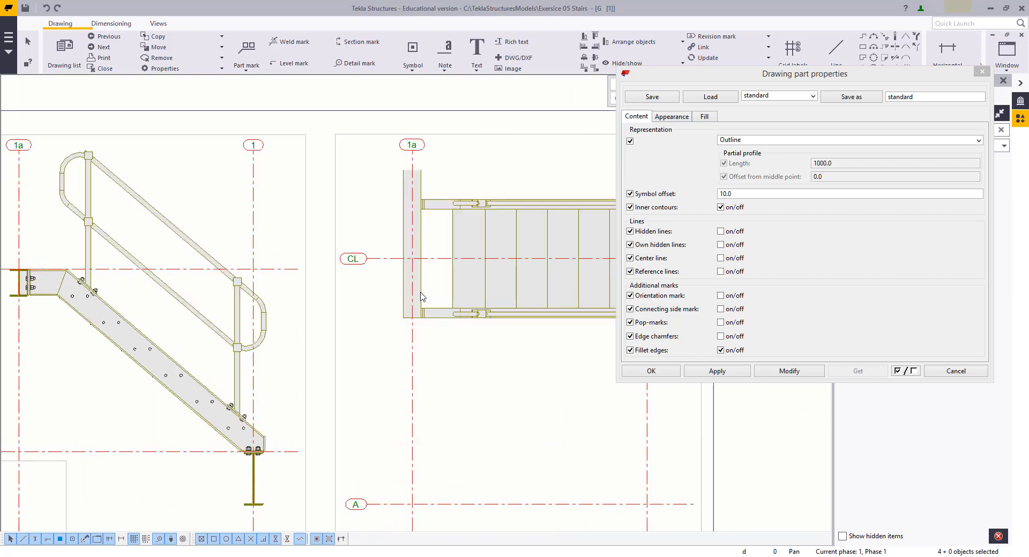
shift+click(420, 292)
middle_drag(505, 359, 310, 382)
shift+click(460, 391)
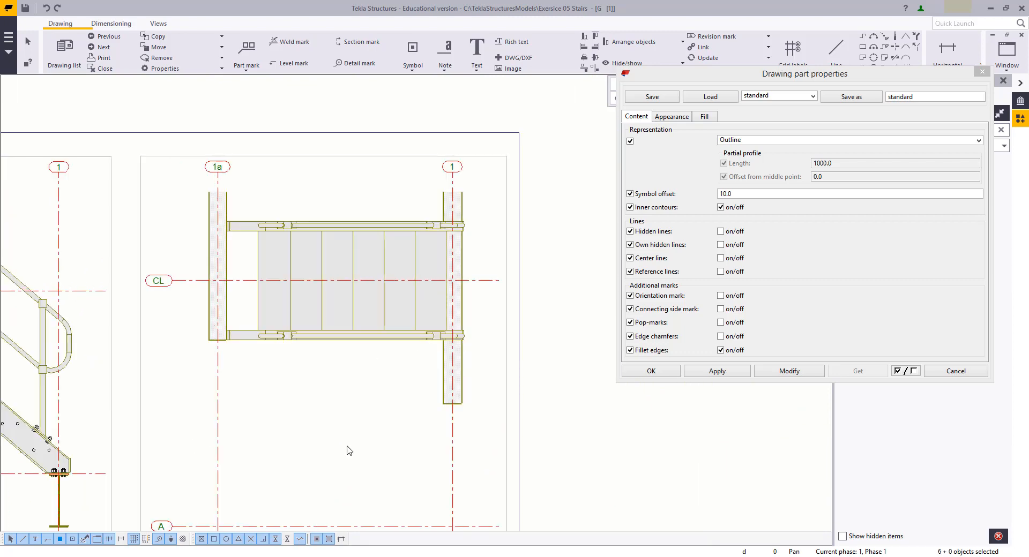
scroll(375, 375, down, 4)
mouse_move(376, 299)
middle_down()
mouse_move(392, 293)
mouse_move(366, 288)
middle_up()
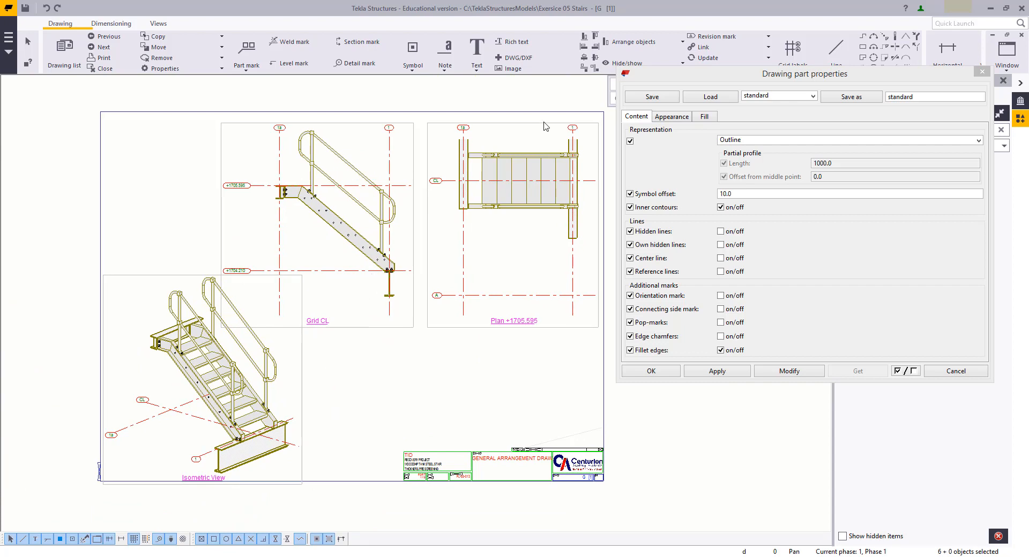
Step: Change the visible line type of the selected support beams to dashed in all three views
click(668, 116)
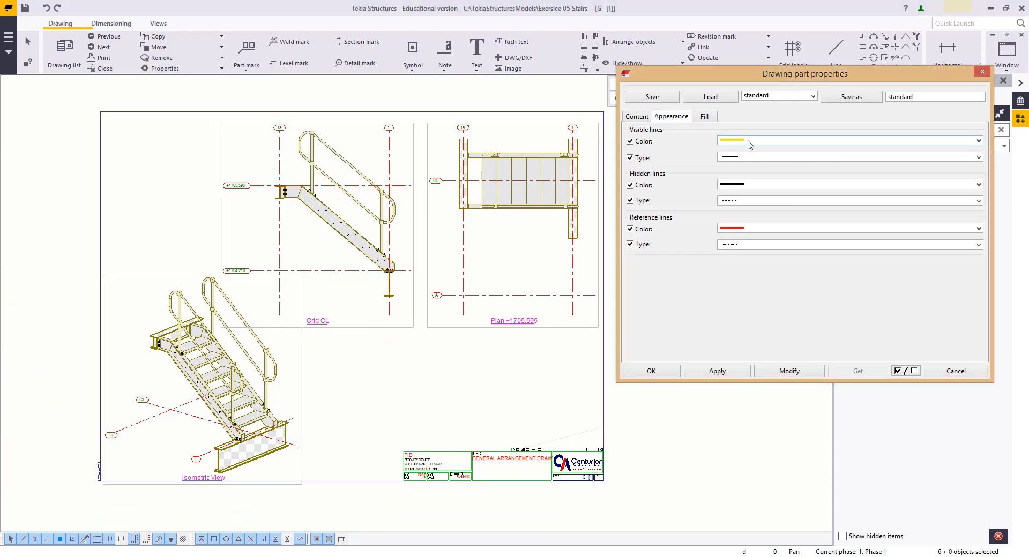
click(744, 158)
click(735, 210)
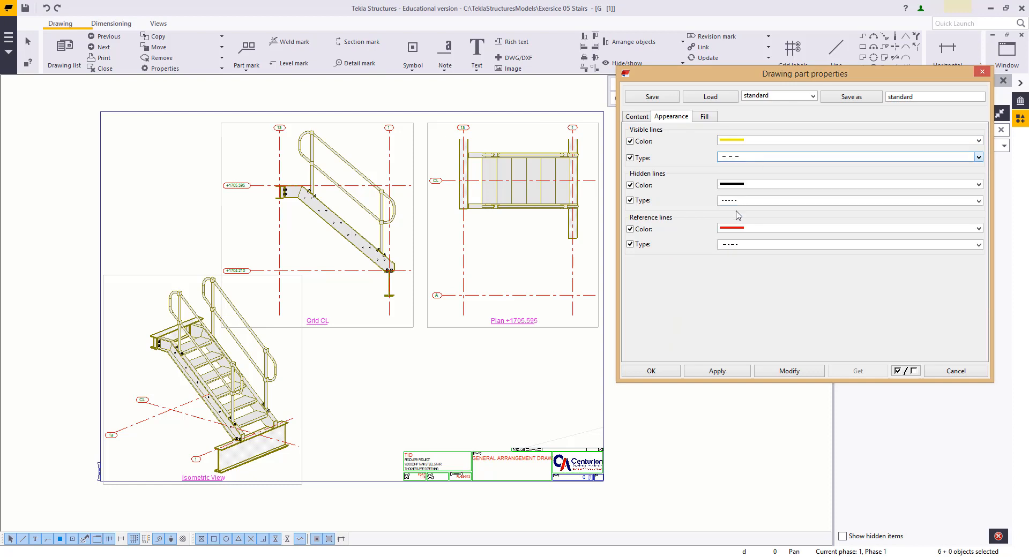
click(781, 373)
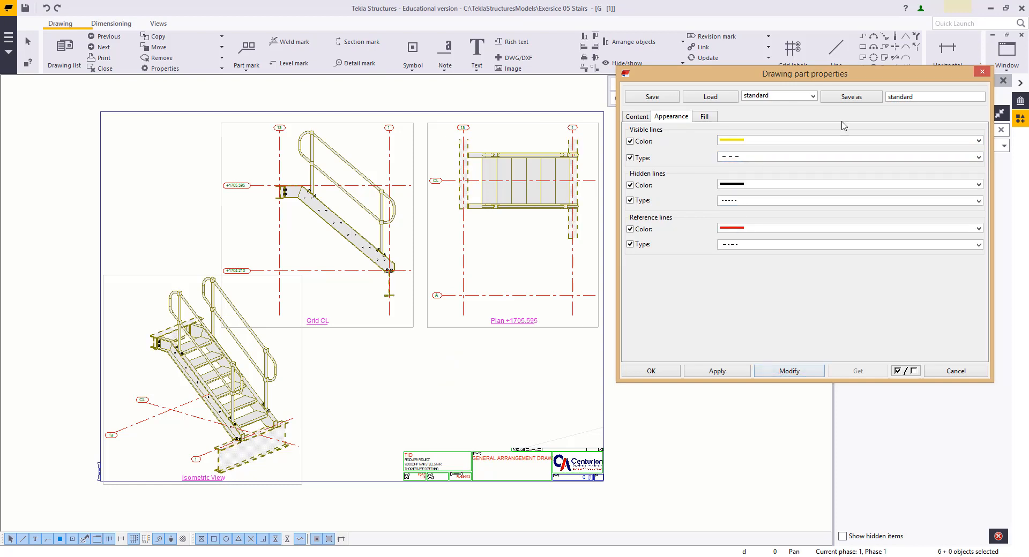
Step: Set the part face fill type of the selected support beams to None
click(705, 117)
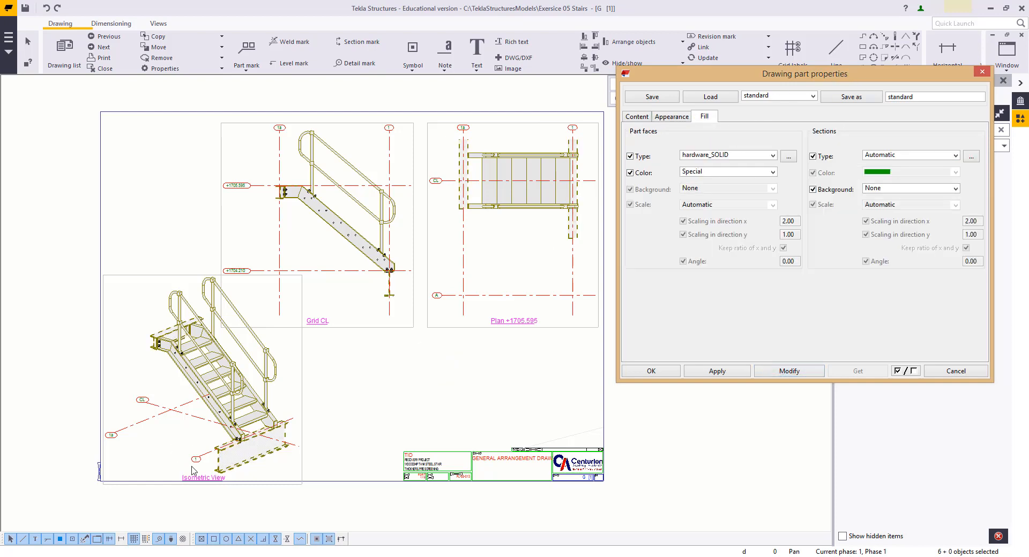
click(713, 158)
scroll(718, 182, up, 1)
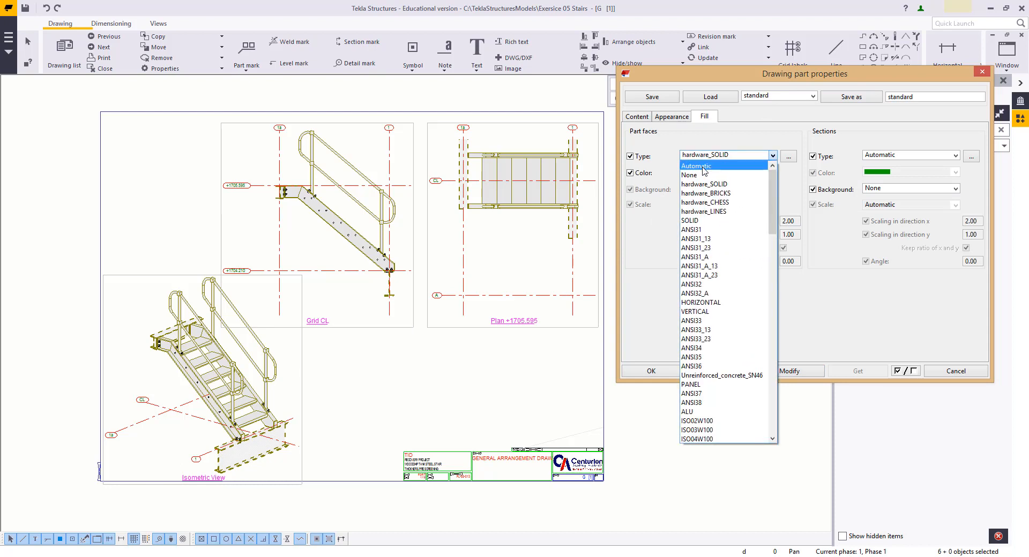
click(708, 162)
click(791, 373)
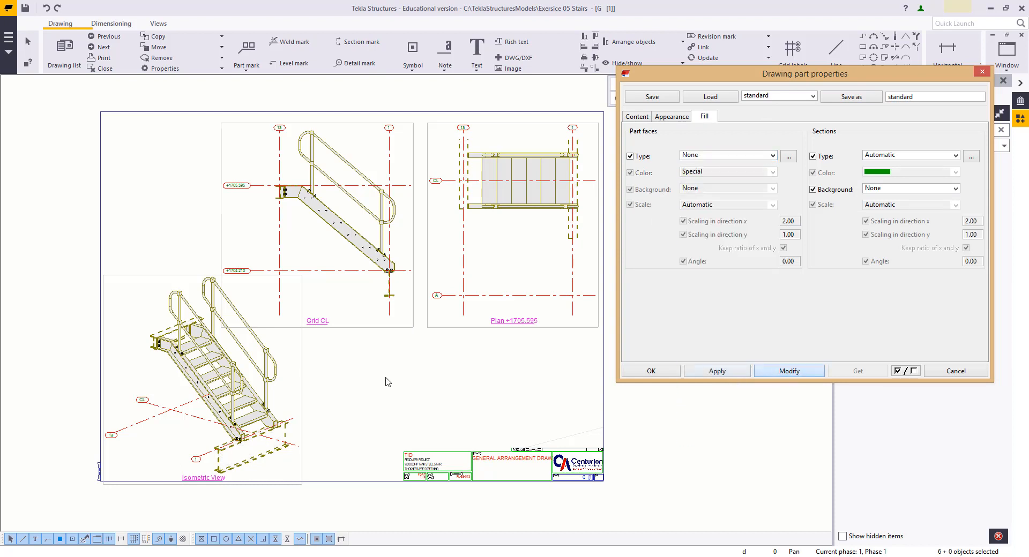
Step: Set the visible line type of the support beams to the finely dotted one and deselect them
click(665, 118)
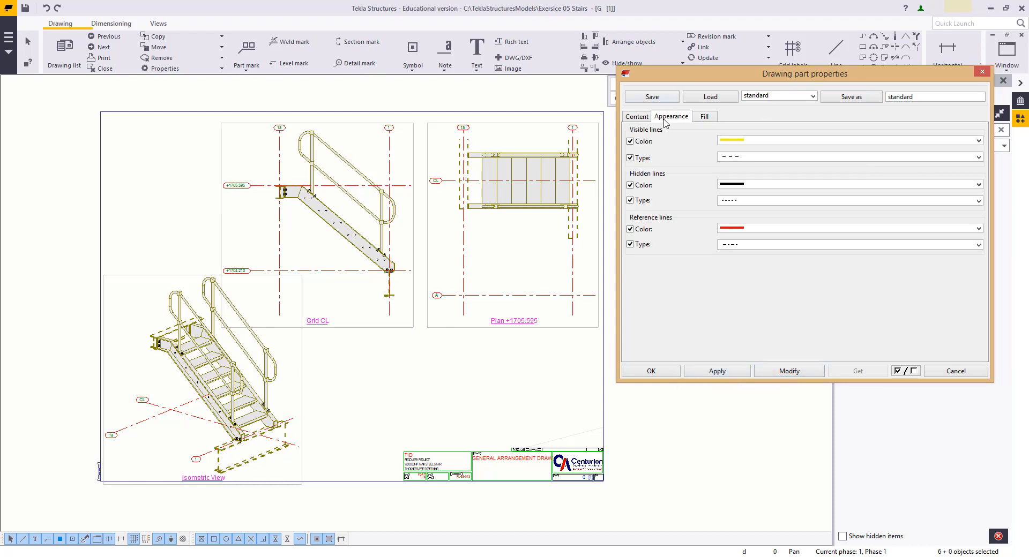
click(729, 159)
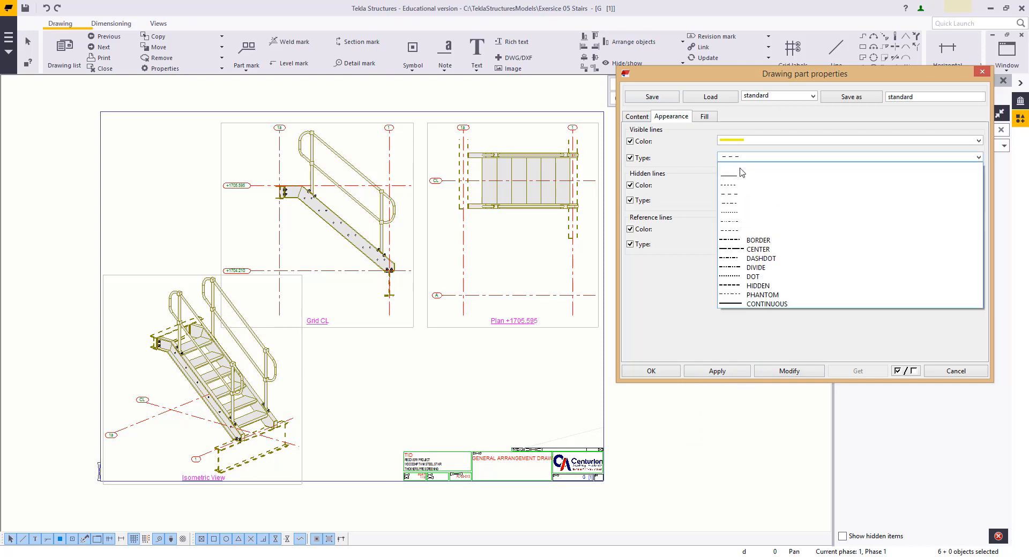
click(740, 212)
click(776, 374)
middle_drag(356, 409, 371, 402)
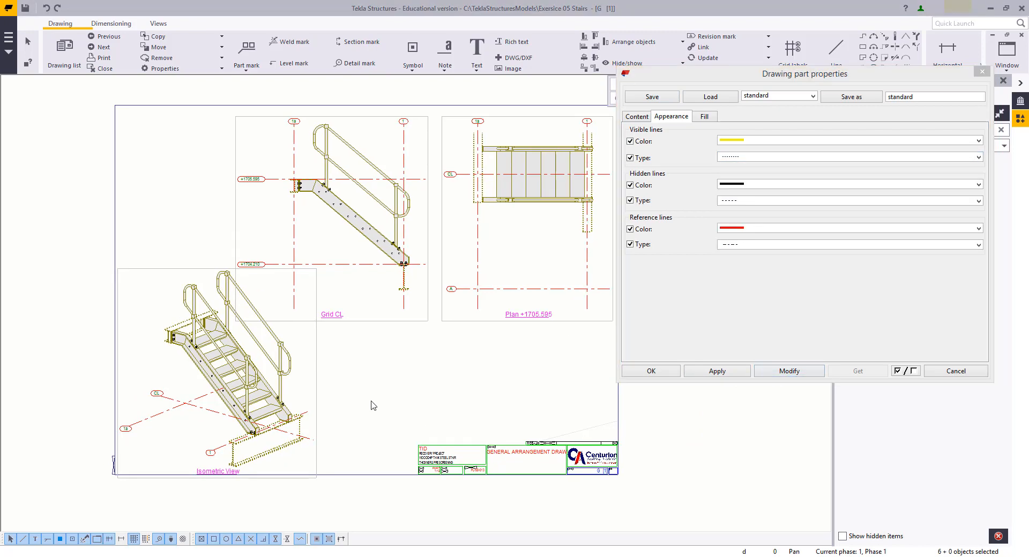
click(371, 402)
Step: Examine the support beam linework in the isometric, plan and Grid CL views and close the drawing part properties
scroll(246, 462, up, 2)
scroll(239, 479, up, 3)
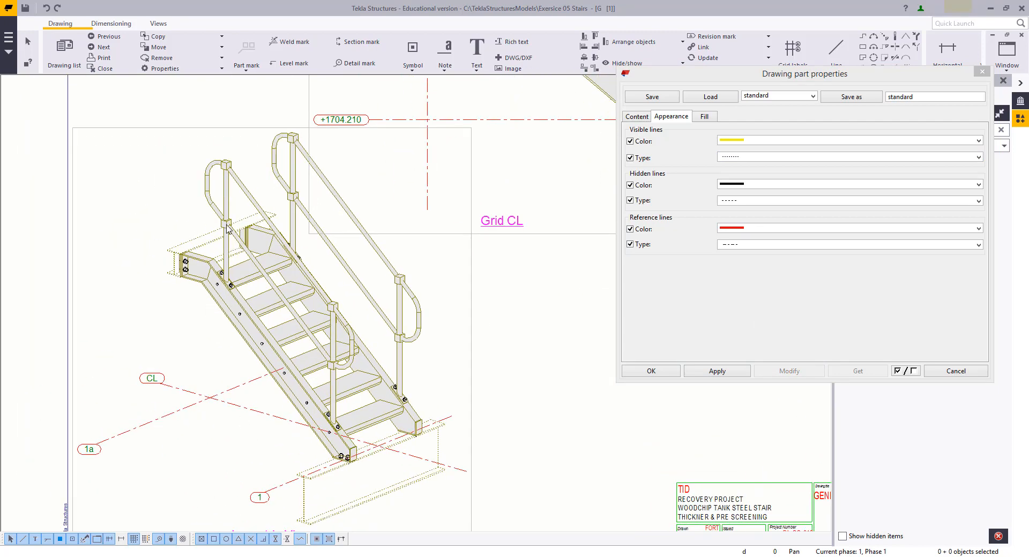
scroll(228, 229, down, 2)
scroll(318, 207, up, 2)
middle_drag(468, 380, 280, 299)
scroll(285, 385, down, 3)
scroll(408, 284, up, 2)
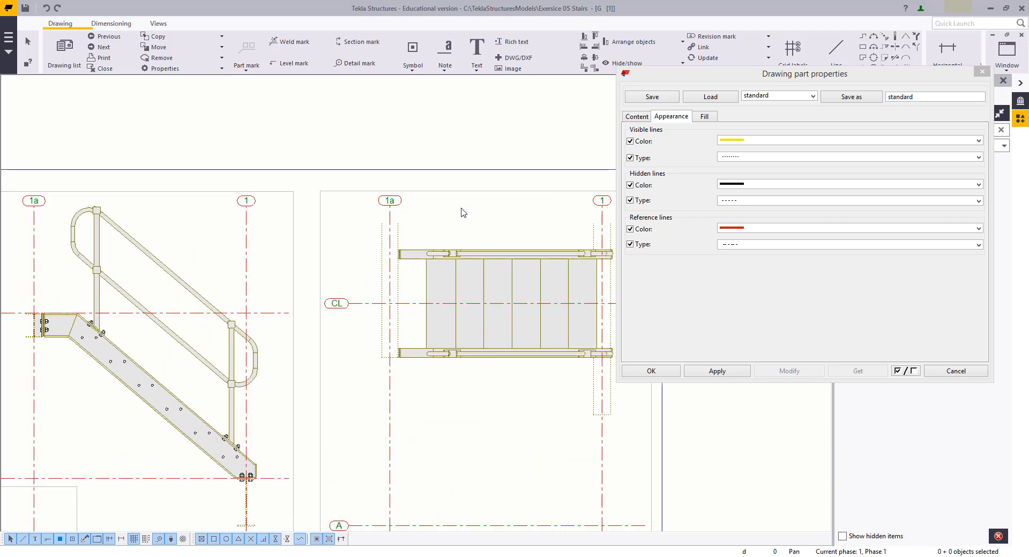
click(956, 371)
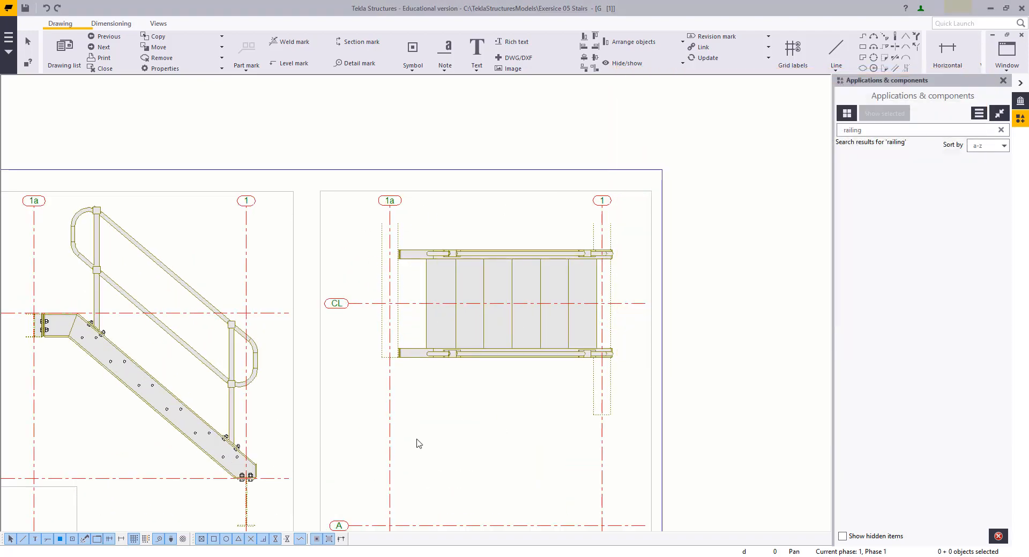
scroll(460, 396, down, 4)
scroll(430, 264, up, 5)
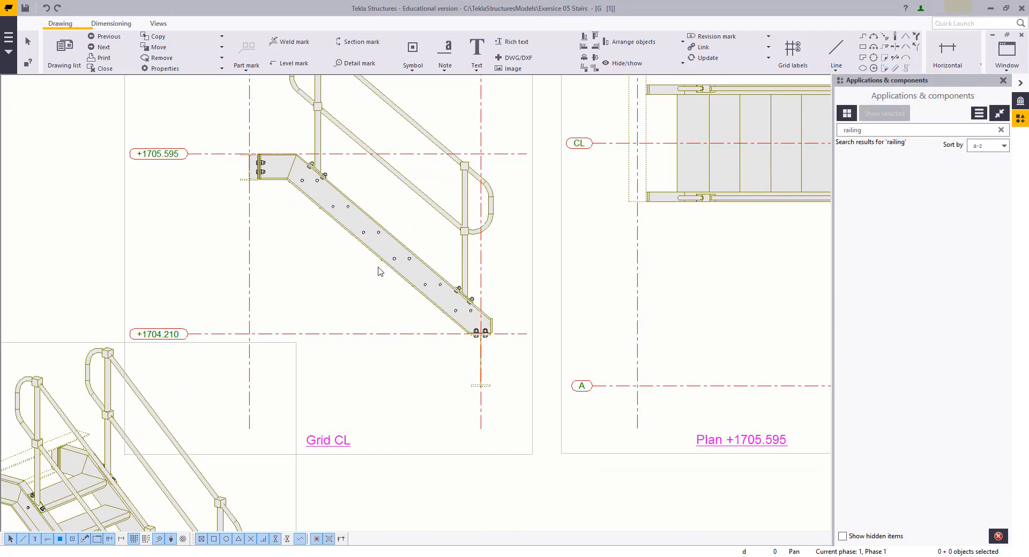
scroll(378, 270, down, 3)
mouse_move(378, 271)
middle_down()
mouse_move(436, 184)
mouse_move(401, 276)
middle_up()
scroll(705, 191, up, 2)
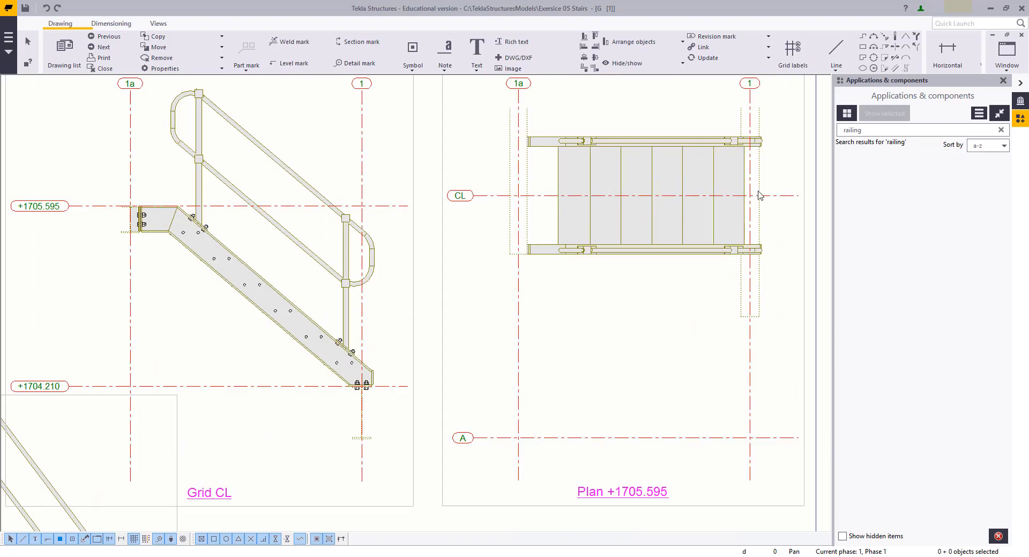
Step: Select the six treads in the plan view and add part marks to them
scroll(750, 177, up, 2)
mouse_move(703, 154)
mouse_down()
mouse_move(475, 156)
mouse_move(429, 170)
mouse_up()
right_click(434, 150)
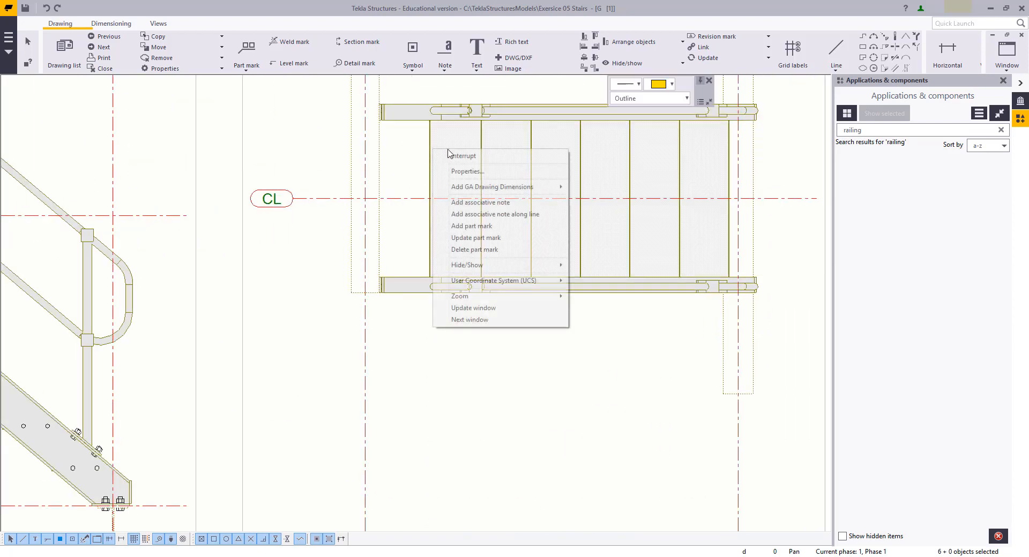
click(468, 228)
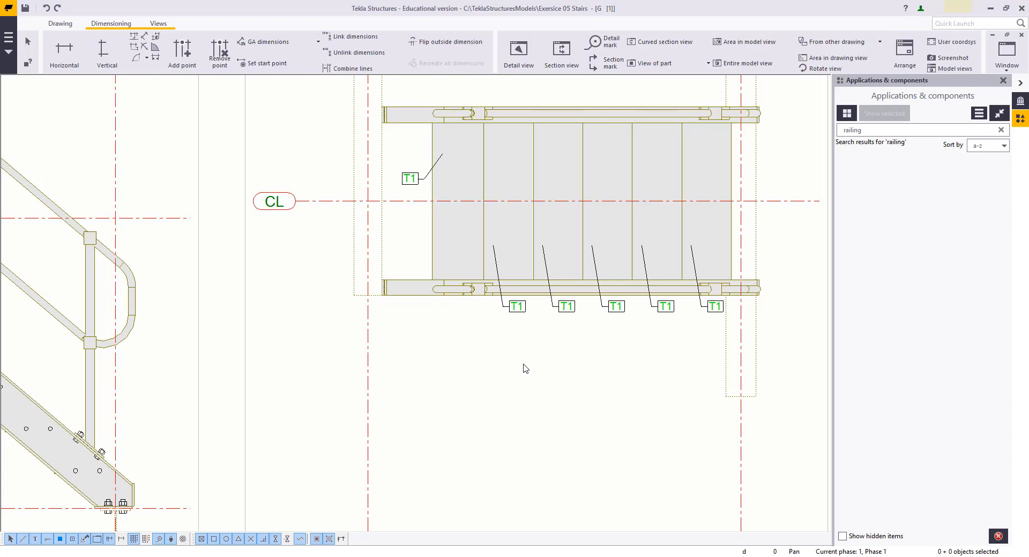
Step: Change the leader line type of all six T1 tread marks so they sit inside the treads without leader lines
double_click(415, 181)
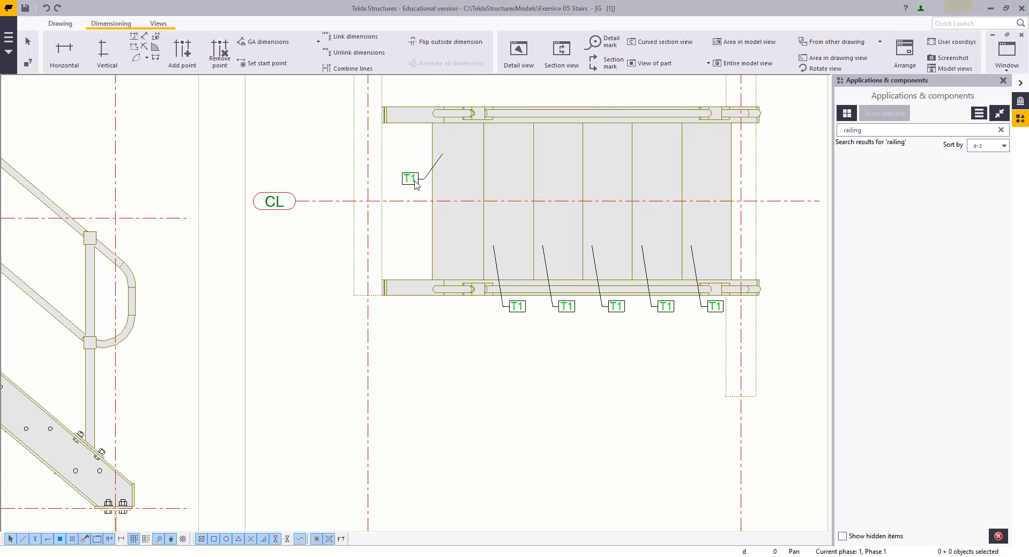
middle_drag(539, 337, 457, 354)
shift+drag(641, 379, 420, 318)
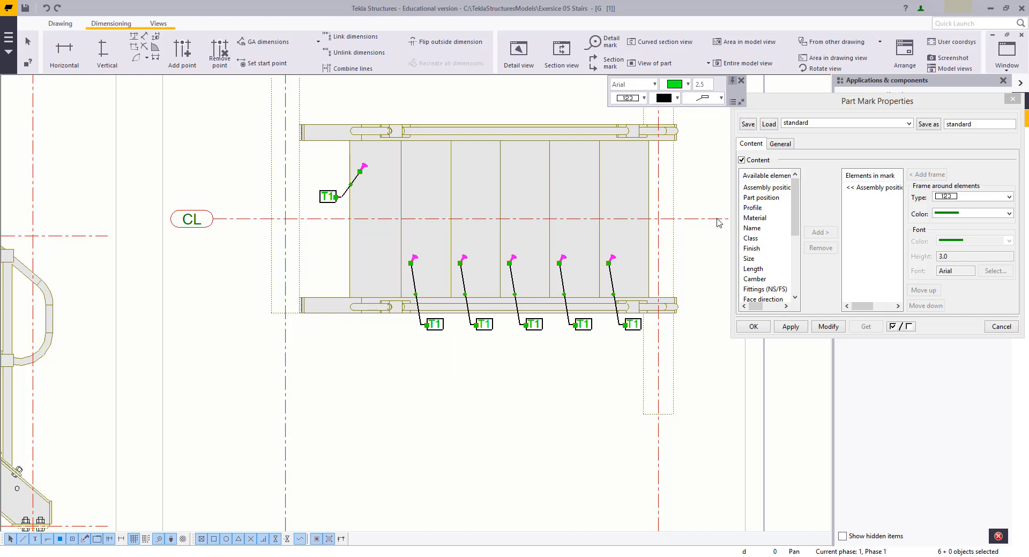
click(781, 144)
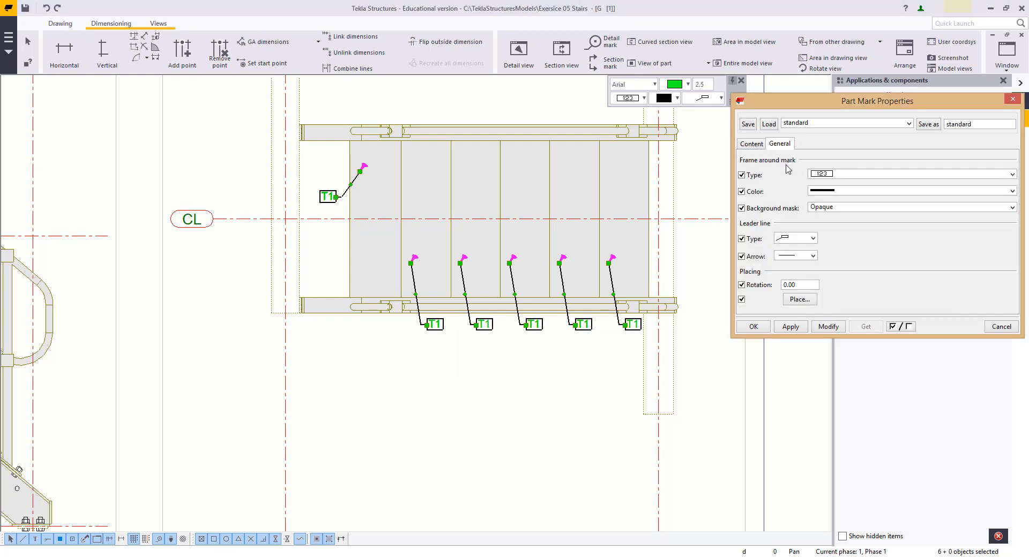
click(796, 241)
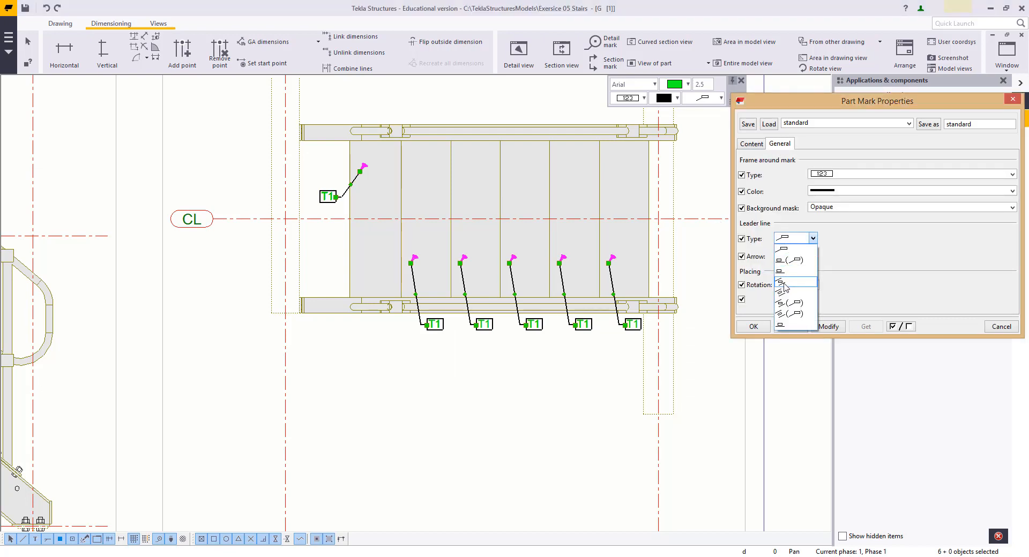
click(783, 284)
click(825, 328)
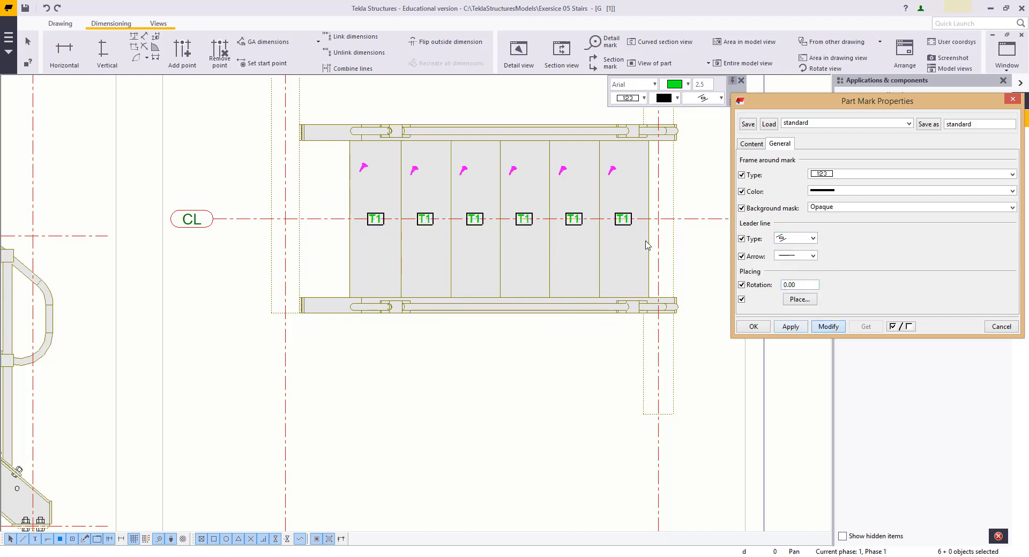
click(526, 425)
Step: Add part marks to both stringers in the plan, selecting their ends near grid 1a
middle_drag(476, 337, 492, 385)
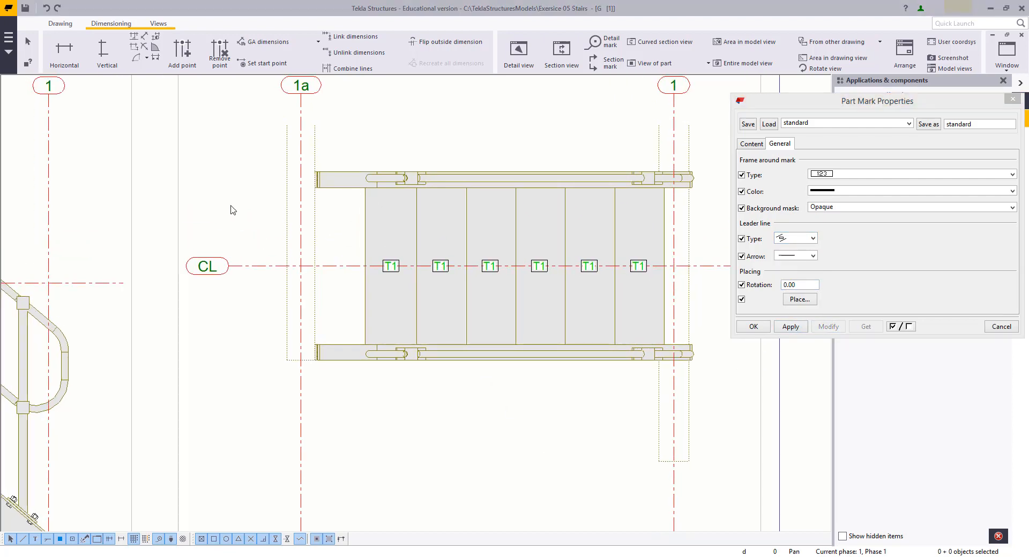
scroll(365, 164, up, 12)
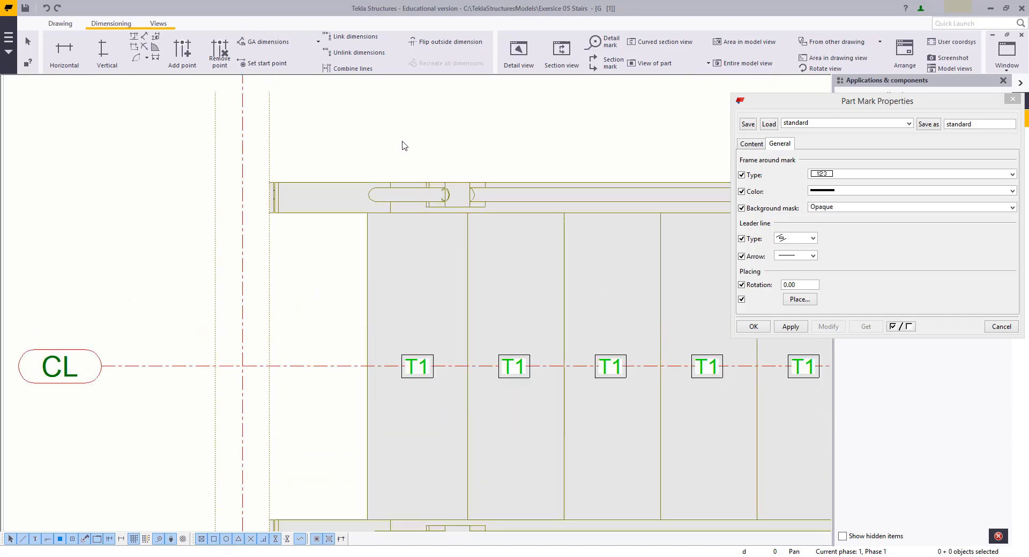
drag(407, 140, 348, 209)
scroll(352, 193, down, 7)
scroll(352, 206, down, 4)
scroll(369, 398, up, 10)
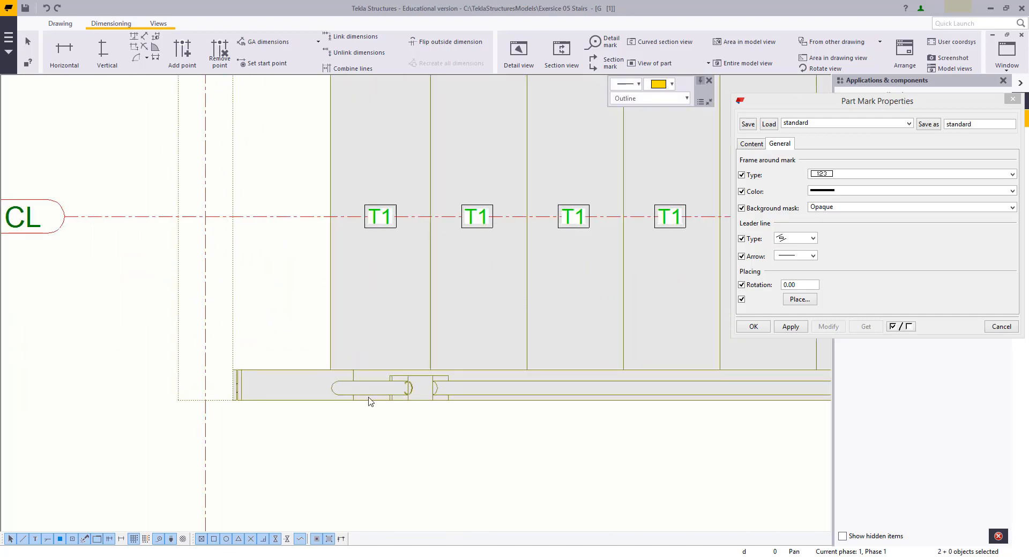
ctrl+drag(369, 433, 321, 397)
right_click(258, 231)
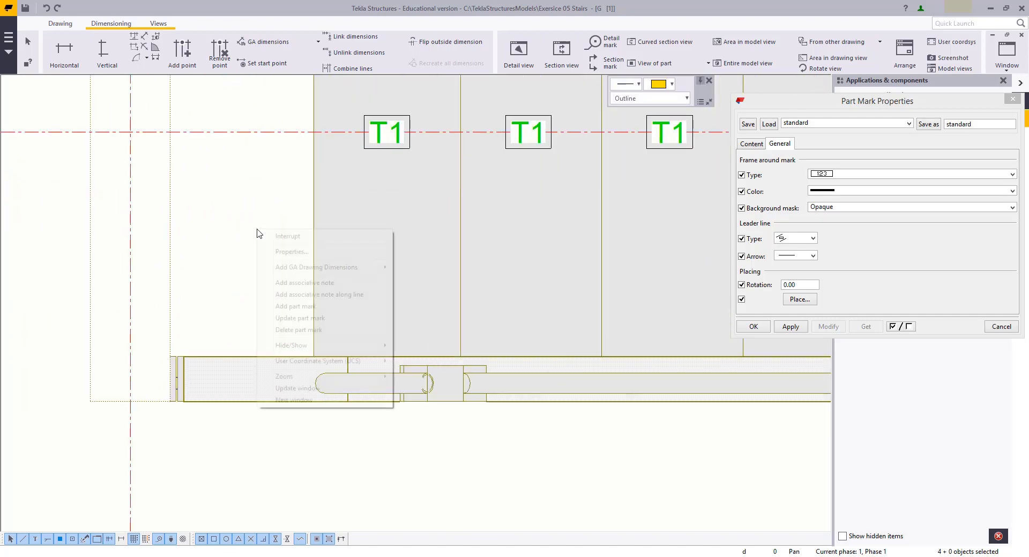
click(292, 307)
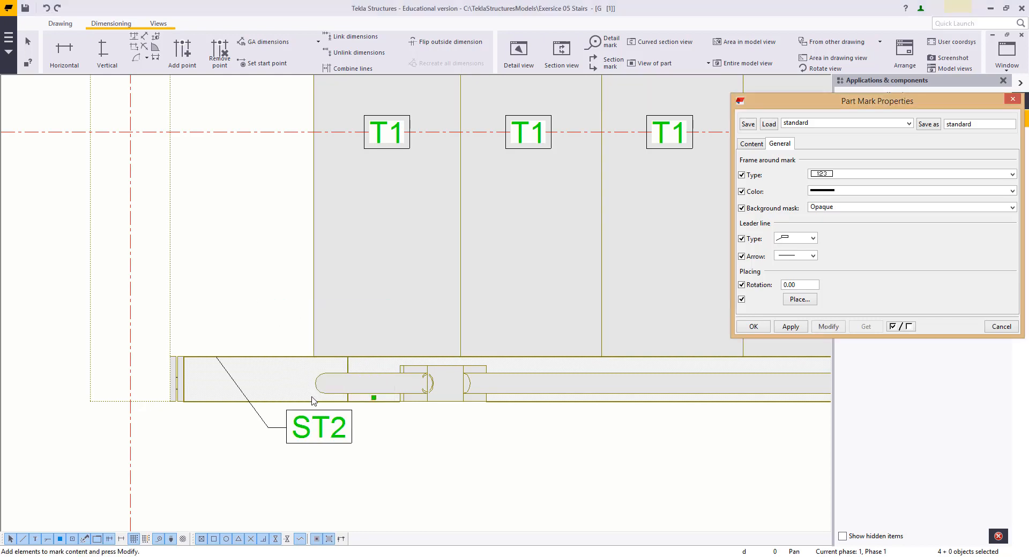
click(352, 438)
scroll(290, 424, down, 3)
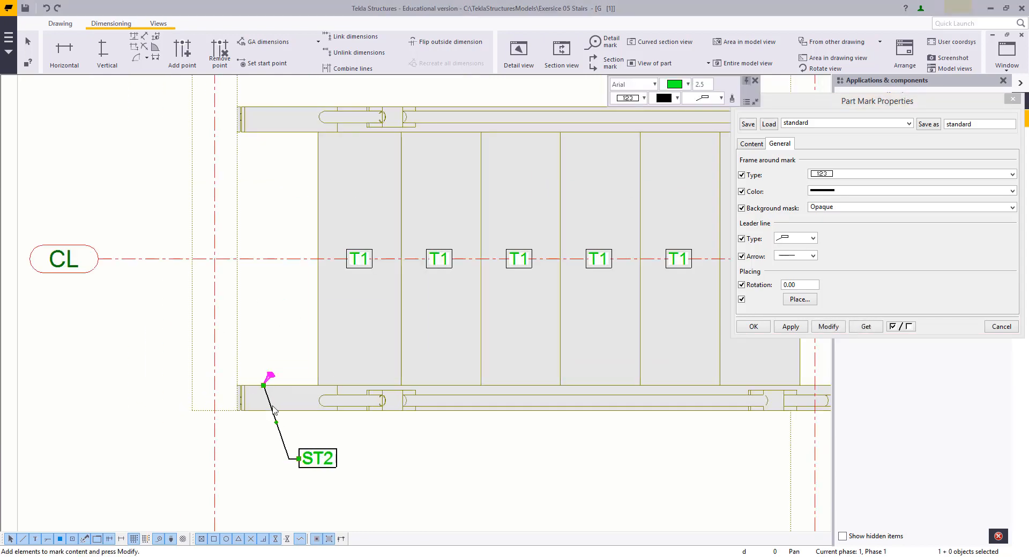
click(283, 392)
scroll(283, 390, down, 1)
click(287, 318)
Step: Delete the ST1 part mark near grid 1 in the plan
middle_drag(605, 147, 473, 178)
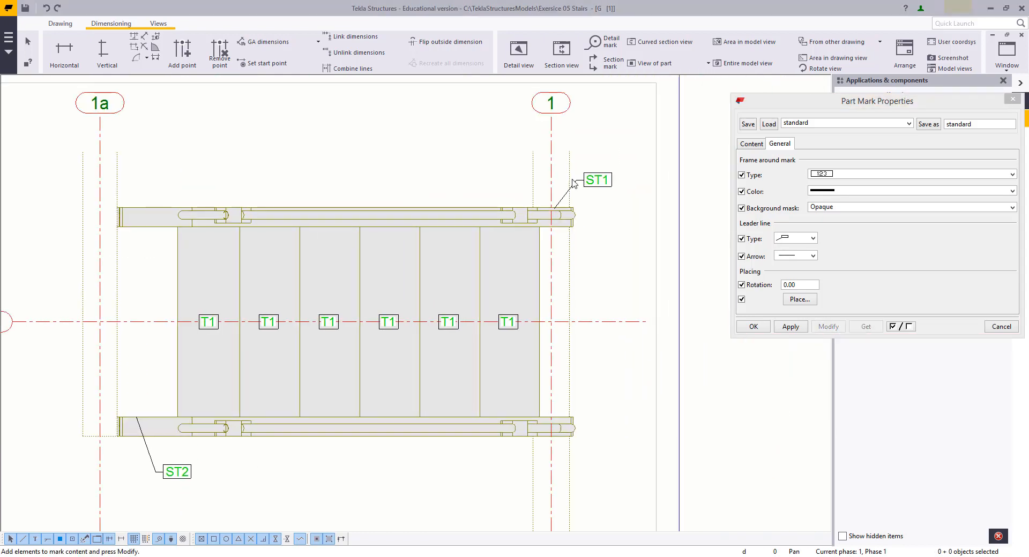
click(572, 184)
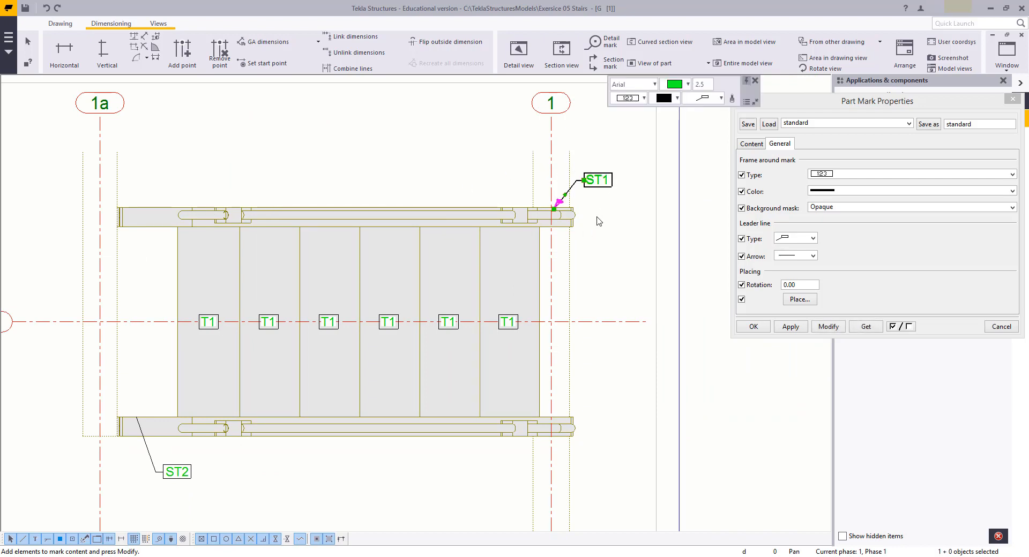
key(Delete)
Step: Add a part mark to the short end piece of the upper stringer near grid 1a in the plan
middle_drag(178, 253, 271, 246)
scroll(246, 213, up, 1)
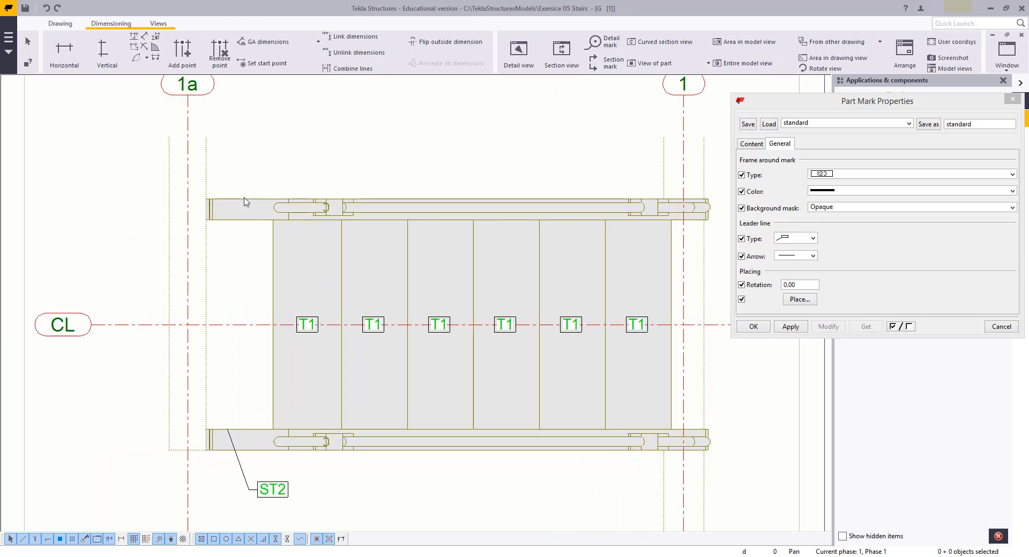
click(244, 200)
right_click(232, 116)
click(283, 200)
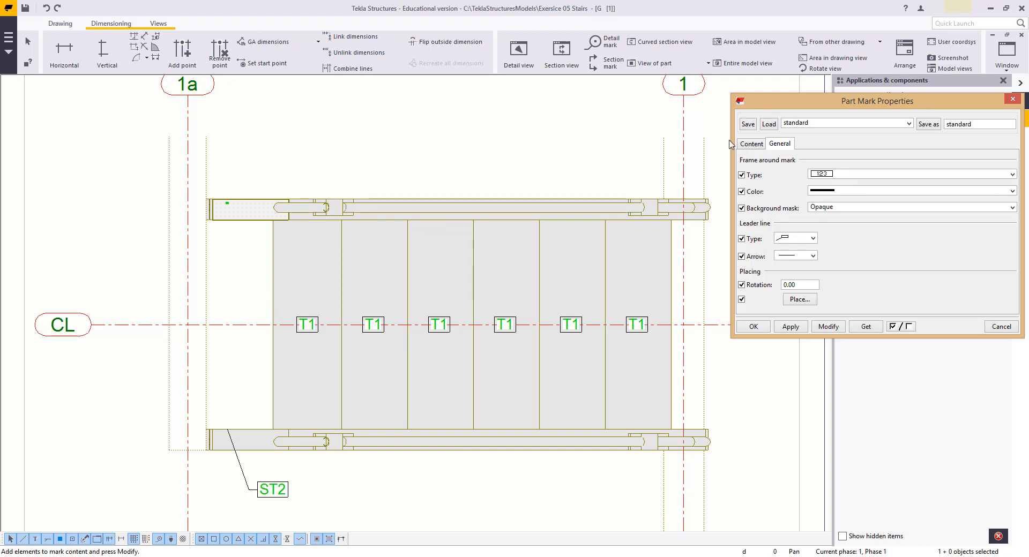
Step: Apply the standard part mark settings to the empty upper stringer mark near grid 1a and move the mark clear of the stringer
click(746, 145)
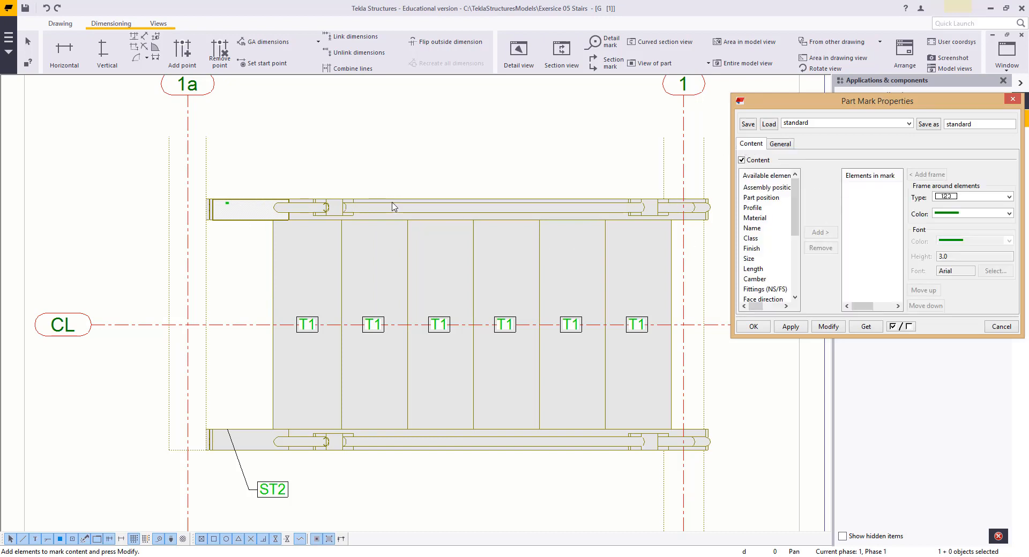
drag(791, 106, 761, 96)
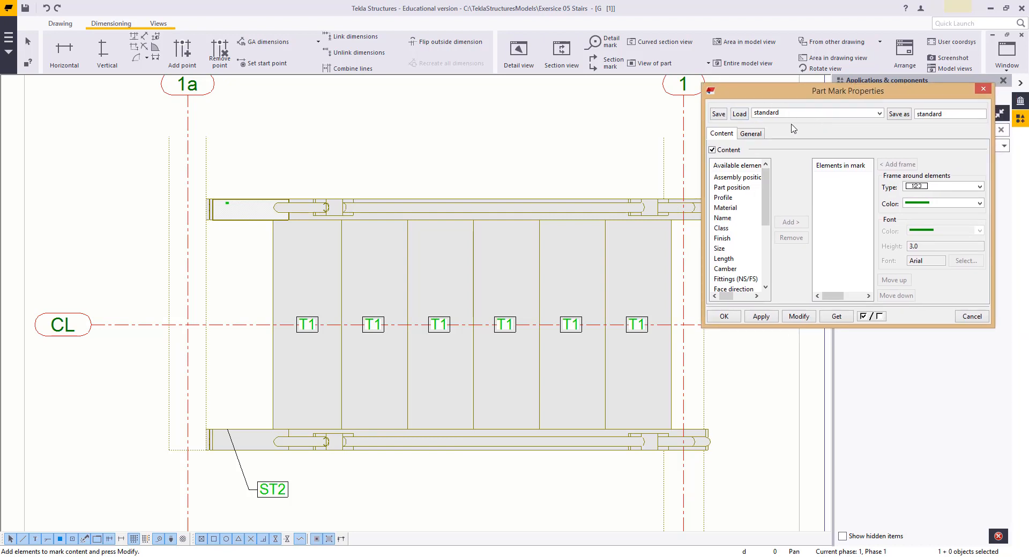
click(775, 118)
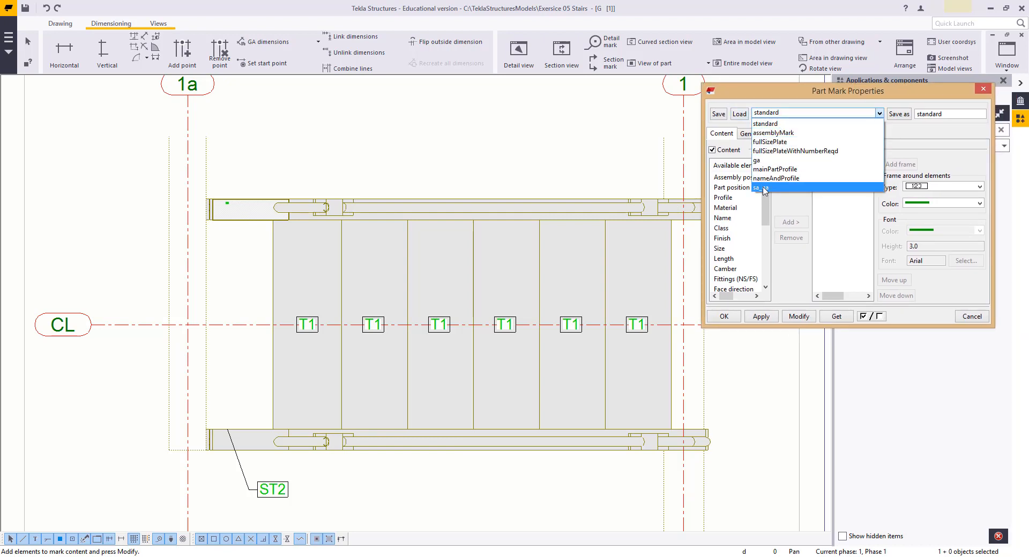
click(766, 123)
click(739, 114)
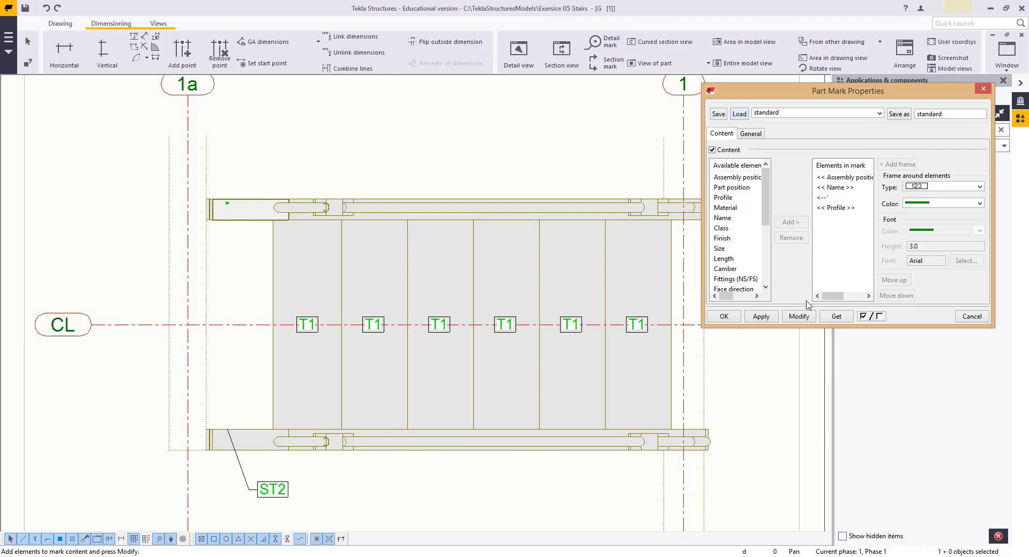
click(799, 317)
click(283, 105)
middle_drag(298, 179, 375, 175)
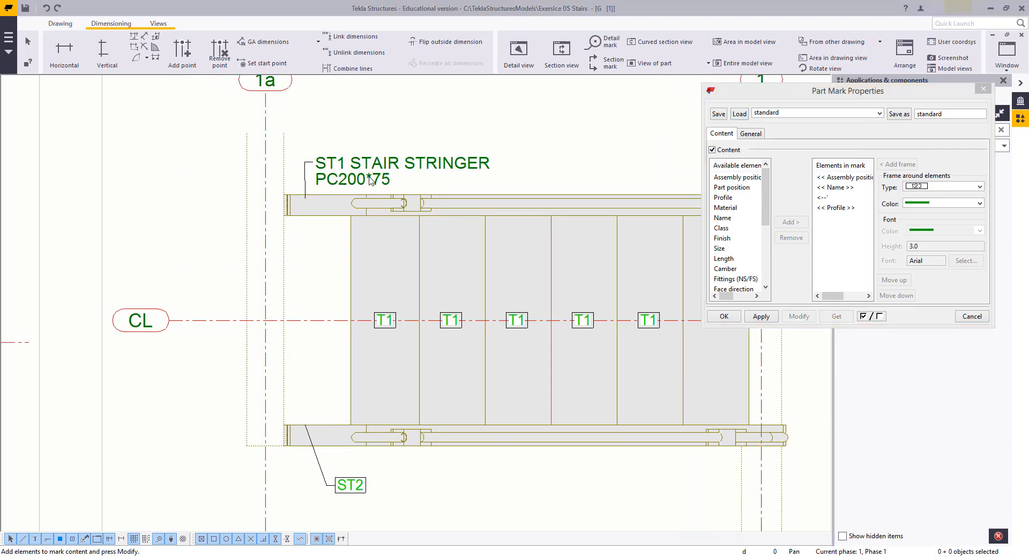
click(360, 176)
drag(361, 179, 394, 153)
scroll(368, 134, down, 2)
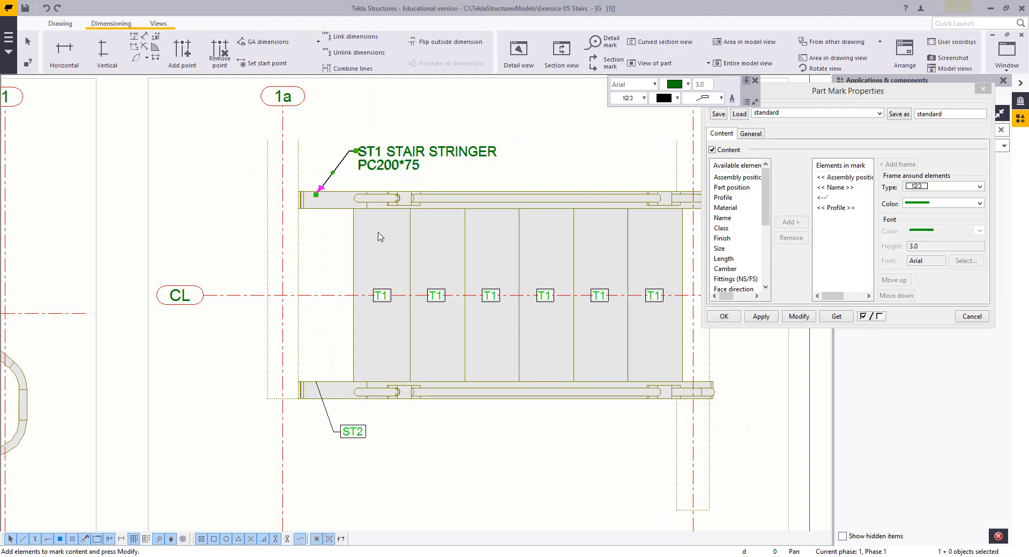
Step: Apply the ST2 mark's properties, with assembly position as the only content, to the ST1 stringer mark in the plan
click(356, 436)
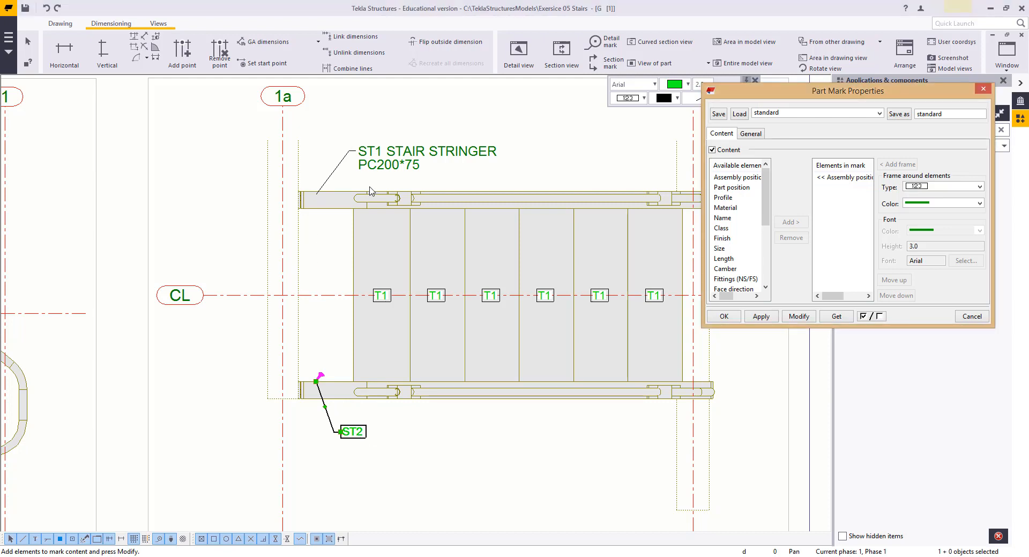
click(371, 155)
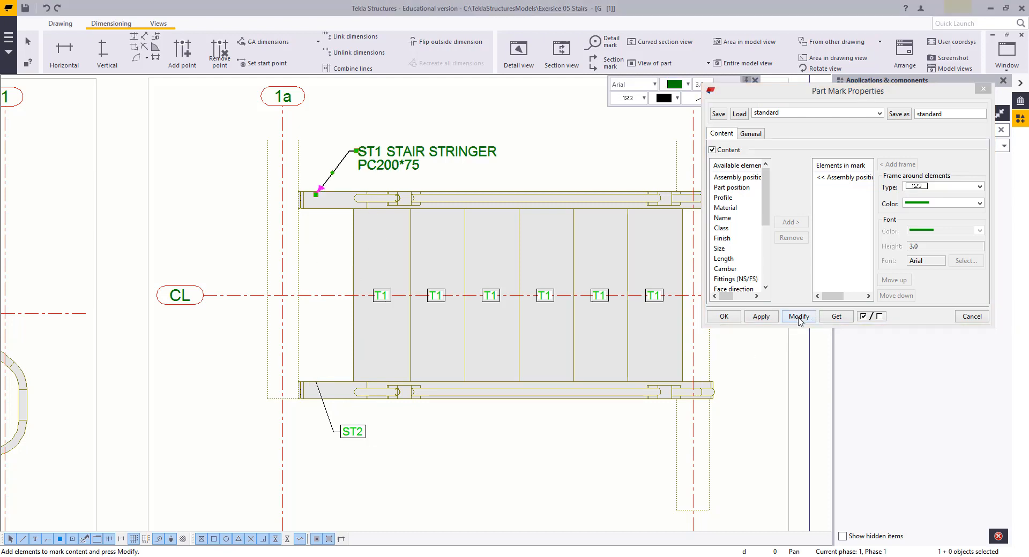
click(799, 317)
Step: Reposition the ST1 and ST2 marks just outside their stringers near grid 1a in the plan
drag(430, 157, 372, 161)
click(386, 127)
click(350, 432)
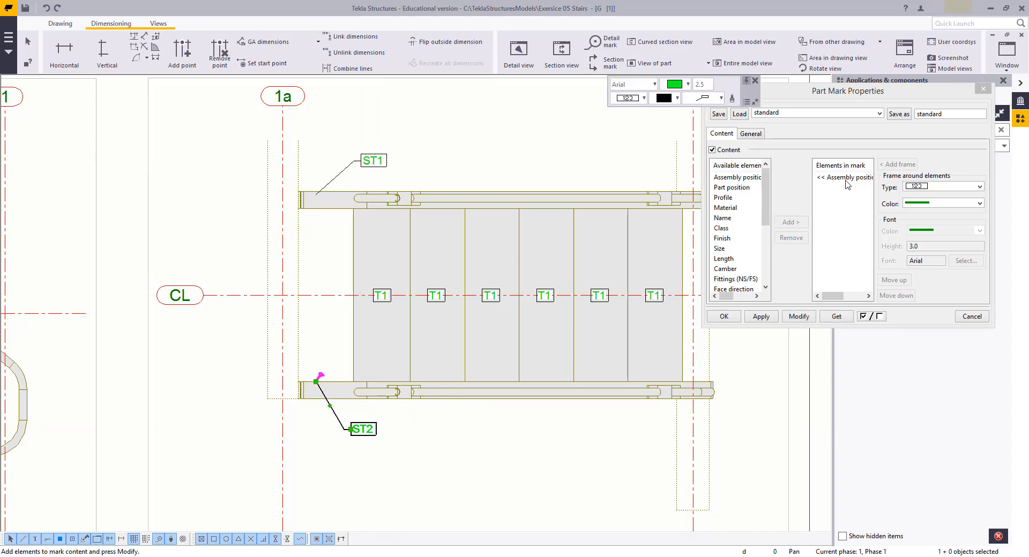
click(492, 145)
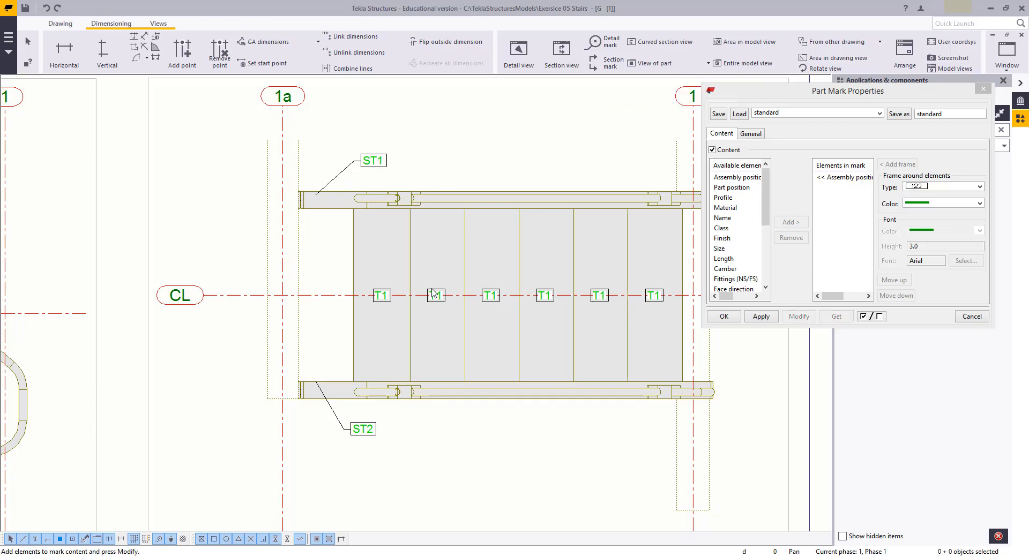
Step: Add a part mark to the dotted supporting beam at grid 1a in the Grid CL view
middle_drag(424, 309, 392, 317)
scroll(361, 300, down, 1)
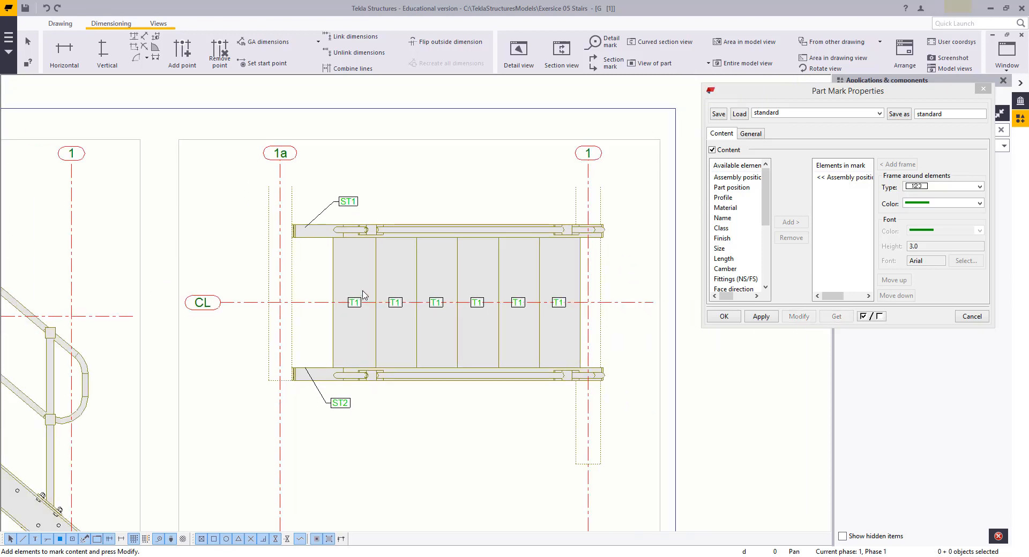
scroll(354, 375, down, 3)
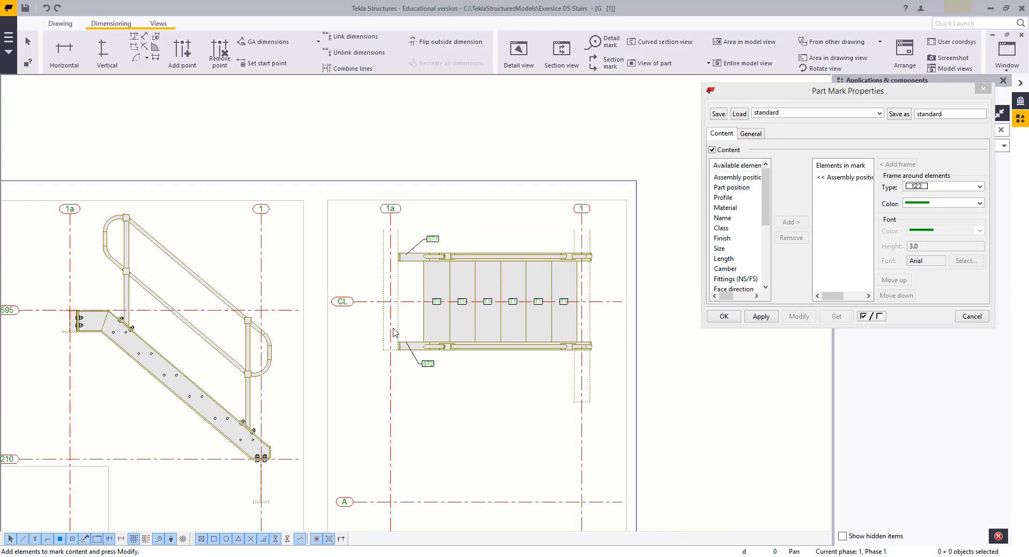
scroll(315, 209, up, 6)
scroll(315, 209, up, 1)
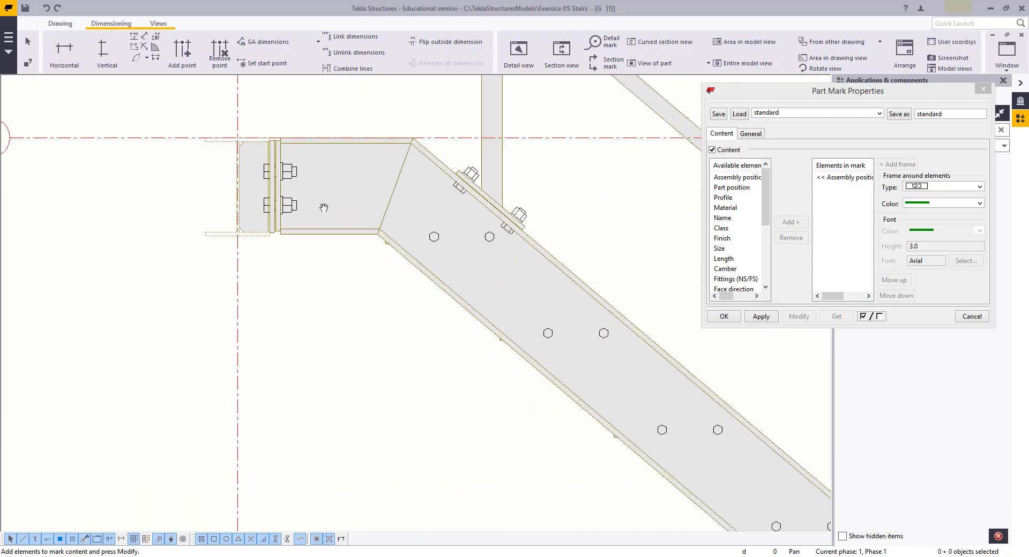
middle_drag(315, 209, 329, 267)
click(231, 219)
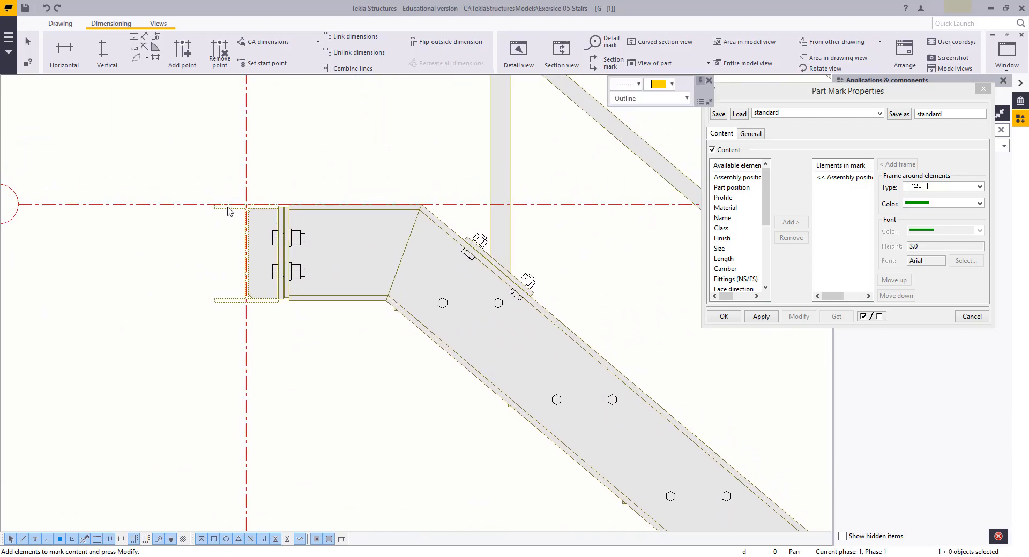
right_click(210, 164)
Step: Move the B1 mark to the other side of grid 1a, above the +1705.595 level line
middle_drag(236, 204, 365, 293)
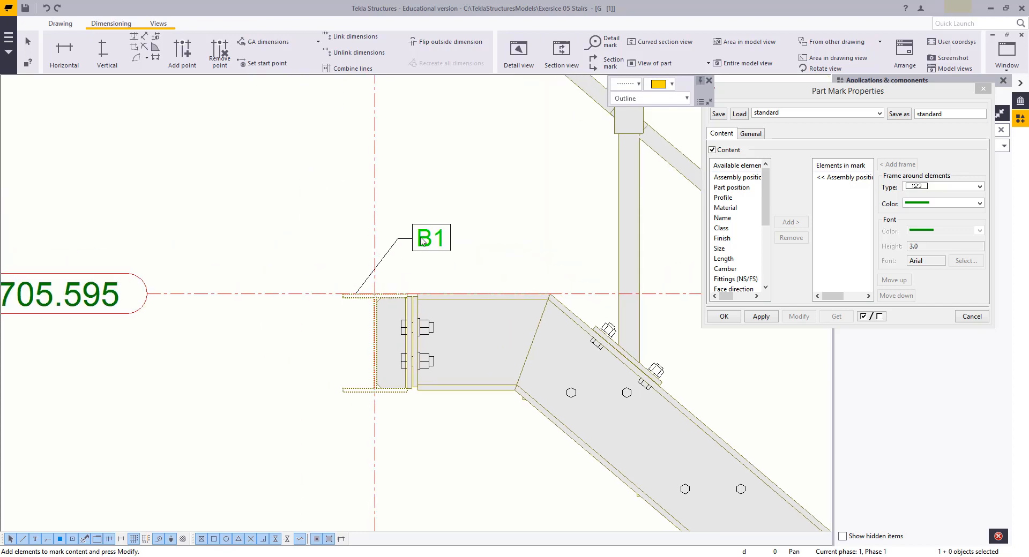
click(432, 239)
drag(432, 239, 259, 193)
click(197, 161)
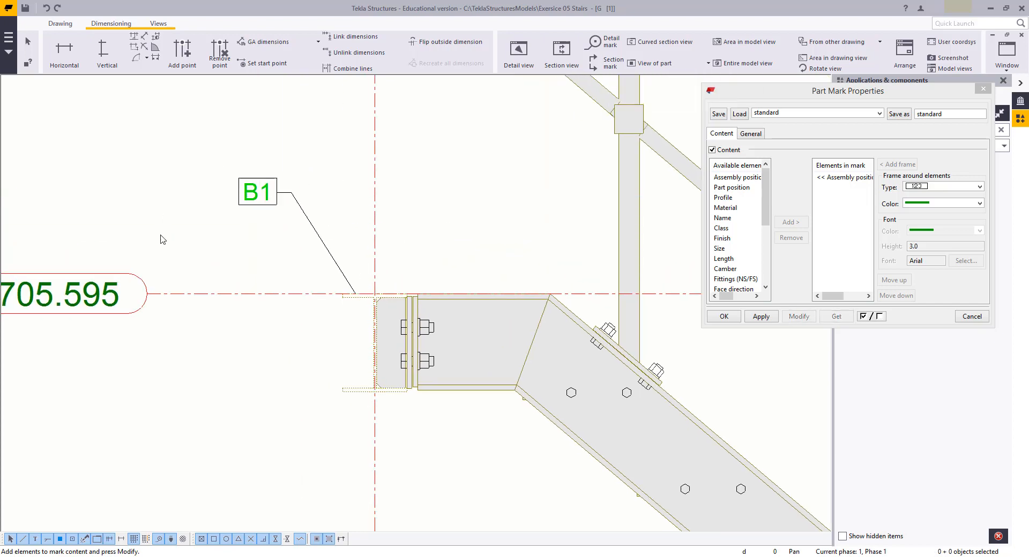
Step: Review the marks in the Grid CL and plan views, and close the part mark properties
scroll(381, 311, down, 6)
mouse_move(308, 417)
middle_down()
mouse_move(434, 130)
mouse_move(416, 291)
middle_up()
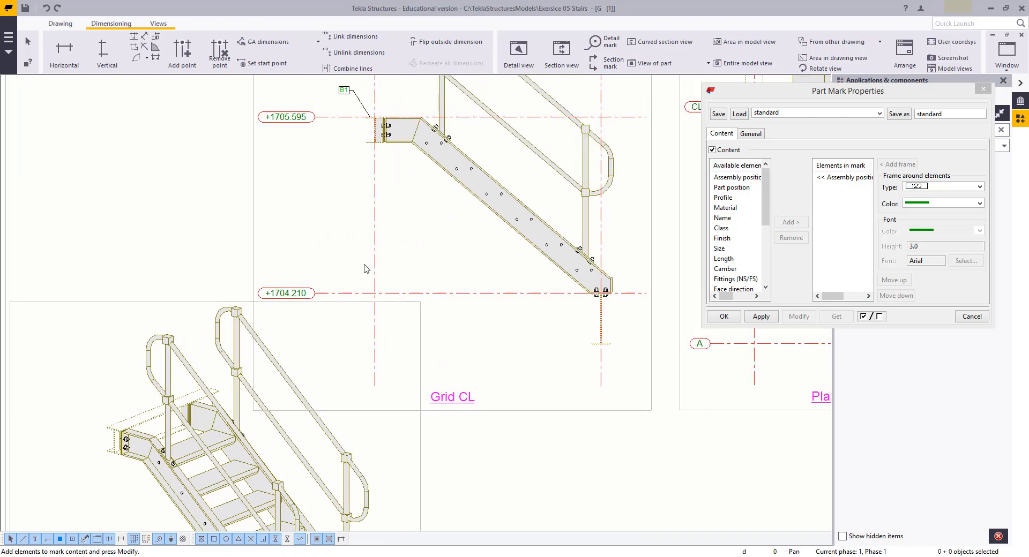
middle_drag(364, 268, 308, 354)
mouse_move(434, 330)
middle_down()
mouse_move(199, 272)
mouse_move(246, 336)
mouse_move(257, 333)
middle_up()
click(557, 126)
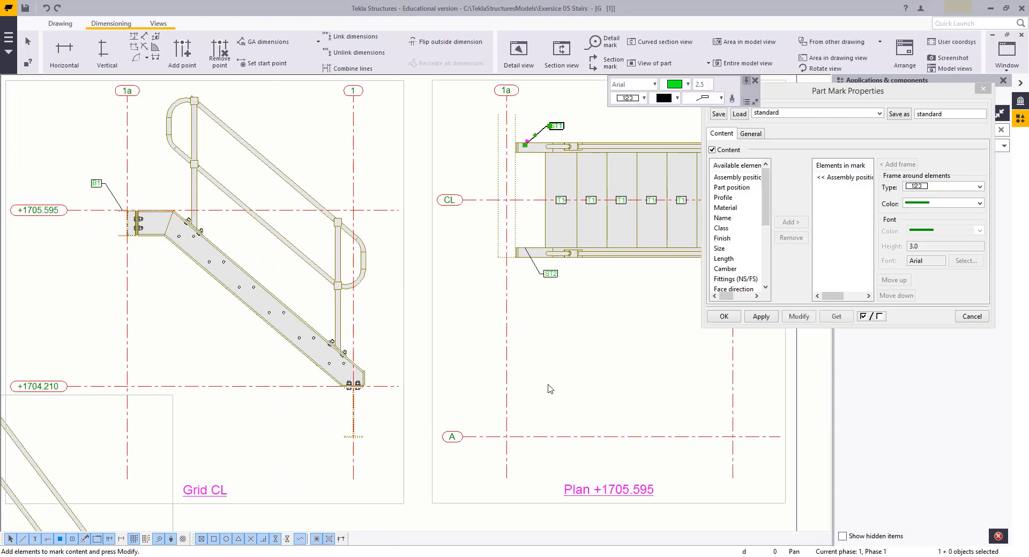
click(547, 386)
scroll(415, 378, down, 2)
middle_drag(286, 272, 433, 298)
scroll(433, 298, up, 1)
middle_drag(498, 315, 458, 325)
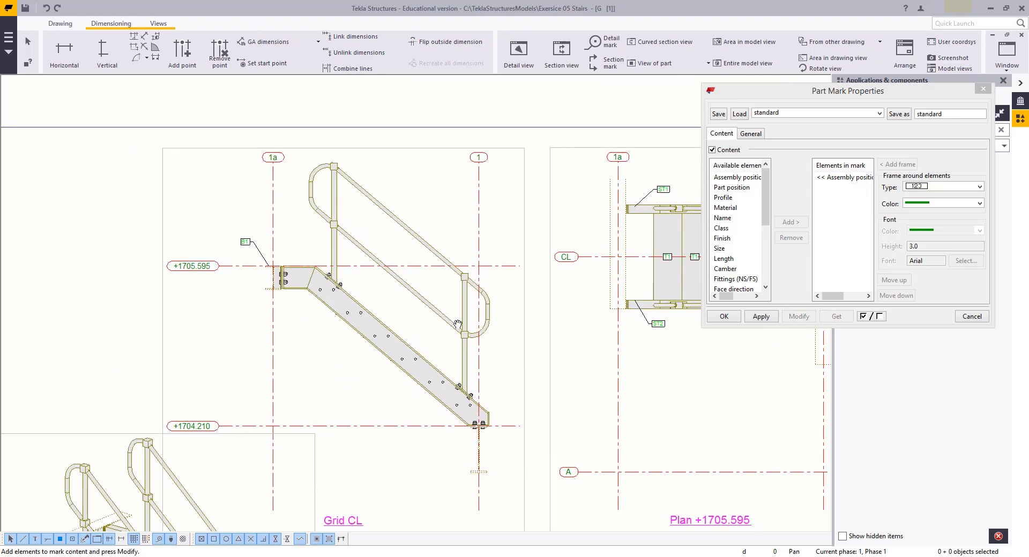
click(971, 316)
Step: Add a part mark to the stringer's short horizontal end piece near grid 1a in the Grid CL view
right_click(483, 207)
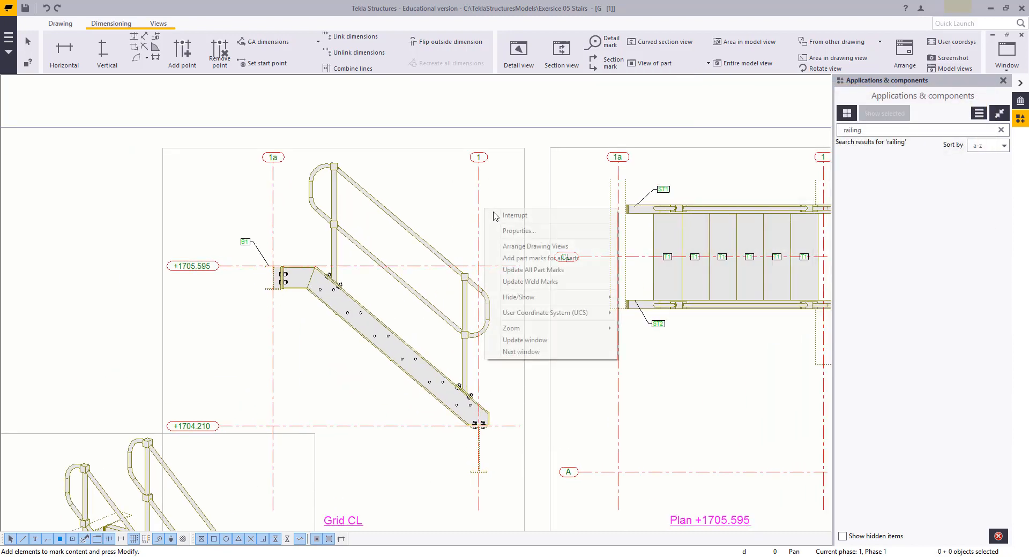
click(498, 200)
scroll(498, 207, down, 2)
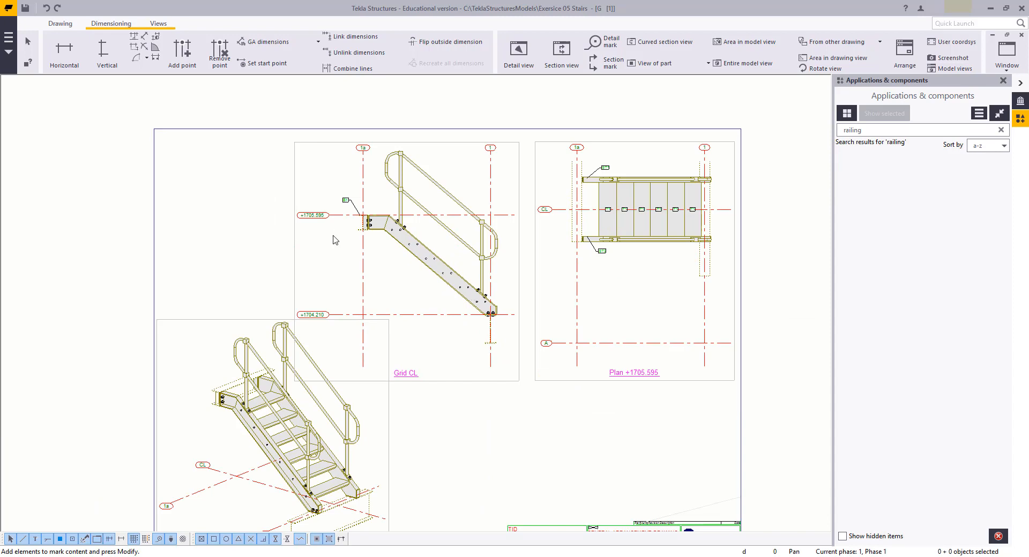
scroll(375, 195, down, 3)
scroll(352, 218, up, 7)
middle_drag(474, 252, 422, 280)
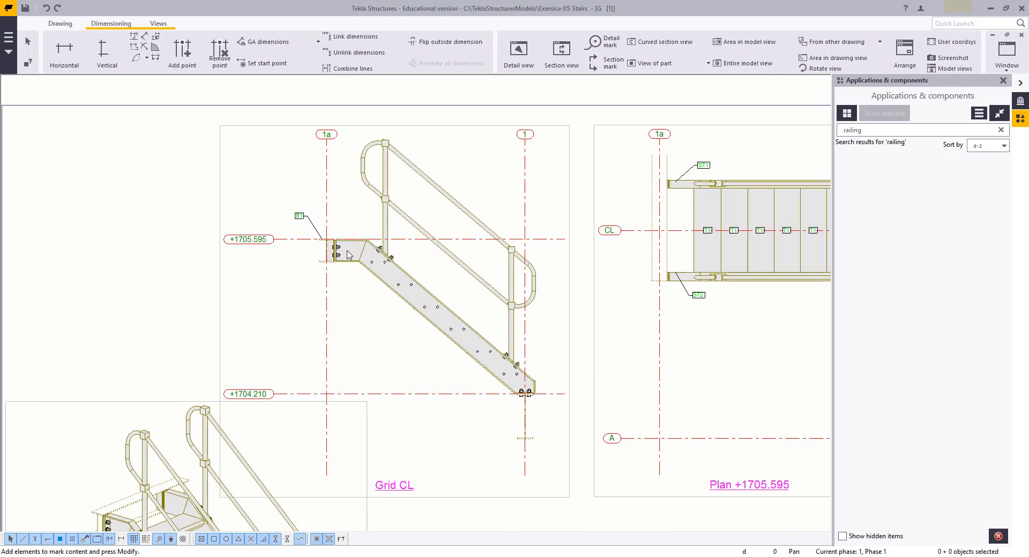
scroll(349, 255, up, 2)
click(348, 255)
right_click(351, 205)
click(378, 294)
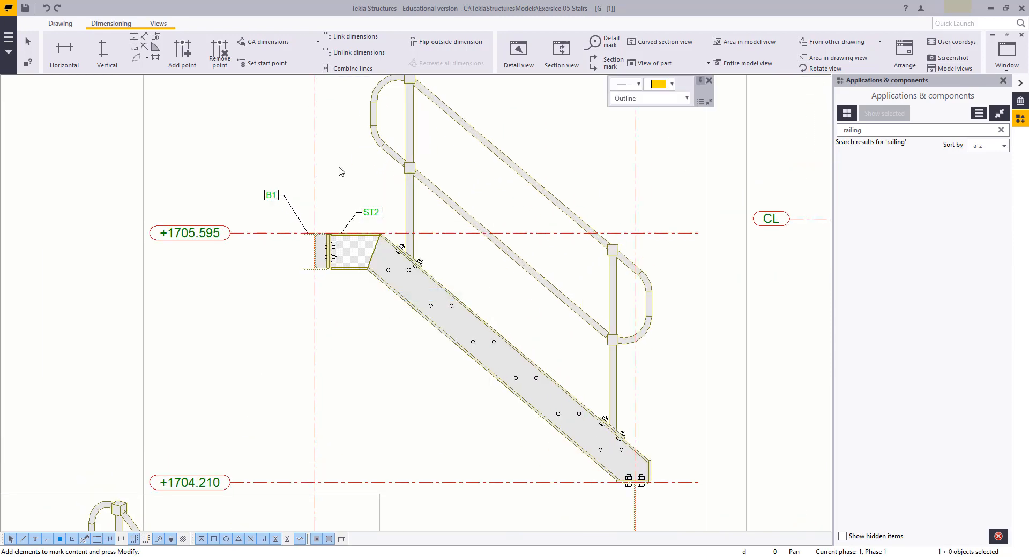
right_click(352, 163)
click(360, 173)
Step: Add a part mark to the dotted supporting beam along grid 1a in the plan
scroll(425, 240, down, 2)
middle_drag(425, 241, 272, 285)
scroll(550, 235, up, 3)
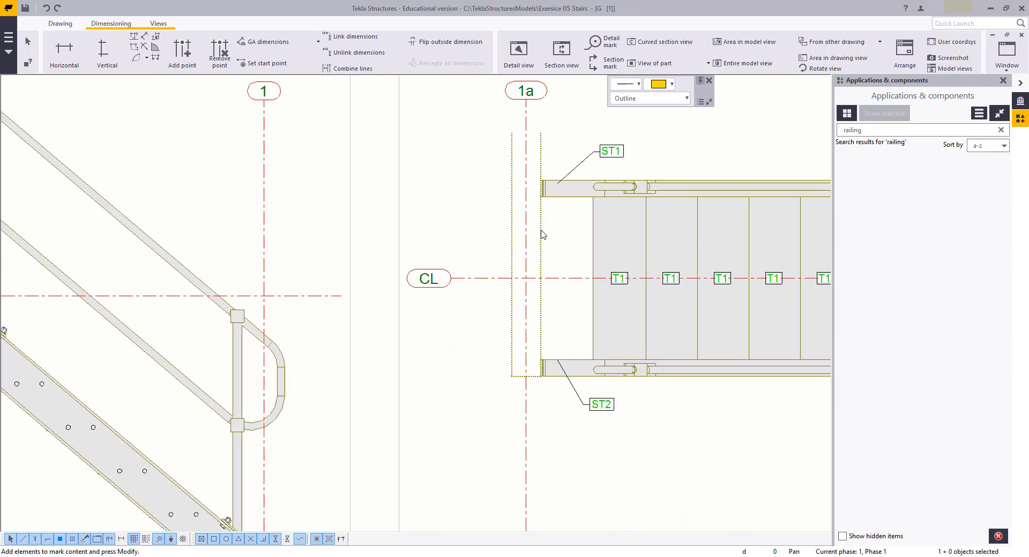
right_click(541, 234)
click(595, 320)
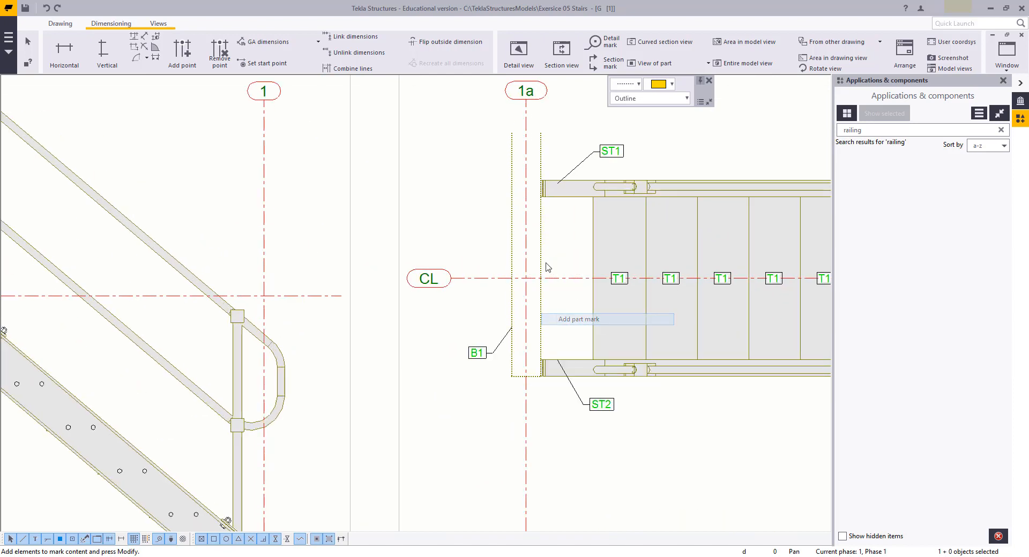
click(505, 353)
click(486, 352)
click(452, 353)
Step: Try adding a part mark to the dotted supporting beam at grid 1 in the plan, then remove it
scroll(450, 353, down, 1)
scroll(464, 375, down, 2)
mouse_move(395, 319)
middle_down()
mouse_move(392, 305)
mouse_move(291, 252)
middle_up()
right_click(600, 328)
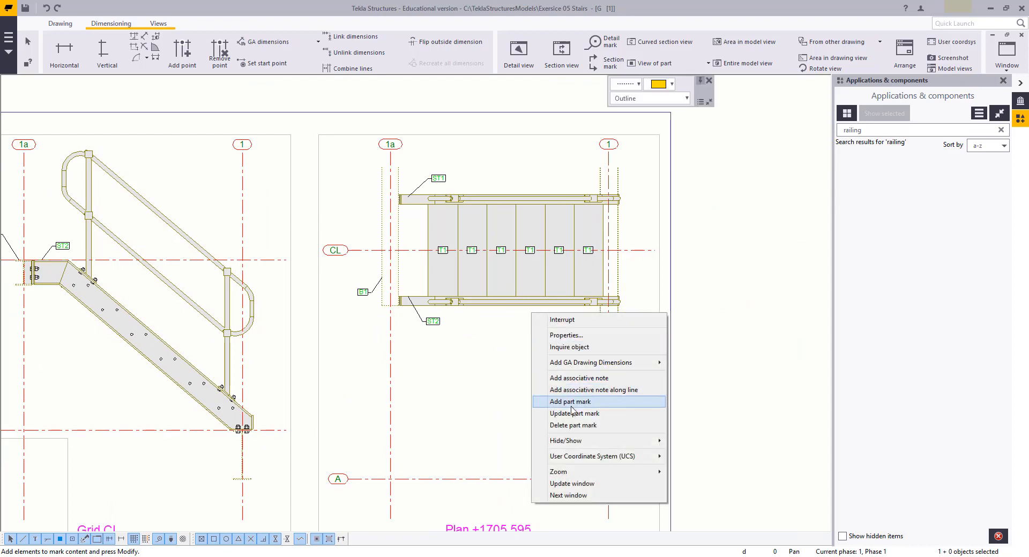
click(599, 403)
drag(590, 328, 563, 397)
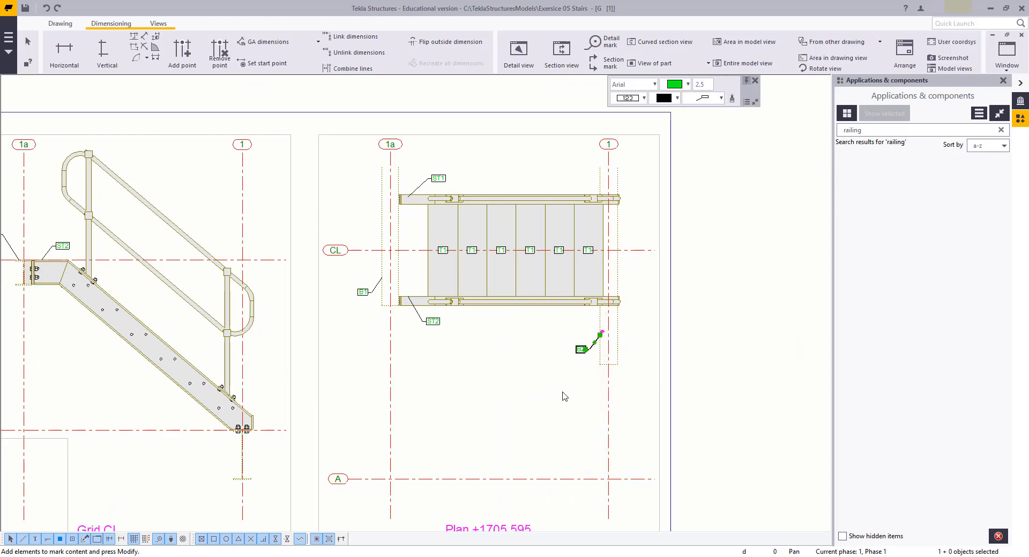
key(Delete)
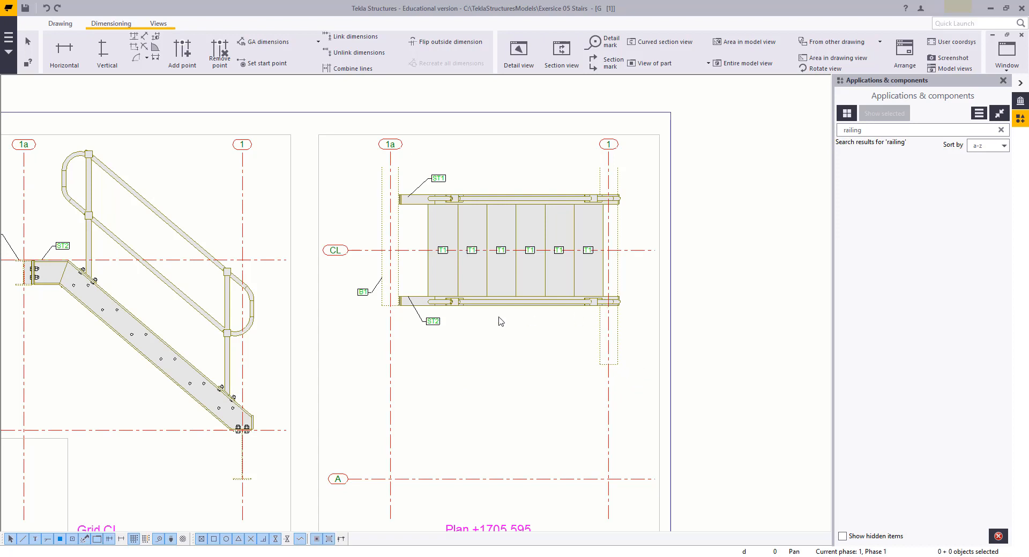
Step: Examine the stringer's lower and upper end connections and the beam mark in the Grid CL view
scroll(294, 417, up, 6)
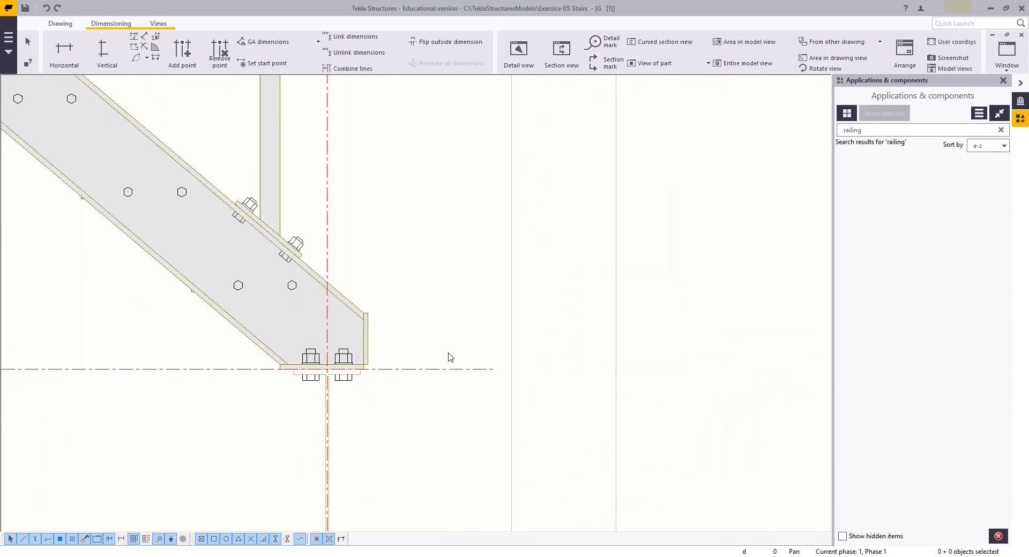
scroll(450, 357, down, 4)
scroll(395, 266, up, 6)
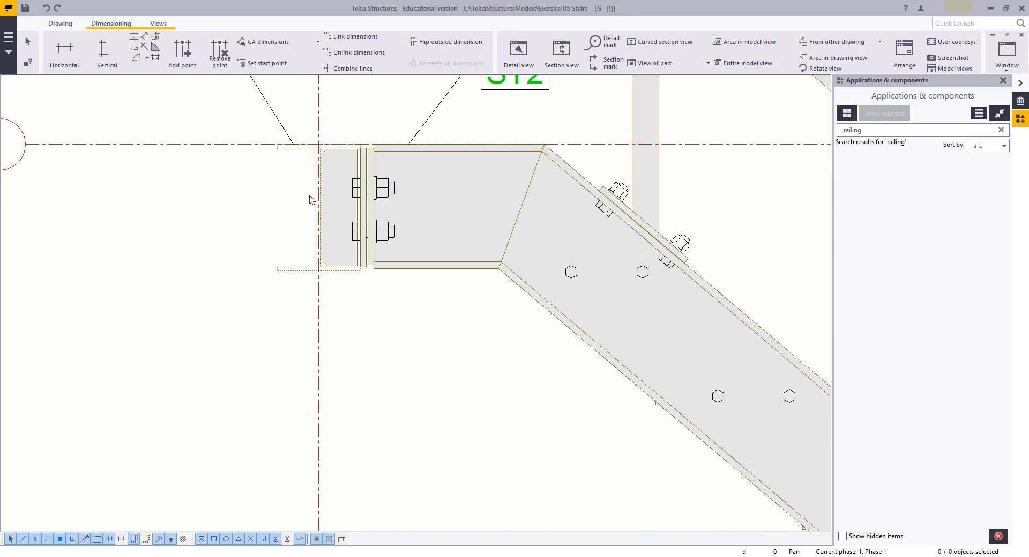
scroll(309, 199, down, 3)
scroll(389, 263, up, 5)
click(379, 260)
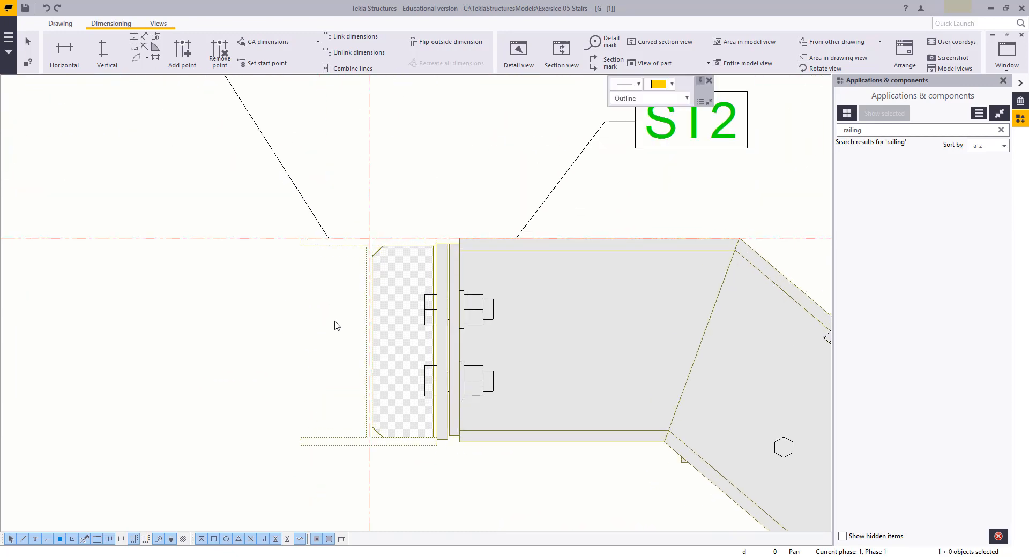
click(265, 308)
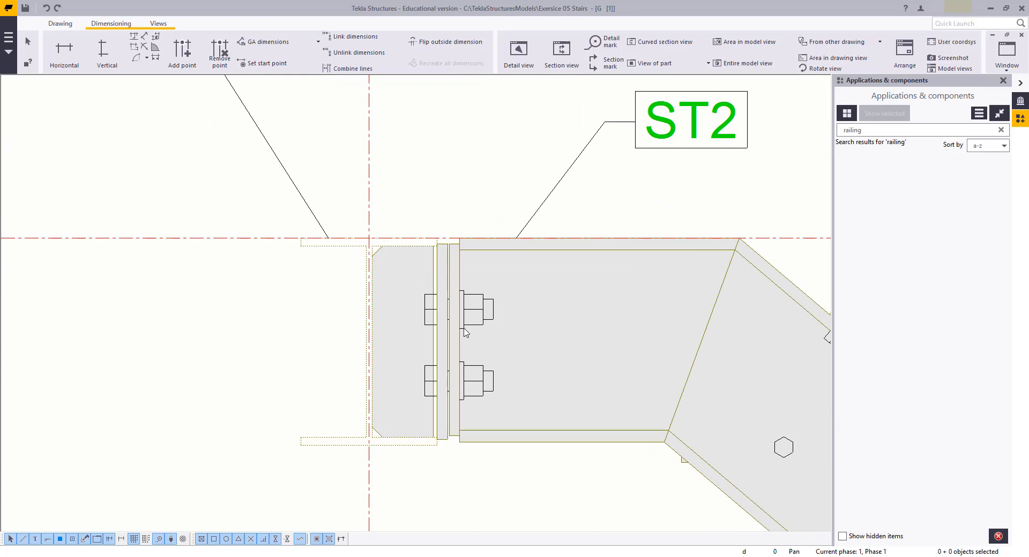
scroll(471, 389, down, 1)
scroll(456, 399, down, 1)
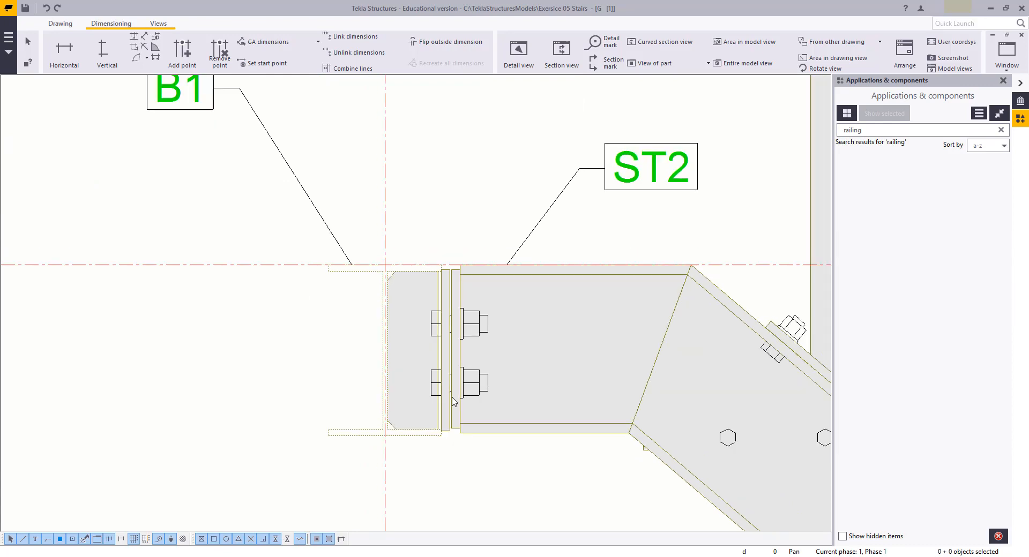
scroll(424, 316, down, 2)
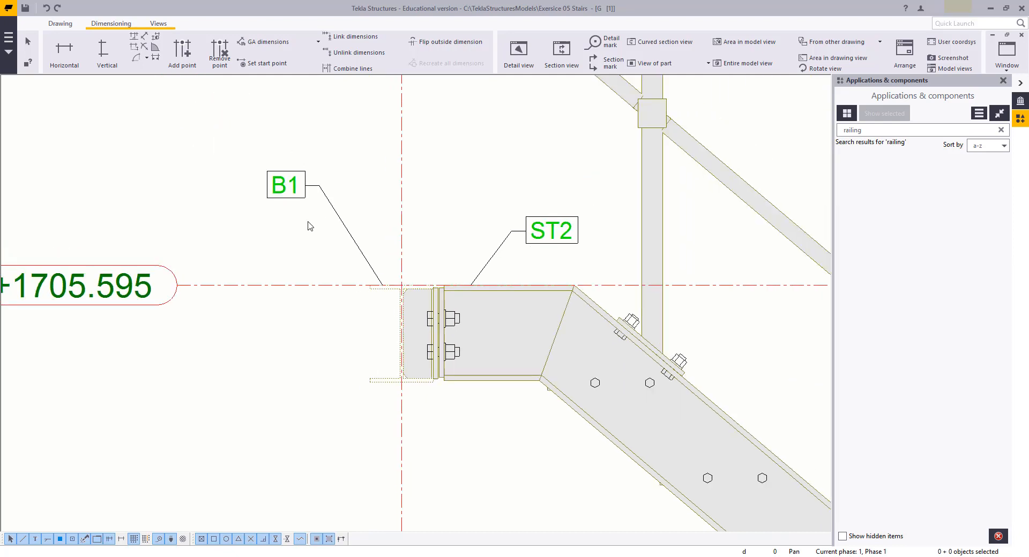
click(279, 184)
click(257, 254)
scroll(284, 330, down, 8)
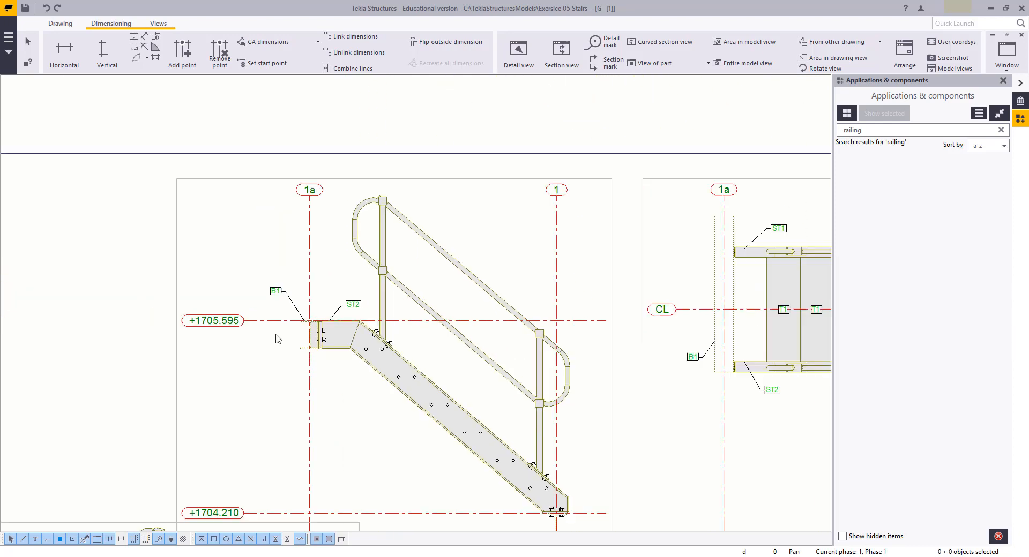
Step: Open the Dimension Properties while starting a horizontal dimension in the plan, and cancel that dimension
scroll(381, 306, up, 4)
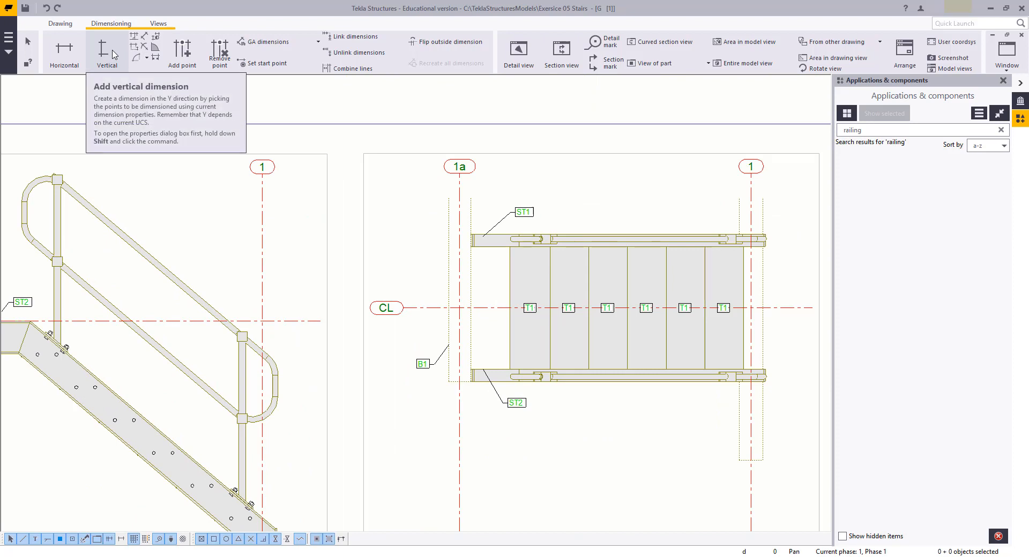
shift+click(66, 54)
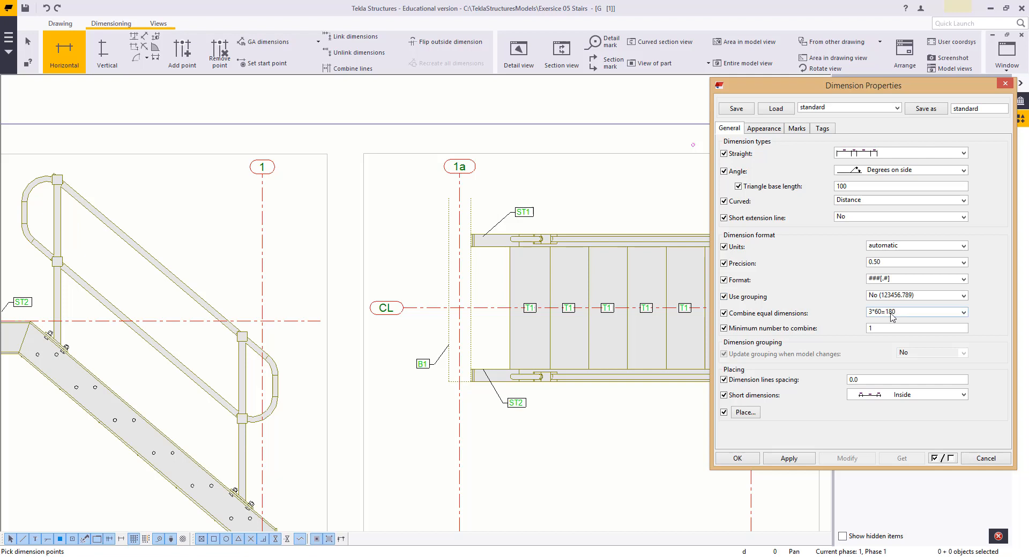
click(405, 308)
scroll(453, 253, up, 2)
right_click(345, 211)
click(356, 220)
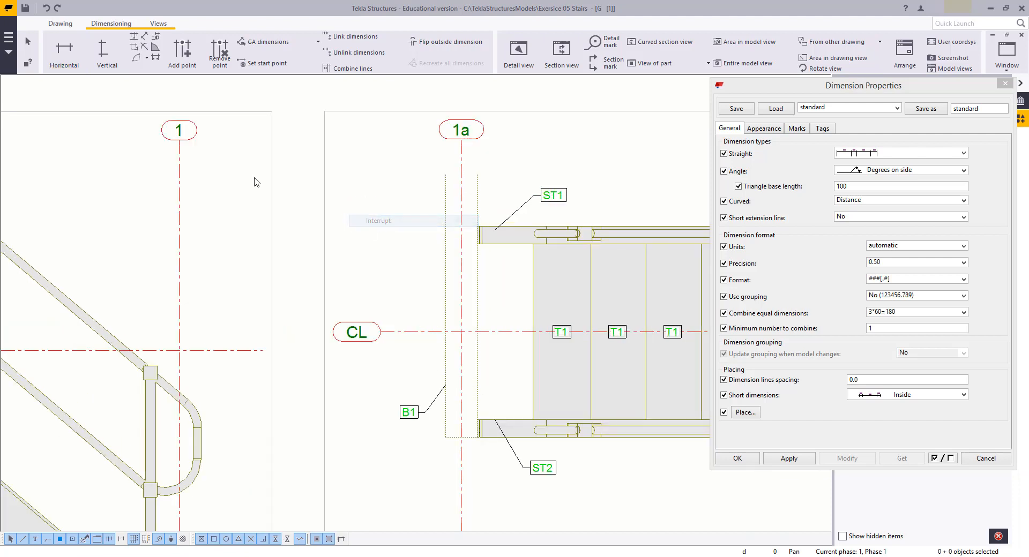
Step: Add a vertical dimension in the plan near grid 1a from grid CL to the inner faces of both stringers
click(111, 59)
click(398, 333)
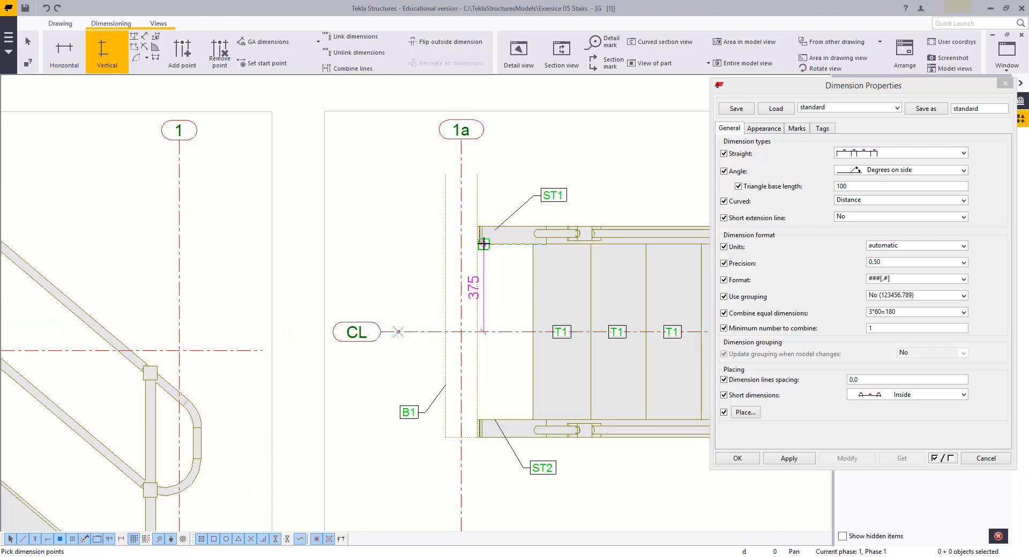
click(484, 244)
click(485, 416)
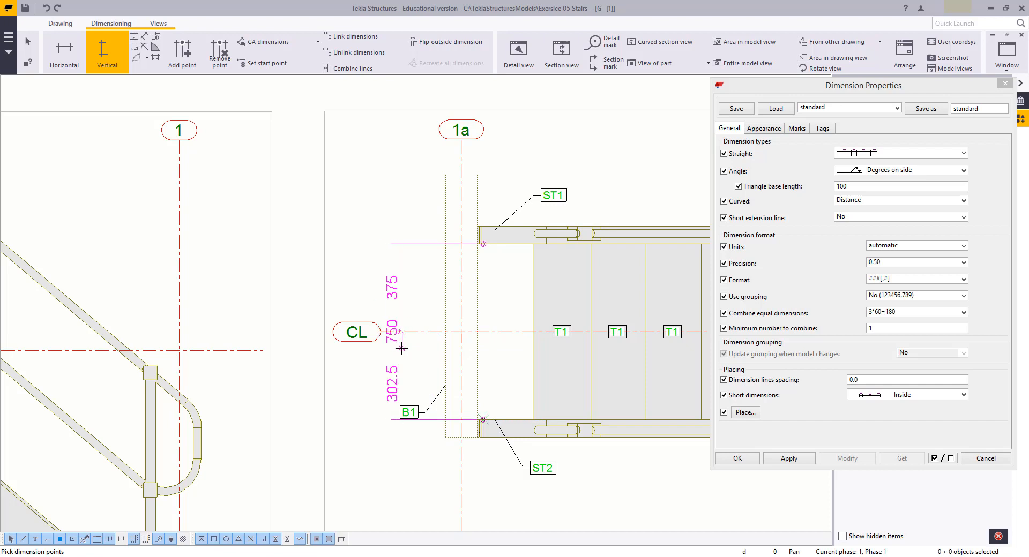
middle_click(403, 350)
right_click(349, 232)
click(362, 240)
Step: Set combining of equal dimensions to Off for the plan's vertical dimension and open the dimension mark settings
click(397, 303)
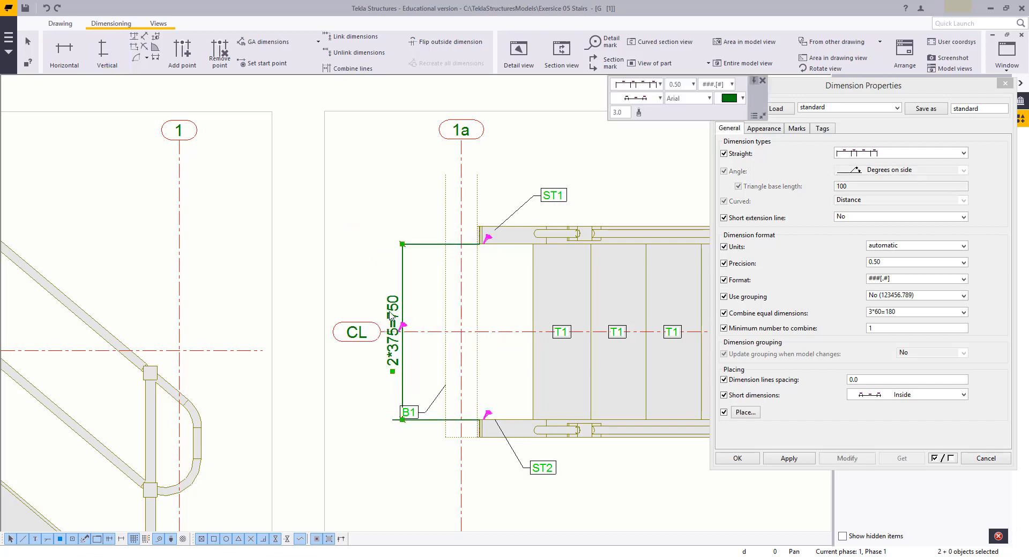
click(885, 313)
click(879, 323)
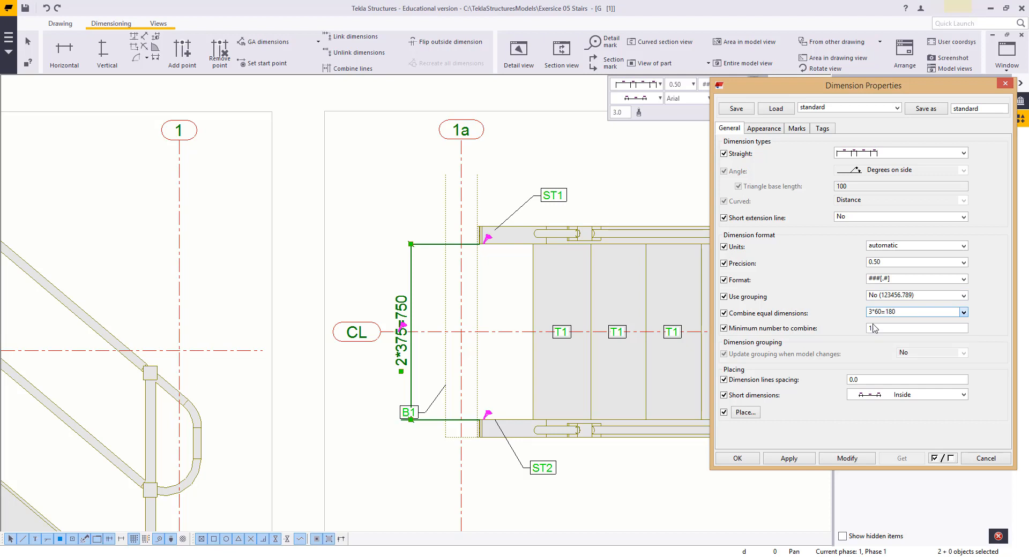
click(855, 456)
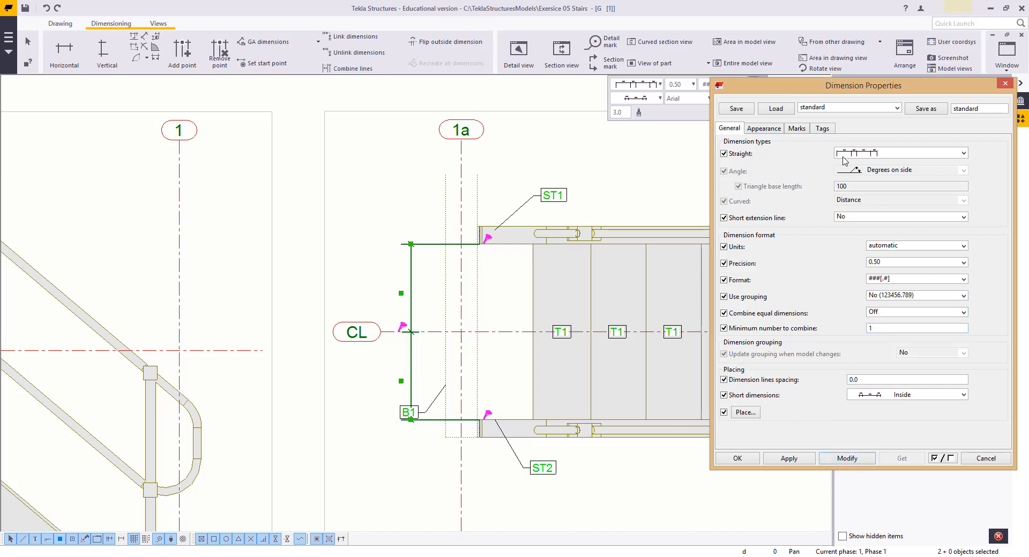
click(772, 128)
click(799, 128)
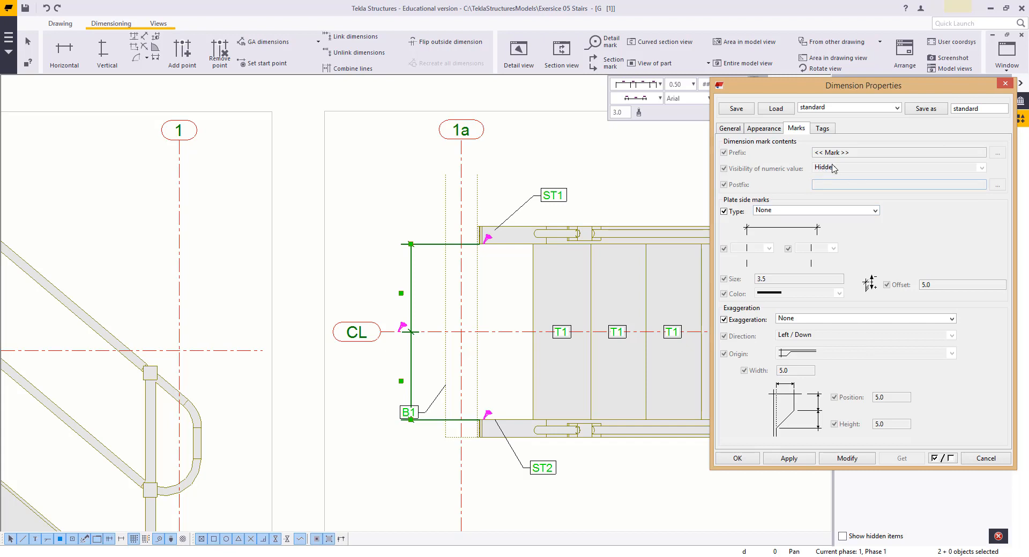
click(424, 200)
middle_drag(423, 268, 399, 258)
scroll(399, 258, down, 1)
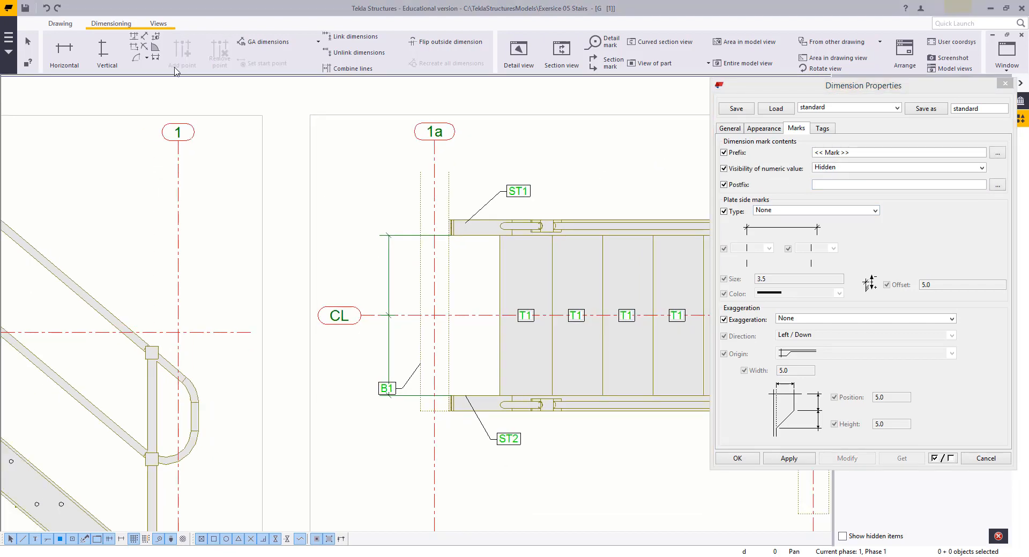
click(103, 49)
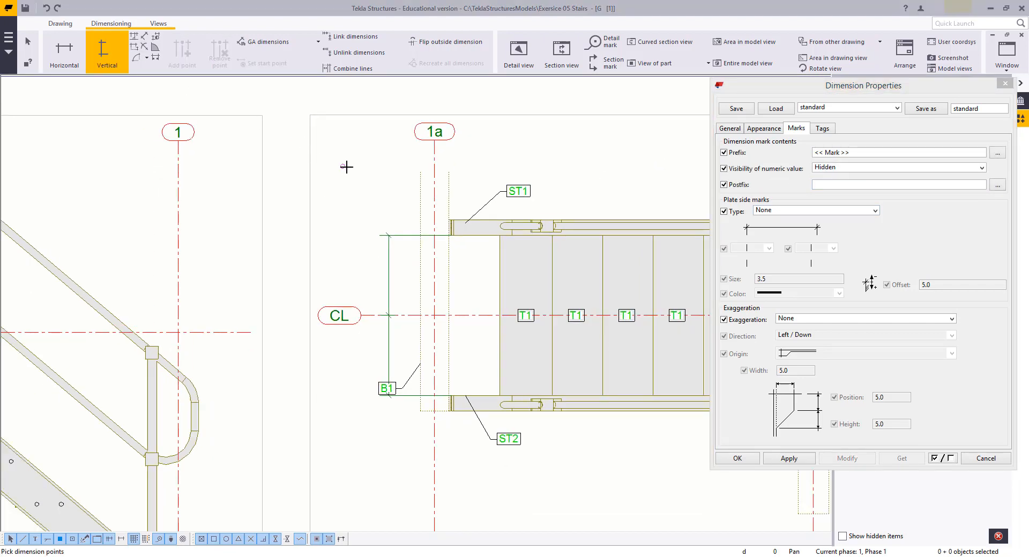
click(420, 175)
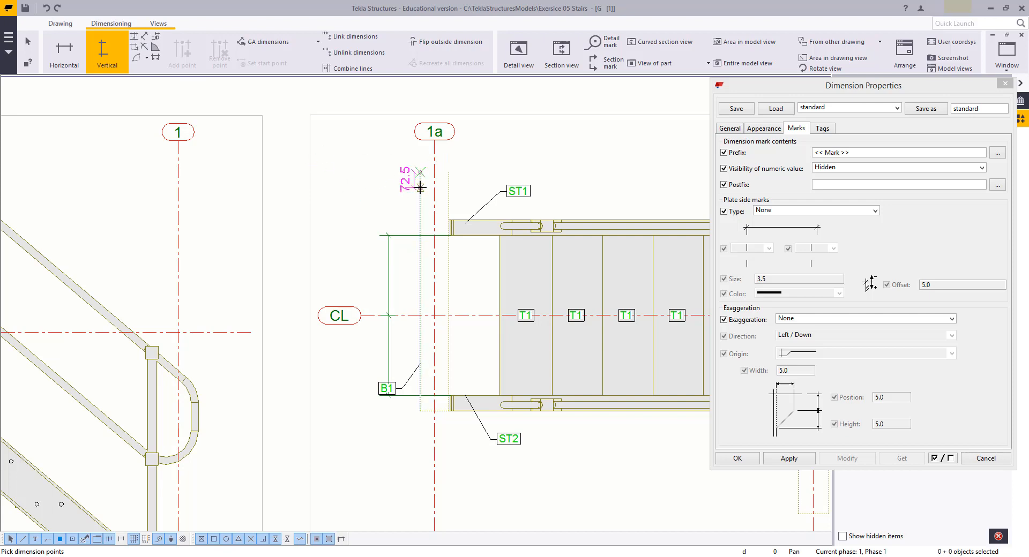
click(420, 187)
right_click(361, 181)
click(373, 191)
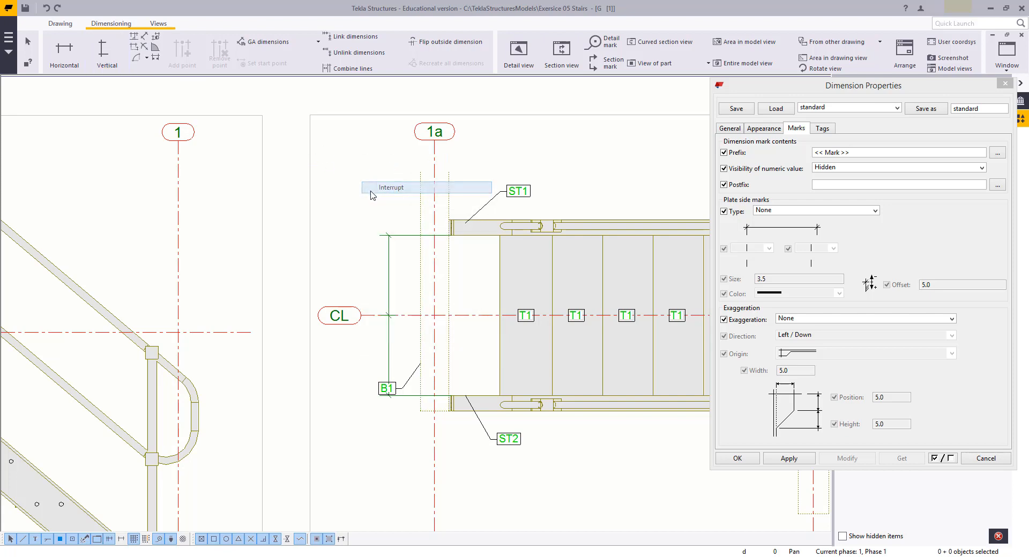
Step: Set the visibility of the numeric value to Visible and apply it to the vertical dimension near grid 1a
click(868, 170)
click(775, 177)
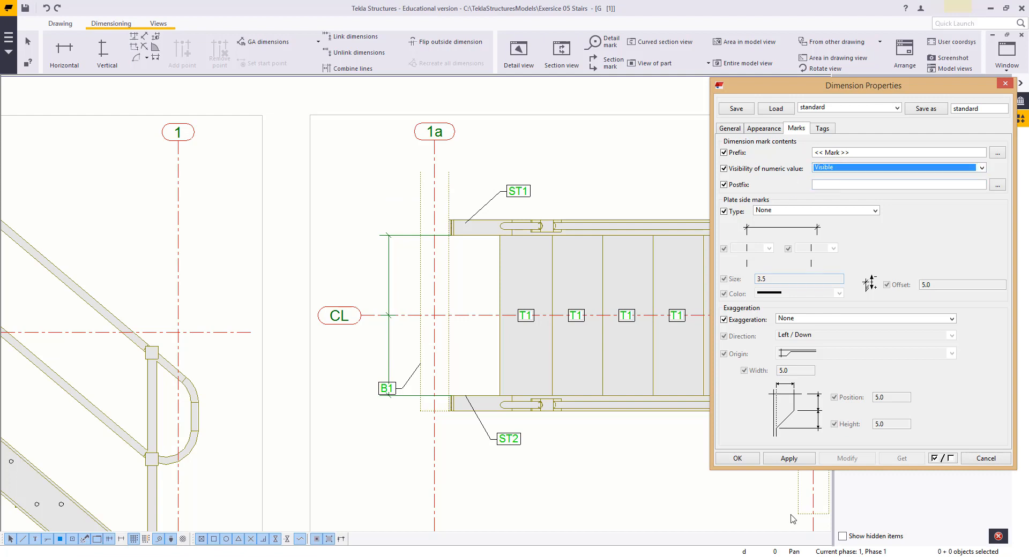
click(390, 268)
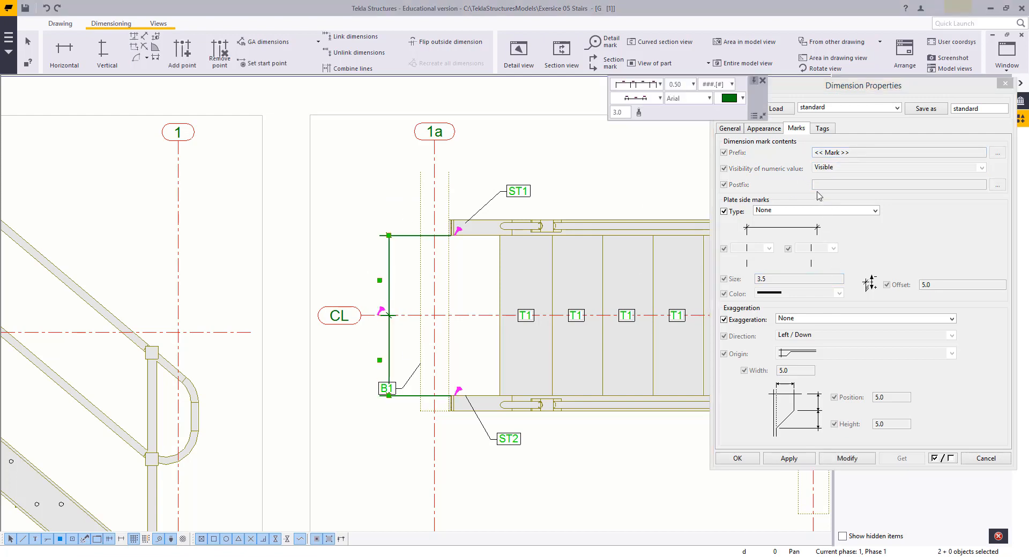
click(841, 460)
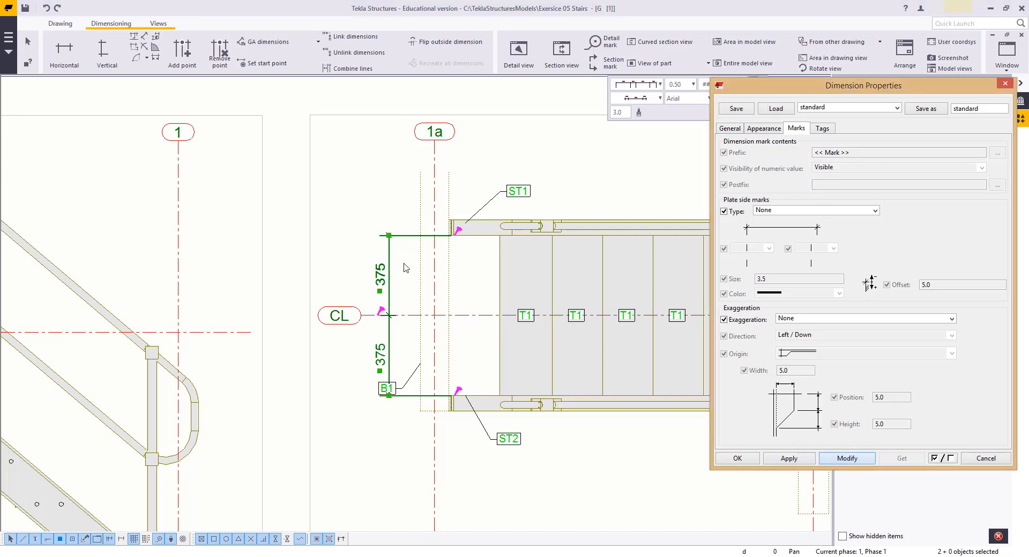
Step: Separate the B1 beam mark and the vertical dimension near grid 1a in the plan so they do not overlap
scroll(369, 353, up, 3)
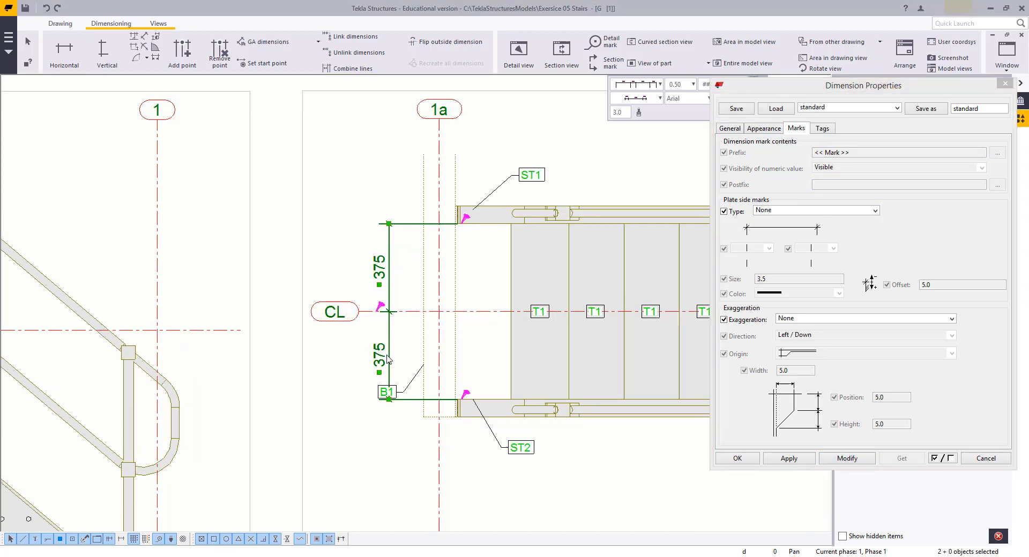
drag(394, 421, 396, 361)
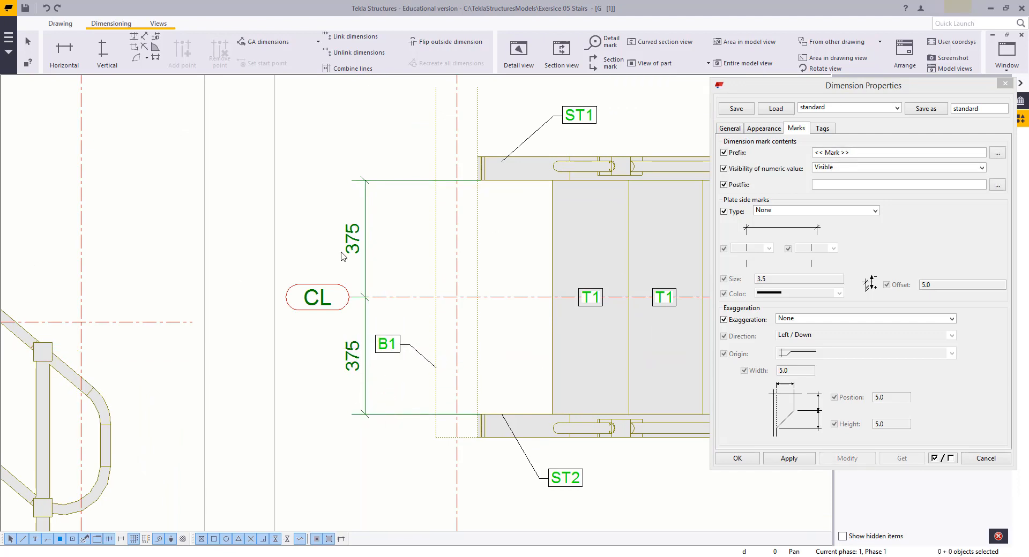
Step: Check the number grouping and combine-equal-dimensions options of the plan's vertical dimension
click(729, 130)
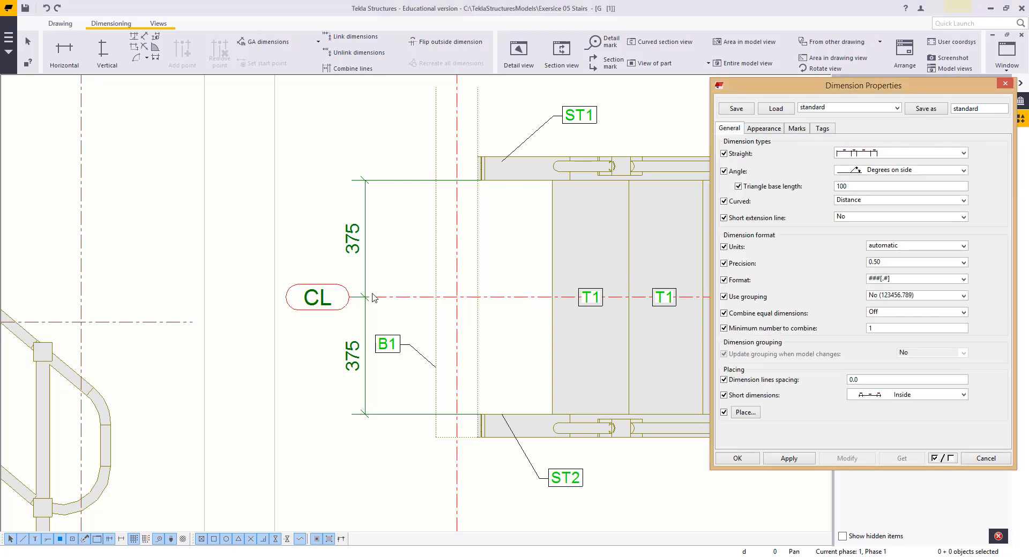
click(364, 214)
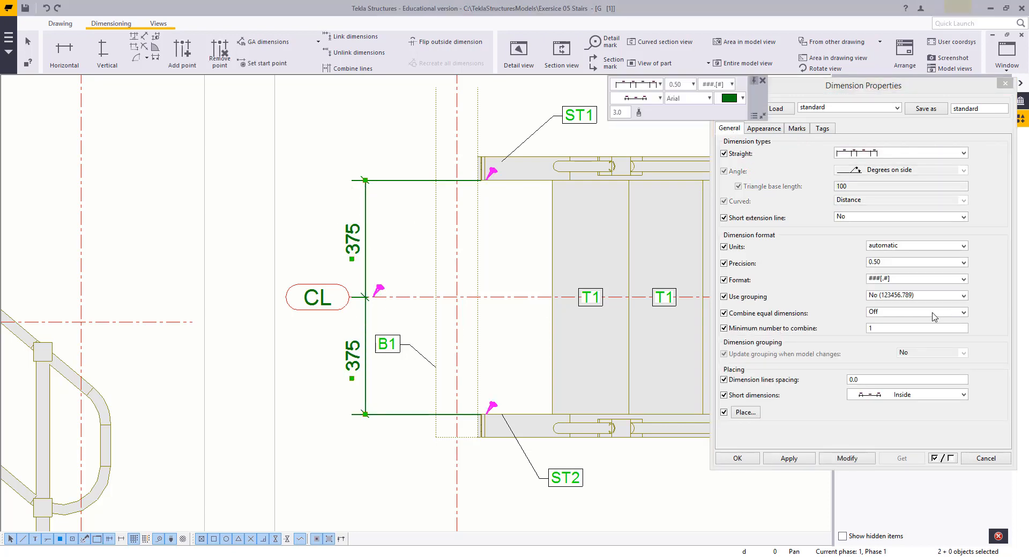
click(909, 295)
click(909, 303)
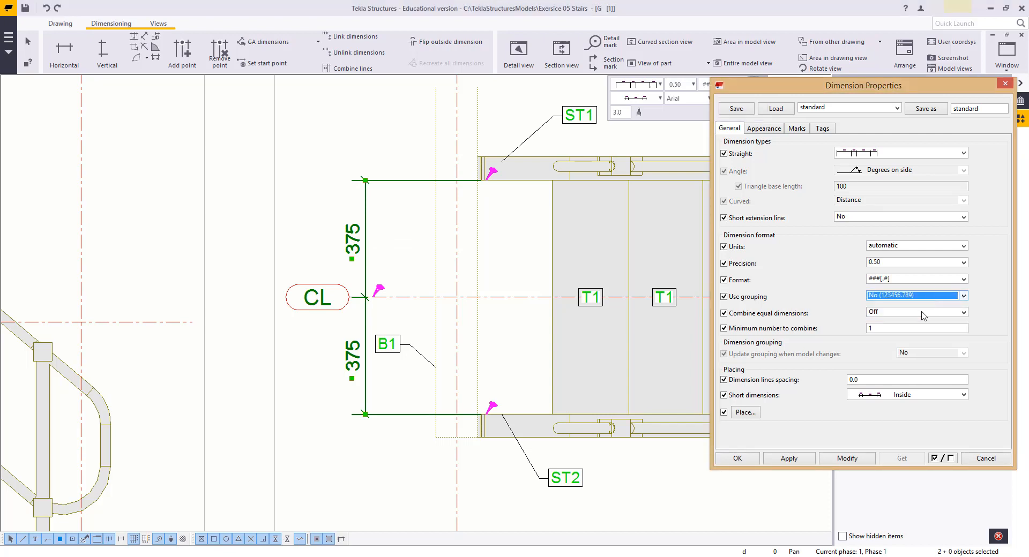
click(889, 312)
click(888, 322)
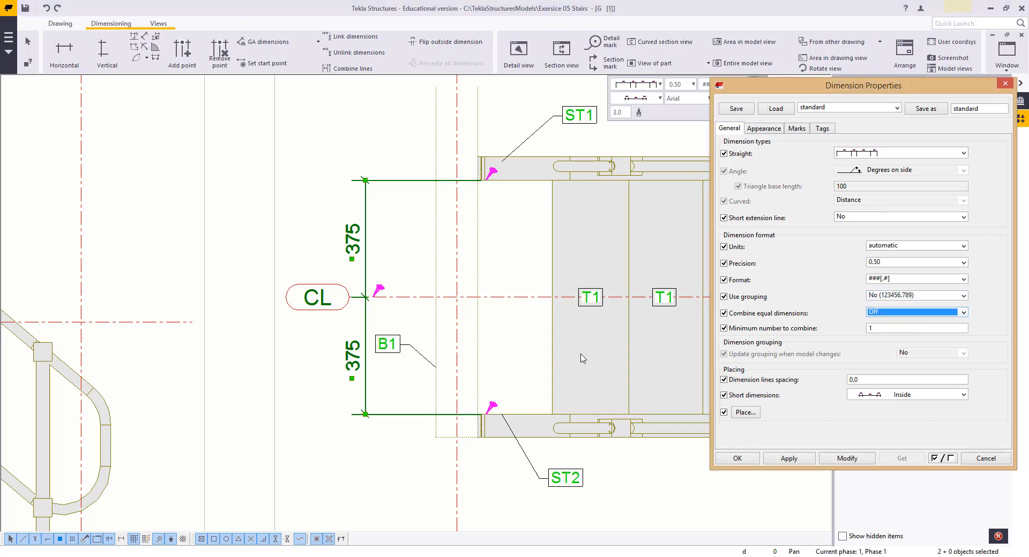
Step: Nudge the vertical dimension line near grid 1a slightly closer to the stringer ends
click(458, 236)
click(410, 260)
drag(359, 254, 366, 253)
click(373, 268)
scroll(368, 286, down, 3)
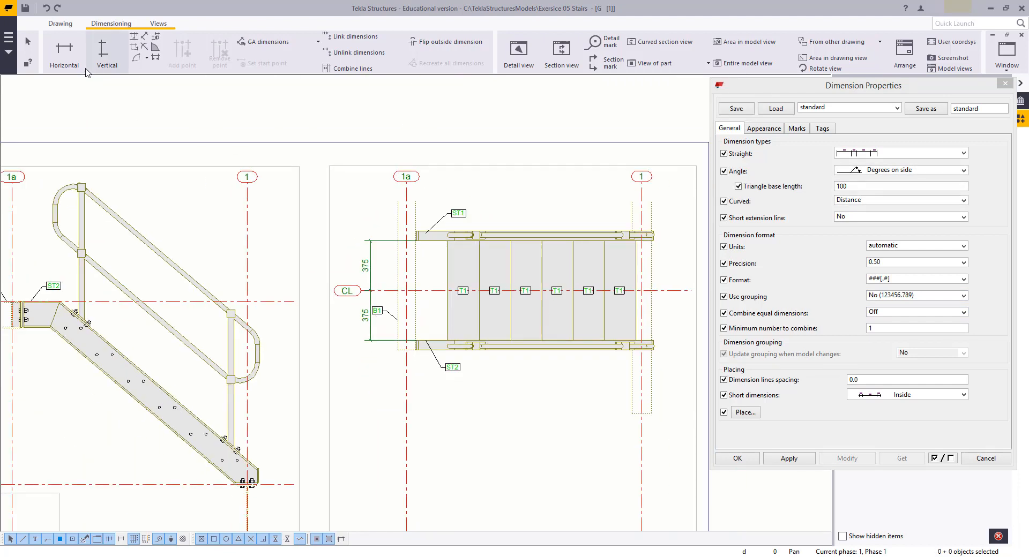
Step: Add a horizontal dimension between grids 1a and 1 below the stair in the plan
click(64, 51)
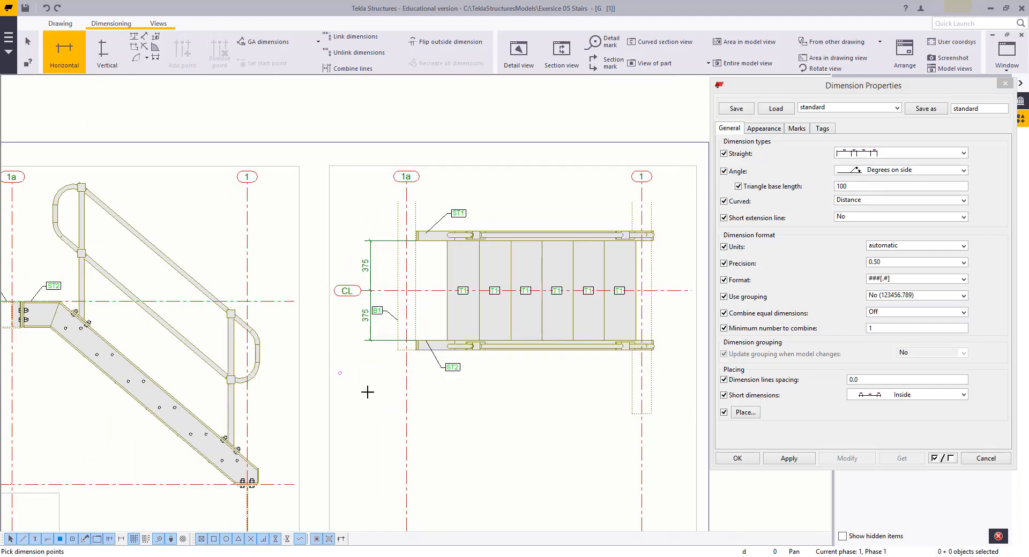
click(407, 413)
click(641, 433)
middle_click(606, 431)
scroll(488, 375, down, 1)
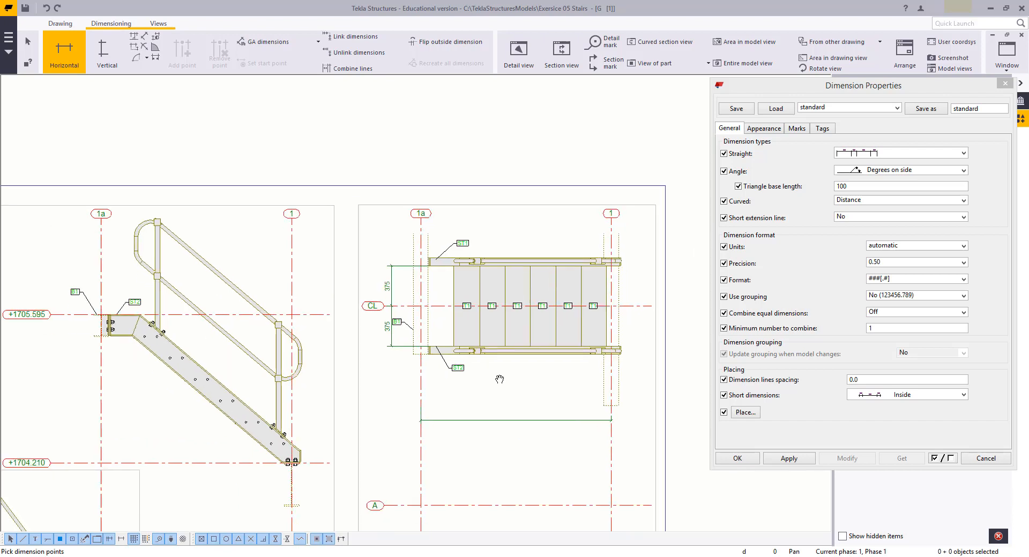
middle_drag(498, 379, 469, 302)
right_click(494, 352)
click(518, 359)
Step: Apply the current dimension properties, with visible values, to the horizontal dimension between grids 1a and 1
click(527, 344)
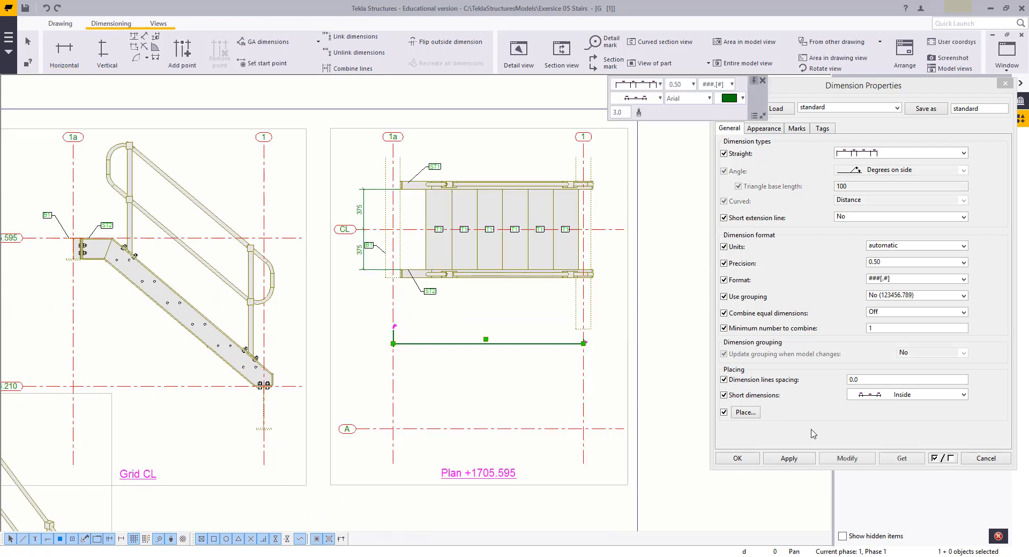
click(845, 459)
click(523, 386)
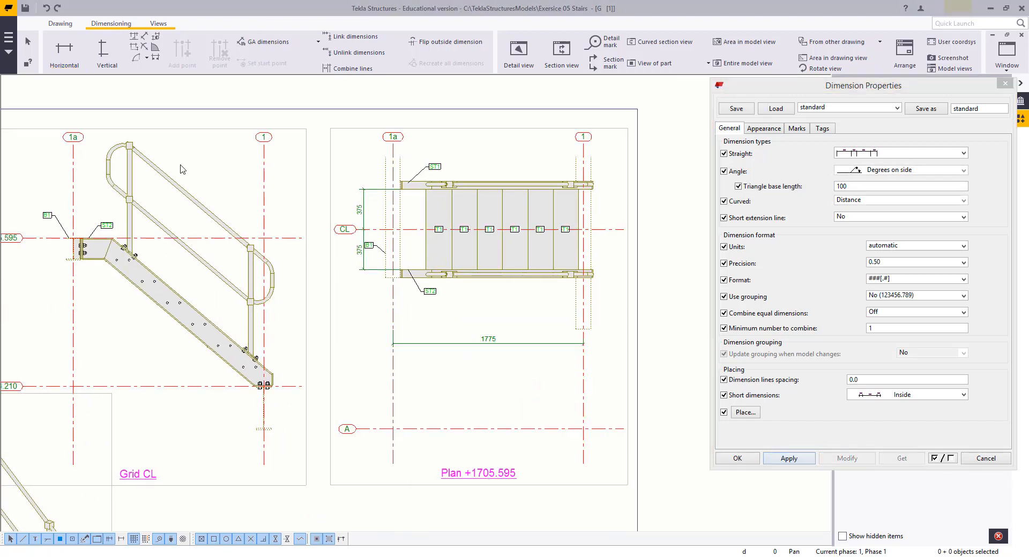
Step: Add a vertical dimension between grids CL and A beyond grid 1 in the plan
click(103, 51)
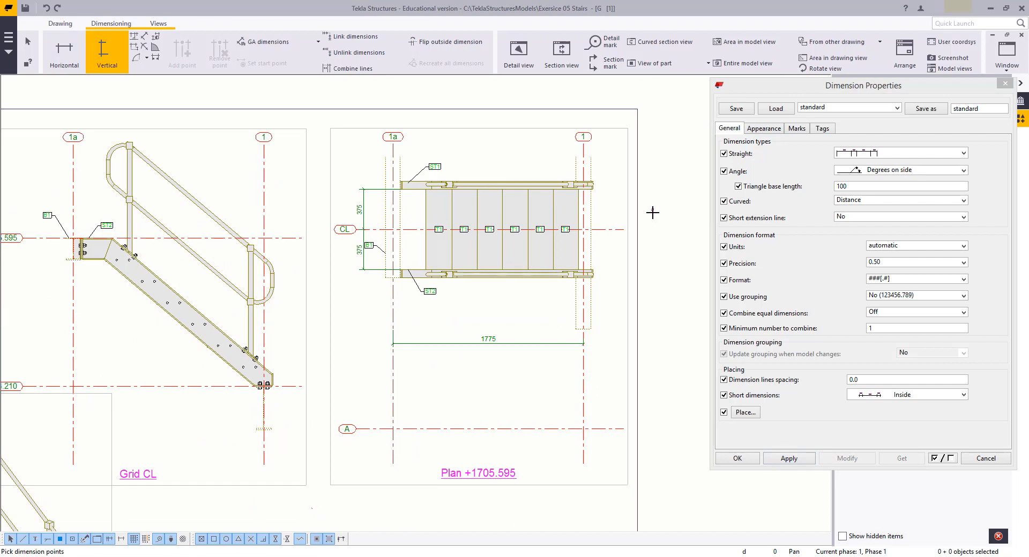
click(605, 229)
click(606, 429)
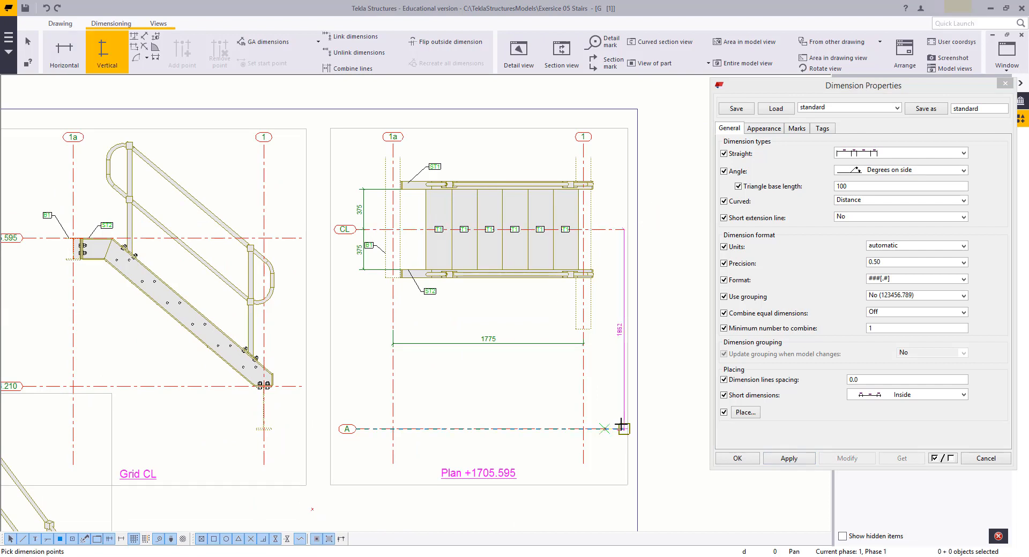
middle_click(622, 428)
Step: Add a vertical dimension beyond grid 1 in the plan from grid CL to the inner faces of both stringers, and adjust its line's position
middle_drag(570, 338, 554, 398)
scroll(554, 398, up, 3)
middle_drag(613, 192, 554, 279)
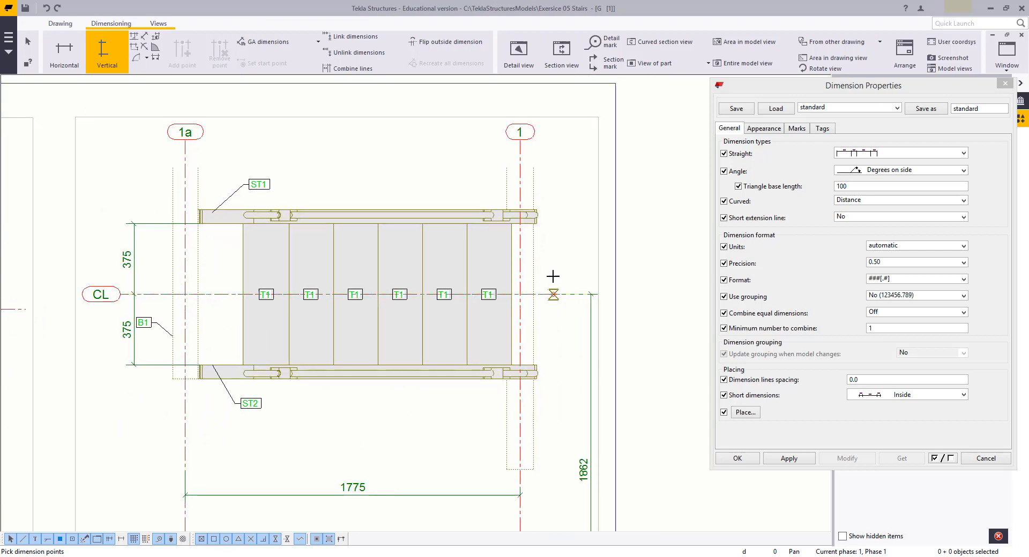
scroll(552, 292, up, 3)
click(554, 307)
scroll(520, 438, down, 2)
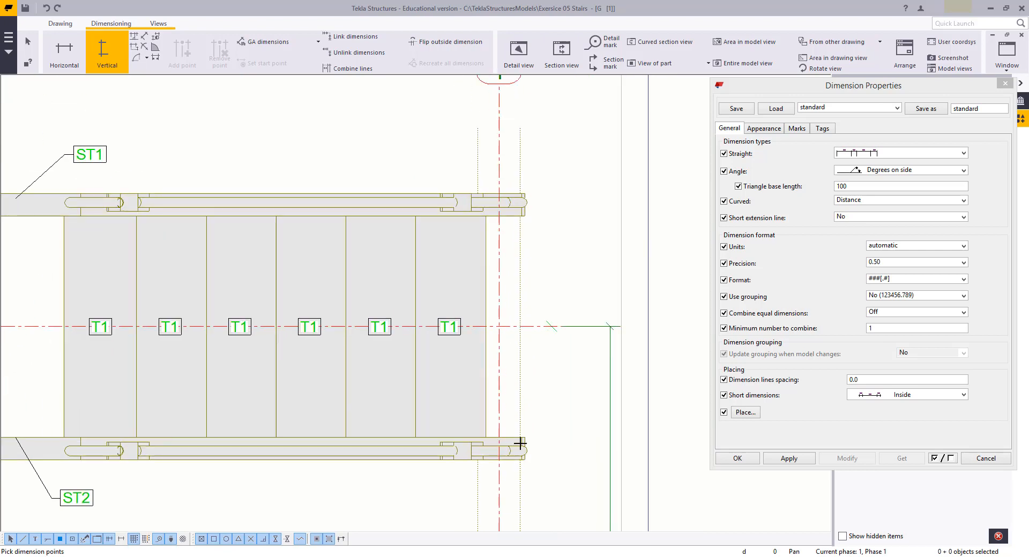
scroll(523, 443, up, 6)
click(524, 428)
scroll(523, 436, down, 3)
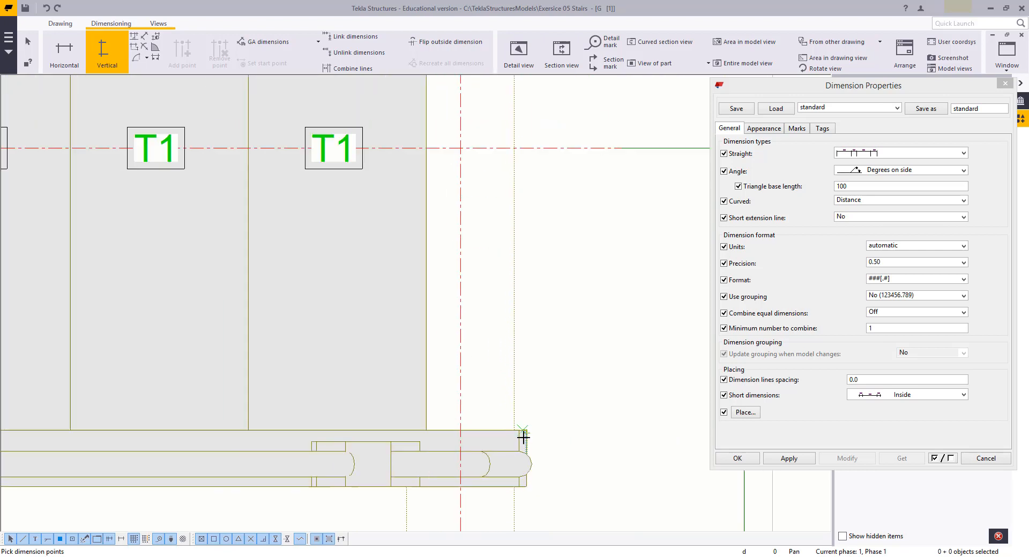
middle_drag(517, 215, 508, 326)
middle_drag(505, 161, 535, 383)
scroll(555, 294, up, 5)
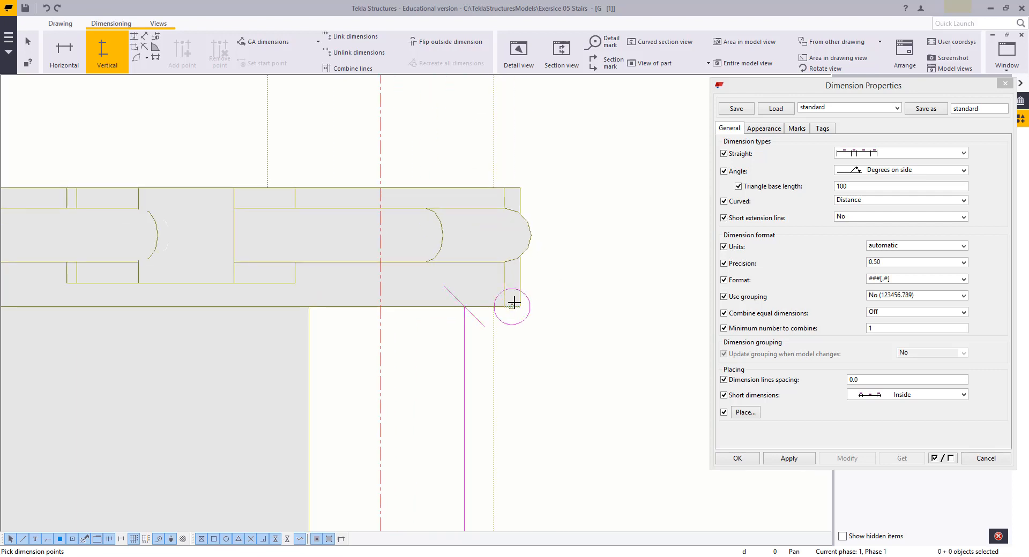
click(513, 306)
scroll(506, 307, down, 3)
middle_drag(522, 343, 385, 88)
click(506, 314)
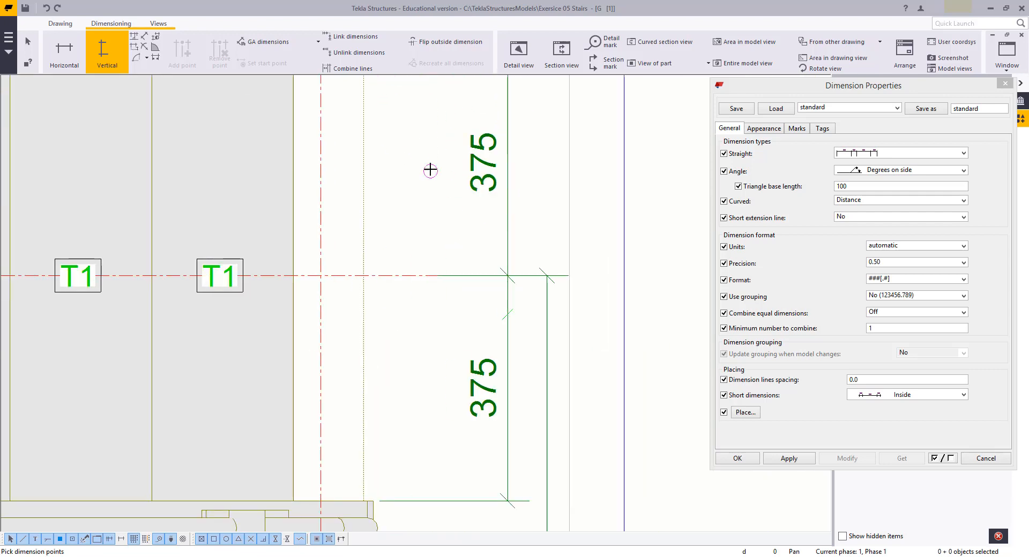
key(Escape)
click(472, 177)
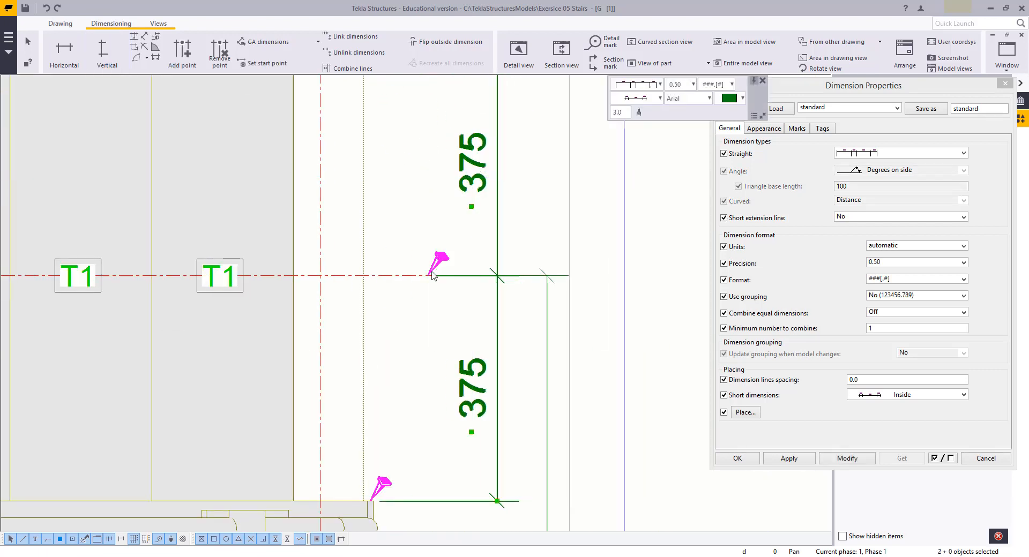
Step: Review the plan's finished dimensions and the mark content settings in the dimension properties
scroll(422, 369, down, 3)
click(423, 381)
scroll(443, 402, down, 1)
middle_drag(443, 401, 546, 292)
scroll(466, 320, down, 1)
middle_drag(465, 319, 514, 289)
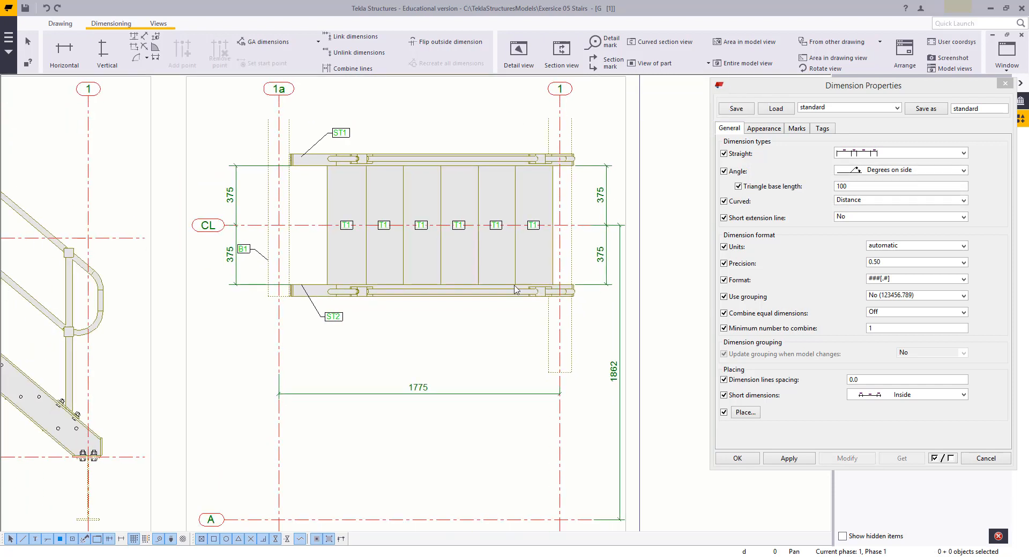
click(795, 129)
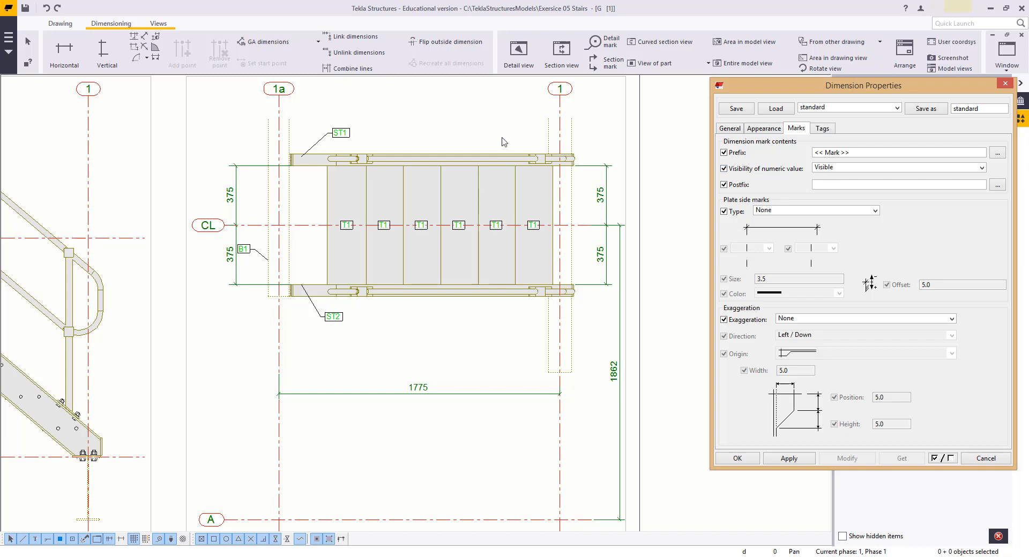
click(462, 116)
click(729, 129)
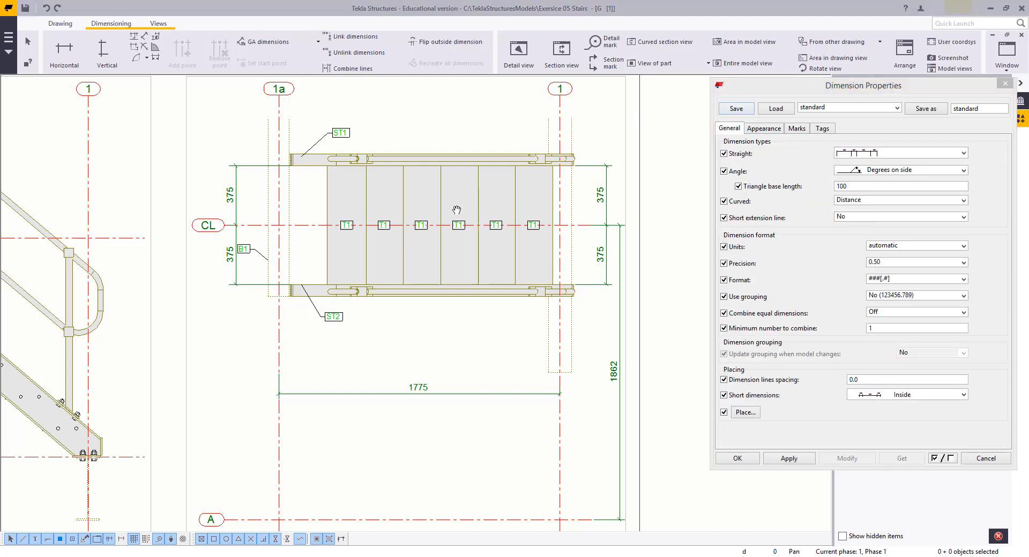
Step: Add a vertical dimension between levels +1705.595 and +1704.210 beyond grid 1 in the Grid CL view
click(101, 51)
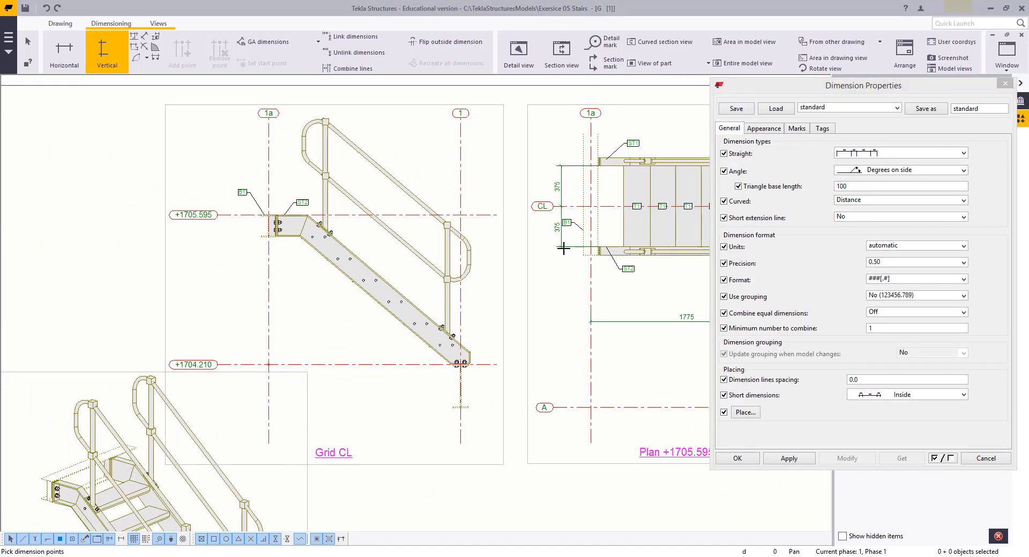
click(492, 215)
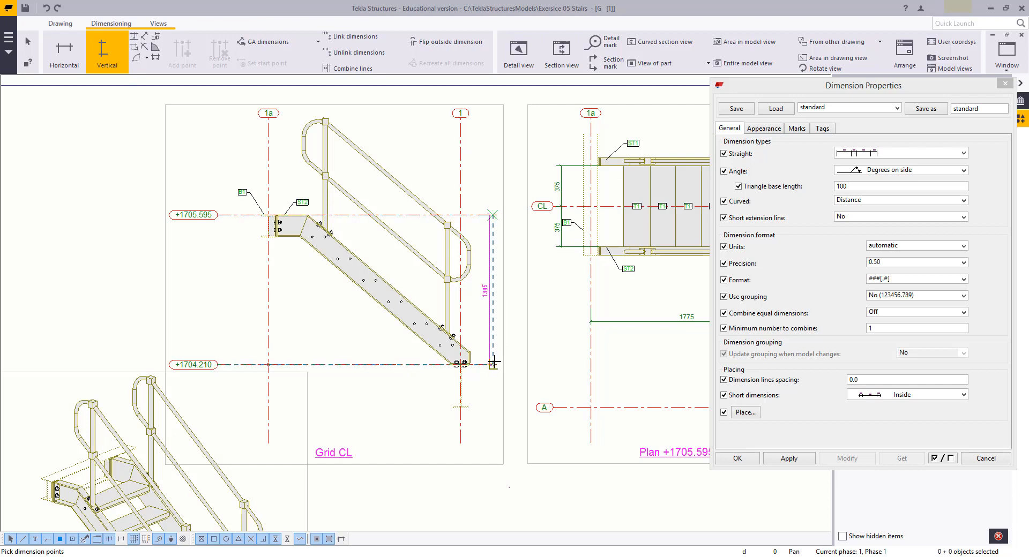
click(494, 364)
middle_click(496, 326)
right_click(360, 265)
click(368, 272)
middle_drag(301, 266, 324, 297)
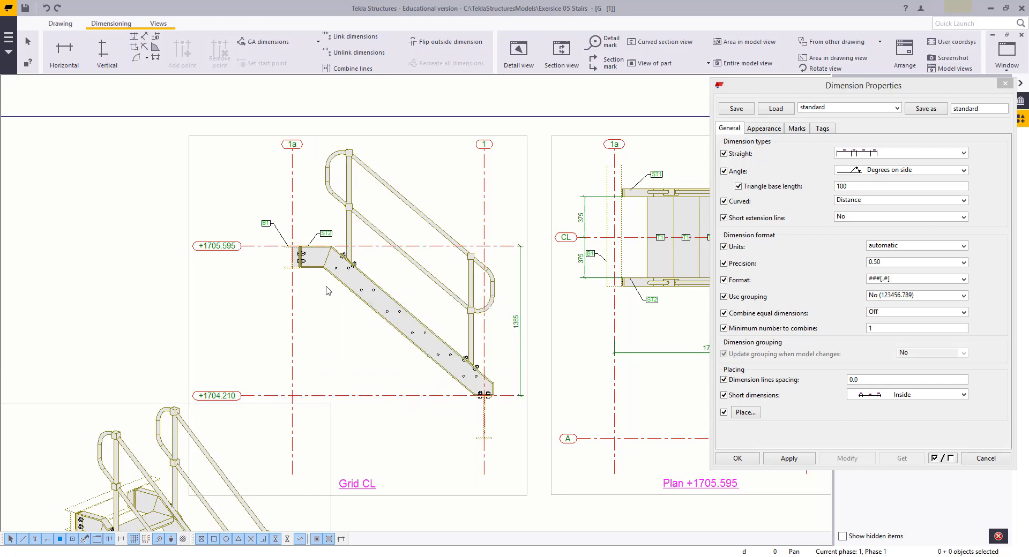
Step: Move the vertical level dimension in the Grid CL view slightly farther away from the stair
scroll(328, 291, up, 1)
scroll(552, 354, up, 1)
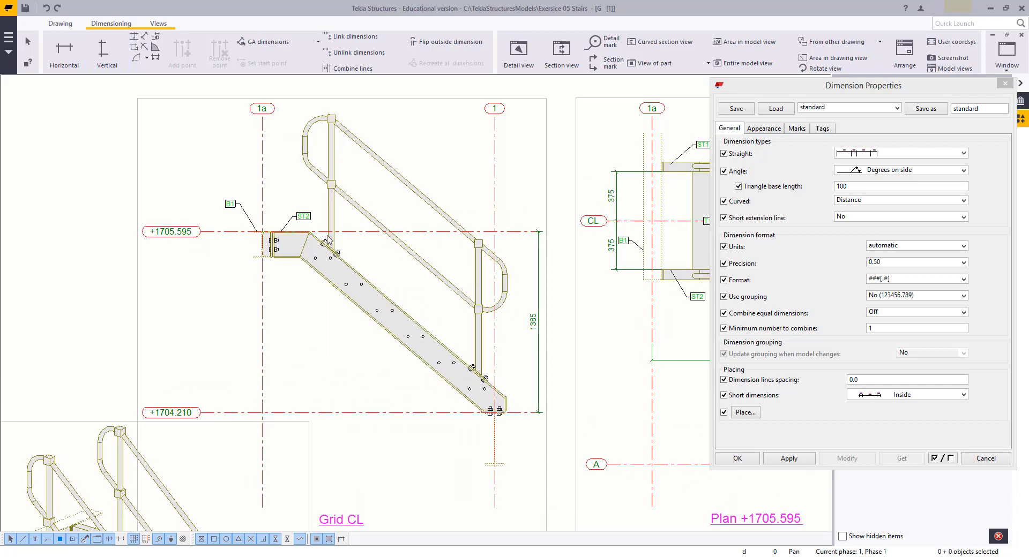
scroll(298, 228, up, 2)
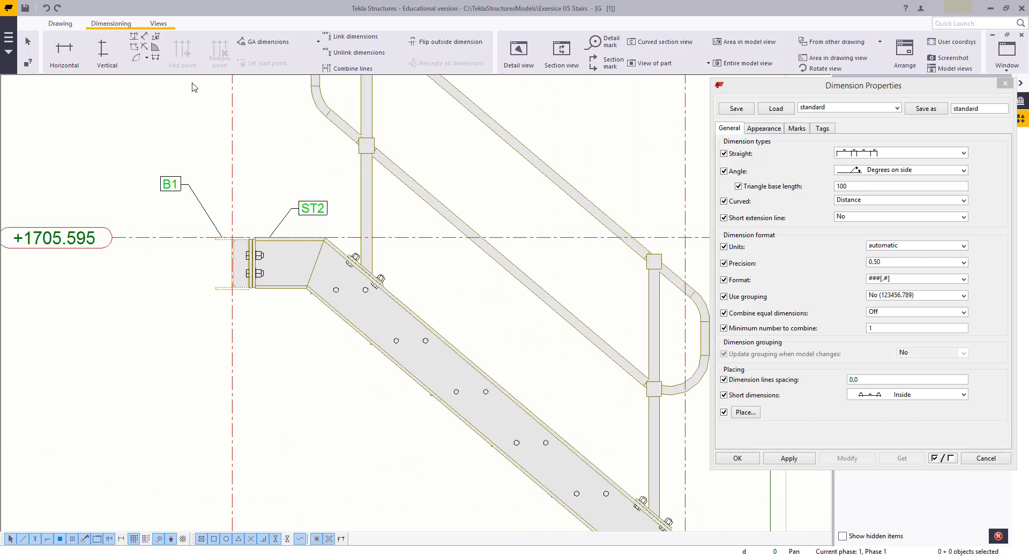
right_click(177, 102)
click(188, 112)
middle_drag(150, 290, 149, 279)
scroll(144, 242, down, 2)
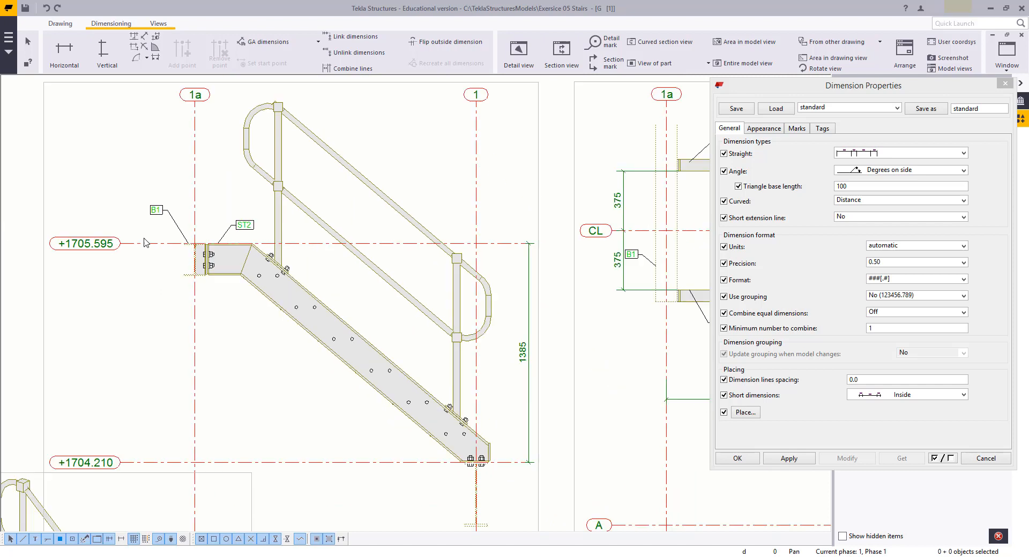
middle_drag(264, 270, 281, 228)
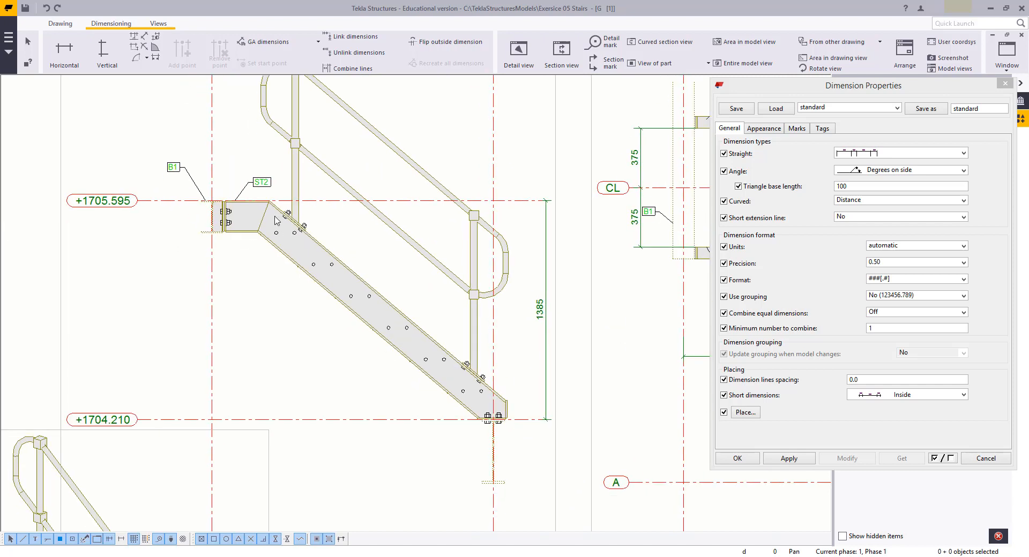
click(541, 309)
drag(540, 311, 552, 312)
click(531, 345)
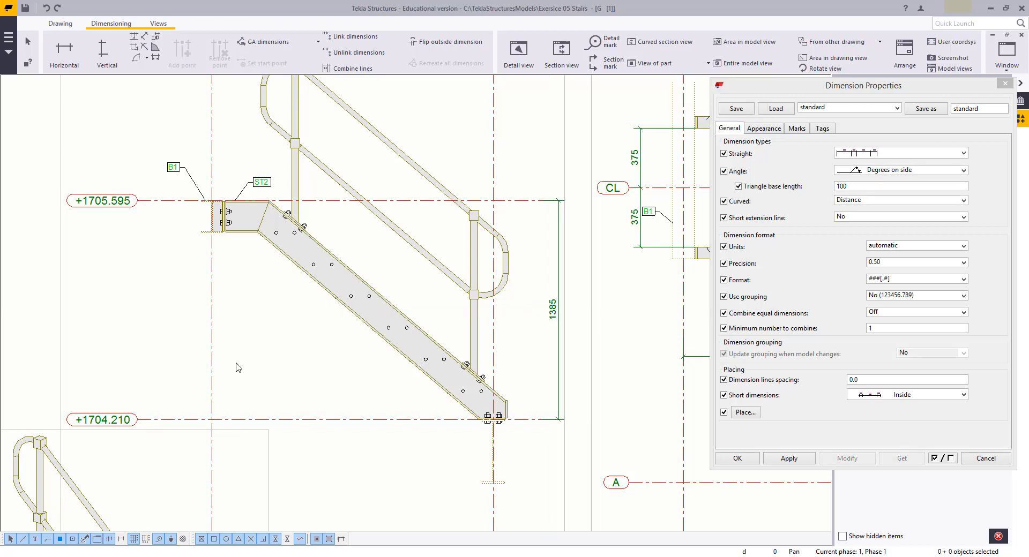
Step: Add a horizontal dimension between grids 1 and 1a below the stair in the Grid CL view
scroll(287, 289, down, 2)
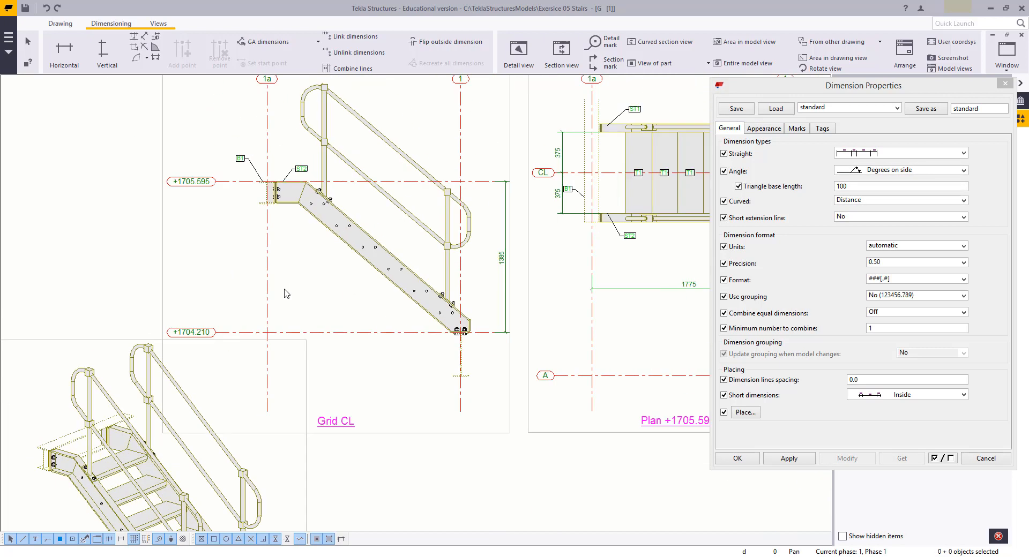
mouse_move(304, 274)
middle_down()
mouse_move(307, 306)
mouse_move(173, 299)
mouse_move(304, 255)
mouse_move(336, 249)
mouse_move(359, 261)
middle_up()
scroll(307, 306, down, 1)
scroll(300, 257, down, 1)
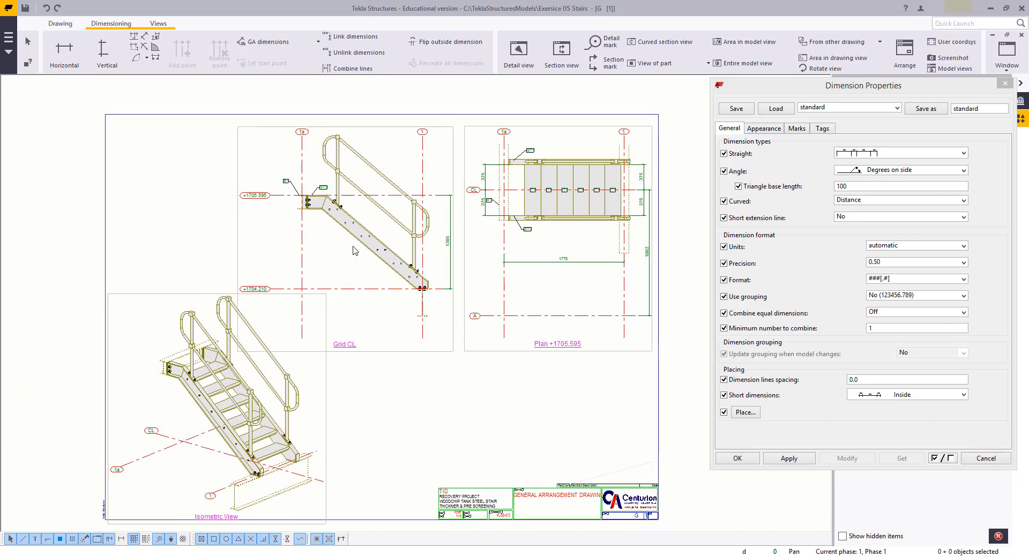
click(81, 39)
click(422, 338)
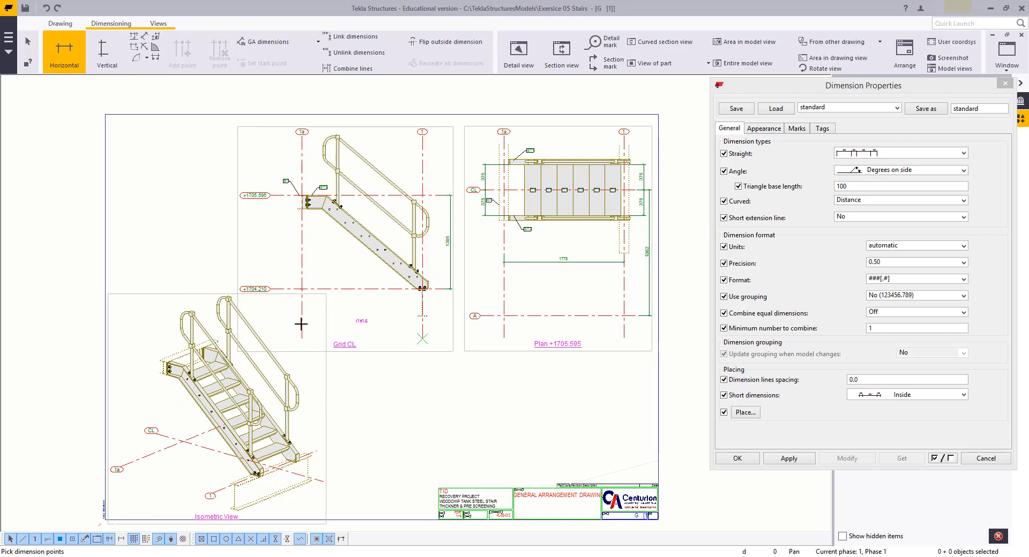
click(302, 290)
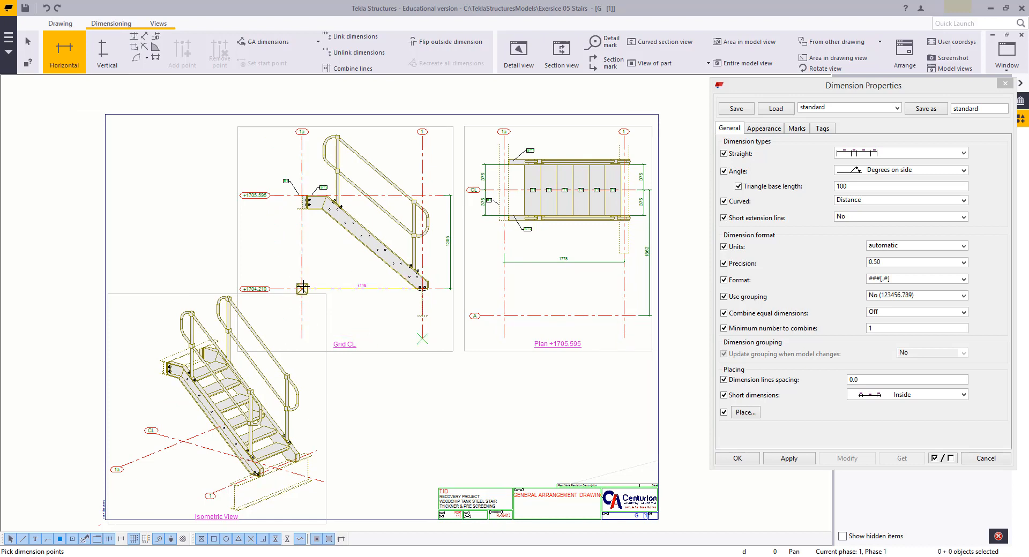
middle_click(361, 333)
right_click(327, 231)
click(341, 240)
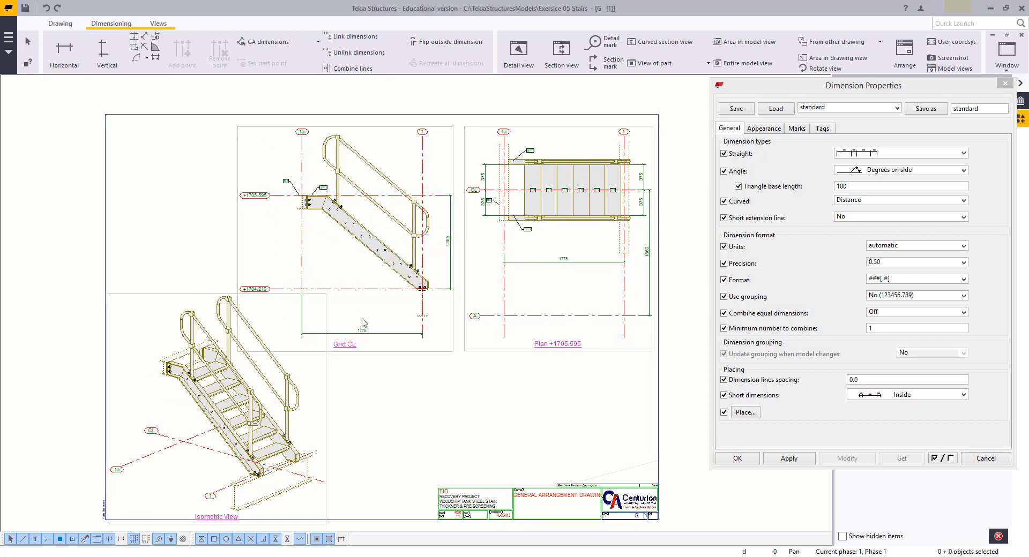
click(362, 330)
click(419, 408)
Step: Close the general arrangement drawing, keeping the changes and marking it ready for issuing without a snapshot
click(1021, 34)
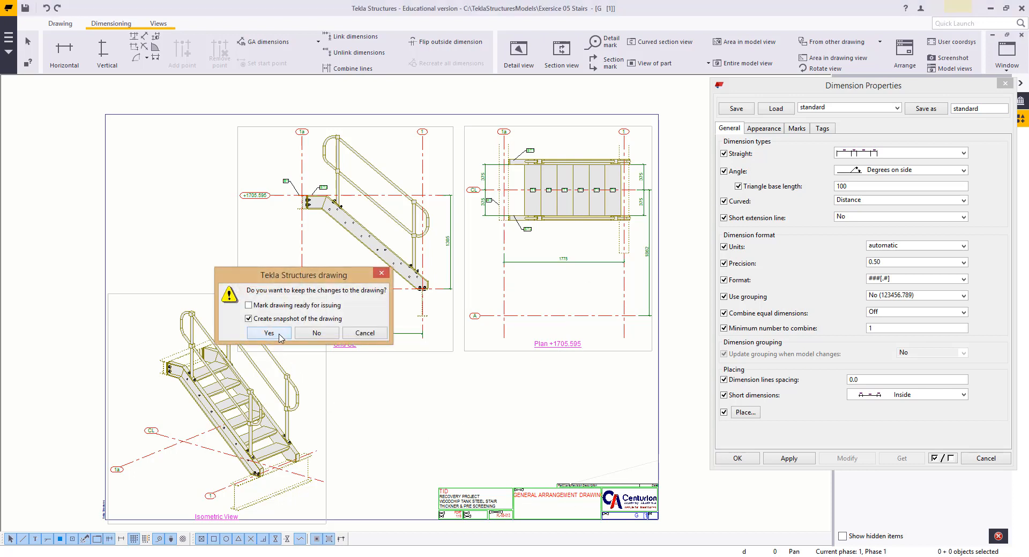
click(264, 305)
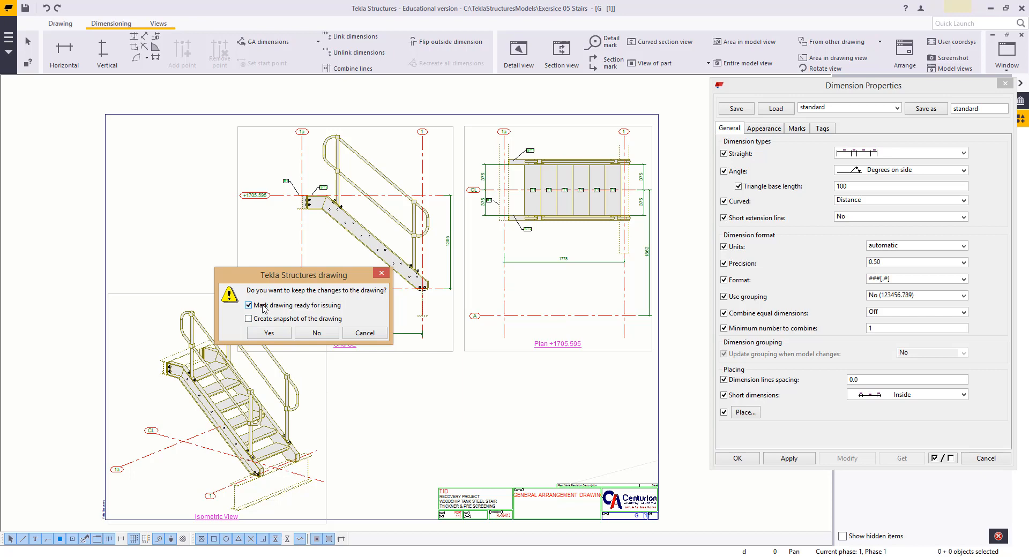
click(266, 332)
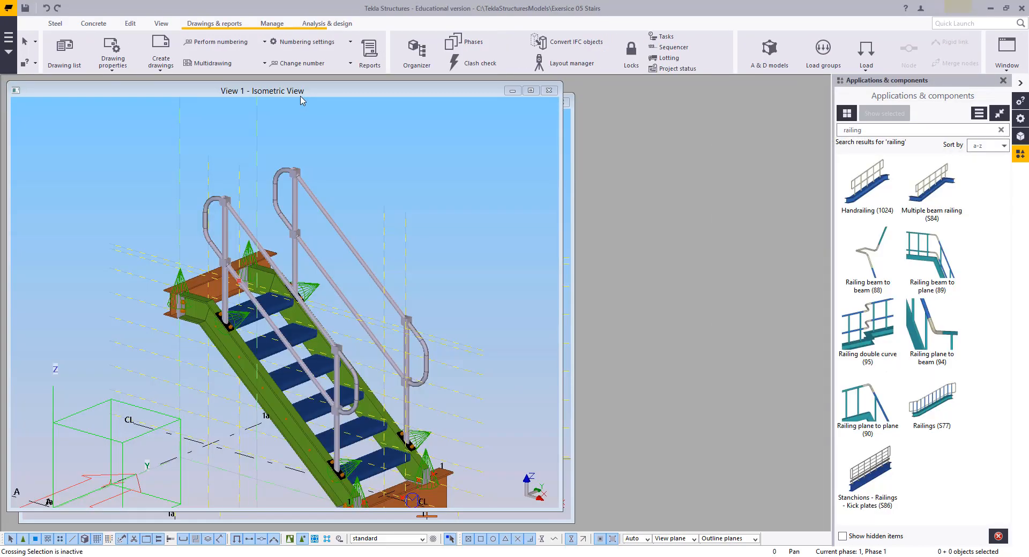
Step: Maximize the isometric model view and create AutoDrawings from all parts with the "Sable - C - alternate - landscape only" set
double_click(300, 91)
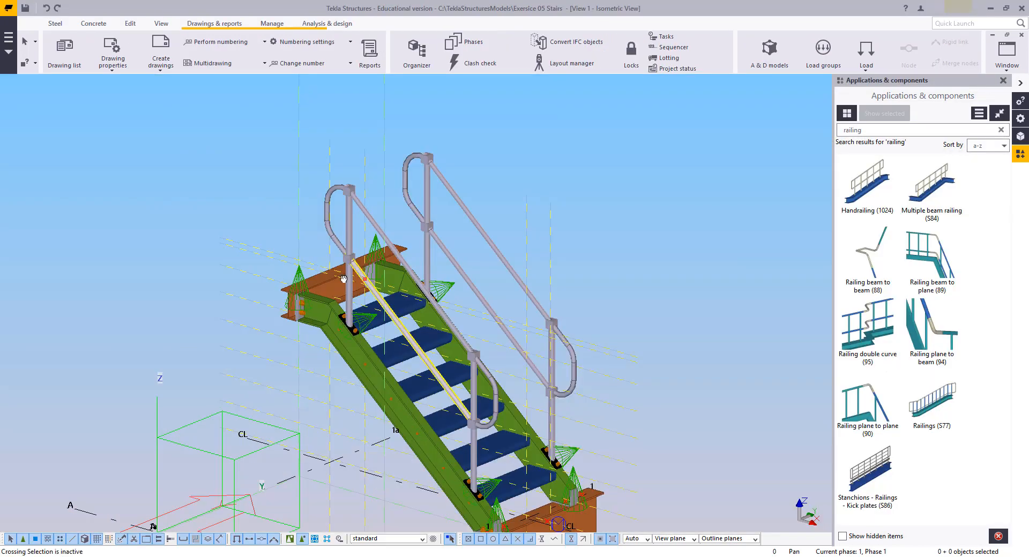
scroll(352, 271, down, 2)
middle_drag(340, 272, 296, 232)
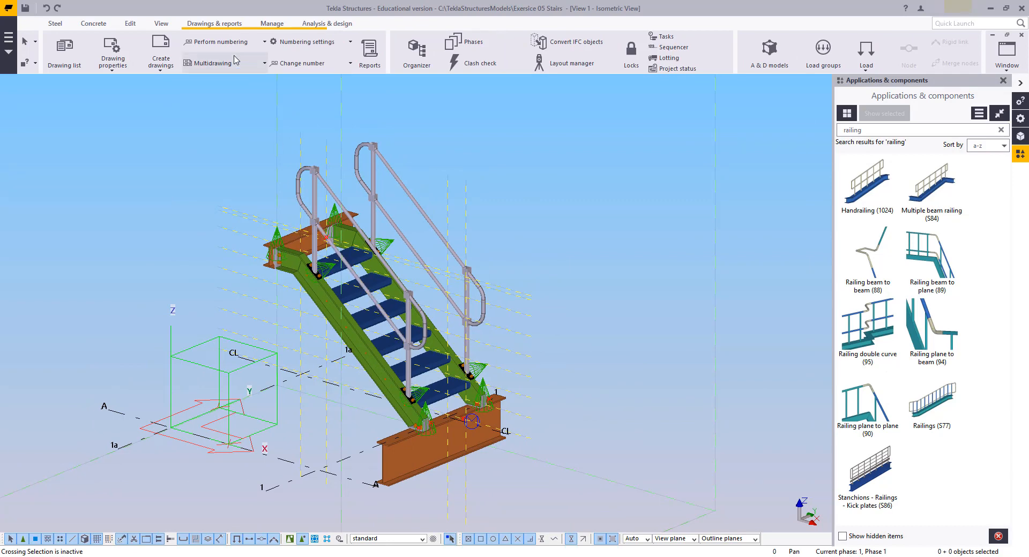
click(156, 70)
click(164, 85)
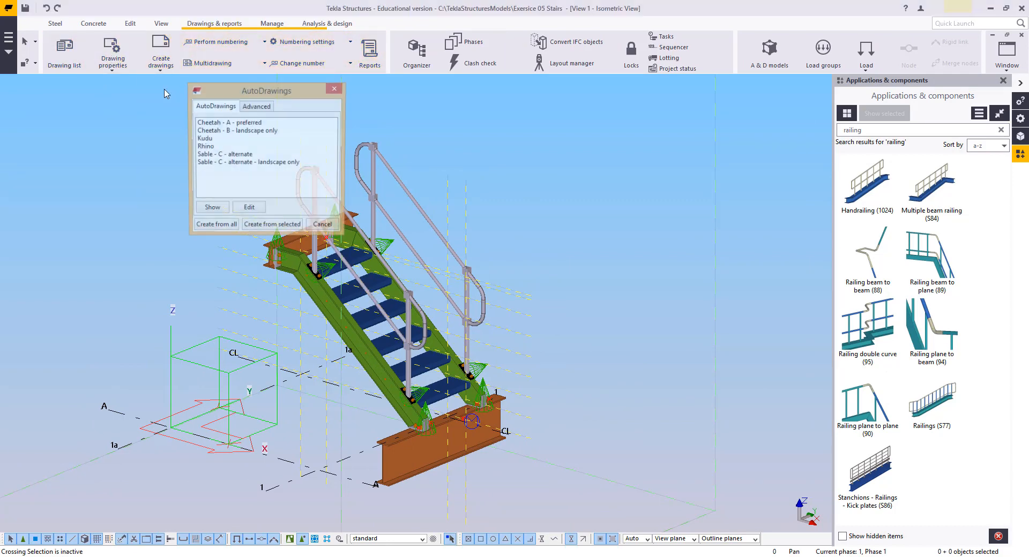
double_click(868, 131)
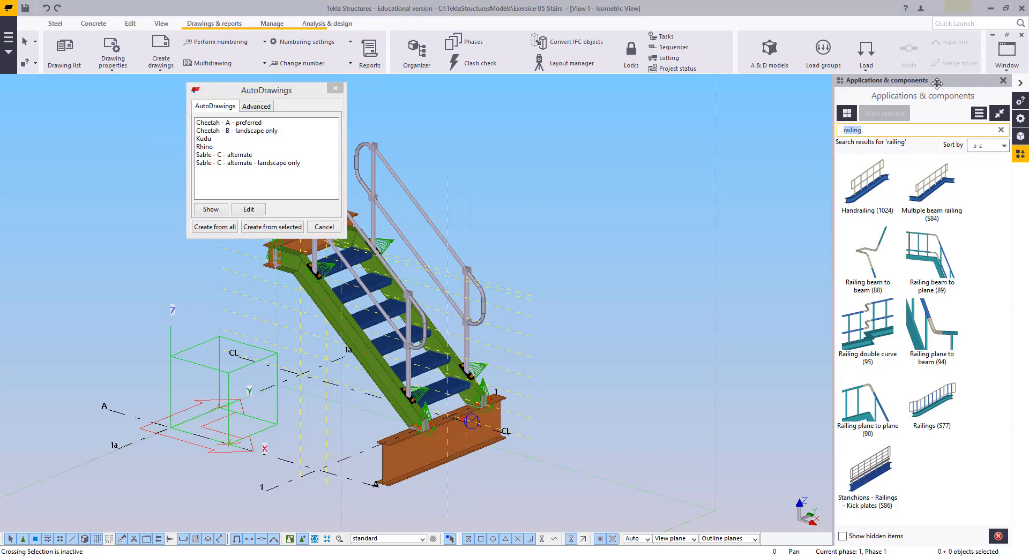
click(216, 164)
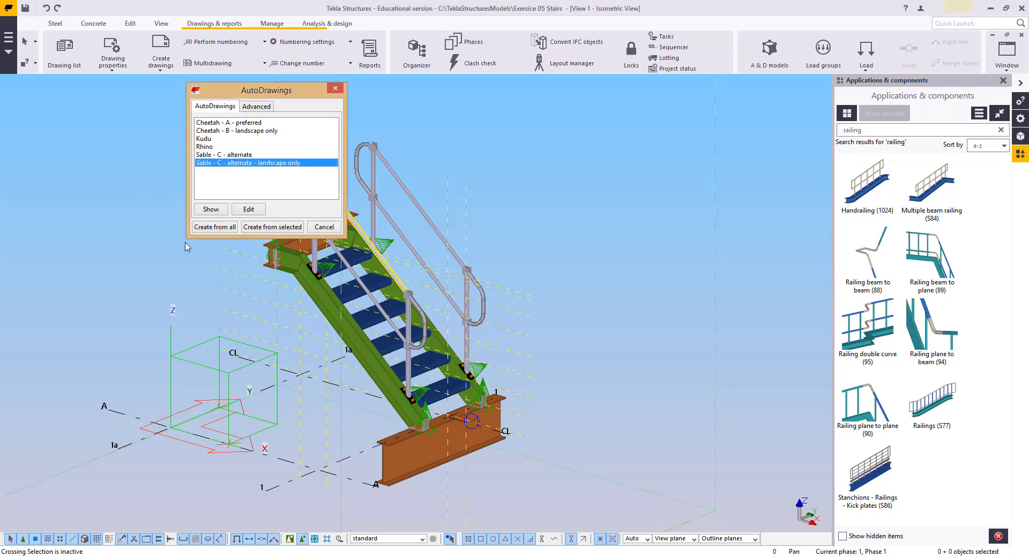
click(214, 228)
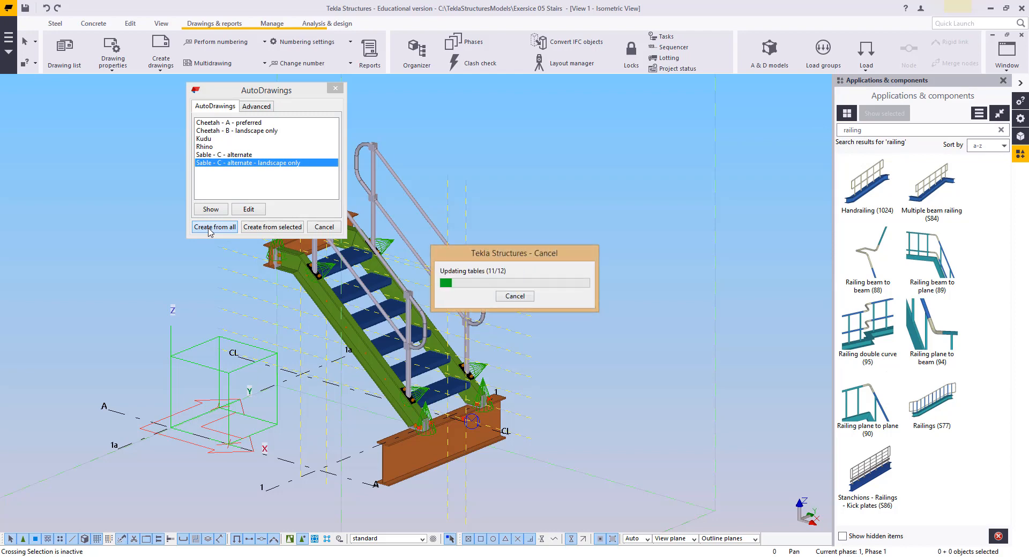
Step: Open the drawing list and select the channel and plate drawings from m.3 through p.5
click(65, 54)
mouse_move(334, 72)
mouse_down()
mouse_move(317, 108)
mouse_move(313, 80)
mouse_move(329, 94)
mouse_move(316, 76)
mouse_up()
drag(54, 477, 74, 477)
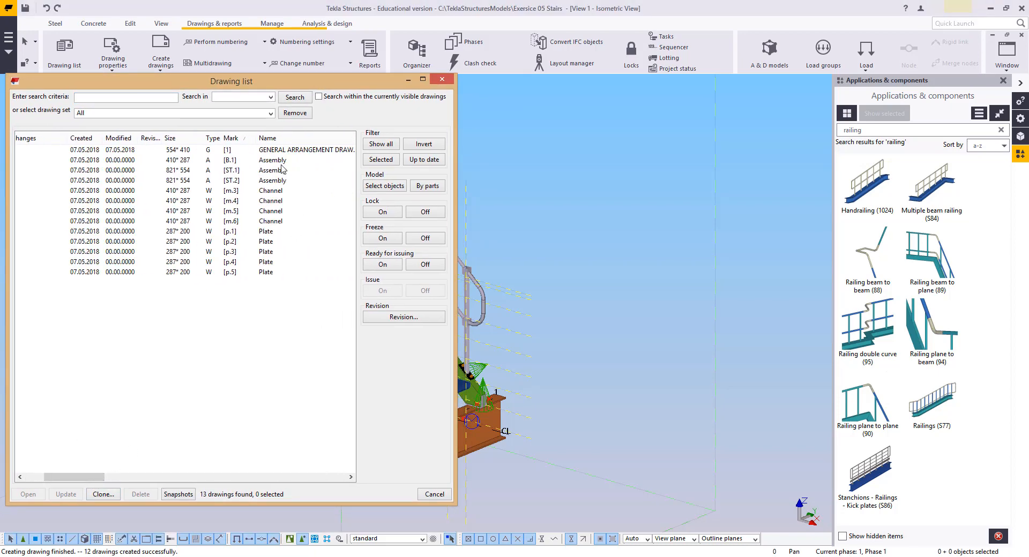
drag(280, 160, 274, 272)
click(528, 262)
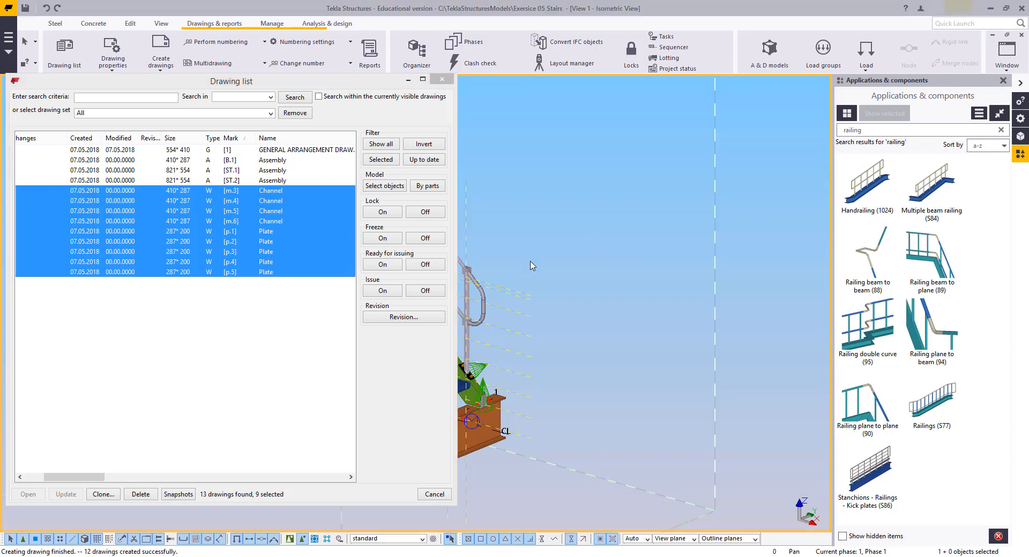
Step: Select a middle tread of the stair in the model and try to create an assembly drawing of it
middle_drag(521, 273, 701, 296)
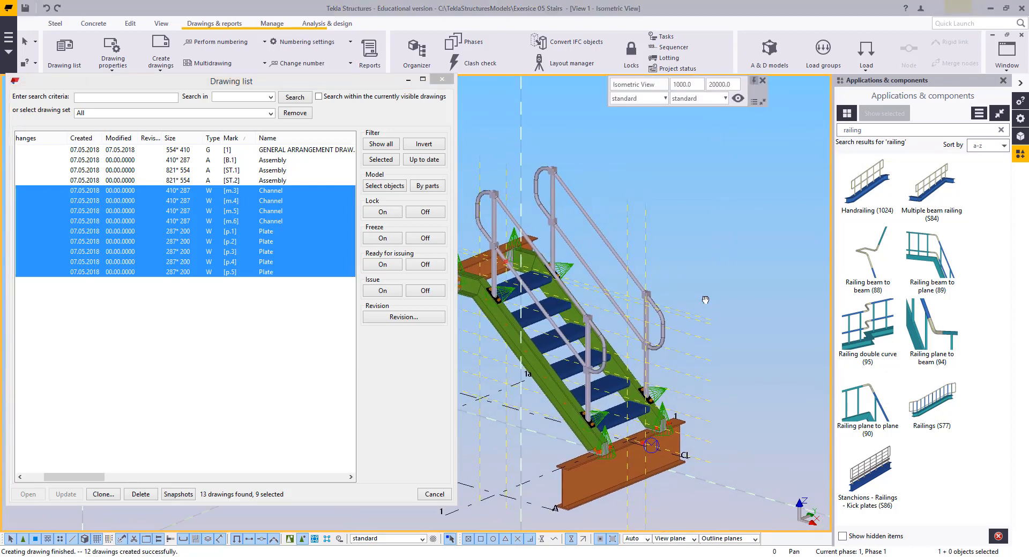
click(544, 339)
scroll(560, 319, up, 3)
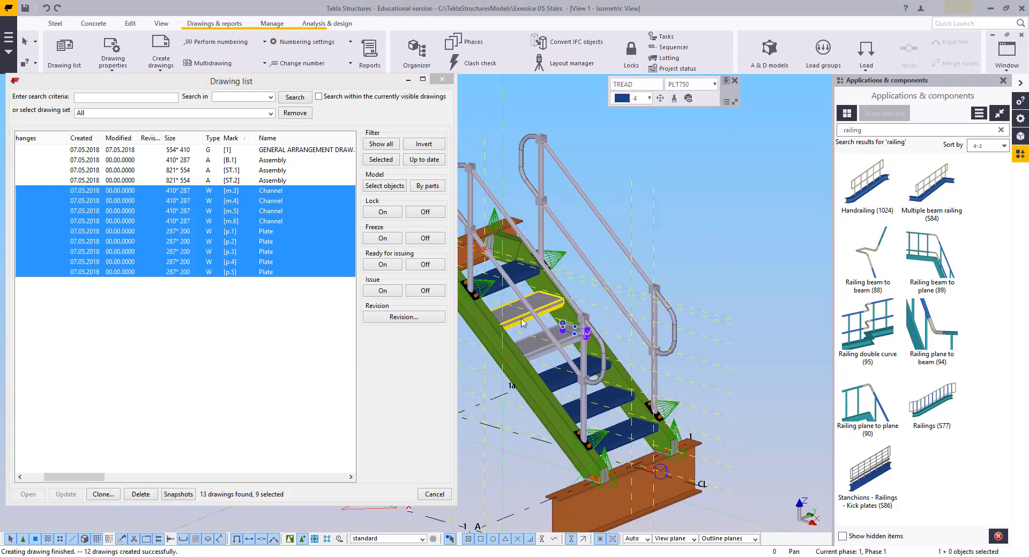
right_click(610, 276)
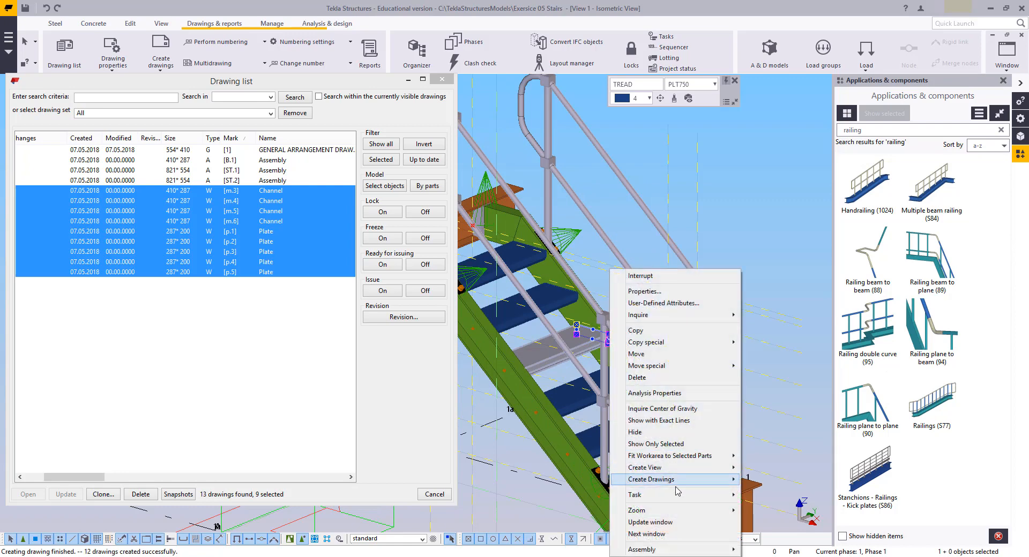
mouse_move(697, 484)
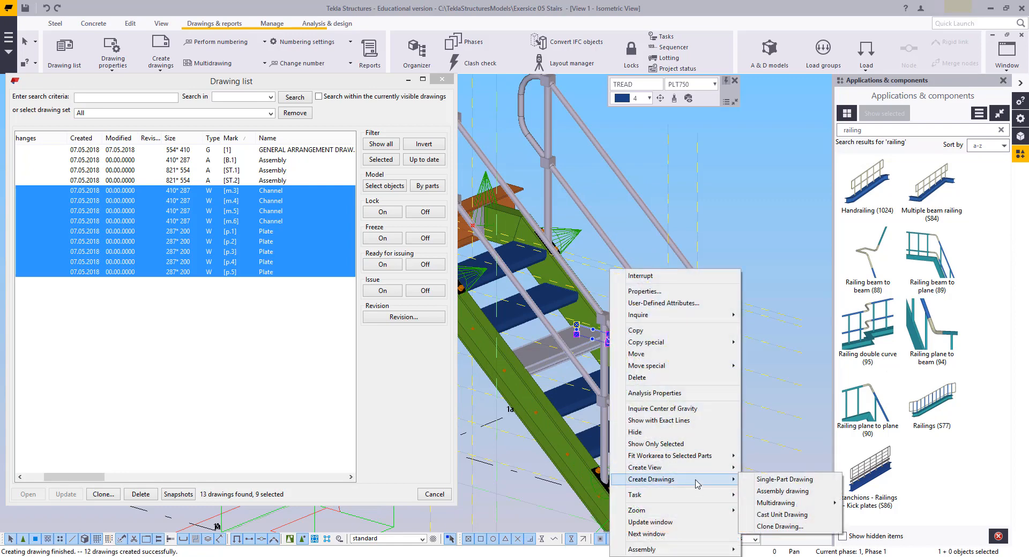
click(772, 489)
Step: Create a single-part drawing of the selected tread, and select assembly drawing B.1 in the drawing list
right_click(687, 309)
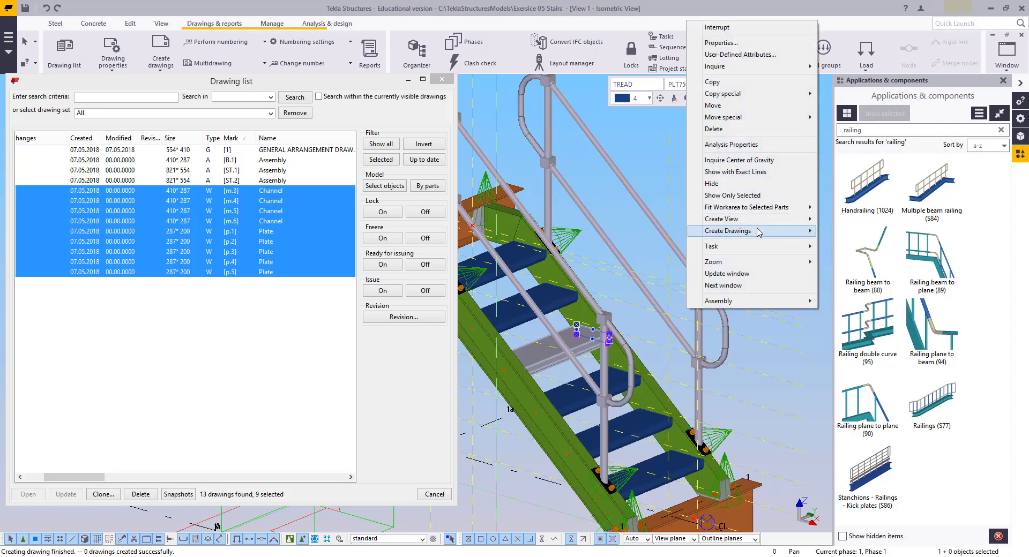
mouse_move(772, 232)
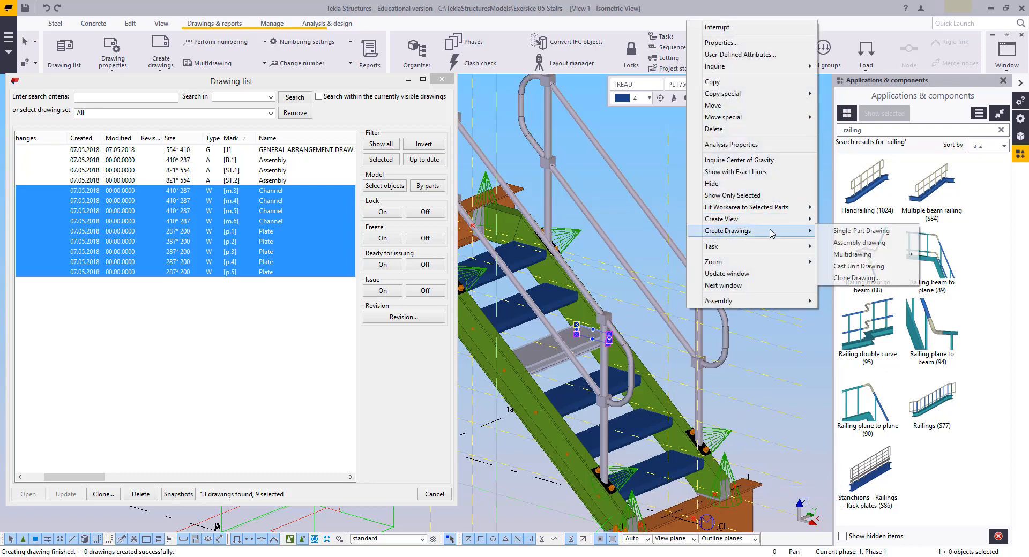
click(859, 243)
click(210, 193)
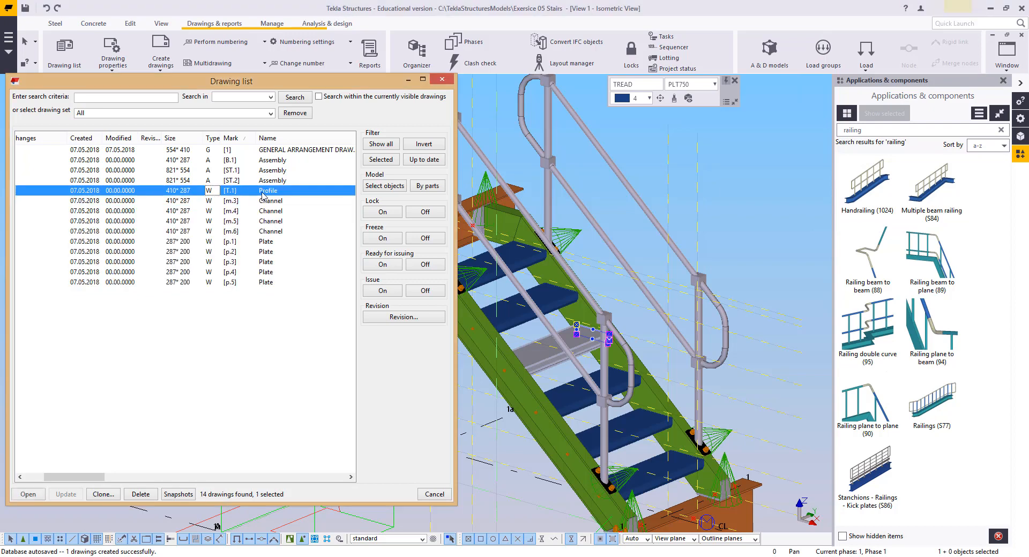
right_click(251, 160)
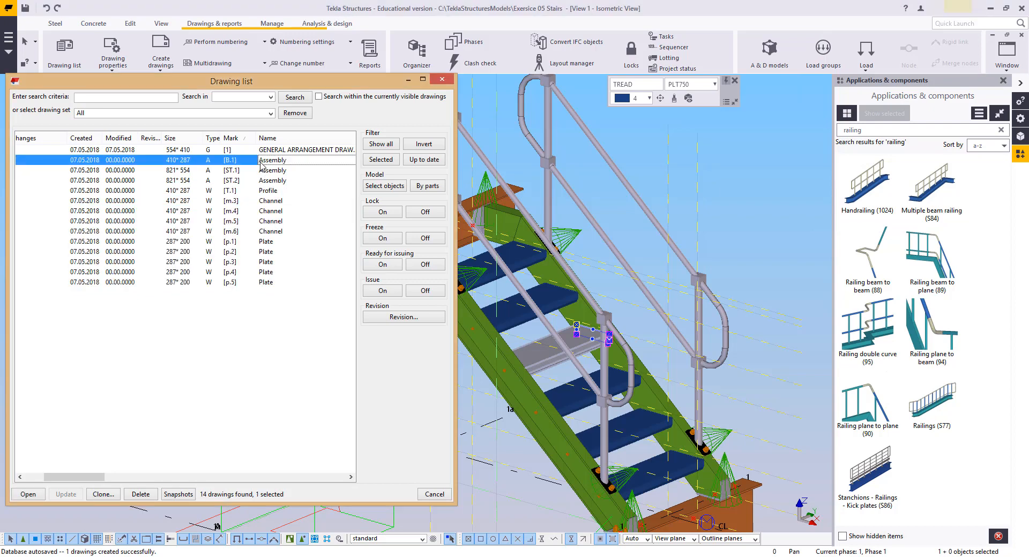
Step: Open the assembly drawing properties of B.1 and load the tsAssemblyIntermediate_LA2 settings
click(284, 185)
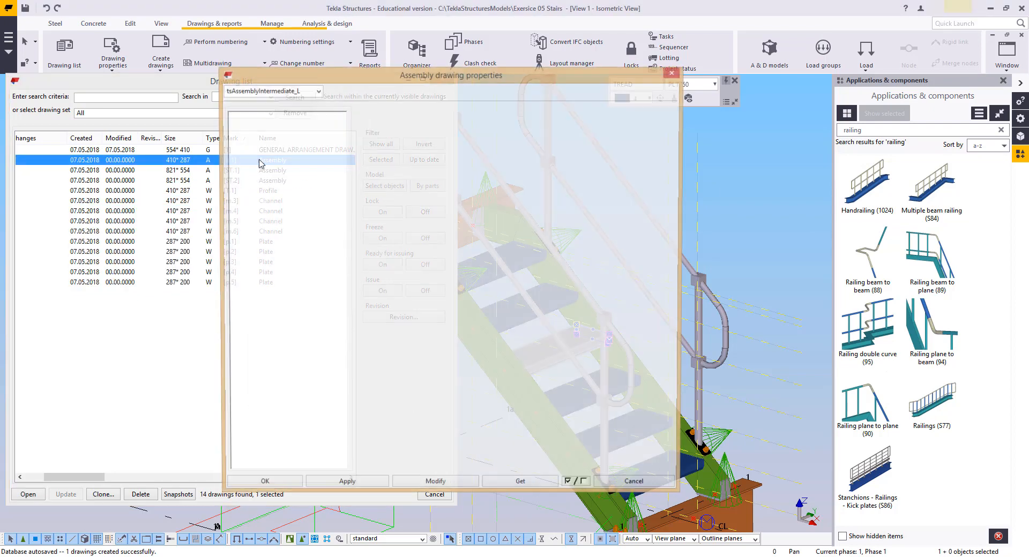
mouse_move(375, 83)
mouse_down()
mouse_move(777, 81)
mouse_move(656, 78)
mouse_up()
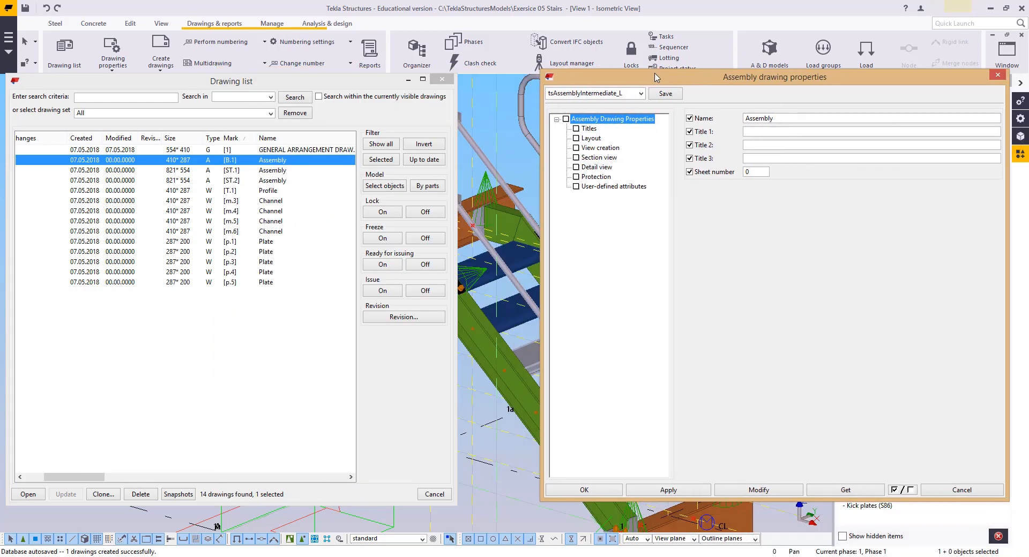
click(642, 94)
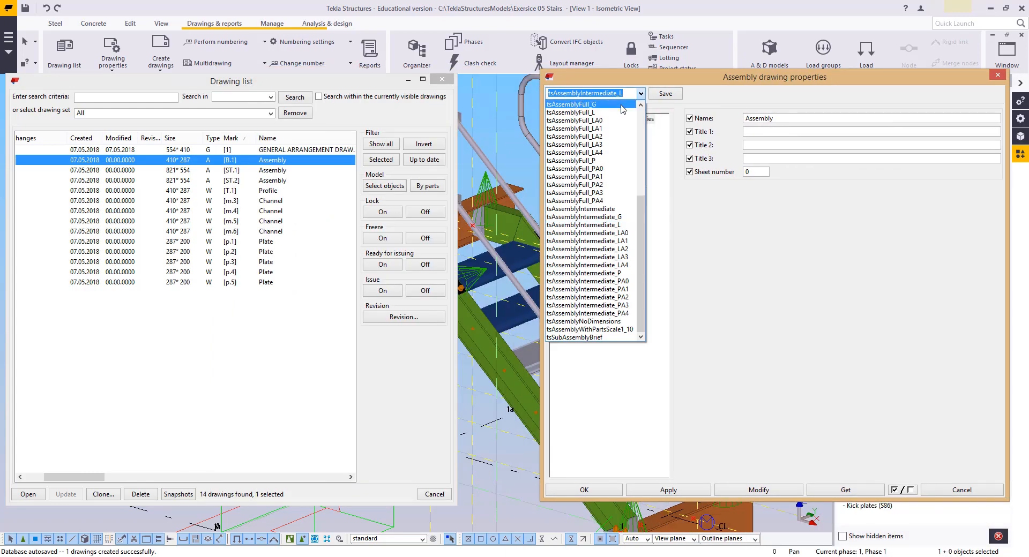
scroll(622, 221, up, 5)
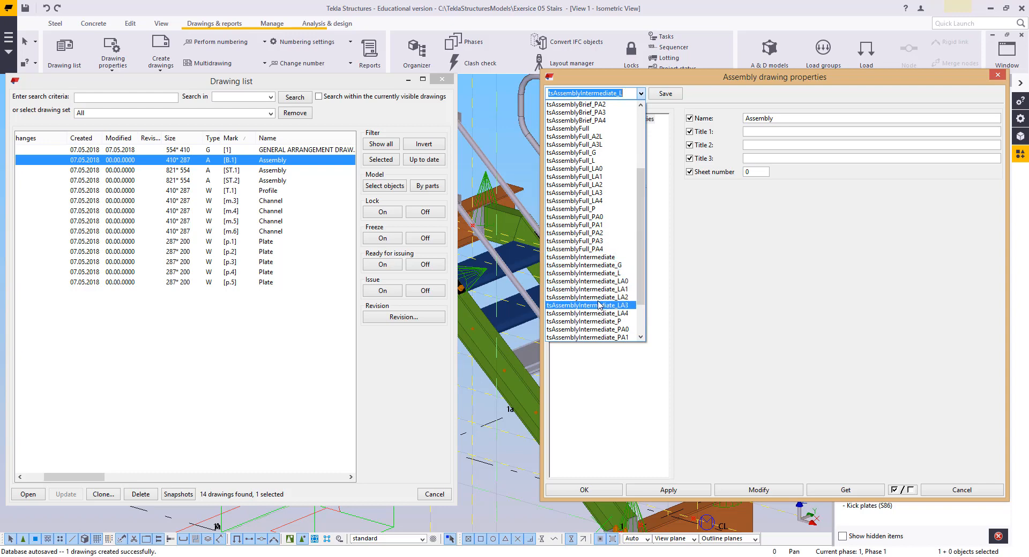
scroll(604, 304, down, 2)
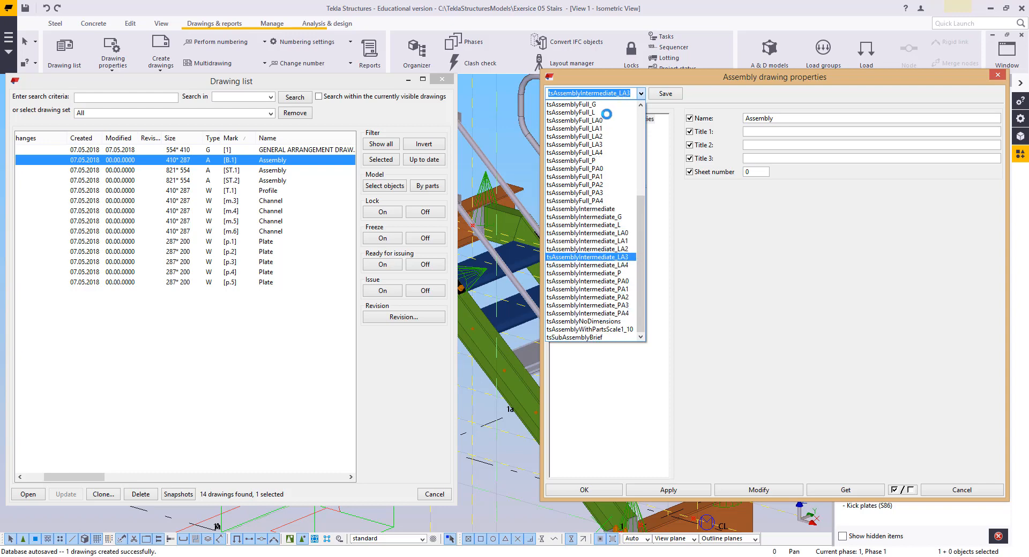
click(641, 94)
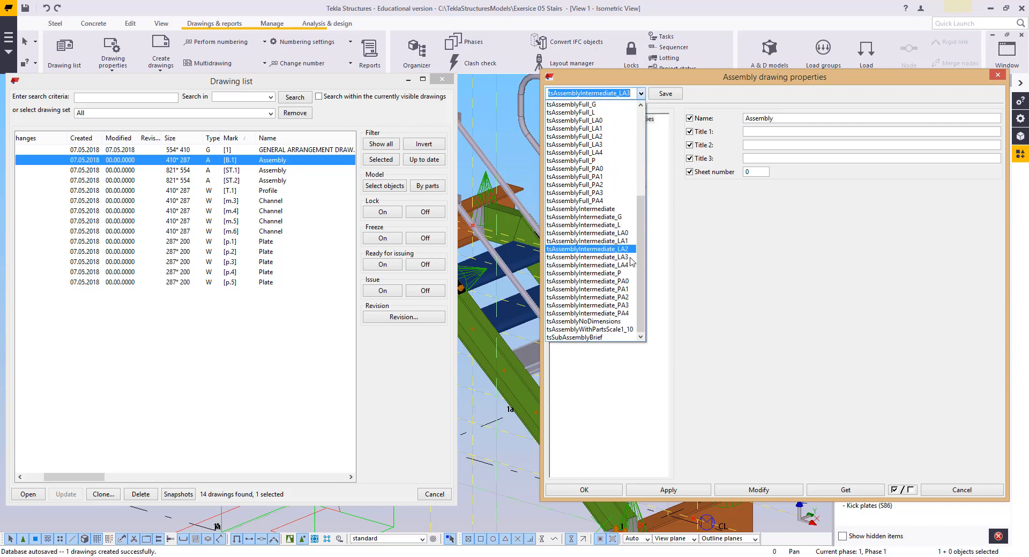
click(610, 250)
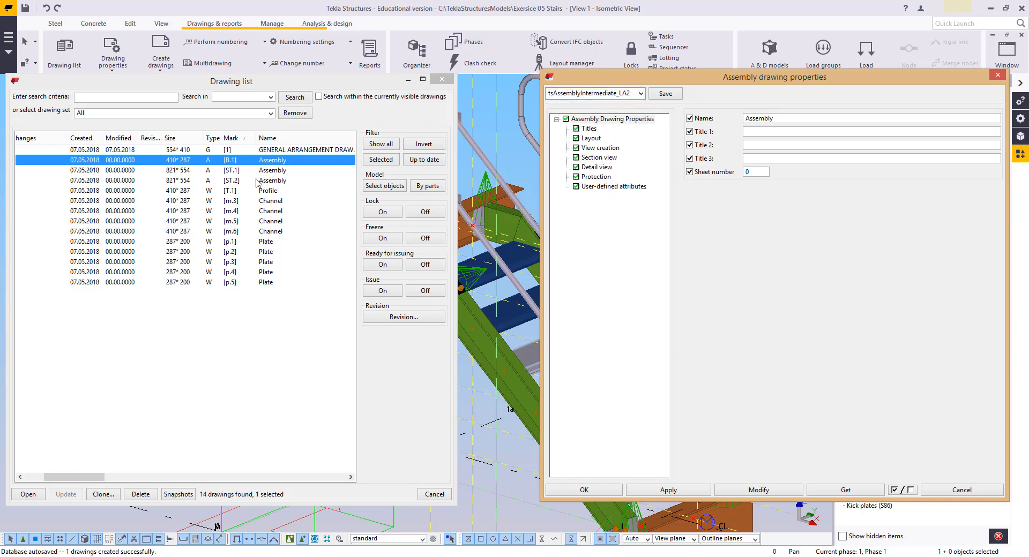
Step: Name assembly drawing B.1 "BEAM" and modify the drawing with the loaded settings
drag(776, 116, 631, 123)
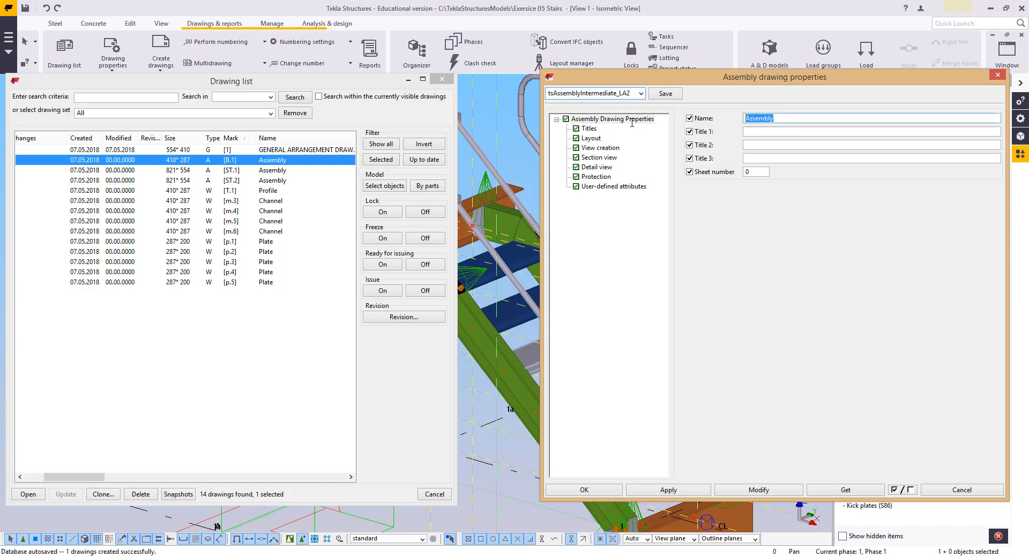
text(BEAM)
click(750, 491)
Step: Name assembly drawings ST.1 and ST.2 "STAIR STRINGER" and modify them with the tsAssemblyIntermediate_LA2 settings
click(283, 170)
shift+click(274, 180)
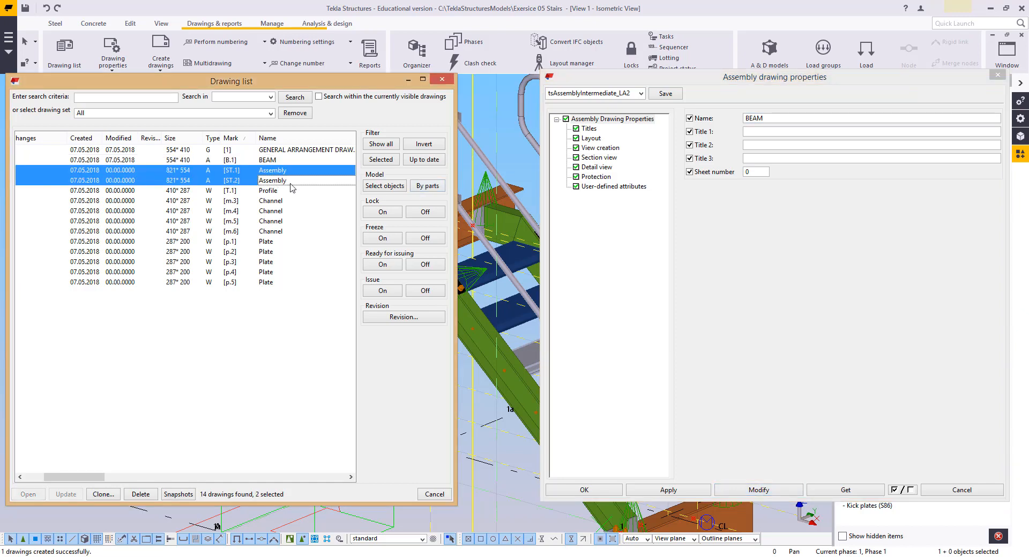
click(718, 119)
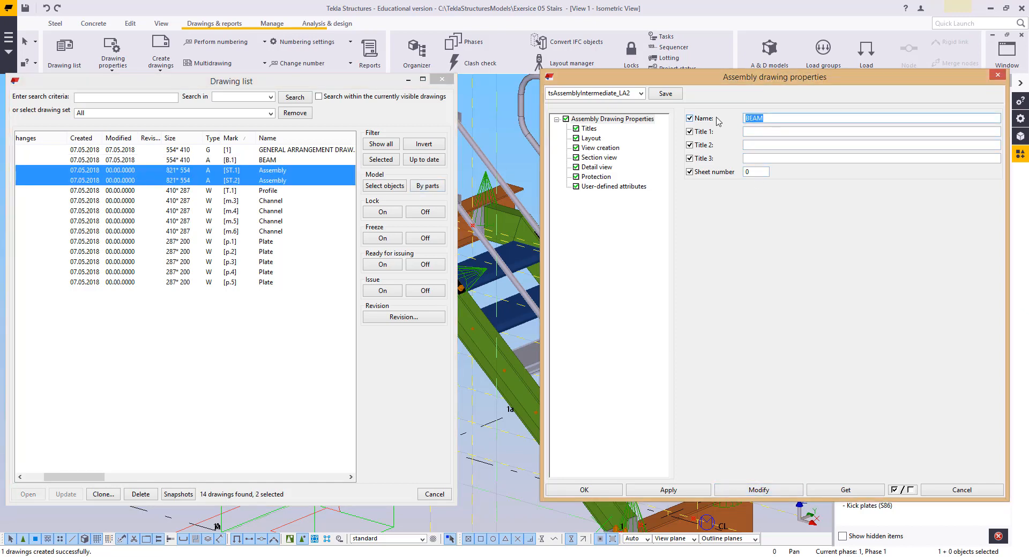
text(STAIR STRINGER)
click(676, 494)
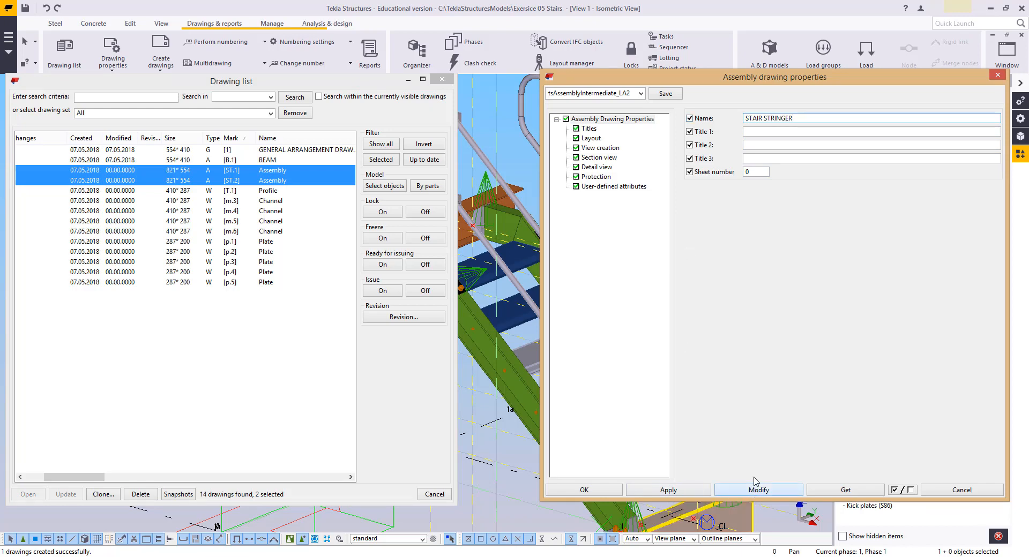
click(757, 488)
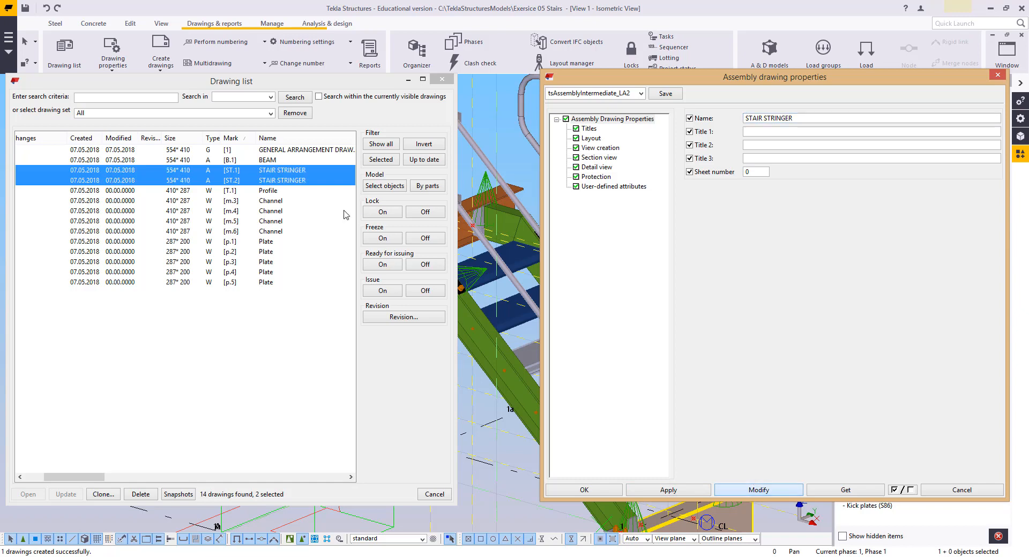
click(271, 191)
click(732, 118)
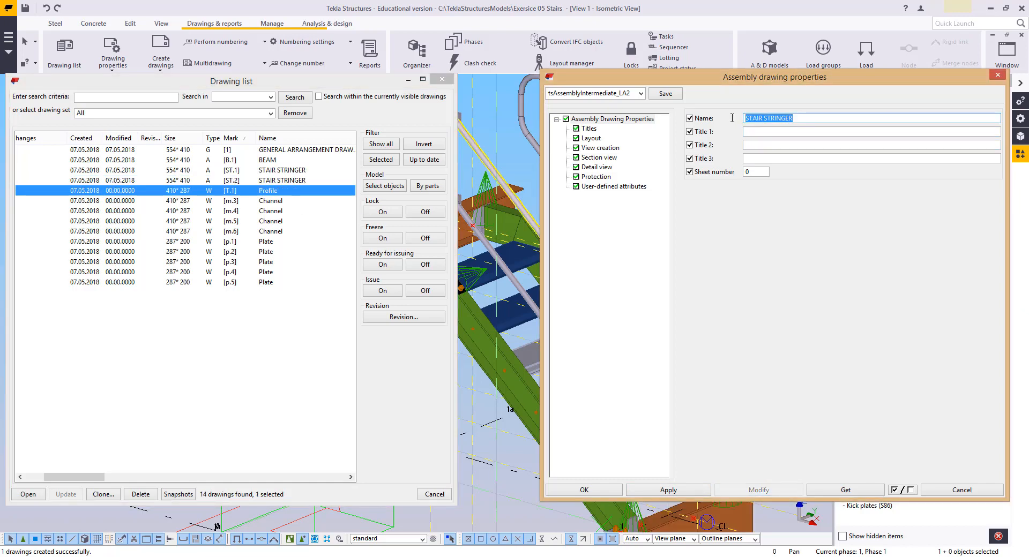
text(T)
Step: Open the single-part drawing properties of T.1 and load the tsProfile_LA2 settings
right_click(267, 191)
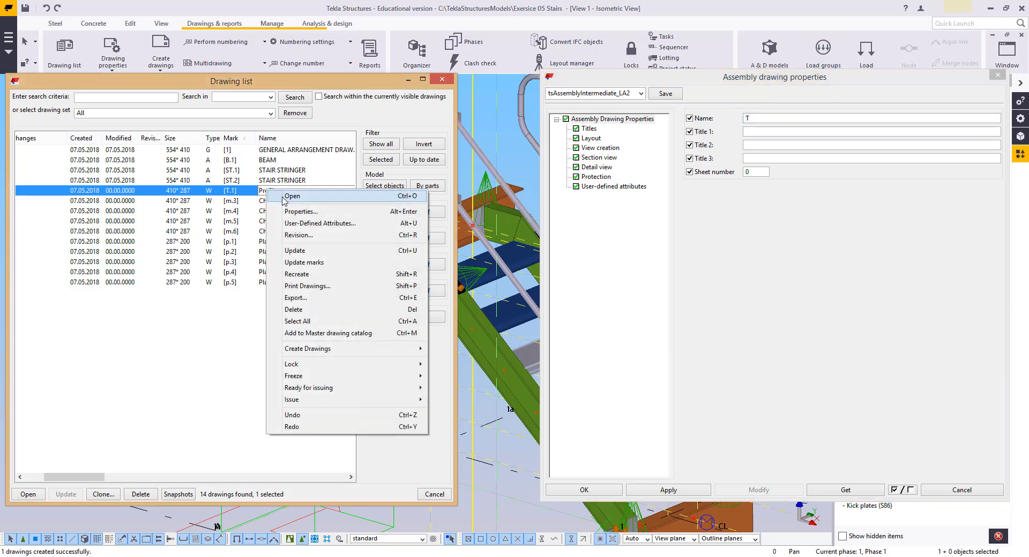
click(298, 211)
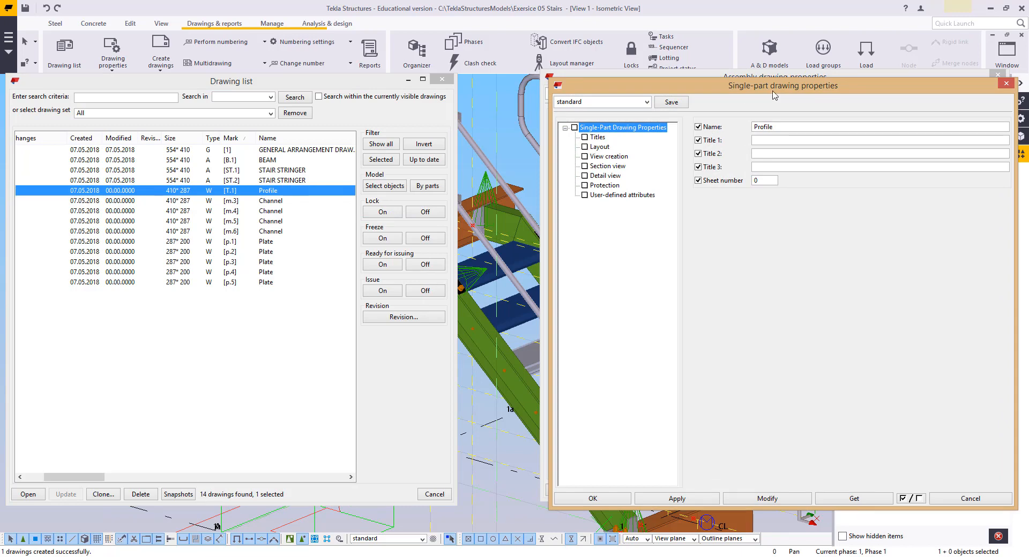
click(638, 104)
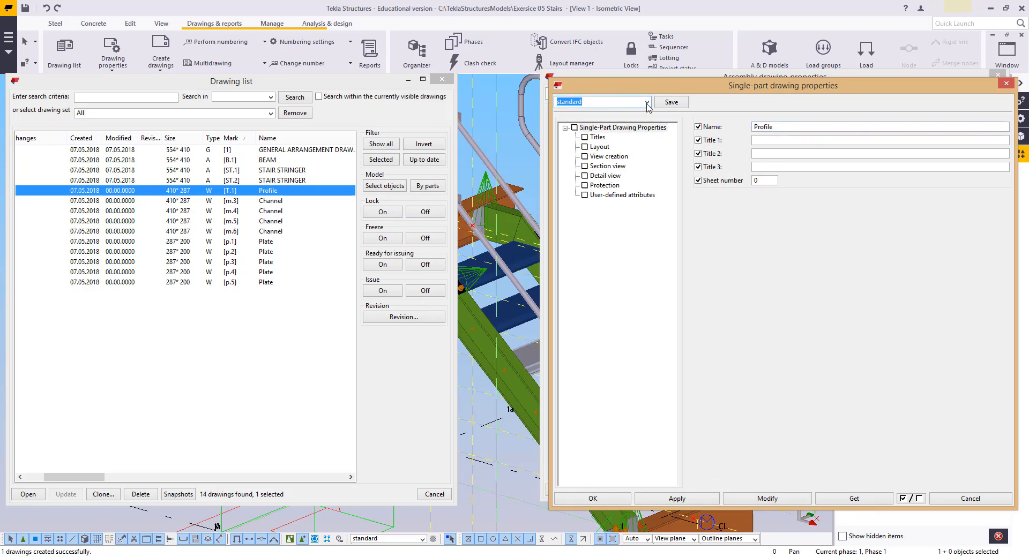
click(647, 103)
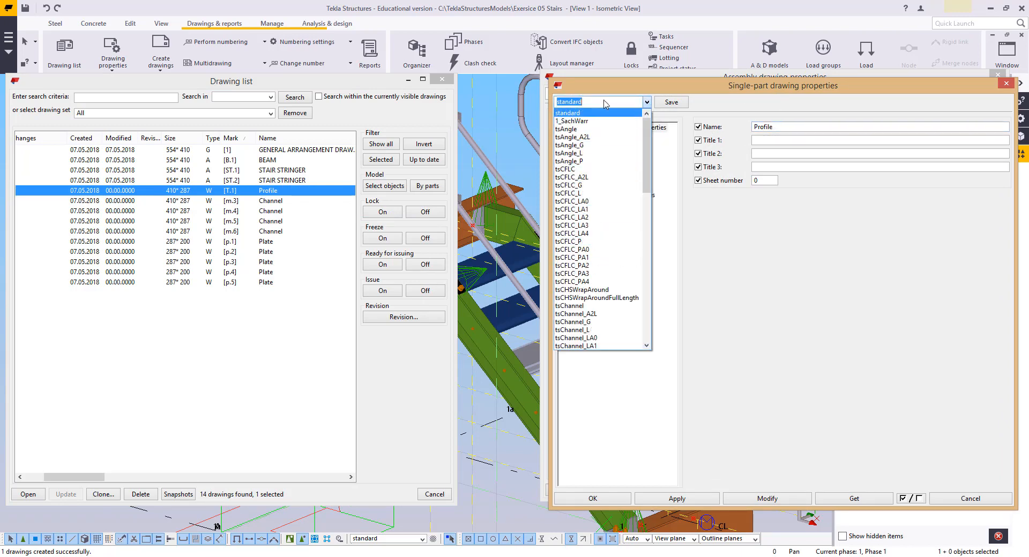
scroll(572, 293, down, 3)
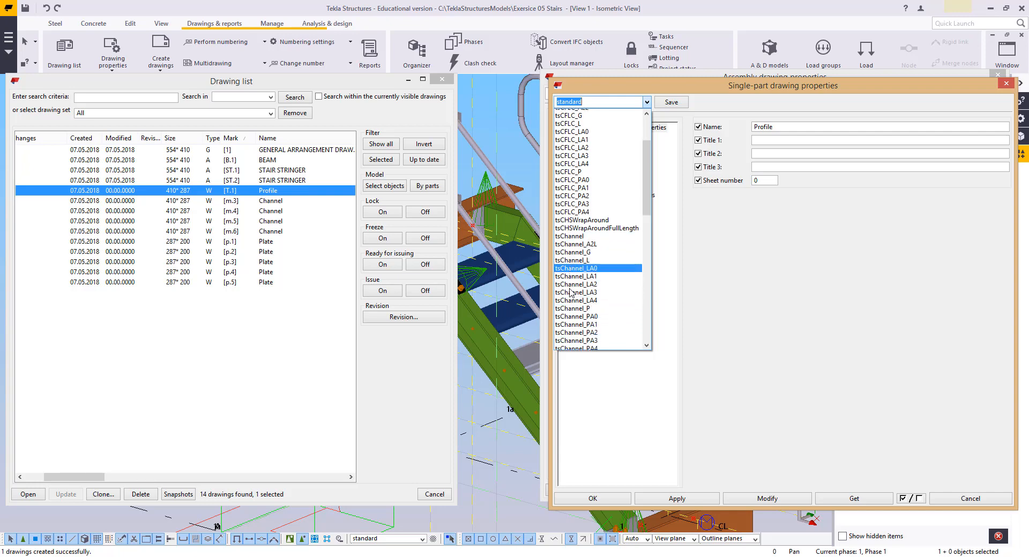
scroll(571, 293, down, 12)
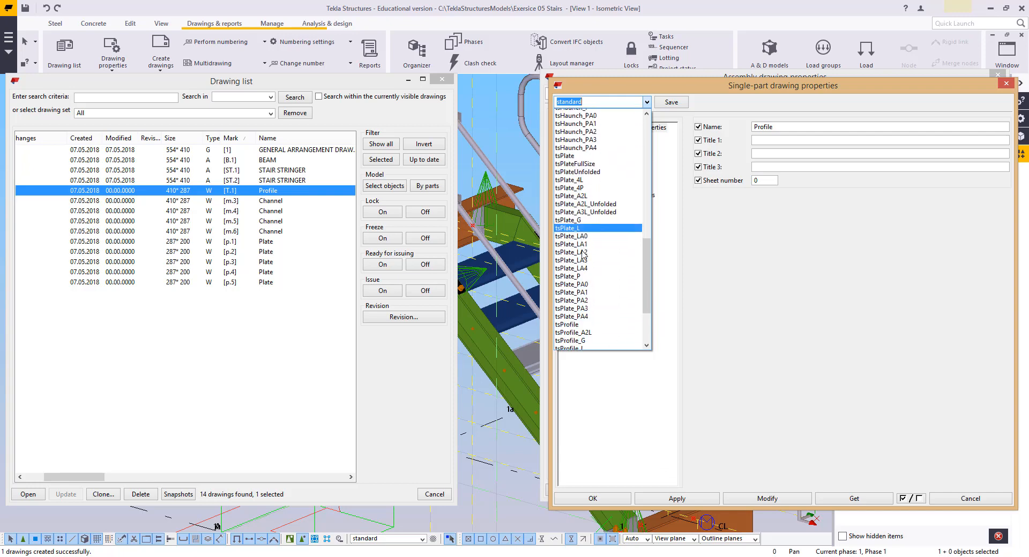
scroll(582, 255, down, 4)
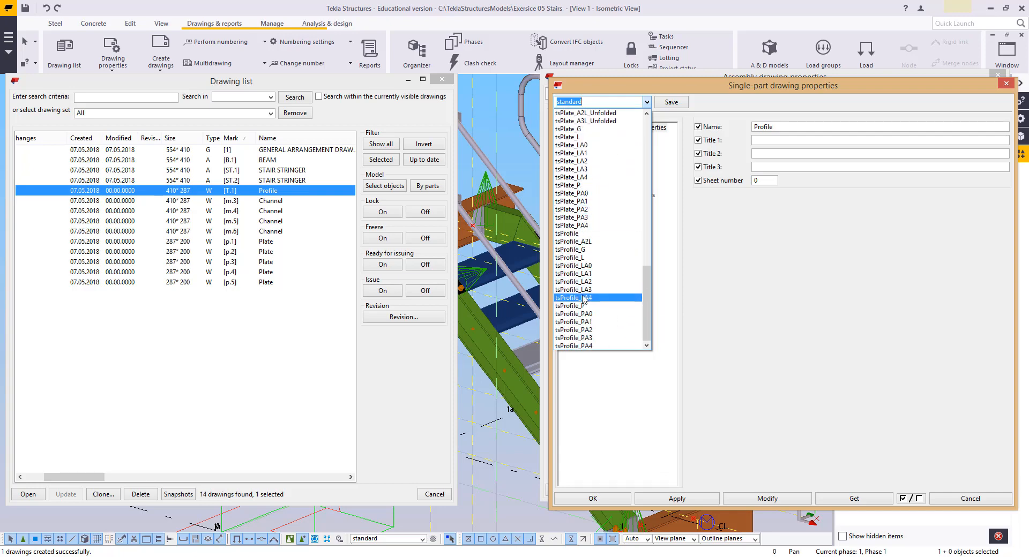
click(587, 282)
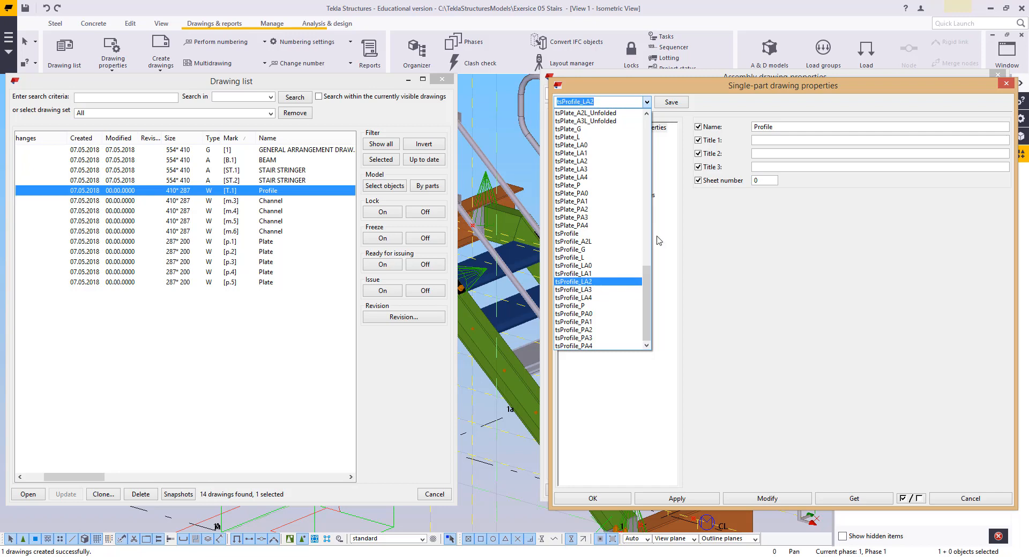
Step: Name single-part drawing T.1 "TEAD", modify the drawing, and close the open drawing properties dialogs
double_click(782, 127)
key(Delete)
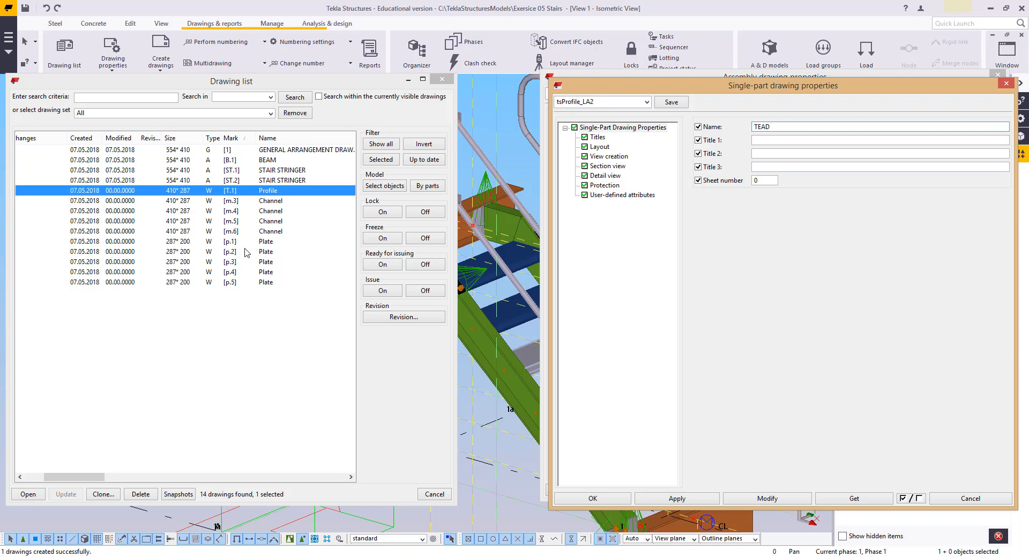
click(761, 499)
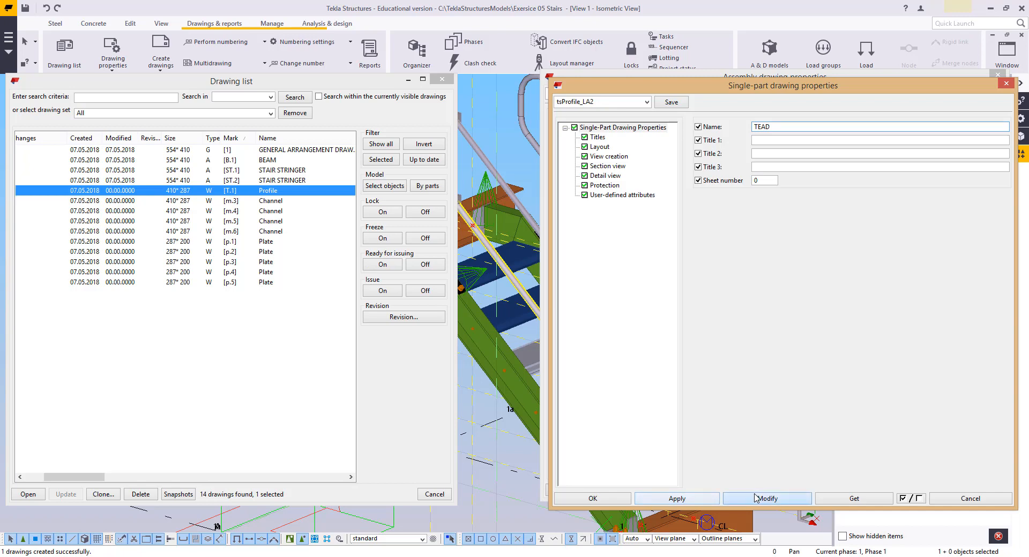
click(593, 499)
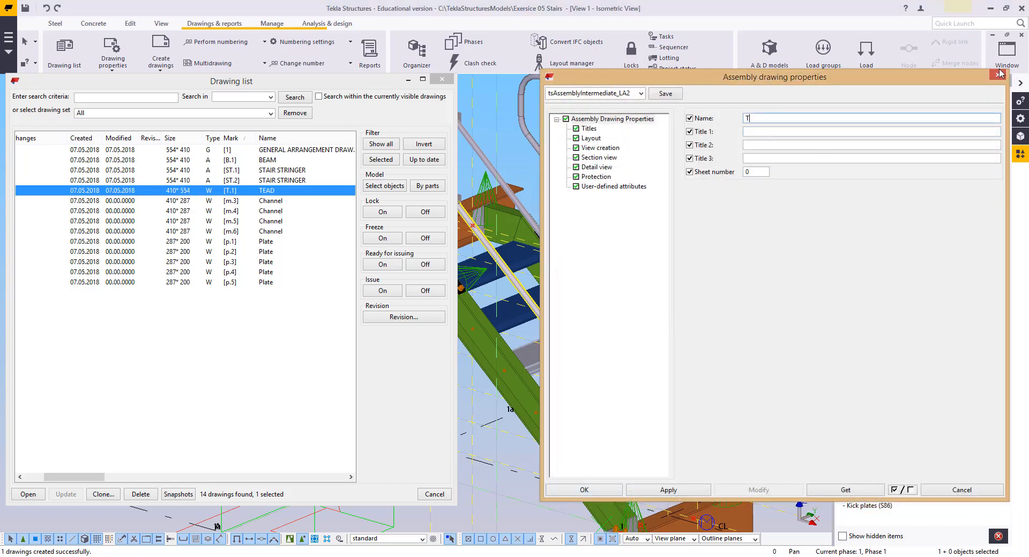
click(997, 75)
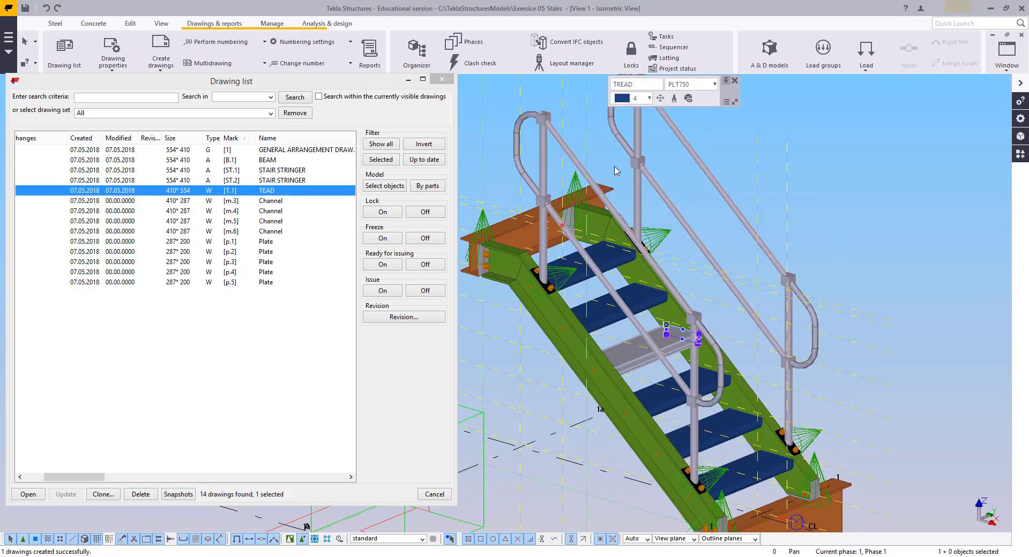
Step: Open assembly drawing B.1 and set the beam's part face fill type to None in its part properties
double_click(274, 160)
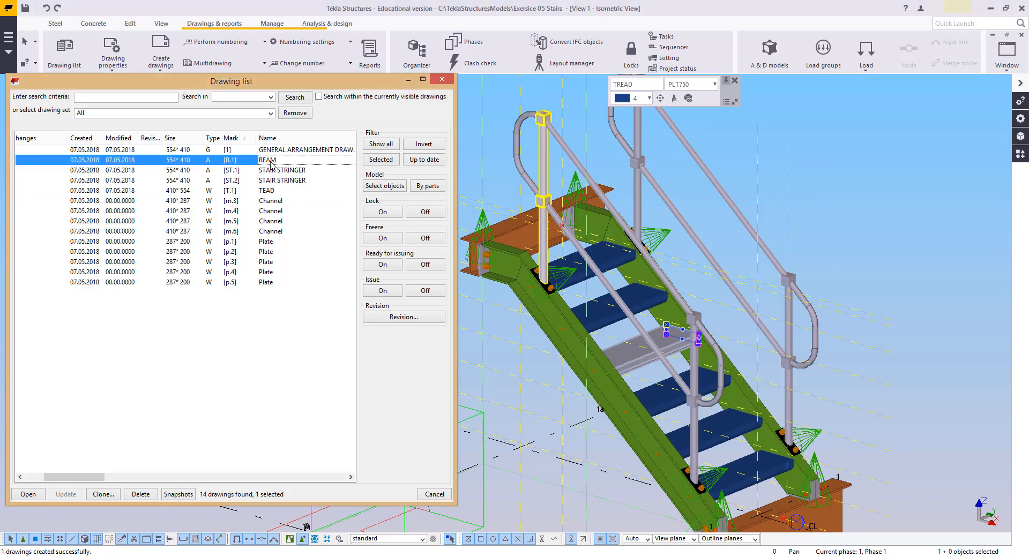
click(408, 79)
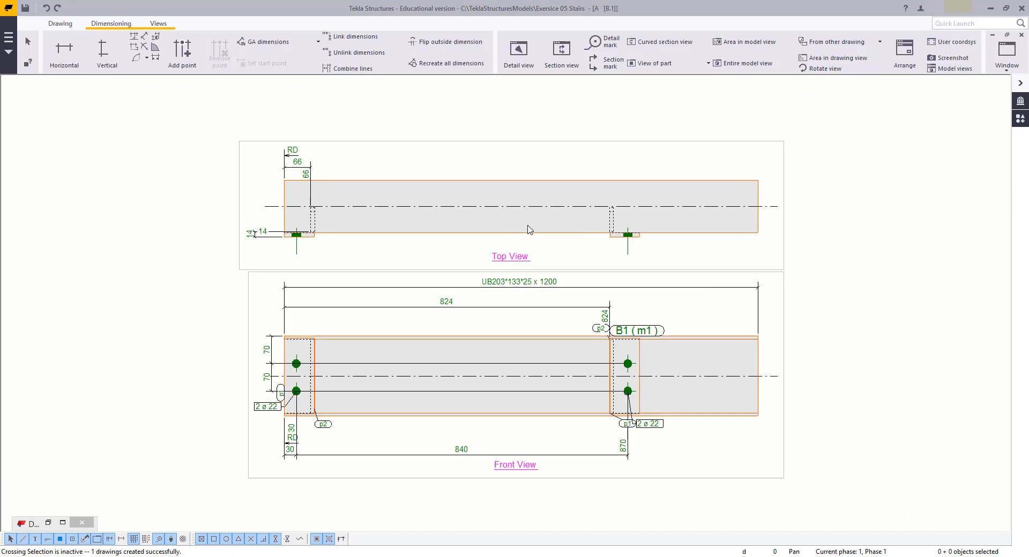
double_click(529, 235)
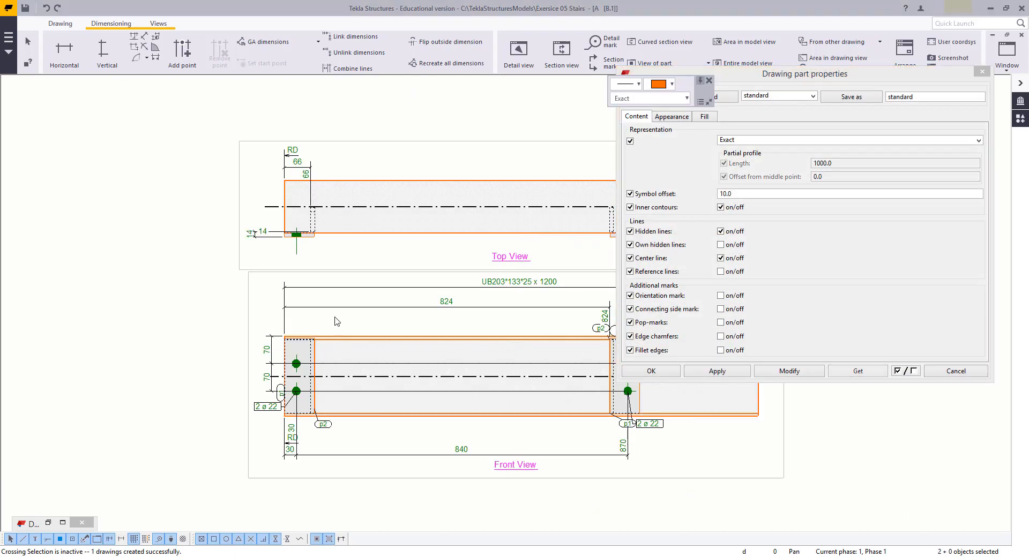
click(704, 117)
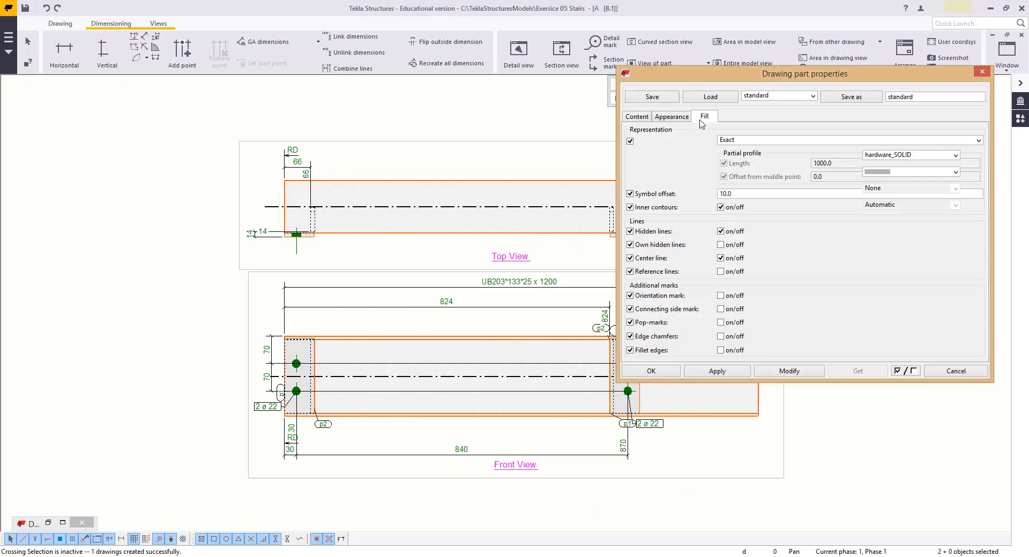
click(716, 155)
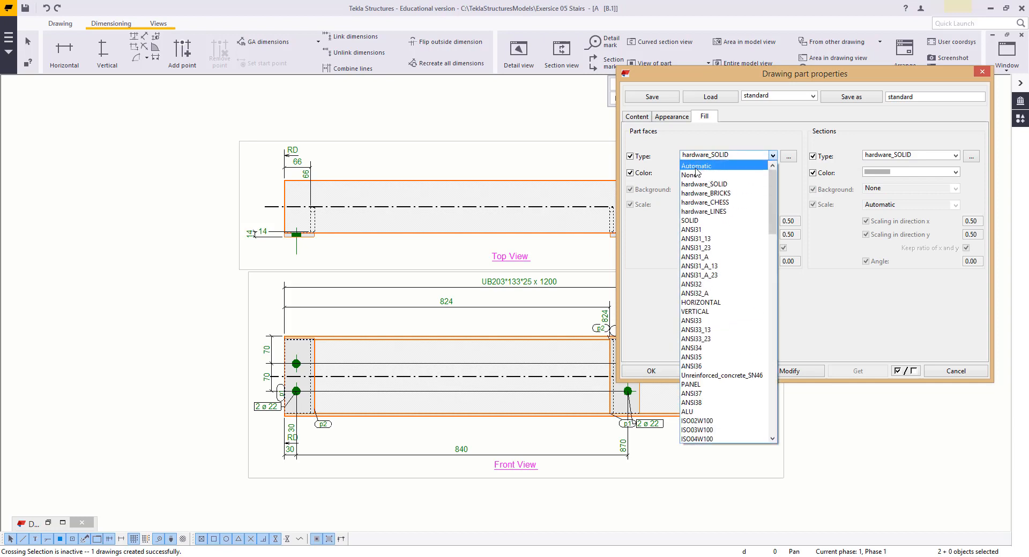
click(702, 175)
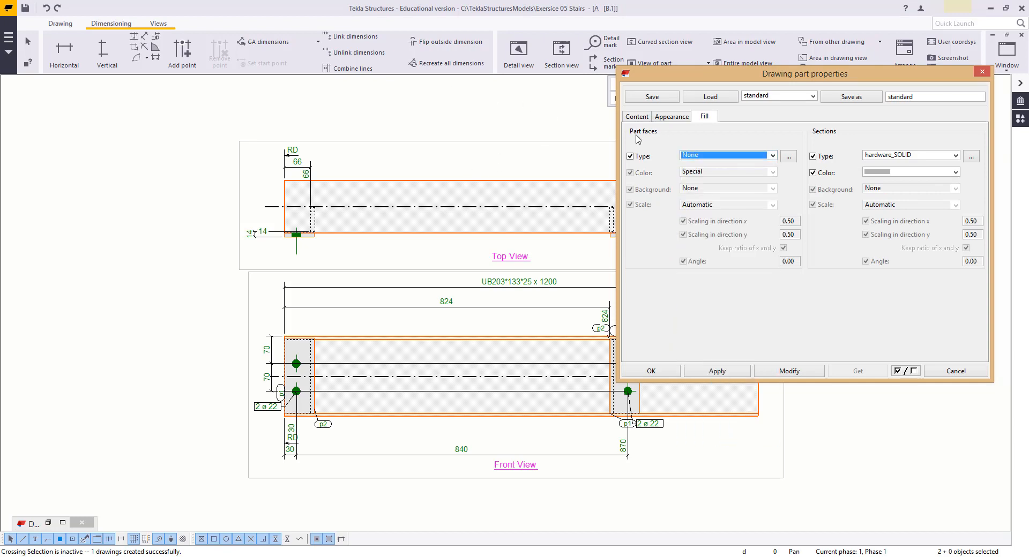
Step: Set the beam's visible lines to the dotted line type and apply the part property changes to the drawing
click(663, 119)
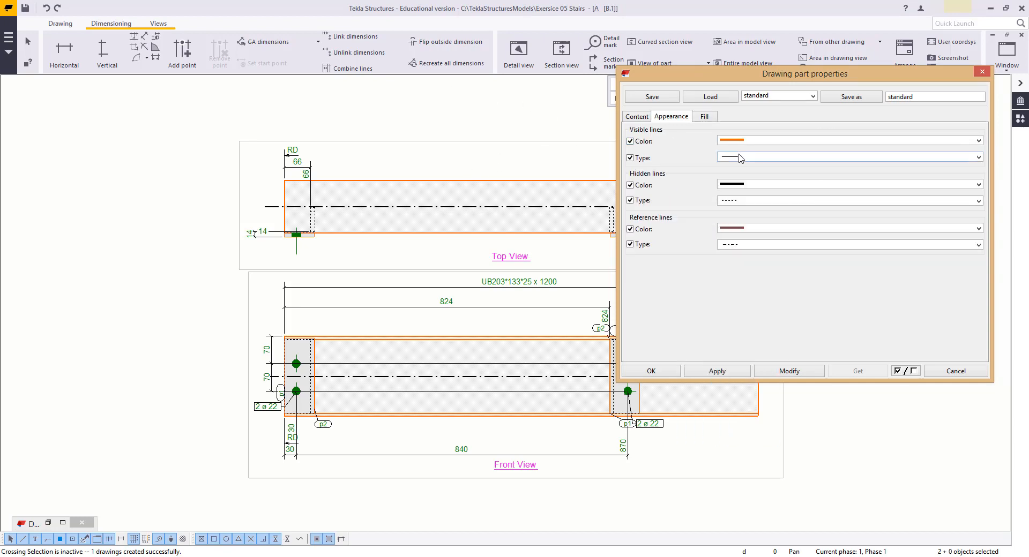
click(740, 157)
click(750, 213)
click(783, 371)
click(667, 375)
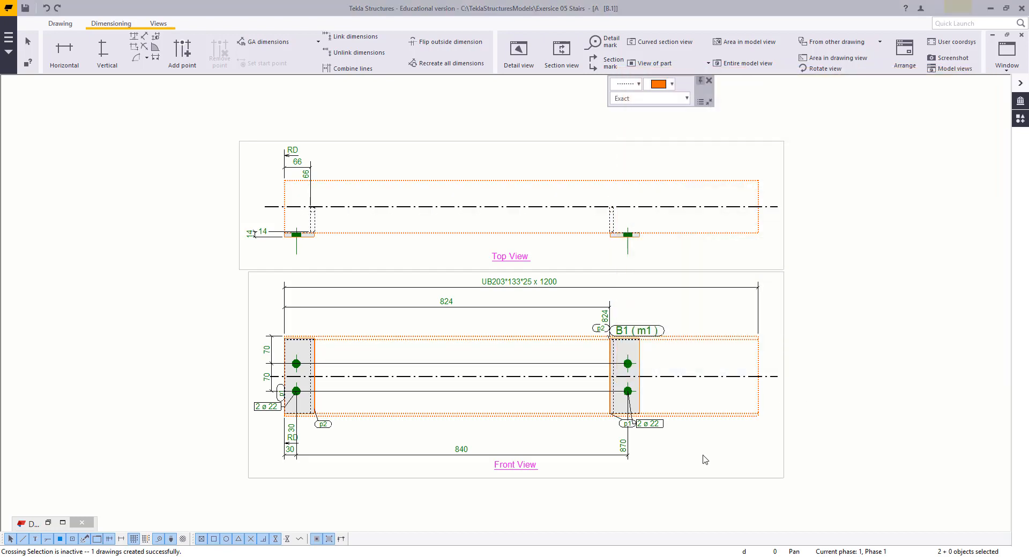
click(704, 460)
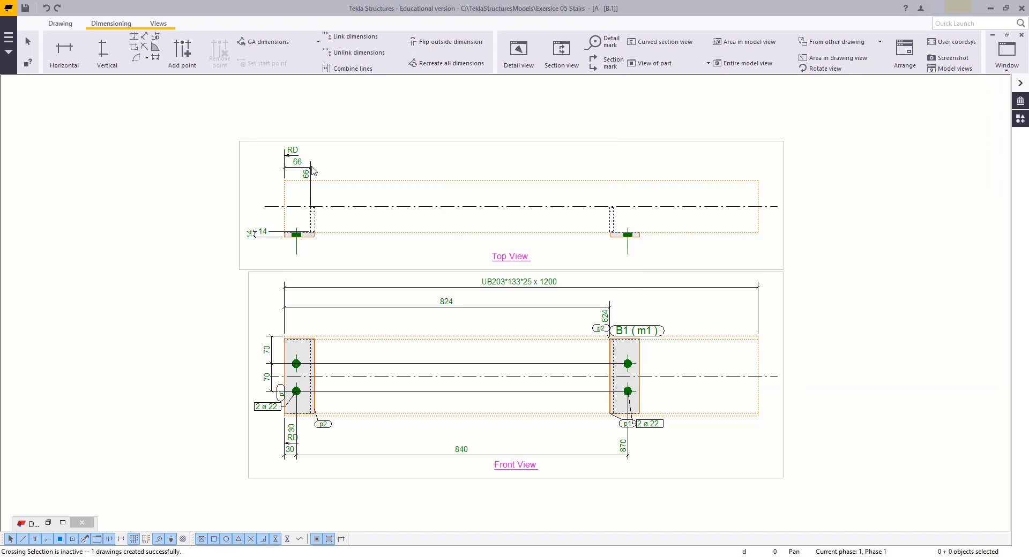
Step: Delete the horizontal 66 mm dimension above the beam in the top view
click(312, 170)
key(Delete)
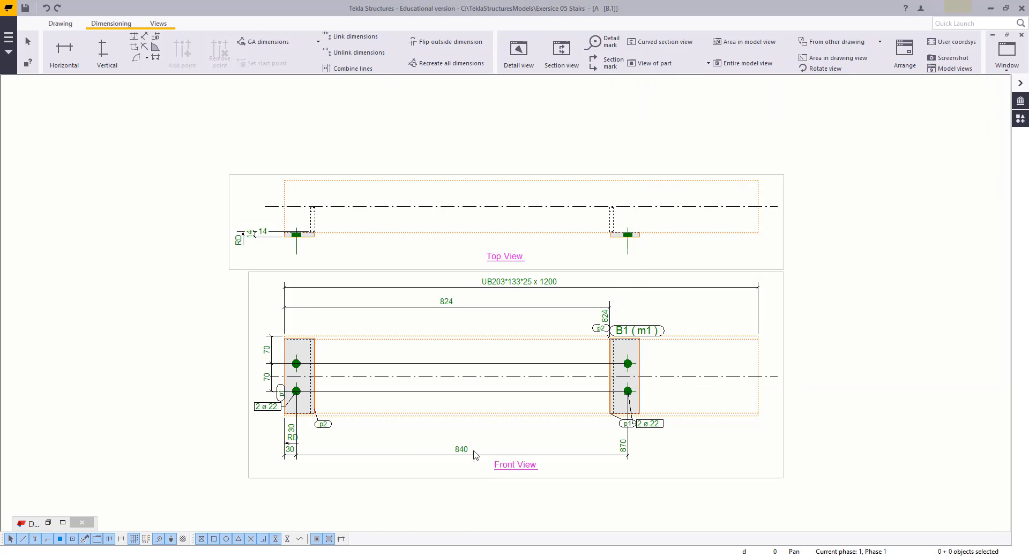
Step: Delete the Front View's bottom bolt-spacing dimension, the 824 plate dimension and the overall beam-length dimension
click(474, 455)
key(Delete)
click(458, 305)
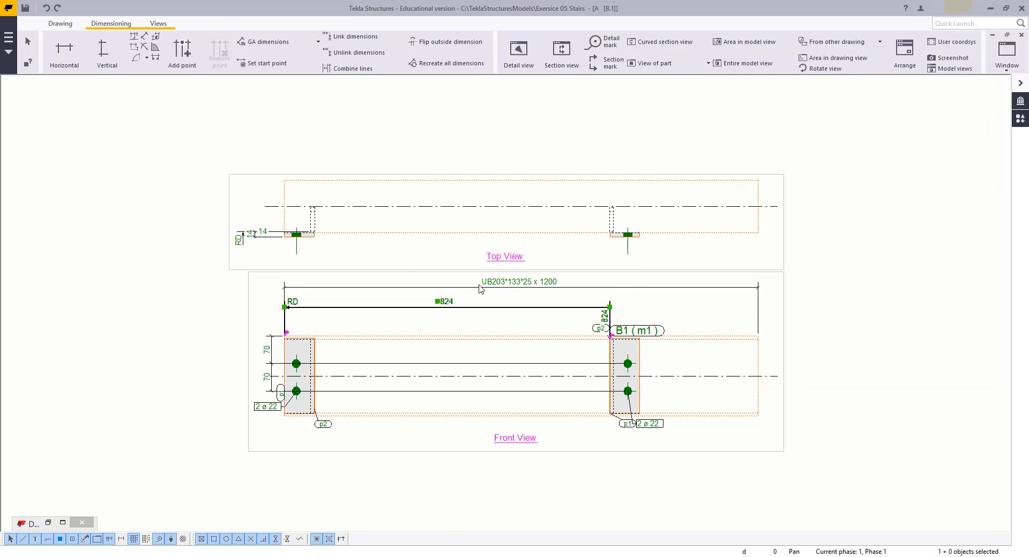
key(Delete)
click(494, 287)
key(Delete)
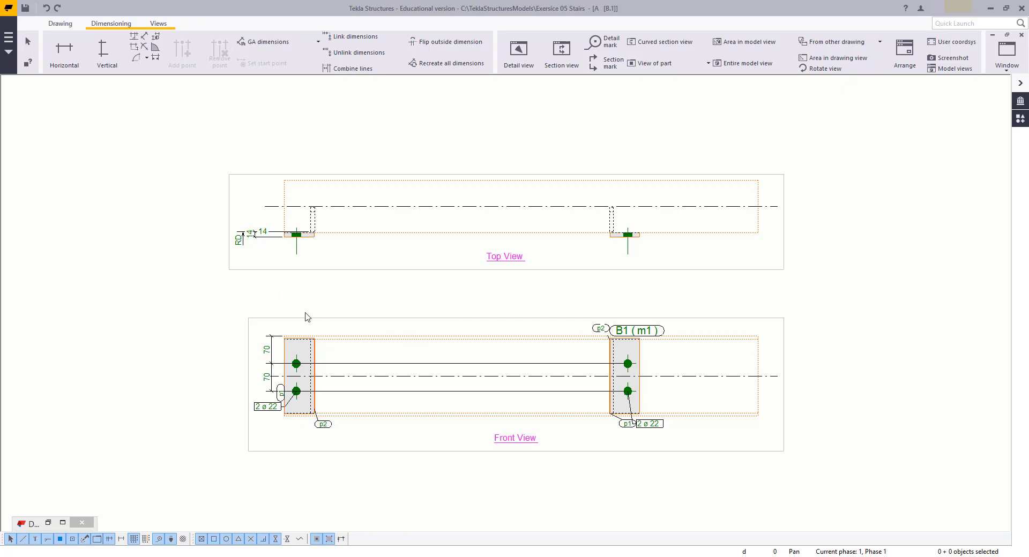
Step: Delete the B1 (m1) mark from the Front View and move the right plate's p1 mark slightly lower
click(656, 331)
key(Delete)
drag(617, 423, 612, 433)
click(476, 310)
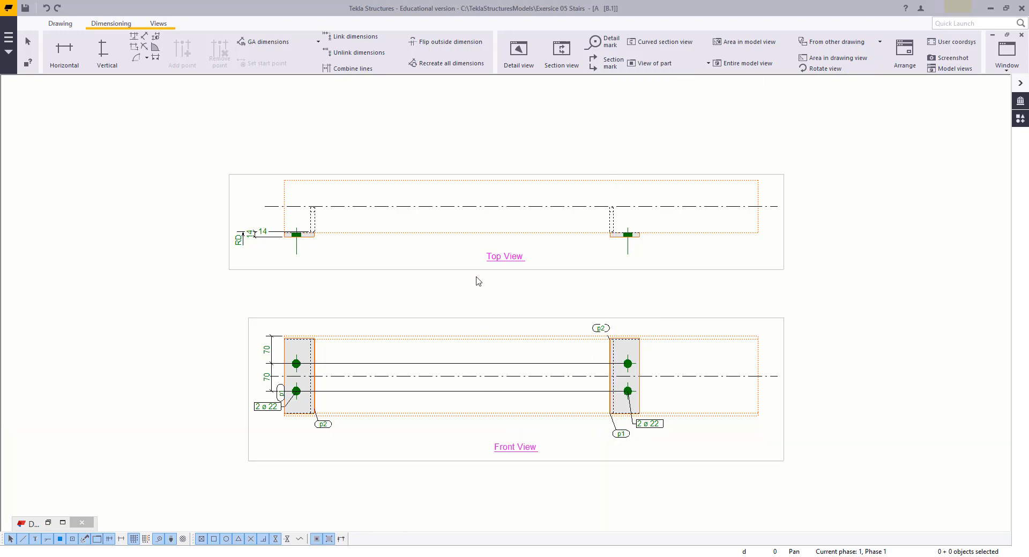
Step: Add a horizontal dimension below the beam in the Top View between the inner edges of the two bolted plates
click(65, 51)
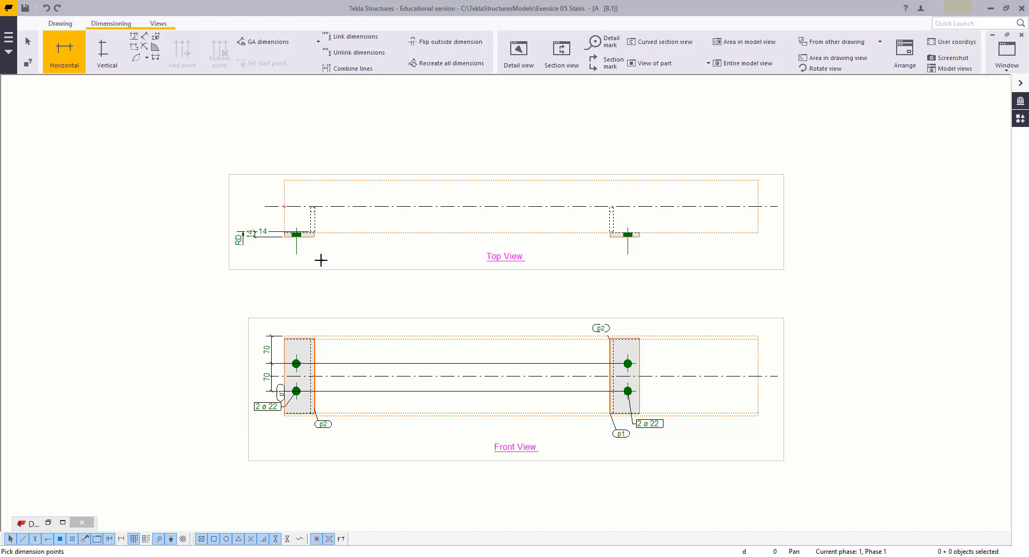
click(314, 236)
click(610, 237)
middle_click(585, 294)
click(585, 295)
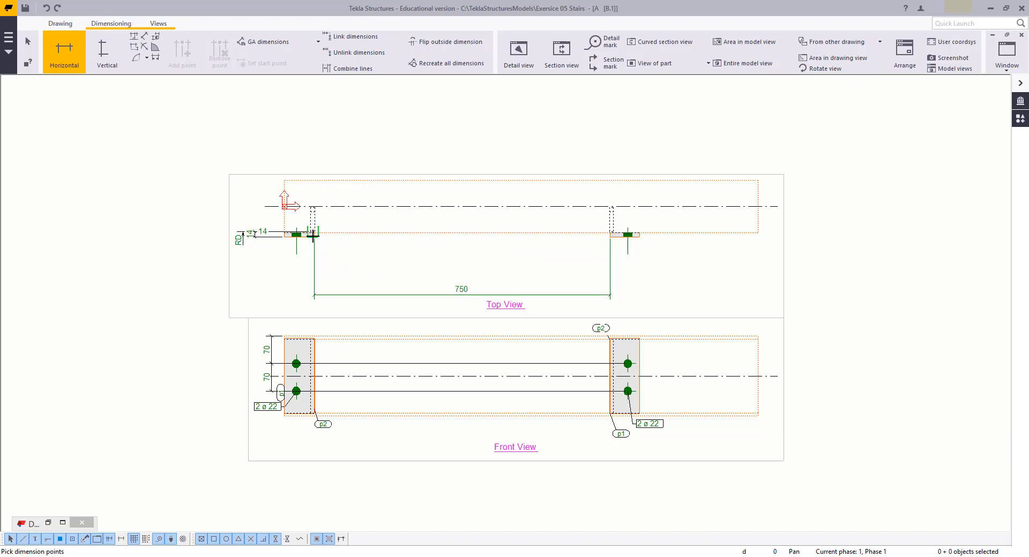
Step: Add a horizontal dimension in the Top View from the left plate's inner edge to the left bolt
click(315, 237)
click(297, 254)
middle_click(359, 284)
right_click(361, 262)
click(423, 269)
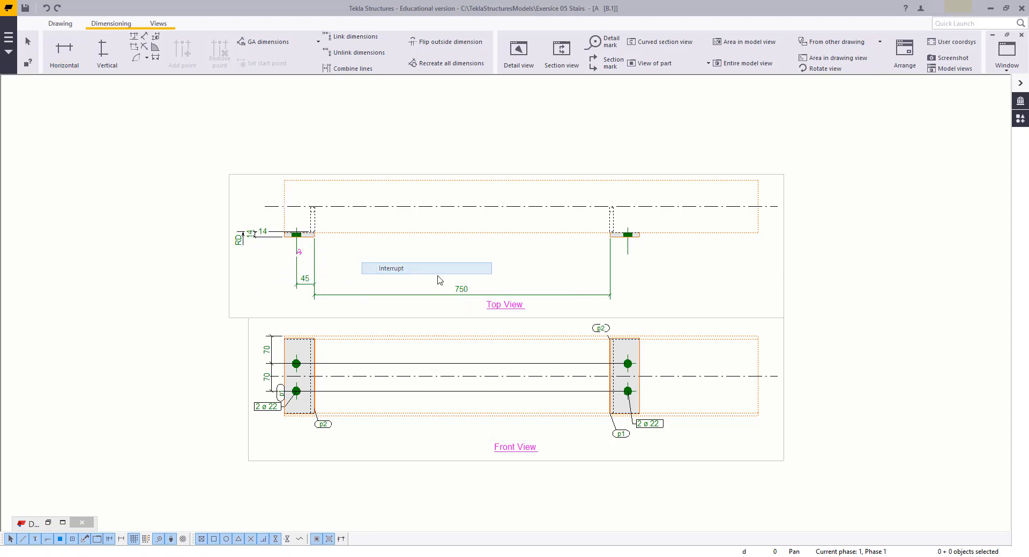
Step: Combine the left bolt dimension and the plate spacing dimension in the Top View into one dimension line
drag(349, 264, 265, 292)
right_click(265, 287)
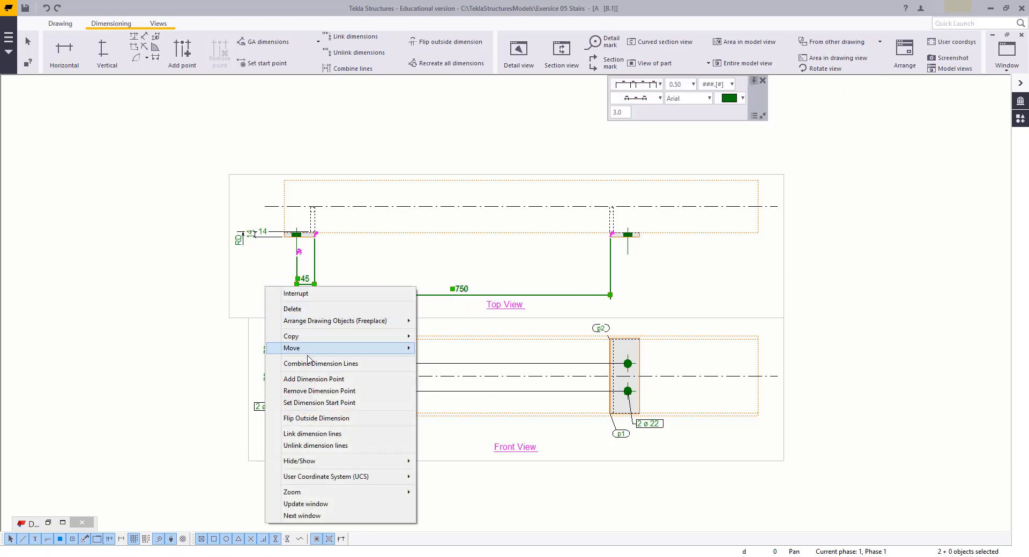
click(306, 364)
Step: Add the right bolt as a dimension point on the combined Top View dimension line
right_click(372, 248)
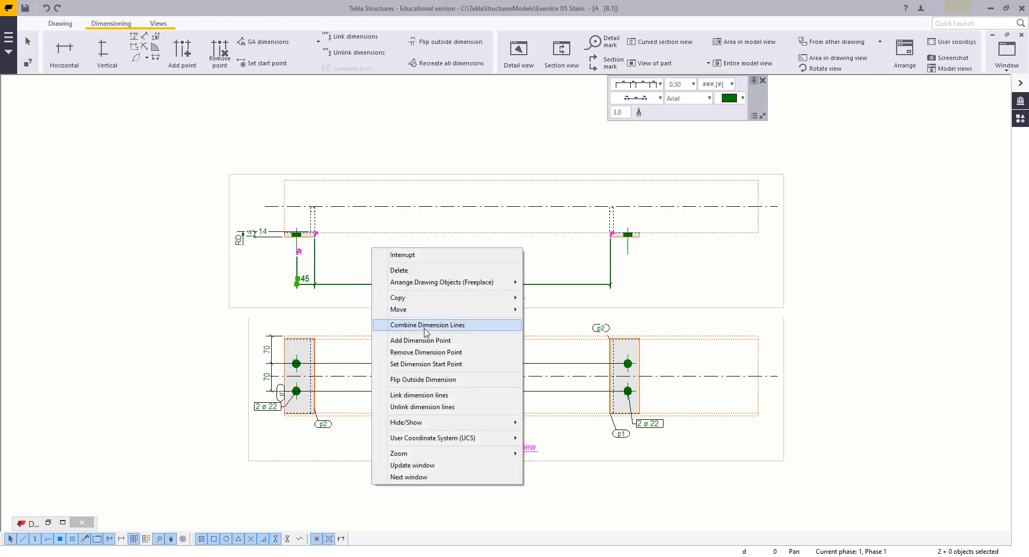
click(402, 341)
click(628, 256)
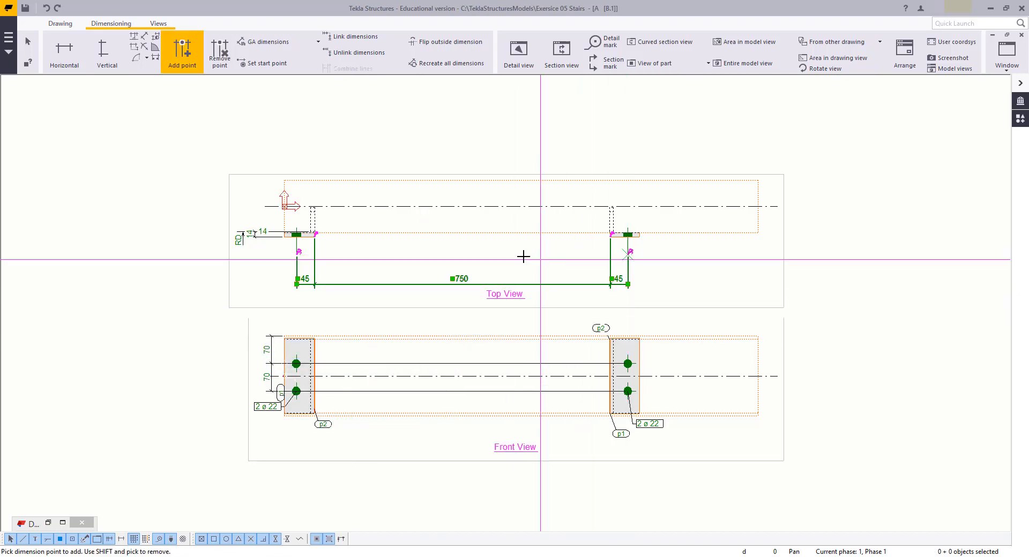
right_click(523, 256)
click(533, 265)
scroll(488, 256, down, 3)
scroll(482, 203, up, 3)
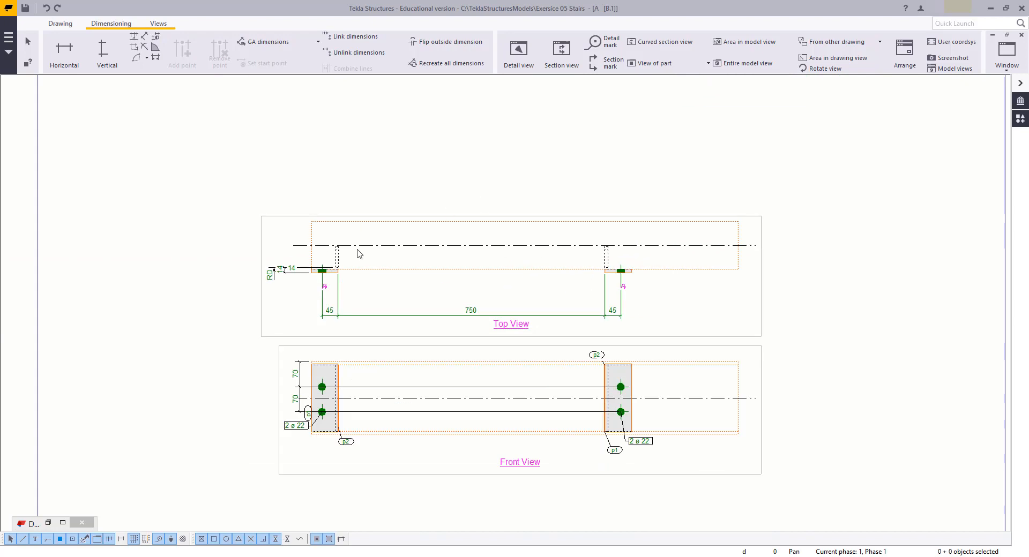
Step: Try to add the left plate's outer corner as a point on the Top View dimension line
click(323, 329)
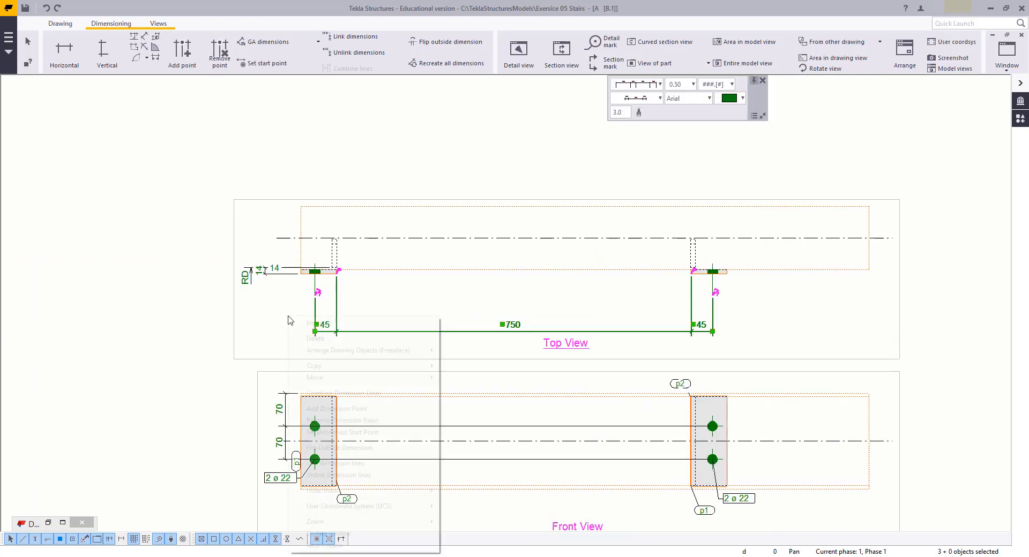
right_click(289, 316)
click(343, 411)
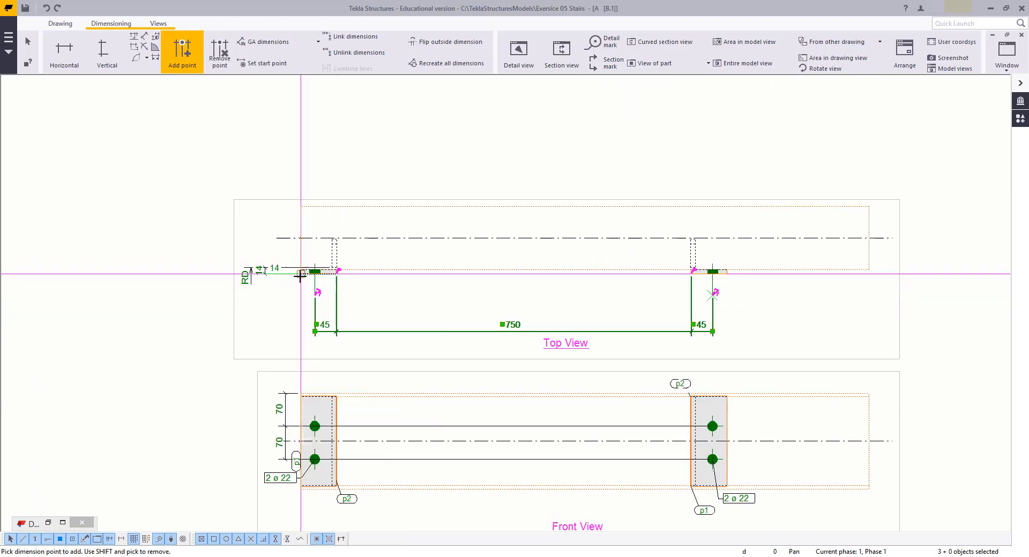
click(300, 273)
right_click(258, 303)
click(268, 310)
Step: Delete the 14 mm dimension at the left plate in the Top View
click(261, 268)
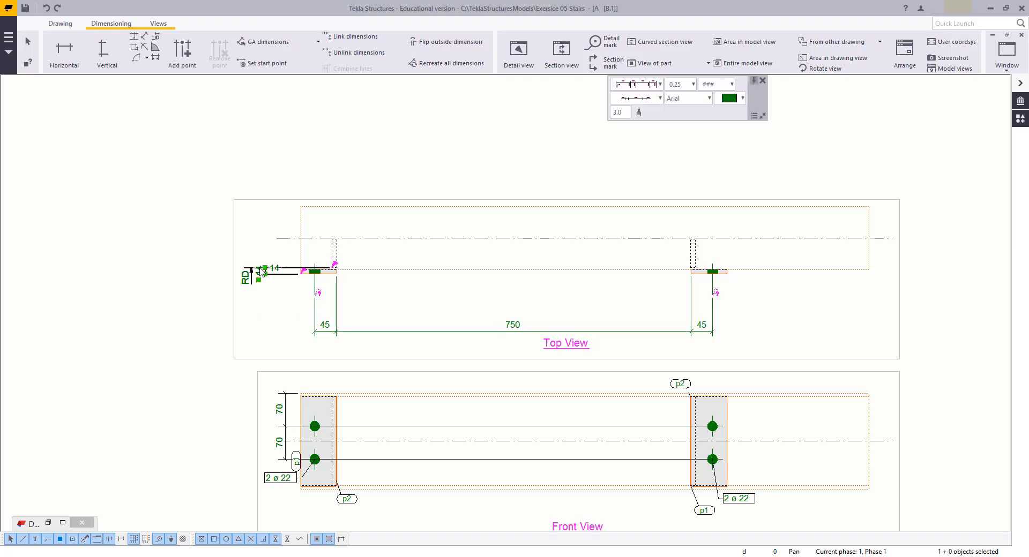
key(Delete)
scroll(260, 267, down, 2)
right_click(343, 239)
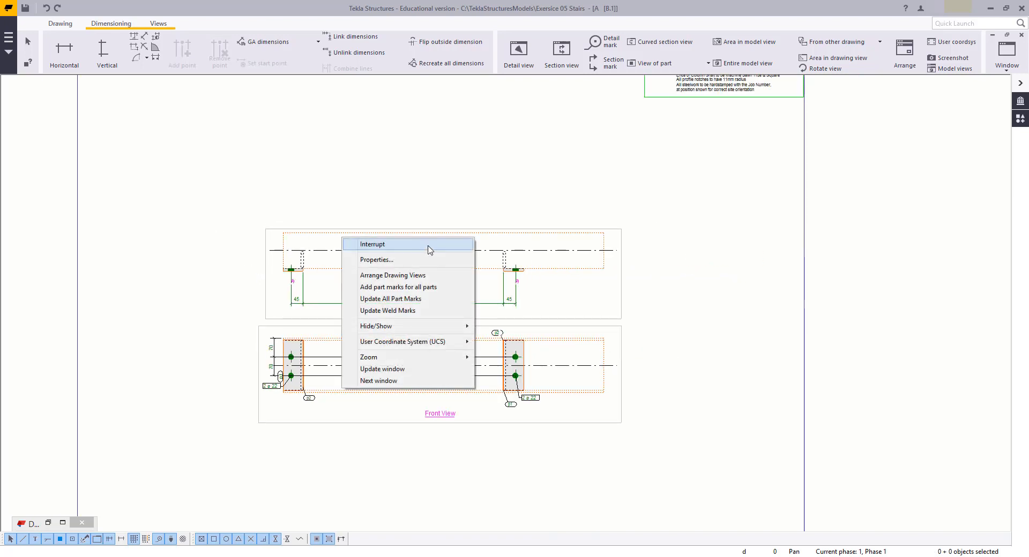
click(427, 246)
scroll(433, 252, down, 3)
scroll(431, 238, up, 2)
scroll(433, 241, up, 1)
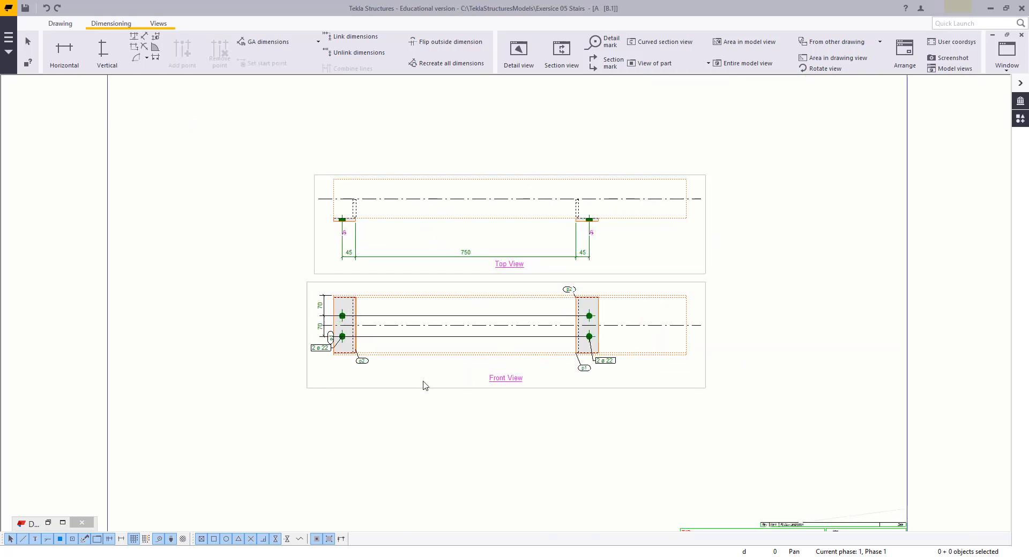
Step: Move the vertical 70 mm bolt dimensions and the left 2 ø 22 bolt mark farther away from the left plate in the Front View
click(321, 316)
drag(321, 316, 286, 304)
click(320, 277)
scroll(338, 275, up, 1)
click(314, 371)
drag(314, 370, 290, 390)
Step: Move the left plate's p1 mark in the Front View to the beam centreline between the two bolts
scroll(313, 364, up, 2)
drag(335, 312, 335, 311)
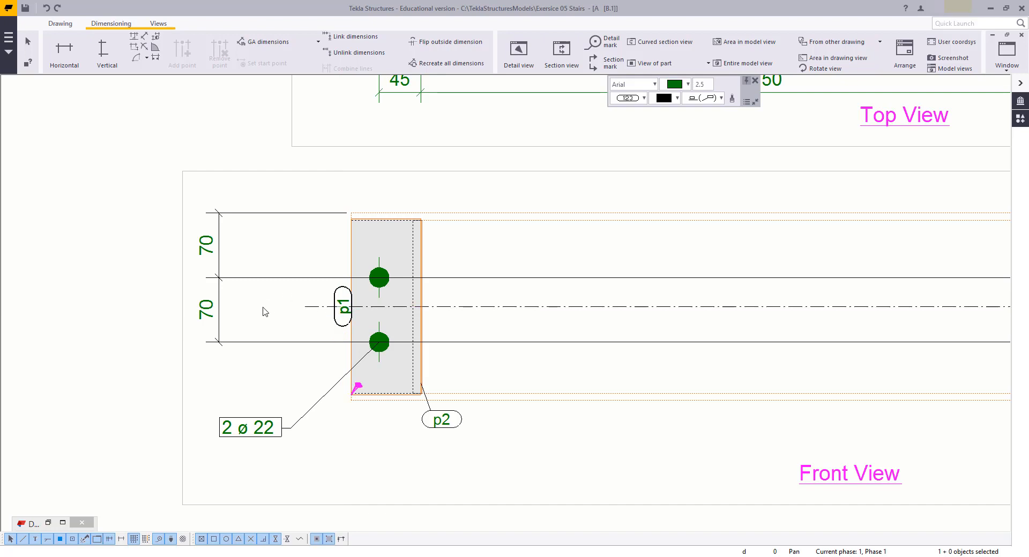
click(262, 308)
Step: Add part marks to the two hidden plates inside the beam outline in the Top View
scroll(244, 309, down, 2)
middle_drag(619, 323, 523, 393)
scroll(508, 313, down, 1)
drag(734, 140, 315, 156)
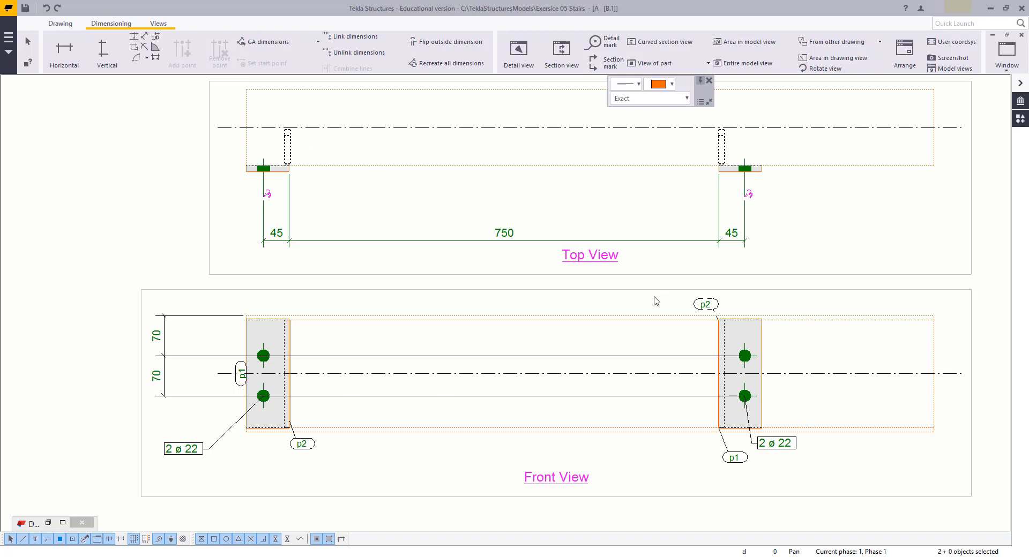
right_click(340, 154)
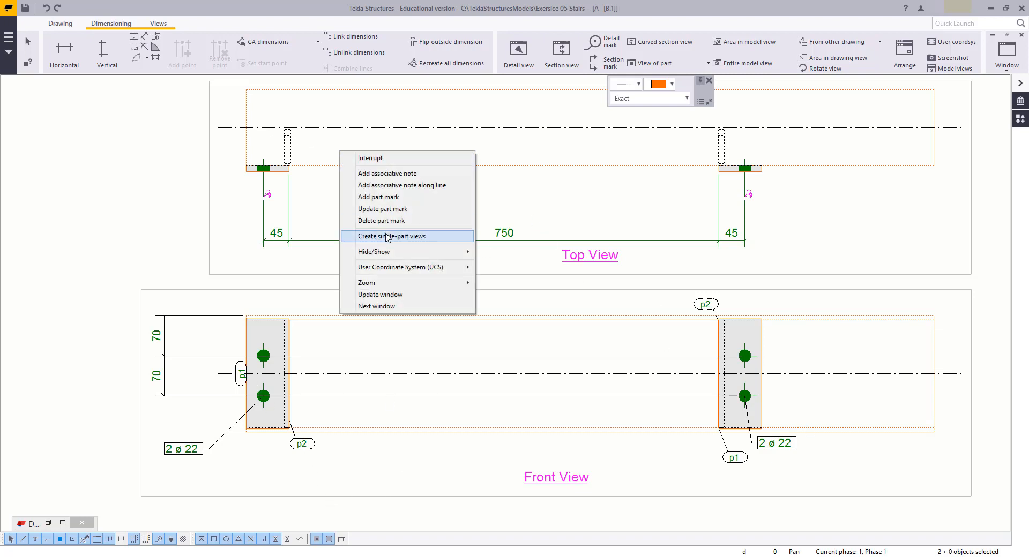
click(403, 199)
middle_drag(404, 199, 415, 288)
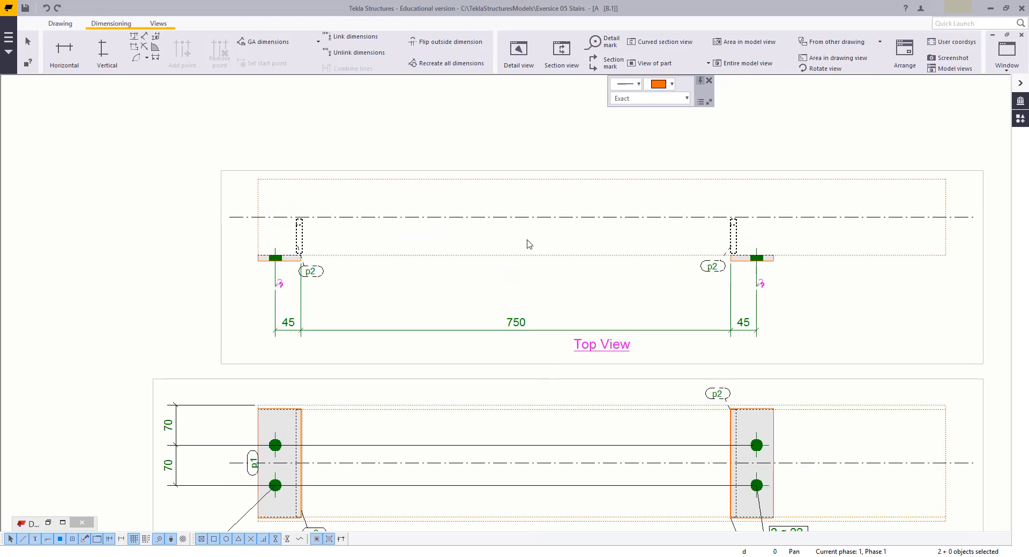
Step: Move the two p2 marks in the Top View up inside the beam outline, each on the inner side of its plate
click(714, 270)
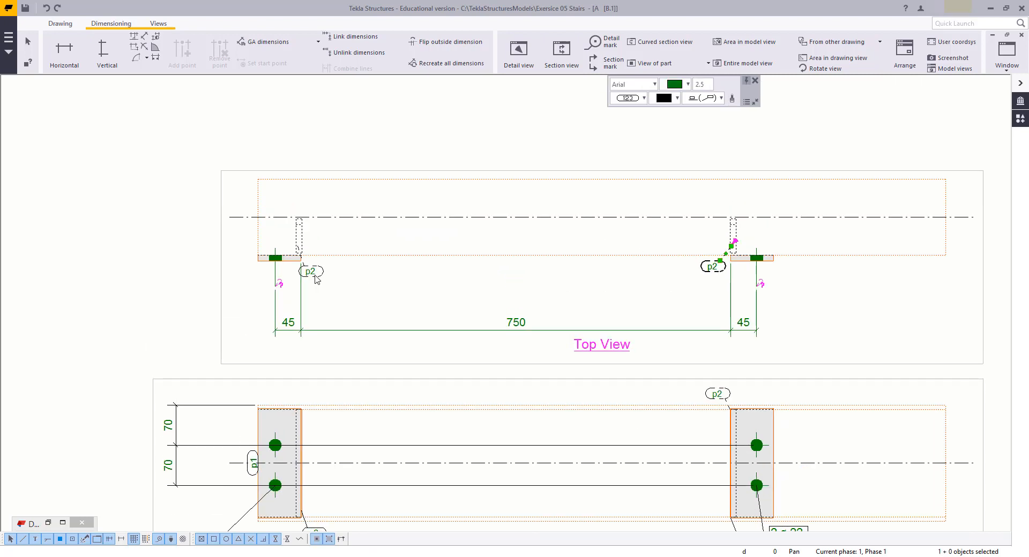
ctrl+click(312, 274)
drag(312, 273, 348, 233)
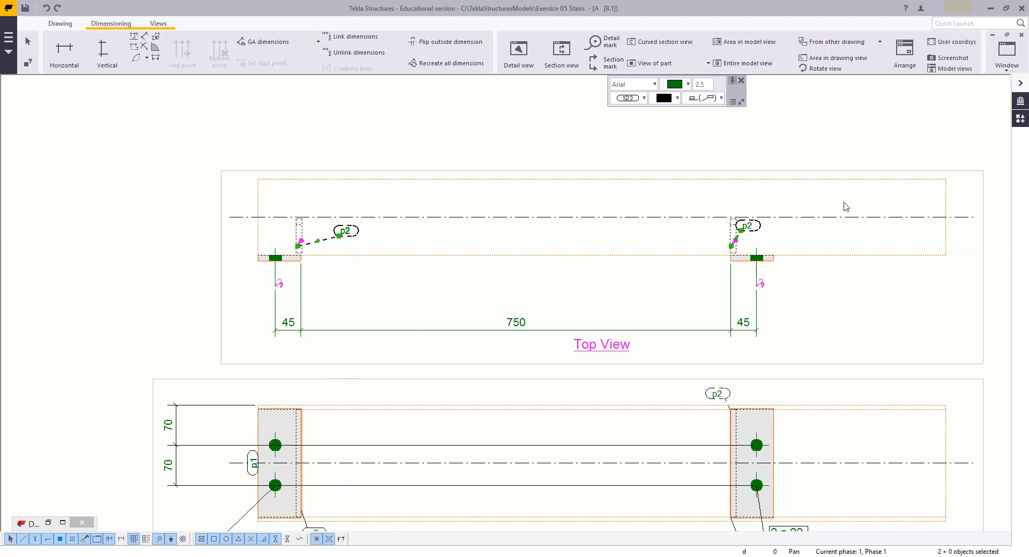
click(844, 204)
drag(754, 229, 699, 230)
click(749, 262)
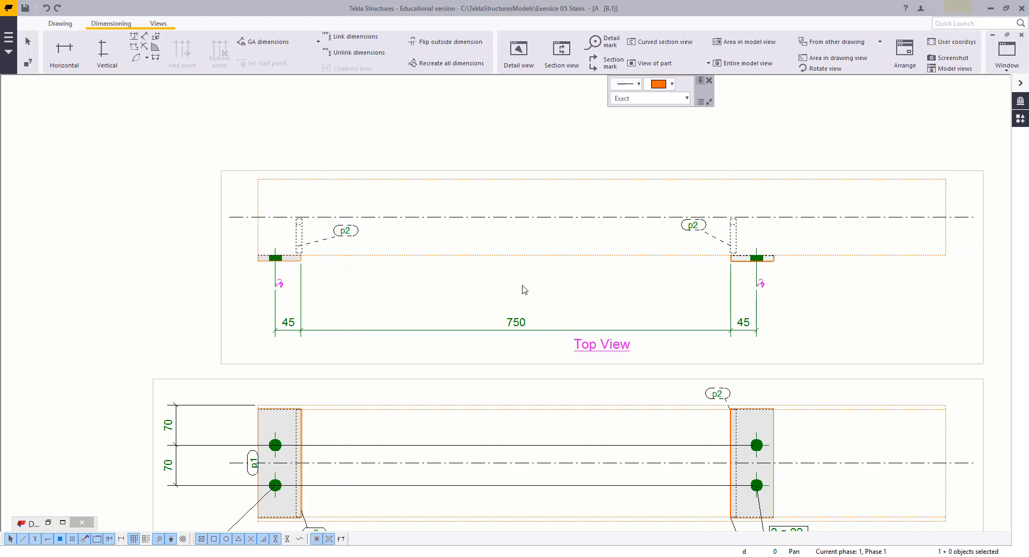
click(524, 290)
Step: Arrange the drawing views on the sheet
scroll(536, 273, down, 6)
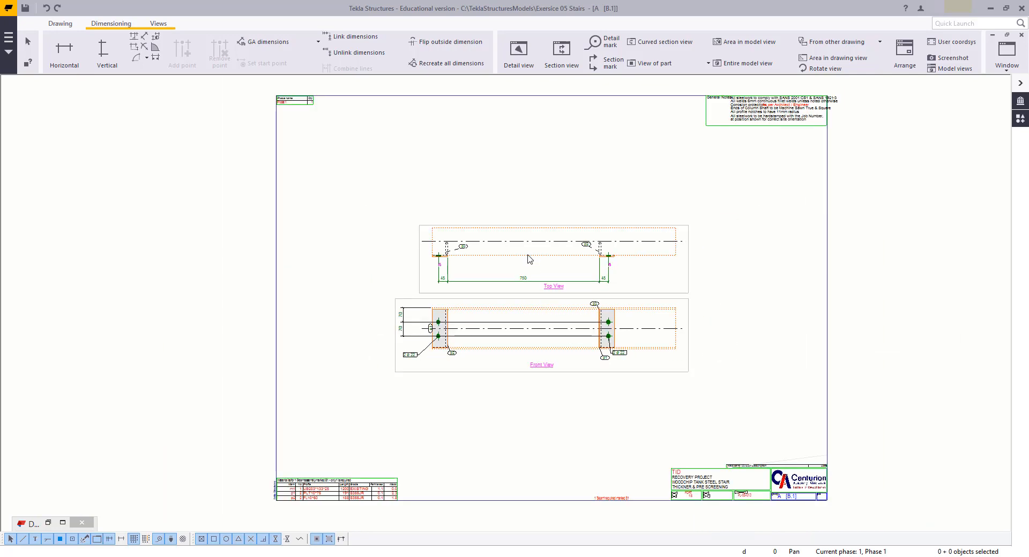
right_click(520, 152)
click(579, 192)
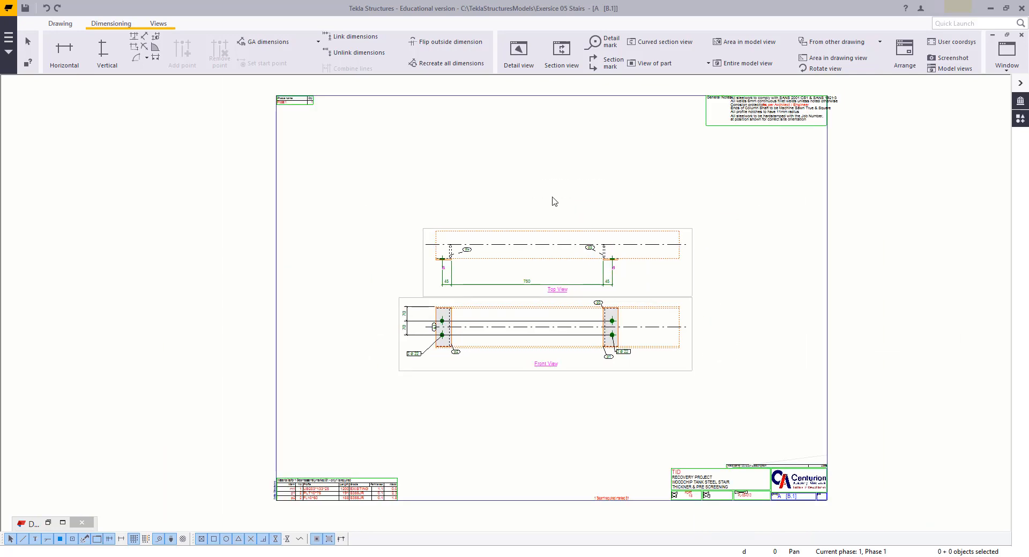
scroll(568, 238, up, 1)
scroll(568, 238, up, 3)
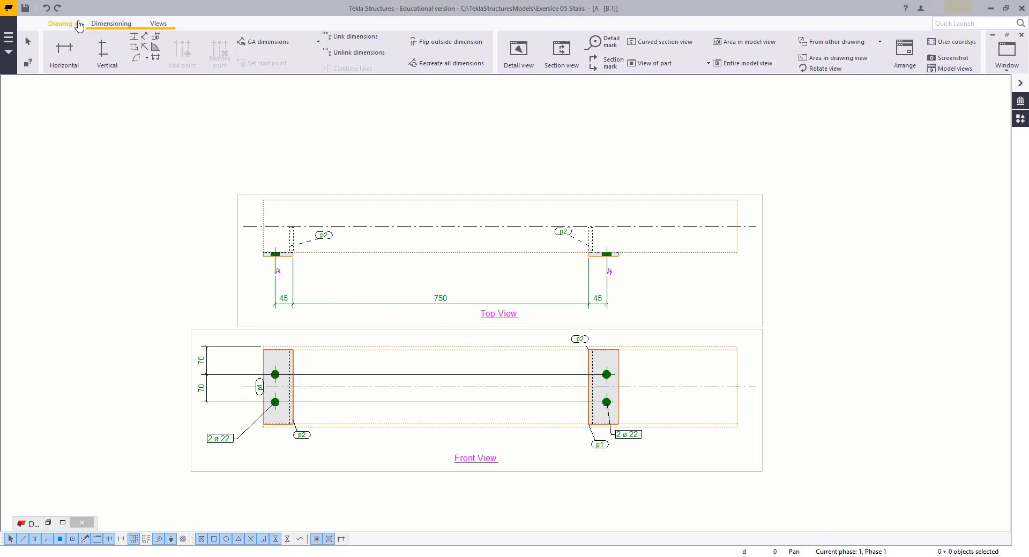
Step: Place text with a leader line pointing beside the right hidden plate in the Top View
click(60, 23)
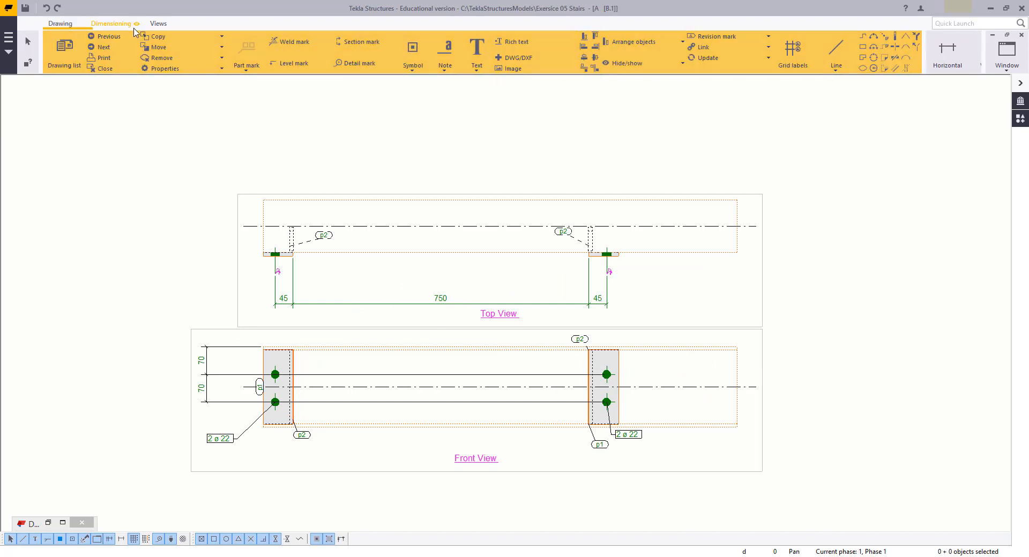
click(476, 68)
click(482, 106)
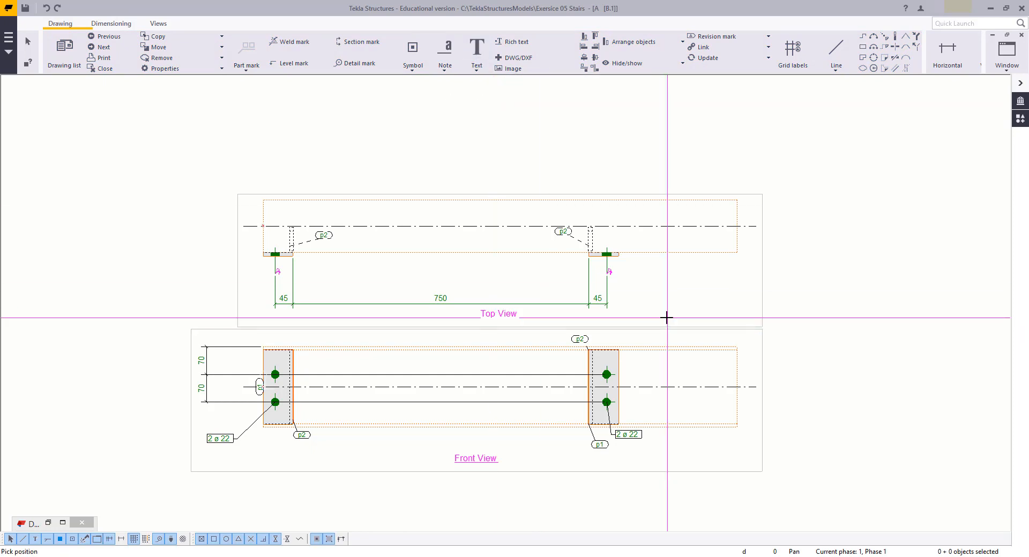
middle_drag(666, 317, 573, 271)
scroll(520, 209, up, 3)
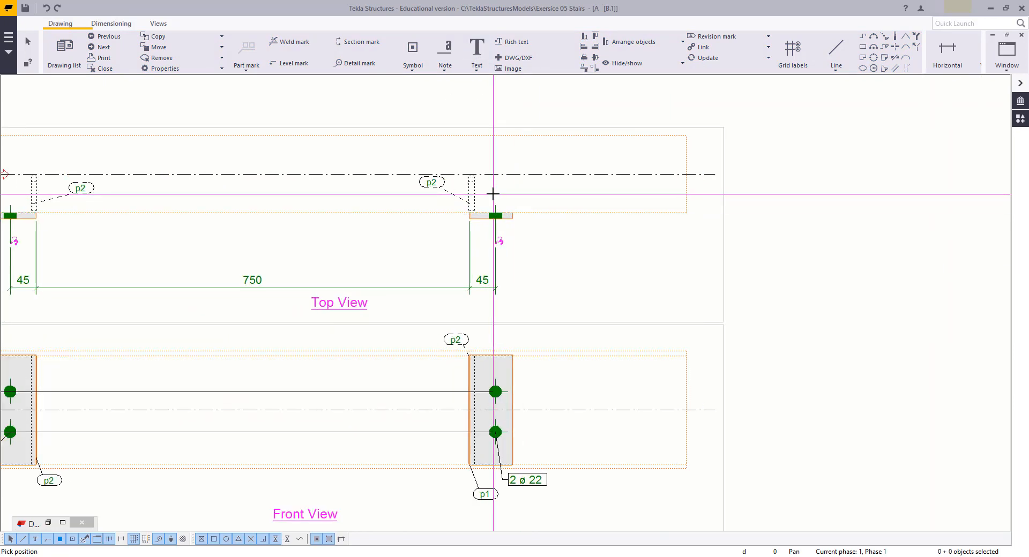
click(493, 195)
click(554, 103)
right_click(538, 101)
click(561, 112)
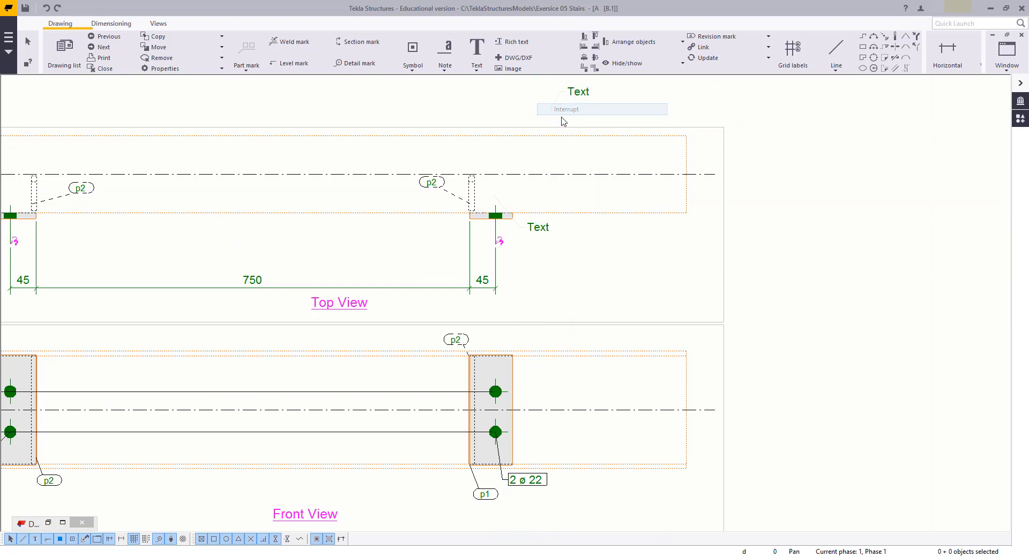
Step: Delete the extra text above the Top View and move the remaining leader text above the beam
click(581, 97)
key(Delete)
click(544, 233)
middle_drag(545, 237, 553, 328)
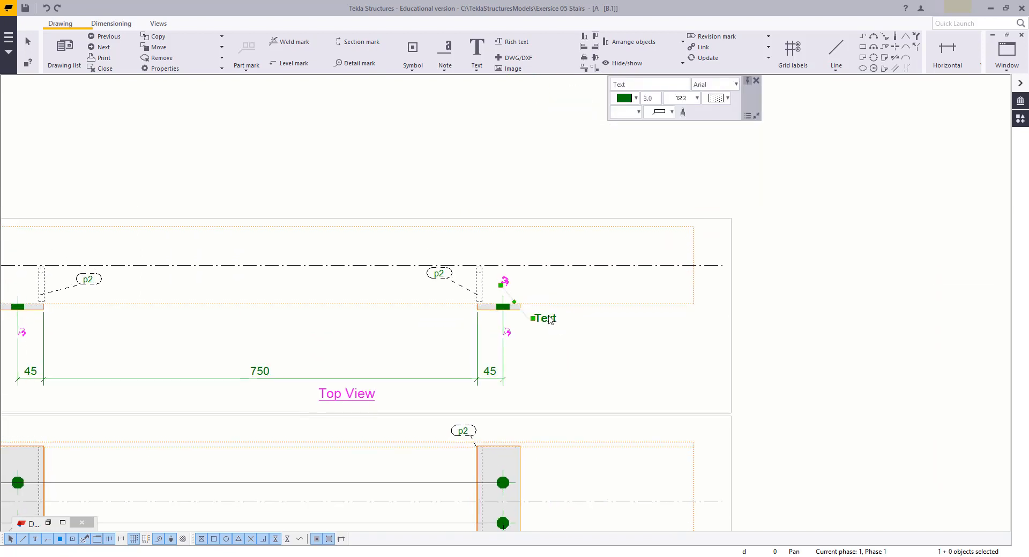
drag(552, 324, 590, 165)
Step: Change the leader text to "TO BE SITE WELDED IN PLACE" on two lines and move it slightly closer to the beam
double_click(590, 165)
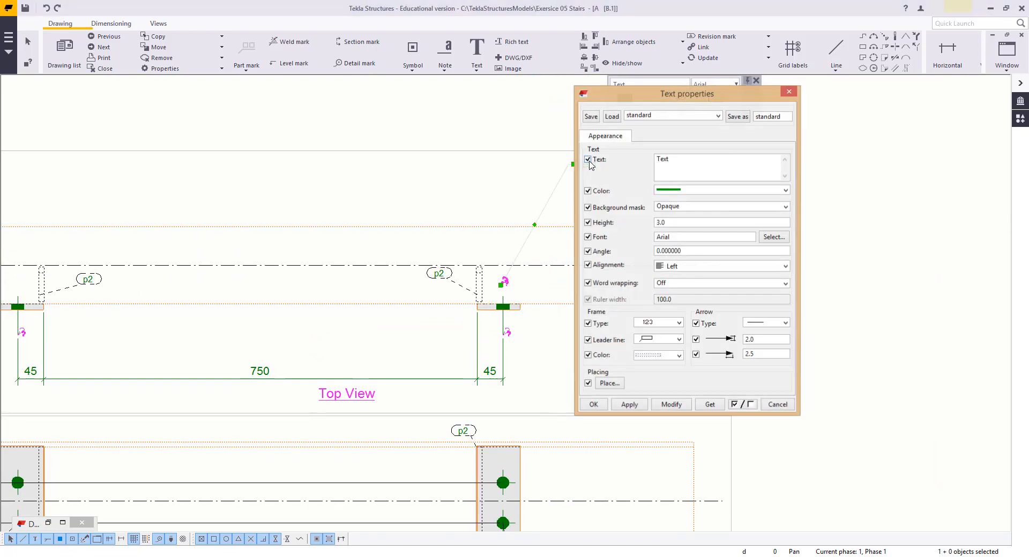
middle_drag(589, 165, 440, 194)
drag(712, 158, 574, 155)
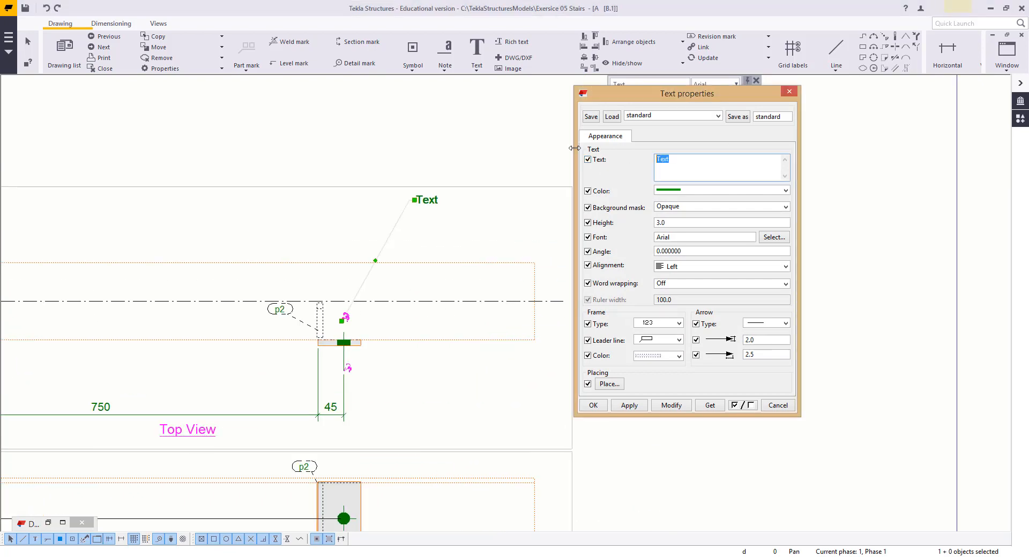
text(TO BE SITE)
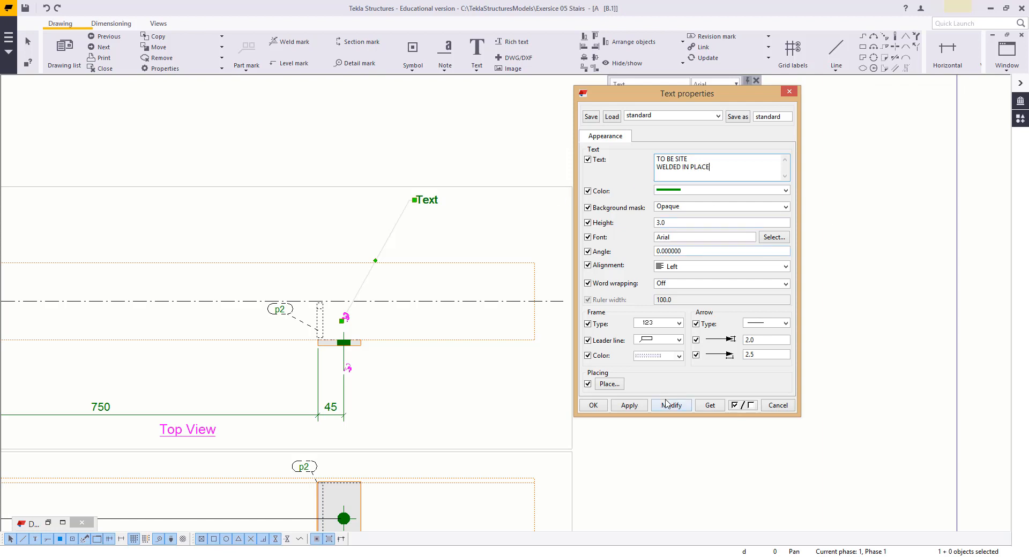
click(670, 405)
click(439, 210)
drag(439, 210, 440, 230)
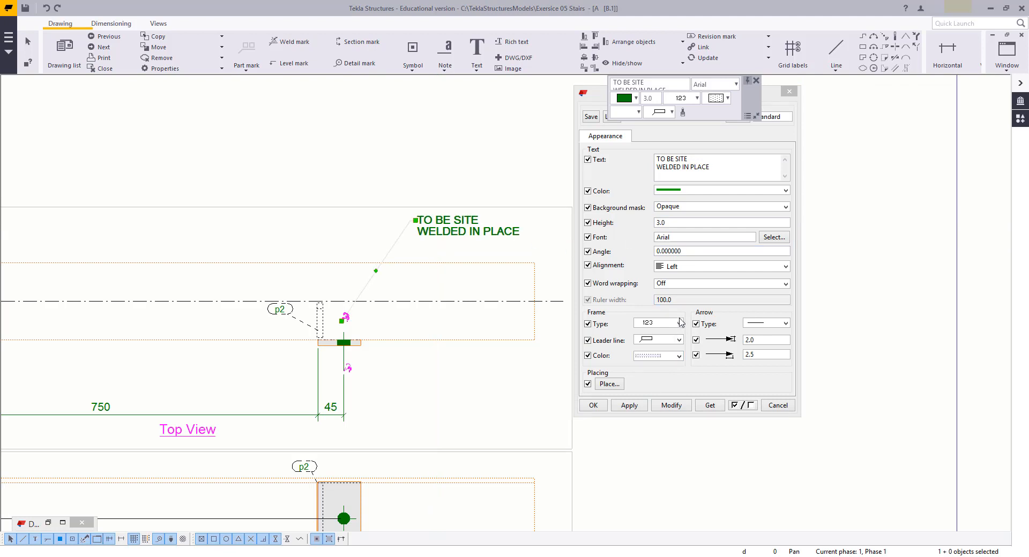
Step: Set the site-weld note's frame and leader line color to bright green, keeping the plain unframed text type
click(679, 339)
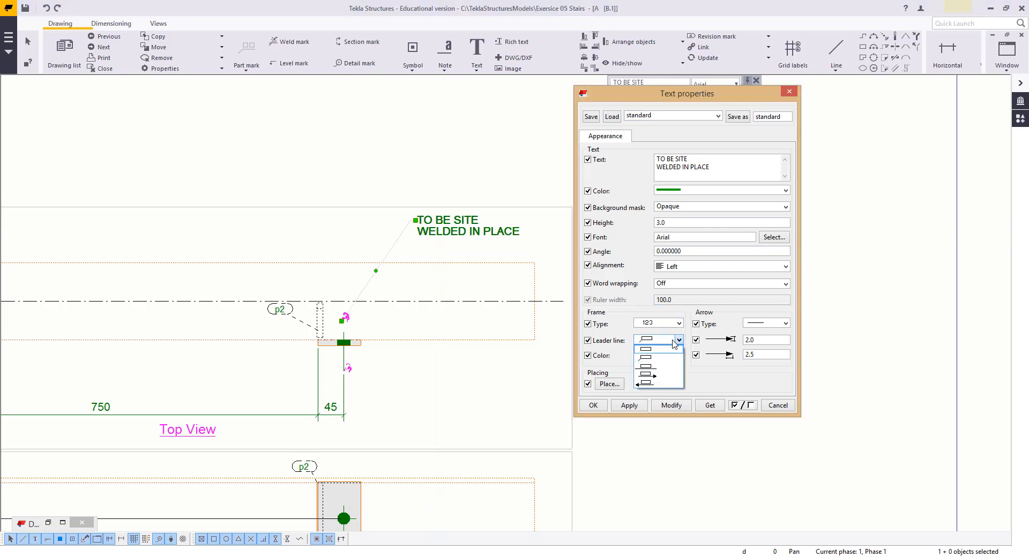
click(678, 341)
click(678, 323)
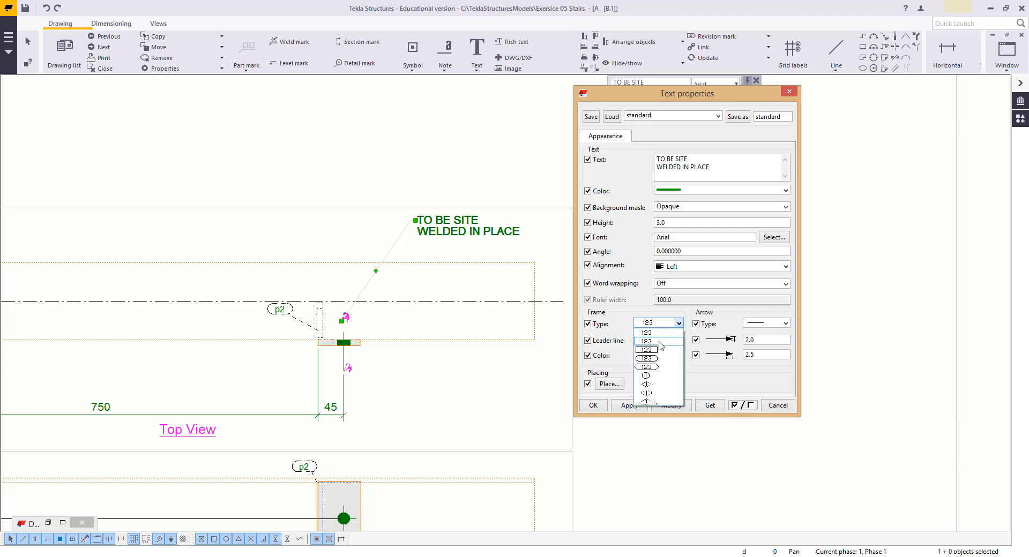
click(660, 343)
click(664, 356)
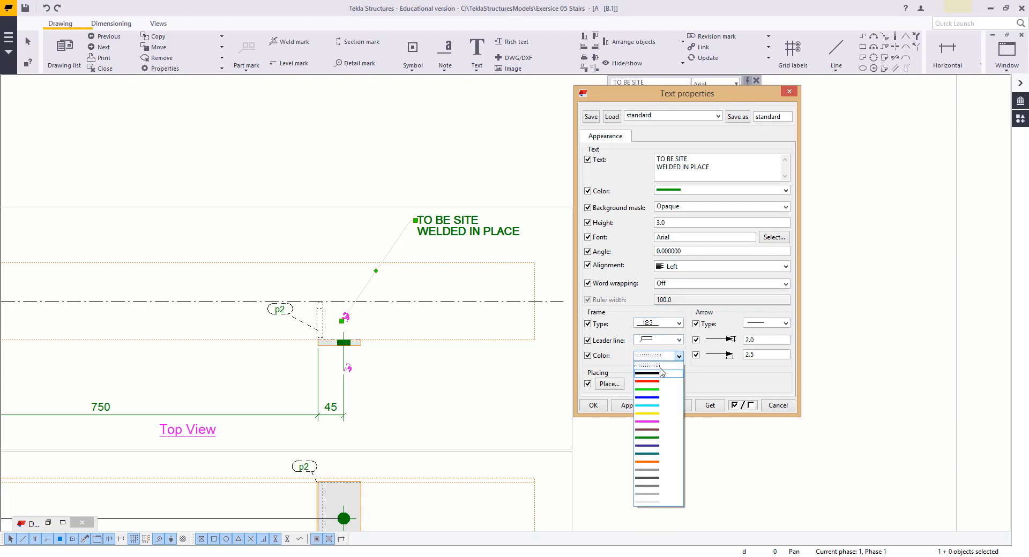
click(656, 391)
click(663, 323)
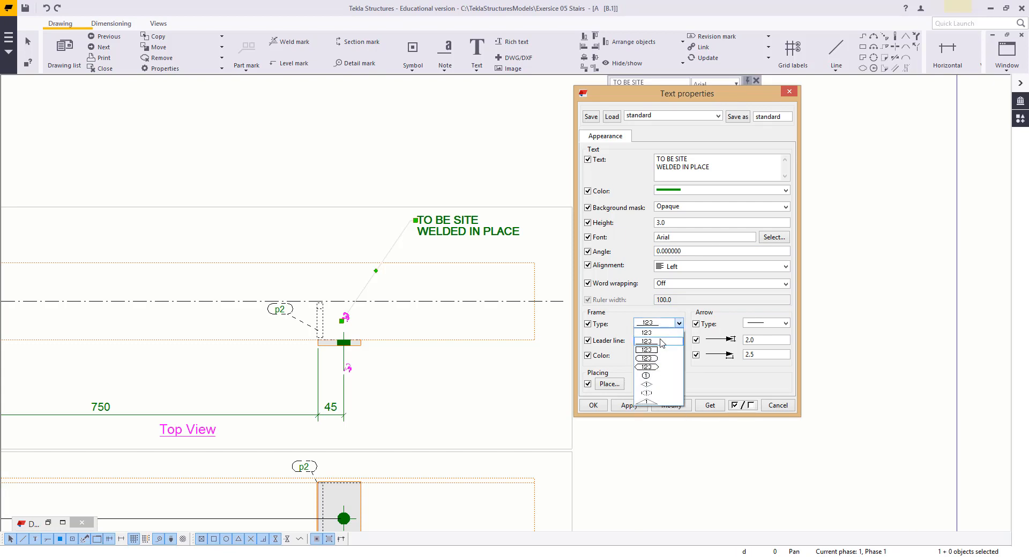
click(647, 333)
click(671, 405)
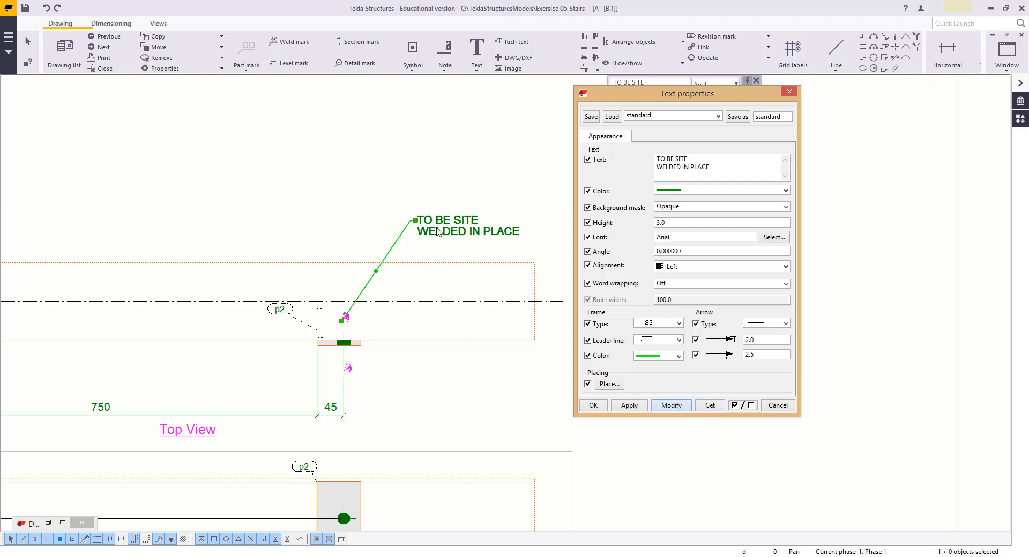
Step: Move the site-weld note slightly up and to the right of the beam plate, and close the text properties
scroll(438, 236, up, 3)
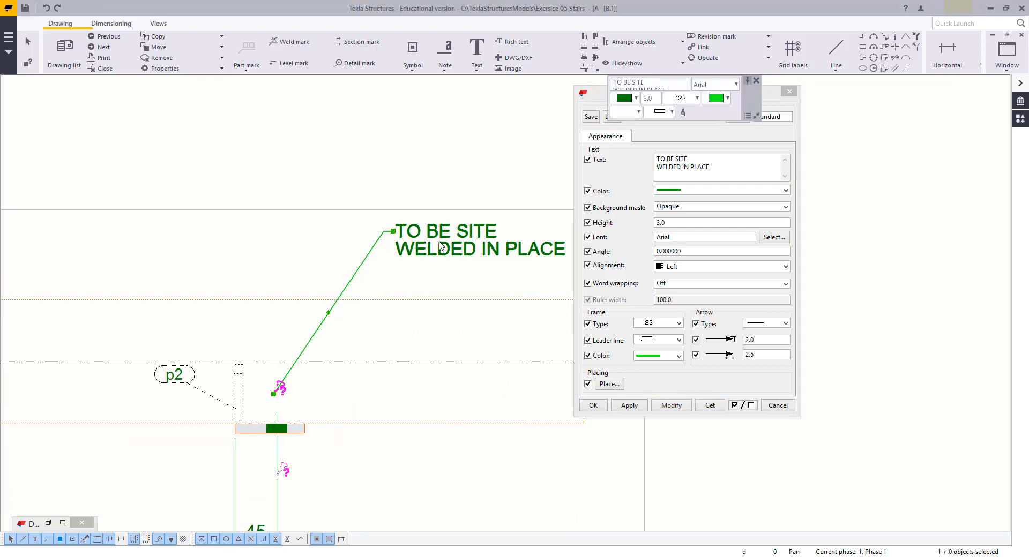
mouse_move(429, 252)
mouse_down()
mouse_move(481, 207)
mouse_move(459, 223)
mouse_up()
click(303, 123)
scroll(386, 340, down, 2)
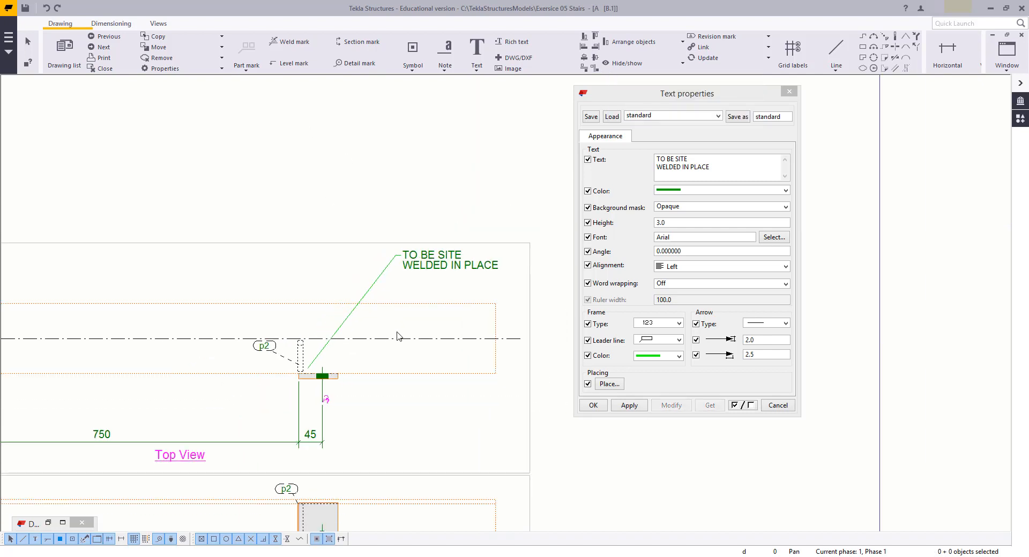
scroll(264, 322, down, 2)
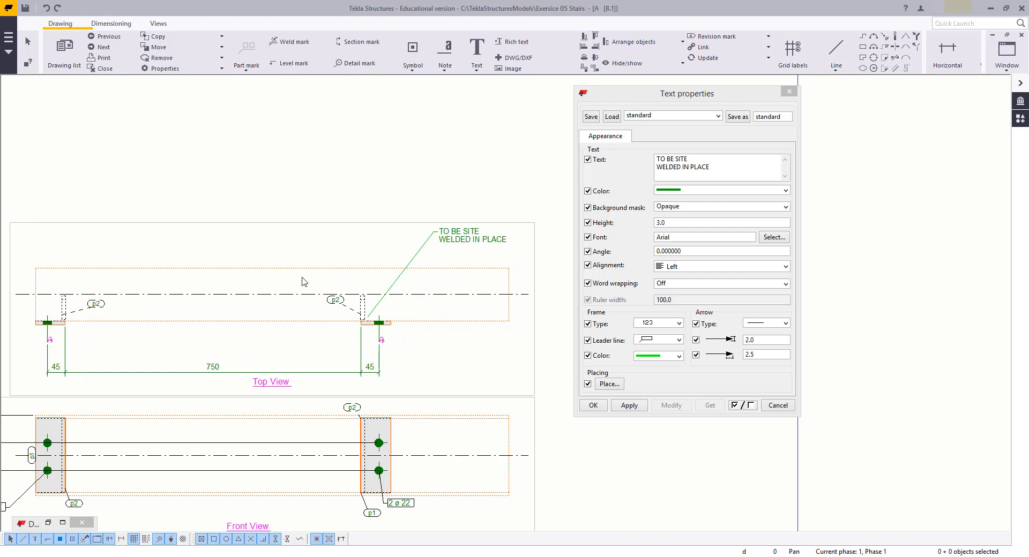
scroll(313, 270, down, 1)
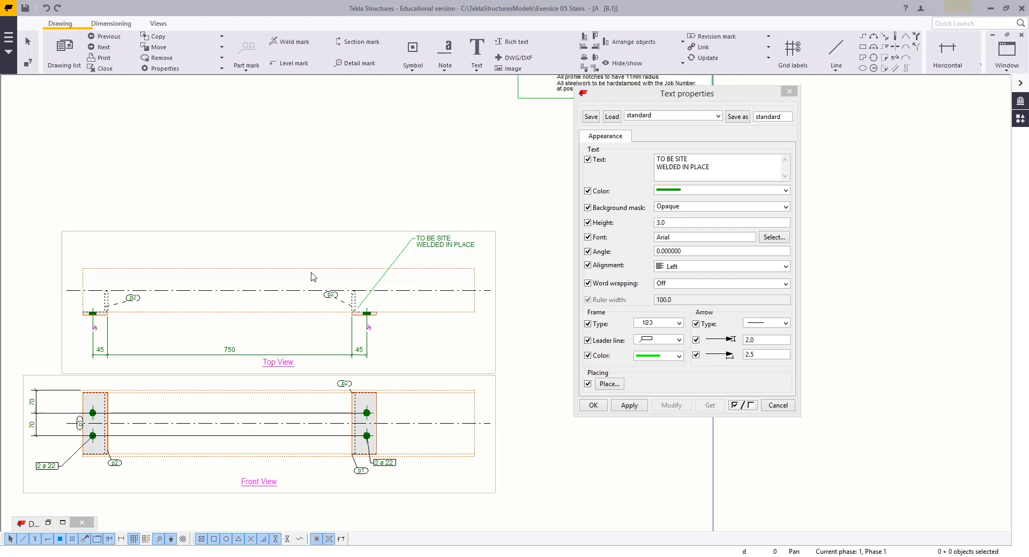
middle_drag(430, 222, 447, 223)
mouse_move(449, 261)
middle_down()
mouse_move(515, 225)
mouse_move(416, 224)
middle_up()
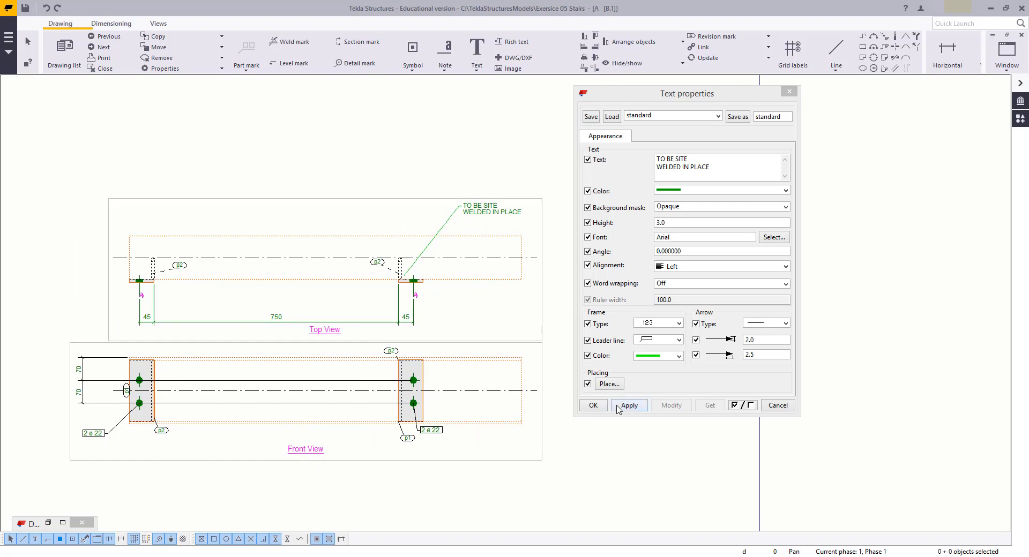
click(593, 405)
scroll(523, 302, down, 1)
scroll(541, 300, down, 1)
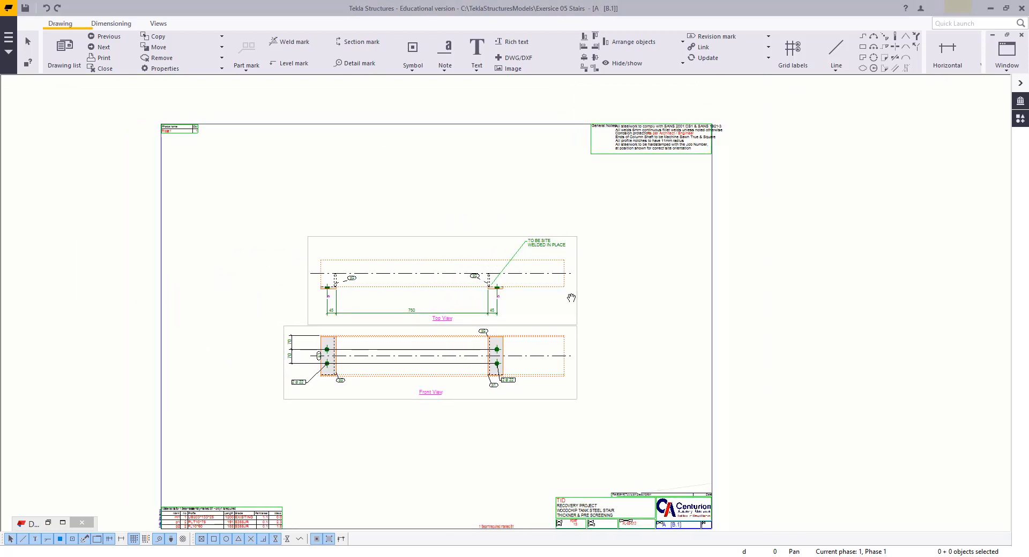
scroll(566, 312, up, 1)
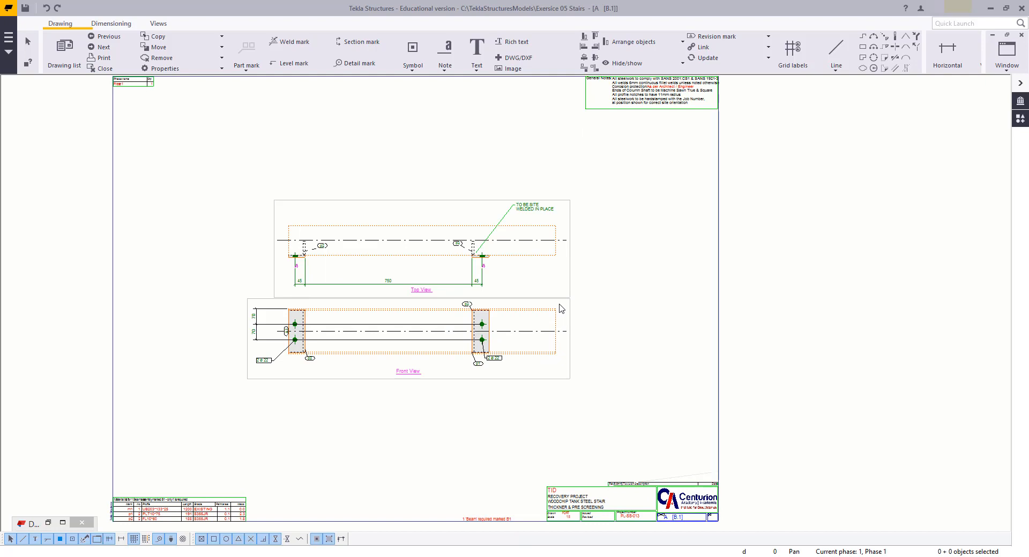
middle_drag(581, 289, 589, 288)
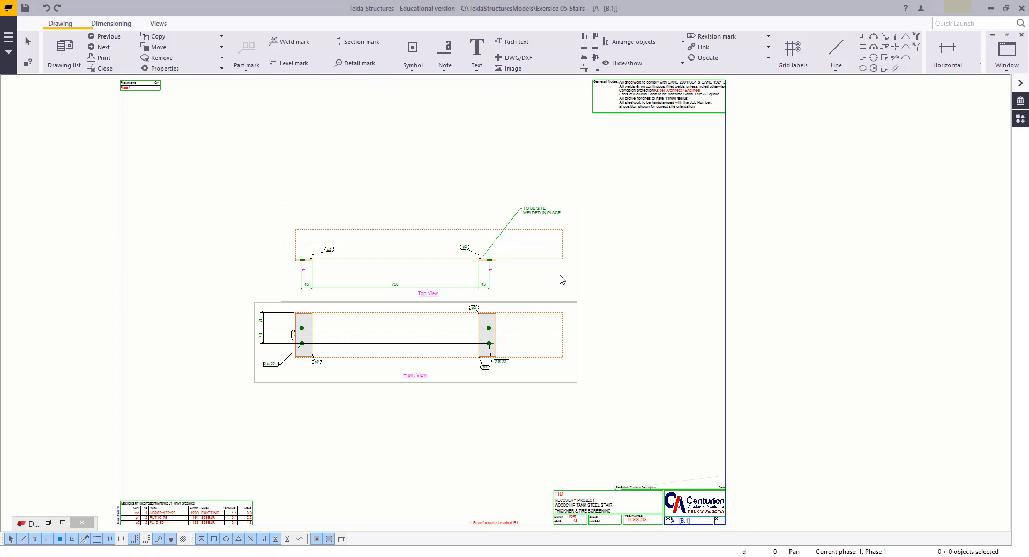
right_click(618, 234)
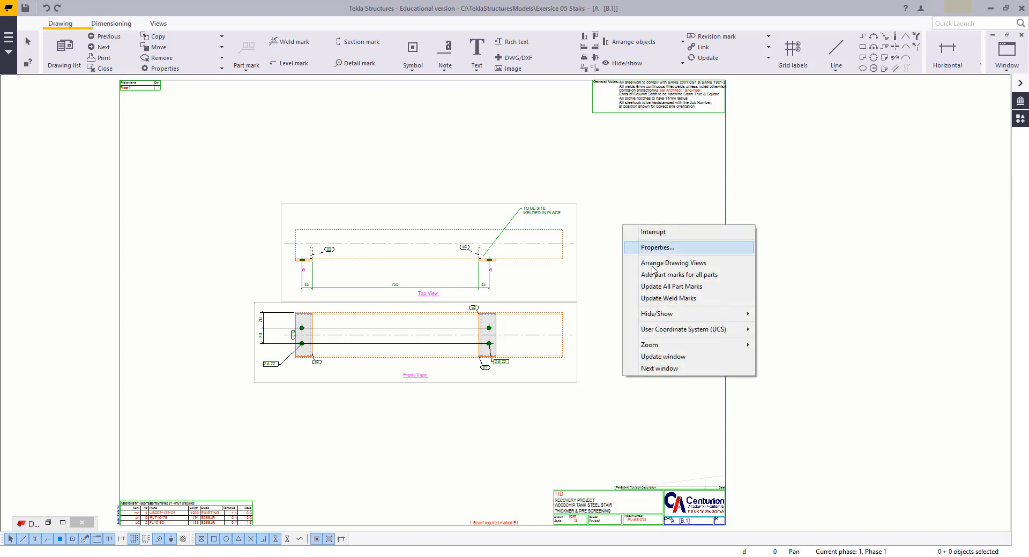
click(619, 241)
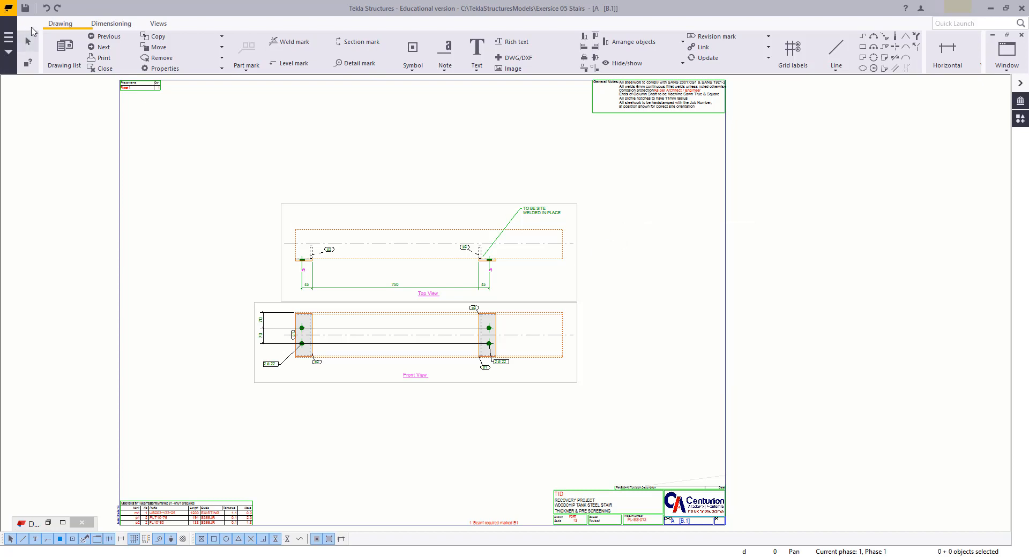
Step: Save the finished beam drawing and open the stair stringer drawing ST.1
click(24, 8)
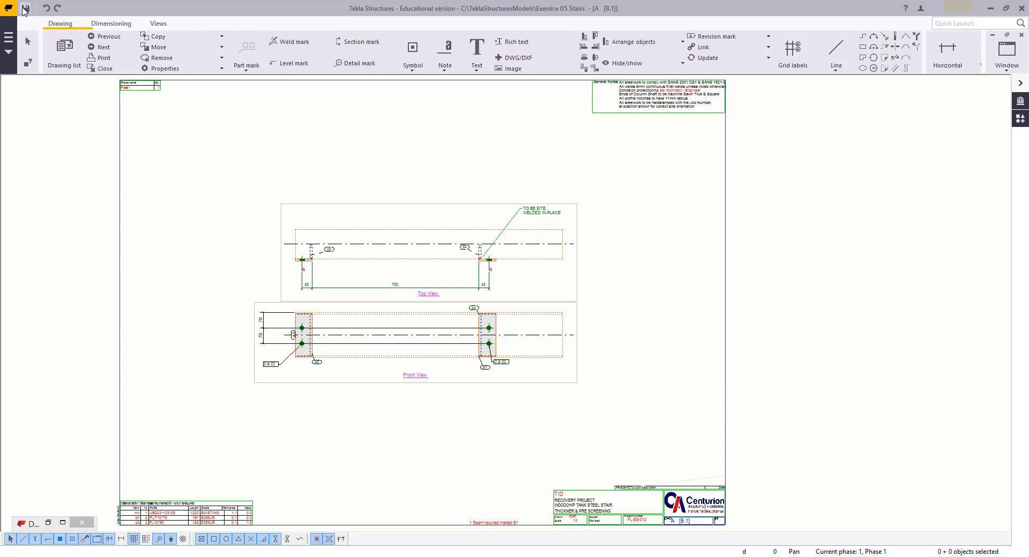
click(101, 47)
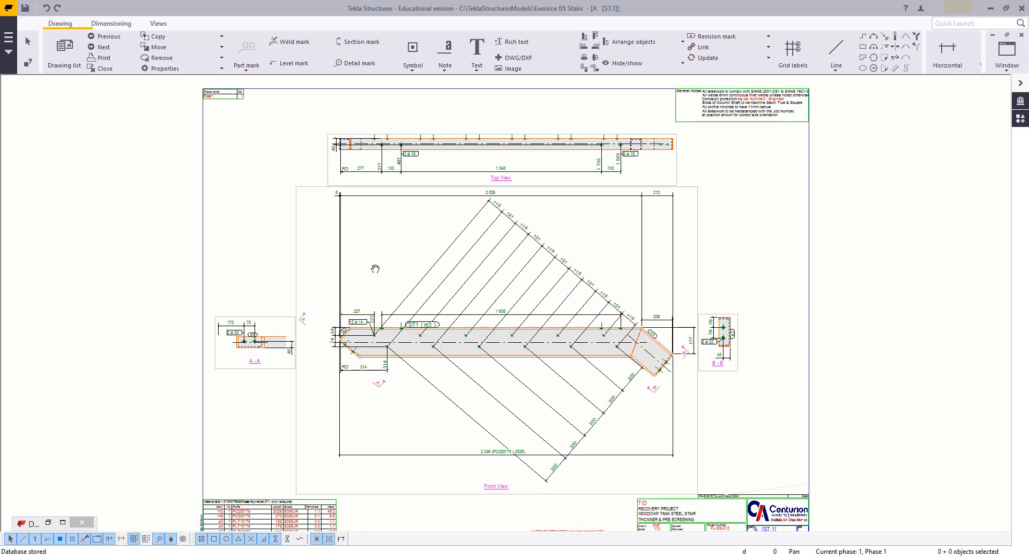
click(95, 47)
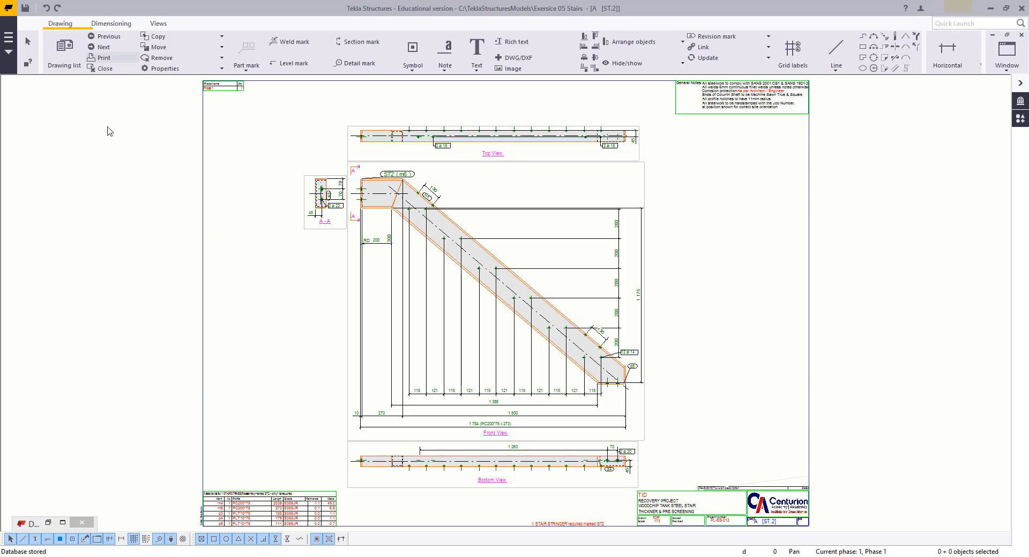
double_click(37, 525)
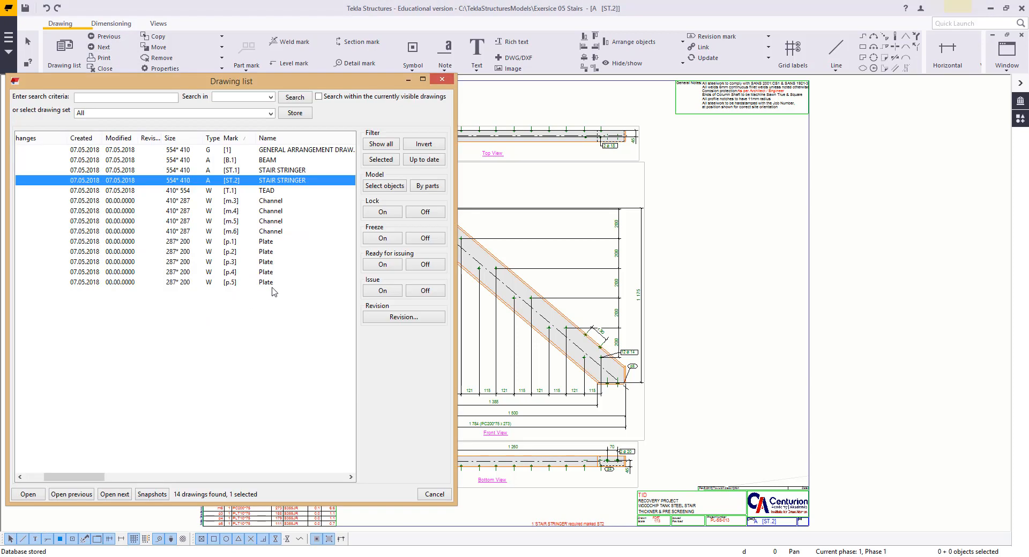
double_click(273, 170)
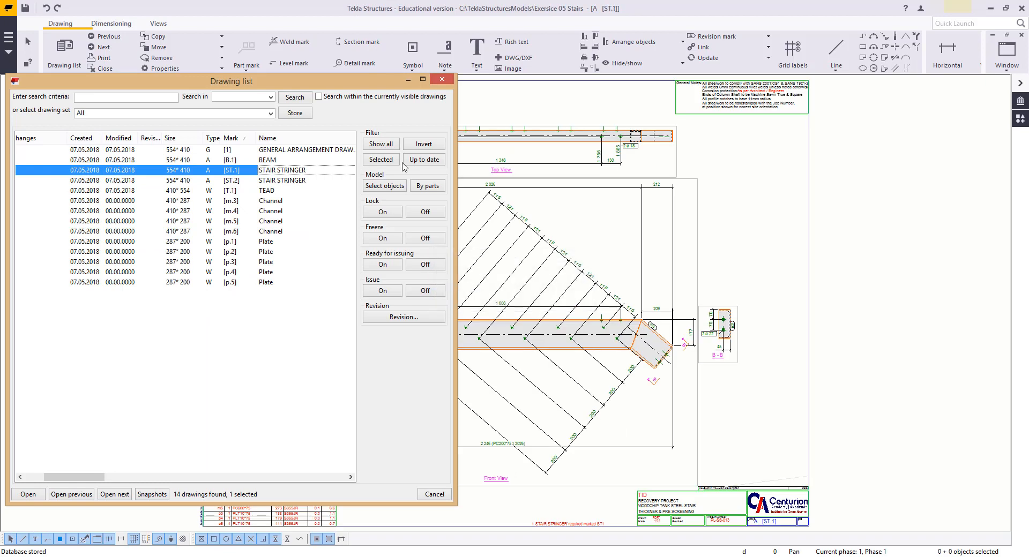
click(409, 80)
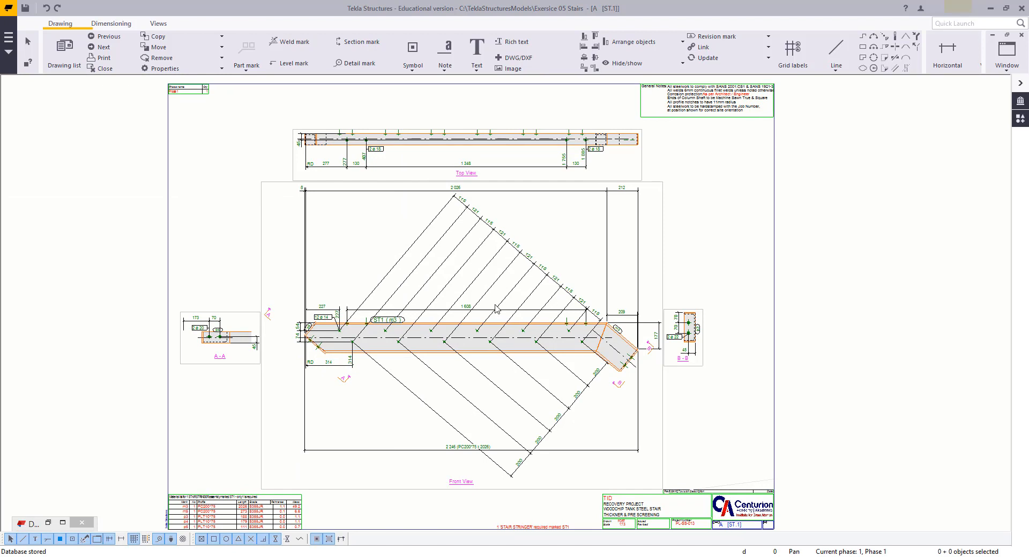
Step: View the stair stringer drawing ST.2 for comparison and return to drawing ST.1
click(101, 47)
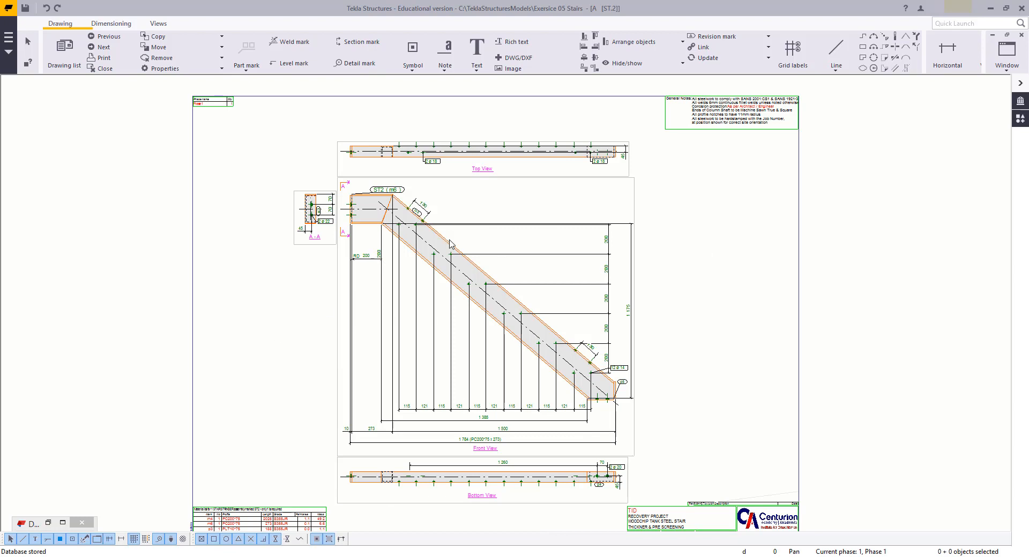
click(105, 37)
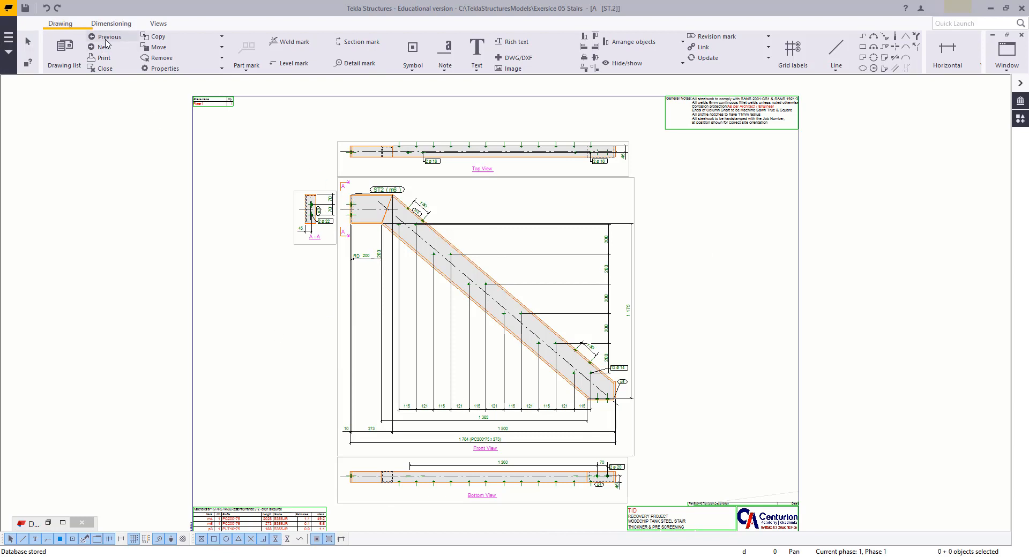
click(48, 522)
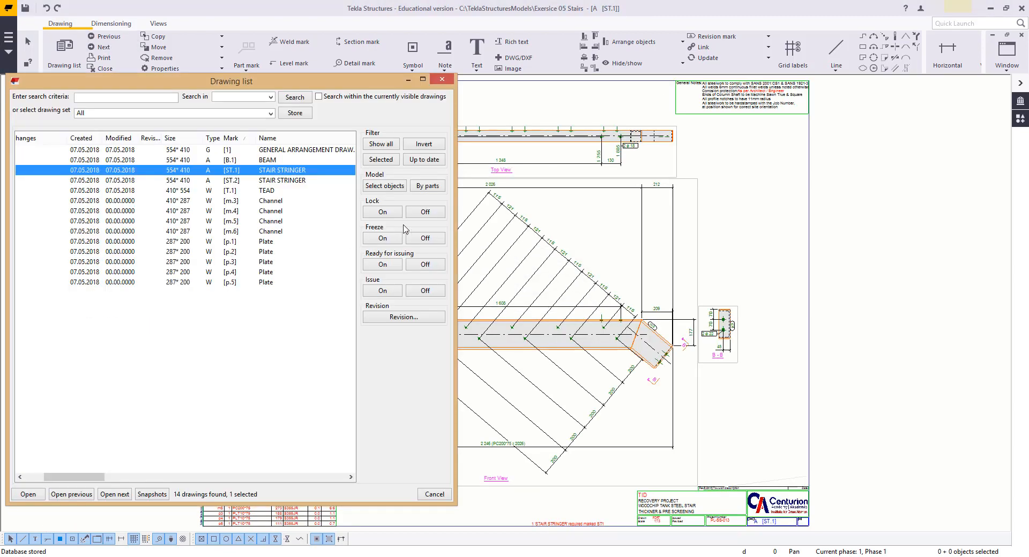
click(408, 79)
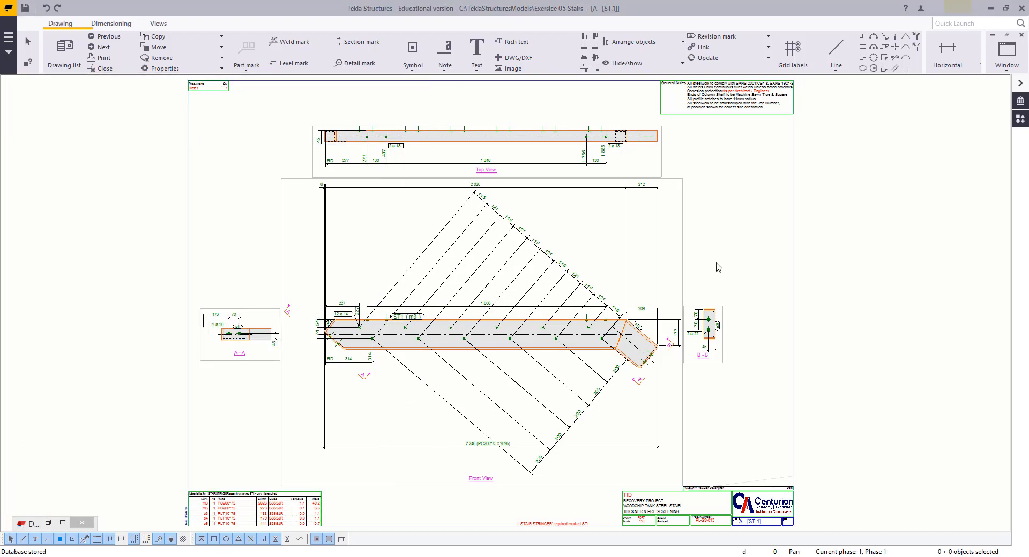
middle_drag(719, 267, 719, 282)
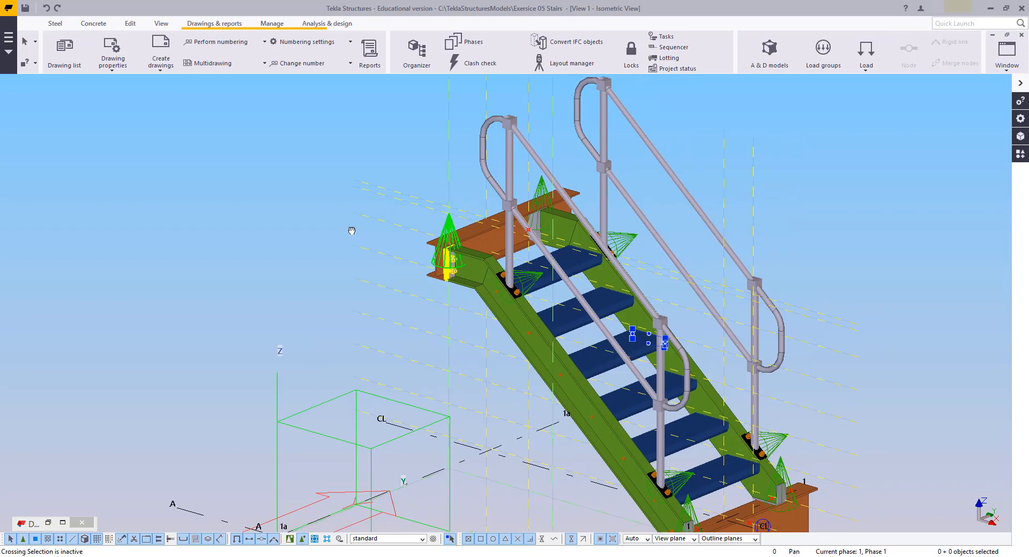
Step: Switch the stair model to View 2 - Grid CL, focusing on the stringer and treads
click(1007, 52)
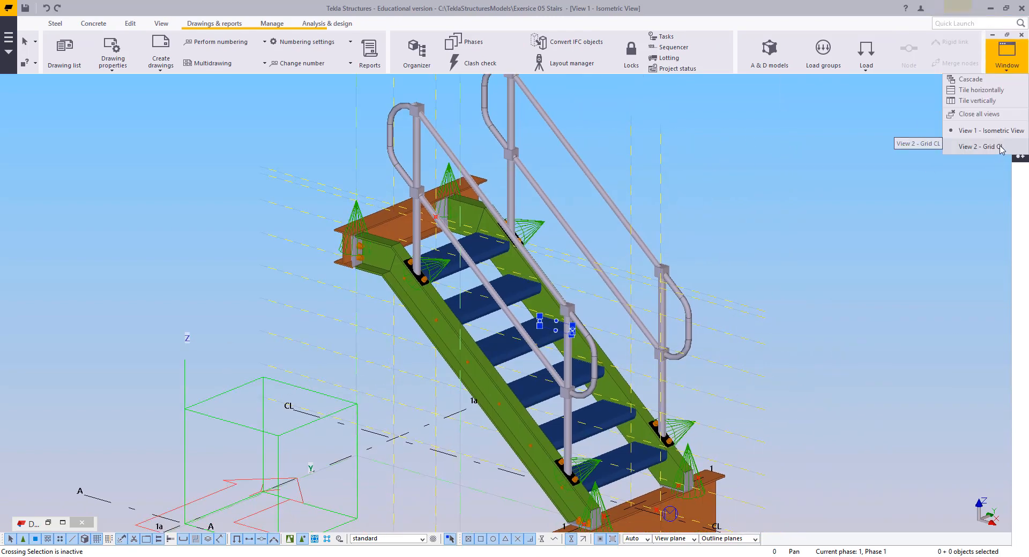
click(967, 146)
scroll(475, 338, up, 6)
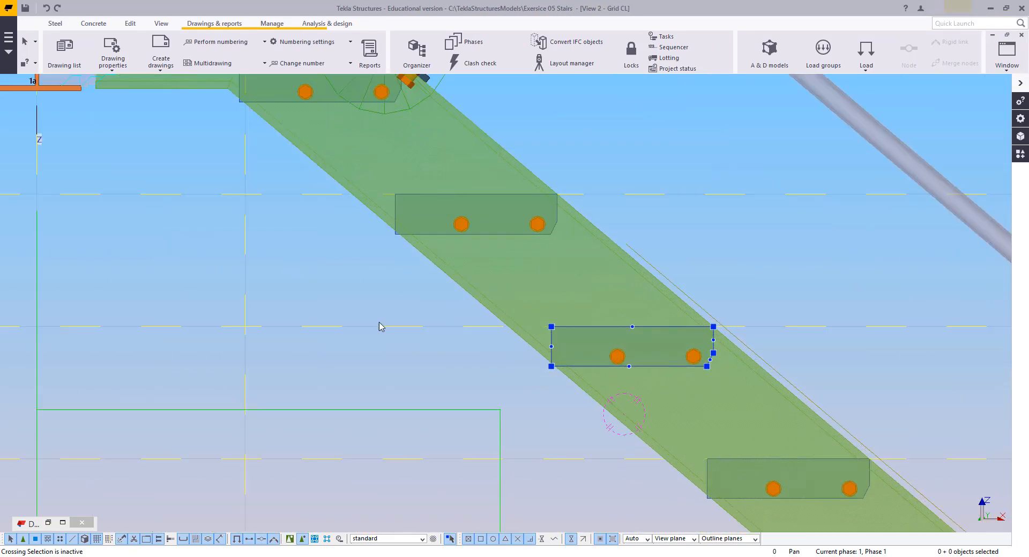
Step: Measure the angle between the horizontal tread grid line and the stringer's lower edge
click(130, 24)
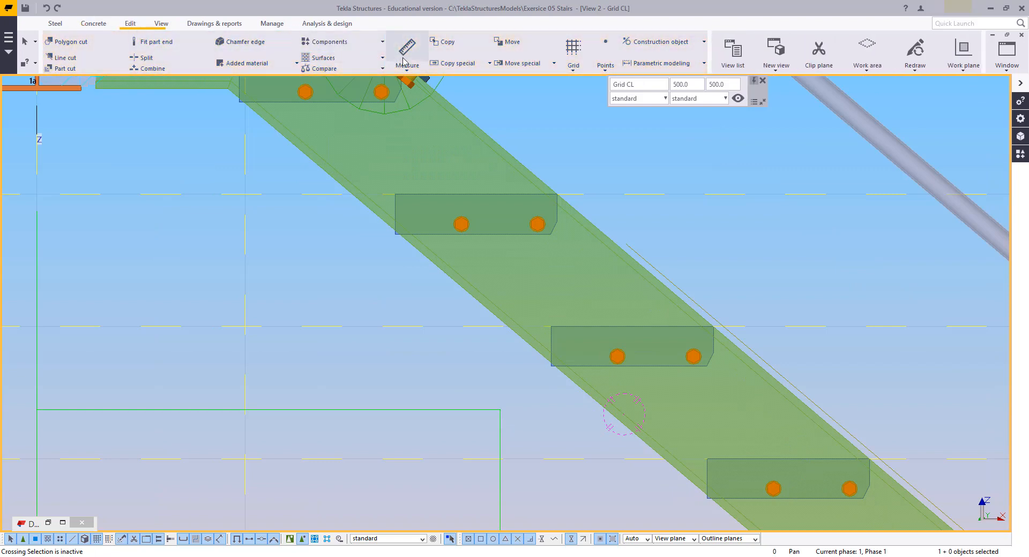
click(412, 75)
click(426, 150)
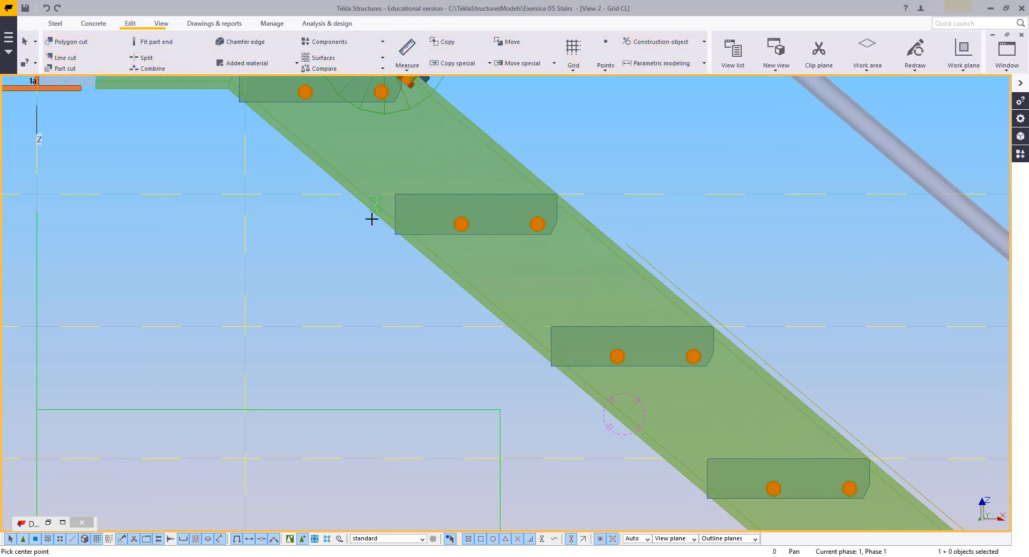
middle_drag(372, 218, 560, 289)
scroll(559, 290, up, 2)
click(441, 257)
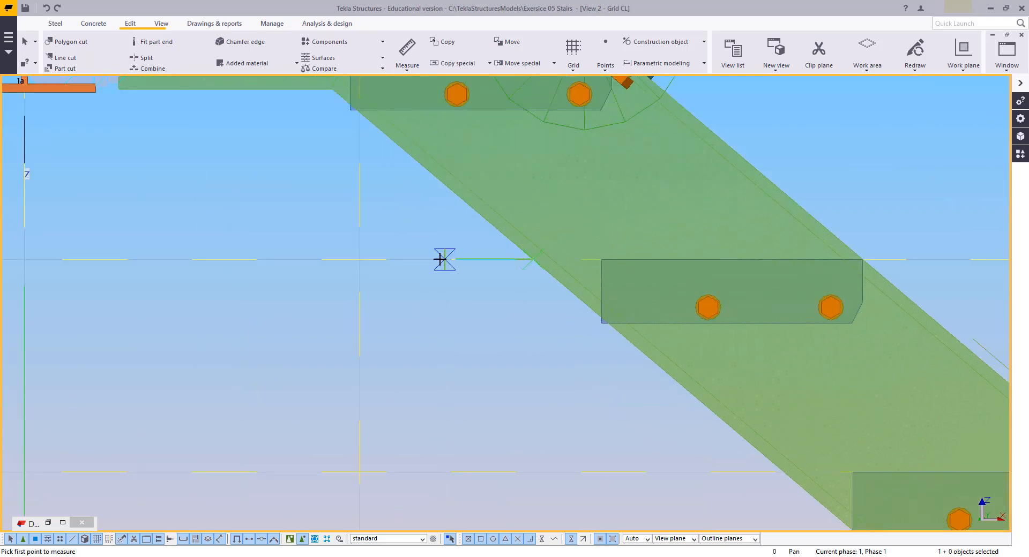
click(441, 243)
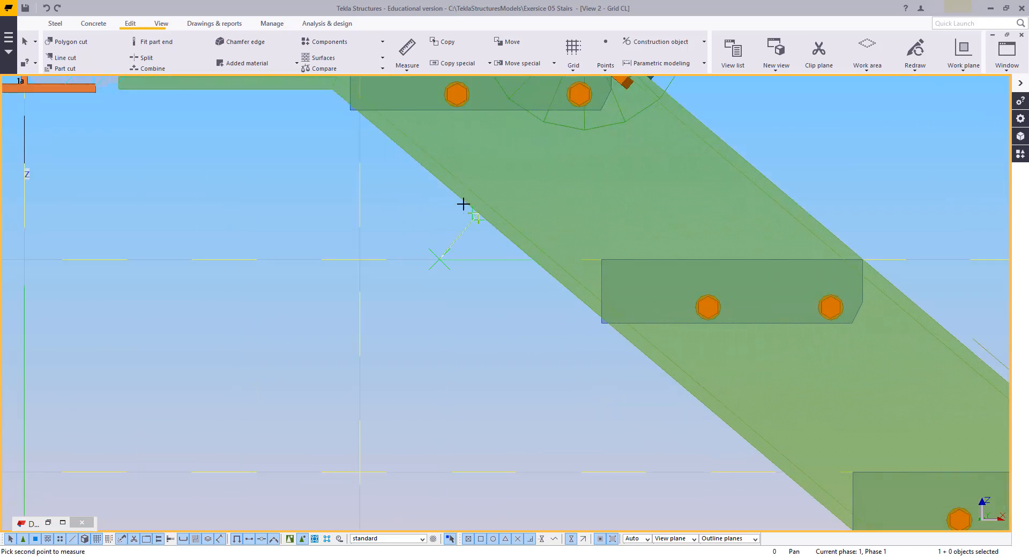
click(462, 205)
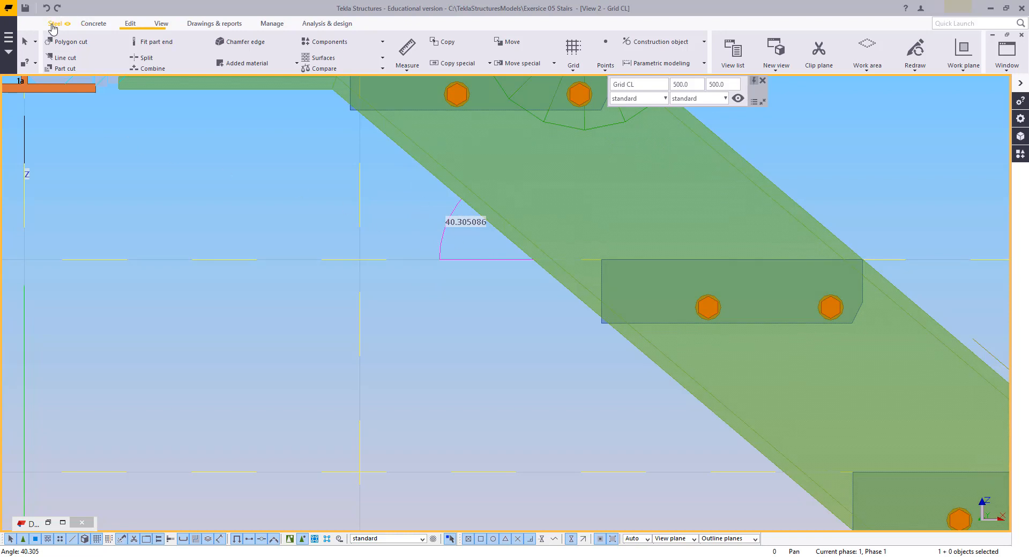
Step: Reopen the stair stringer drawing ST.1 from the drawing list
click(207, 24)
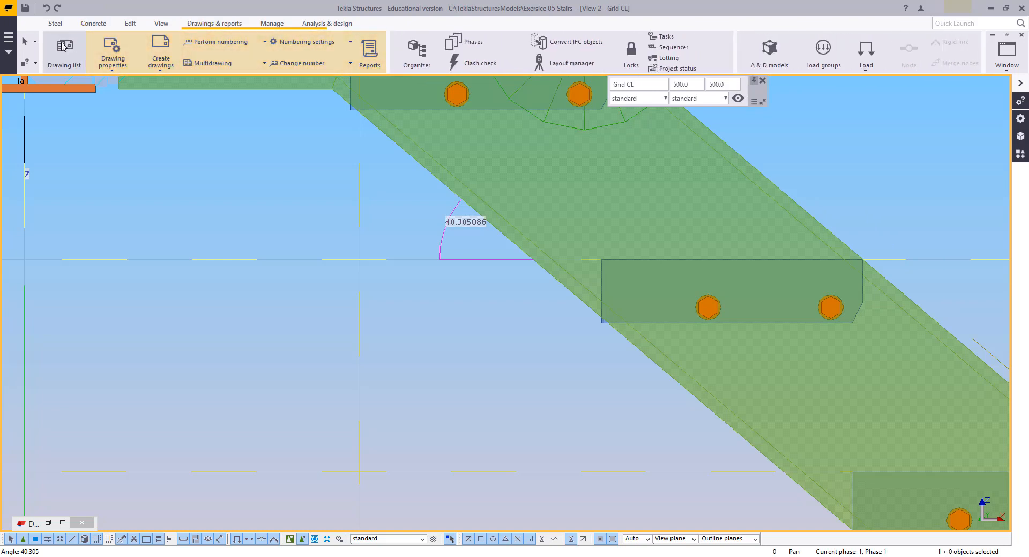
click(63, 47)
double_click(211, 170)
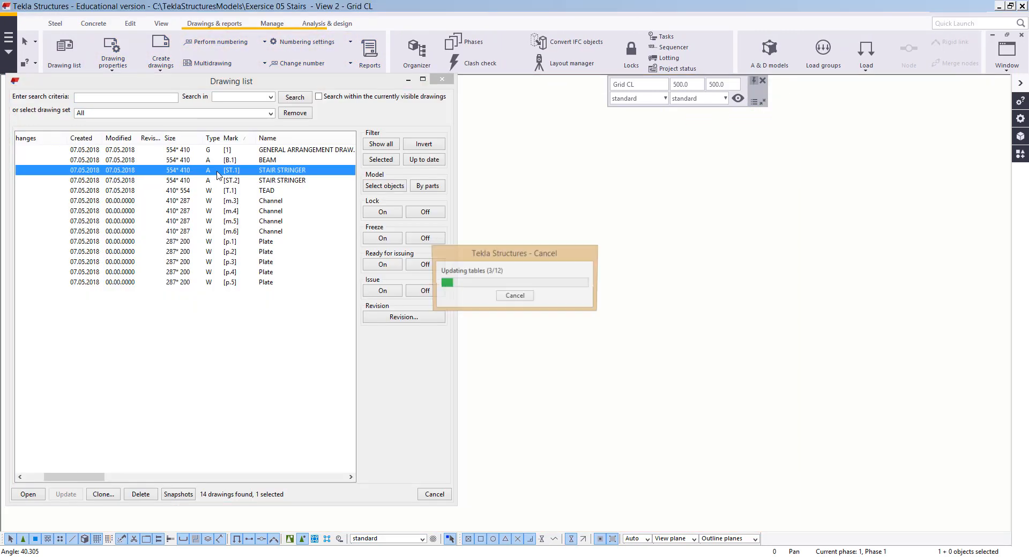
Step: Rotate the stringer's front view by -40.305 degrees
click(408, 80)
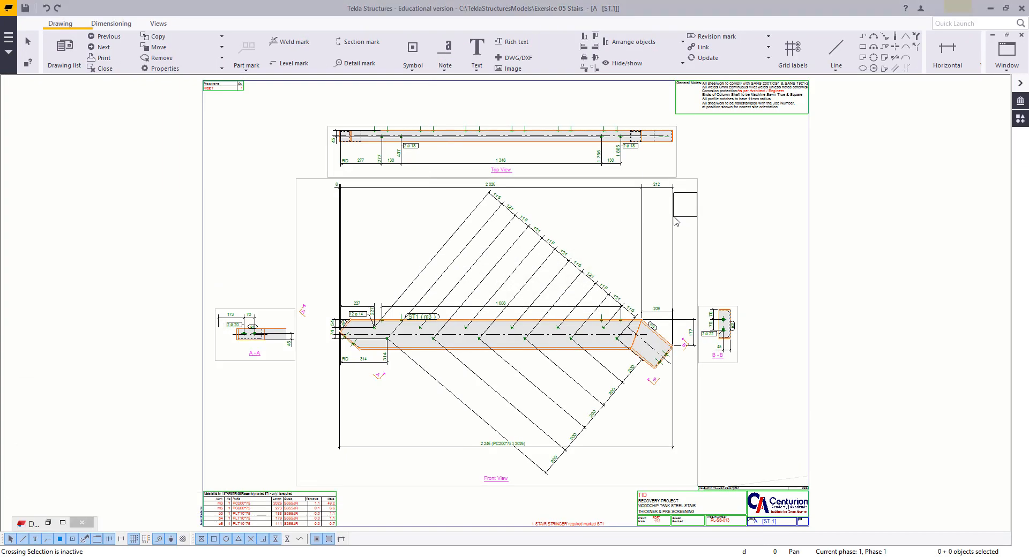
right_click(736, 131)
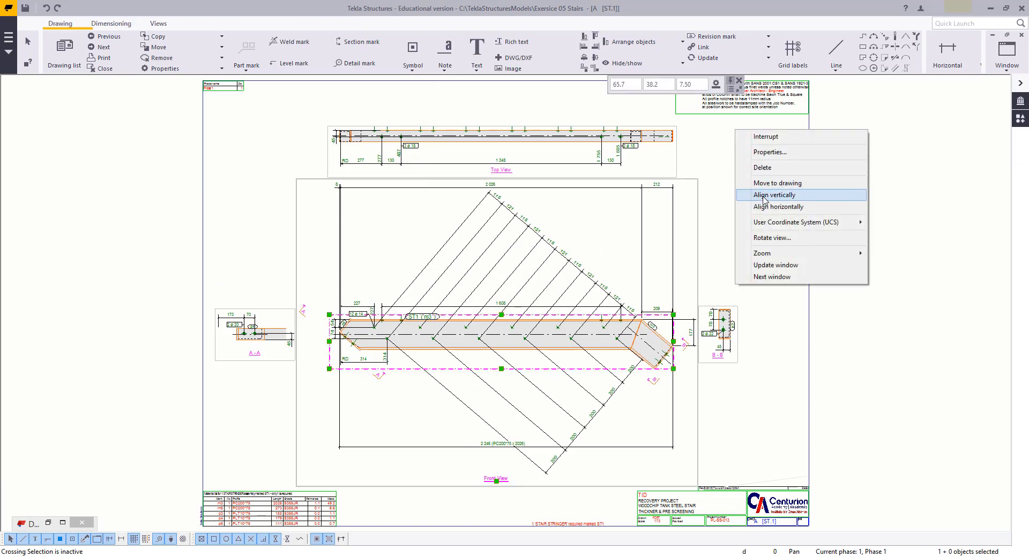
click(767, 237)
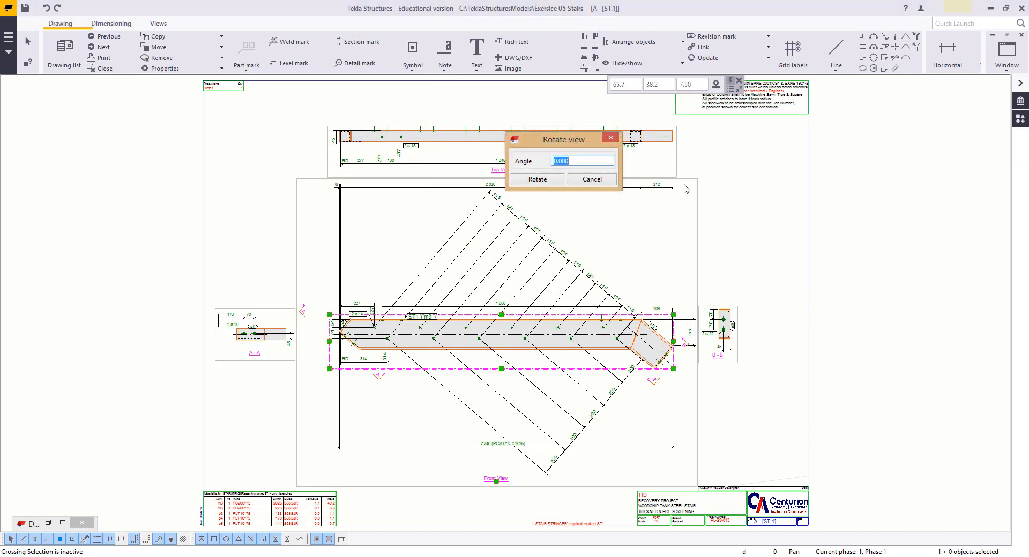
text(-4)
click(526, 182)
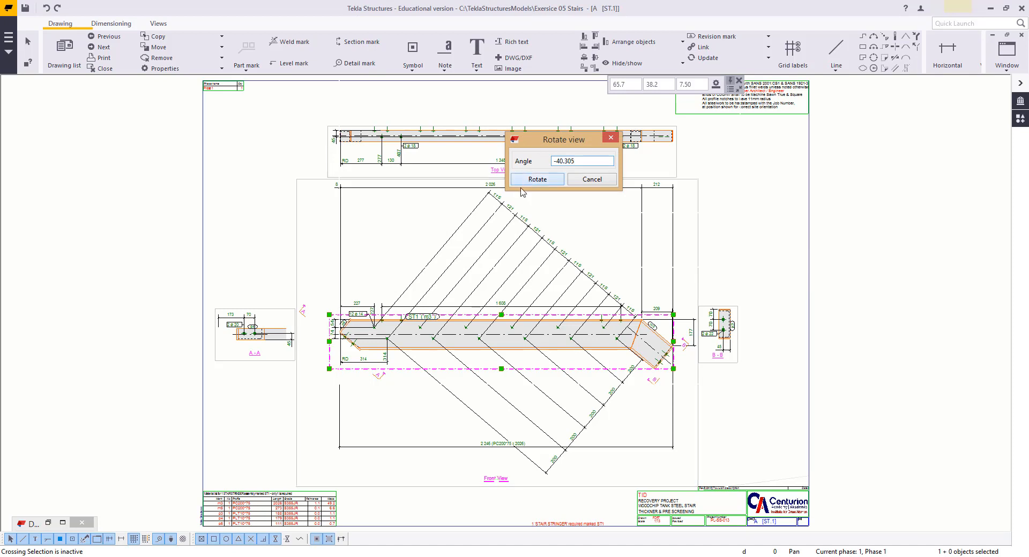
Step: Rotate the front view by 40.305 degrees twice so the stringer slopes upward with its upper end segment horizontal
click(553, 161)
key(Delete)
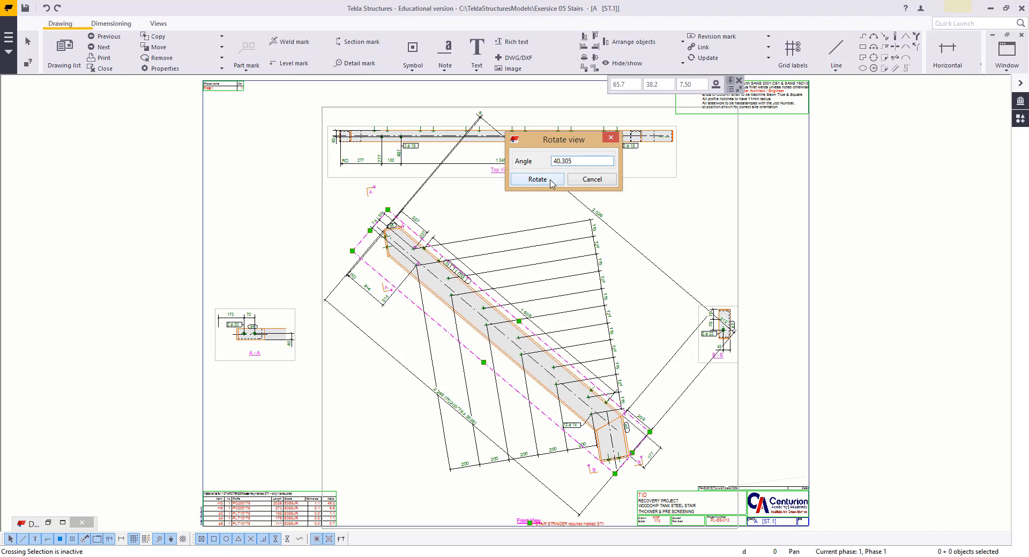
click(552, 182)
click(551, 181)
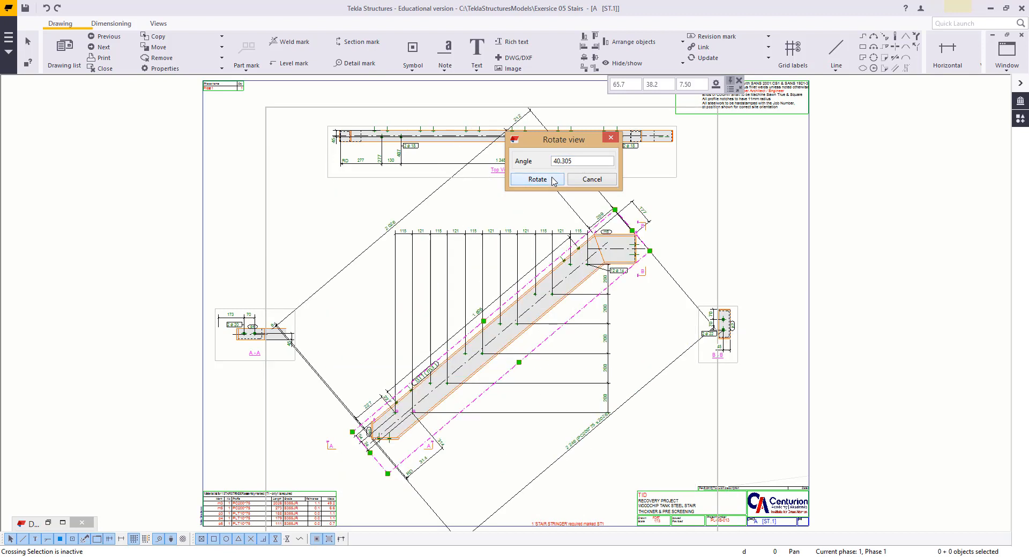
Step: Move section views B-B and A-A to the free space beside the front view, with A-A below B-B
middle_drag(797, 358, 740, 377)
click(688, 429)
mouse_move(689, 423)
mouse_down()
mouse_move(684, 385)
mouse_move(714, 234)
mouse_up()
click(669, 385)
middle_drag(238, 330, 349, 310)
scroll(349, 314, down, 2)
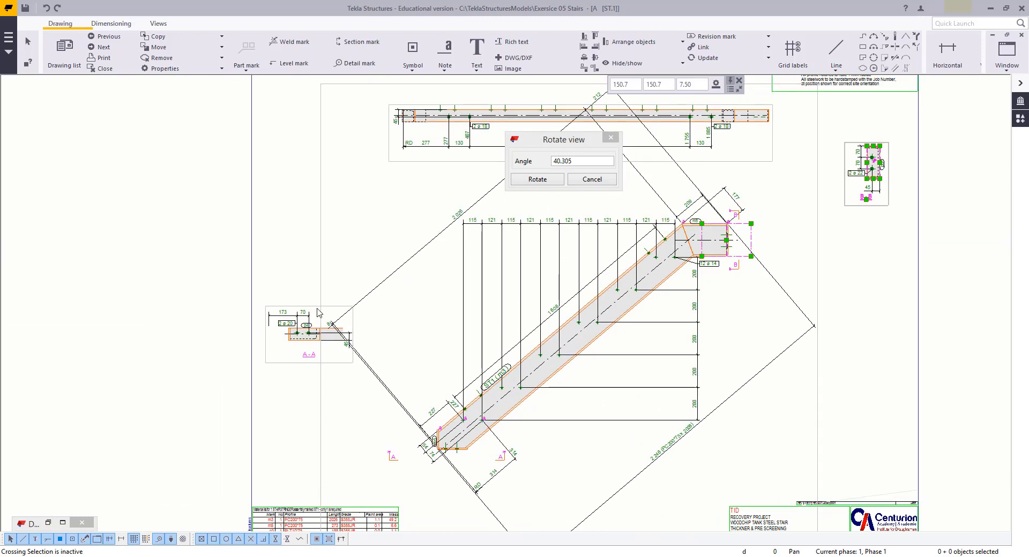
mouse_move(308, 304)
mouse_down()
mouse_move(763, 248)
mouse_move(772, 237)
mouse_up()
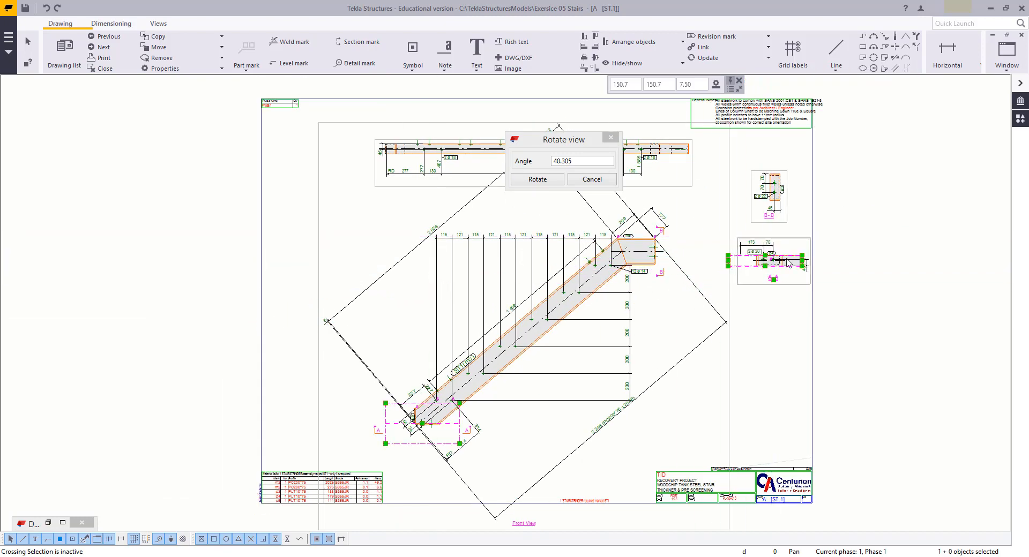
Step: In section A-A, move the 45 dimension closer to the part and place the 2 ø 20 hole mark below it
scroll(801, 262, up, 5)
scroll(819, 272, down, 2)
click(819, 280)
scroll(821, 283, up, 1)
scroll(822, 288, up, 1)
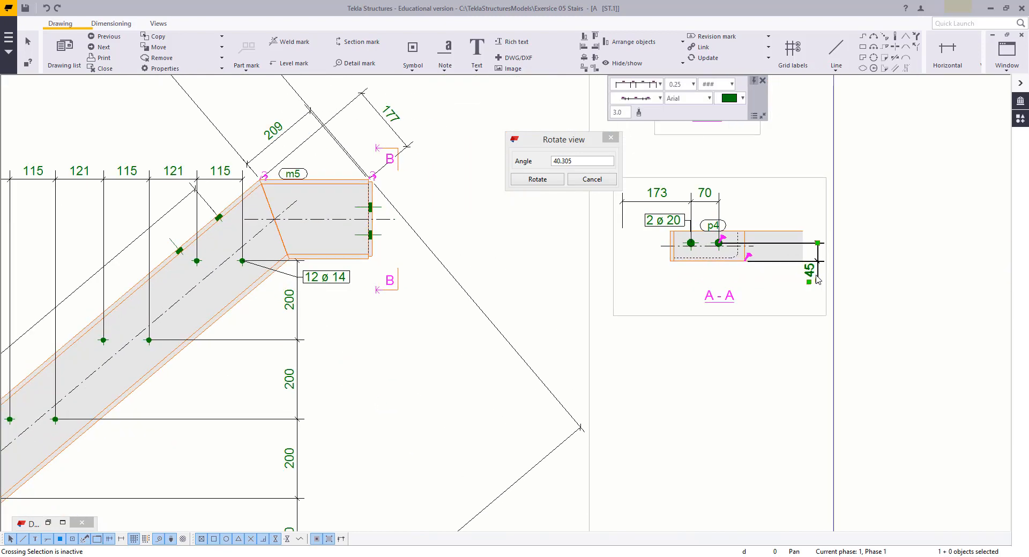
click(797, 220)
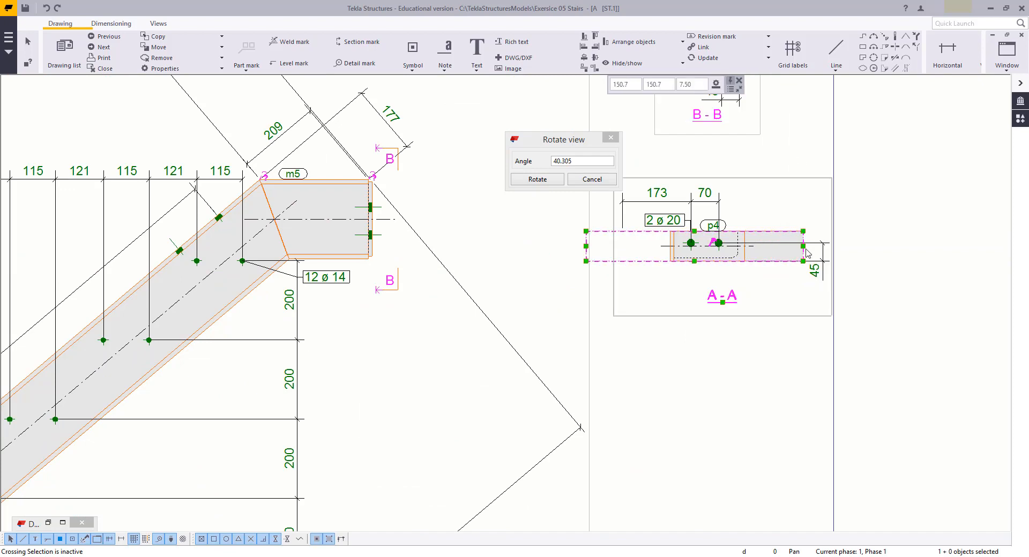
click(820, 271)
drag(819, 272, 805, 270)
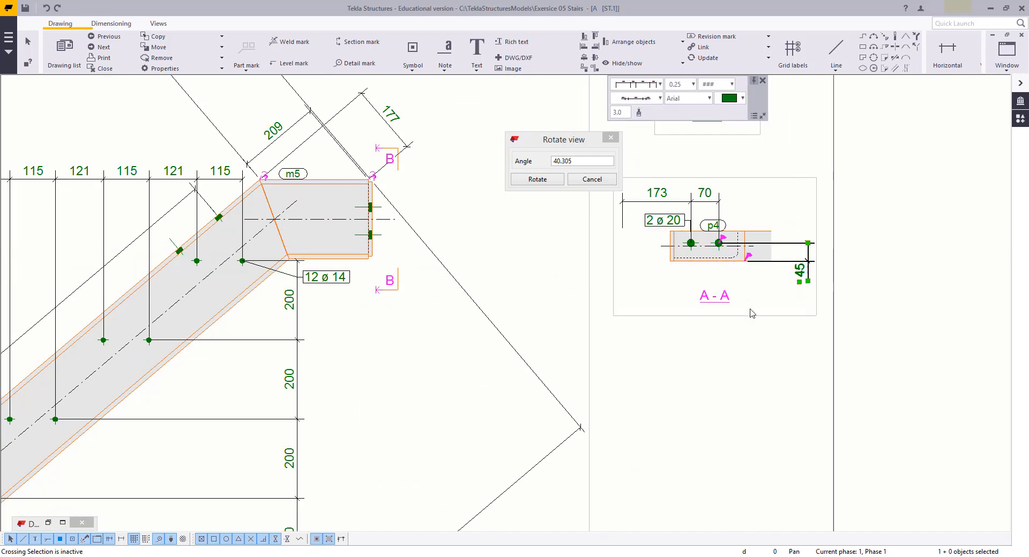
scroll(686, 388, down, 2)
scroll(667, 276, up, 2)
mouse_move(667, 286)
mouse_down()
mouse_move(634, 308)
mouse_move(622, 370)
mouse_up()
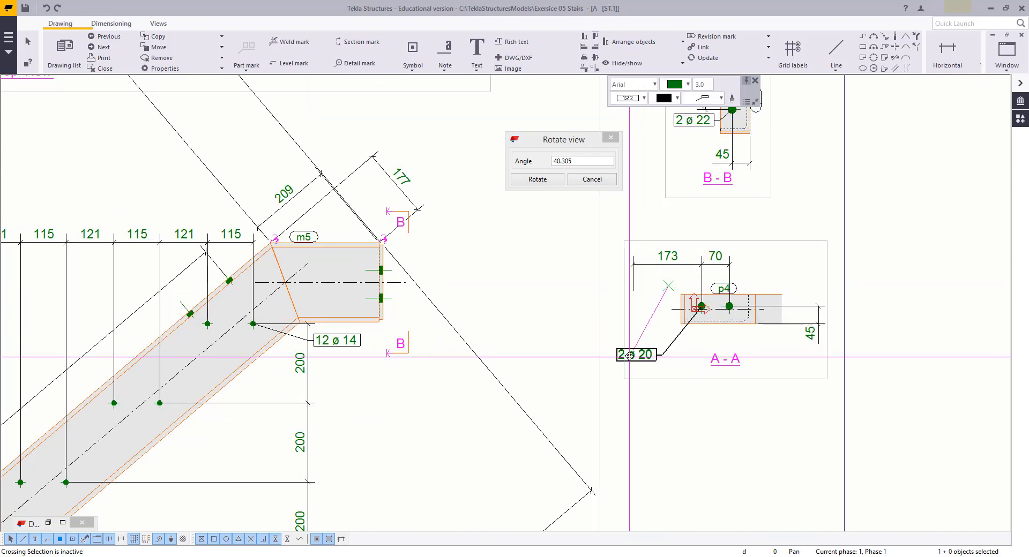
Step: In section A-A, remove the 173 dimension's outer point and add dimension points at both faces of the end plate
scroll(654, 248, up, 2)
click(622, 292)
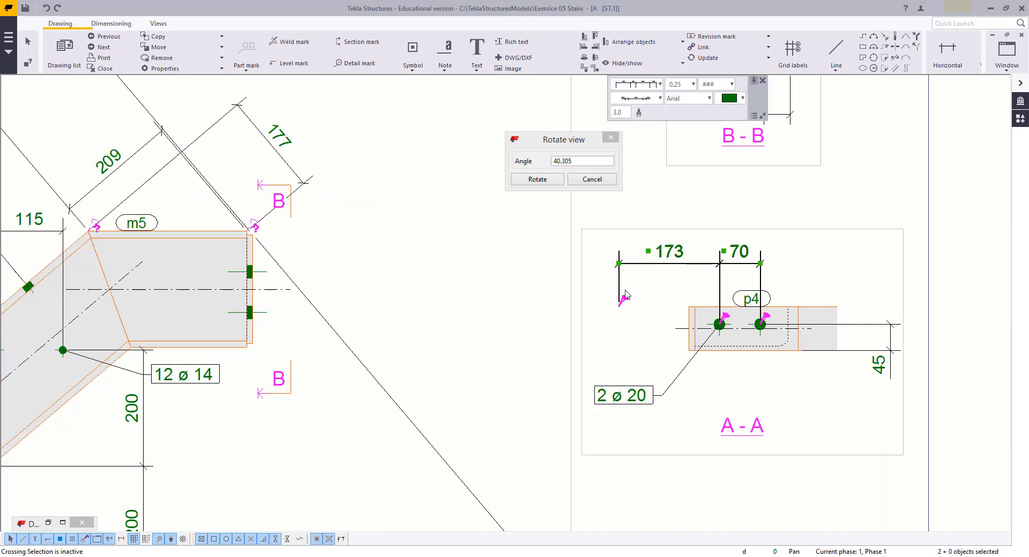
right_click(592, 209)
click(632, 310)
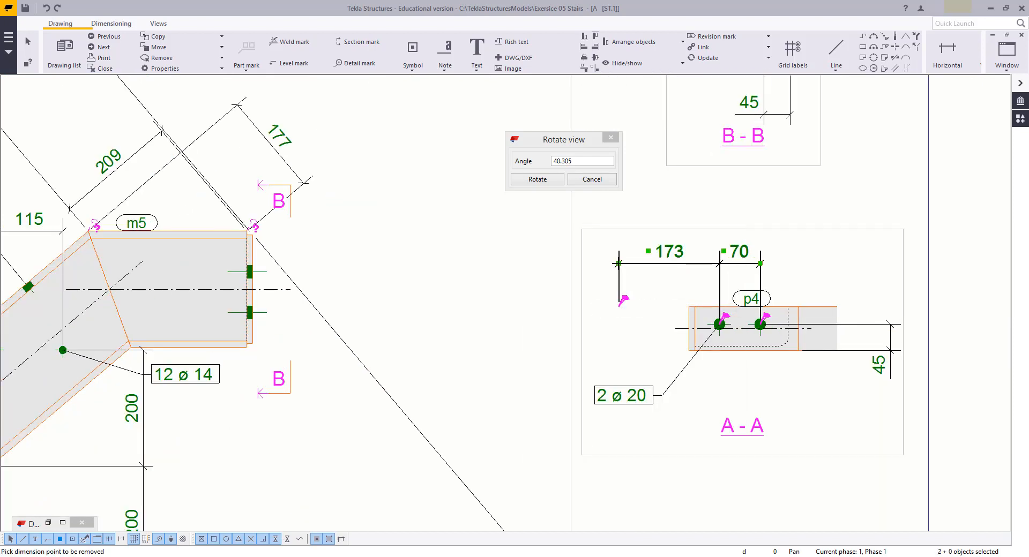
right_click(622, 212)
click(643, 219)
right_click(643, 225)
click(682, 335)
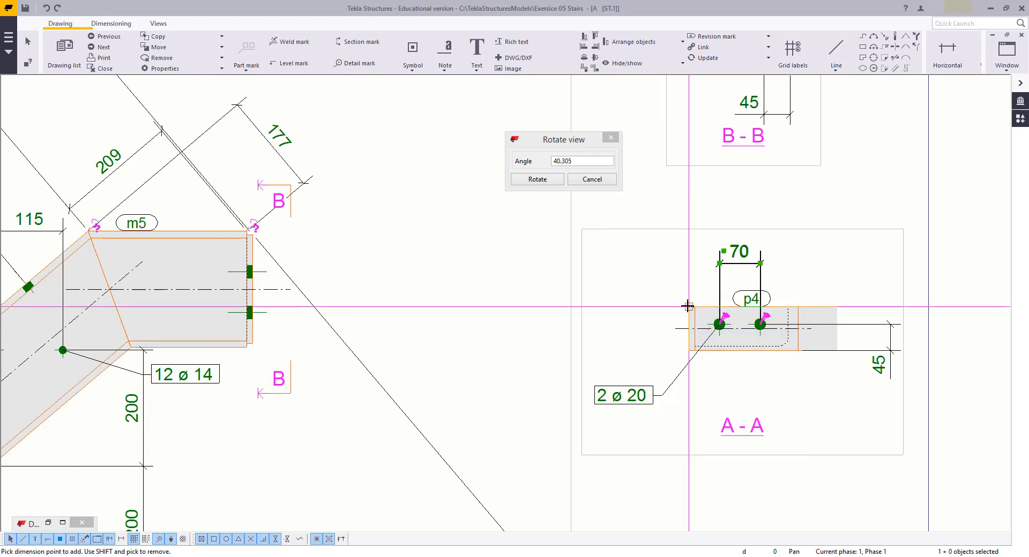
click(690, 305)
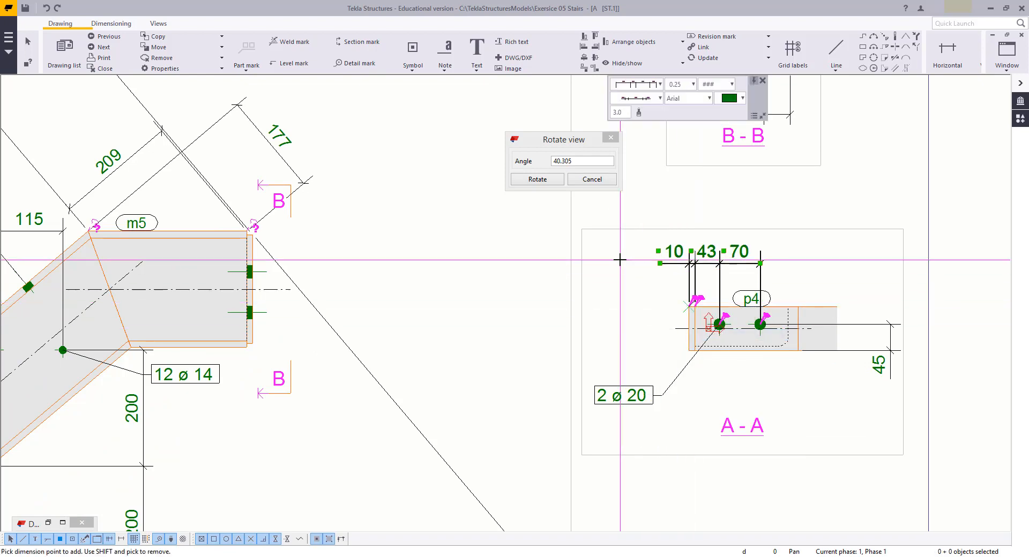
key(Escape)
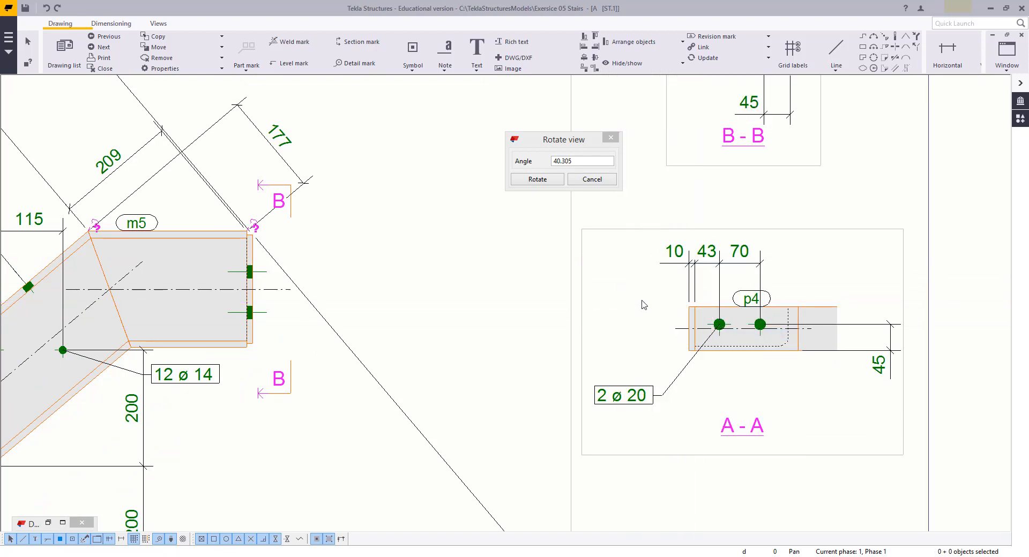
Step: Move the top view up toward the sheet's upper border, away from the rotated front view
scroll(623, 327, down, 8)
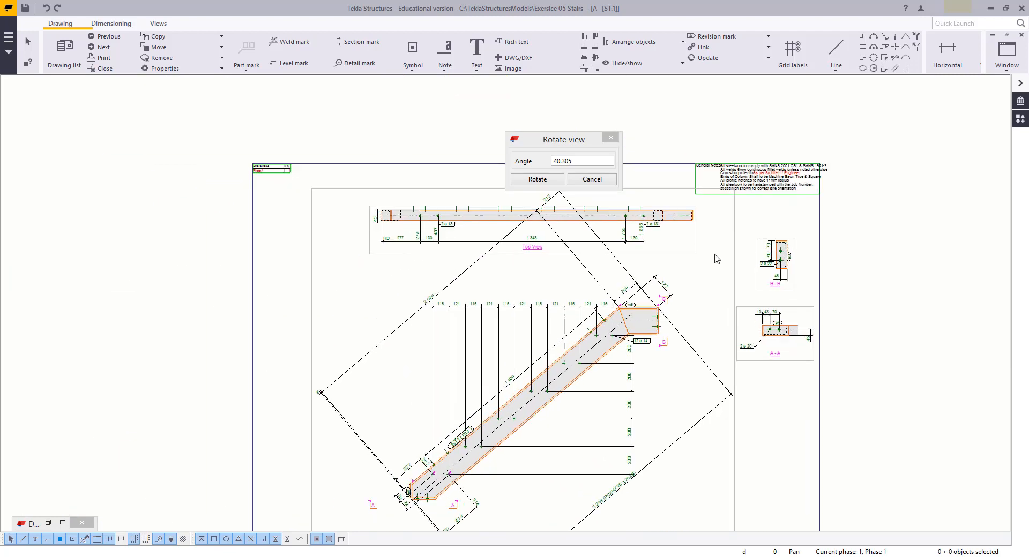
click(677, 254)
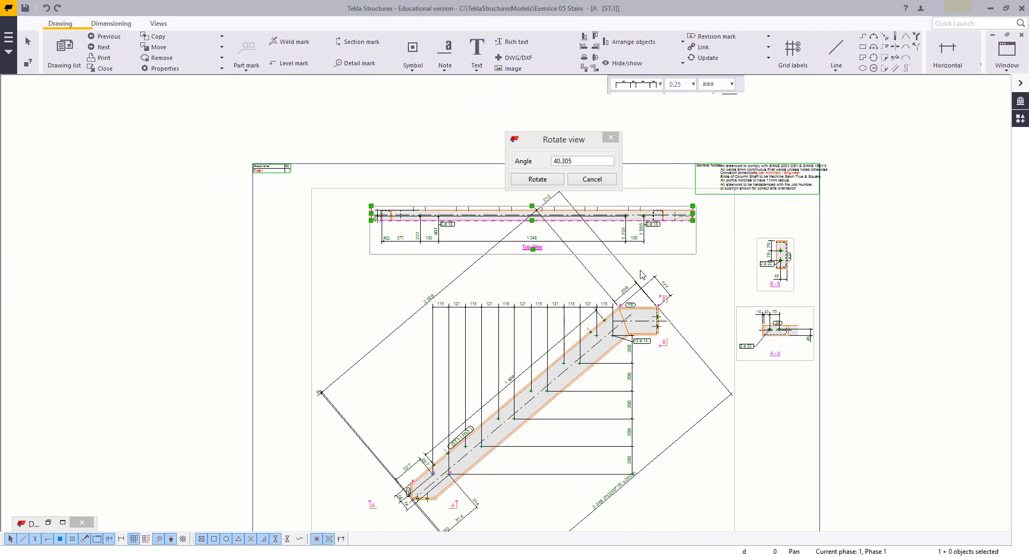
scroll(639, 271, down, 6)
scroll(558, 434, up, 3)
middle_drag(606, 331, 605, 435)
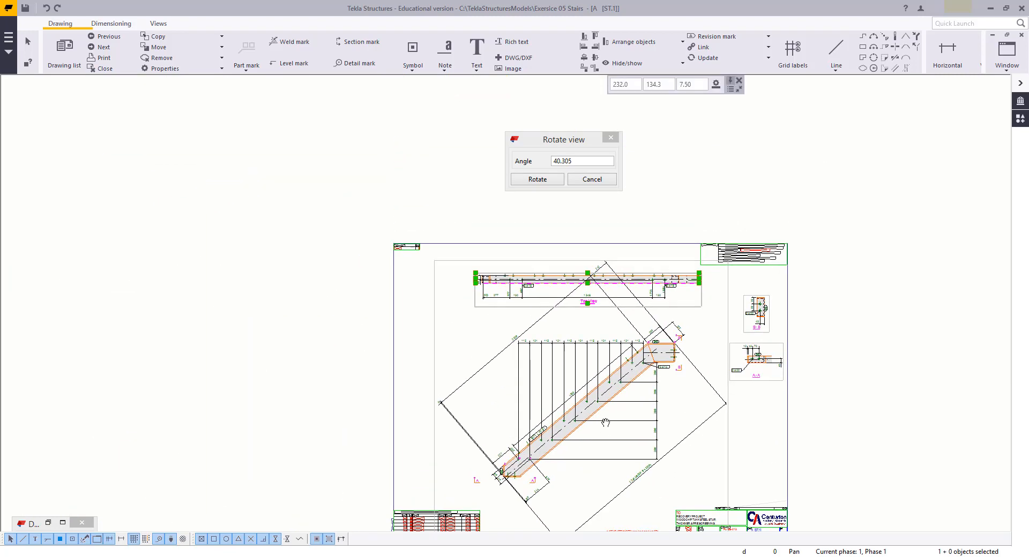
scroll(560, 294, up, 2)
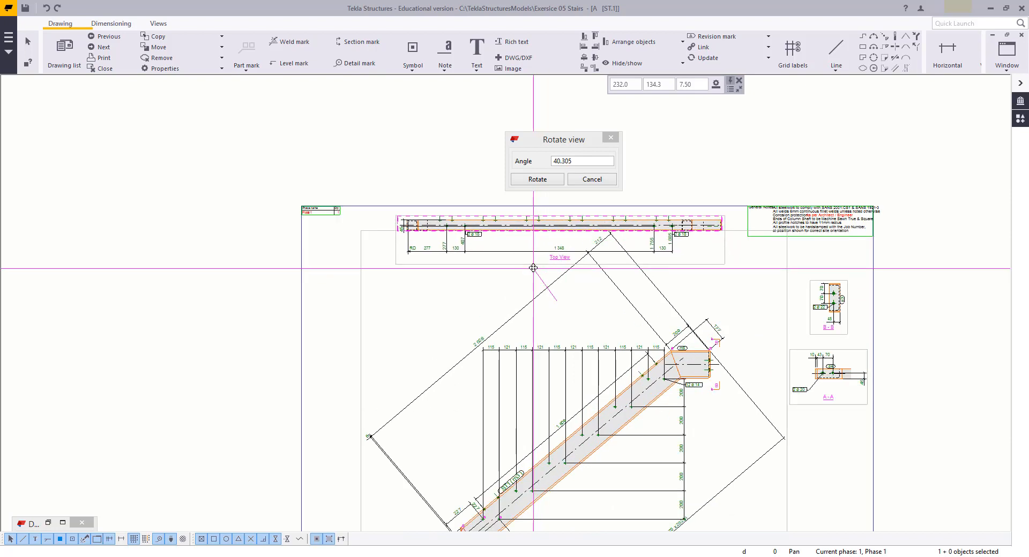
scroll(538, 266, up, 2)
click(343, 356)
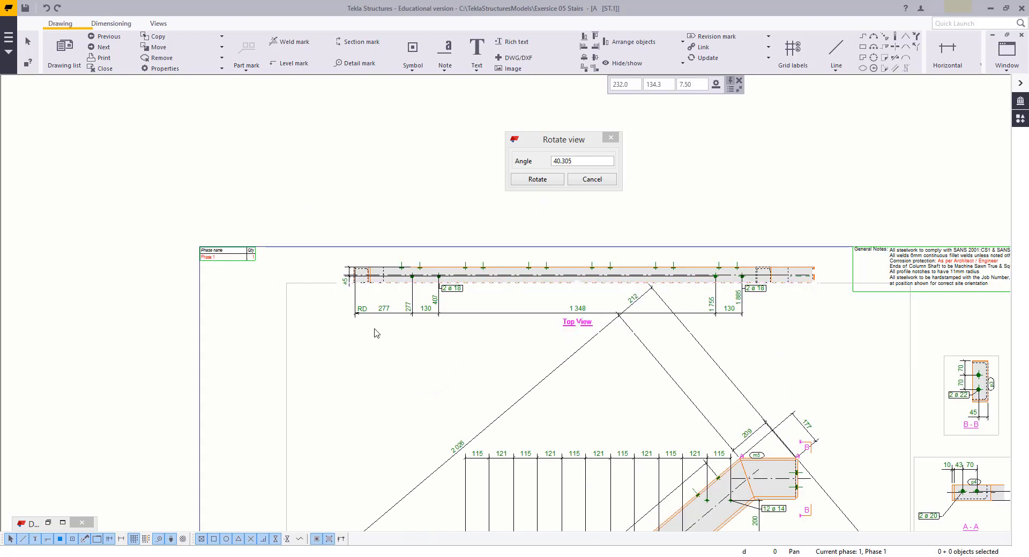
Step: In the top view, move the 45 dimension clear of the stringer's end and delete the running hole dimensions below
scroll(514, 300, up, 3)
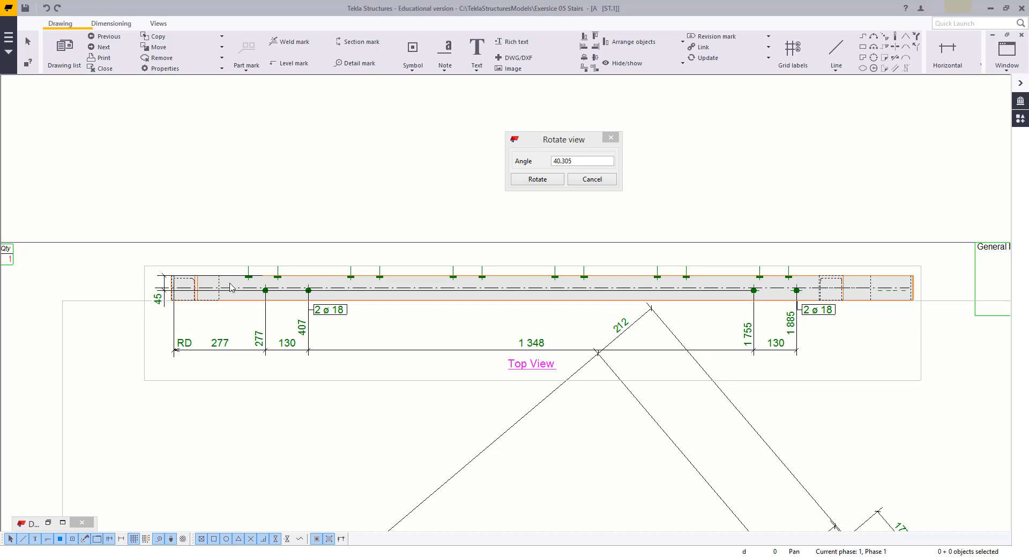
click(159, 299)
scroll(159, 299, up, 2)
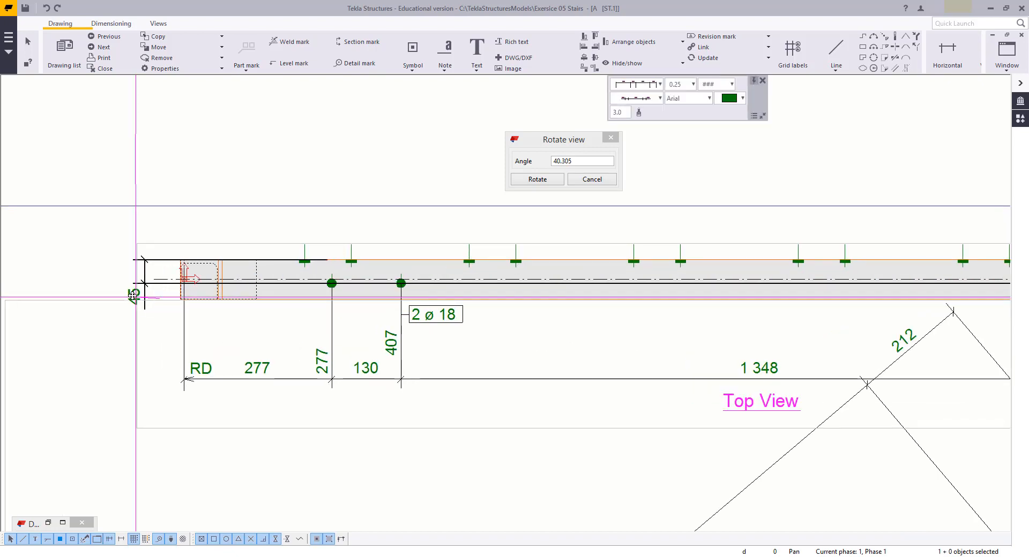
click(359, 380)
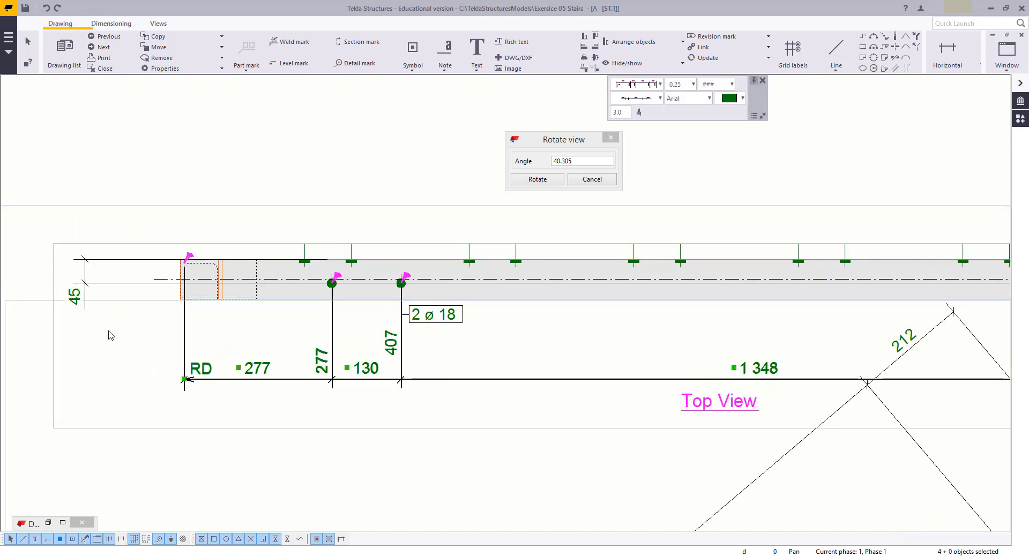
key(Delete)
Step: Shift both 2 ø 18 hole marks in the top view away from the stringer
scroll(429, 316, down, 3)
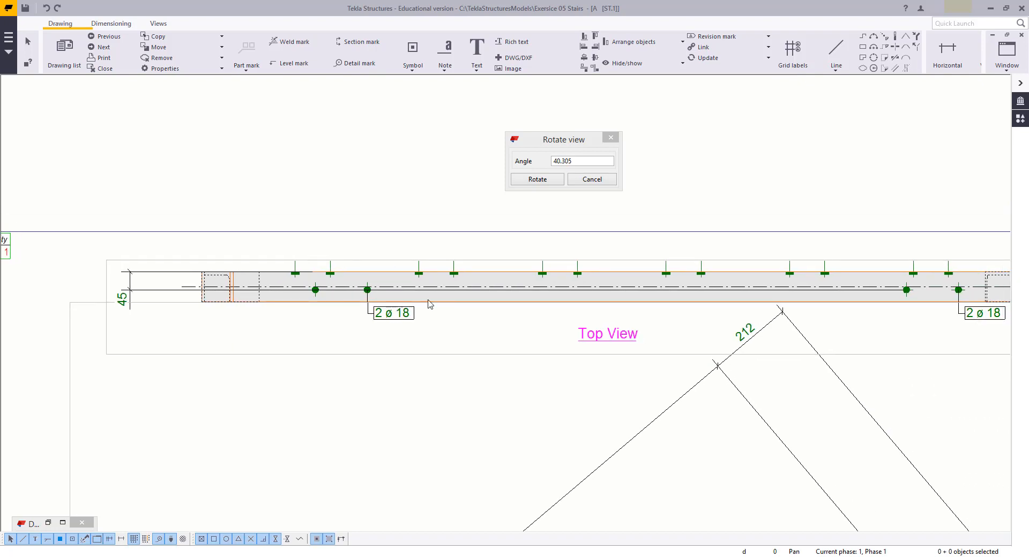
drag(867, 312, 876, 322)
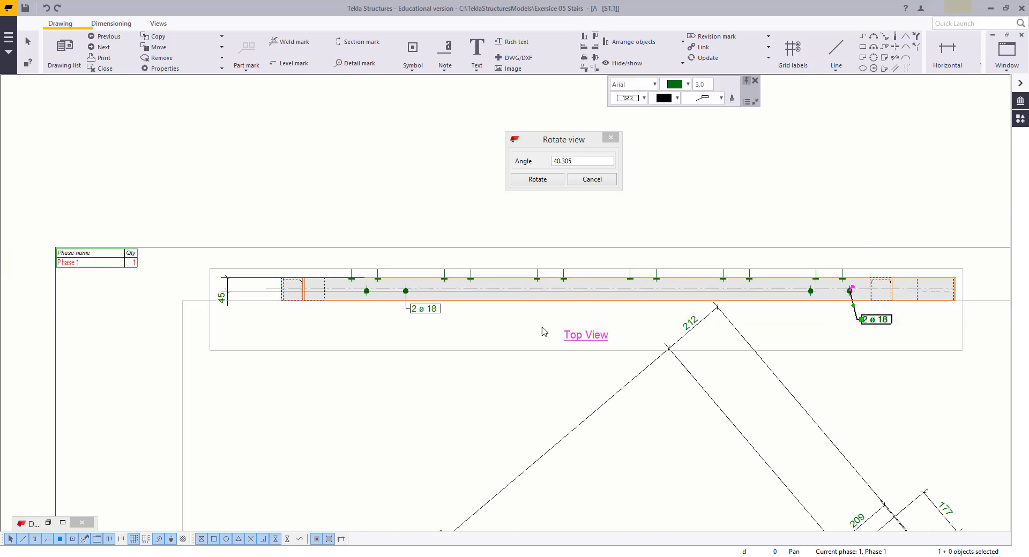
click(448, 342)
scroll(487, 358, down, 5)
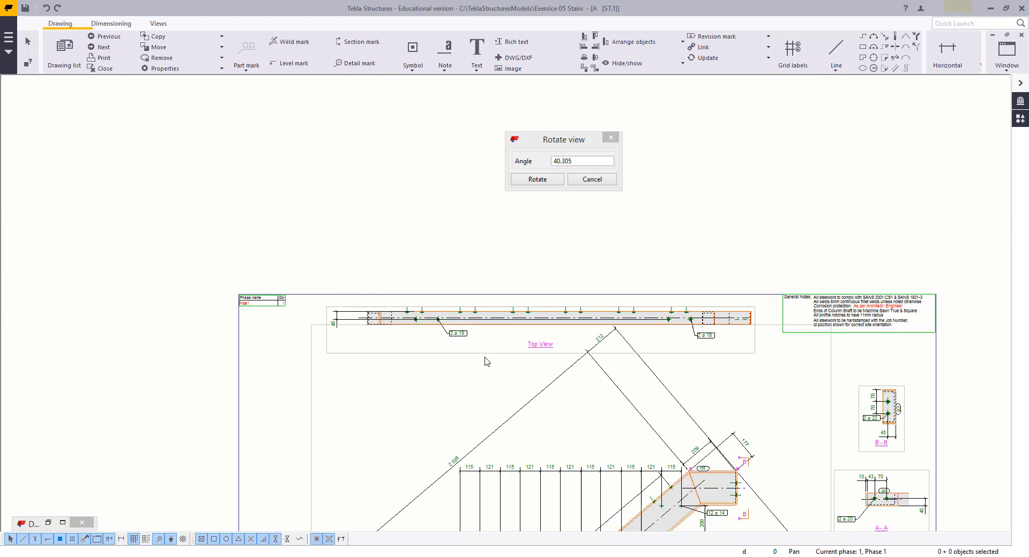
Step: Delete the front view's overall 2246 and 2026 dimensions and the tread-hole chains of 200 and 115/121
middle_drag(646, 434, 666, 426)
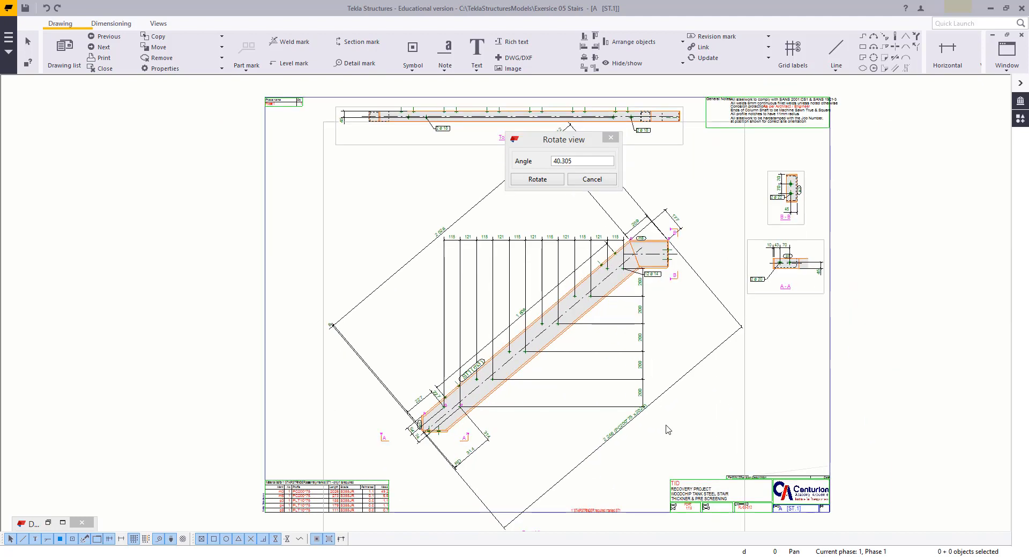
drag(683, 436, 603, 380)
key(Delete)
middle_drag(495, 448, 535, 469)
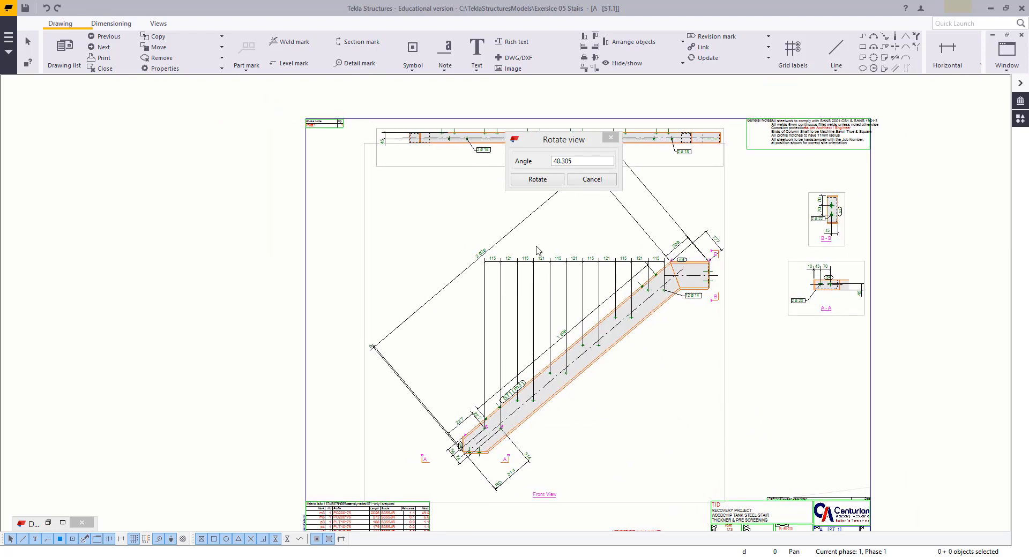
drag(536, 247, 479, 337)
key(Delete)
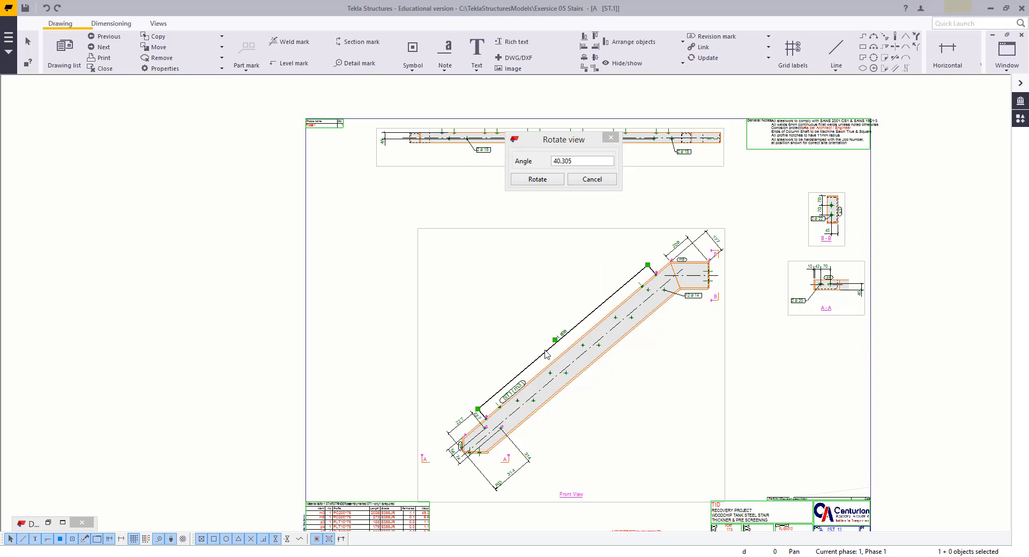
Step: Delete the sloped 1608 dimension and the remaining dimensions around the stringer's lower end in the front view
scroll(461, 449, up, 4)
middle_drag(630, 388, 664, 251)
key(Delete)
drag(511, 386, 476, 337)
key(Delete)
scroll(529, 391, down, 2)
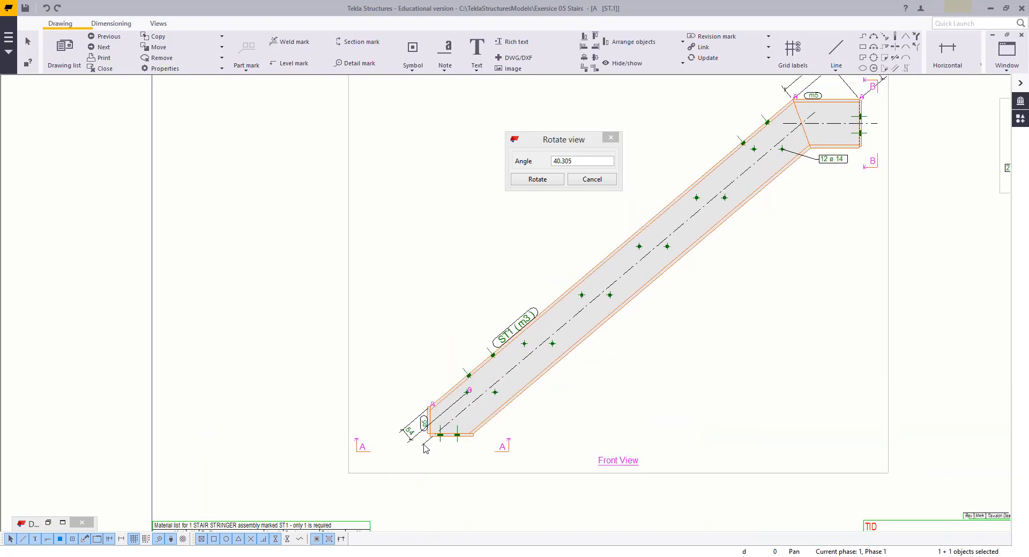
scroll(661, 404, down, 2)
Step: Delete the 209 and 177 dimensions at the stringer's upper end in the front view
scroll(756, 276, up, 6)
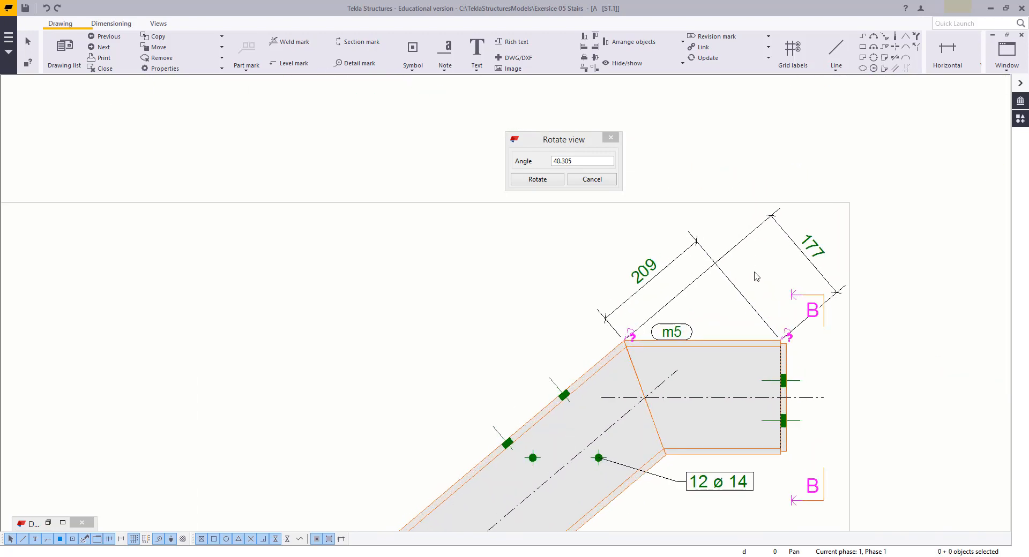
drag(755, 262, 668, 272)
key(Delete)
scroll(632, 413, down, 4)
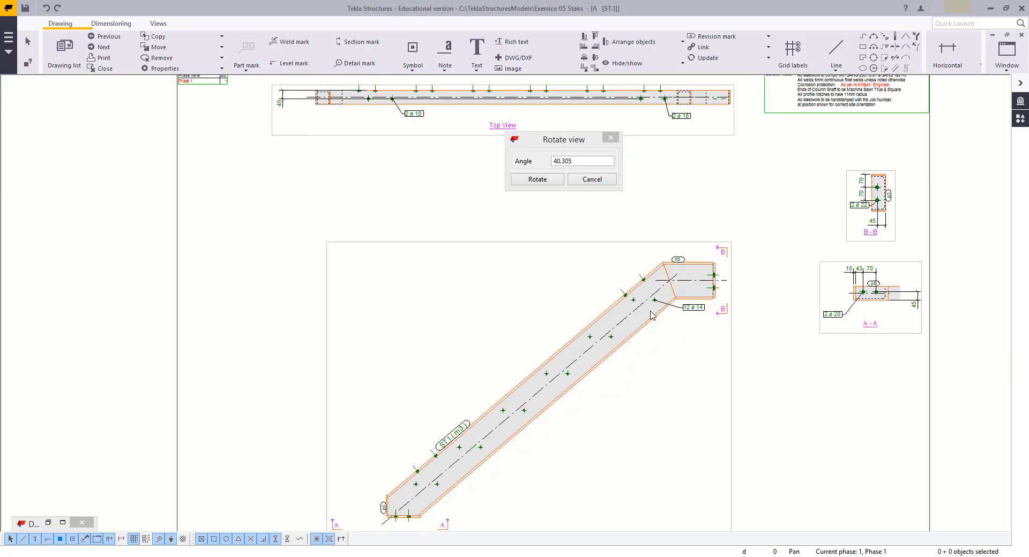
scroll(731, 300, up, 4)
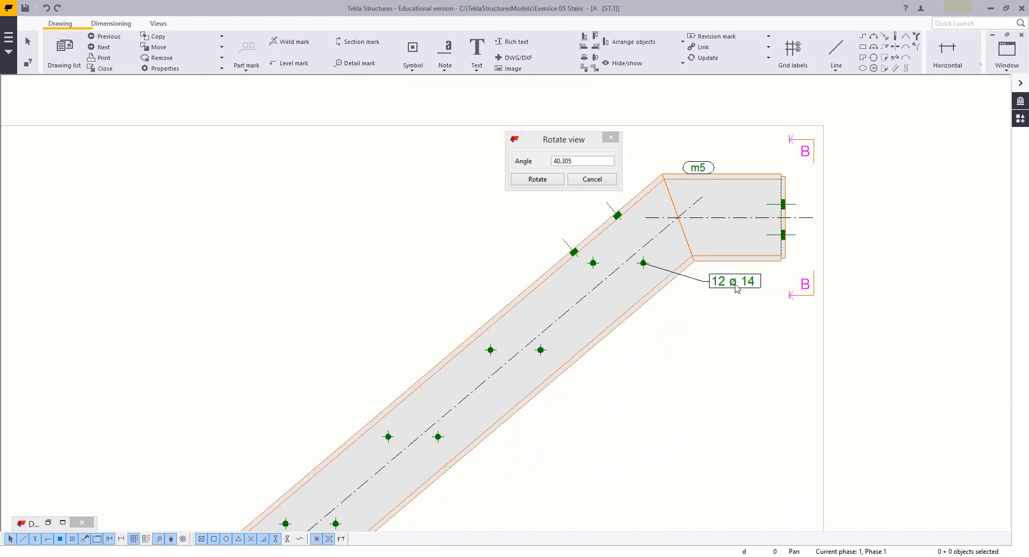
Step: Close the view rotation dialog without rotating the front view again
click(746, 318)
scroll(578, 361, down, 4)
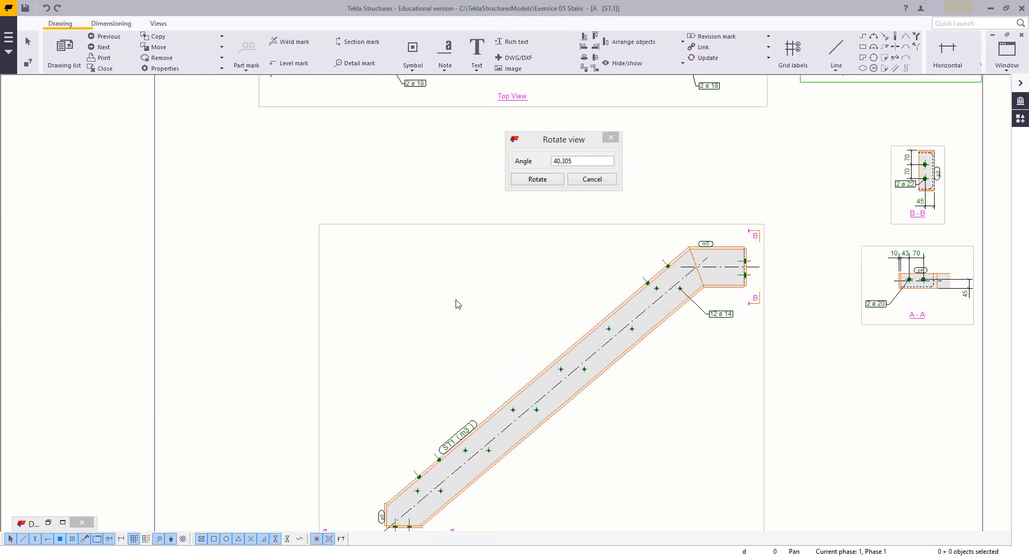
scroll(390, 285, down, 2)
click(592, 179)
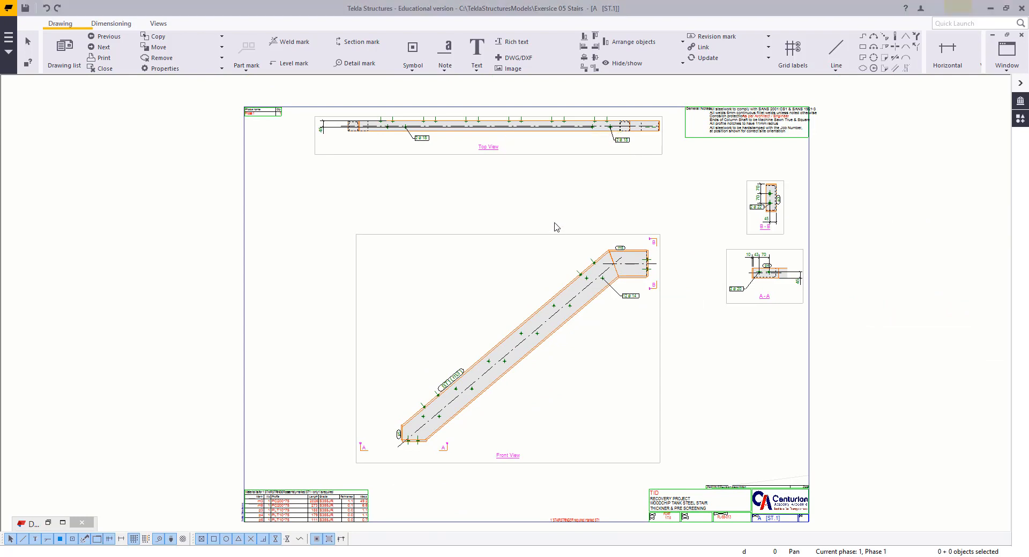
Step: Add an overall vertical dimension in the front view from the stringer's upper bend corner down to the lower end of plate p5
click(104, 47)
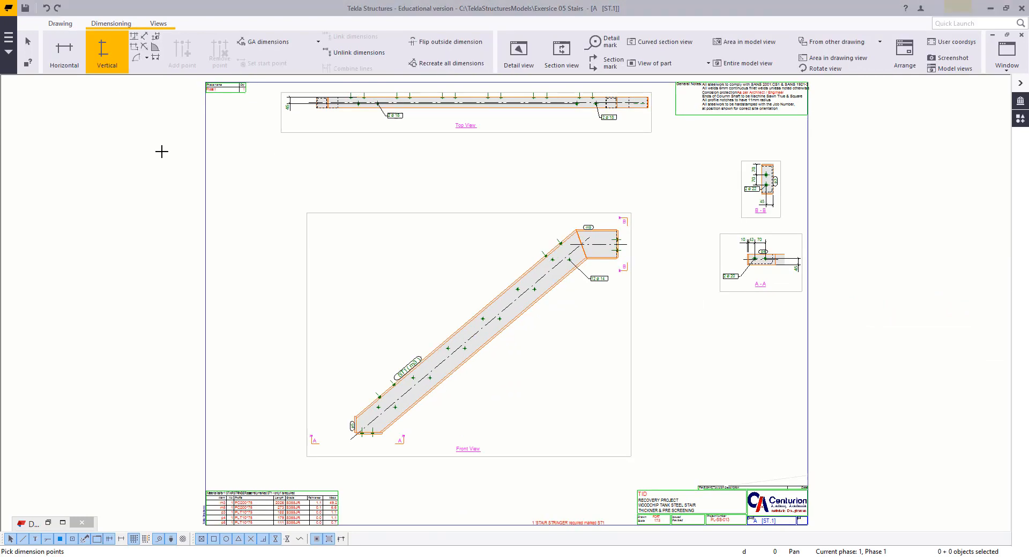
scroll(583, 255, up, 6)
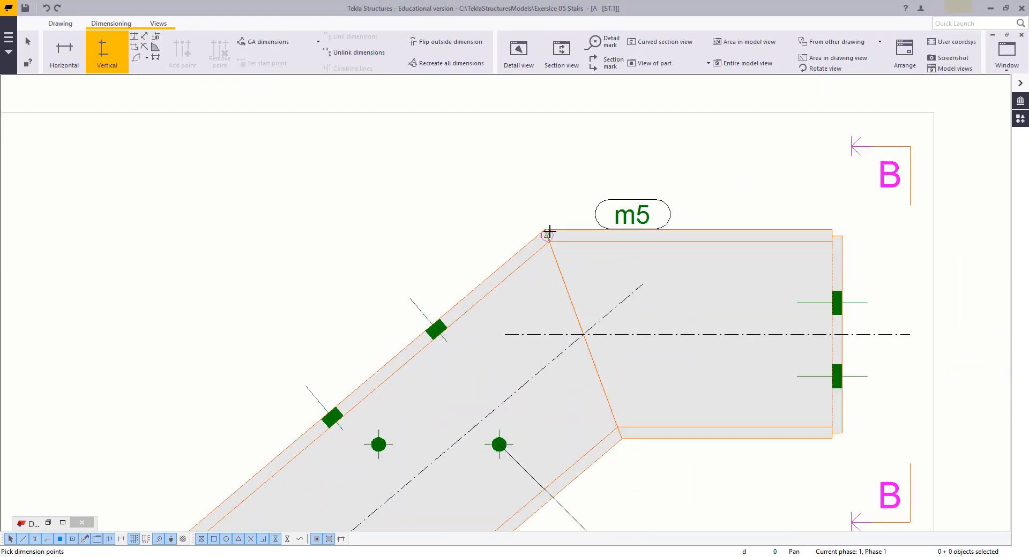
scroll(545, 228, down, 5)
scroll(452, 385, up, 5)
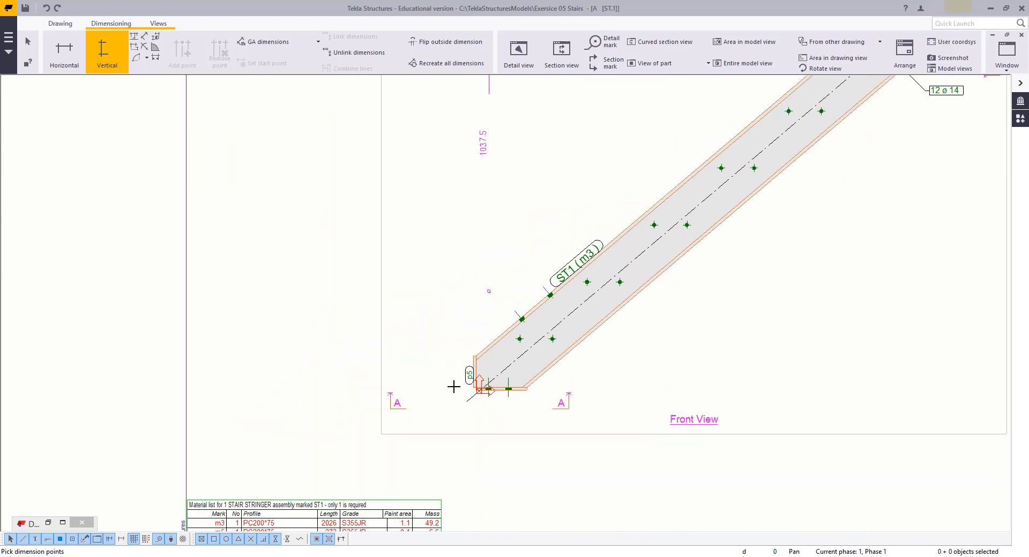
scroll(495, 368, up, 3)
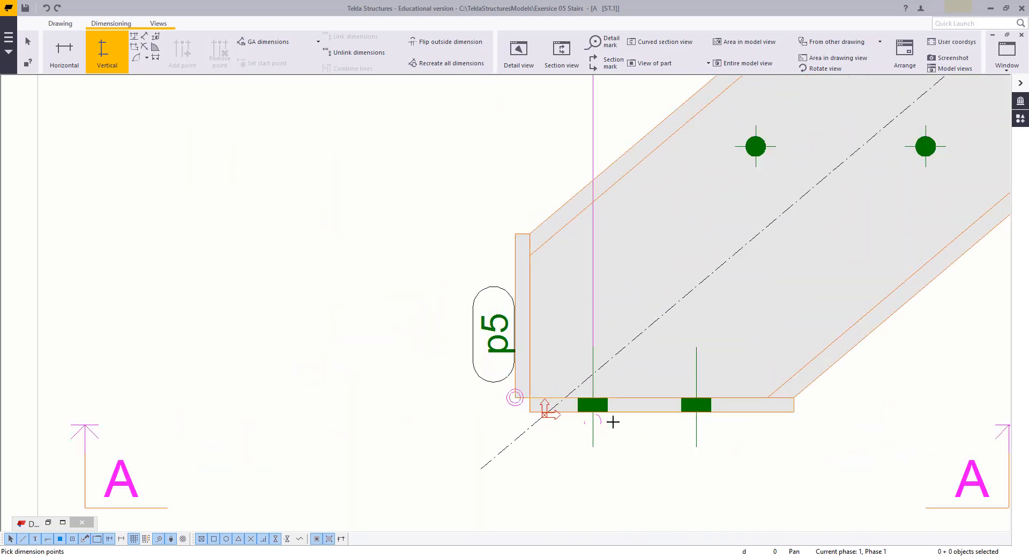
scroll(613, 422, down, 4)
middle_click(347, 368)
Step: Dimension the height of end plate p5 vertically beside the stringer's lower end
scroll(608, 435, up, 2)
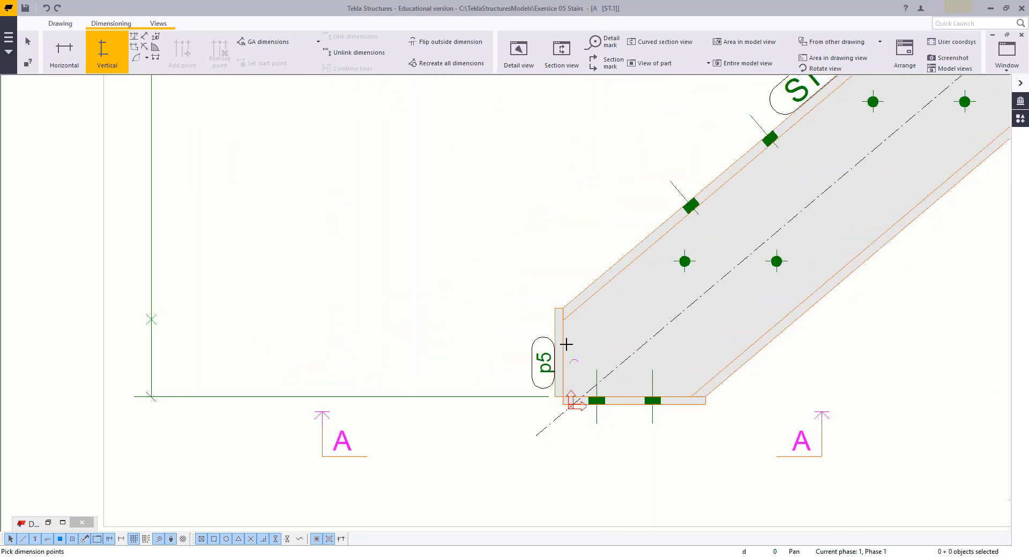
scroll(566, 344, up, 1)
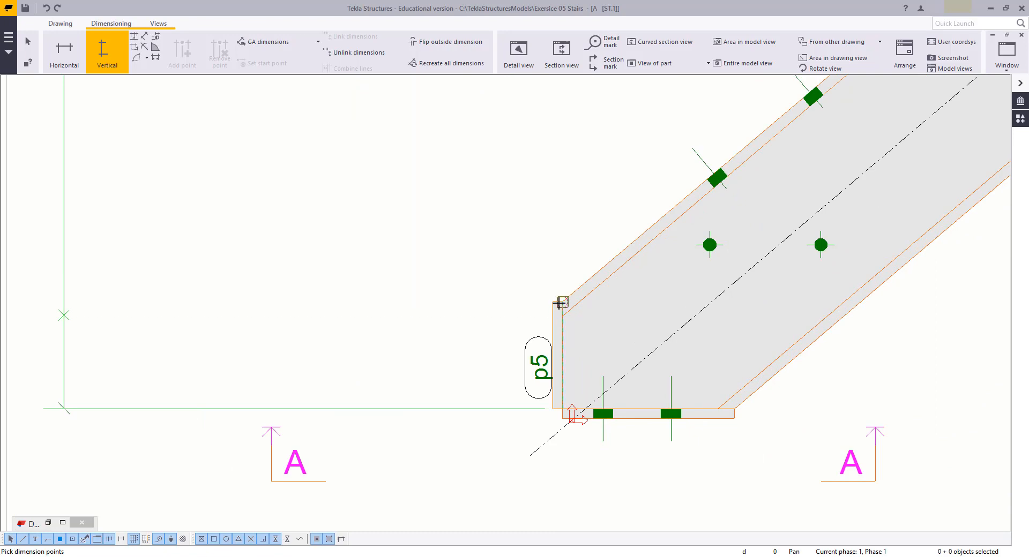
click(551, 408)
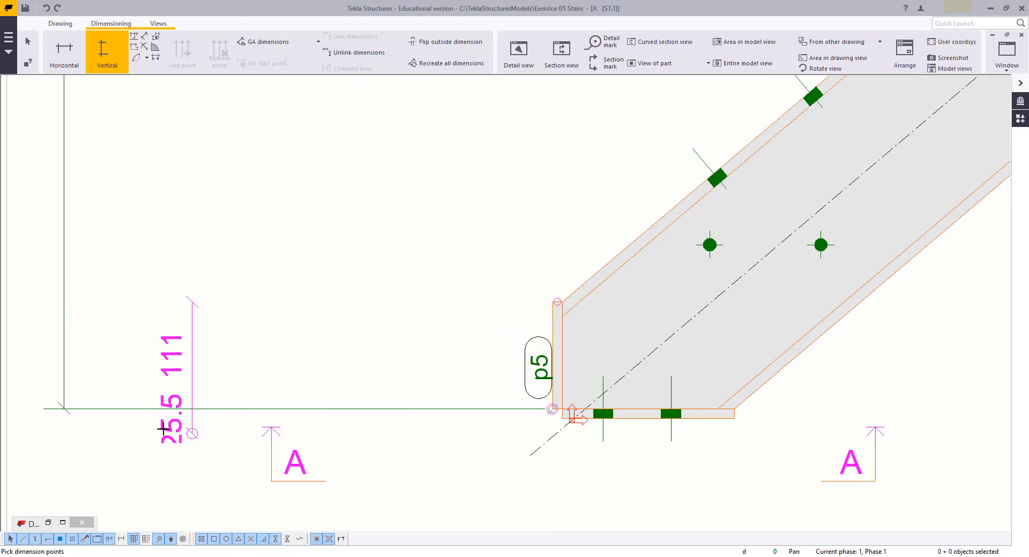
middle_click(272, 400)
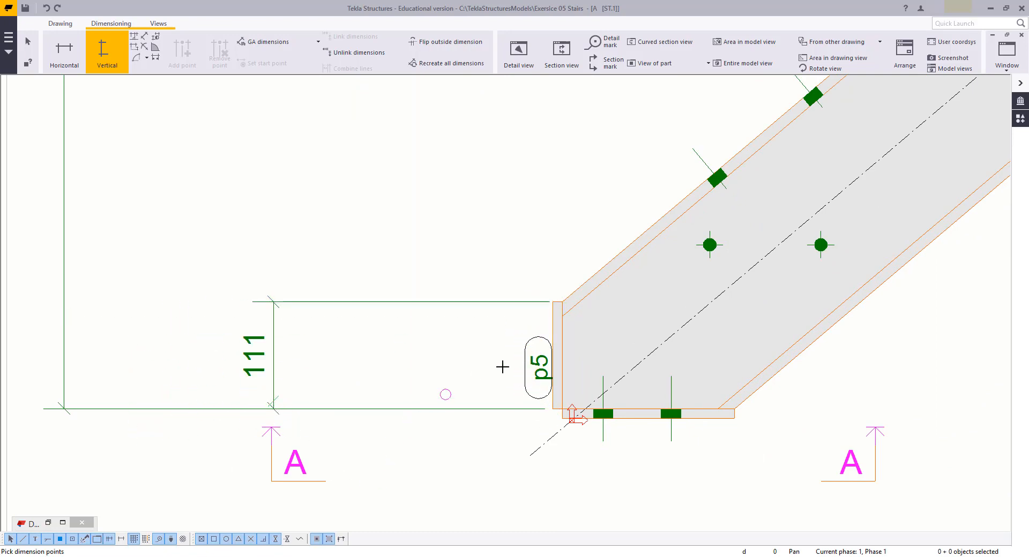
Step: Dimension the bottom plate's thickness vertically and combine it with the overall height dimension into one dimension line
click(565, 420)
middle_drag(265, 444, 671, 424)
middle_click(481, 434)
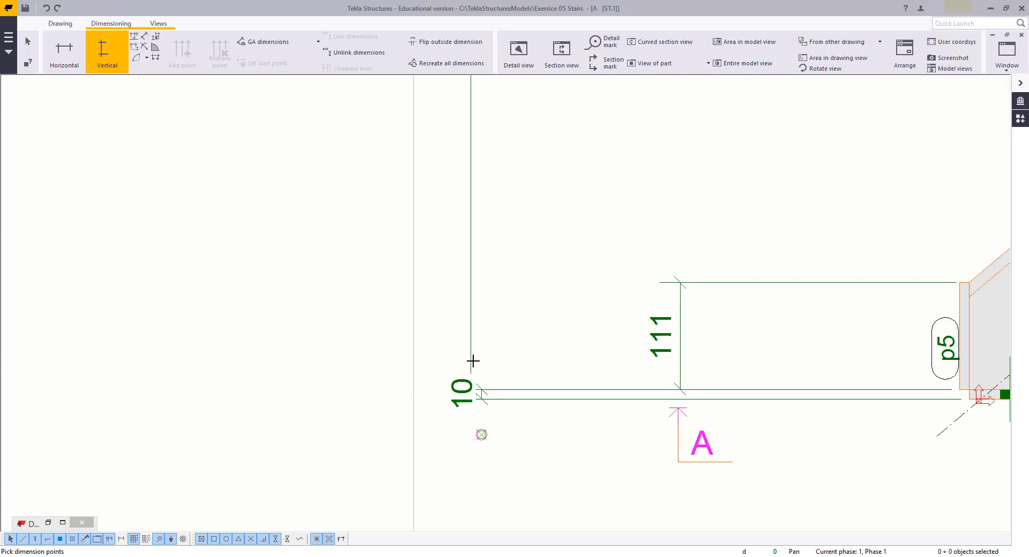
right_click(476, 274)
click(494, 281)
drag(511, 424, 463, 268)
right_click(459, 141)
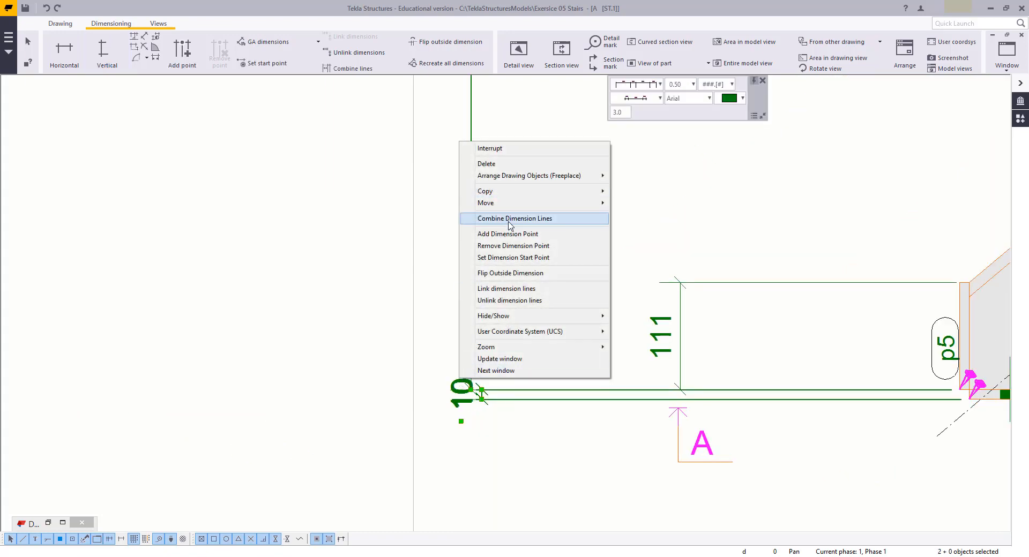
click(508, 221)
Step: Add a vertical dimension chain from the lower end of plate p5 through the two lowest rows of tread holes
scroll(588, 342, down, 2)
middle_drag(588, 342, 301, 355)
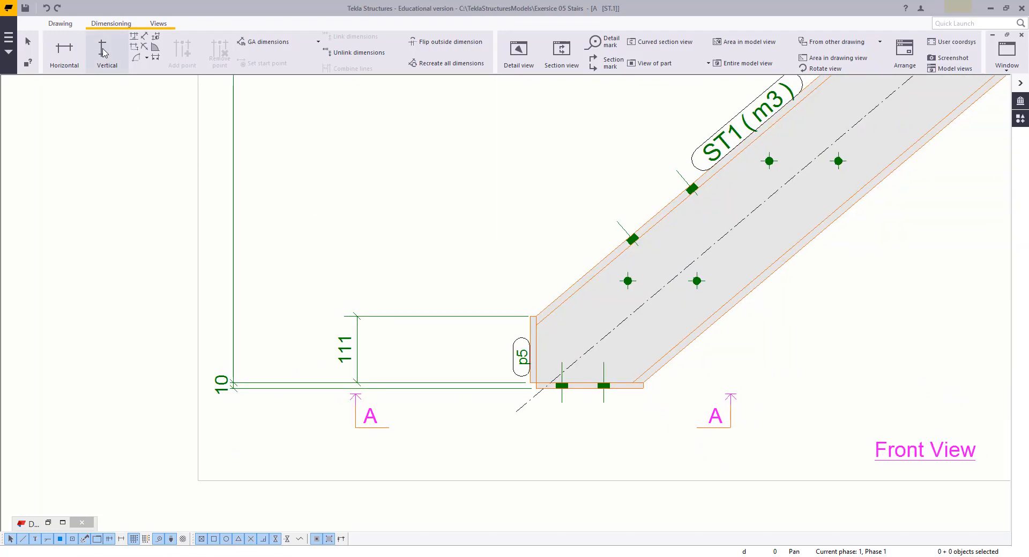
click(106, 54)
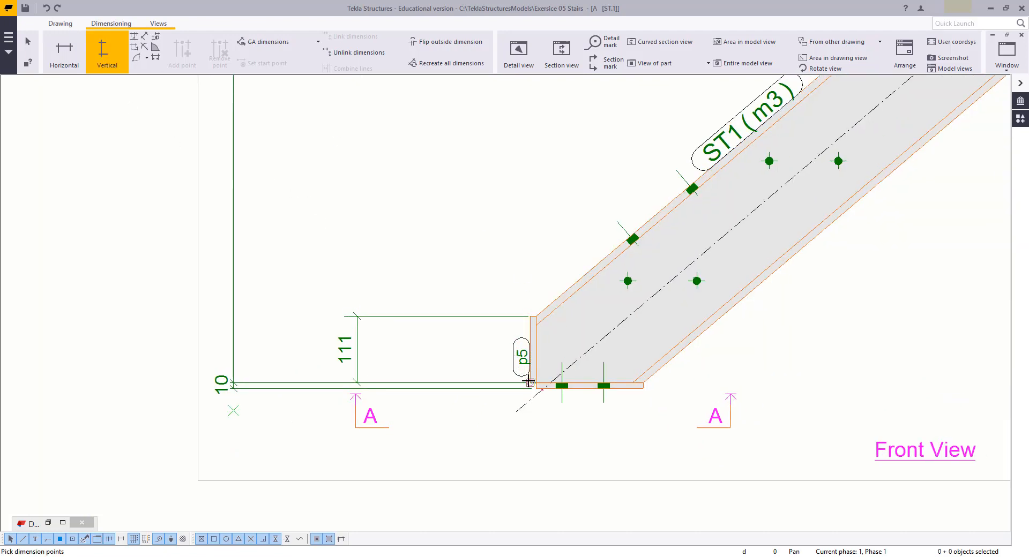
click(627, 281)
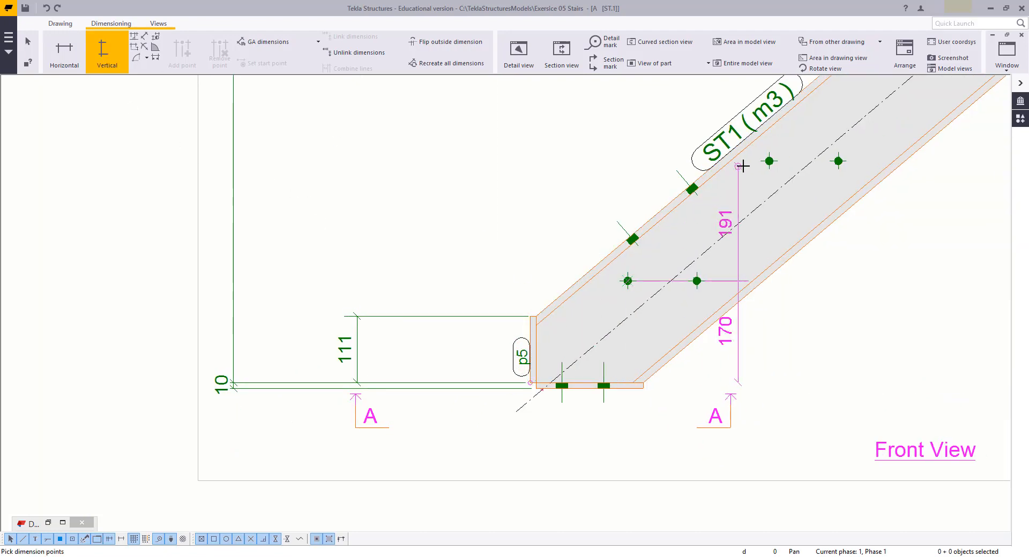
middle_drag(746, 247, 508, 419)
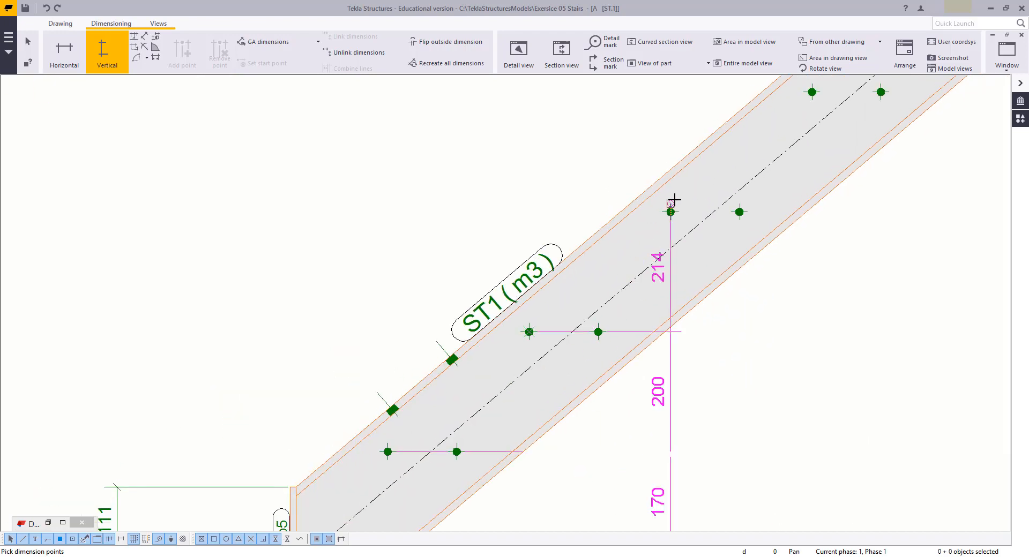
scroll(514, 370, down, 2)
middle_drag(426, 388, 721, 285)
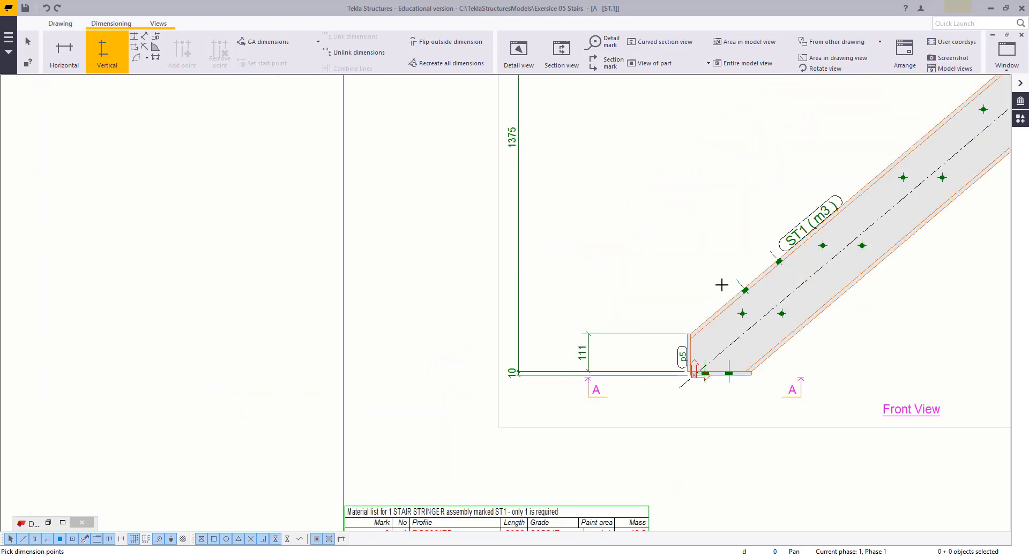
middle_click(551, 291)
right_click(565, 180)
click(597, 188)
Step: Add the four remaining tread-hole rows and the stringer's upper bend corner as points to the vertical hole chain
click(552, 268)
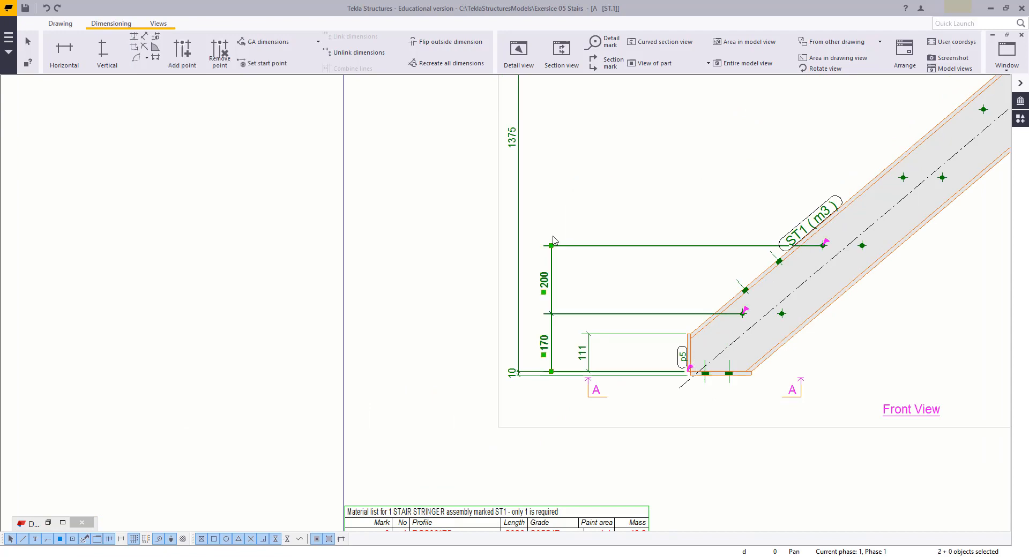
right_click(555, 213)
click(584, 220)
right_click(563, 210)
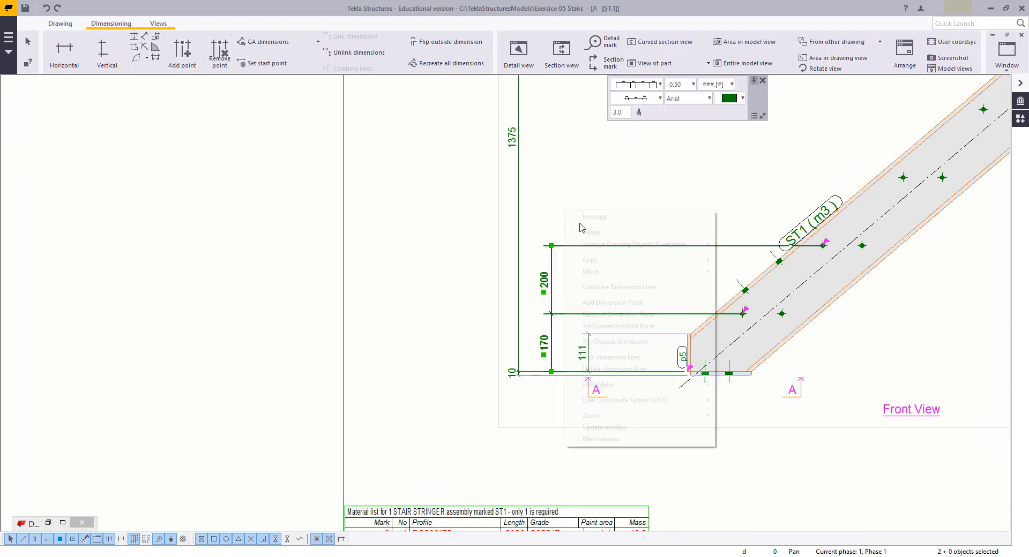
click(613, 301)
scroll(425, 324, down, 3)
scroll(574, 292, up, 4)
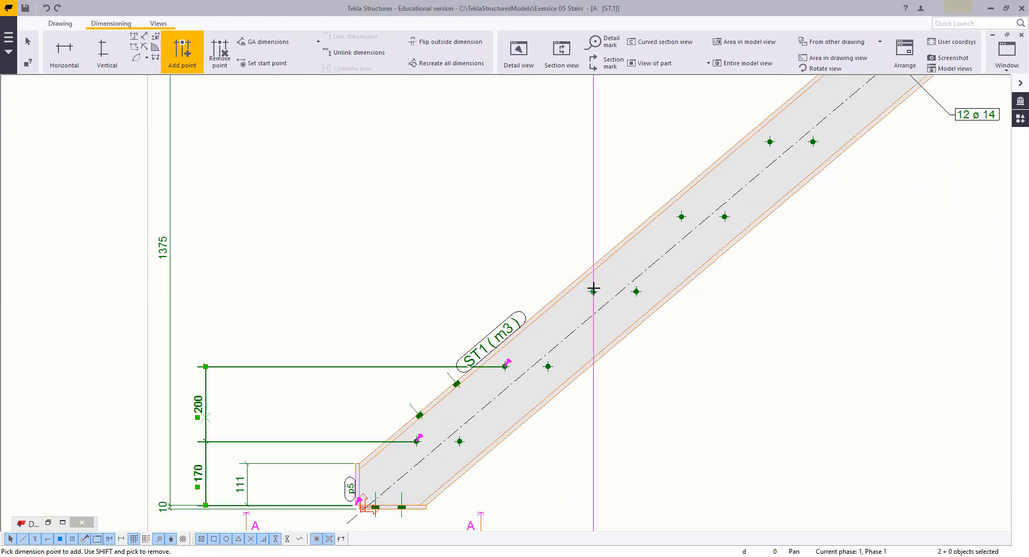
click(682, 216)
middle_drag(763, 136, 462, 356)
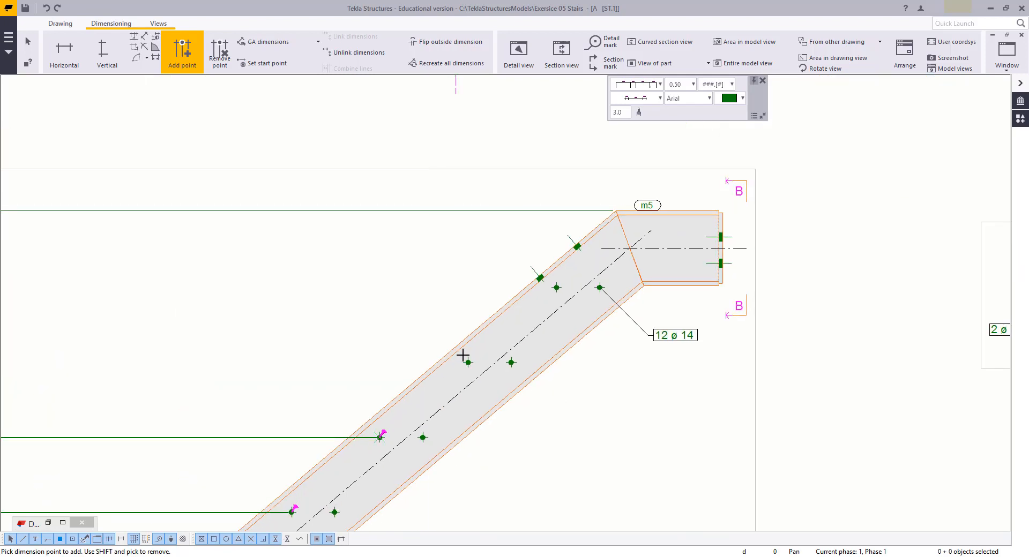
click(468, 361)
click(557, 288)
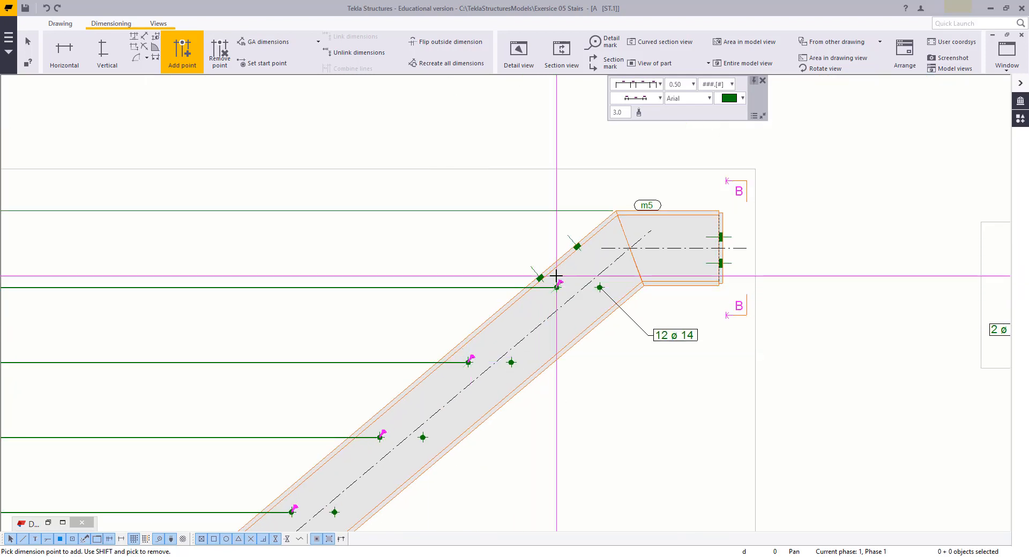
scroll(622, 187, up, 2)
click(616, 212)
middle_click(513, 182)
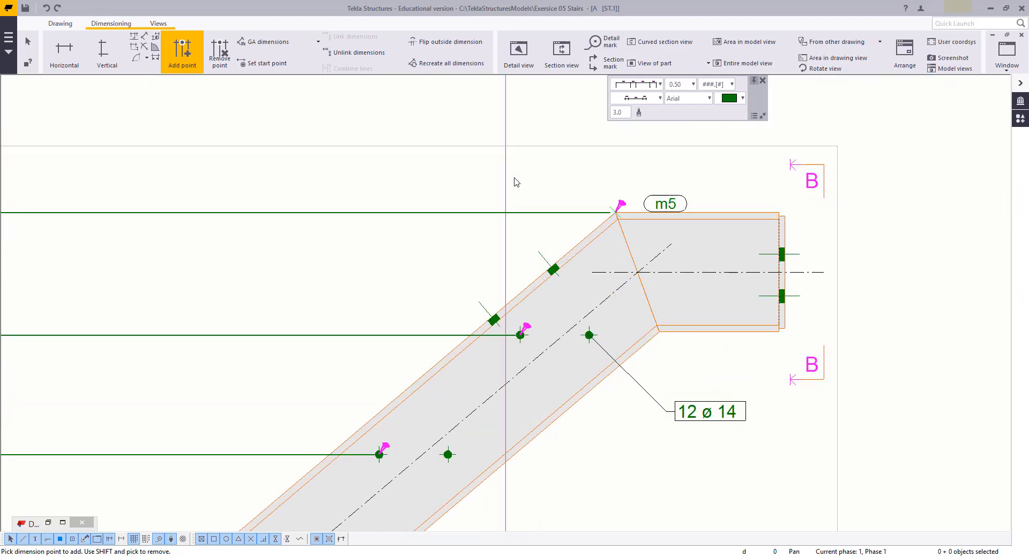
Step: Add a horizontal dimension chain above the stringer covering plate p5, the sloped run, the upper flat segment m5 and the upper end plate
scroll(516, 197, down, 2)
scroll(525, 244, down, 3)
middle_drag(535, 271, 606, 233)
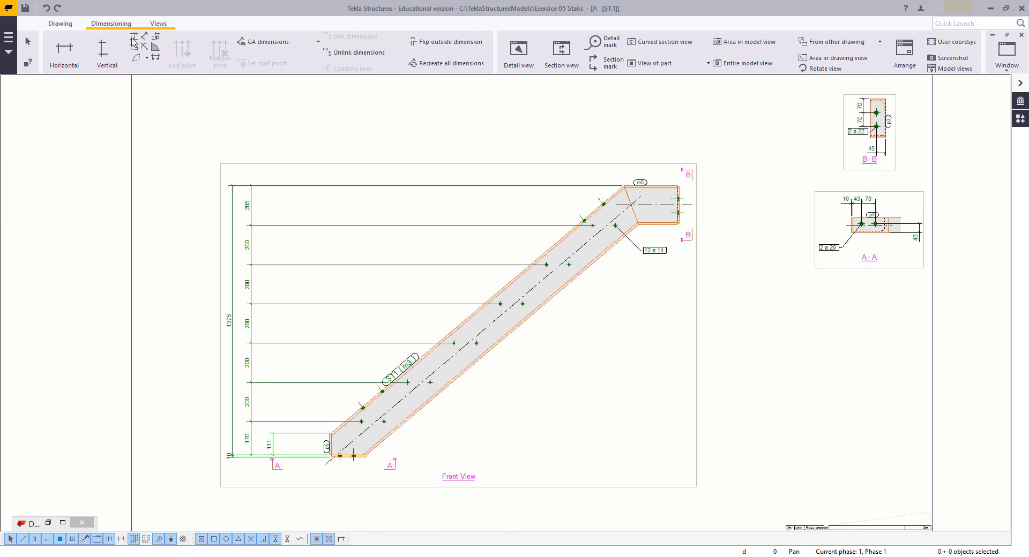
click(65, 49)
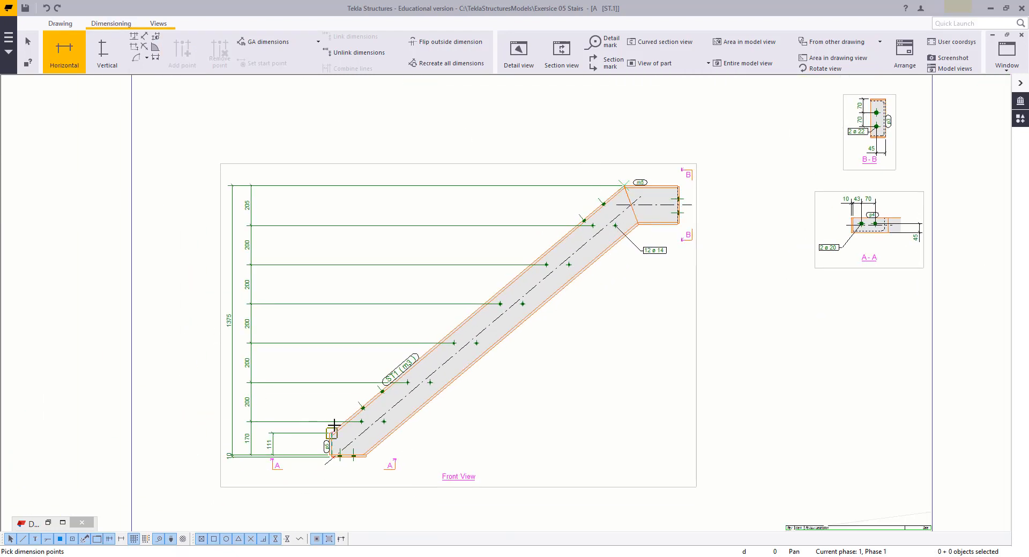
scroll(333, 431, up, 7)
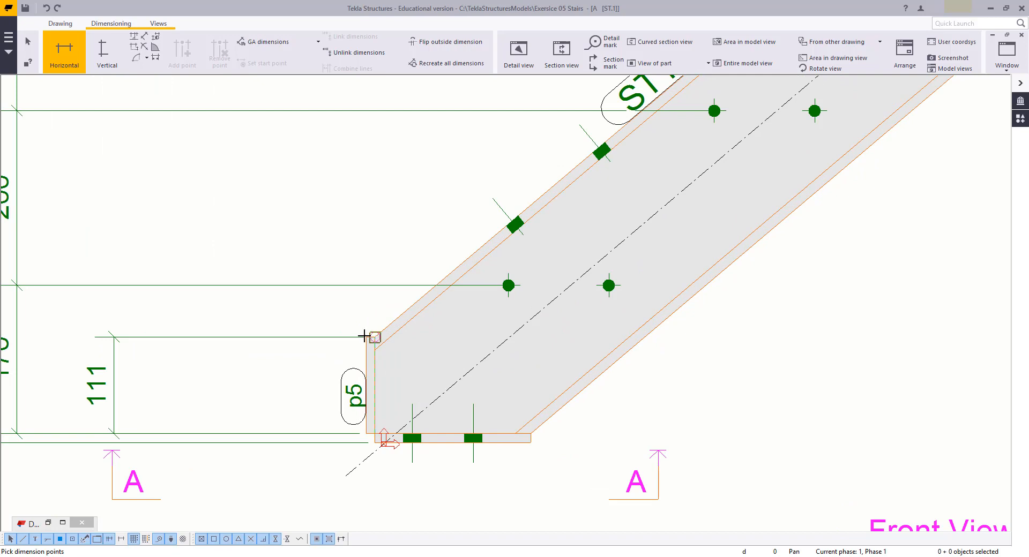
click(371, 343)
scroll(310, 510, down, 4)
middle_drag(574, 173, 368, 399)
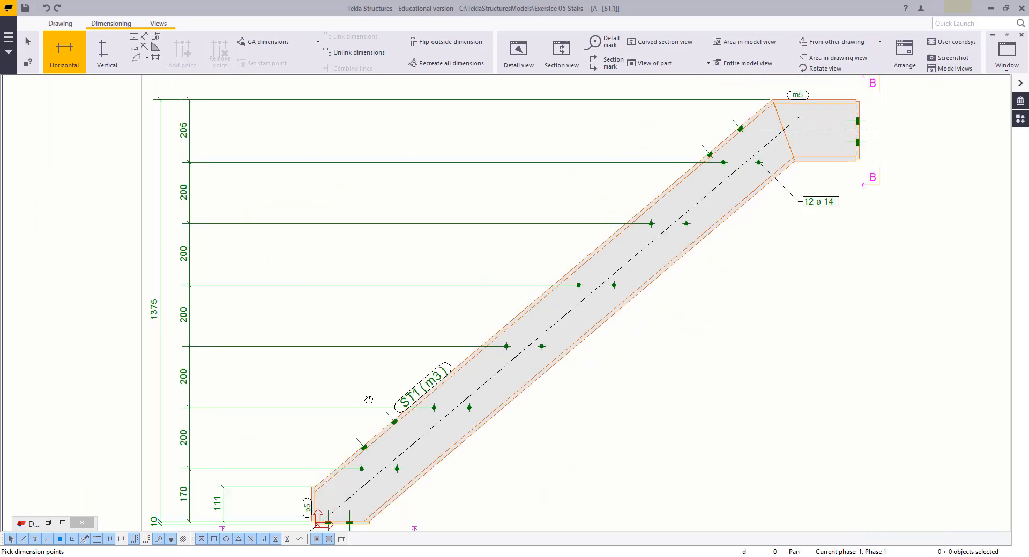
scroll(606, 279, up, 4)
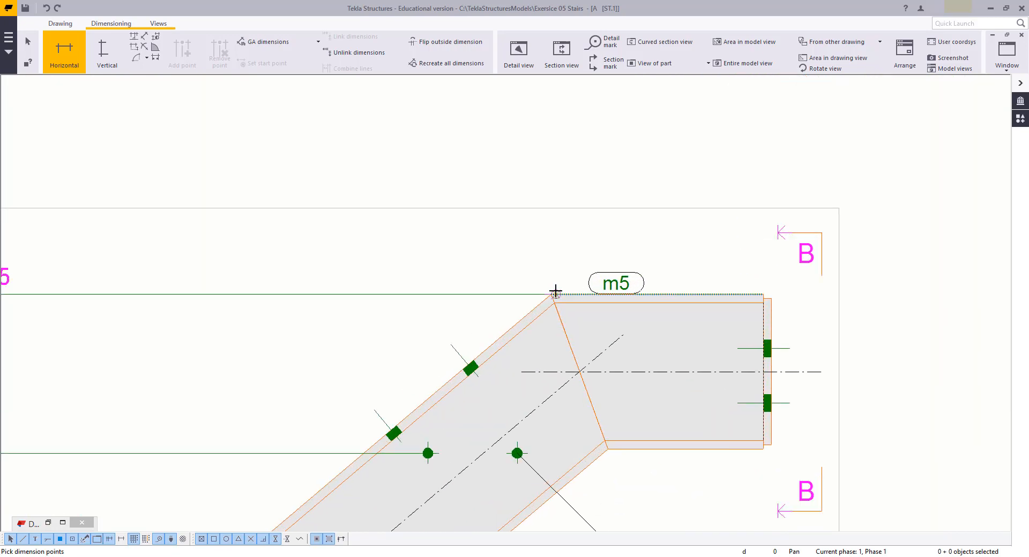
click(762, 293)
scroll(607, 385, down, 1)
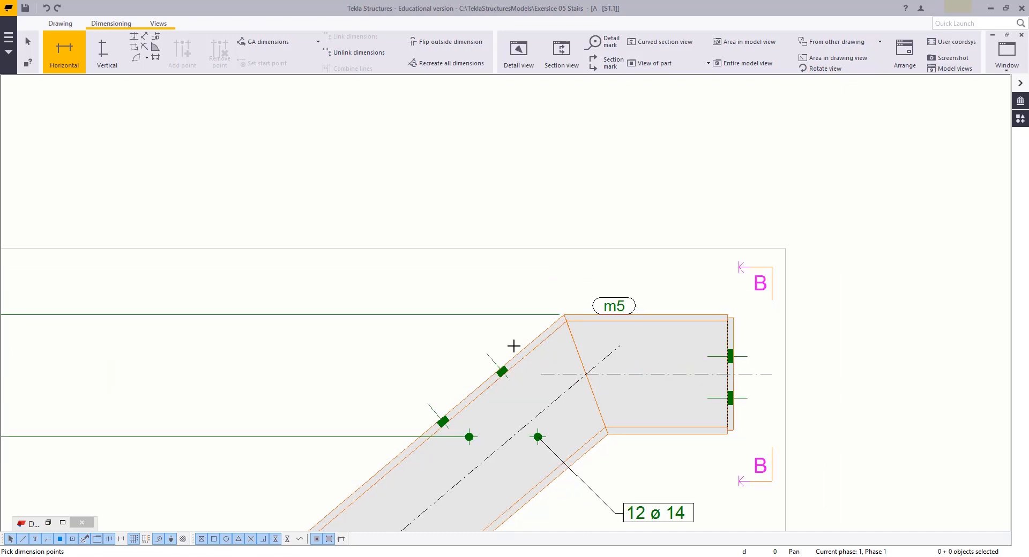
scroll(513, 345, down, 2)
scroll(398, 258, down, 2)
middle_drag(399, 257, 581, 152)
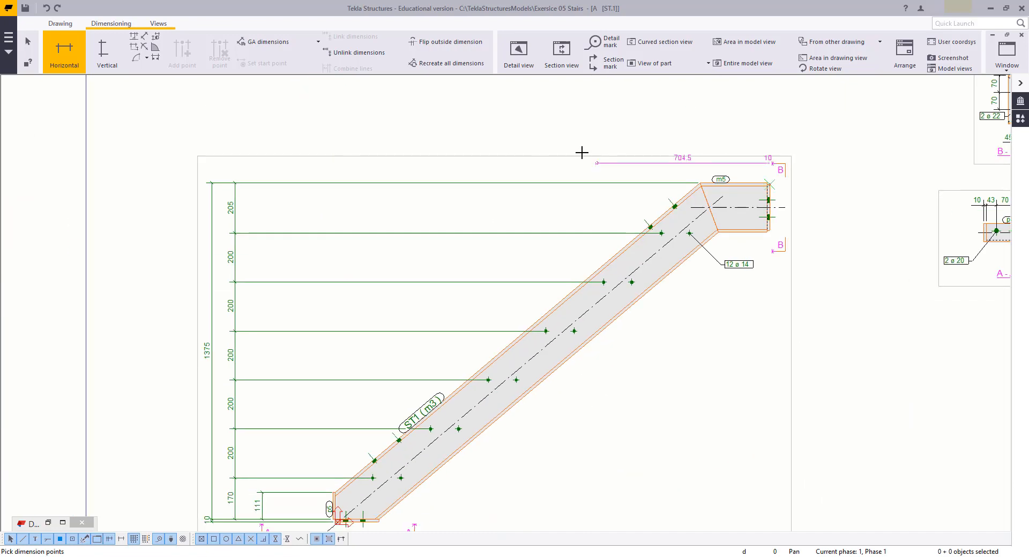
mouse_move(466, 163)
middle_down()
mouse_move(406, 286)
mouse_move(449, 100)
middle_up()
click(443, 183)
Step: Add an overall horizontal dimension above the chain, from the outer face of plate p5 to the outer face of the upper end plate
scroll(383, 411, up, 8)
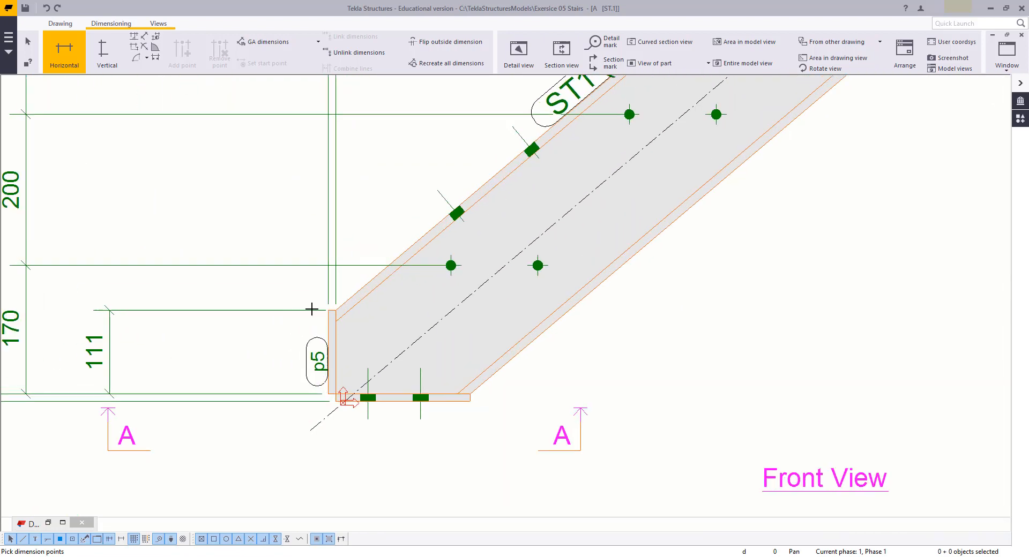
scroll(333, 313, down, 5)
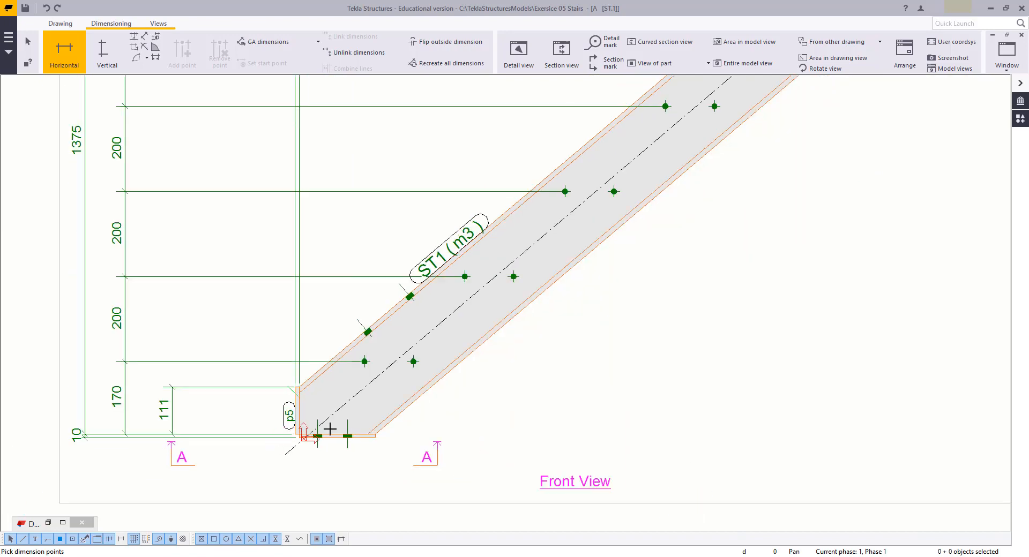
scroll(533, 333, up, 8)
scroll(501, 280, up, 1)
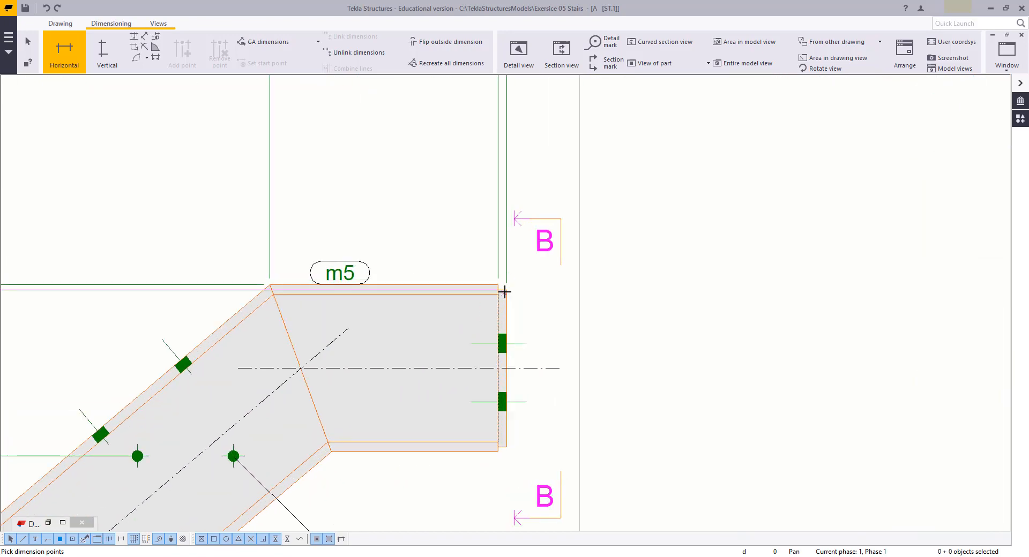
click(507, 292)
scroll(543, 407, down, 3)
middle_drag(483, 114, 533, 251)
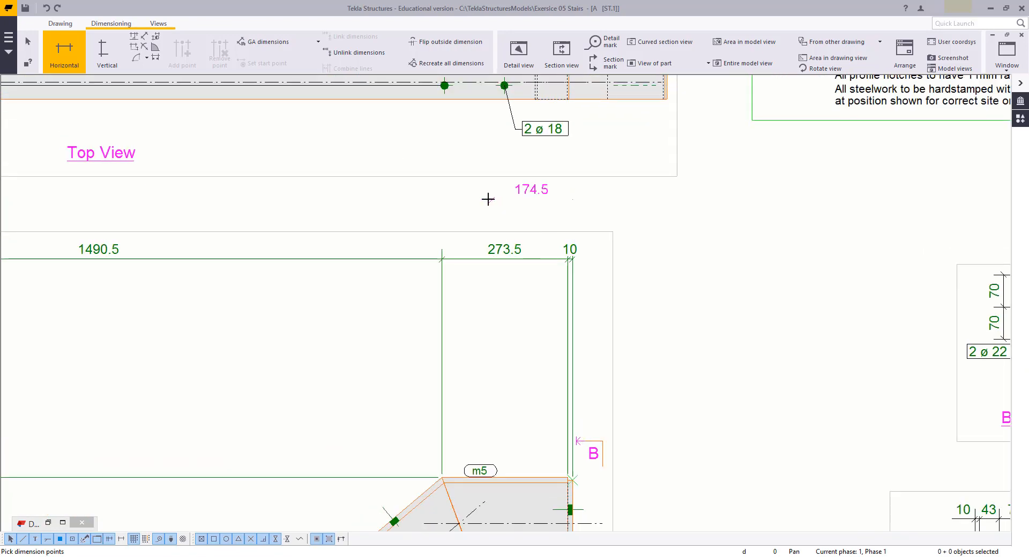
middle_click(471, 220)
scroll(326, 313, down, 5)
middle_drag(284, 320, 566, 233)
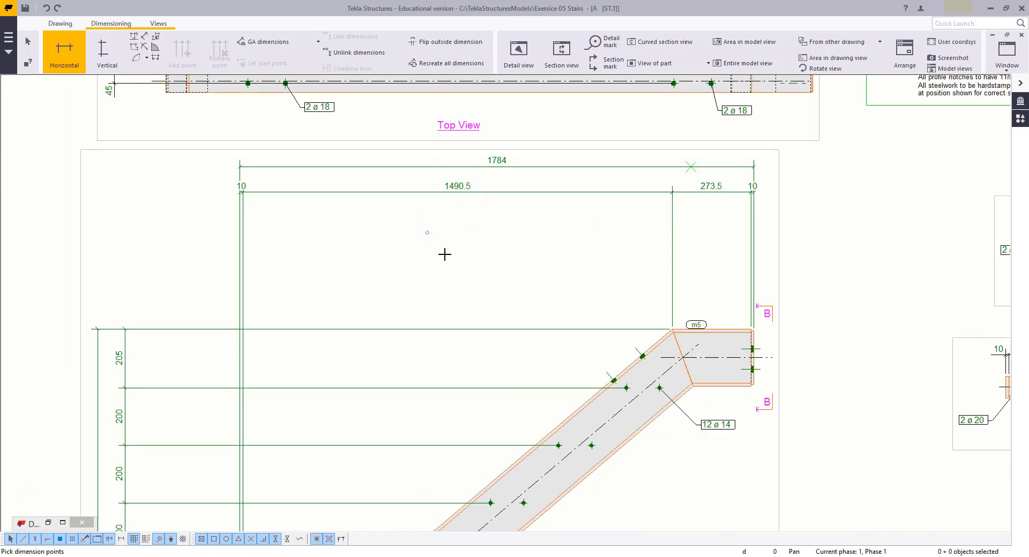
Step: Start a horizontal dimension chain at the stringer's lower corner beside plate p5 and include the first hole of each lower tread pair
middle_drag(450, 346, 530, 228)
middle_drag(447, 400, 556, 207)
scroll(428, 376, up, 5)
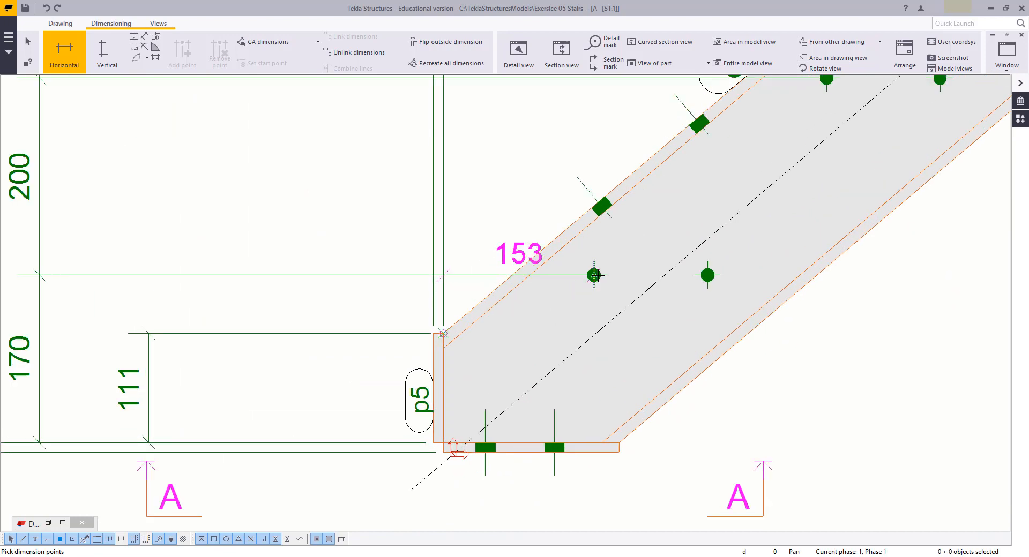
click(593, 275)
mouse_move(593, 275)
middle_down()
mouse_move(516, 350)
mouse_move(277, 472)
middle_up()
click(509, 275)
middle_drag(543, 231, 388, 477)
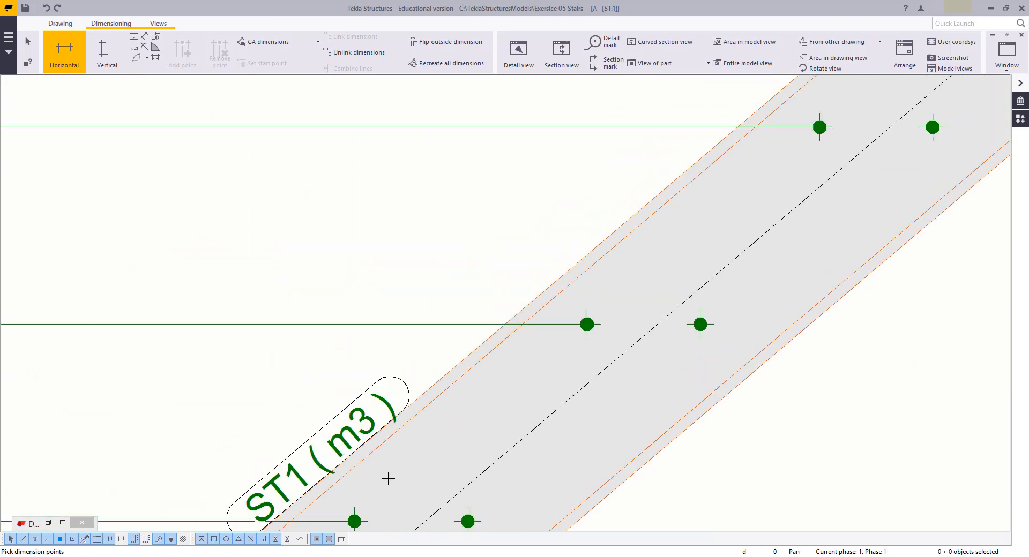
middle_drag(587, 315, 554, 279)
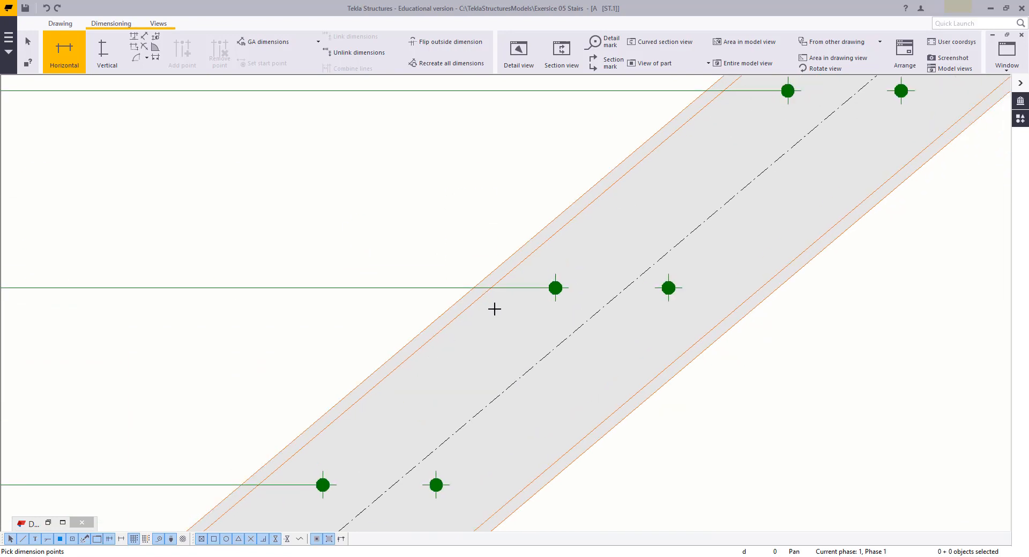
mouse_move(505, 301)
middle_down()
mouse_move(434, 358)
mouse_move(514, 298)
middle_up()
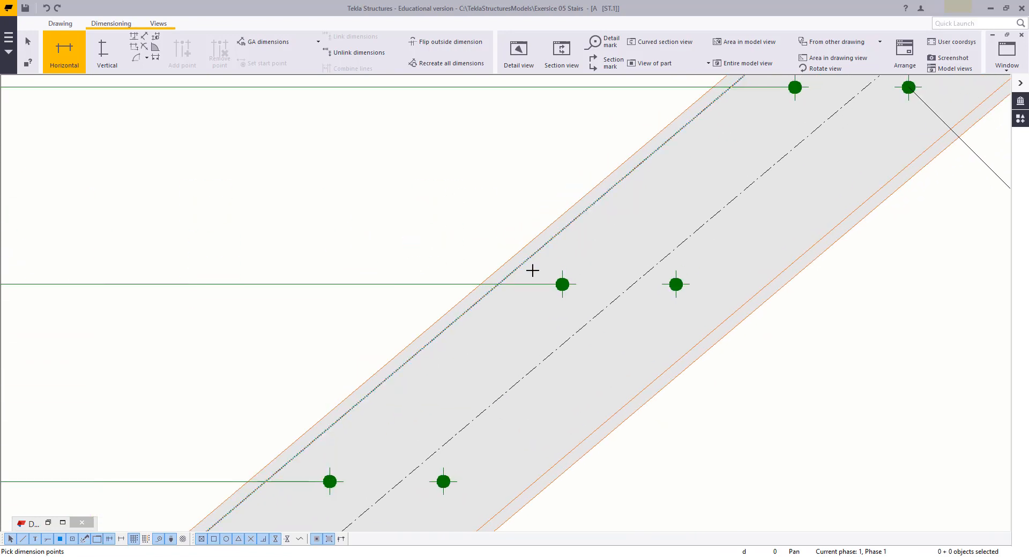
Step: Continue the horizontal chain through the upper tread holes to the stringer's bend corner and place it beneath the existing 1490.5 dimension
click(562, 284)
middle_drag(588, 286, 368, 539)
click(575, 340)
click(732, 136)
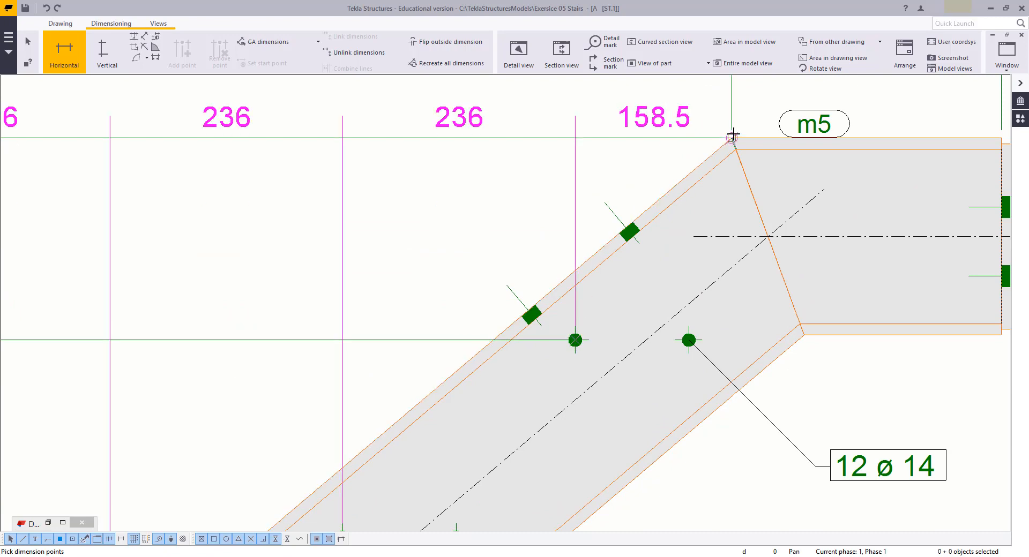
scroll(568, 457, down, 2)
middle_drag(563, 342, 580, 463)
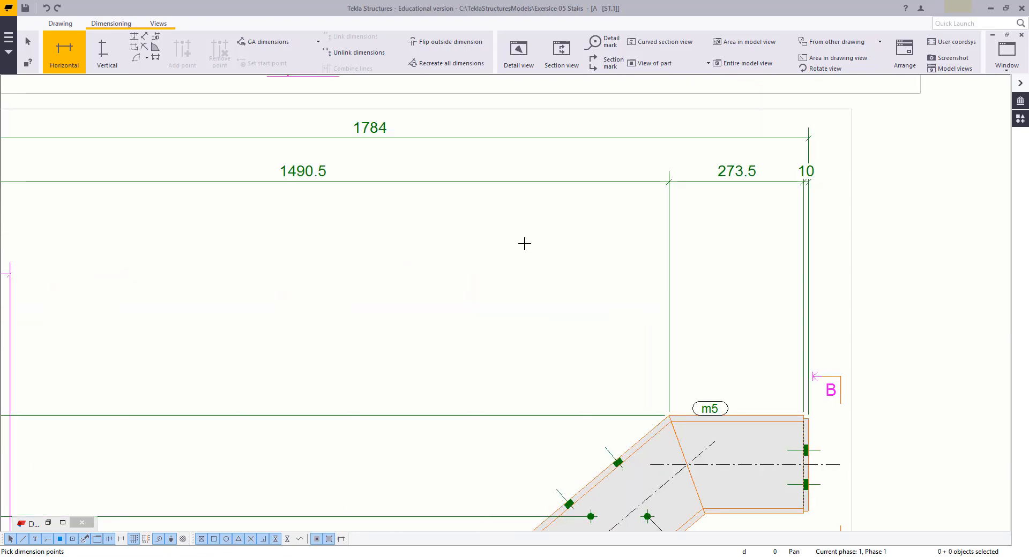
middle_click(523, 243)
right_click(364, 256)
click(381, 266)
scroll(451, 227, down, 2)
middle_drag(512, 232, 601, 179)
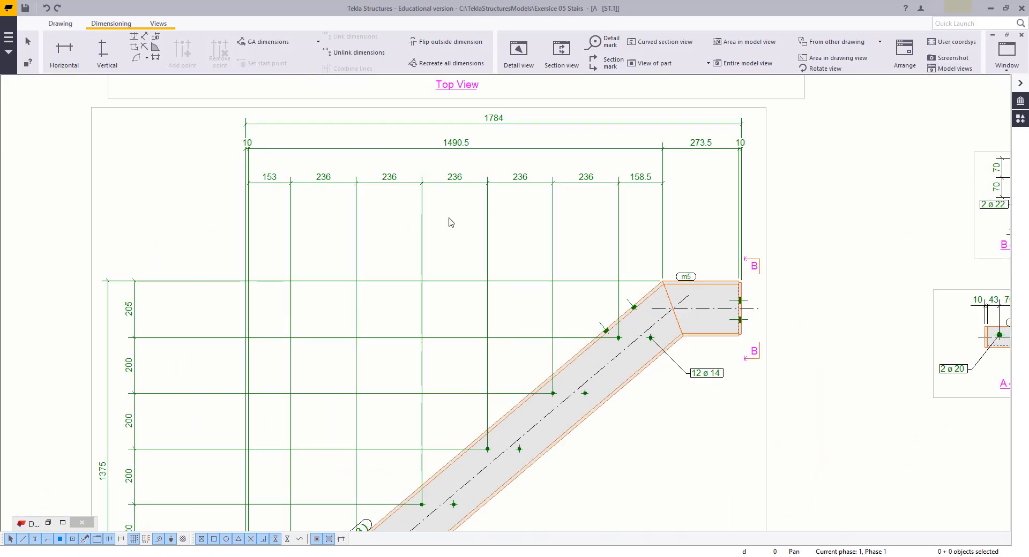
Step: Add a horizontal dimension between the two holes of the second-highest tread pair, placed above the stringer
click(65, 51)
scroll(464, 234, up, 2)
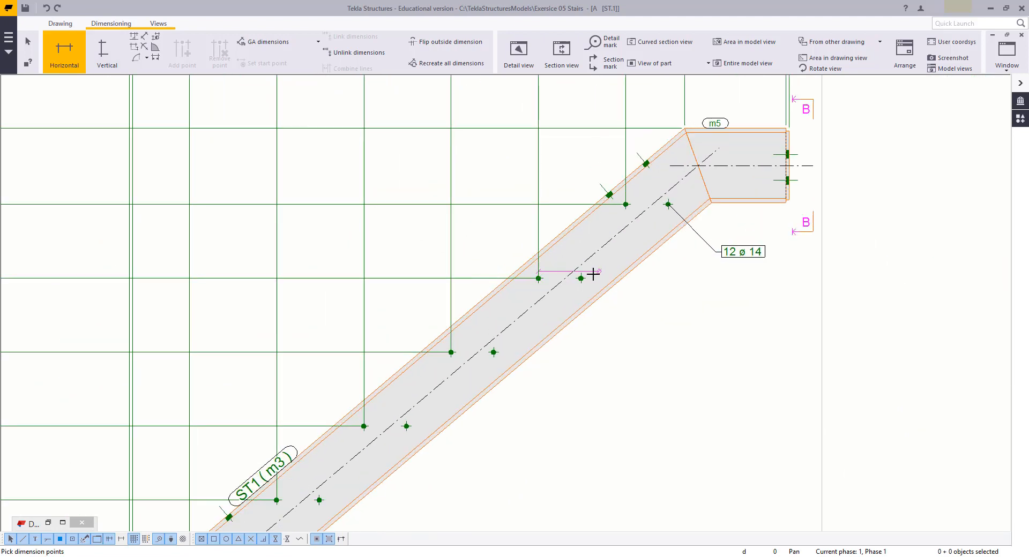
middle_drag(557, 161, 559, 260)
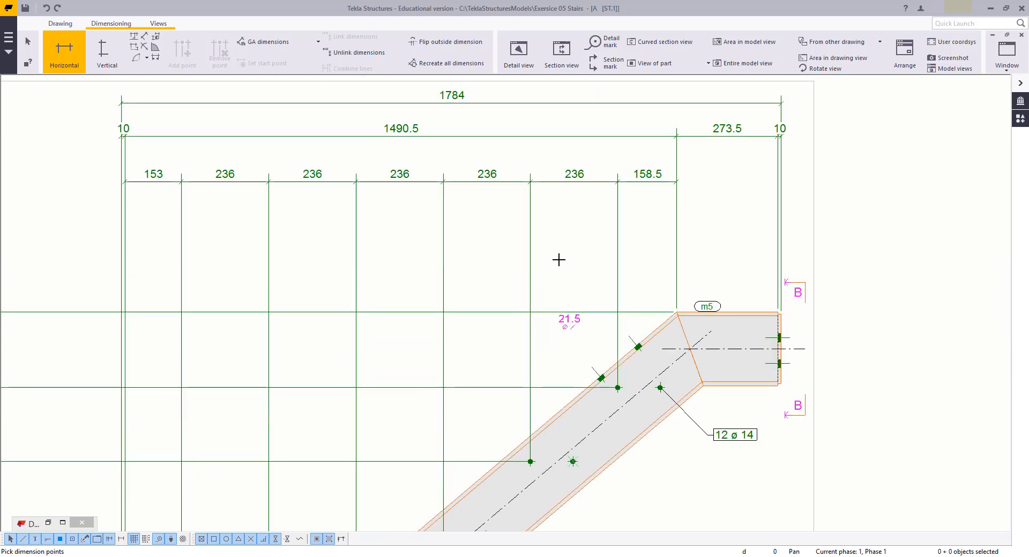
click(556, 238)
key(Escape)
Step: Add the tag TYP below the hole-pair dimension and move it up close to the horizontal hole chain
double_click(560, 233)
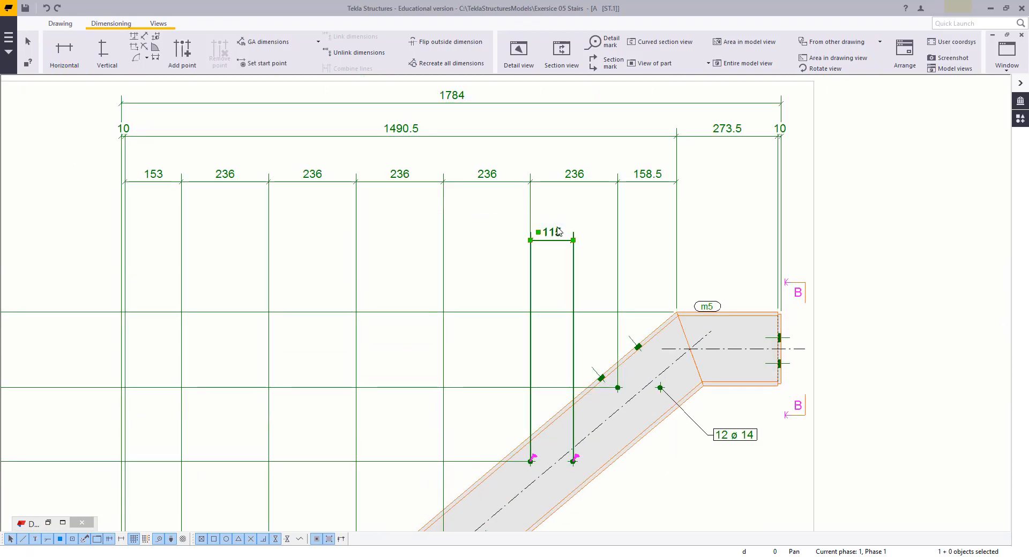
middle_drag(645, 256, 580, 246)
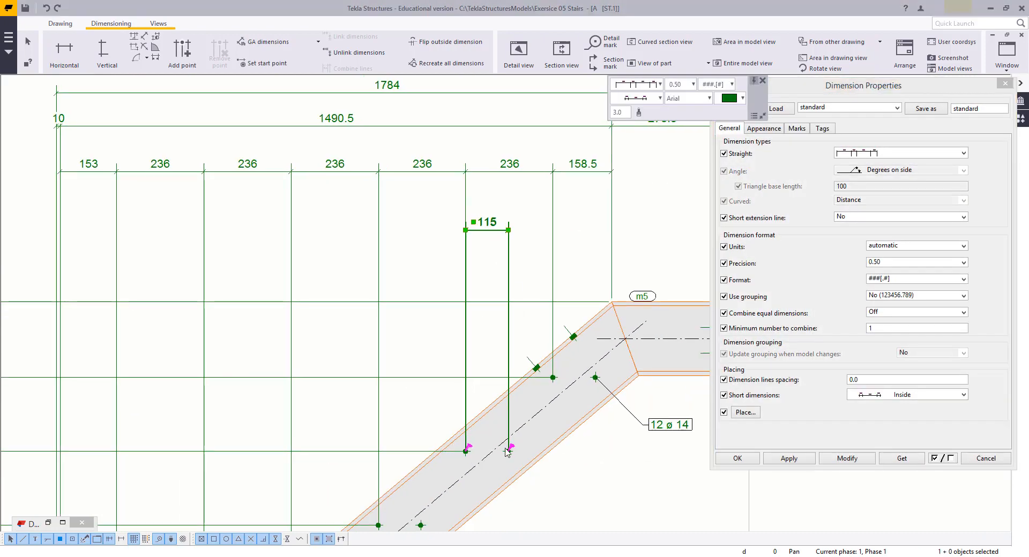
click(820, 129)
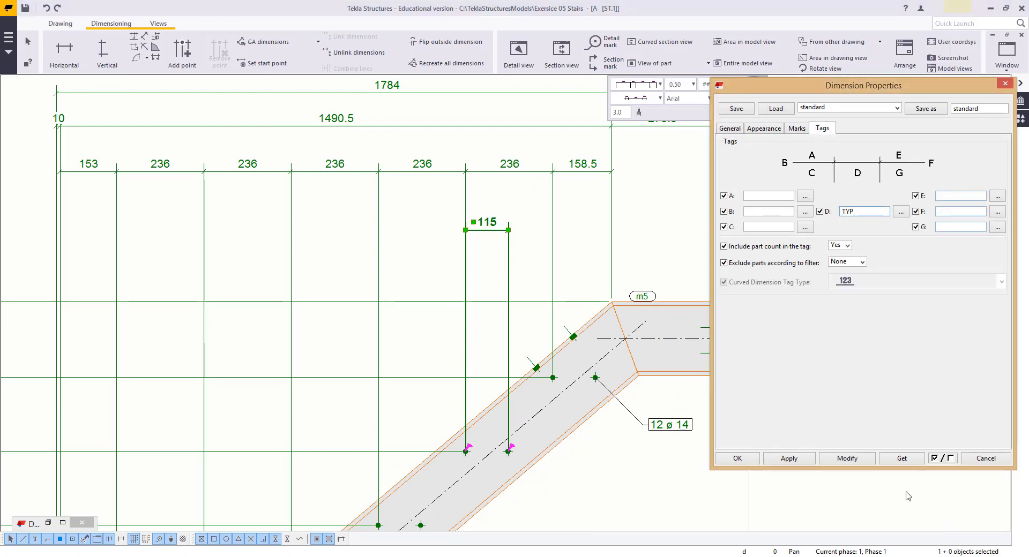
drag(476, 235, 479, 206)
click(429, 240)
Step: Combine the equal dimensions in the vertical tread-hole chain using the 3*60=180 format
scroll(429, 240, down, 3)
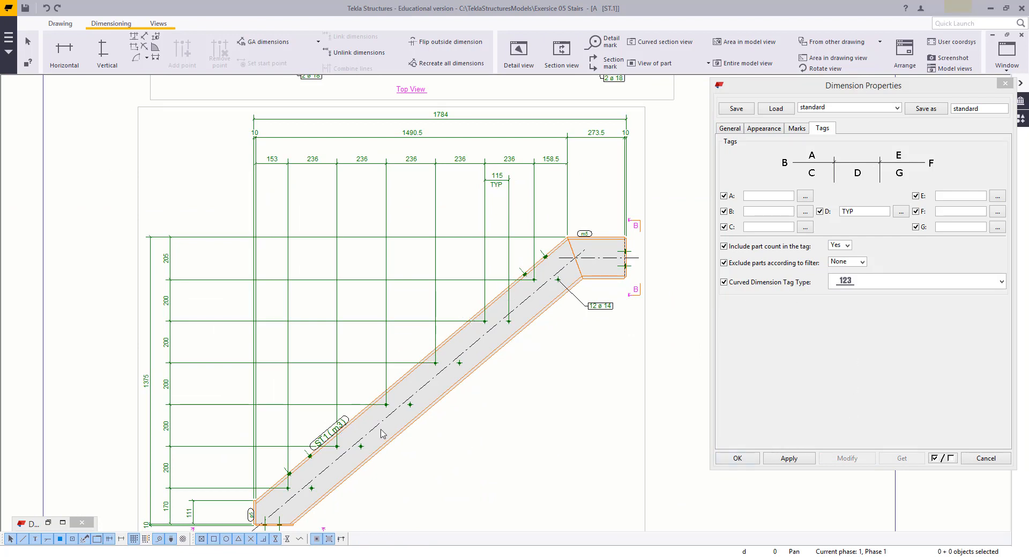
middle_drag(382, 434, 469, 349)
middle_drag(186, 257, 192, 299)
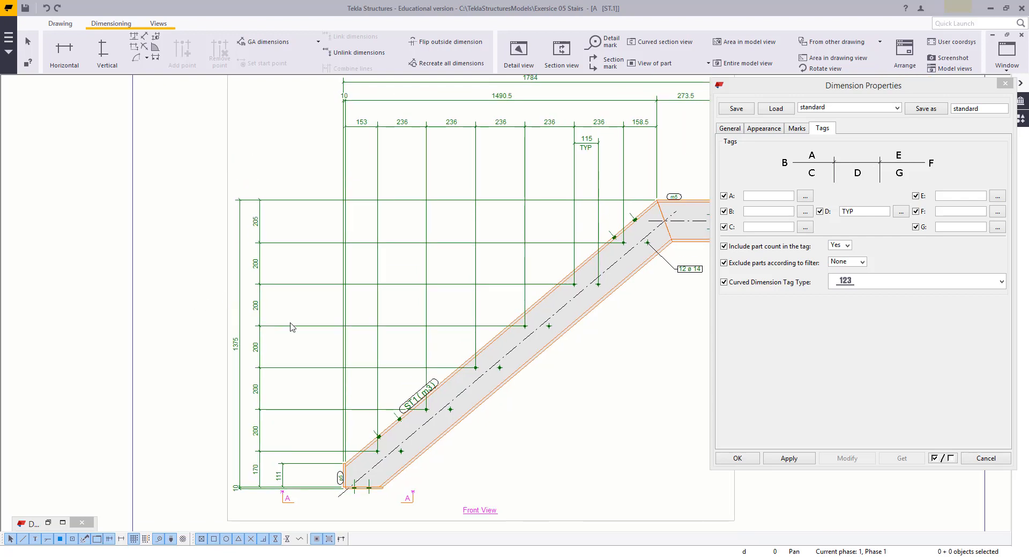
click(259, 324)
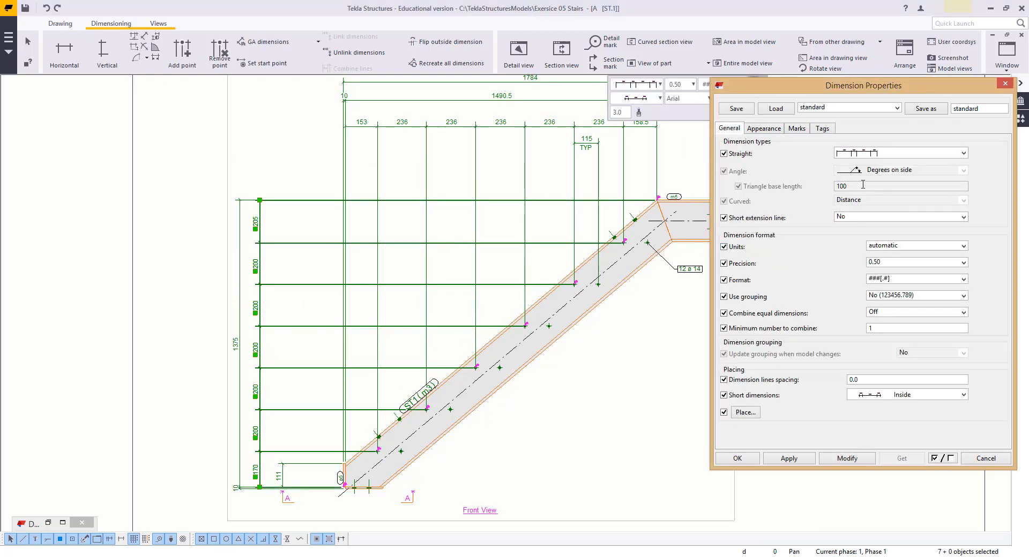
click(900, 302)
click(893, 308)
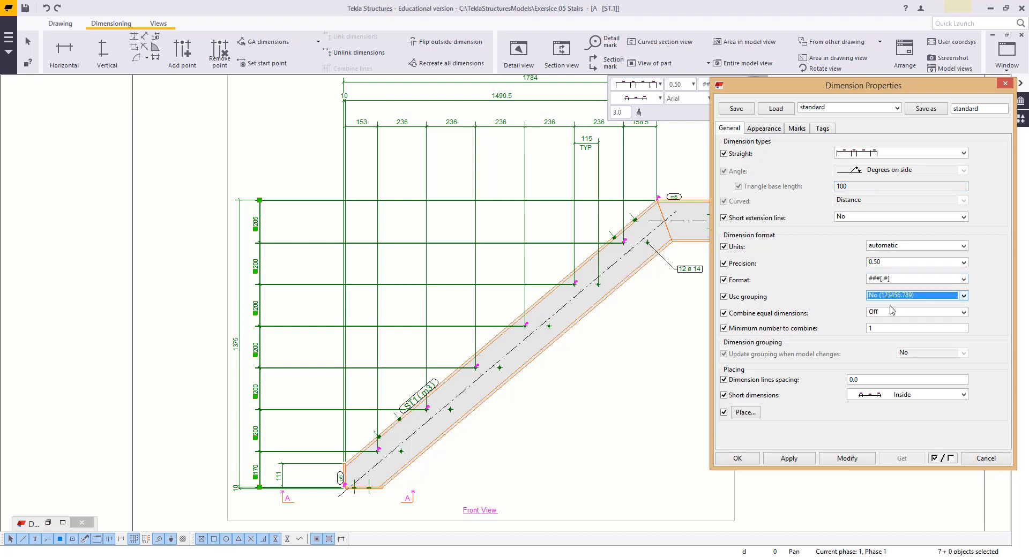
click(889, 312)
click(881, 341)
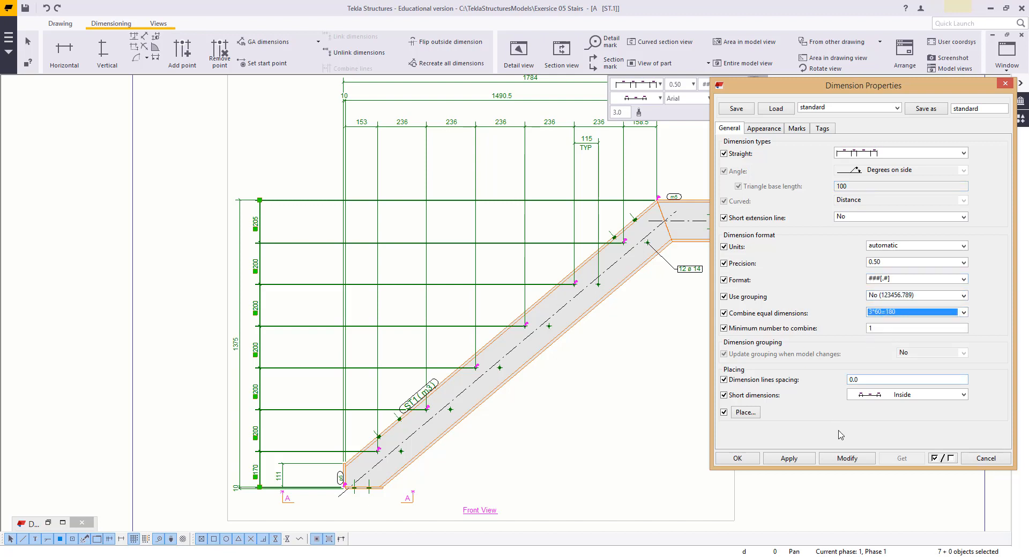
click(852, 464)
click(293, 336)
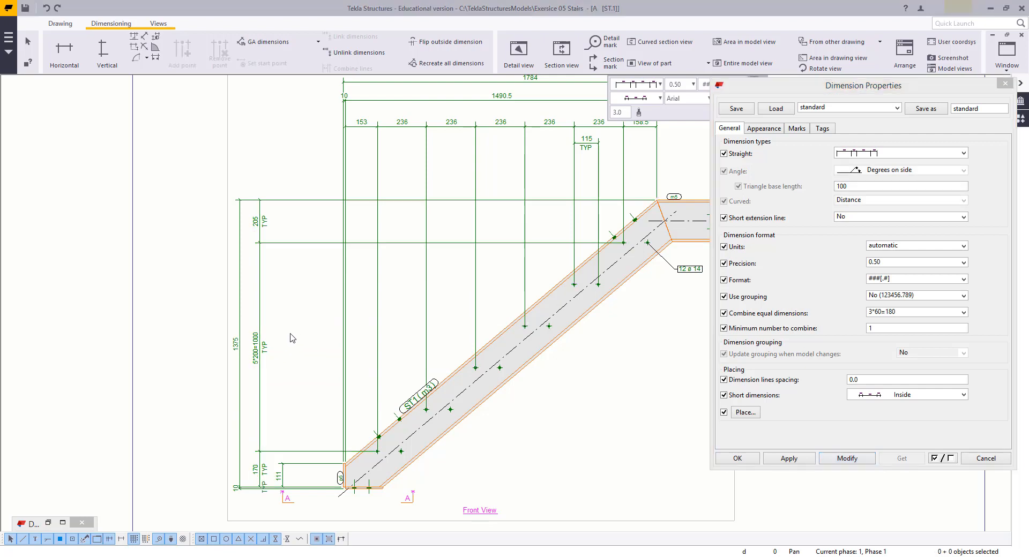
Step: Remove the TYP tag from the vertical tread-hole chain and close the dimension properties
middle_drag(277, 350, 267, 352)
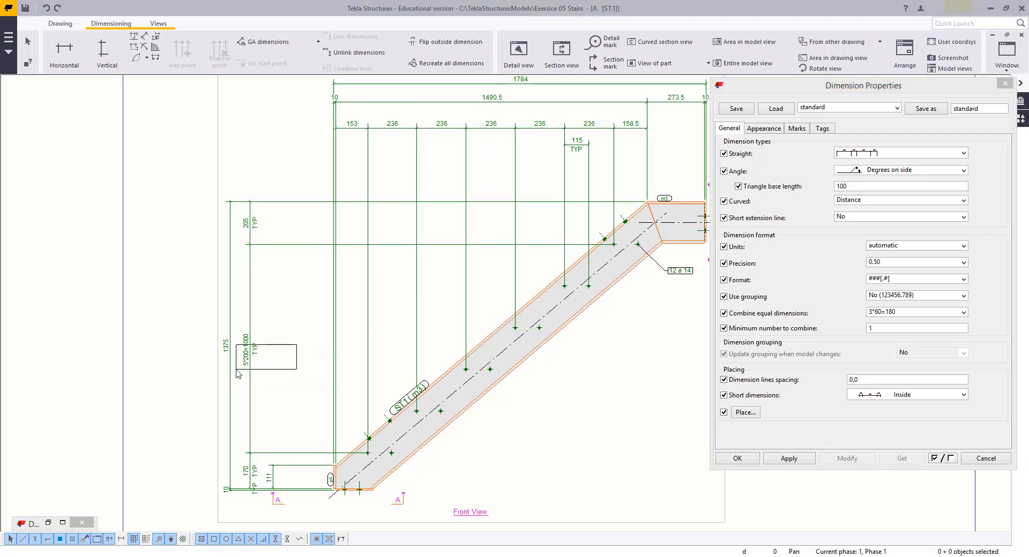
click(246, 365)
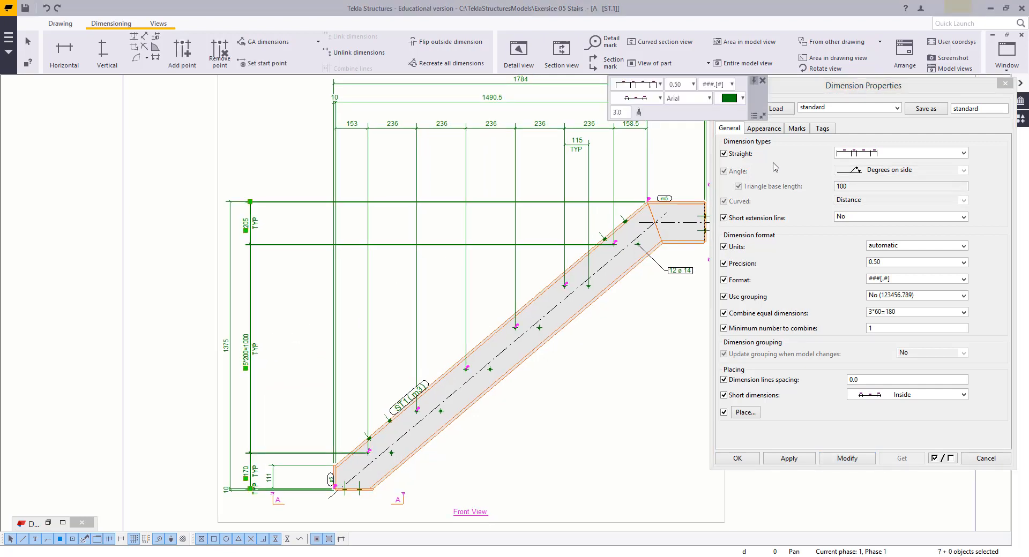
click(822, 129)
click(863, 211)
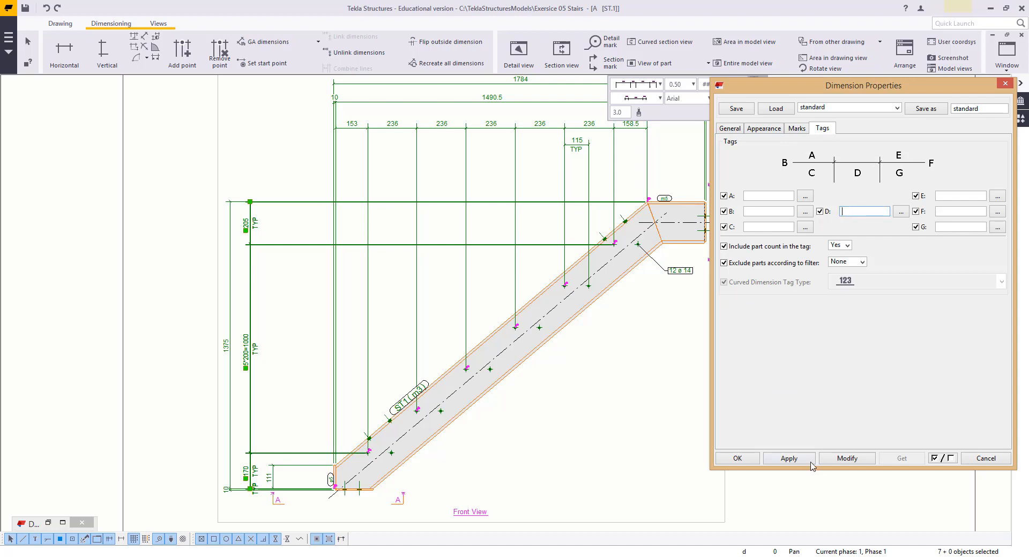
scroll(308, 343, up, 3)
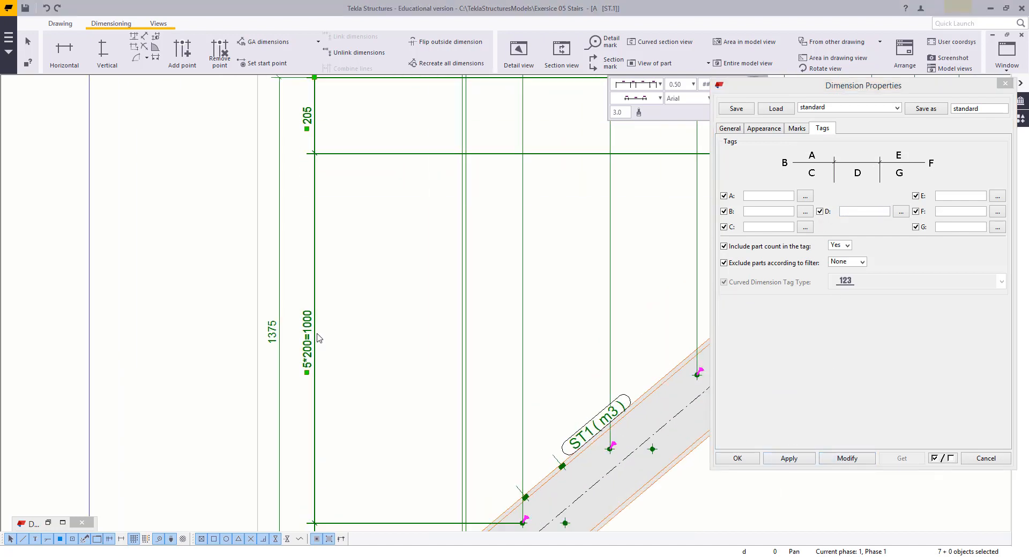
drag(306, 341, 313, 342)
click(385, 267)
scroll(300, 378, up, 2)
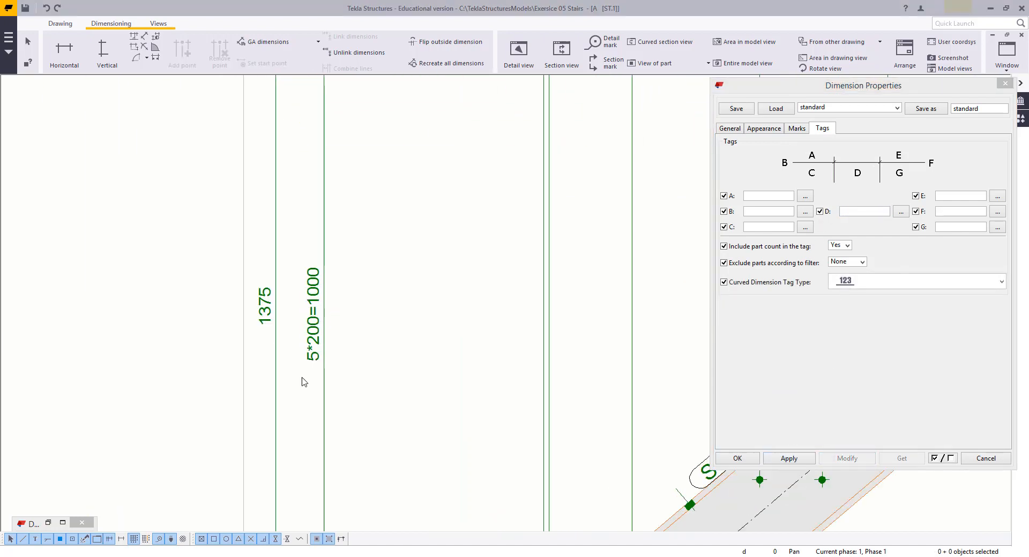
scroll(309, 374, down, 2)
scroll(408, 313, down, 4)
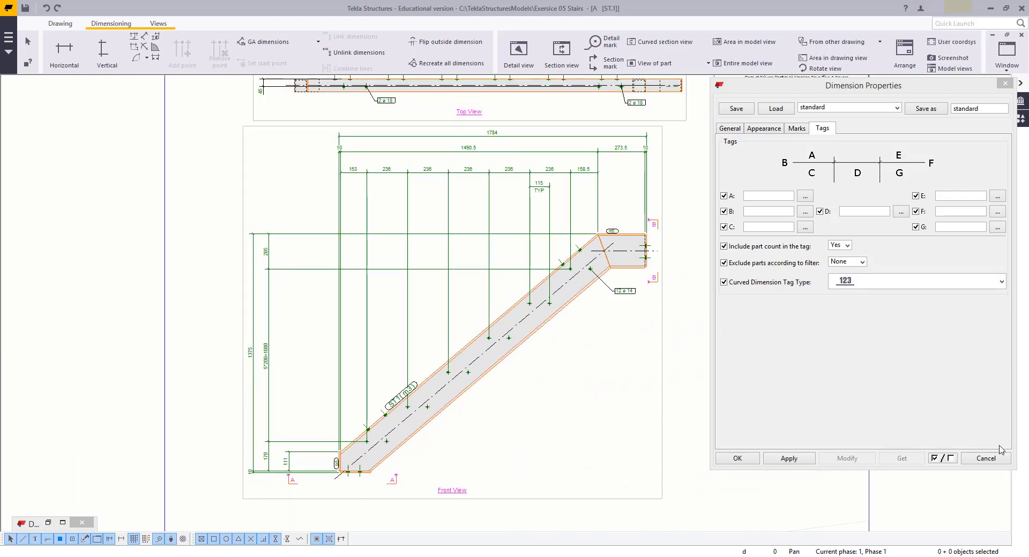
click(986, 458)
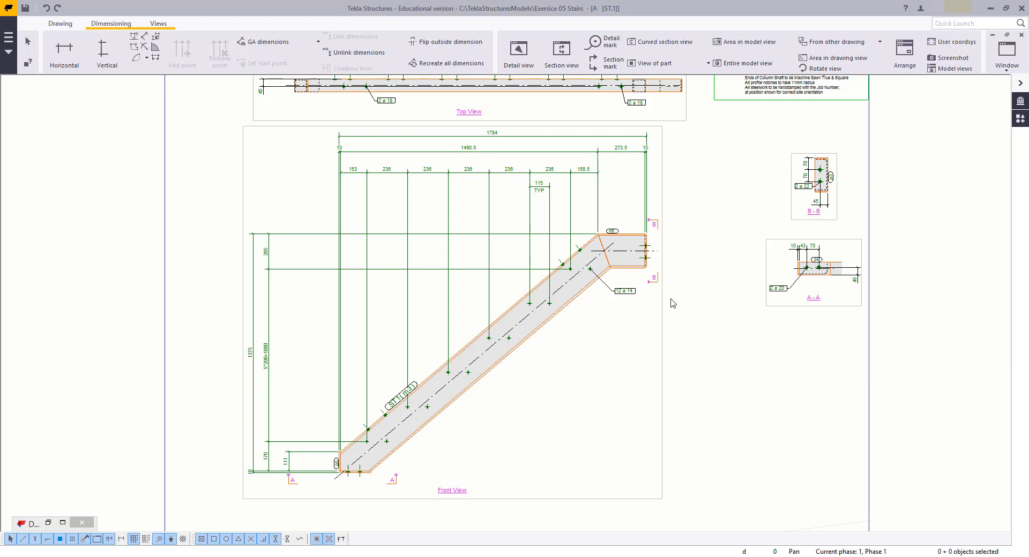
Step: Start a dimension chain along the stringer's sloped upper edge, picking the corner at plate p5 and the two lower flange holes
middle_drag(388, 209, 408, 201)
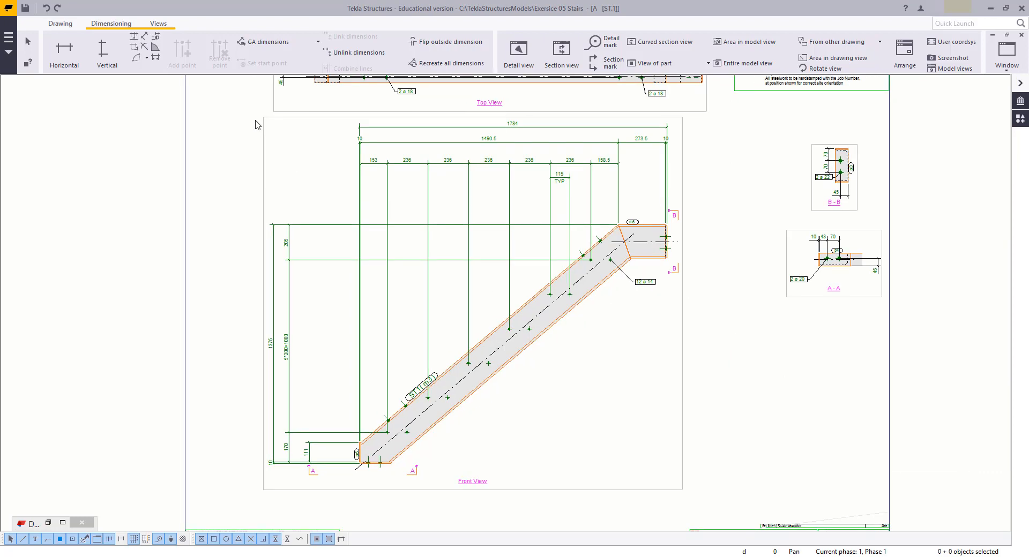
click(144, 35)
scroll(378, 423, up, 5)
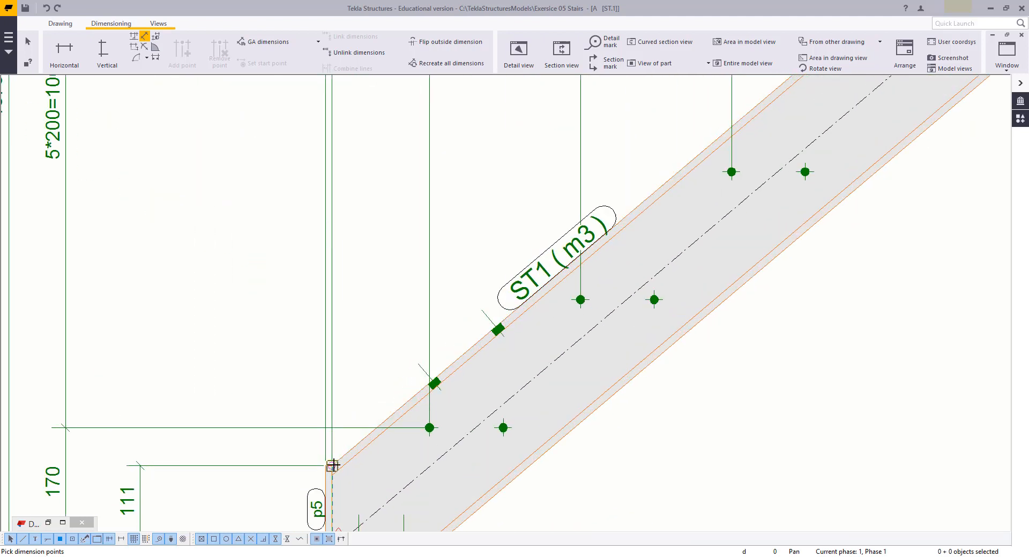
scroll(332, 466, down, 5)
scroll(521, 284, up, 3)
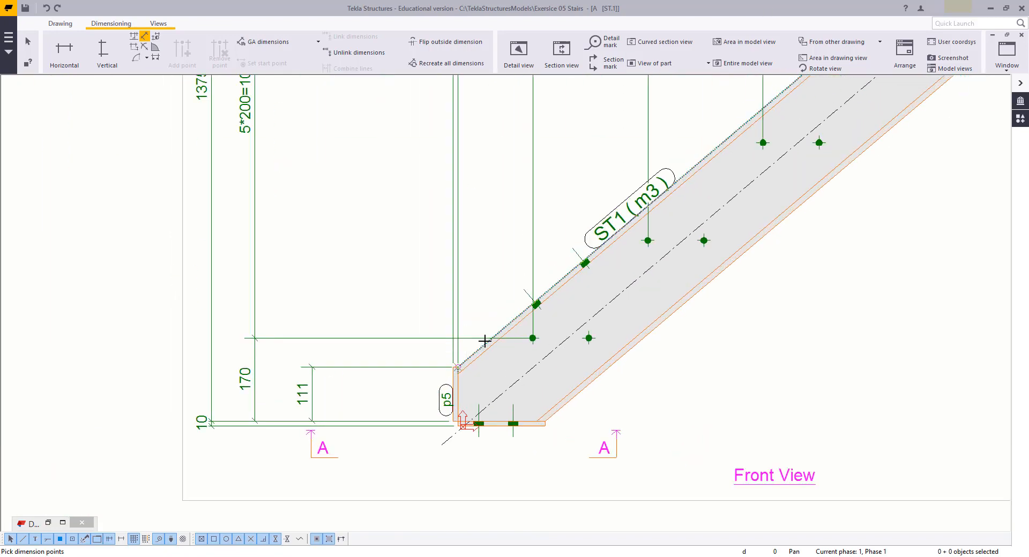
click(523, 288)
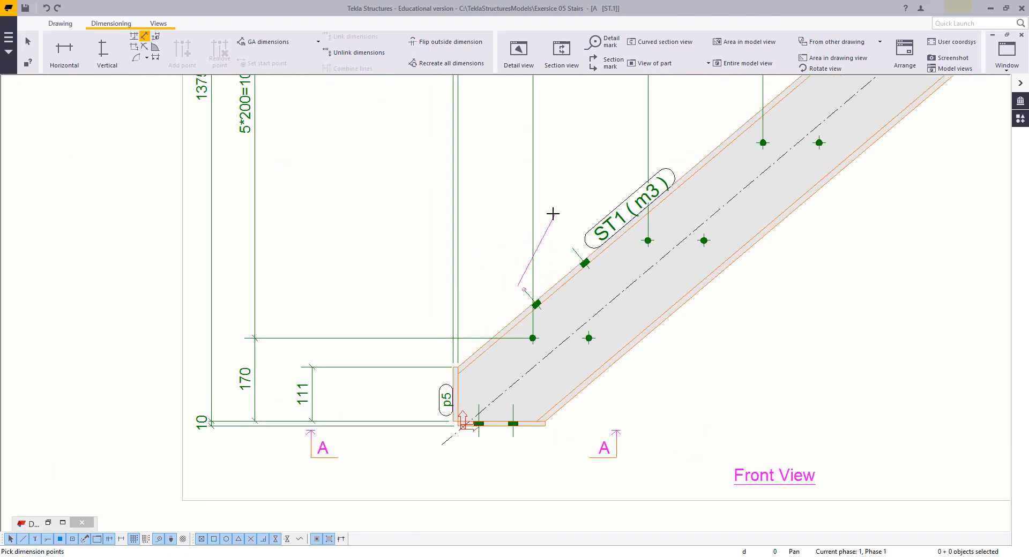
click(458, 367)
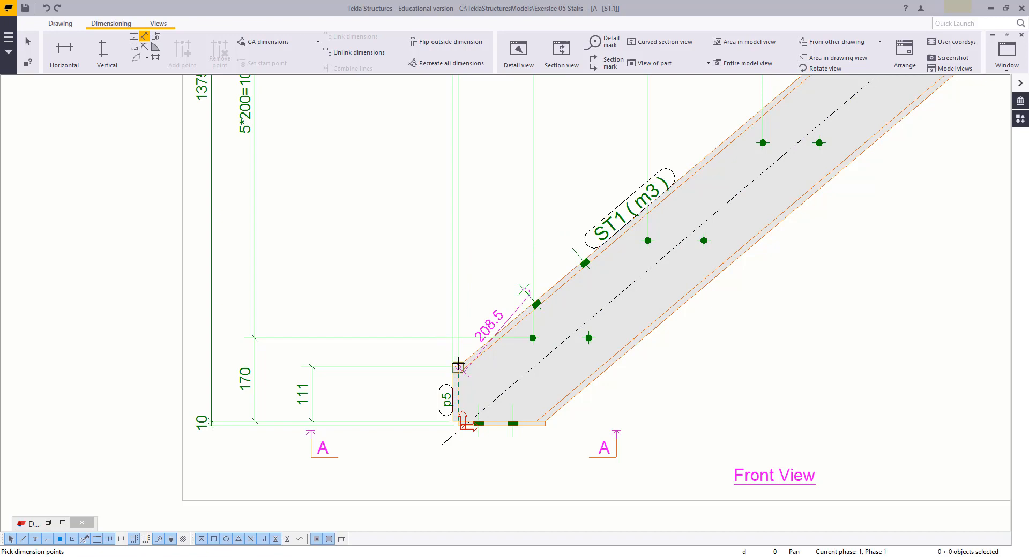
click(572, 248)
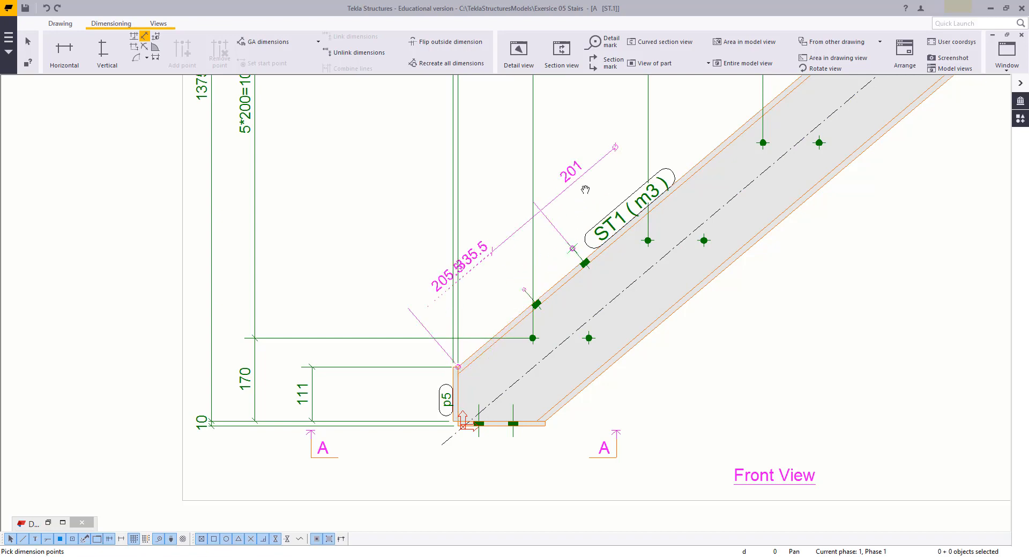
Step: Extend the sloped dimension chain through the two upper flange holes to the corner near m5 and place it above the stringer
middle_drag(583, 188, 349, 441)
middle_drag(688, 174, 467, 355)
click(614, 258)
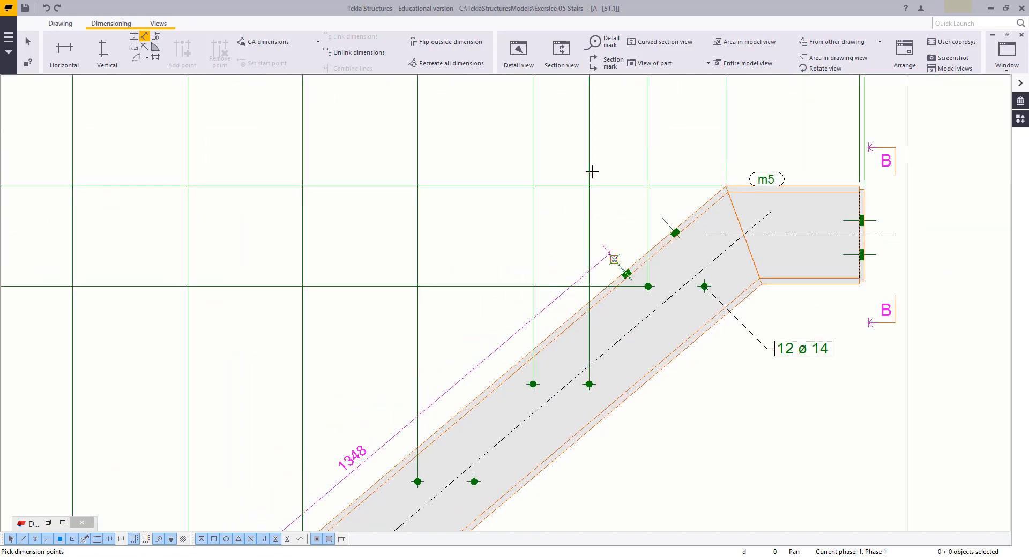
middle_drag(627, 174, 519, 292)
scroll(520, 292, up, 2)
scroll(520, 293, down, 4)
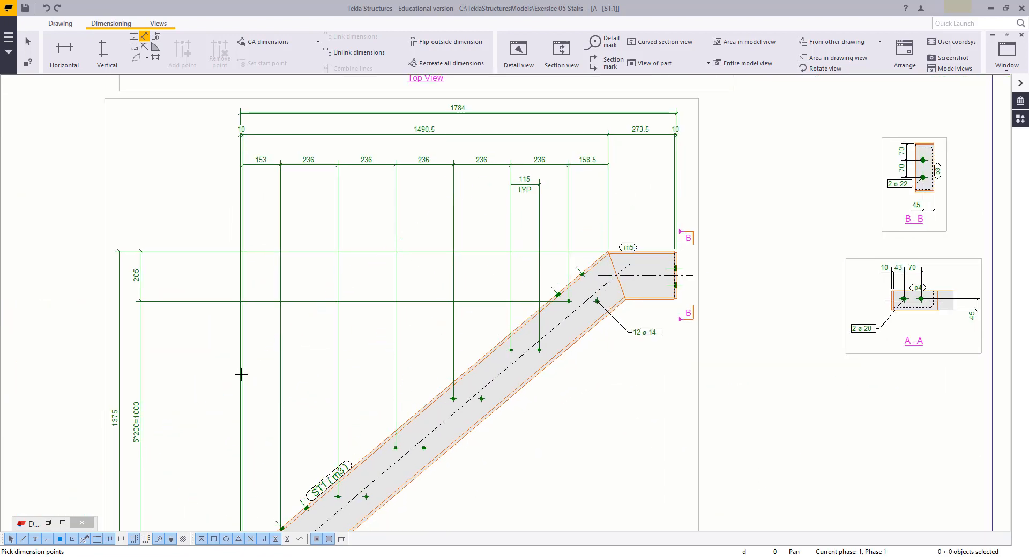
scroll(592, 242, up, 3)
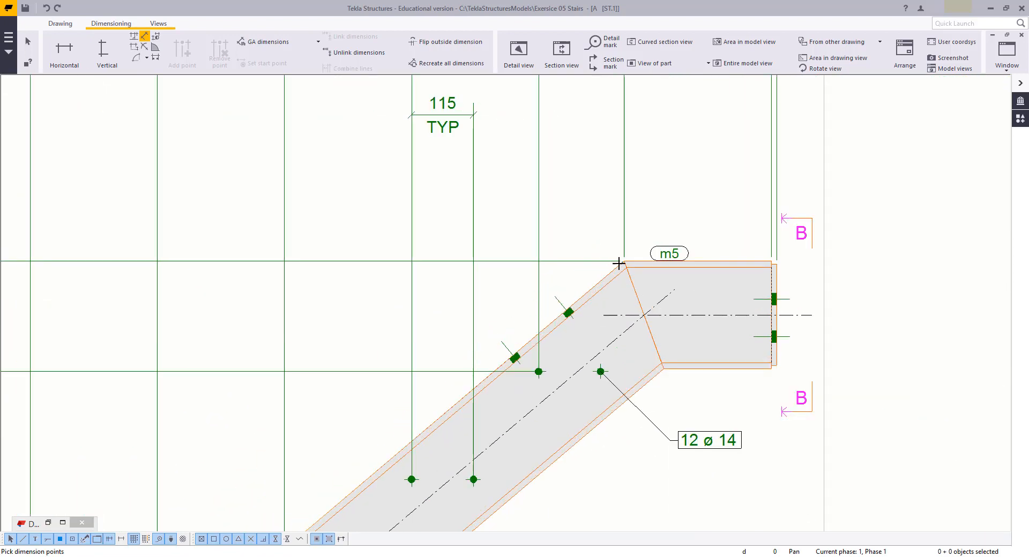
click(607, 250)
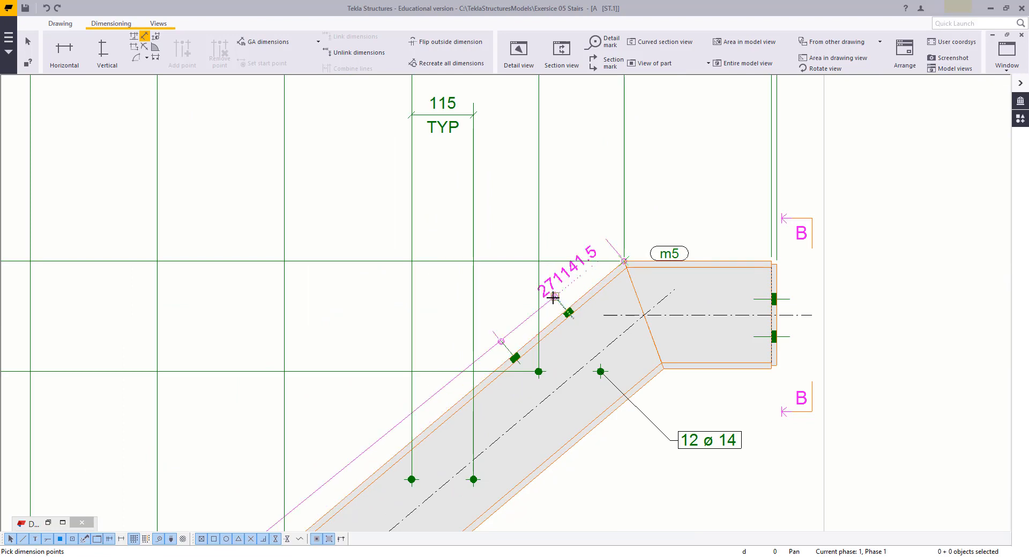
click(554, 297)
scroll(546, 255, down, 5)
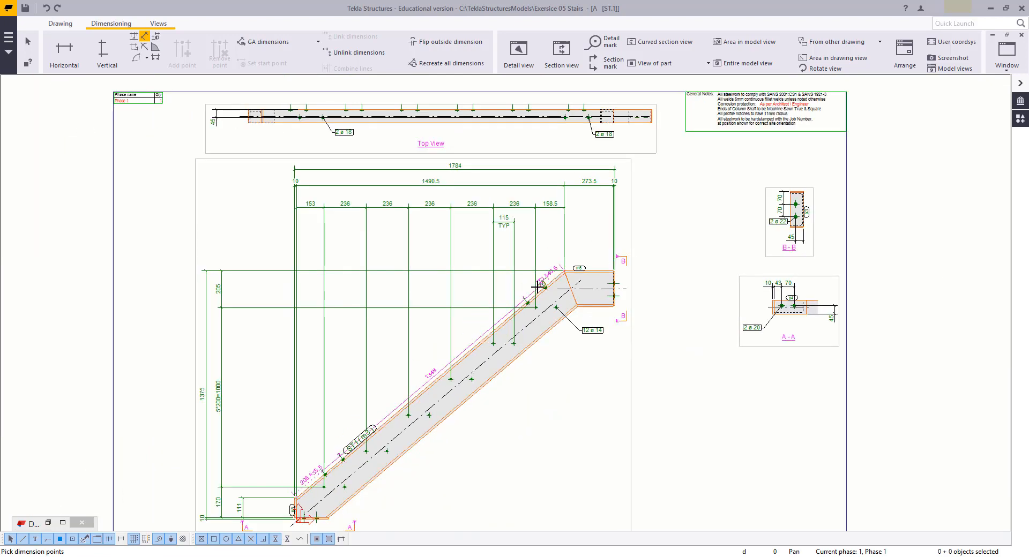
middle_click(444, 338)
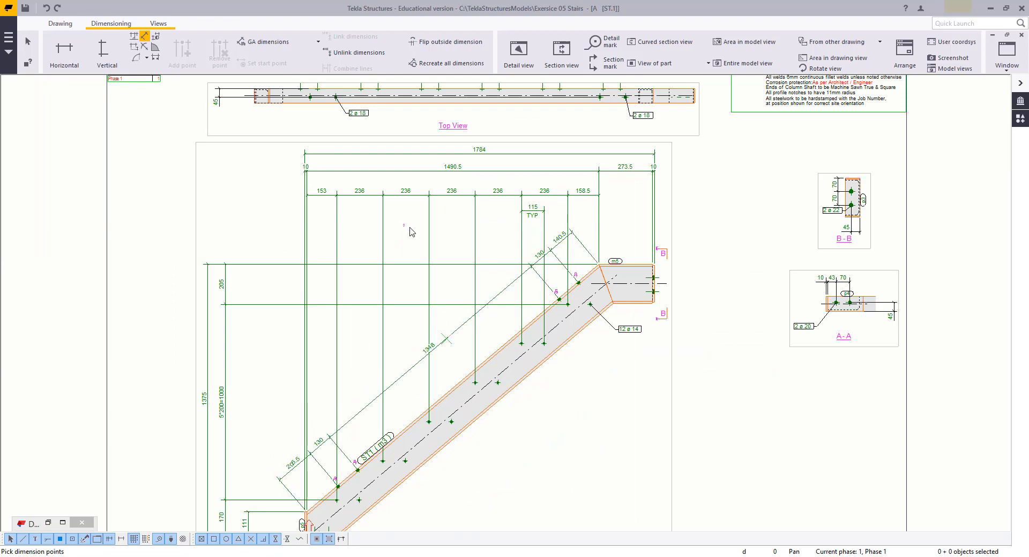
Step: Delete the sloped dimension chain above the stringer
click(557, 252)
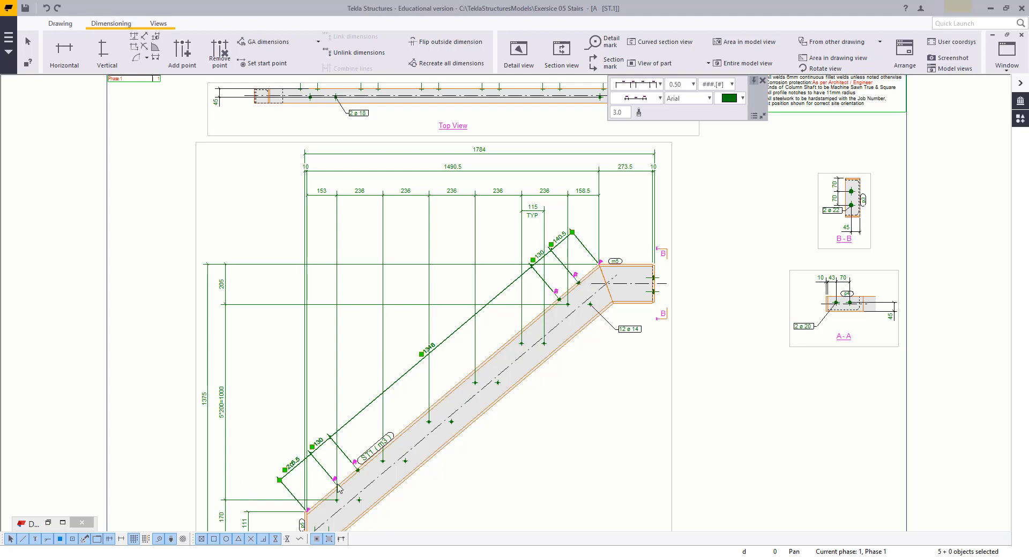
middle_drag(358, 399, 498, 324)
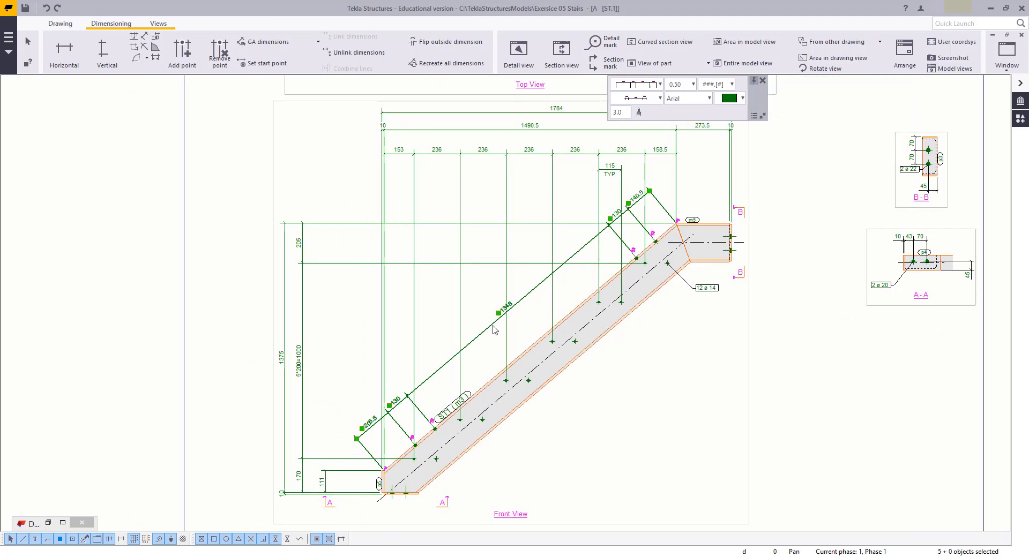
key(Delete)
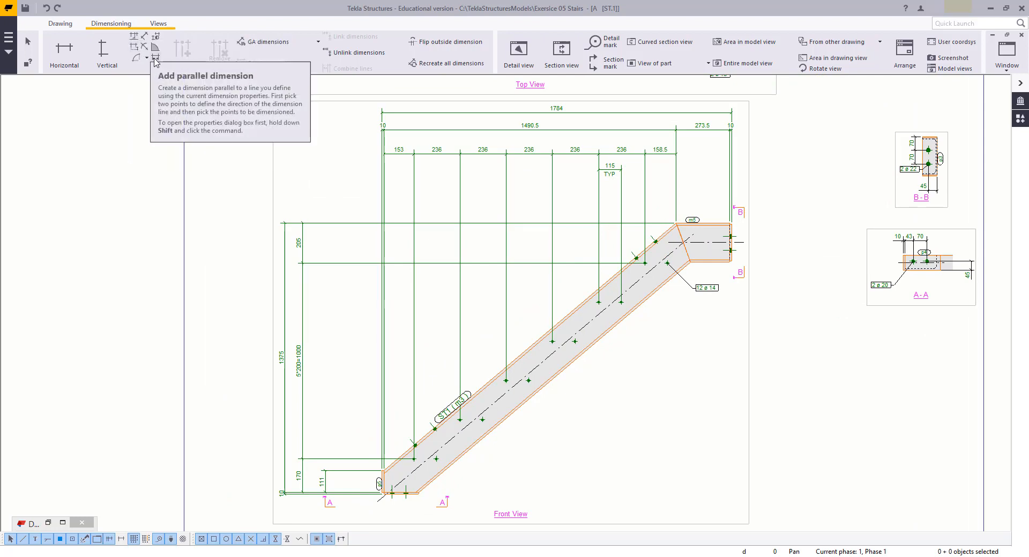
Step: Start a parallel dimension and define its direction with two points on the stringer's sloped upper edge
click(155, 58)
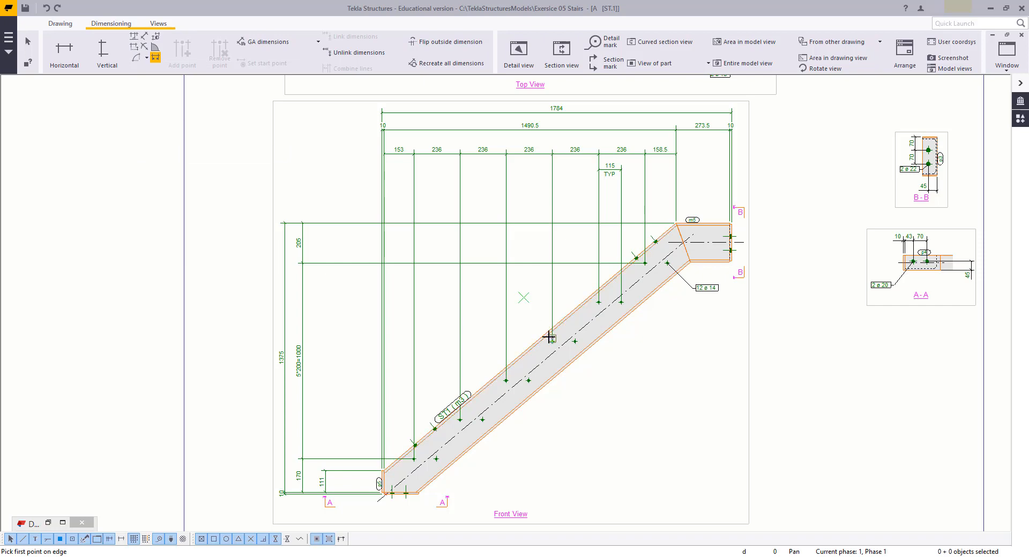
middle_drag(520, 350, 498, 357)
scroll(493, 357, up, 5)
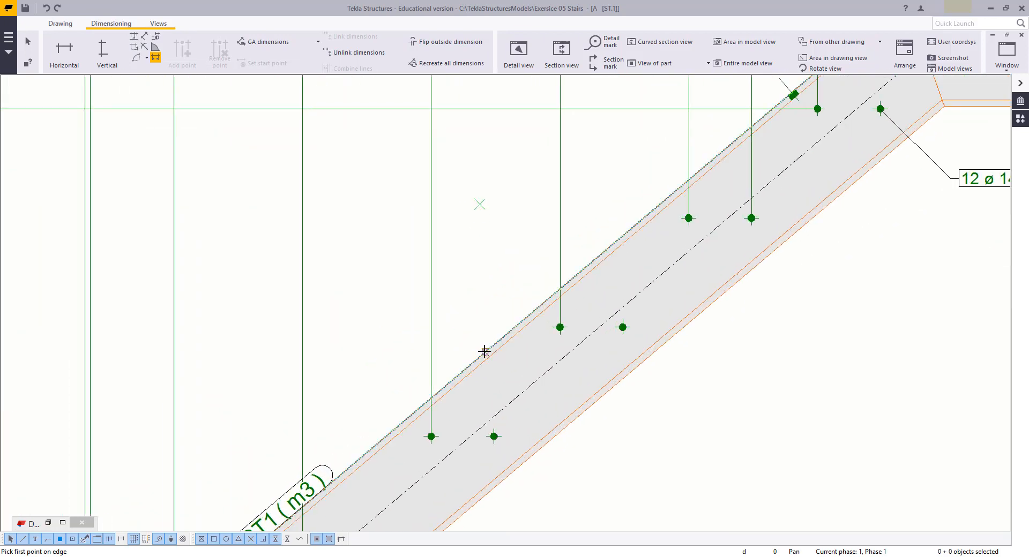
click(484, 352)
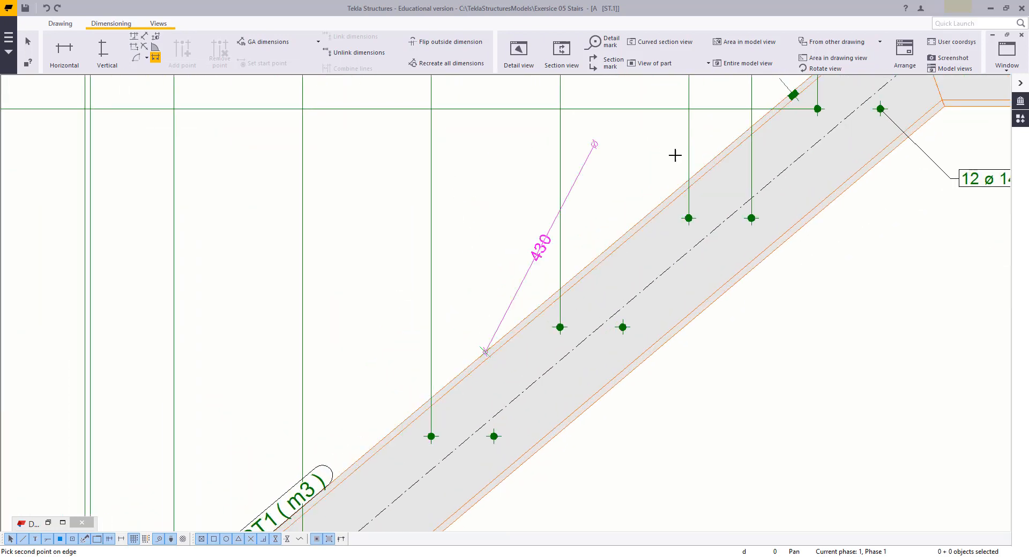
click(662, 200)
Step: Pick the stringer corner at plate p5 and the two lower flange holes as points of the parallel dimension
scroll(770, 145, down, 5)
scroll(368, 340, up, 6)
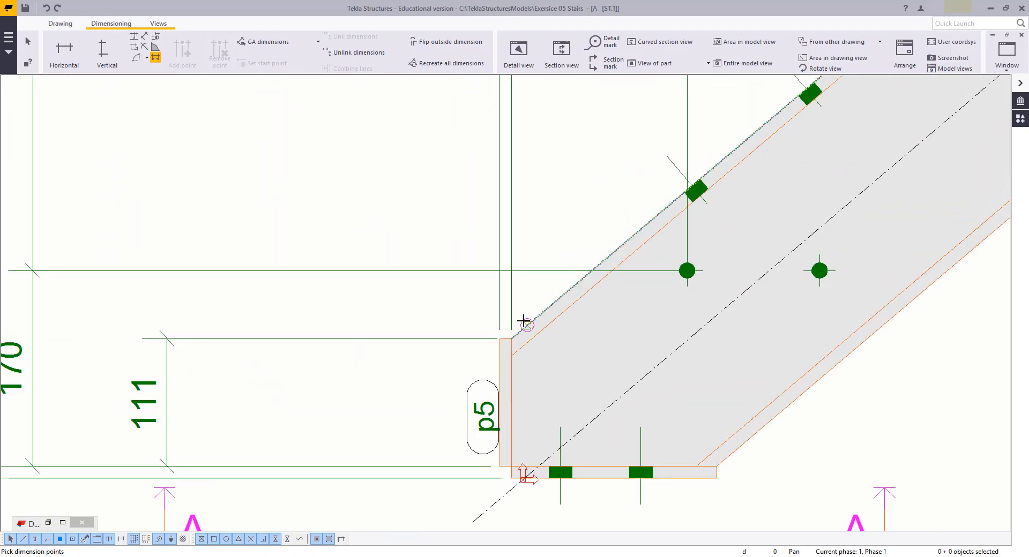
click(511, 339)
scroll(504, 305, down, 1)
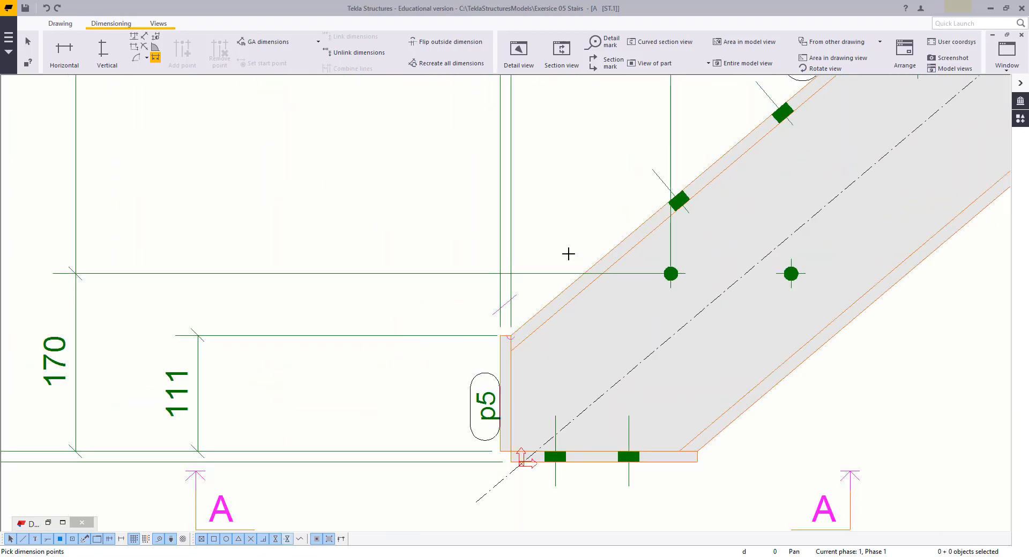
middle_drag(365, 444, 303, 495)
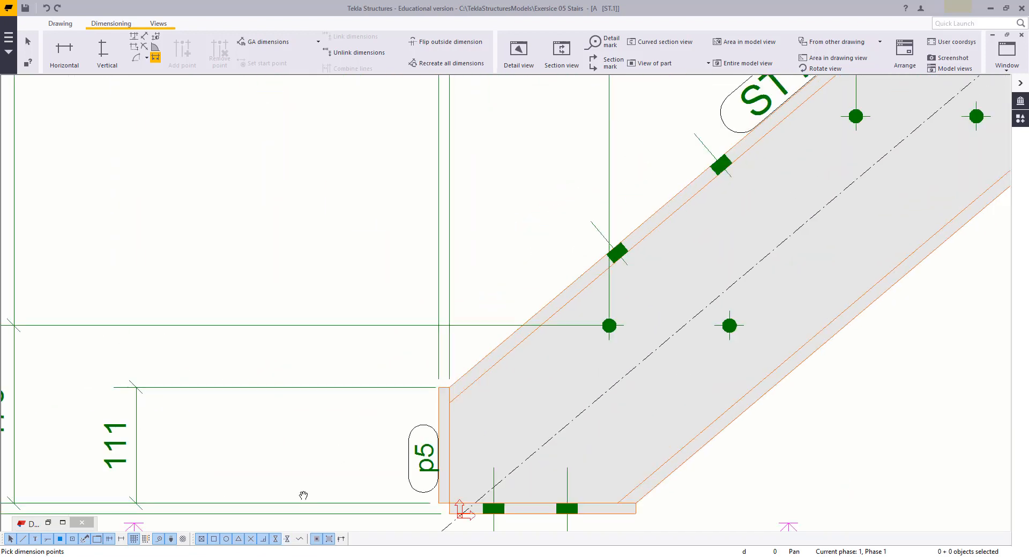
middle_drag(608, 231, 303, 495)
click(391, 399)
scroll(333, 421, down, 3)
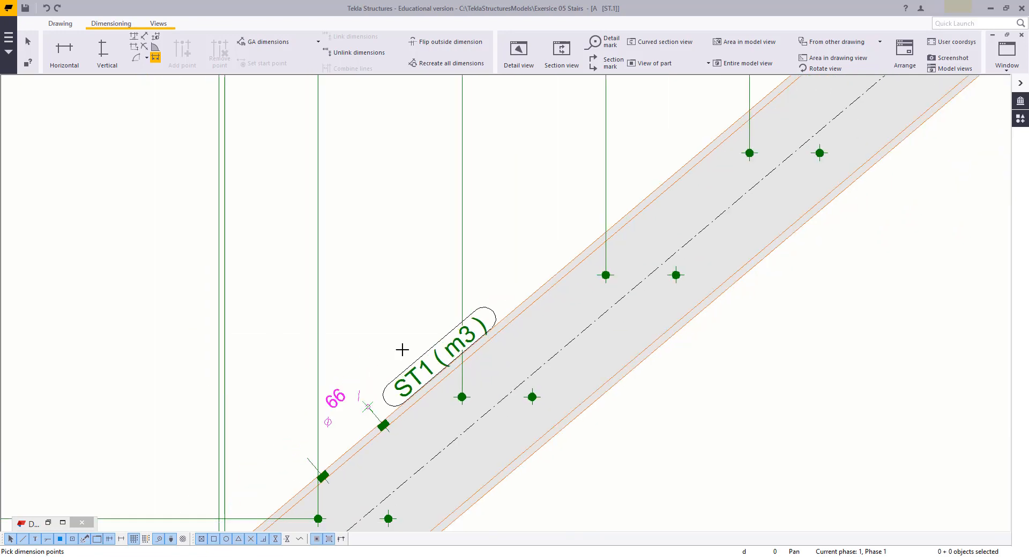
Step: Add the two upper flange holes and the corner near m5 to the parallel dimension and place it above the stringer
scroll(402, 350, down, 2)
middle_drag(485, 299, 312, 459)
middle_drag(518, 236, 285, 445)
scroll(482, 326, up, 3)
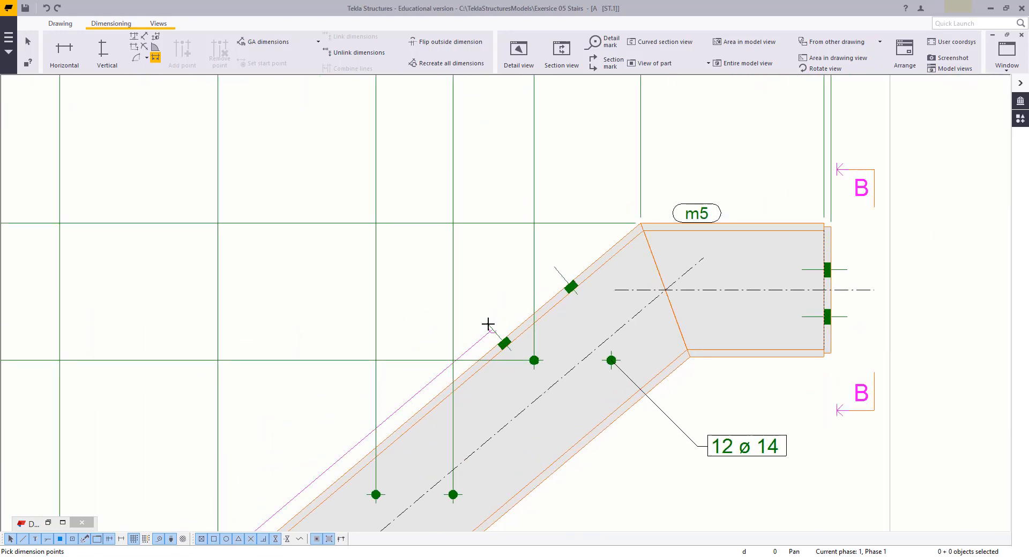
click(487, 324)
click(554, 266)
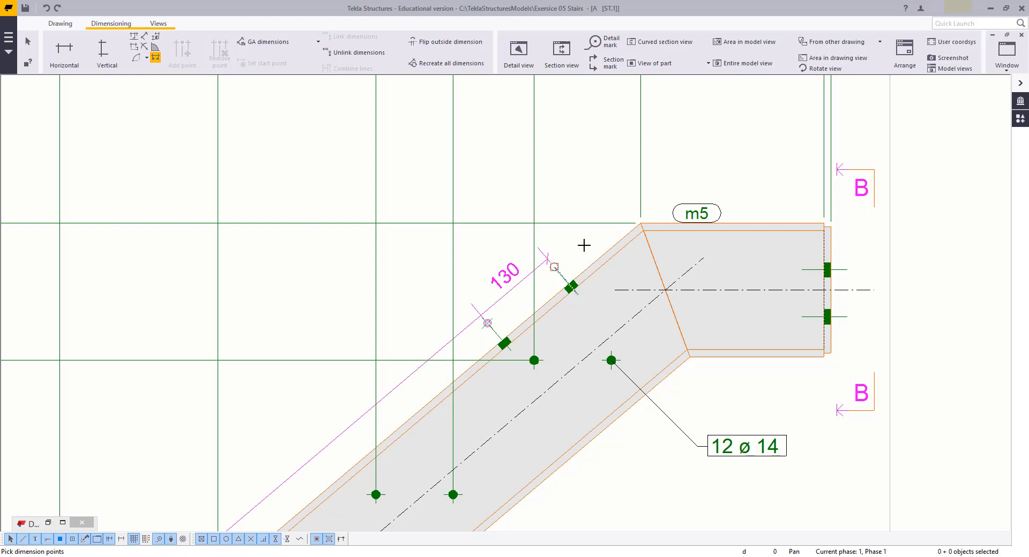
click(647, 221)
scroll(694, 260, down, 5)
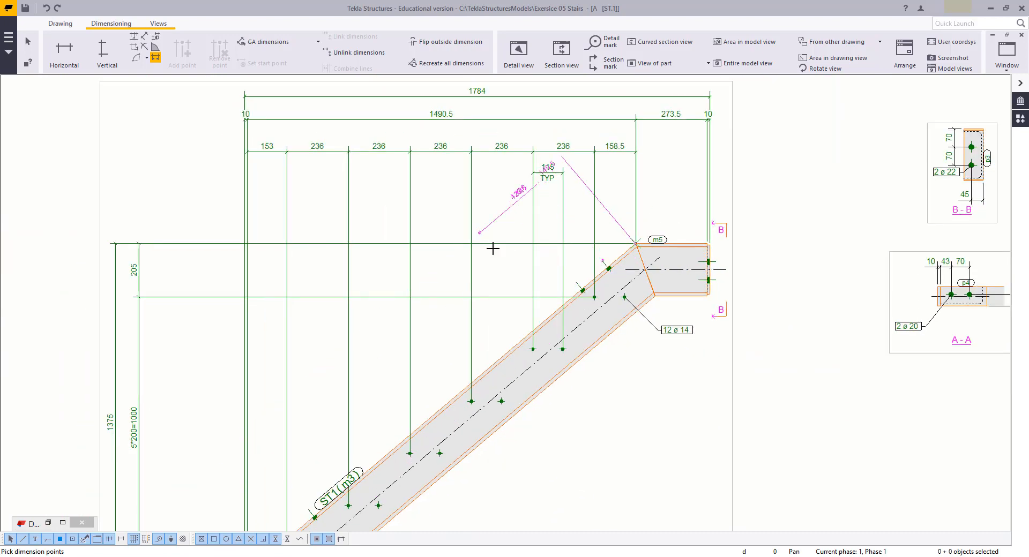
middle_click(492, 248)
click(514, 261)
Step: Save the finished ST.1 drawing and open the next drawing, ST.2
scroll(524, 323, down, 4)
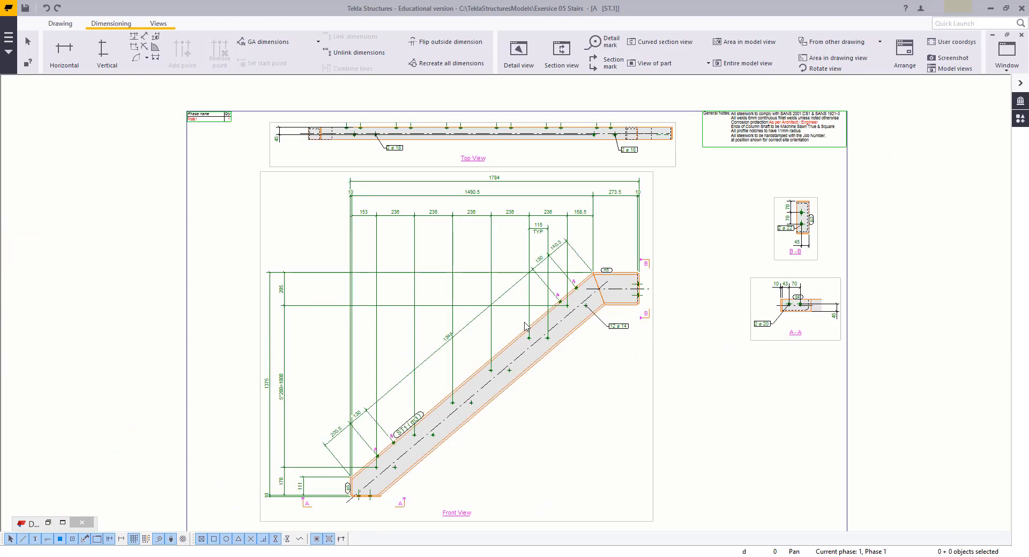
mouse_move(551, 431)
middle_down()
mouse_move(638, 302)
mouse_move(574, 368)
middle_up()
scroll(617, 312, down, 2)
scroll(573, 367, up, 1)
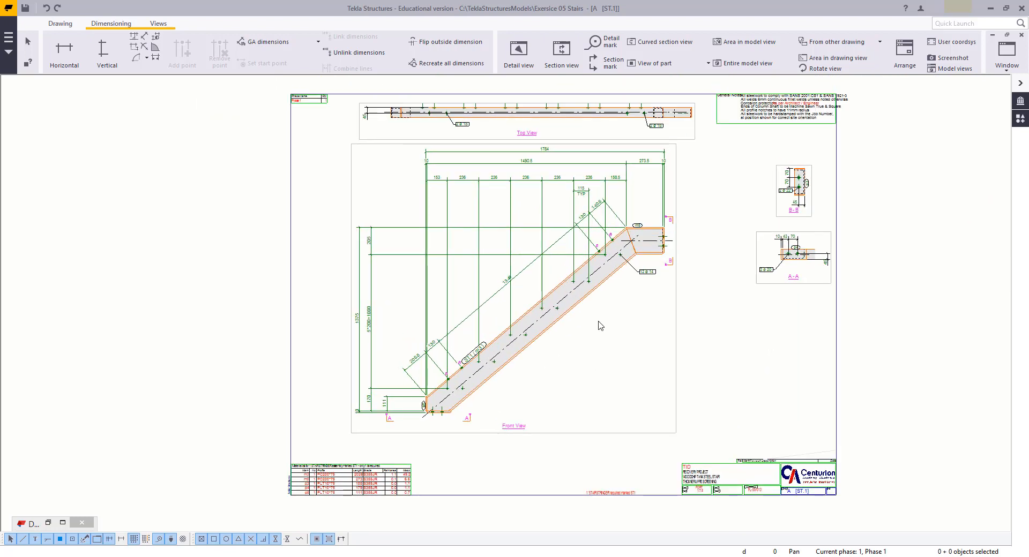
middle_drag(589, 331, 569, 340)
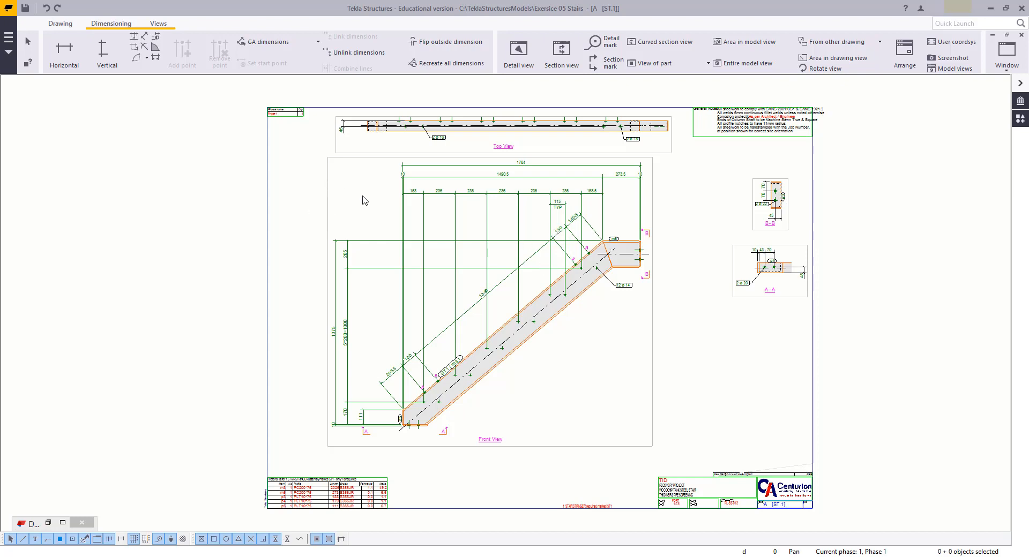
click(60, 24)
click(25, 8)
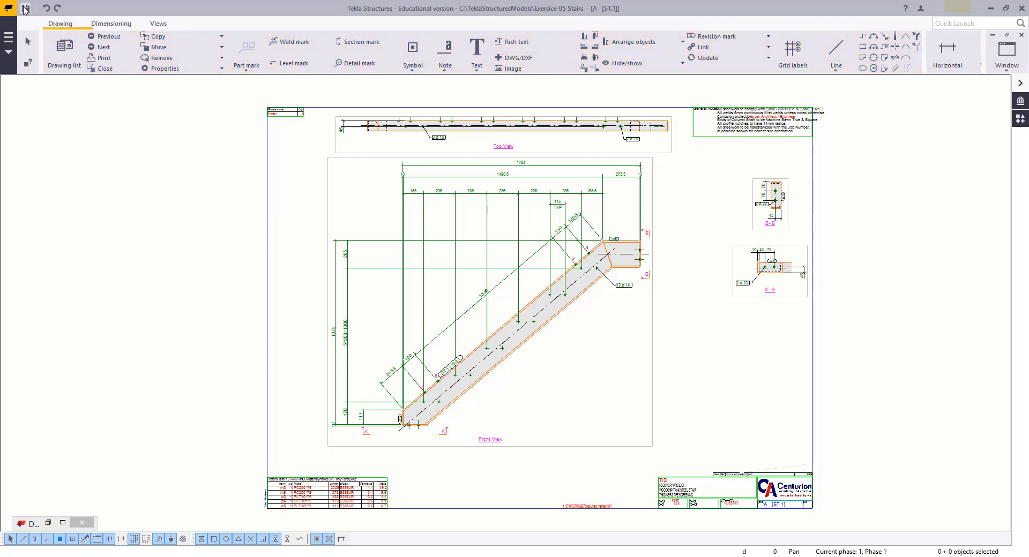
click(103, 47)
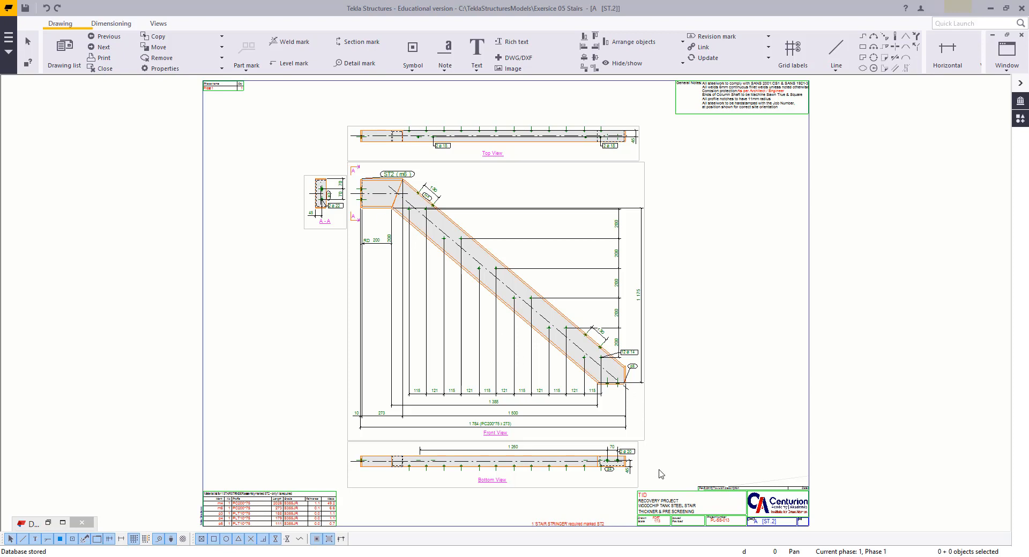
Step: Delete the Bottom View, the Top View and section view A-A from the ST.2 drawing
click(638, 472)
key(Delete)
click(111, 24)
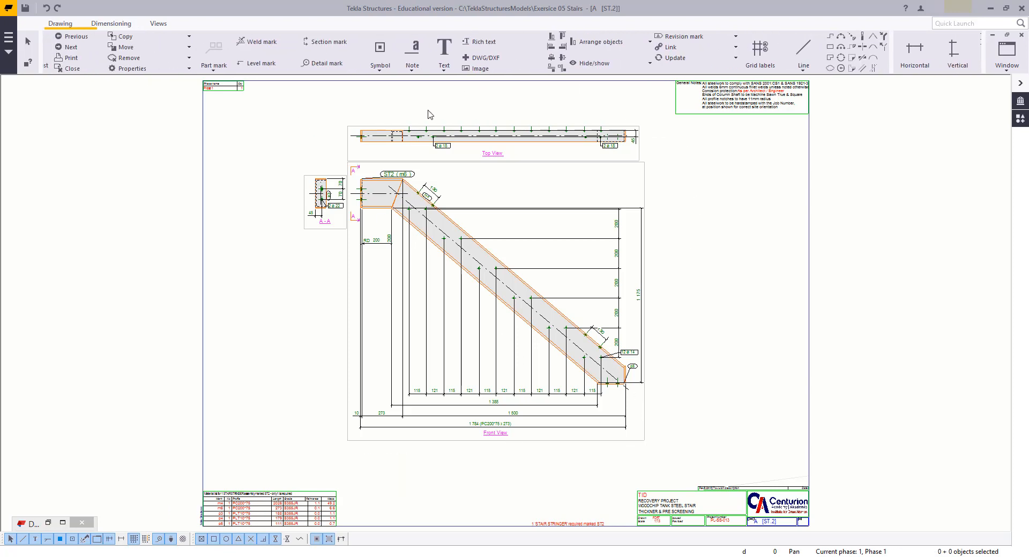
mouse_move(445, 97)
mouse_down()
mouse_move(342, 138)
mouse_move(275, 242)
mouse_up()
key(Delete)
key(Delete)
Step: Delete the horizontal dimension chains below the stringer in the front view
drag(467, 314, 370, 427)
key(Delete)
drag(439, 394, 422, 437)
key(Delete)
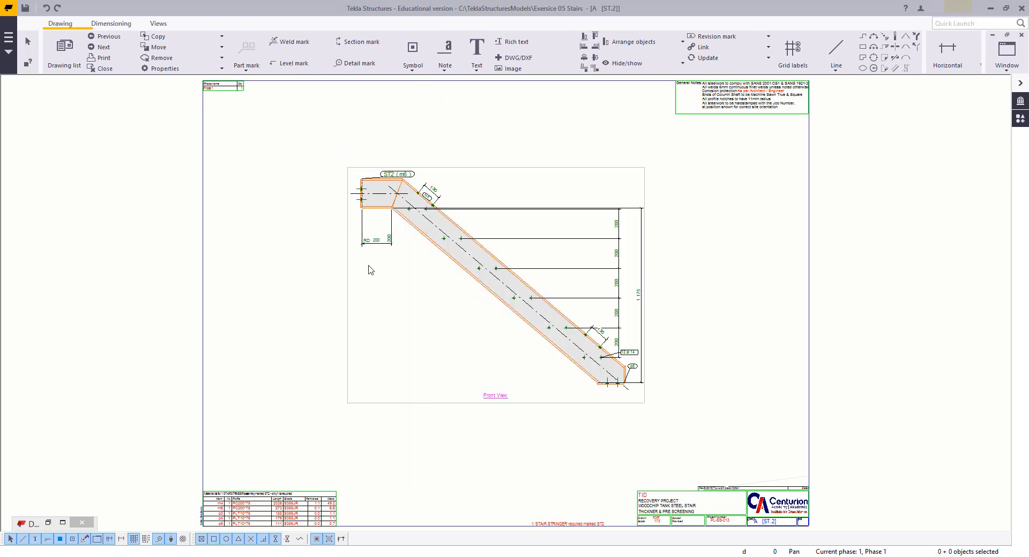
Step: Delete the front view's remaining part marks, bolt marks, and vertical and sloped dimensions
click(405, 170)
key(Delete)
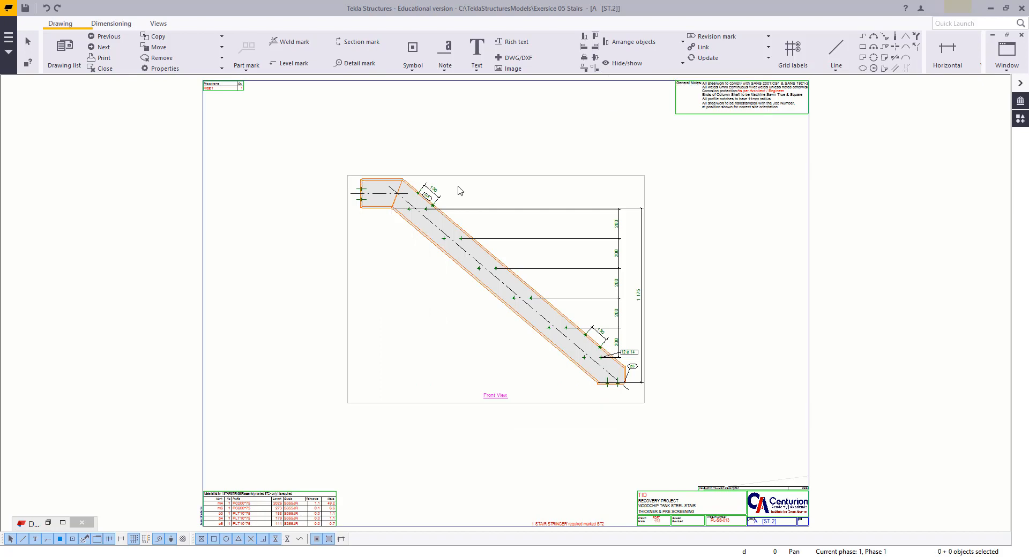
drag(464, 187, 424, 220)
key(Delete)
drag(565, 228, 676, 422)
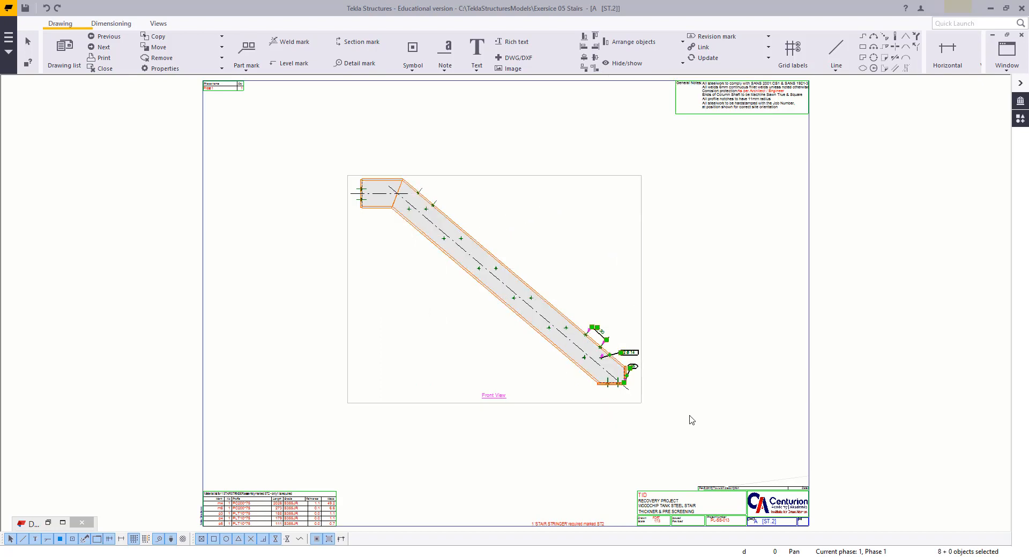
key(Delete)
Step: Select everything in the front view and add part marks to it
drag(277, 126, 829, 456)
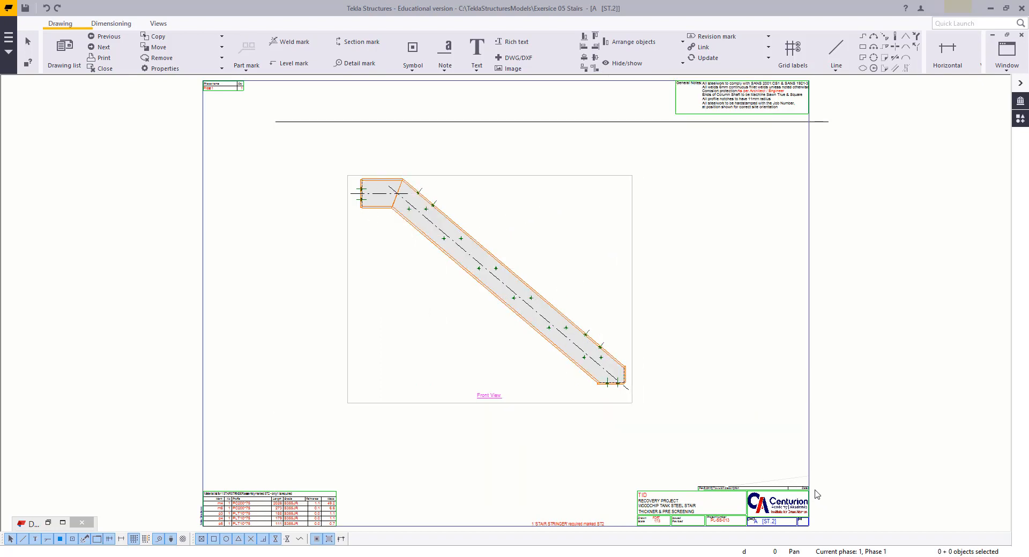
right_click(606, 282)
click(635, 349)
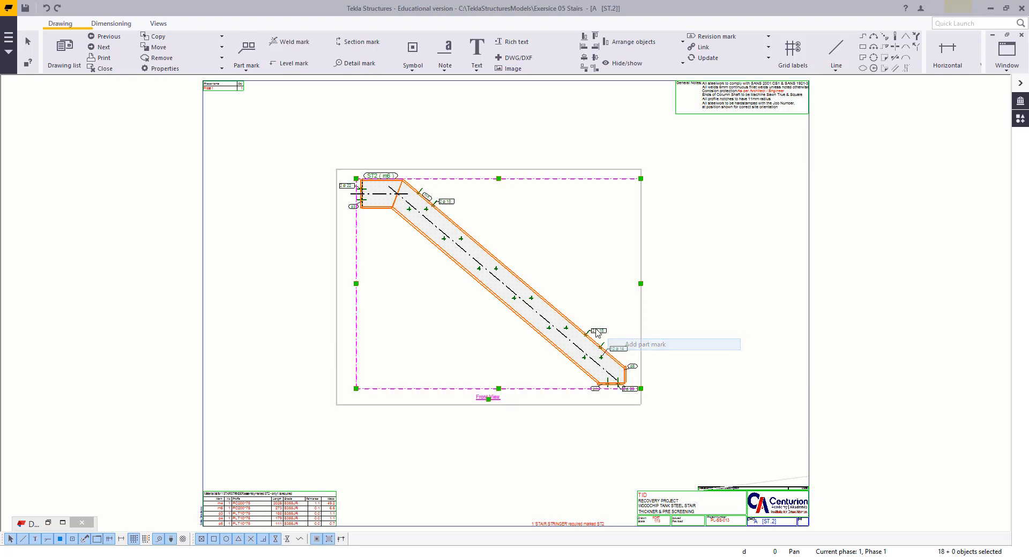
click(531, 238)
Step: Examine the new marks in the front view and the material list for stringer ST2
scroll(452, 210, up, 1)
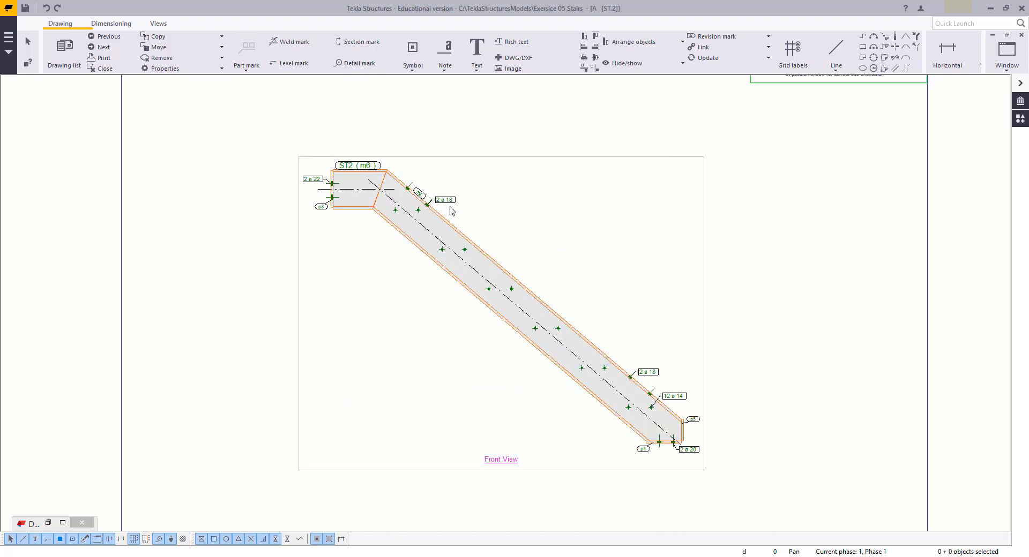
scroll(416, 164, up, 1)
middle_drag(472, 188, 452, 252)
scroll(452, 250, down, 4)
scroll(363, 328, up, 4)
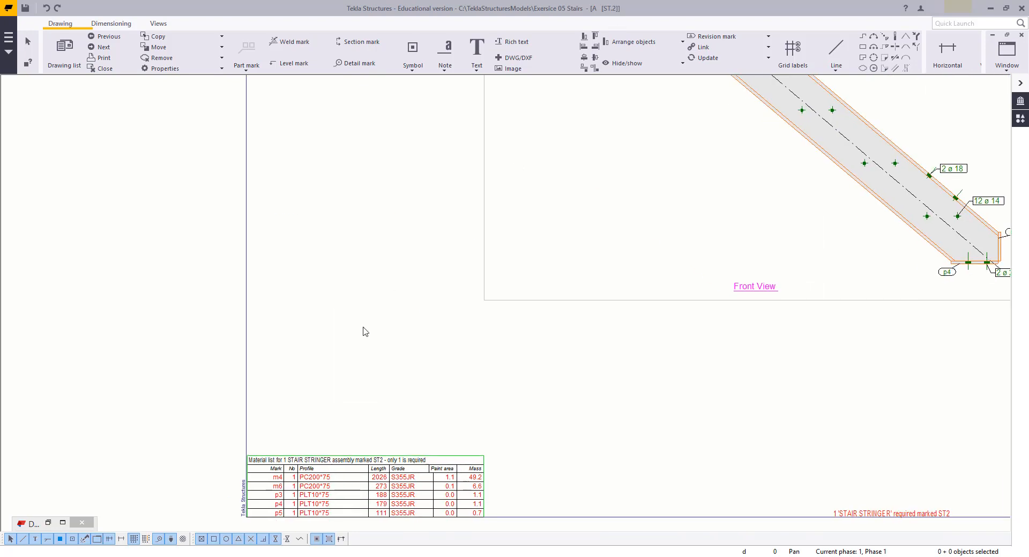
scroll(487, 306, down, 5)
middle_drag(595, 249, 549, 364)
scroll(550, 366, up, 1)
middle_drag(549, 310, 461, 323)
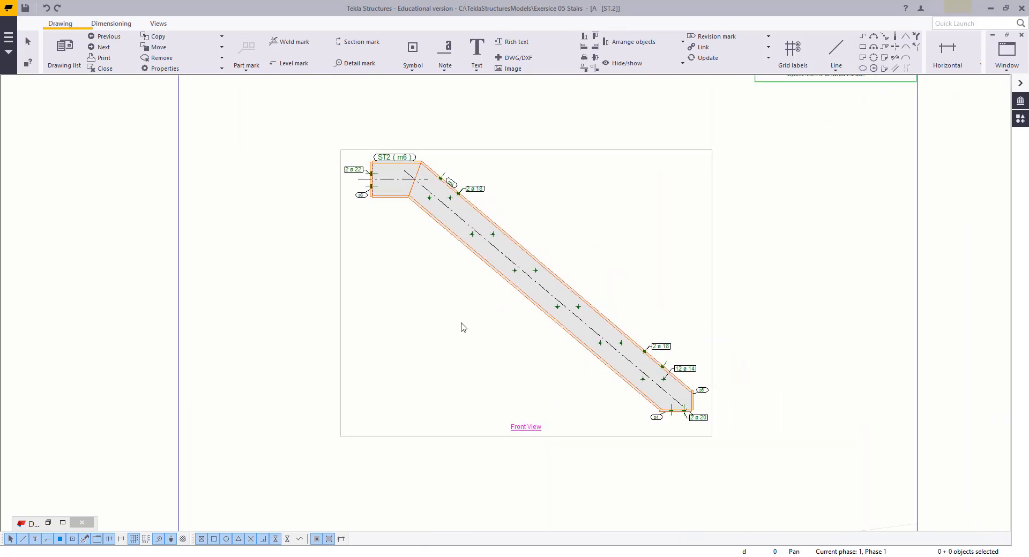
Step: Add a text note below the stringer in the front view reading "TO BE OPP-HAND OF STAIR STRINGER ST1"
click(476, 49)
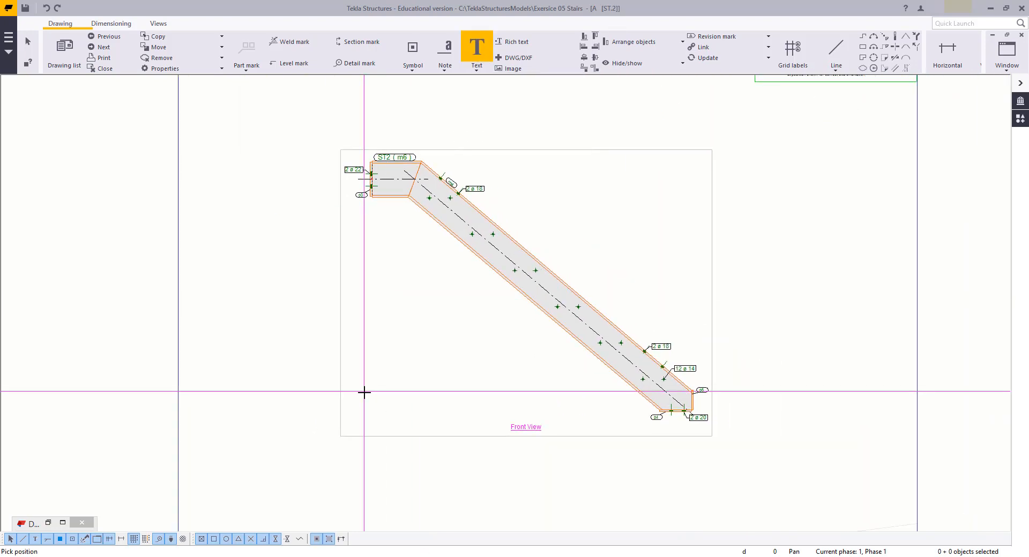
click(399, 365)
double_click(409, 369)
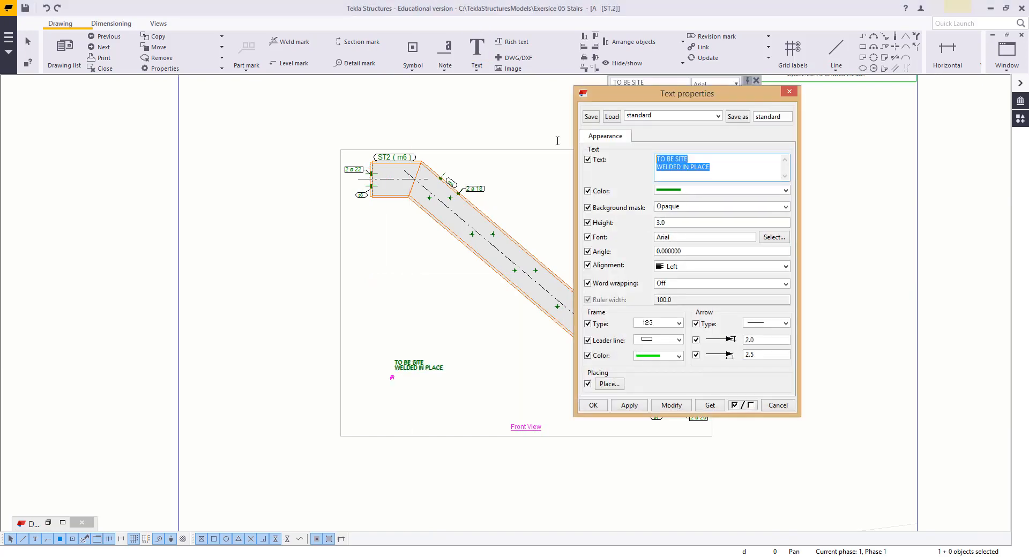
text(TY)
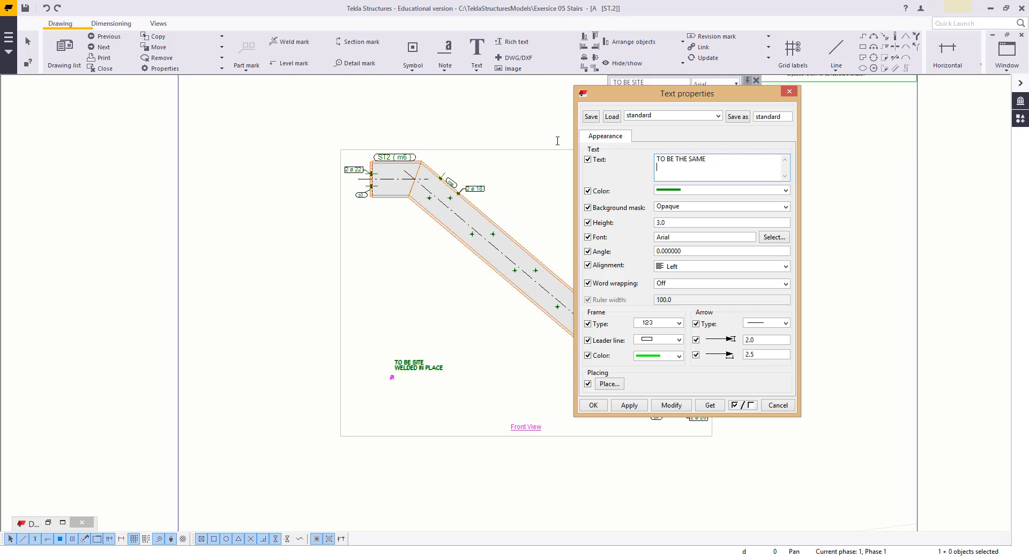
key(BackSpace)
key(BackSpace)
key(BackSpace)
key(BackSpace)
key(BackSpace)
key(BackSpace)
key(BackSpace)
key(BackSpace)
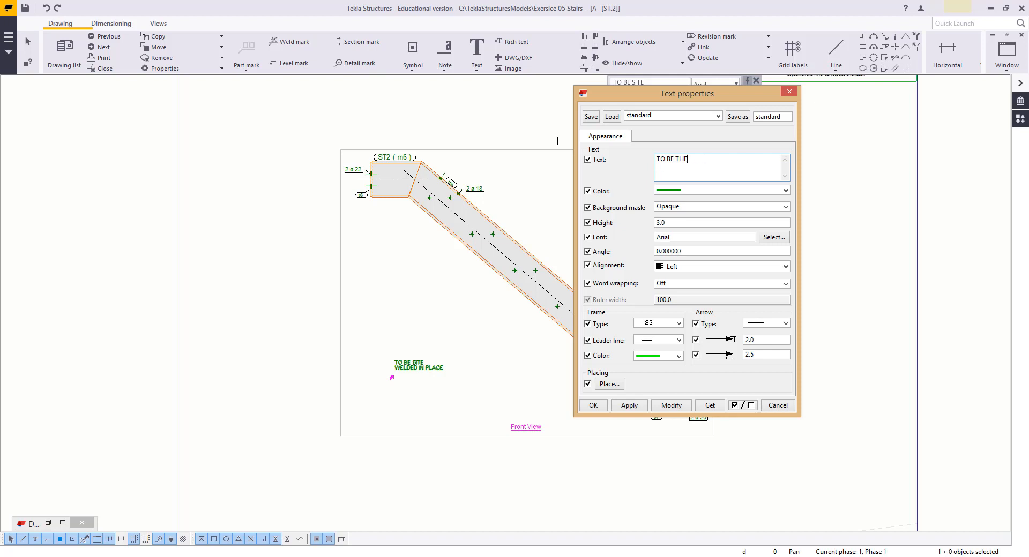
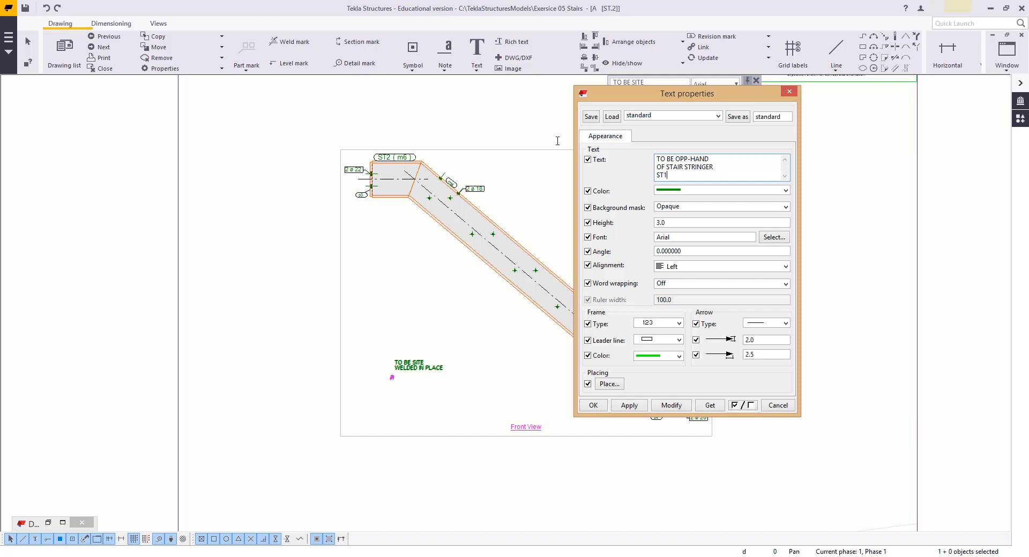
click(671, 405)
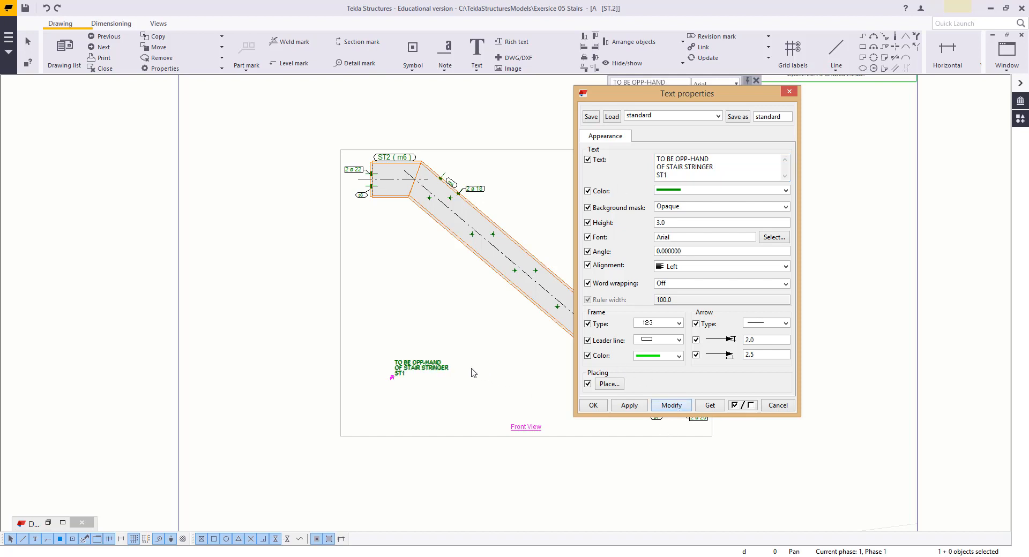
Step: Set the opposite-hand note's text height to 5 and give it a rectangular frame
scroll(466, 378, up, 1)
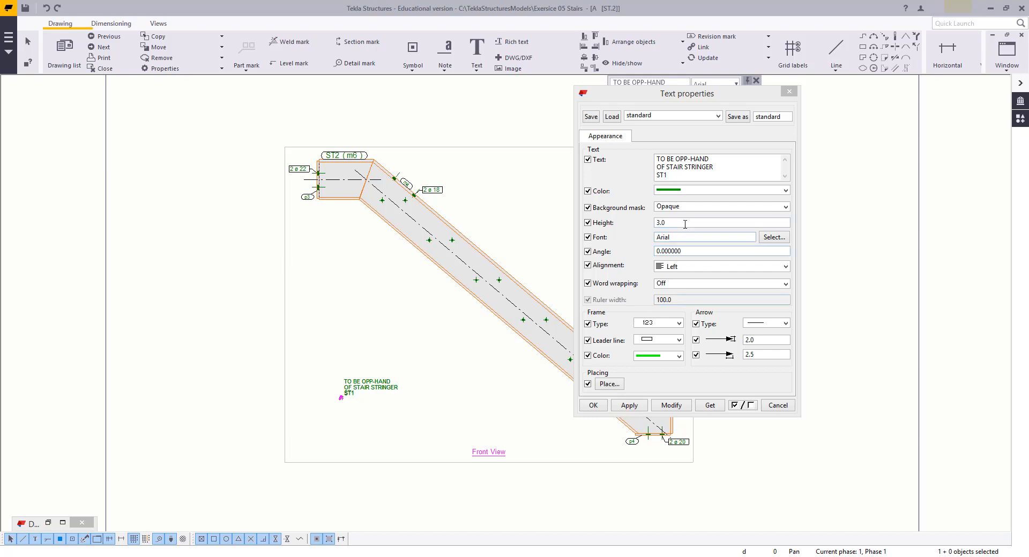
double_click(661, 222)
text(4)
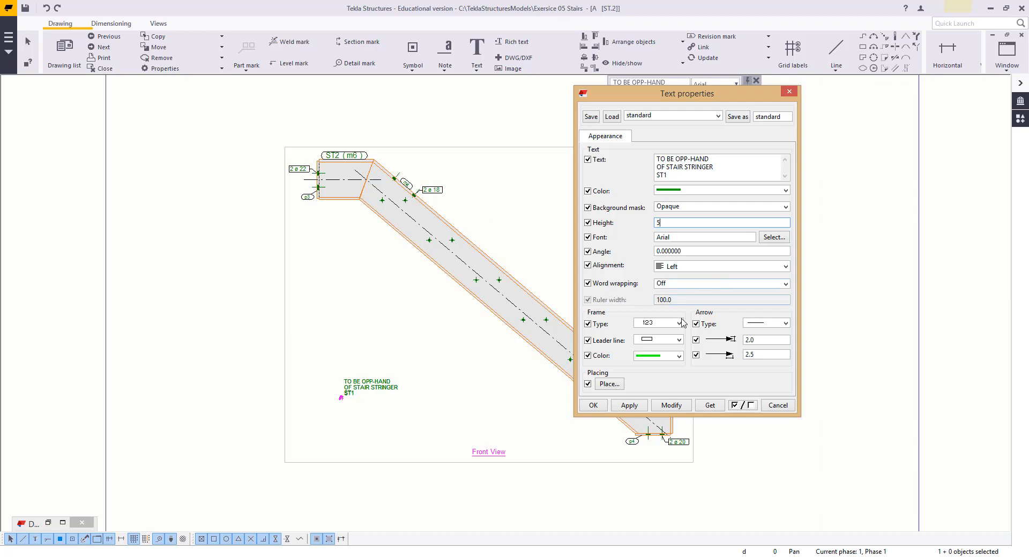
click(678, 339)
click(671, 323)
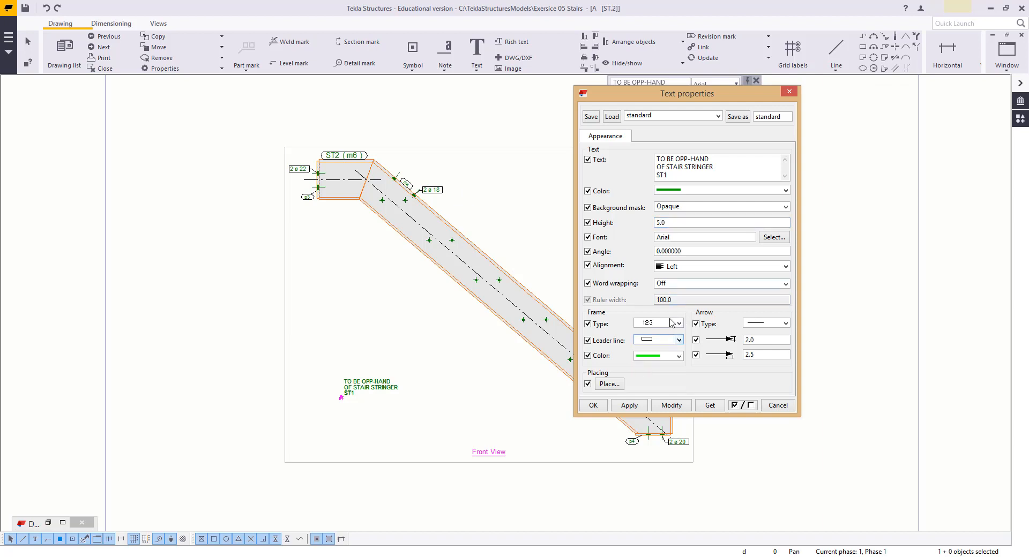
click(669, 323)
click(664, 351)
click(671, 405)
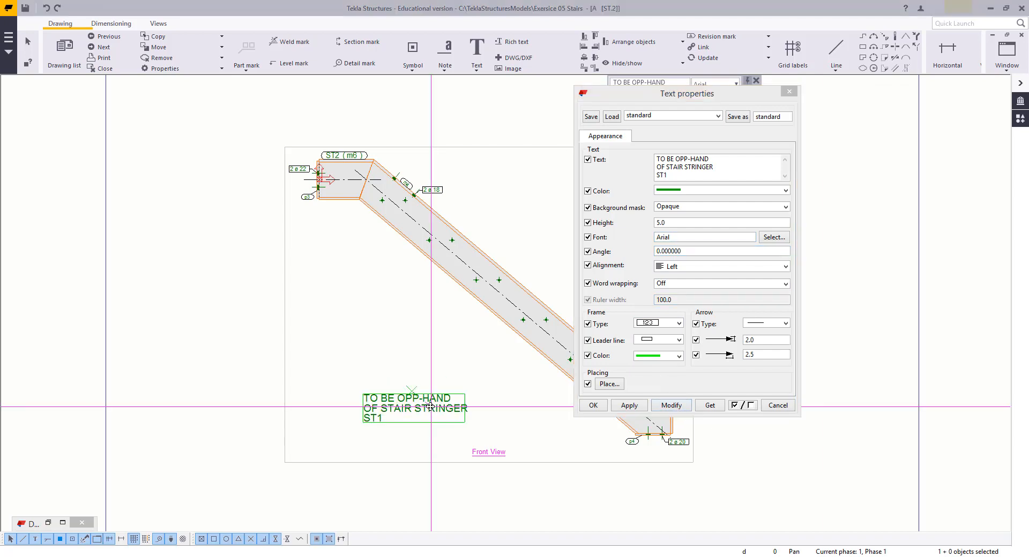
scroll(188, 314, down, 3)
scroll(171, 328, up, 2)
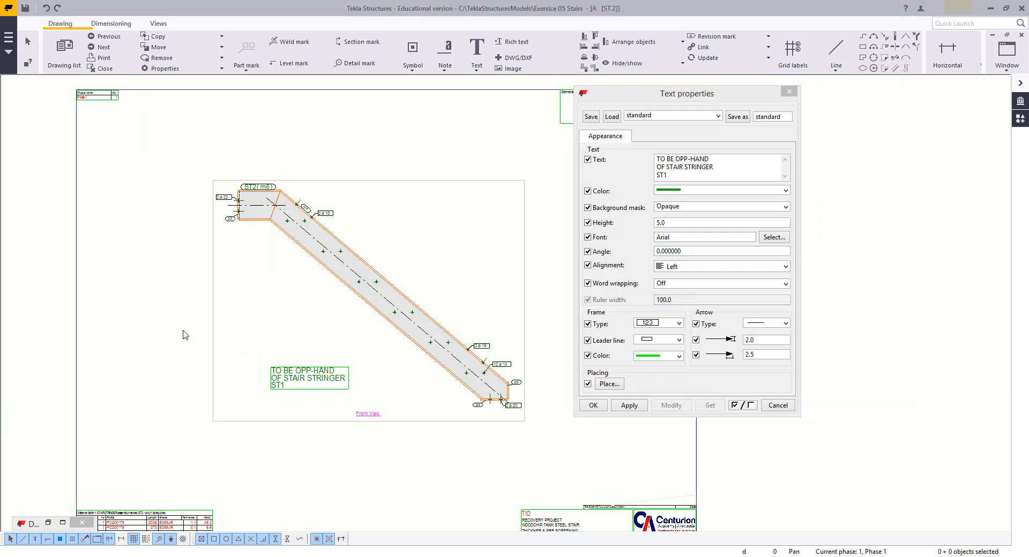
click(775, 409)
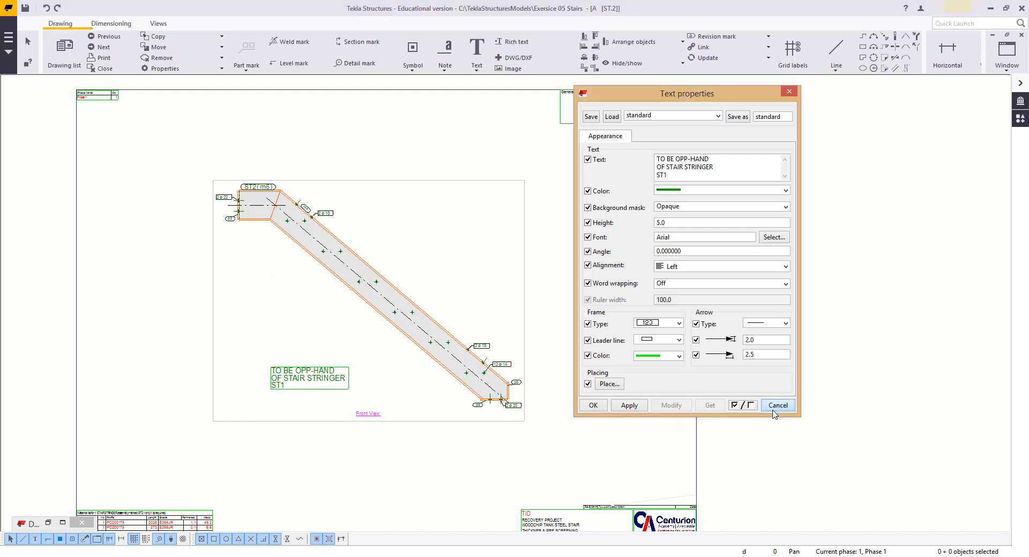
Step: Move the two 2 ø 18 bolt marks along the stringer's upper edge farther away from the stringer
scroll(482, 394, down, 1)
mouse_move(480, 395)
middle_down()
mouse_move(613, 381)
mouse_move(563, 394)
middle_up()
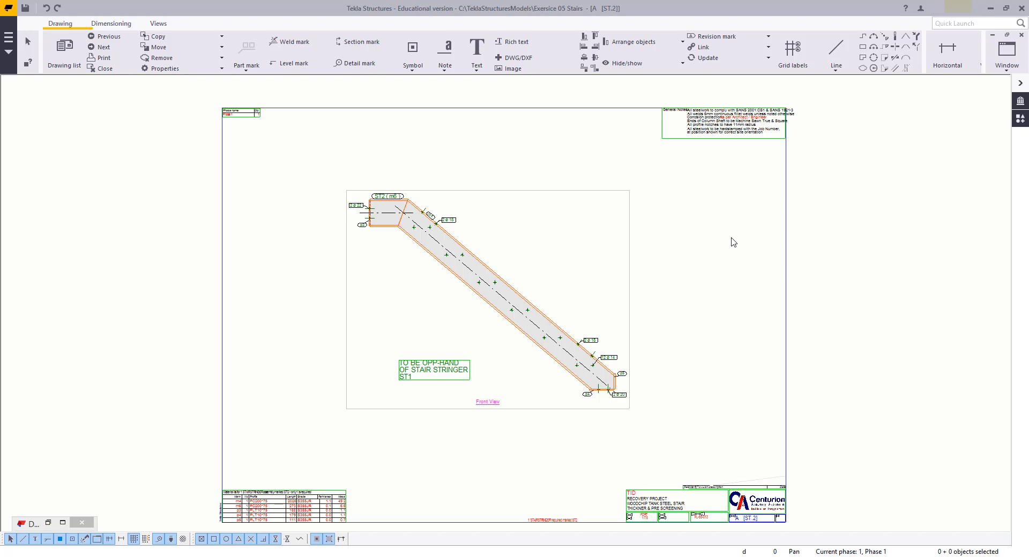
scroll(494, 228, up, 2)
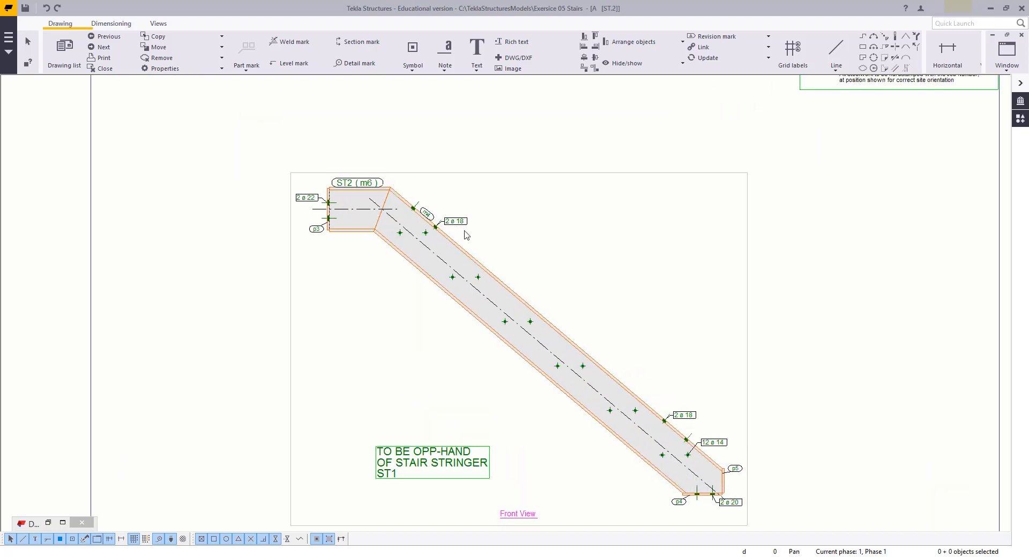
scroll(690, 408, up, 14)
click(627, 384)
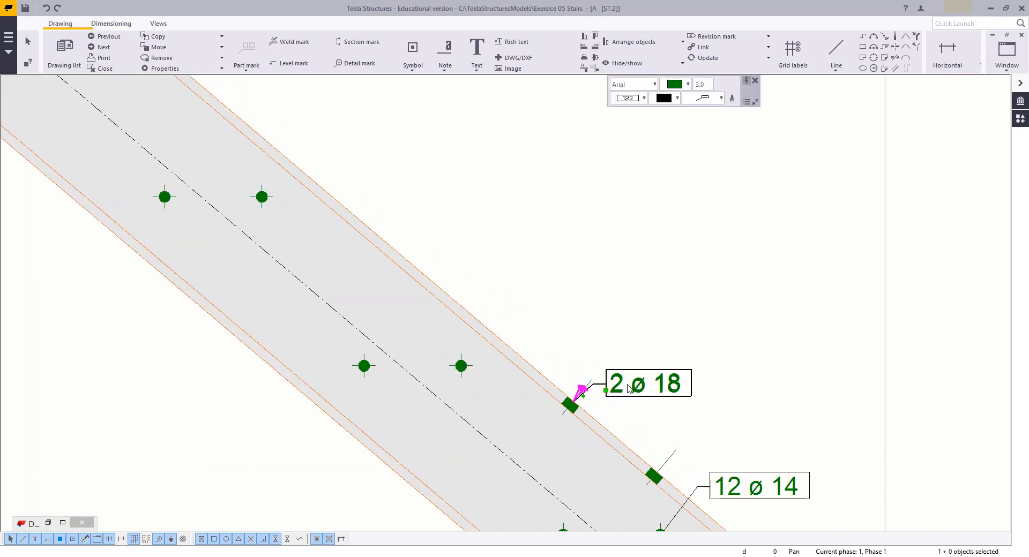
drag(627, 384, 655, 346)
scroll(552, 276, down, 10)
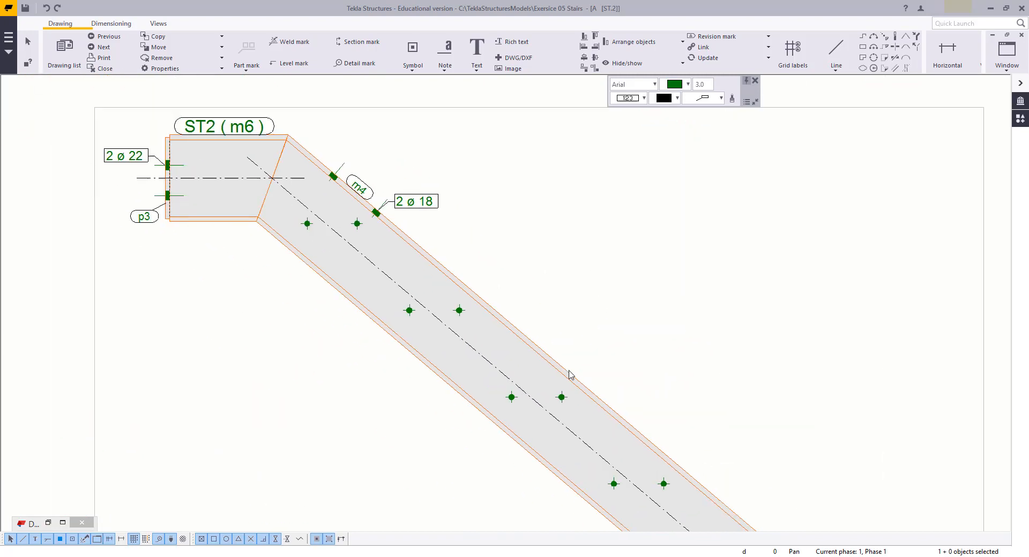
scroll(494, 311, up, 10)
drag(524, 325, 557, 283)
scroll(452, 246, down, 10)
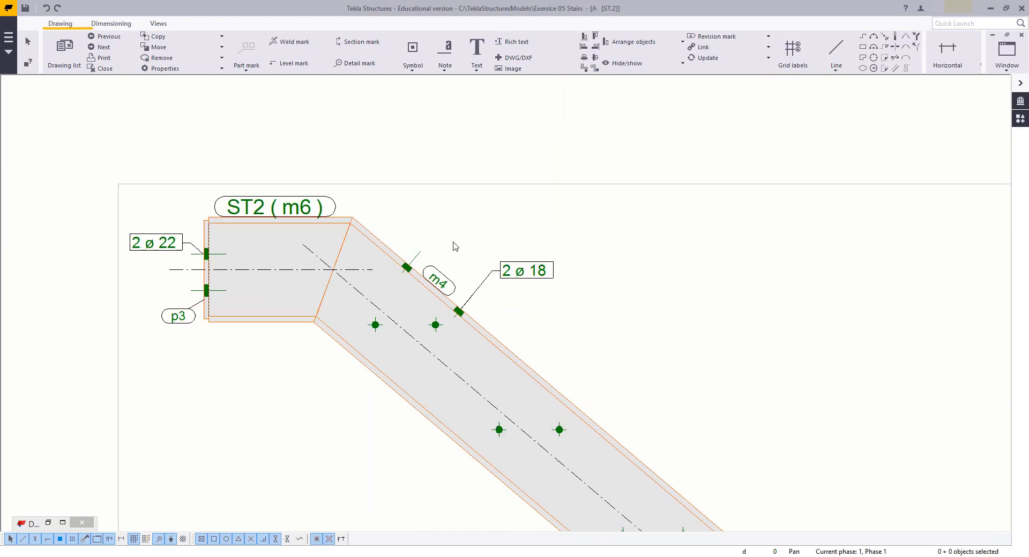
Step: Close the ST.2 drawing and keep its changes
scroll(549, 313, down, 3)
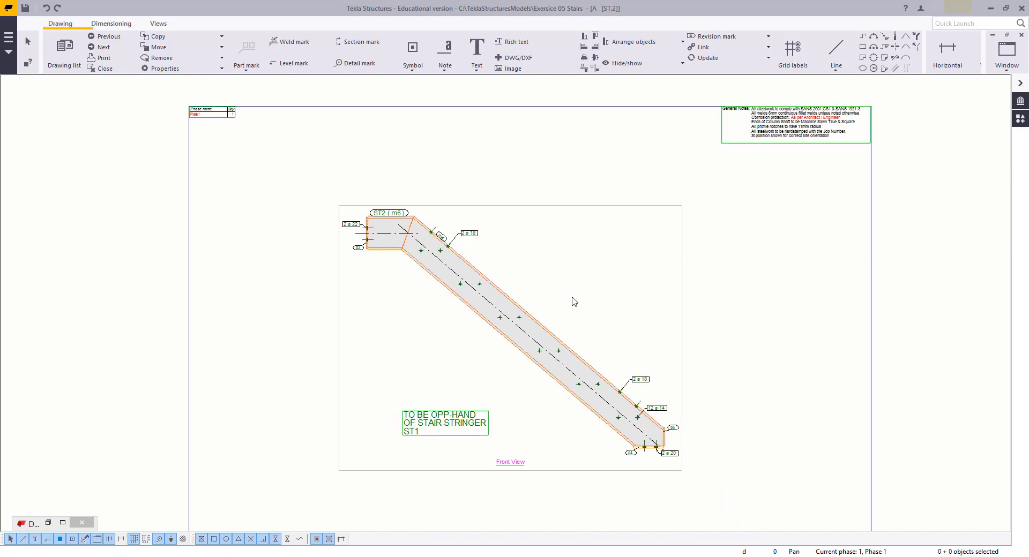
scroll(608, 314, down, 3)
scroll(607, 375, up, 3)
mouse_move(606, 378)
middle_down()
mouse_move(534, 289)
mouse_move(549, 317)
middle_up()
scroll(531, 287, down, 2)
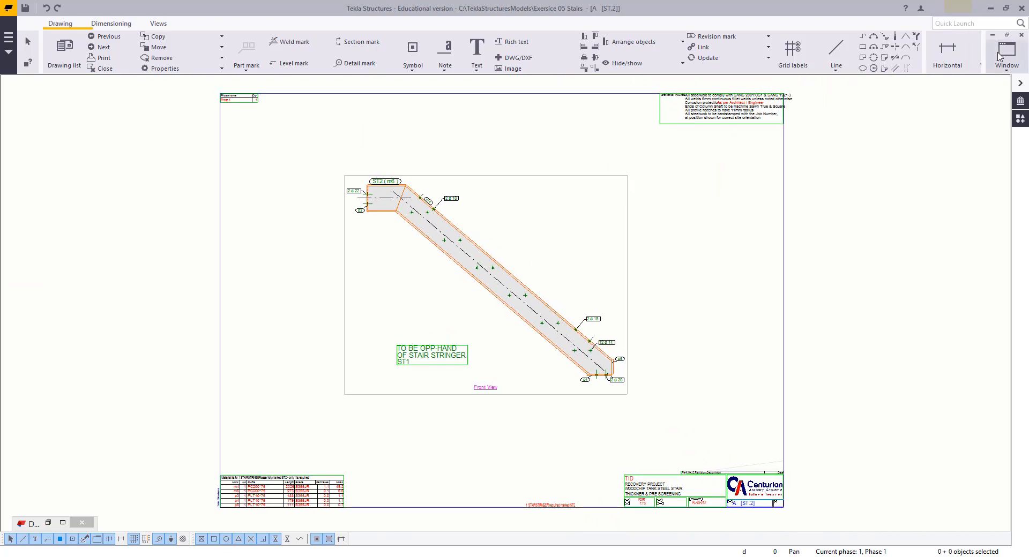
click(1020, 35)
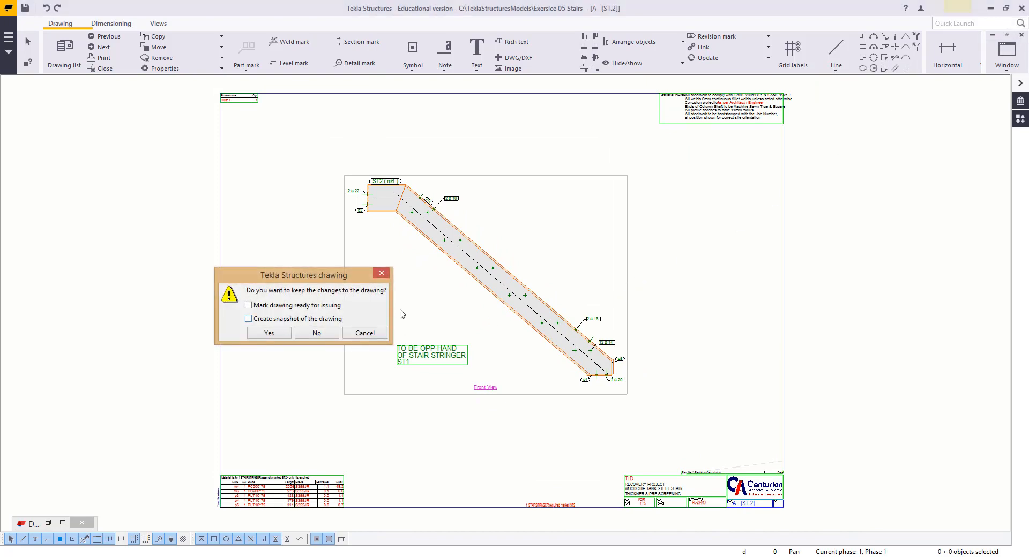
click(284, 338)
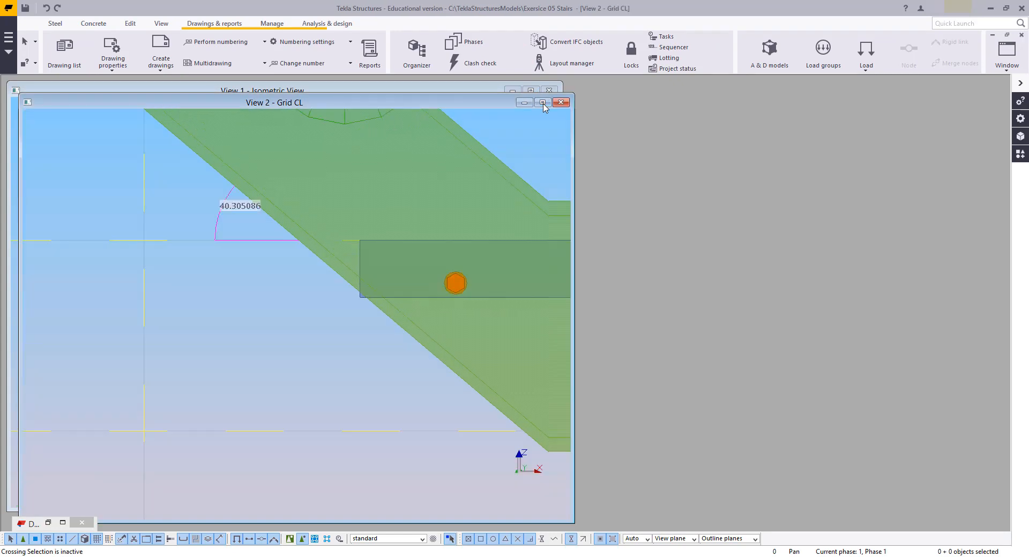
Step: Maximize the Grid CL model view and switch to View 1 - Isometric View
click(543, 103)
click(1006, 51)
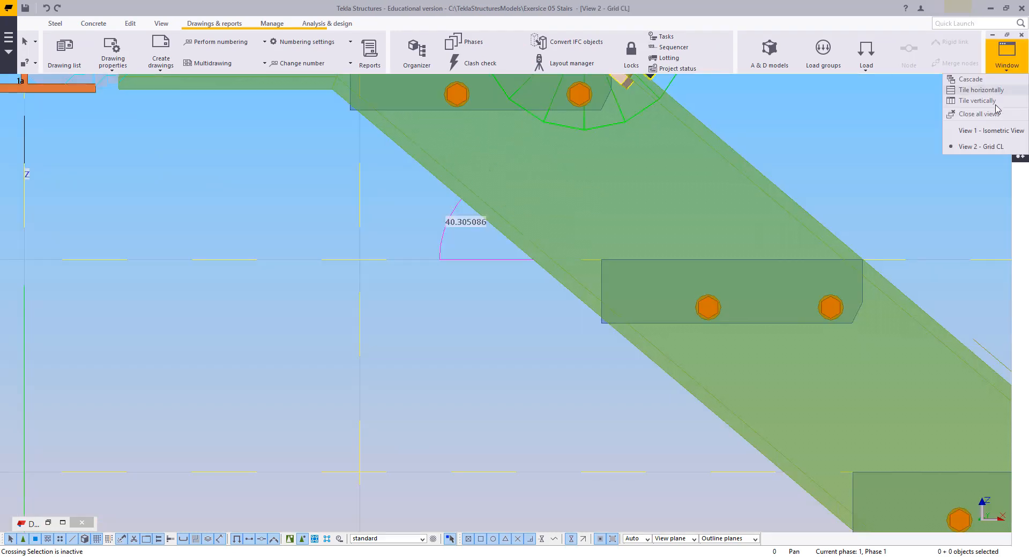
click(987, 134)
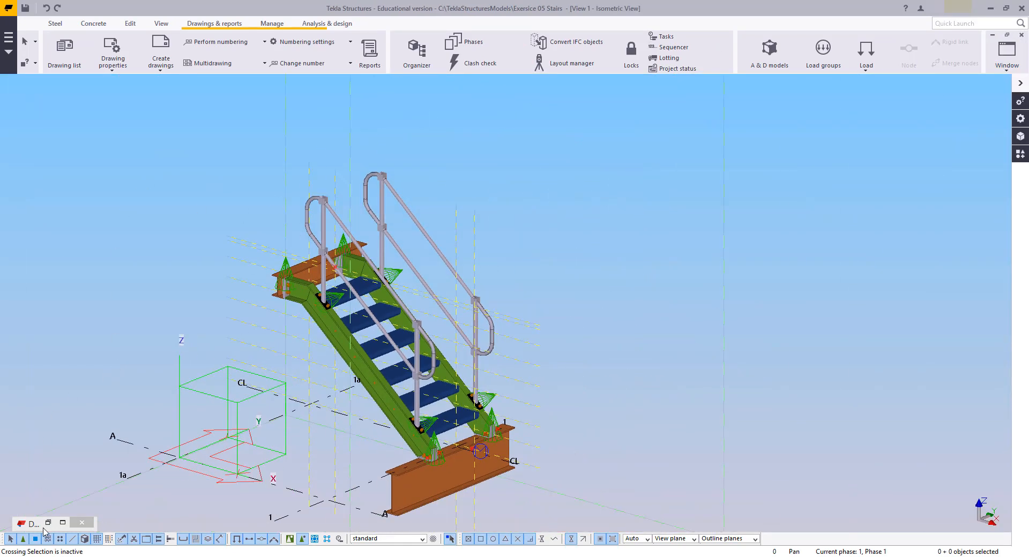
Step: Restore the drawing list and open the tread drawing T.1
click(48, 523)
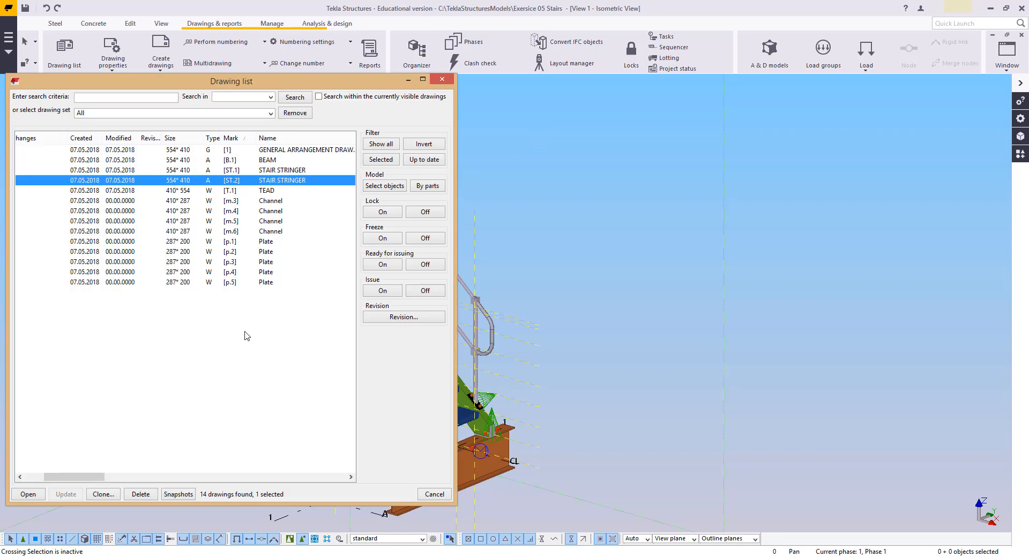
click(250, 193)
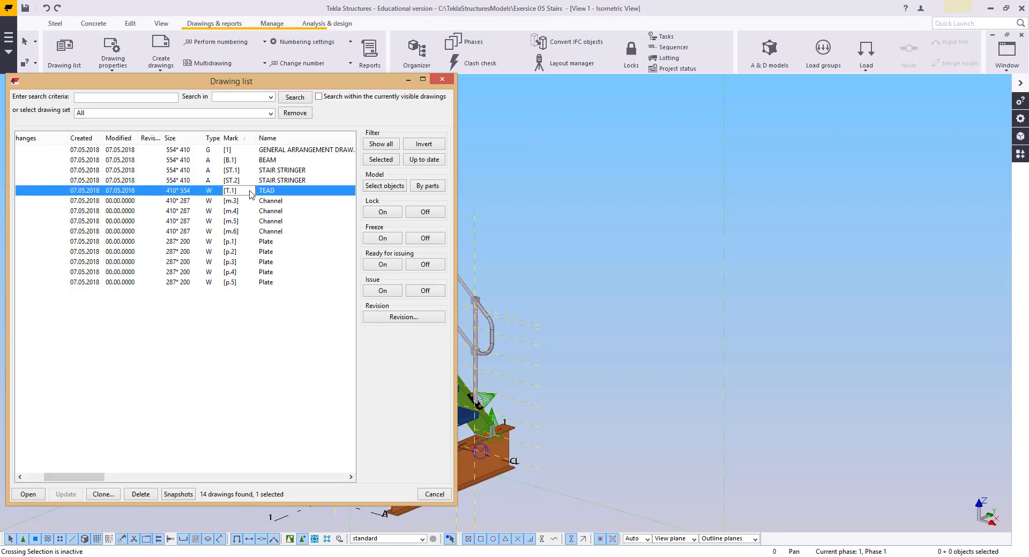
double_click(250, 192)
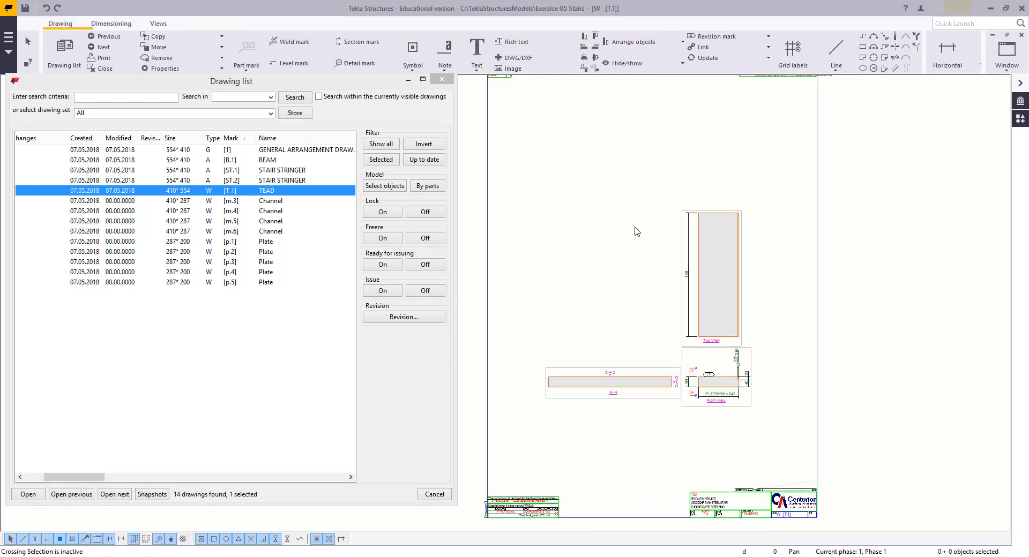
Step: Open the layout settings in the T.1 single-part drawing's properties
scroll(628, 244, down, 1)
double_click(525, 205)
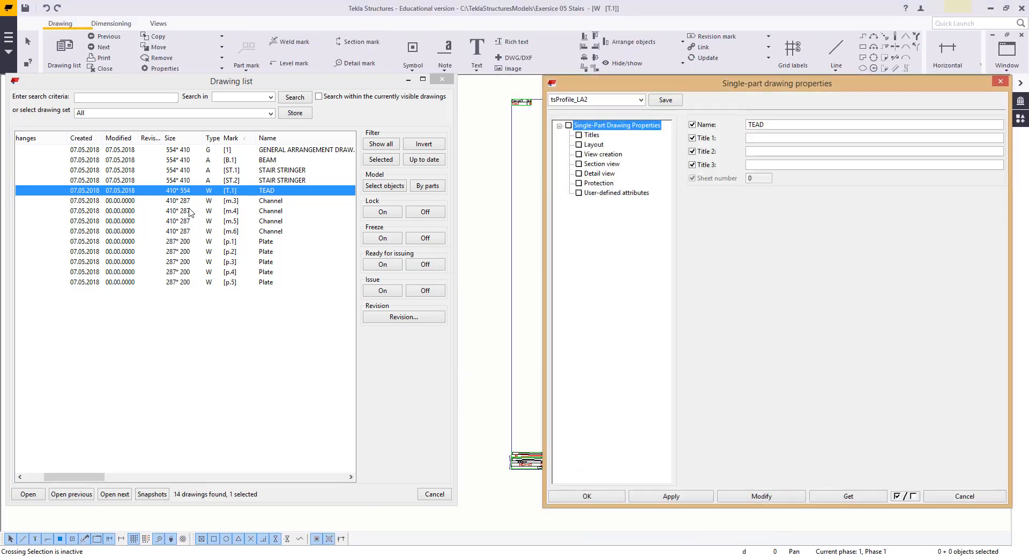
click(633, 105)
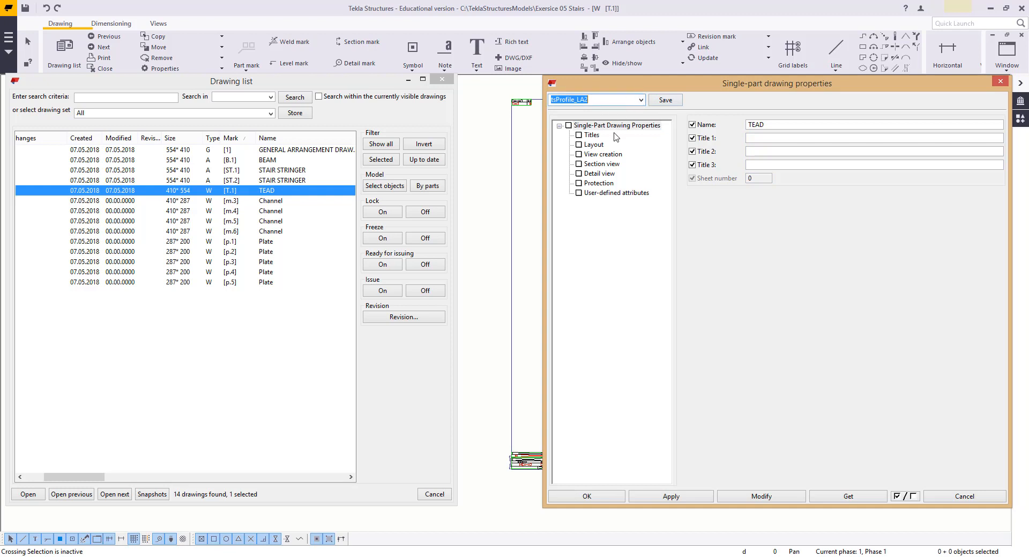
click(593, 145)
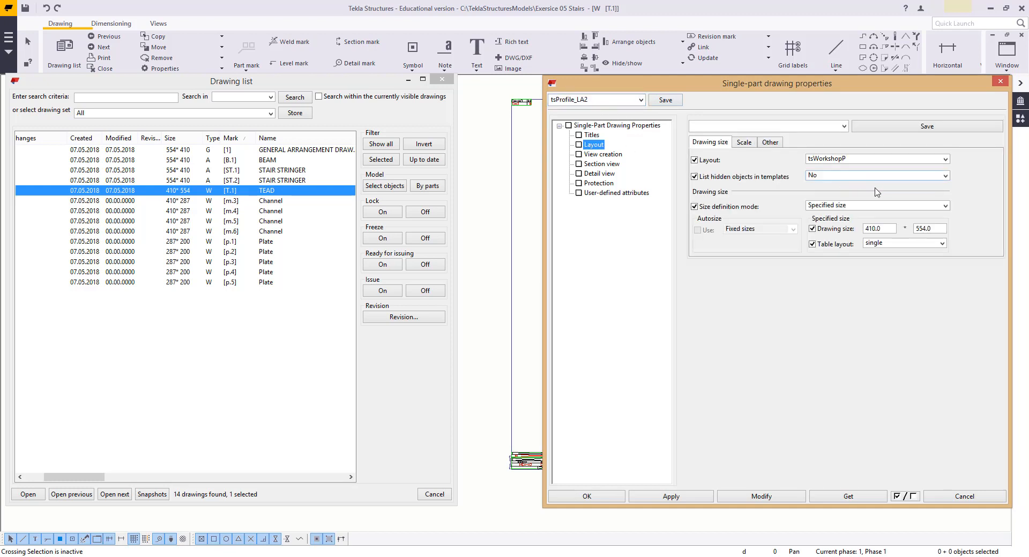
click(844, 127)
click(844, 127)
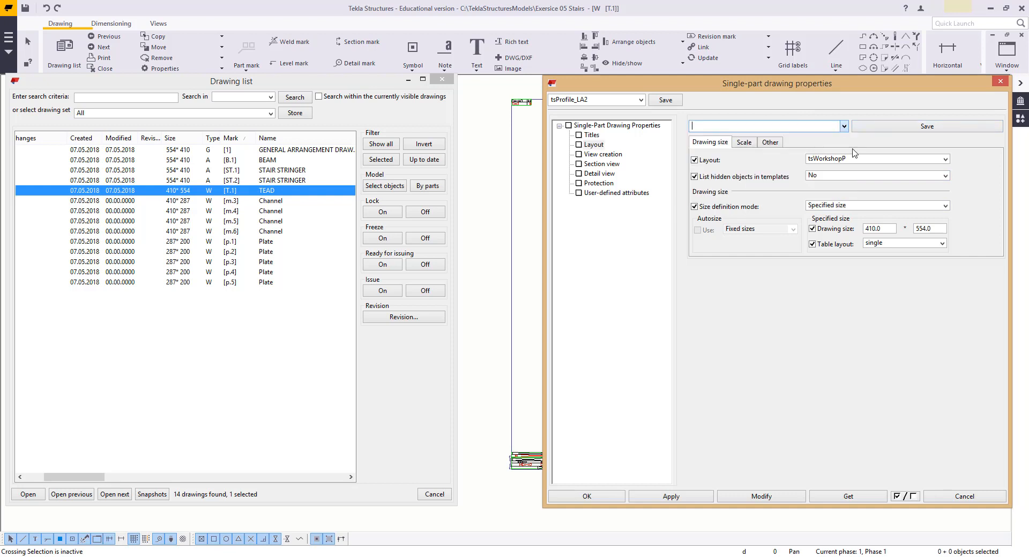
Step: Set the T.1 drawing size to 554 by 410 and apply it to the sheet
drag(884, 229, 854, 232)
key(BackSpace)
click(916, 229)
text(410.0)
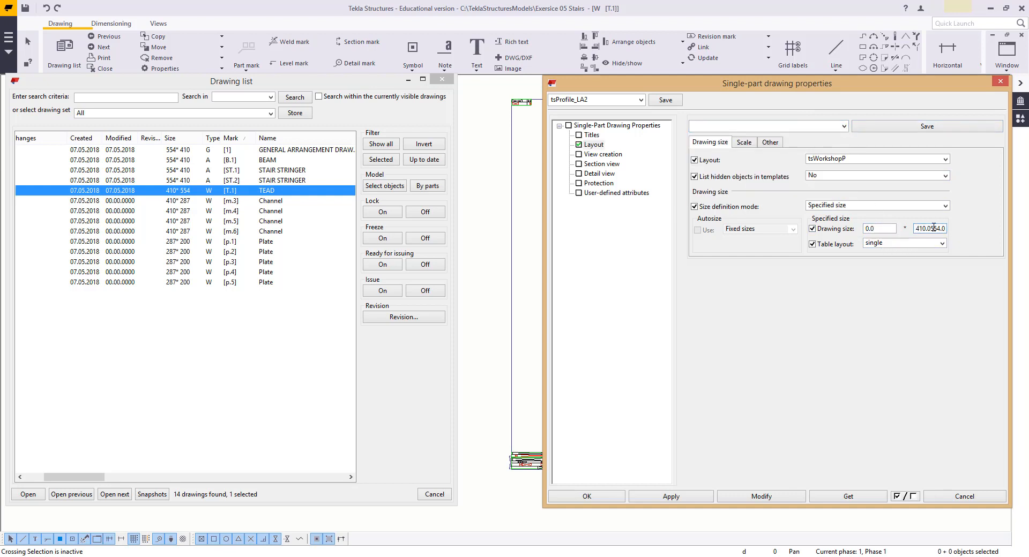
click(934, 228)
key(shift+End)
key(shift+Left)
key(ctrl+c)
key(Delete)
double_click(873, 229)
key(ctrl+v)
click(518, 309)
scroll(517, 309, down, 3)
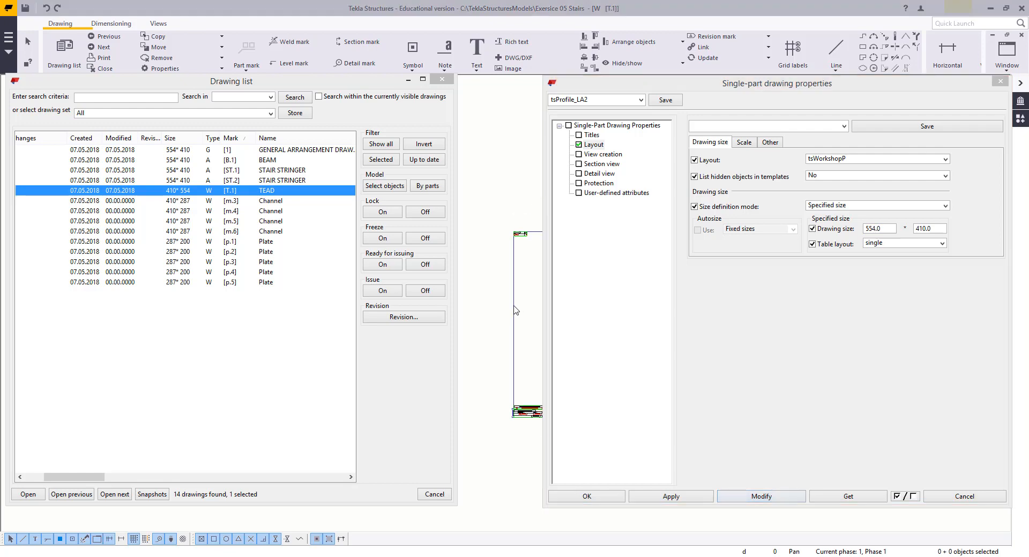
middle_drag(517, 309, 436, 273)
click(999, 81)
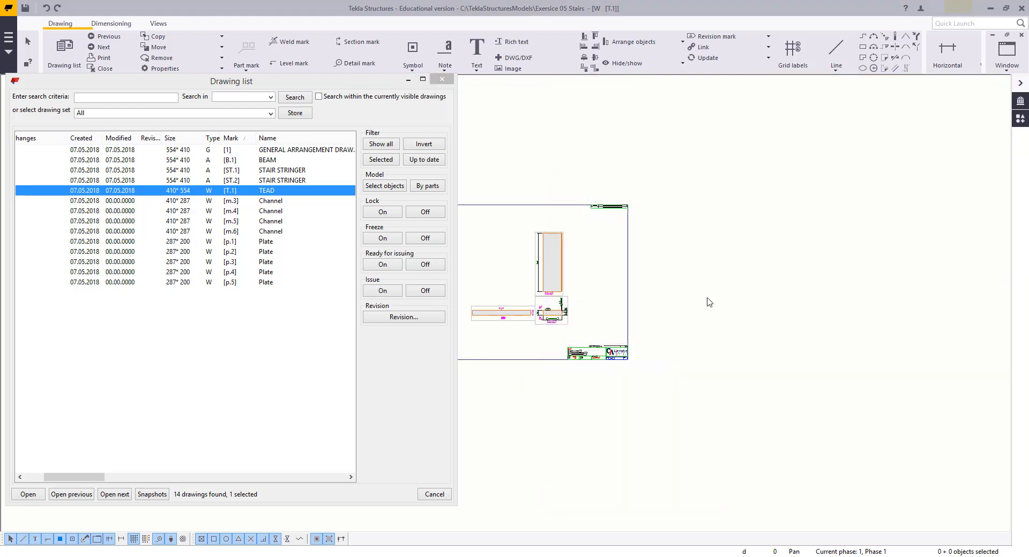
Step: Move the tread's top view to the upper-left area of the sheet and delete section view A-A
middle_drag(647, 345, 770, 354)
scroll(588, 272, up, 3)
scroll(752, 371, up, 2)
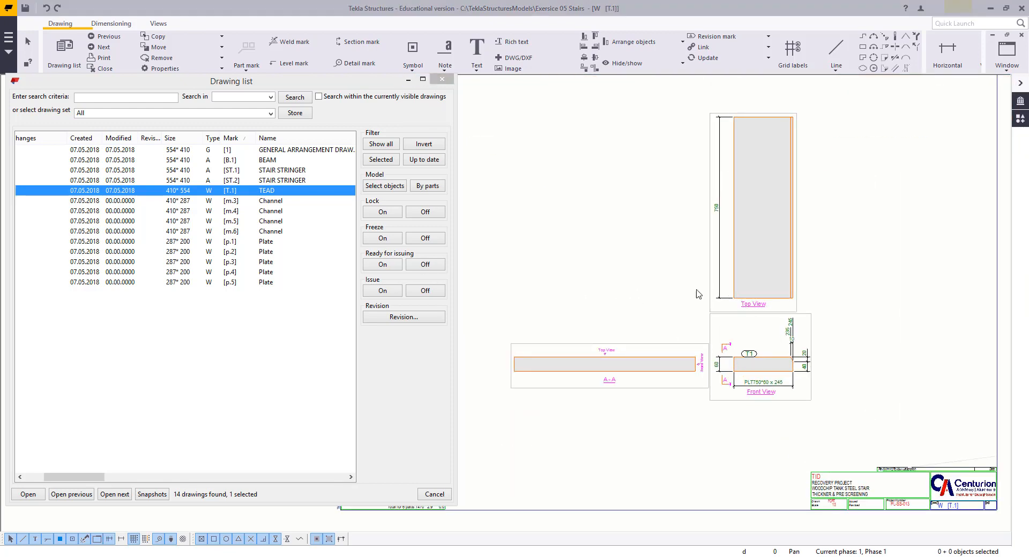
click(709, 283)
scroll(713, 283, down, 2)
drag(711, 271, 529, 241)
click(660, 328)
key(Delete)
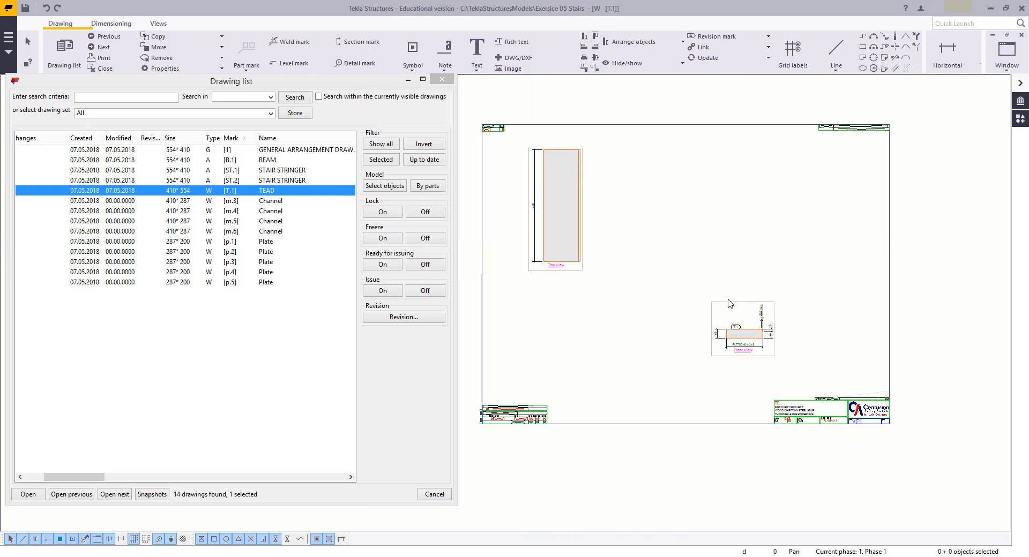
Step: Move the tread's front view across the sheet to sit directly below the top view
click(744, 302)
mouse_move(742, 302)
mouse_down()
mouse_move(567, 314)
mouse_move(561, 303)
mouse_up()
scroll(570, 298, up, 4)
scroll(730, 399, down, 5)
mouse_move(730, 398)
middle_down()
mouse_move(696, 422)
mouse_move(667, 379)
middle_up()
scroll(696, 423, up, 2)
scroll(634, 382, up, 2)
click(712, 326)
scroll(714, 328, down, 1)
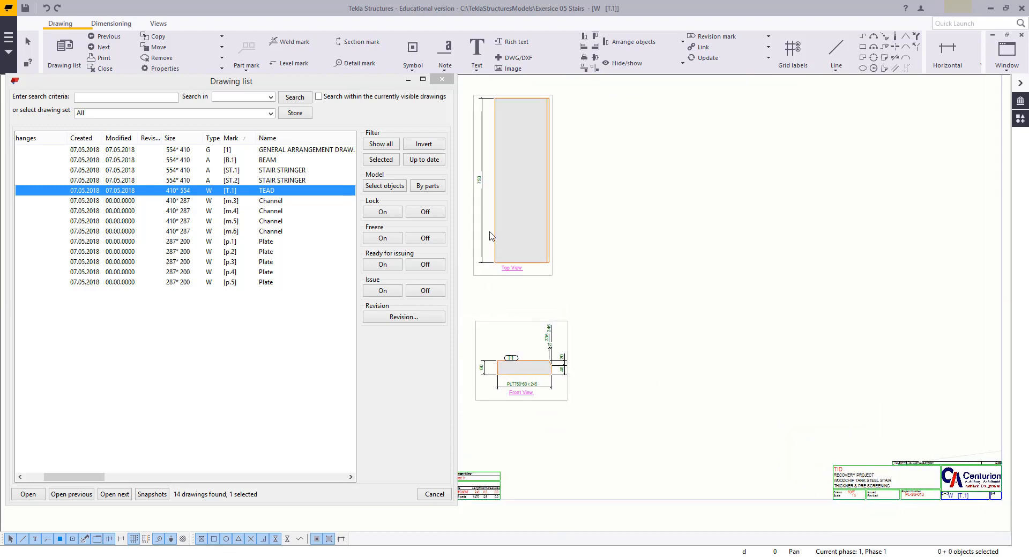
Step: Insert Stair Tread 3D.dwg from the Exersice 05 Stairs folder as a DWG reference to the right of the tread views
click(507, 57)
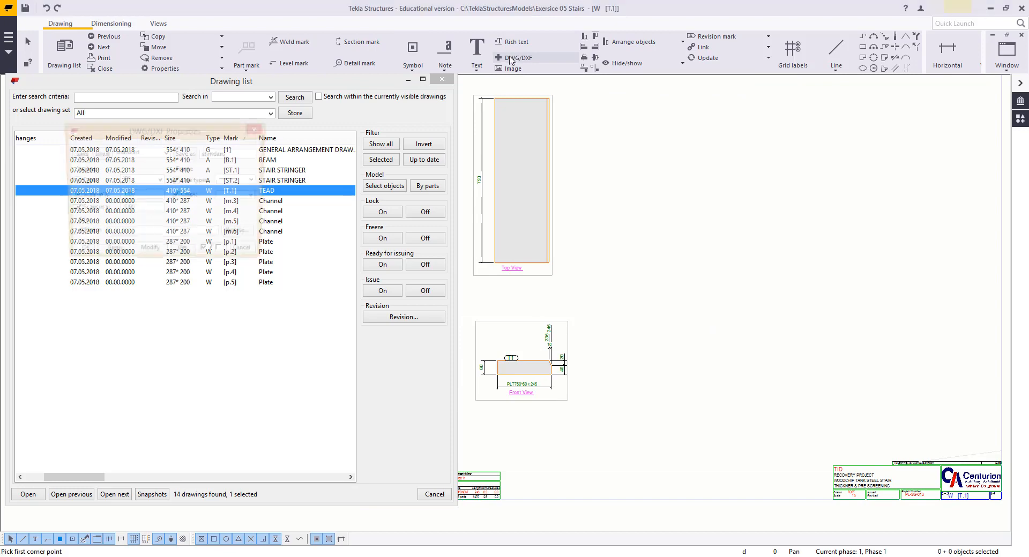
click(240, 235)
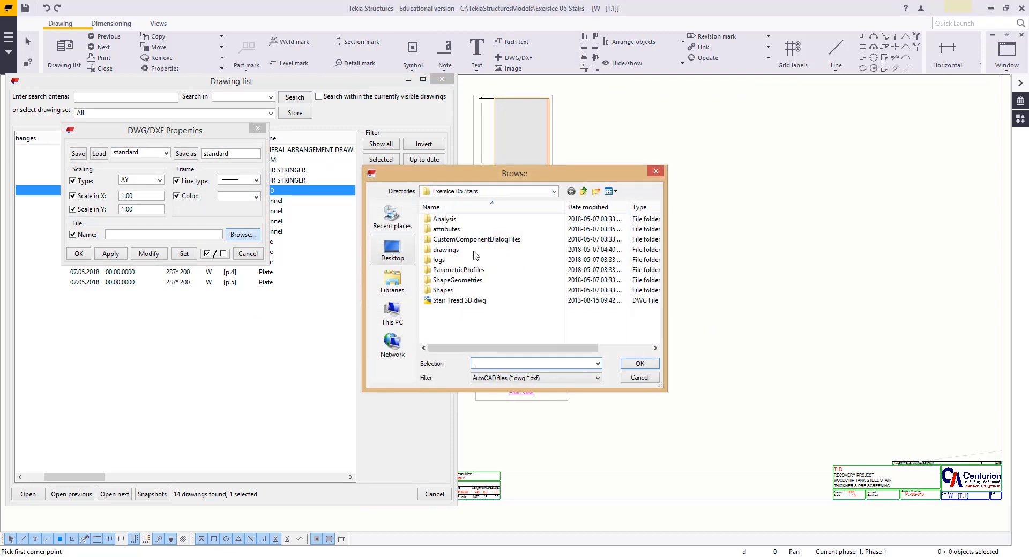
click(460, 301)
click(647, 362)
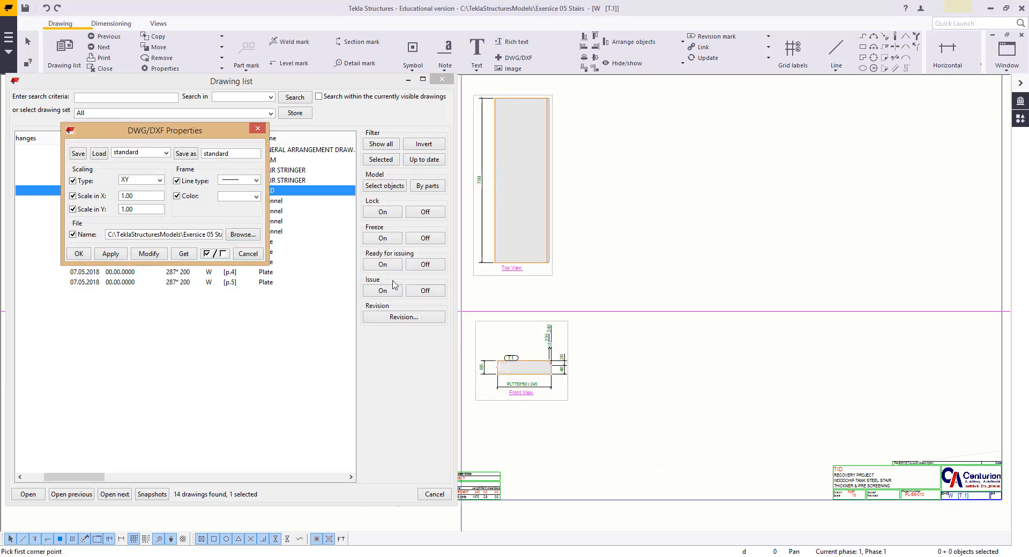
click(795, 207)
right_click(636, 138)
click(643, 145)
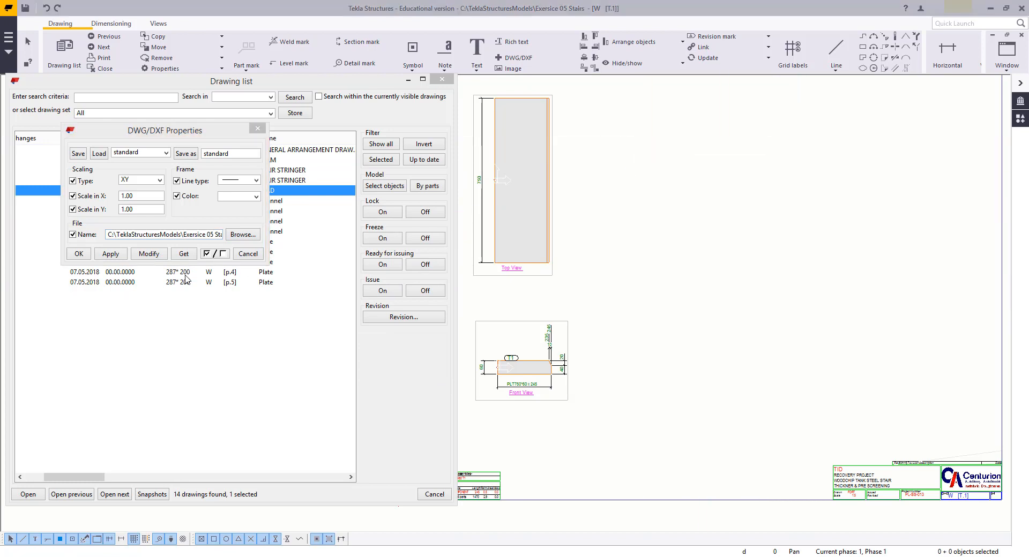
click(119, 258)
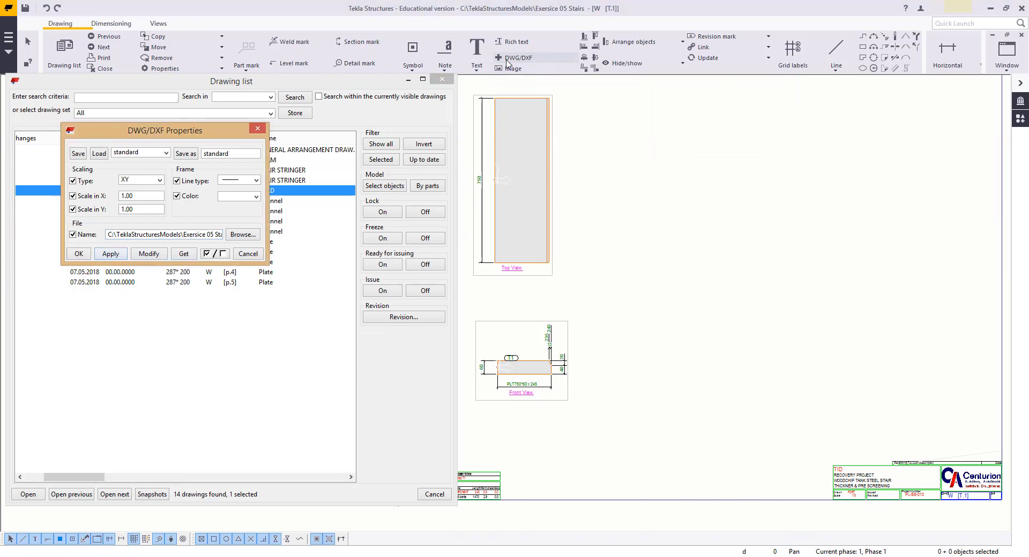
click(852, 243)
Step: Move the inserted stair tread DWG left so it lies fully inside the sheet border
middle_drag(965, 237, 847, 284)
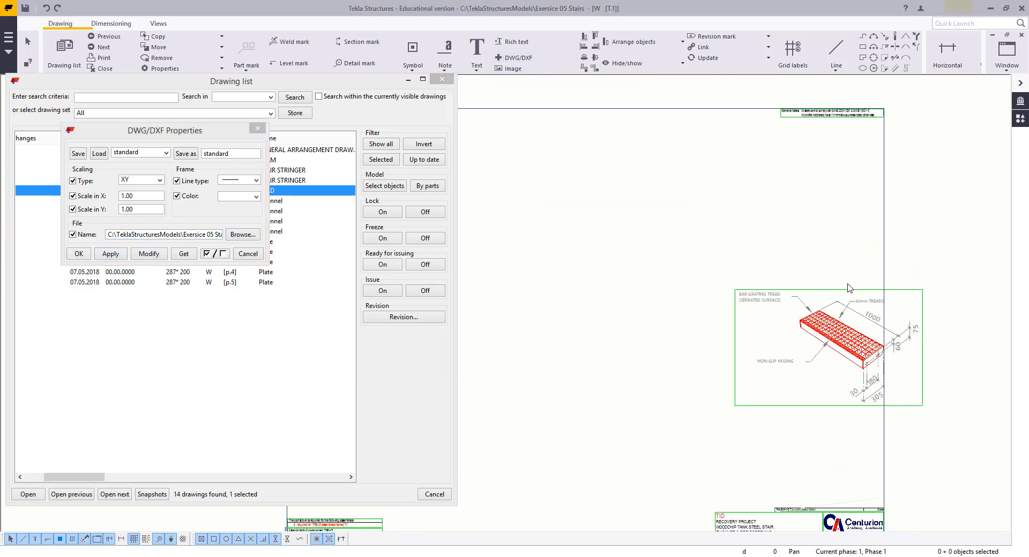
scroll(829, 295, down, 2)
click(832, 292)
scroll(835, 286, down, 1)
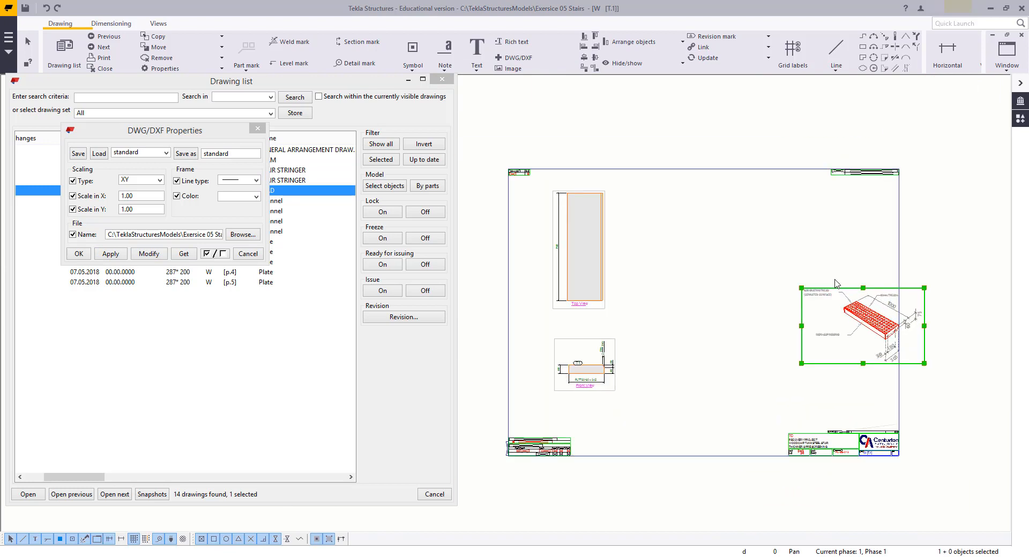
drag(839, 292, 748, 278)
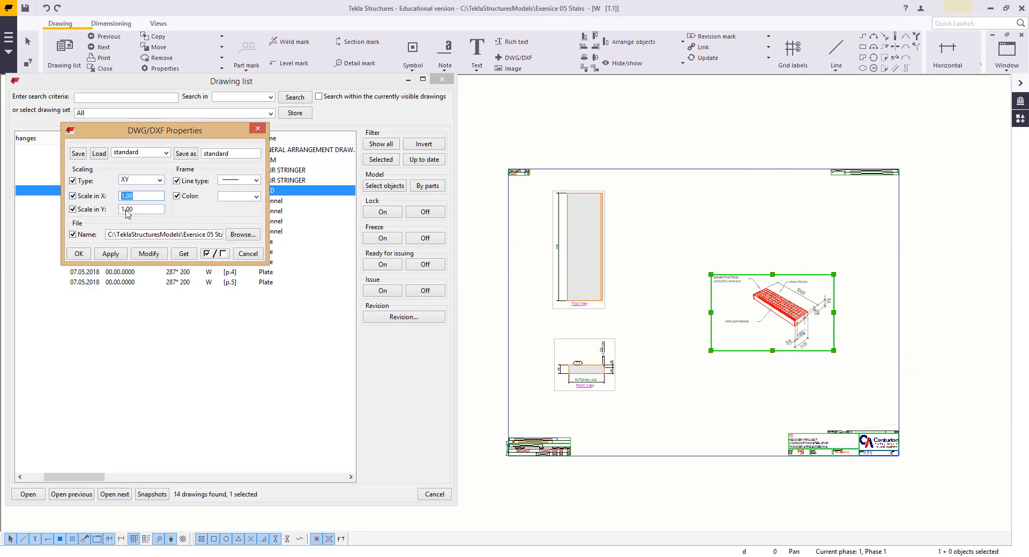
Step: Scale the stair tread DWG to 2.00 in X and Y, and shift it up and left to fit the sheet
text(2)
key(Tab)
click(150, 255)
mouse_move(738, 251)
middle_down()
mouse_move(645, 215)
mouse_move(758, 257)
middle_up()
scroll(746, 251, up, 2)
scroll(742, 250, down, 1)
drag(704, 237, 663, 212)
mouse_move(699, 339)
middle_down()
mouse_move(833, 360)
mouse_move(767, 345)
middle_up()
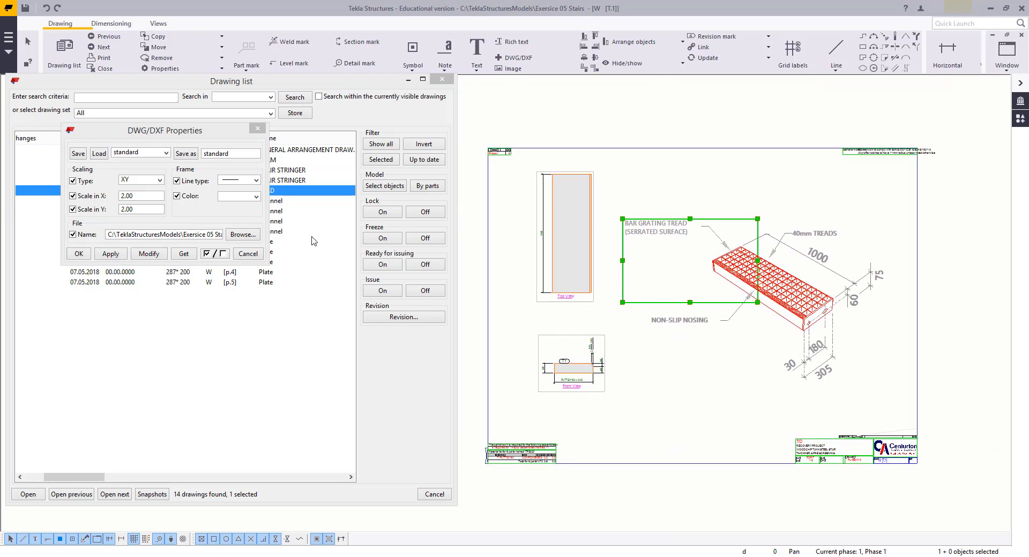
Step: Set the stair tread DWG's frame colour to the dotted, invisible option and apply it to the reference
click(238, 195)
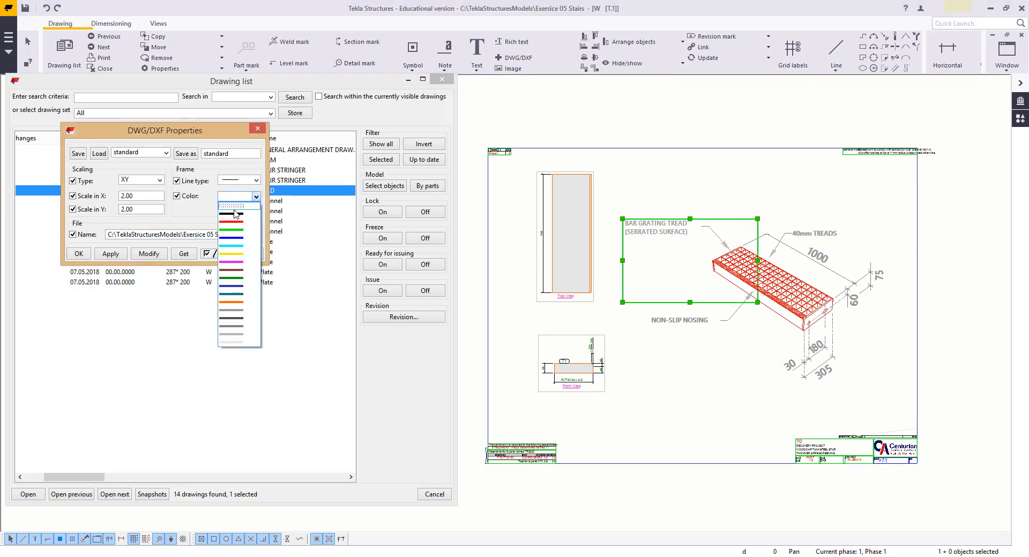
click(232, 207)
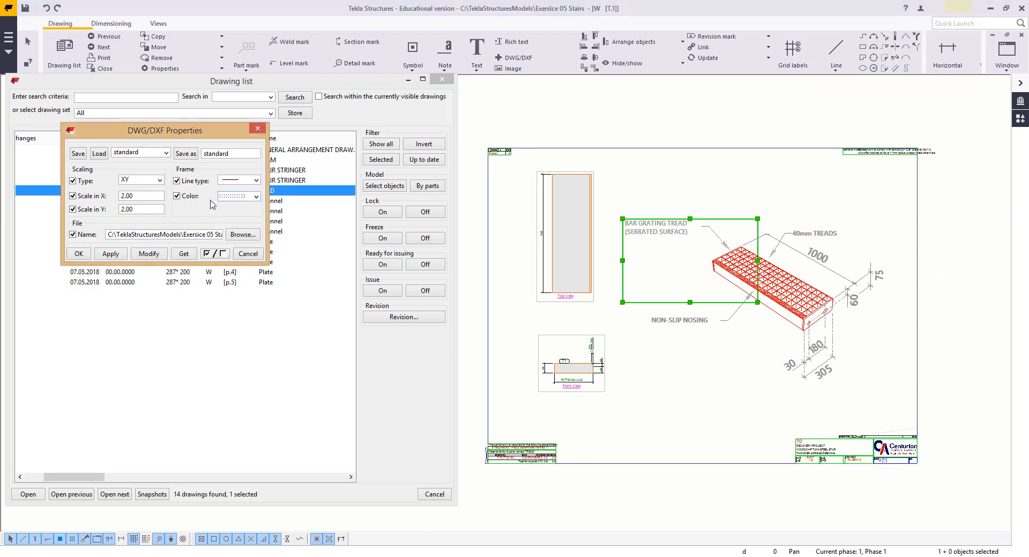
click(145, 254)
click(807, 357)
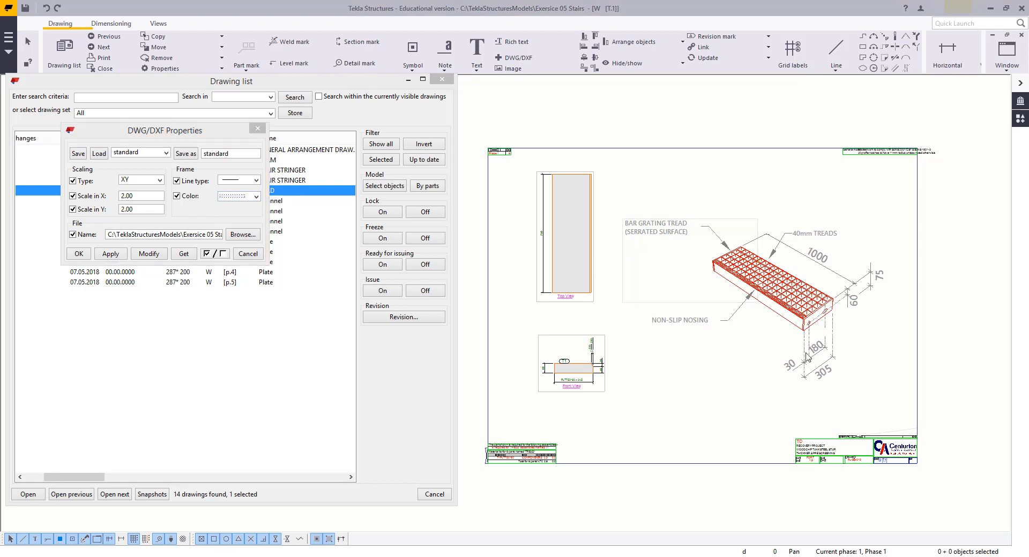
middle_drag(806, 354, 805, 363)
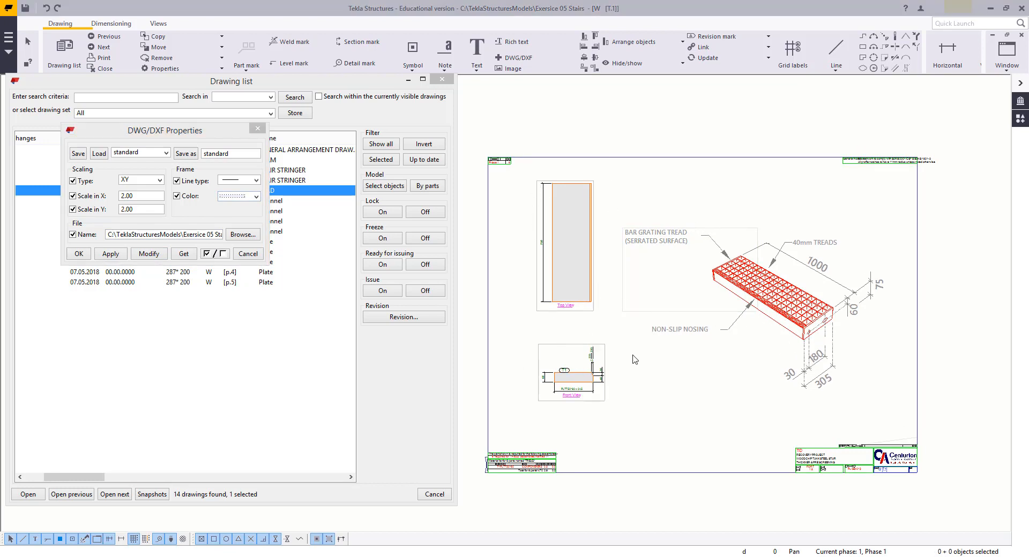
scroll(694, 395, up, 2)
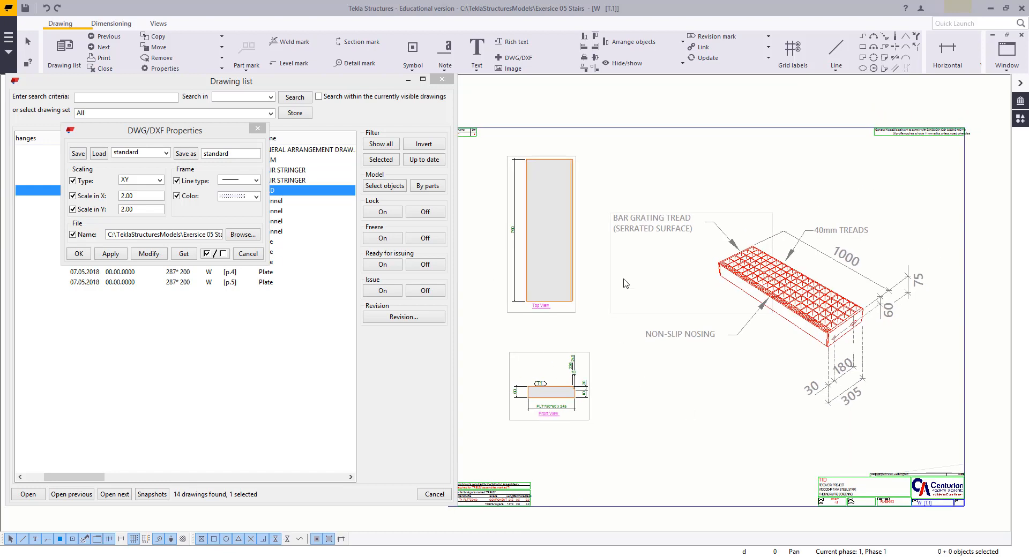
Step: Select the DWG reference, switch to Stair Tread 3D.dwg in AutoCAD and change the tread's length dimension text to 750
click(818, 305)
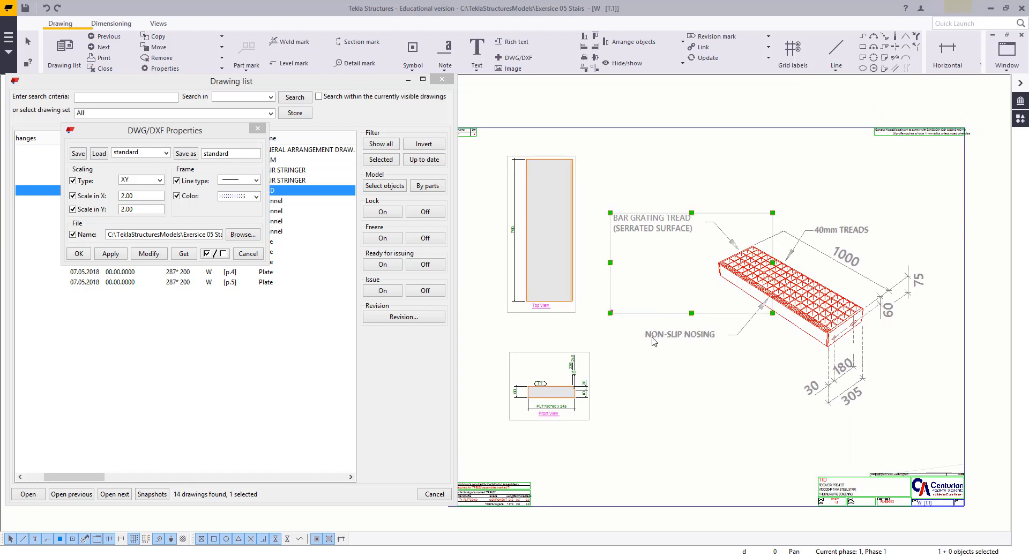
drag(0, 322, 549, 1)
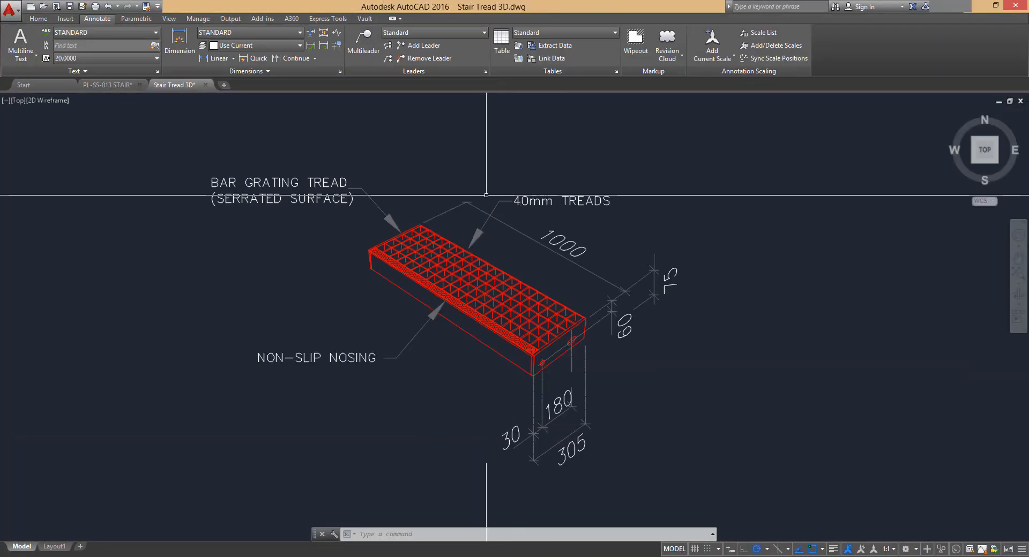
middle_drag(636, 264, 614, 225)
double_click(586, 221)
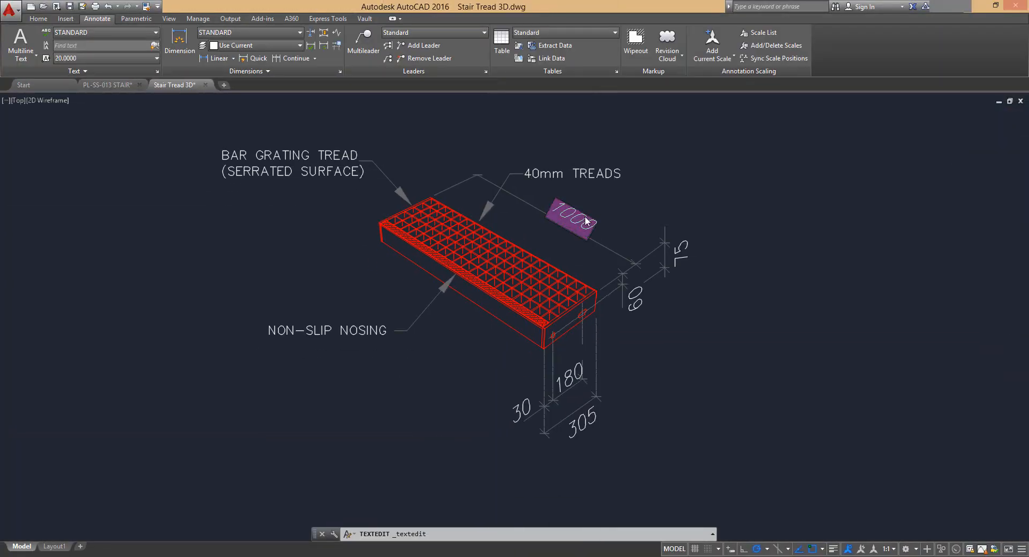
text(750)
click(660, 289)
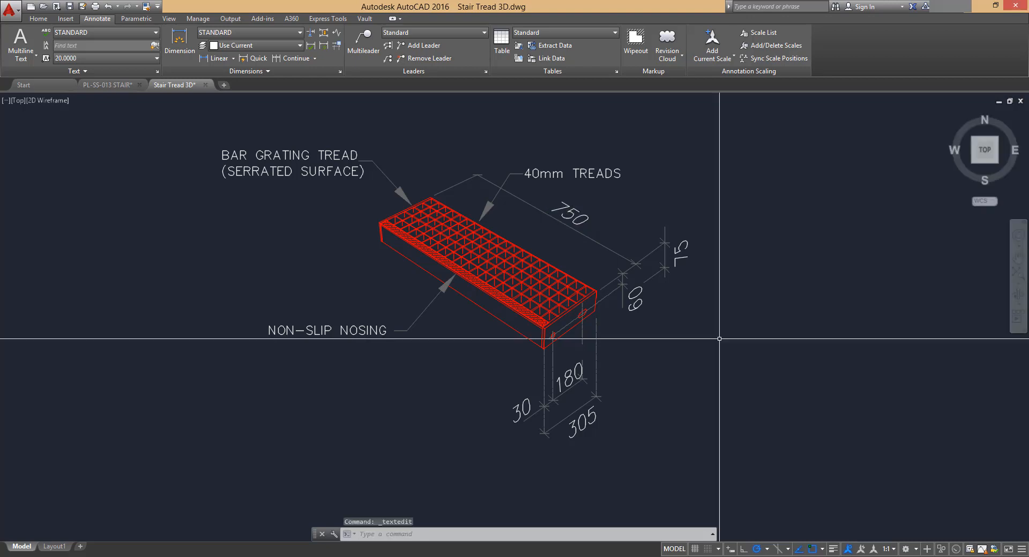
Step: Change the tread's two height dimension texts to 60 for the outer one and 40 for the inner one
double_click(680, 253)
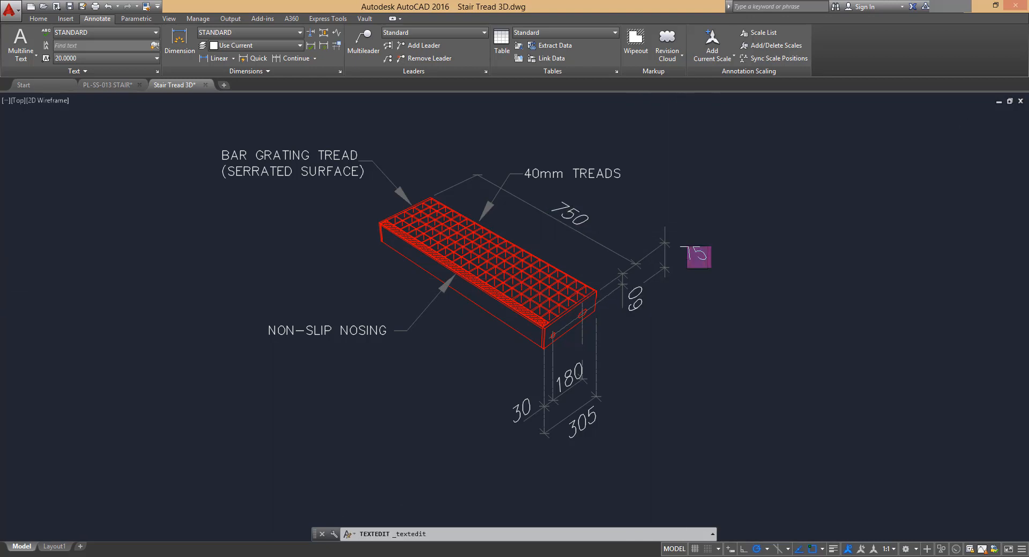
text(60)
click(667, 291)
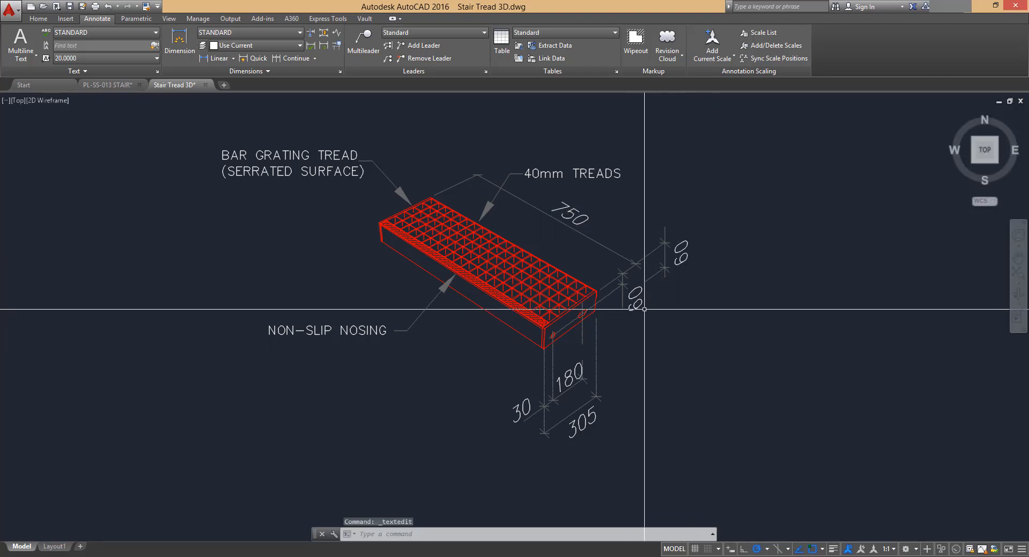
double_click(638, 303)
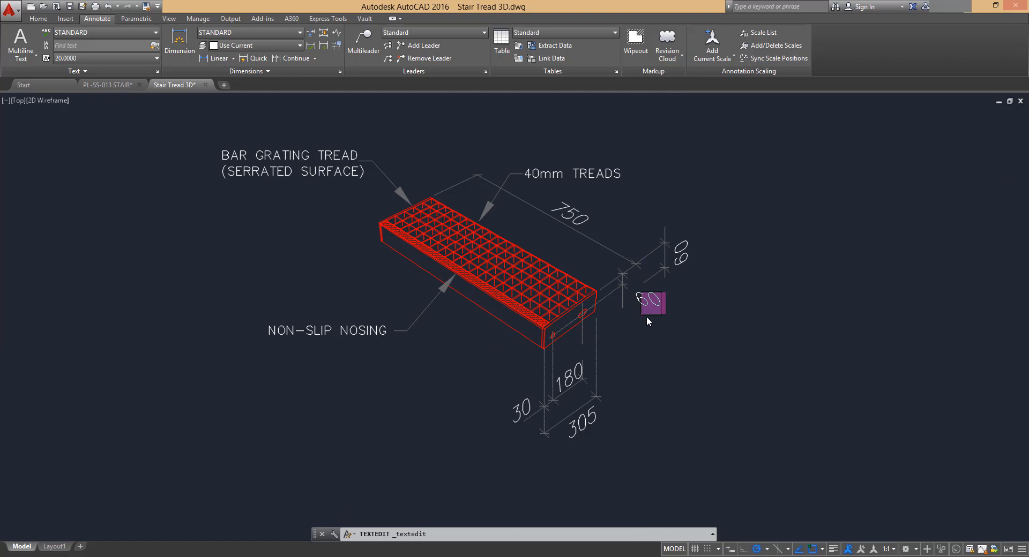
text(40)
click(647, 319)
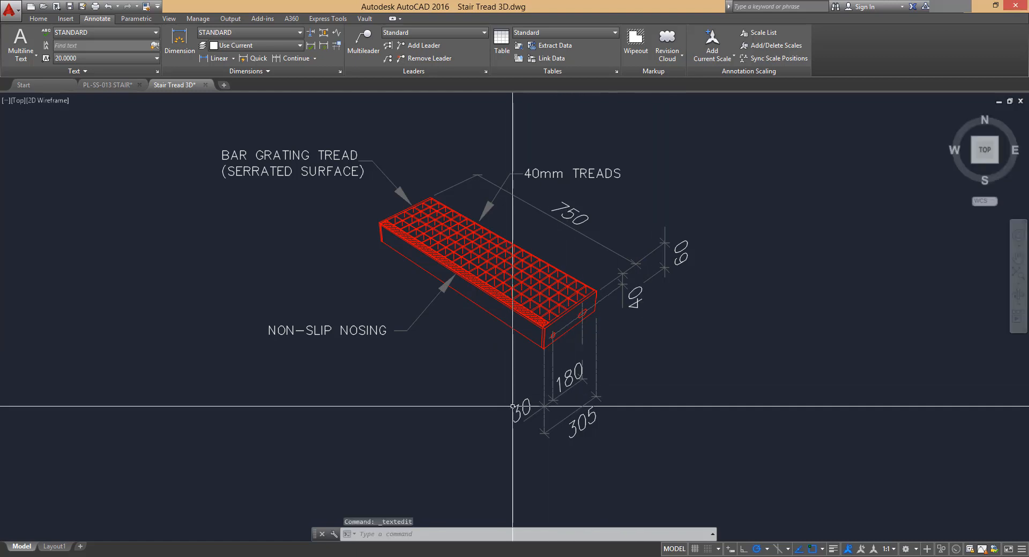
Step: Change the tread's hole spacing dimension text to 115 and its overall width dimension text to 245
double_click(558, 376)
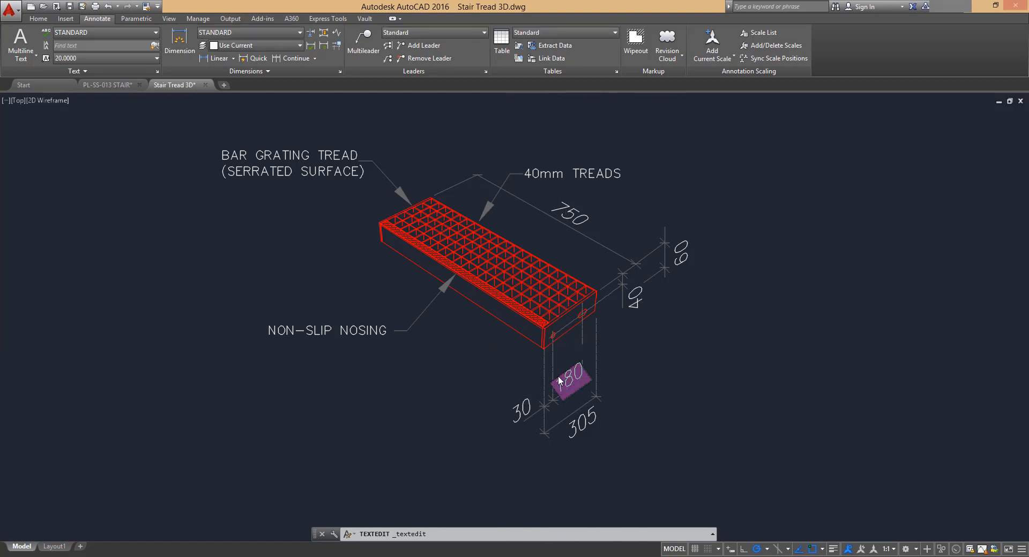
text(115)
click(589, 433)
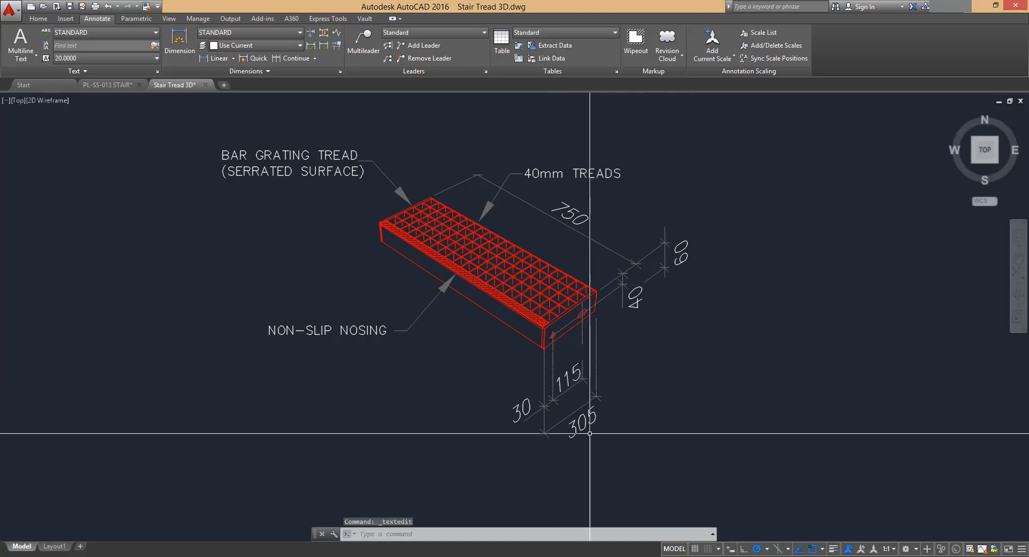
double_click(585, 424)
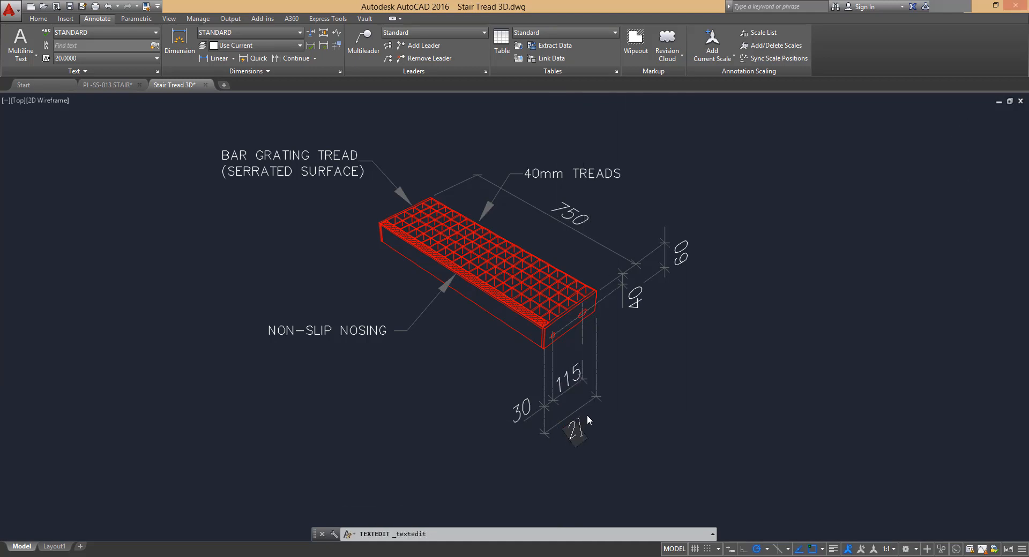
text(245)
click(700, 385)
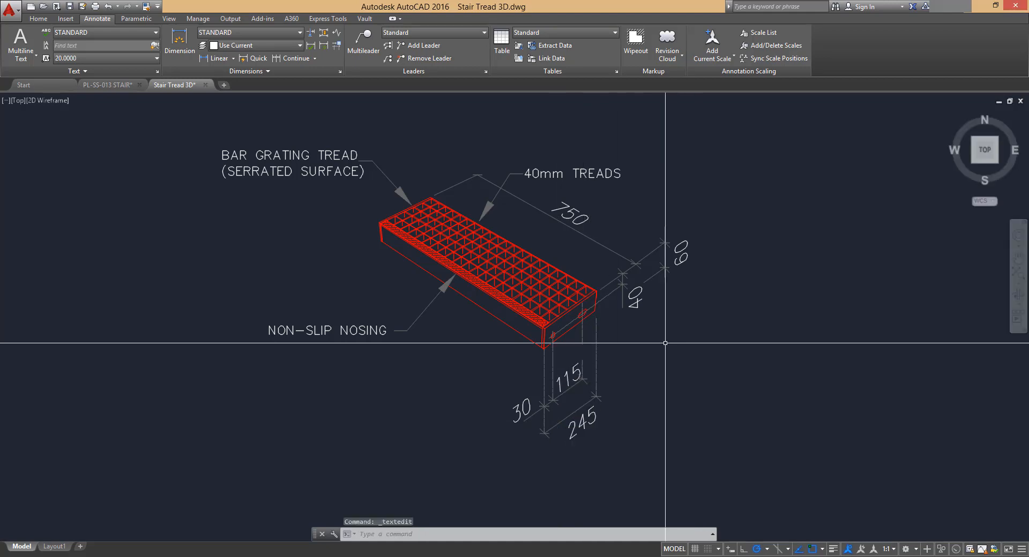
Step: Save Stair Tread 3D.dwg, switch back to Tekla Structures, refresh the selected DWG reference and close its properties
click(69, 6)
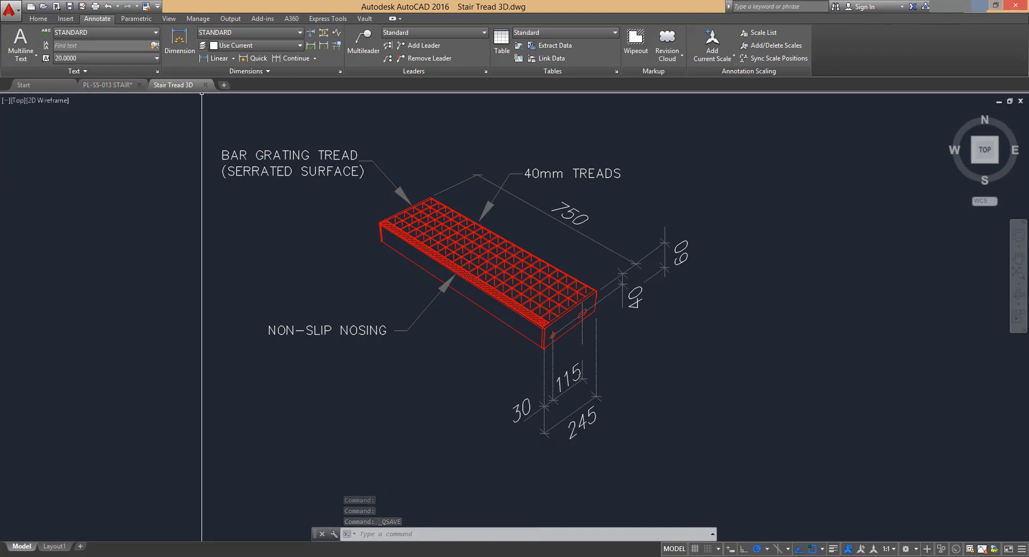
drag(600, 5, 0, 118)
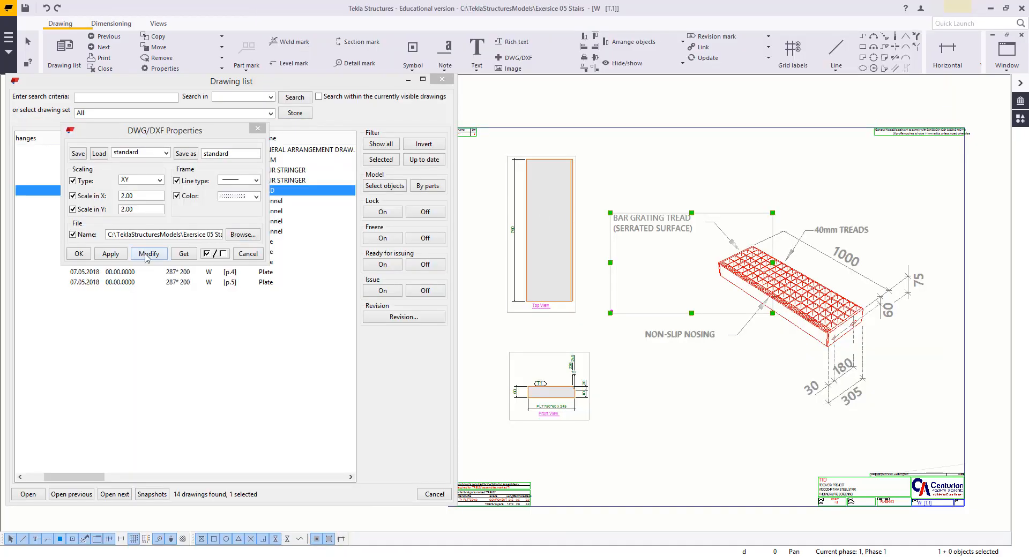
click(146, 255)
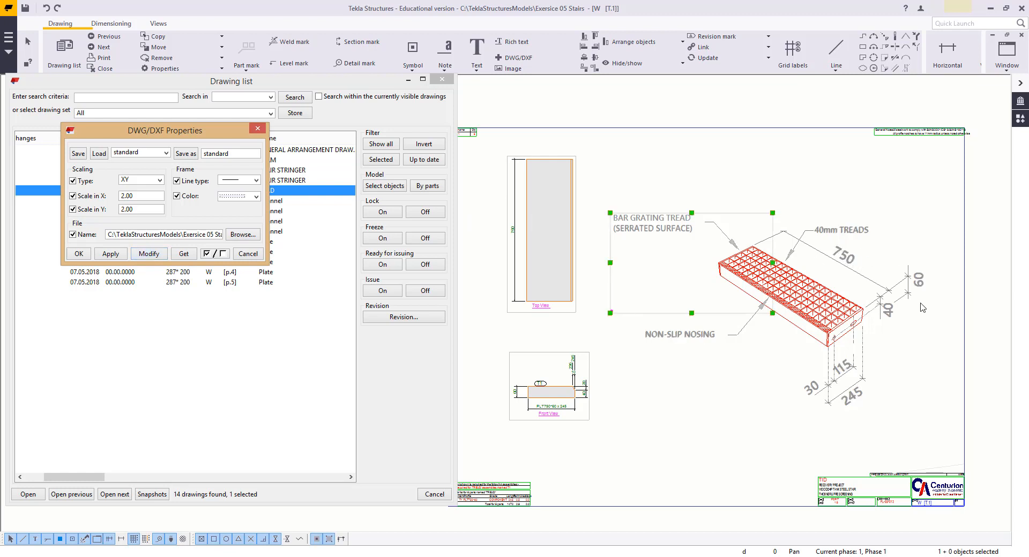
click(721, 439)
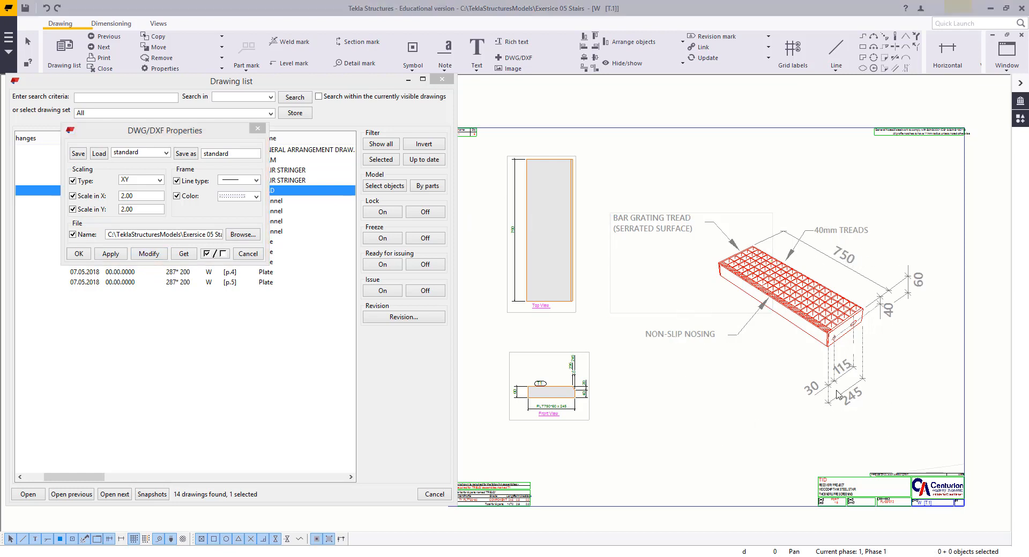
middle_drag(672, 310, 679, 319)
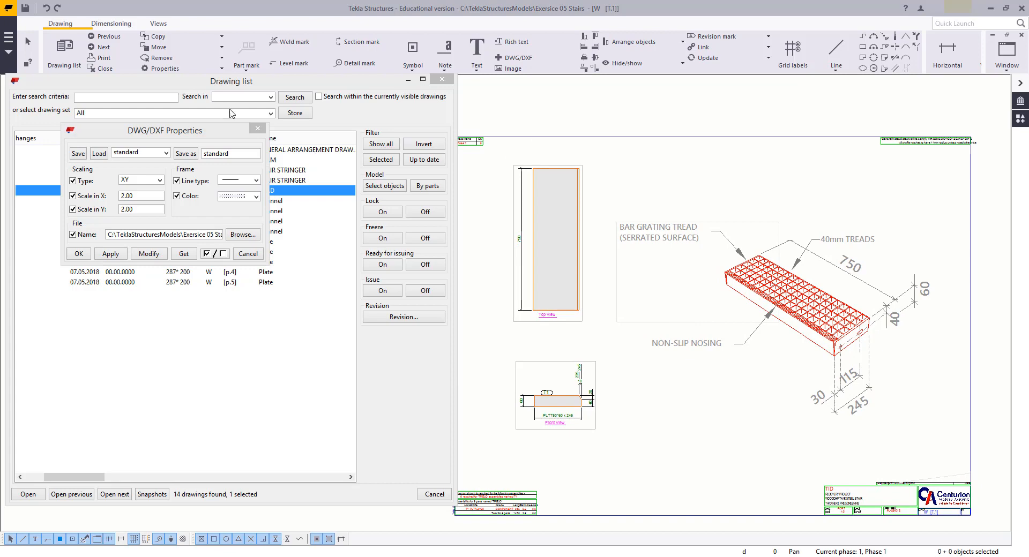
click(255, 130)
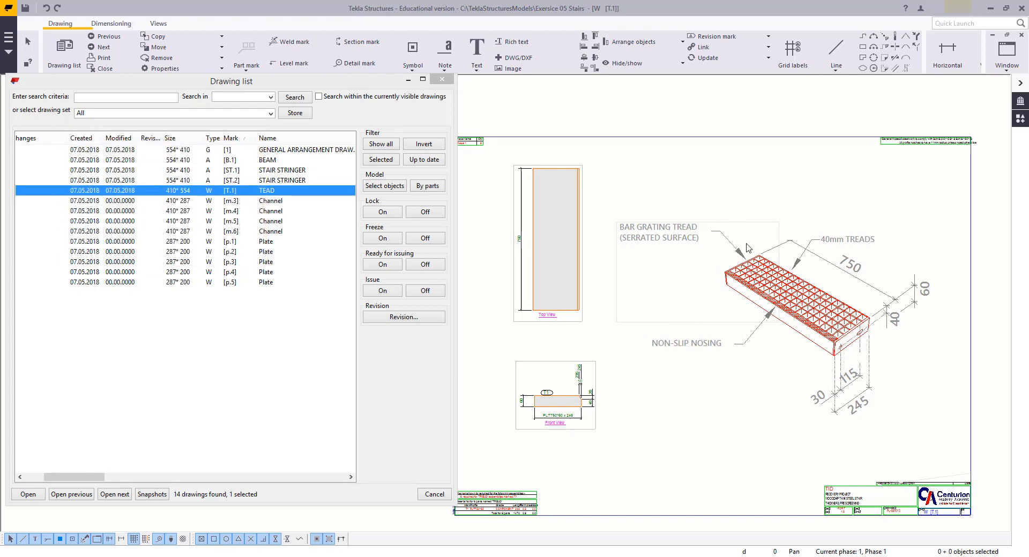
middle_drag(735, 326, 716, 328)
scroll(750, 295, up, 2)
scroll(677, 259, up, 1)
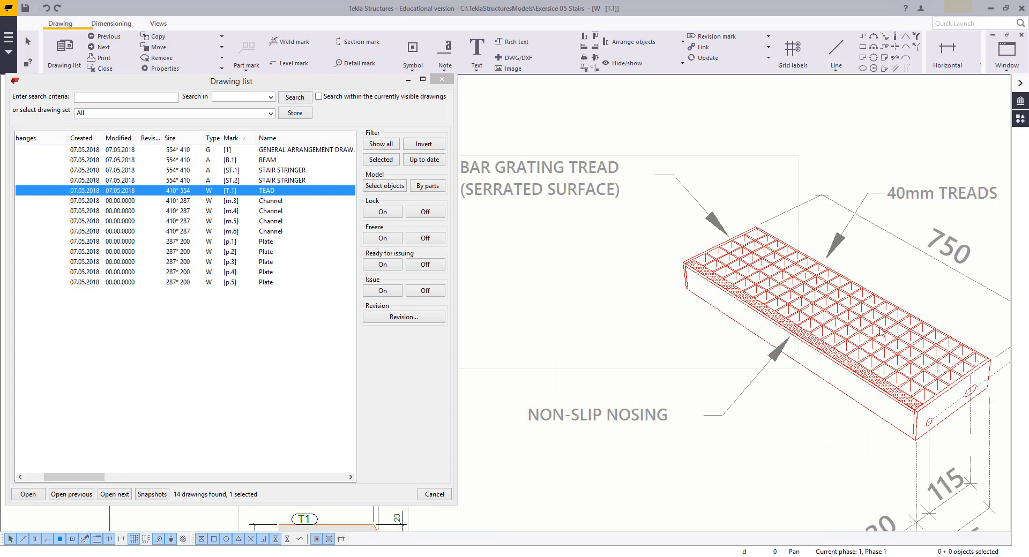
scroll(531, 273, down, 2)
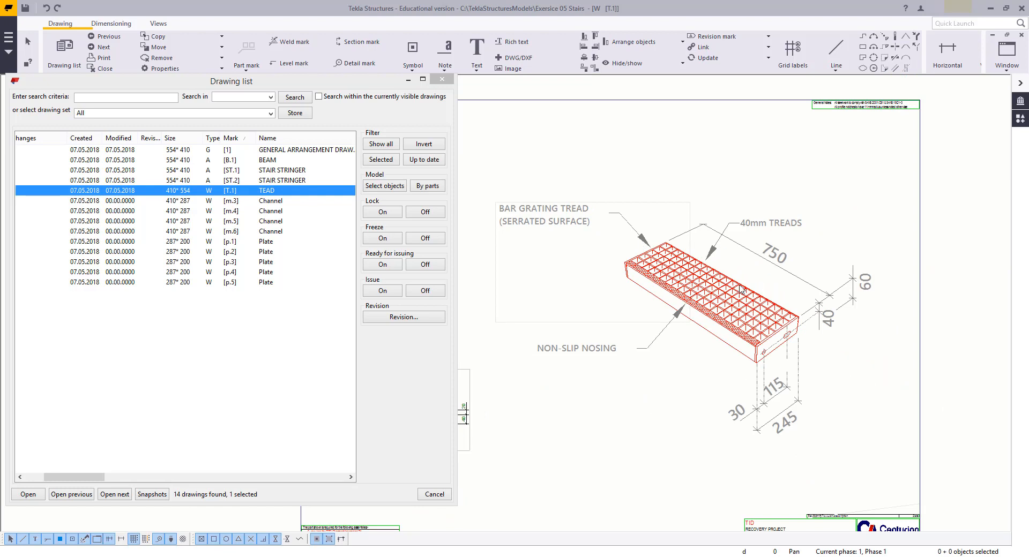
scroll(682, 309, up, 3)
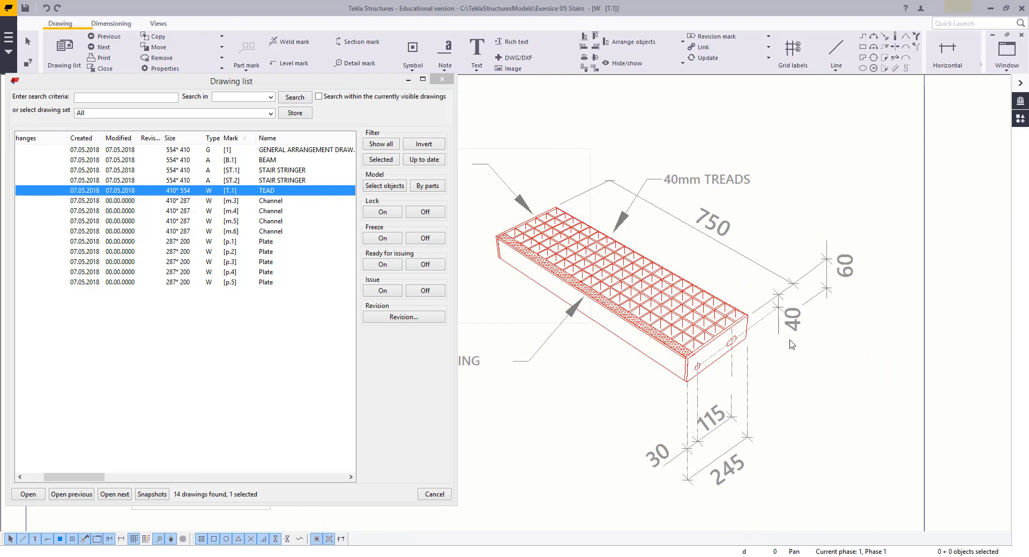
scroll(698, 347, down, 3)
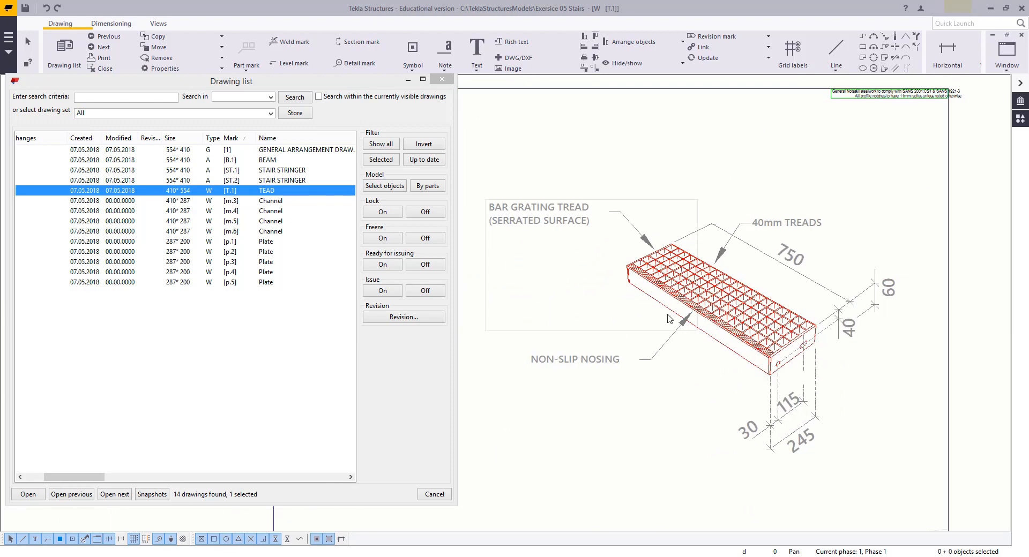
scroll(802, 282, down, 2)
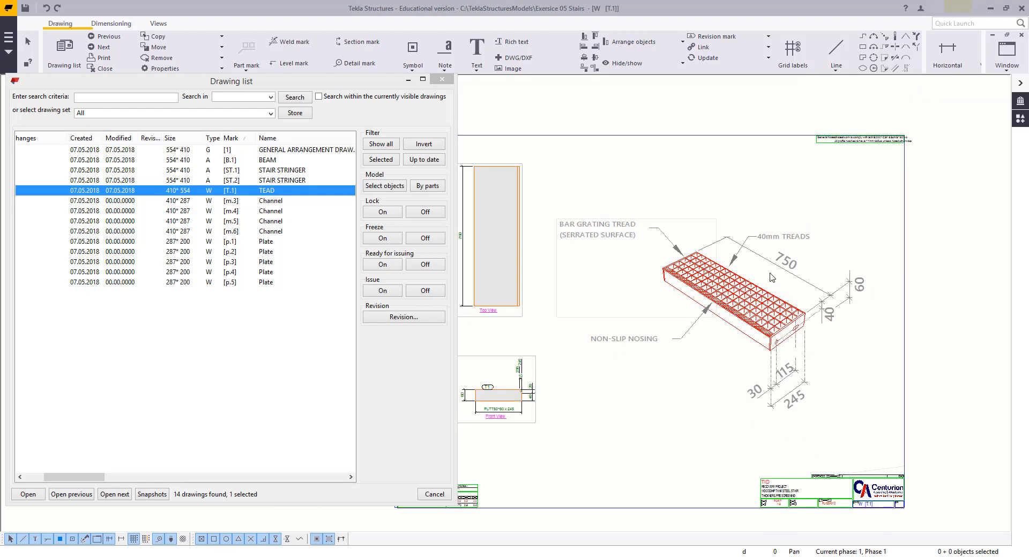
scroll(812, 261, up, 1)
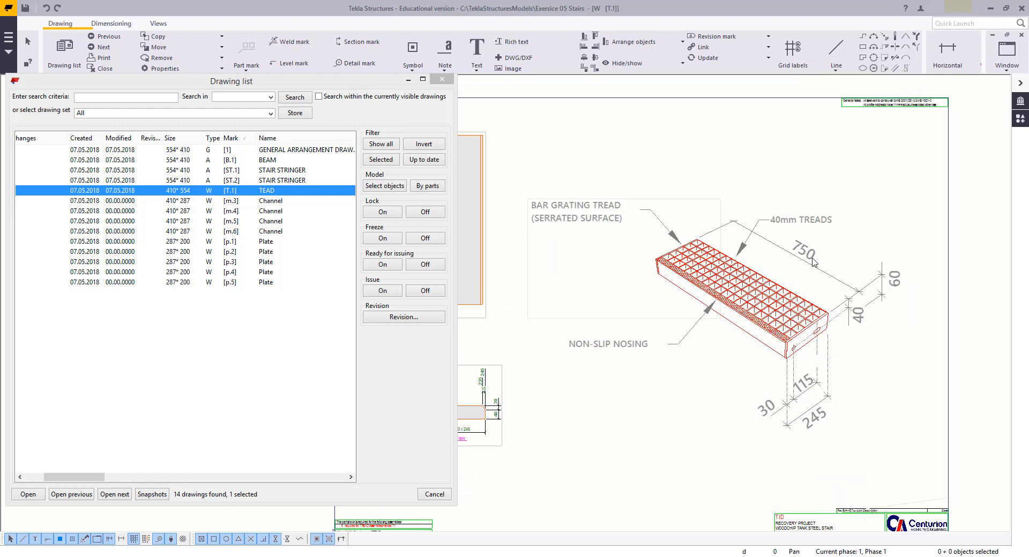
middle_drag(813, 262, 822, 252)
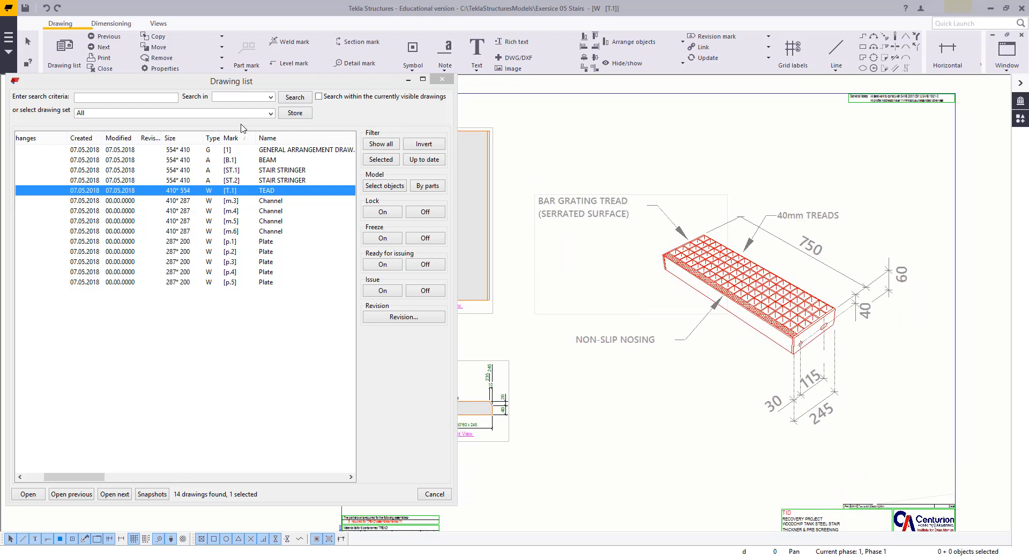
Step: Save tread drawing T.1 with the drawing list out of the way and open the next drawing, m.3
double_click(280, 201)
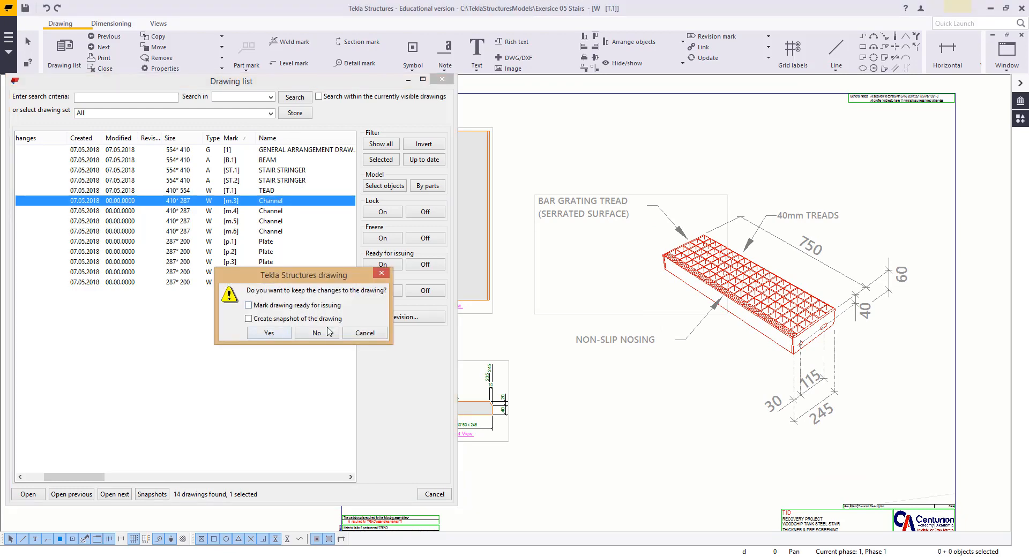
click(358, 335)
click(408, 79)
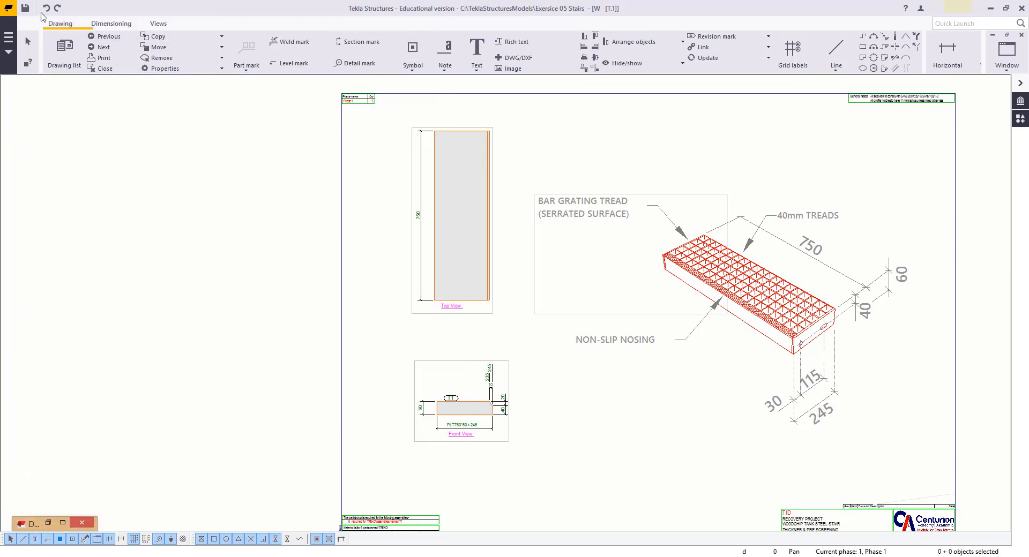
click(26, 7)
click(101, 48)
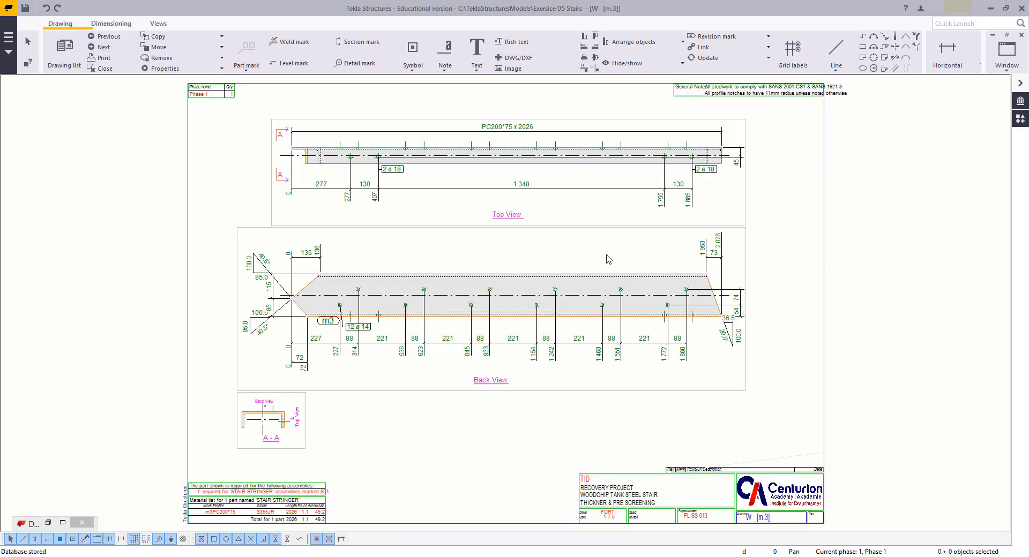
Step: In m.3's back view, move the 20° slope triangle and the upper 40.5° slope triangle outward, clear of the dimensions
click(727, 336)
drag(727, 336, 734, 352)
click(799, 294)
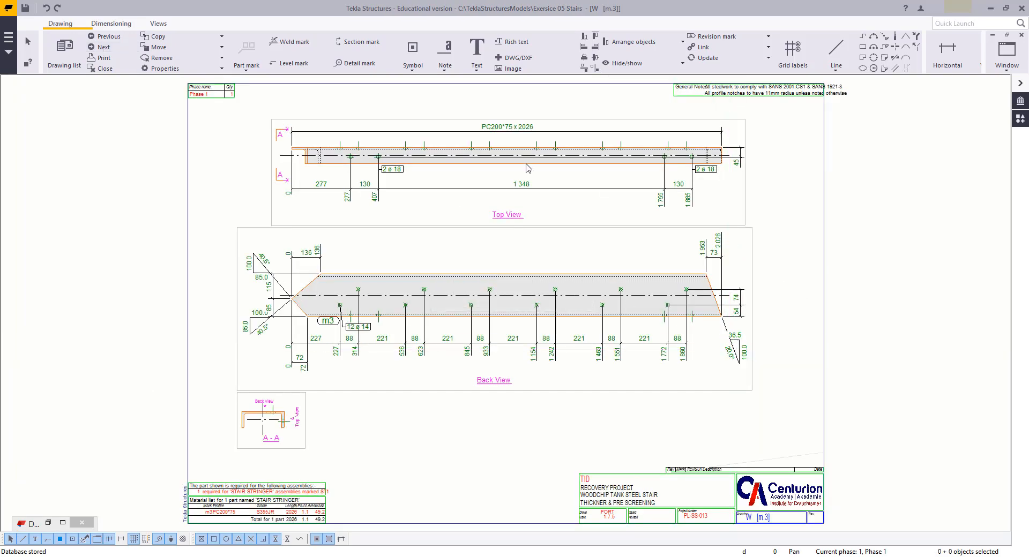
click(248, 262)
click(254, 265)
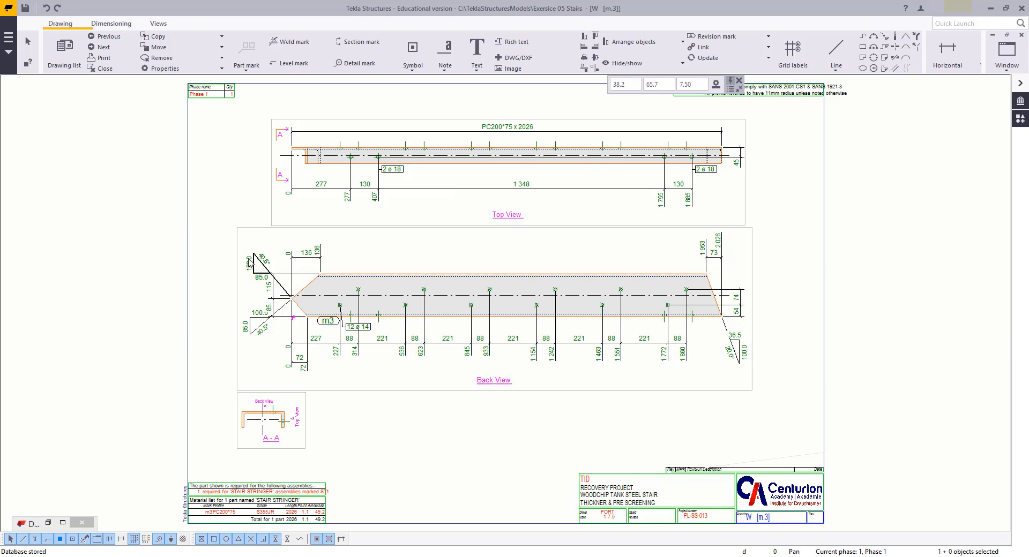
drag(254, 265, 244, 255)
Step: Move the lower 40.5° slope triangle in m.3's back view outward, clear of the 85 dimension
click(262, 328)
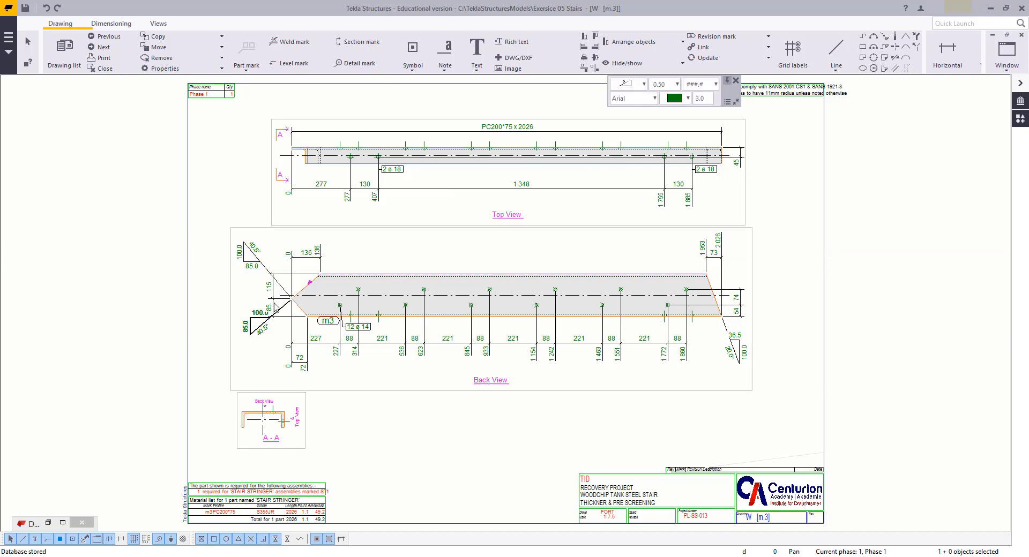
scroll(274, 330, up, 5)
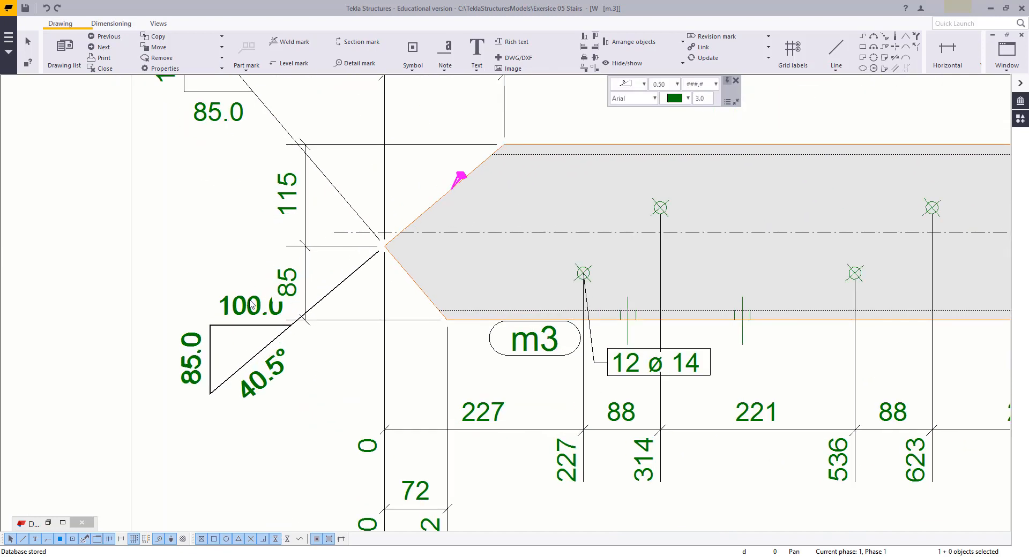
scroll(250, 301, down, 1)
drag(251, 304, 212, 350)
click(192, 268)
scroll(233, 305, down, 10)
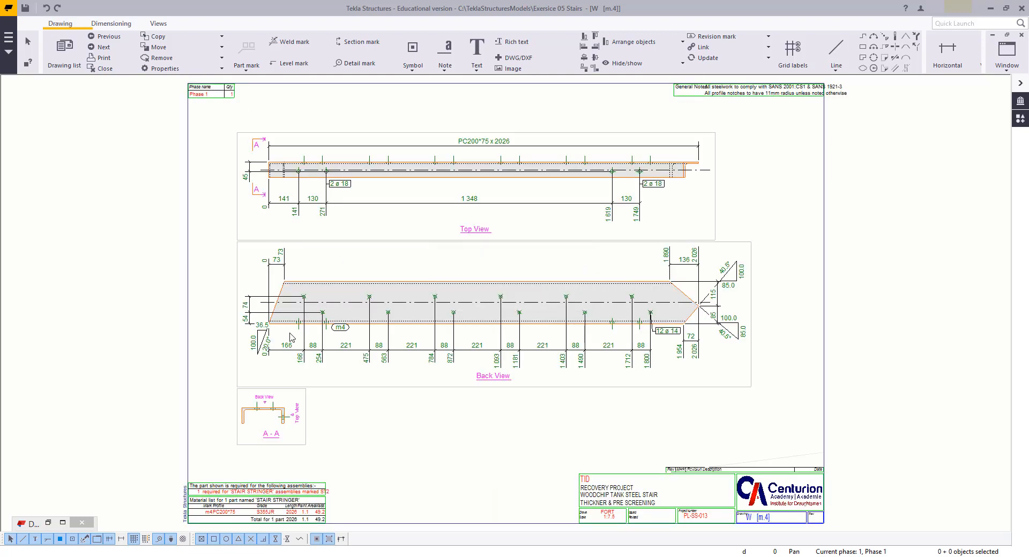
Step: In drawing m.4's back view, move the 20° slope triangle and both 40.5° slope triangles outward, clear of the dimensions
click(259, 347)
click(375, 380)
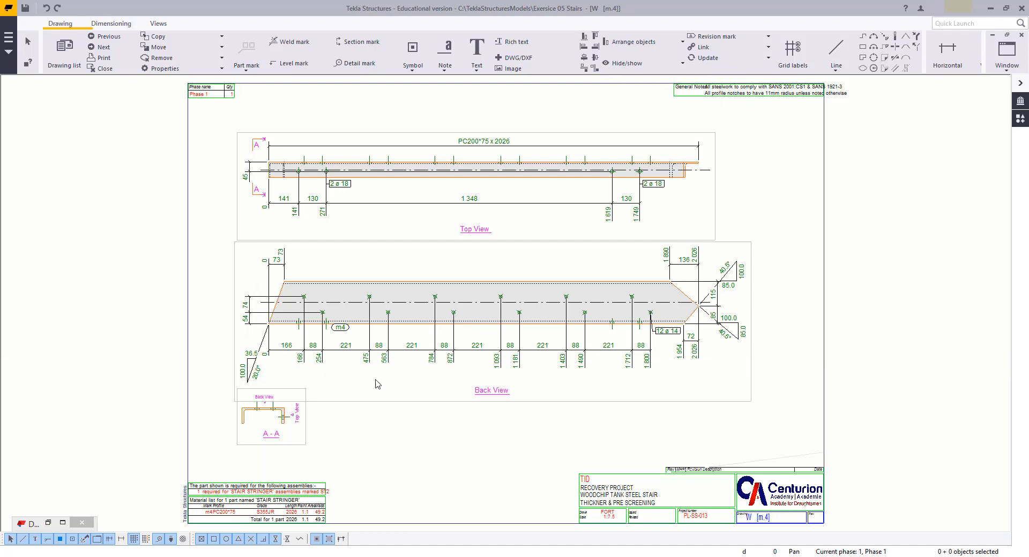
drag(733, 333, 746, 358)
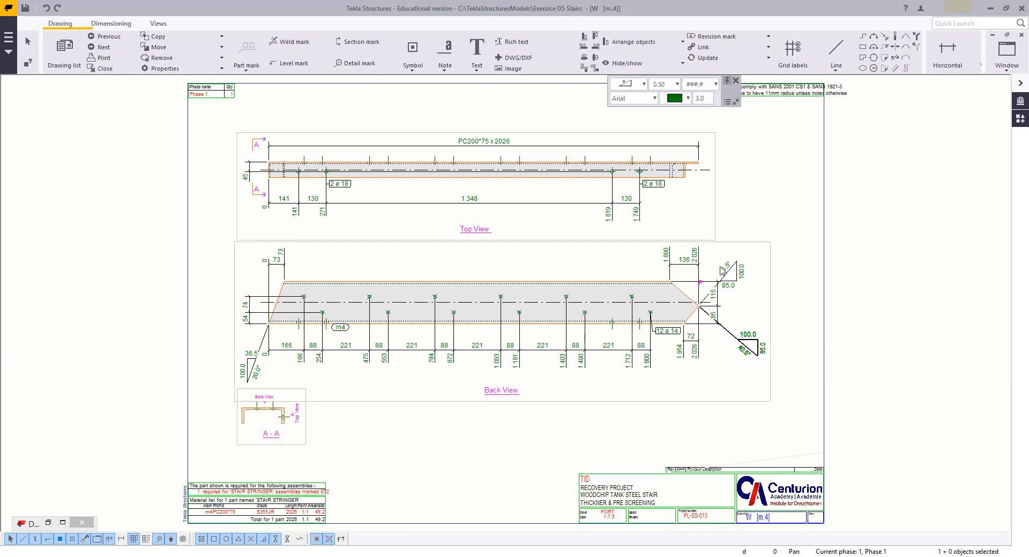
click(729, 285)
drag(729, 285, 740, 271)
click(756, 217)
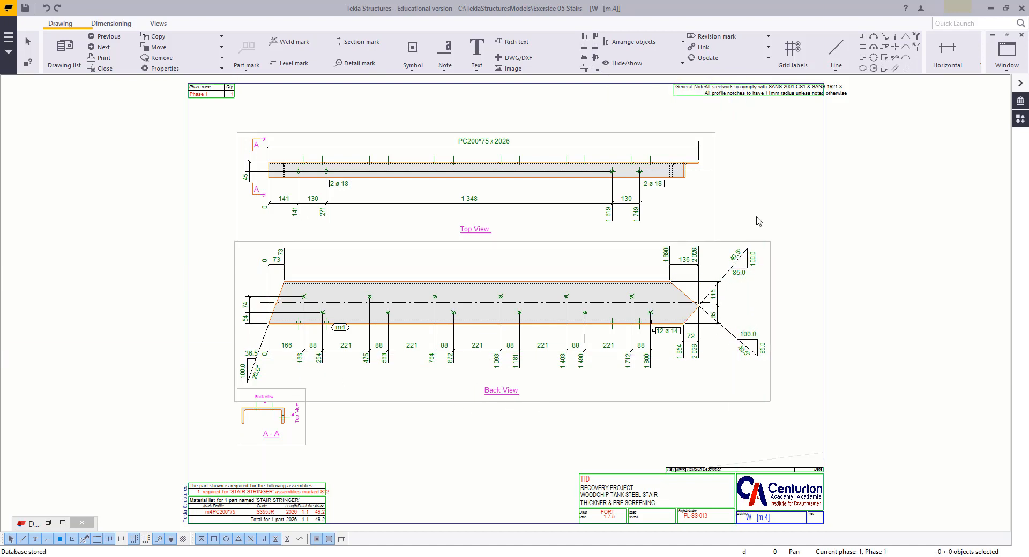
Step: Page through the remaining part drawings m.5 to p.5, checking each layout, and decline returning to the first drawing
key(ctrl+Page_Down)
key(ctrl+Page_Down)
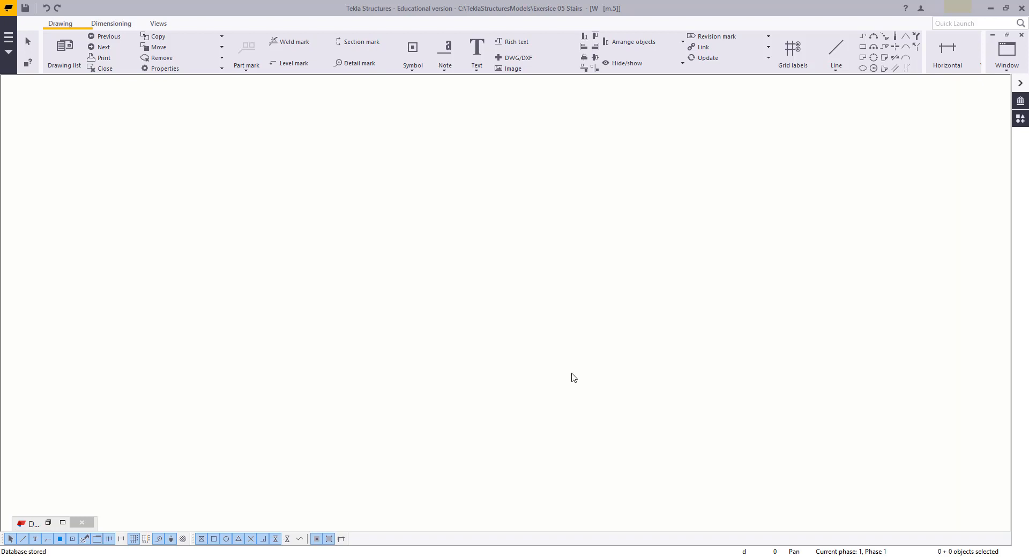
key(ctrl+Page_Down)
key(ctrl+Page_Down)
key(ctrl+Page_Down)
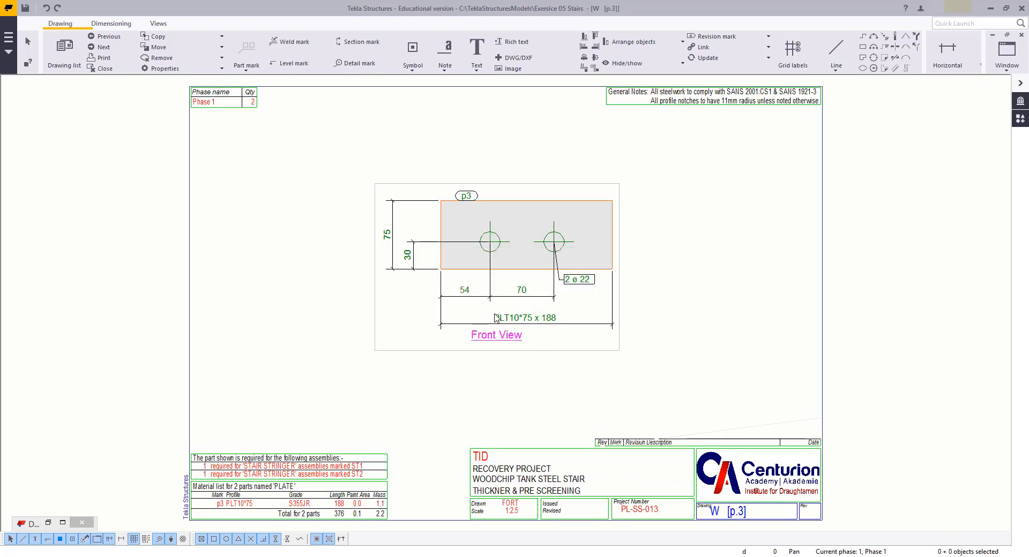
key(ctrl+Page_Down)
key(ctrl+Page_Down)
key(ctrl+Page_Down)
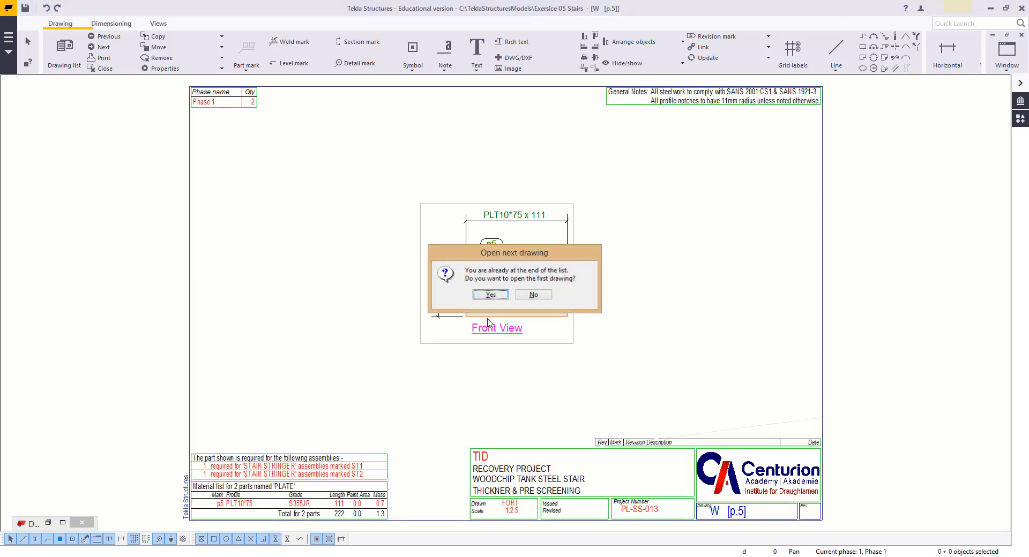
click(534, 294)
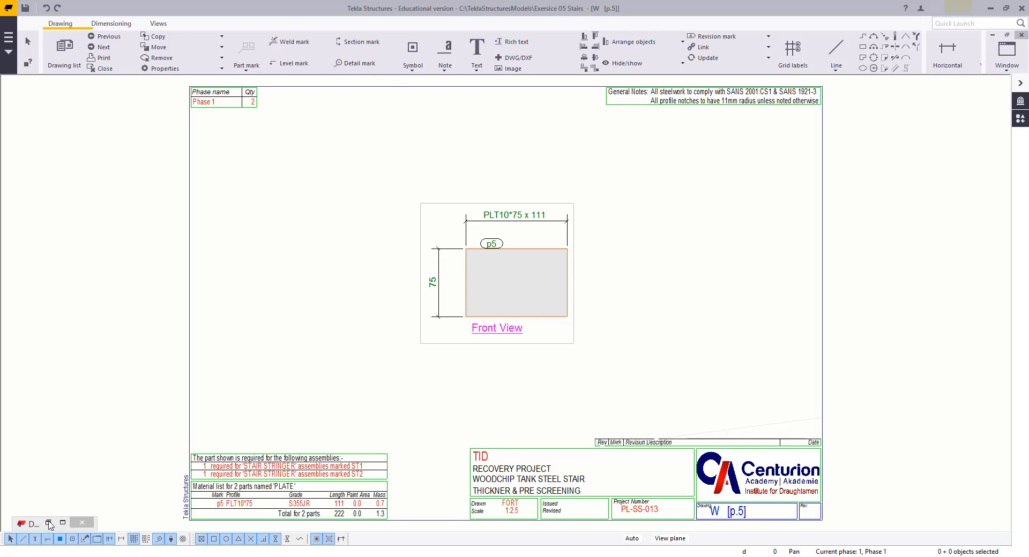
Step: Return to the model with the drawing list beside it, select all drawings and mark them as issued
click(49, 523)
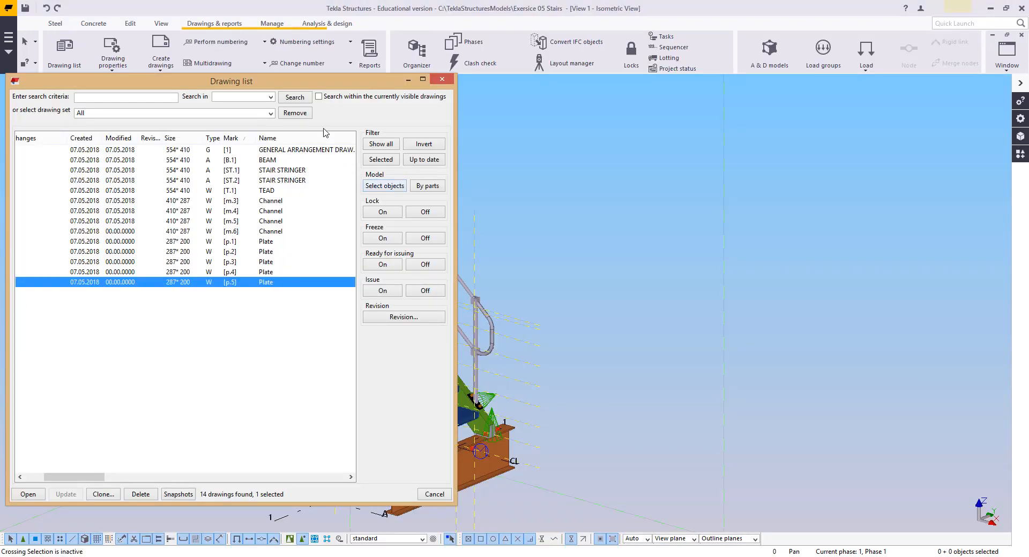
drag(331, 86, 883, 87)
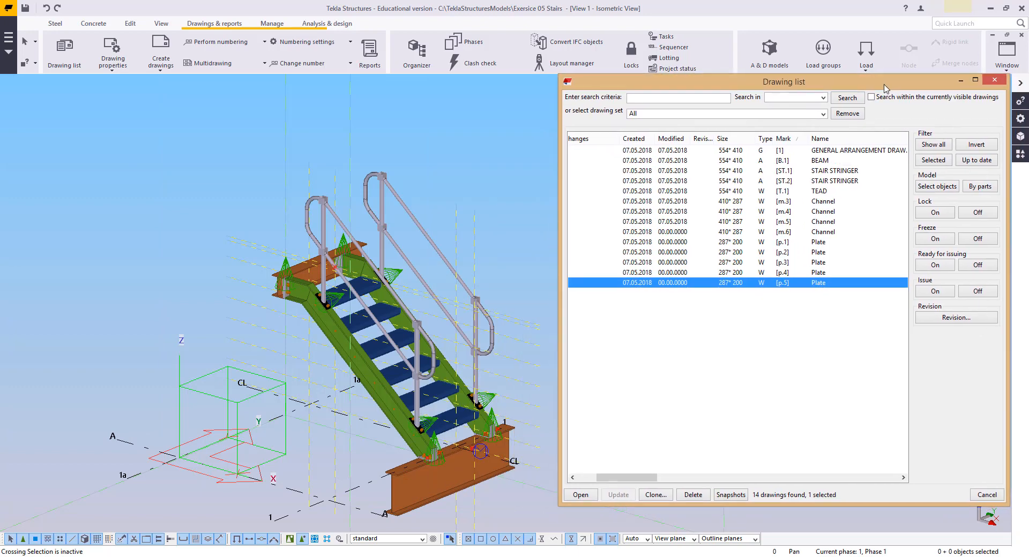
click(802, 152)
shift+click(803, 283)
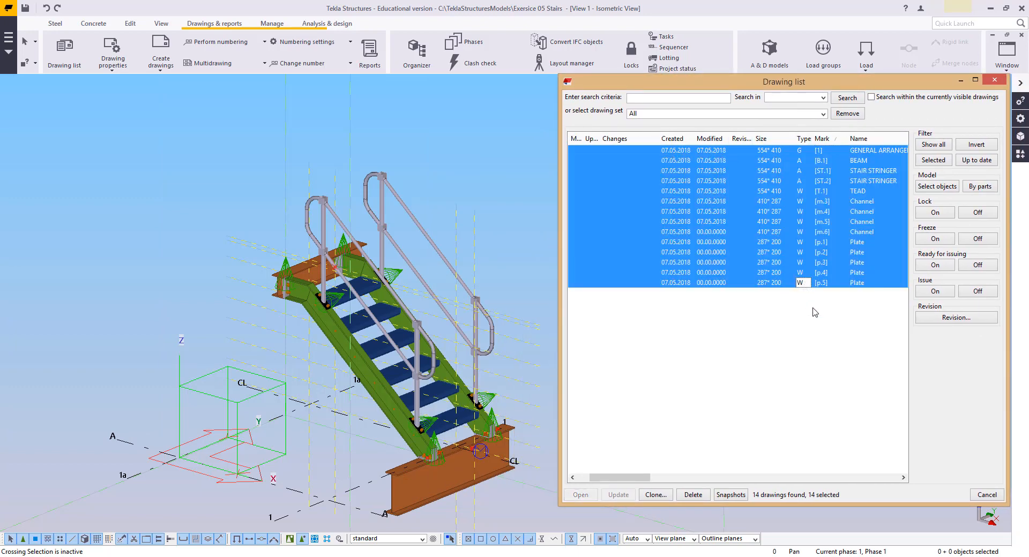
drag(623, 477, 610, 478)
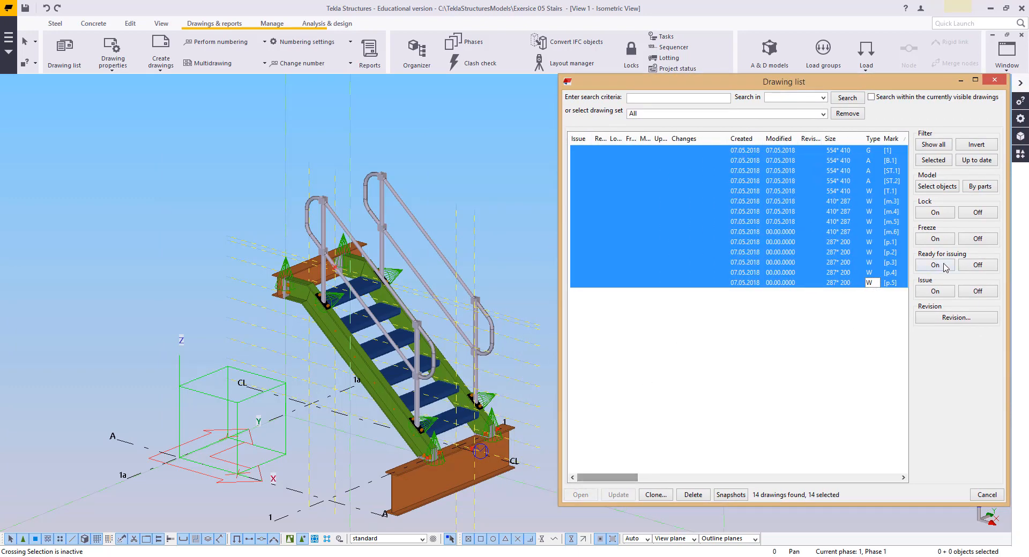
click(939, 292)
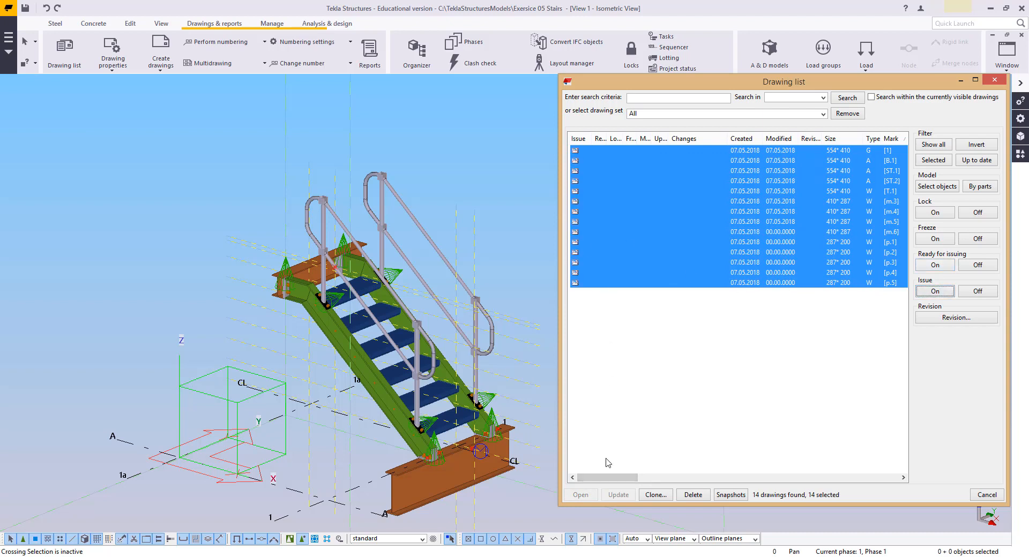
Step: Open revision handling for all selected drawings and load the approval settings
drag(607, 477, 627, 478)
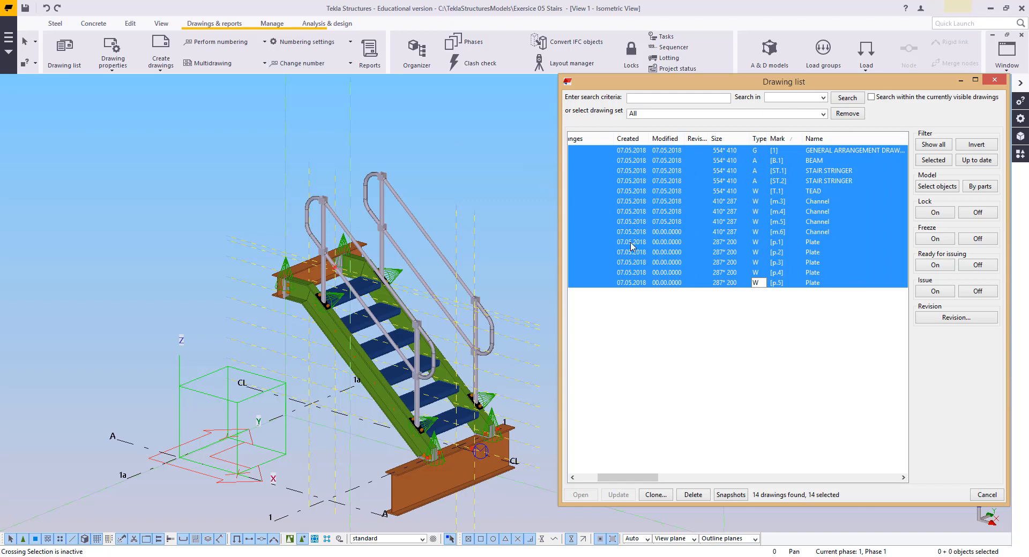
drag(631, 478, 608, 480)
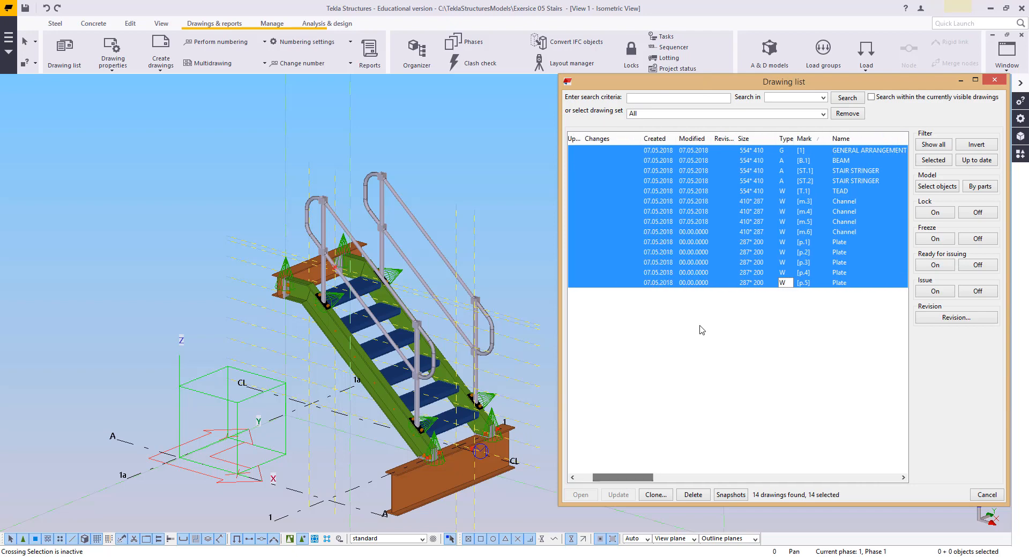
click(974, 318)
click(580, 171)
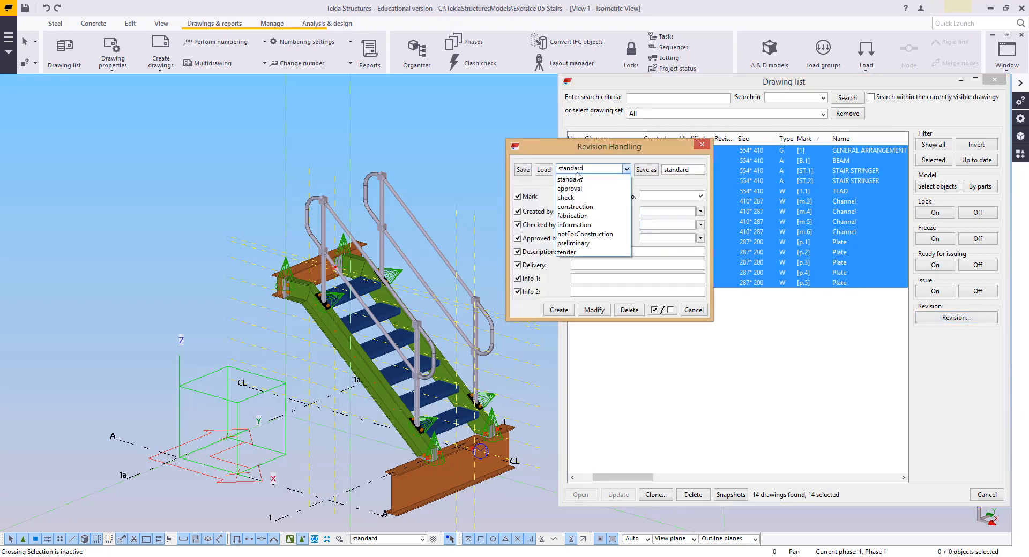
click(588, 168)
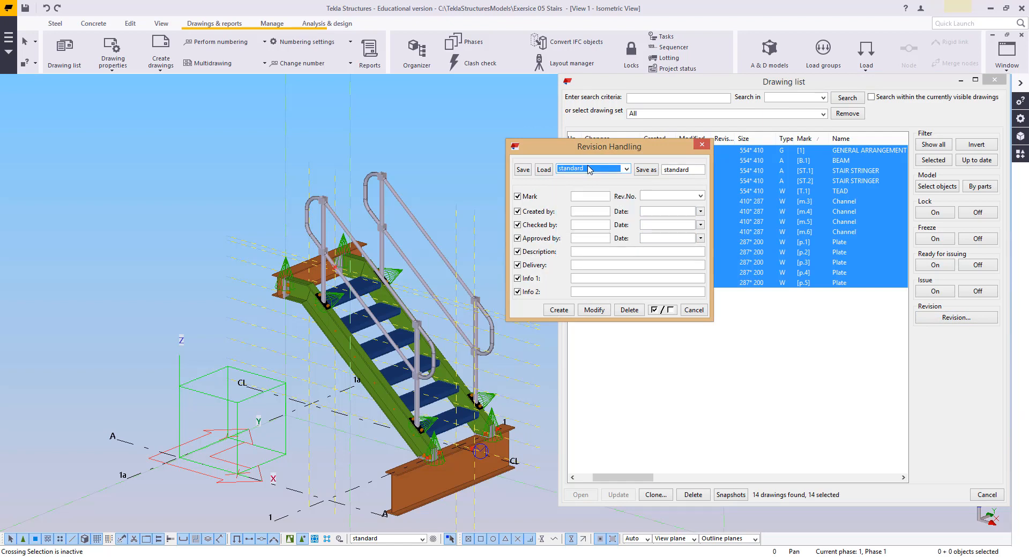
click(587, 169)
click(569, 189)
click(543, 170)
Step: Fill in the revision creator's name, set the creation date to 07.05.2018 and the revision mark to 01
double_click(577, 212)
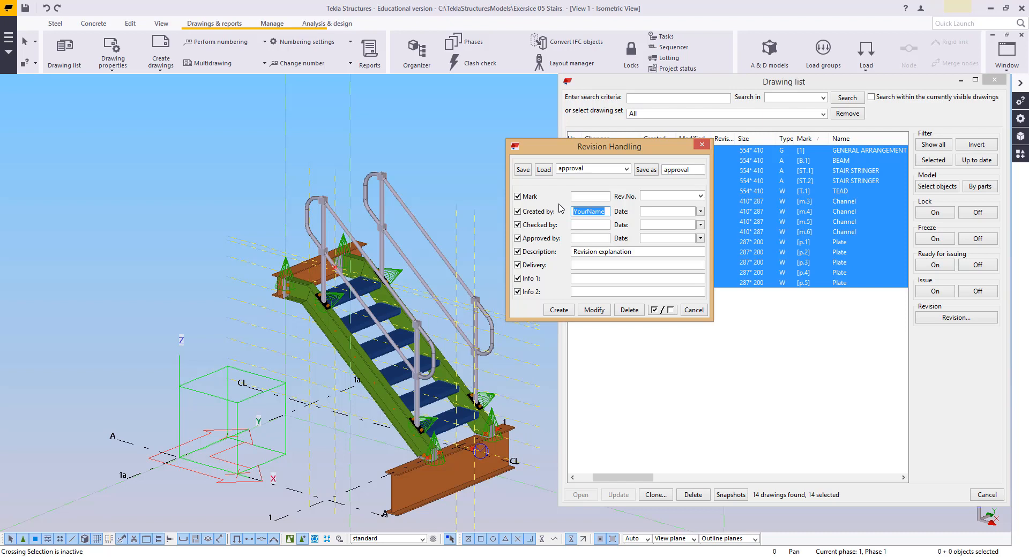
text(FORT)
click(701, 212)
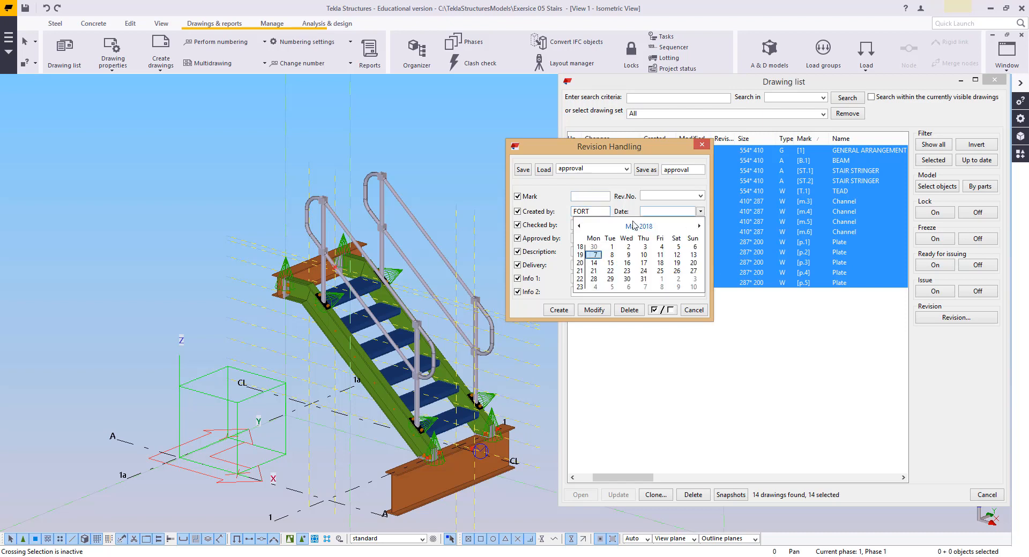
click(596, 256)
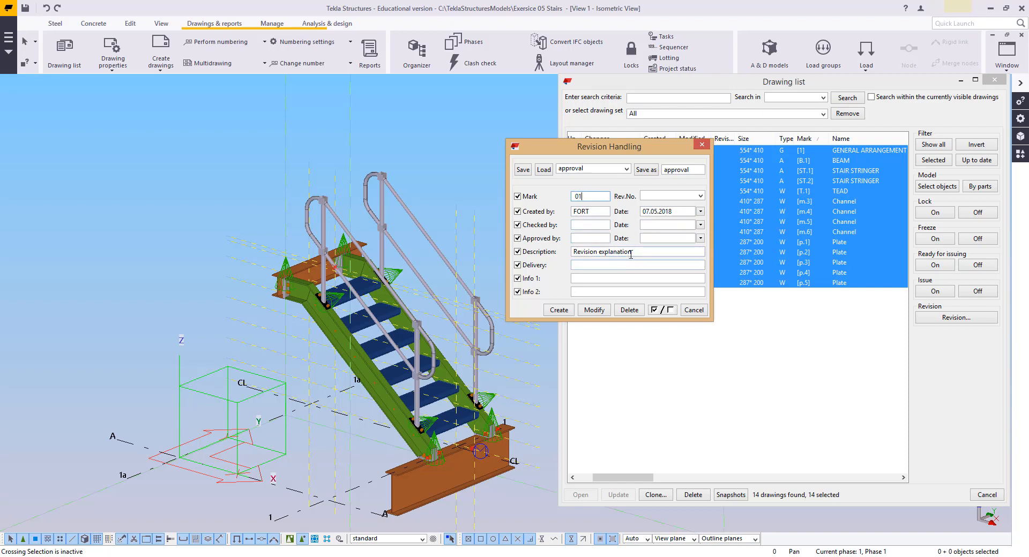
Step: Set the revision description to ISSUED FOR APPROVAL, create the revision for all selected drawings and close revision handling
drag(631, 255, 408, 231)
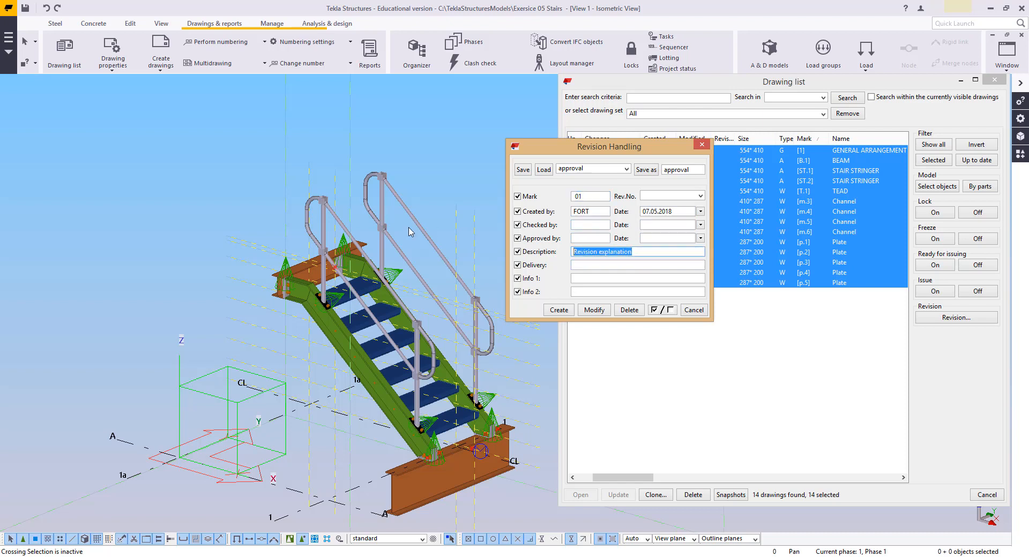
key(BackSpace)
click(558, 310)
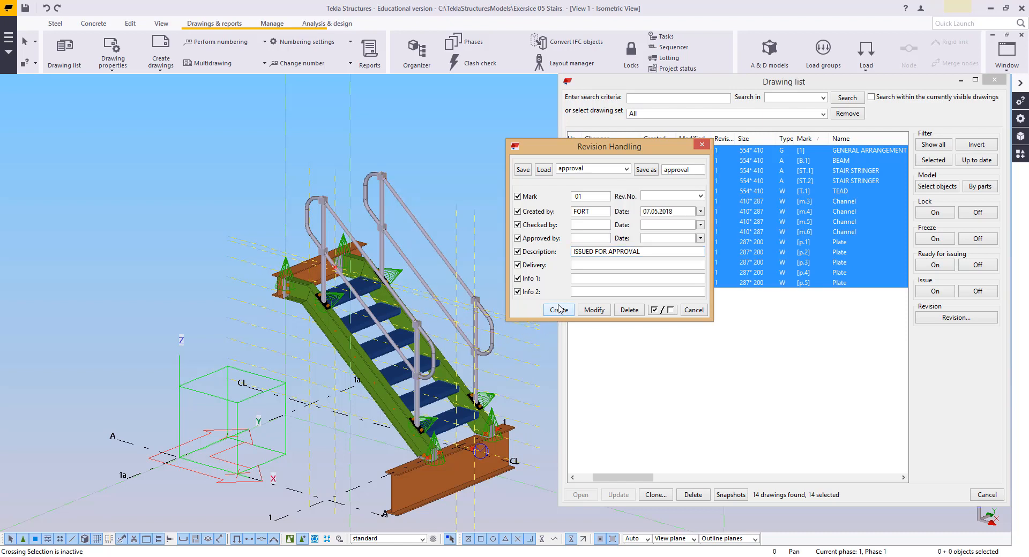
click(694, 311)
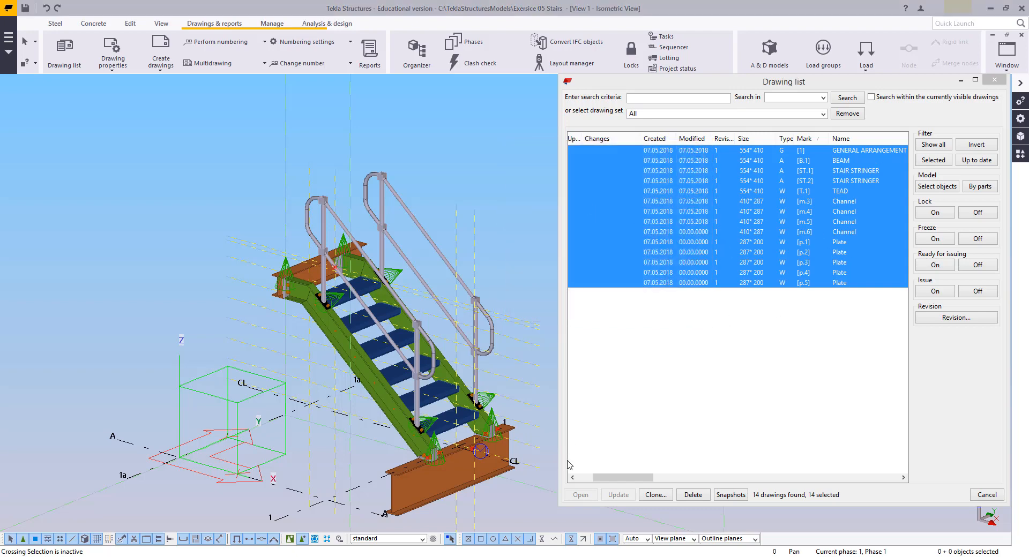
Step: Open report creation and place it beside the stair model, away from the drawing list
drag(623, 476, 603, 478)
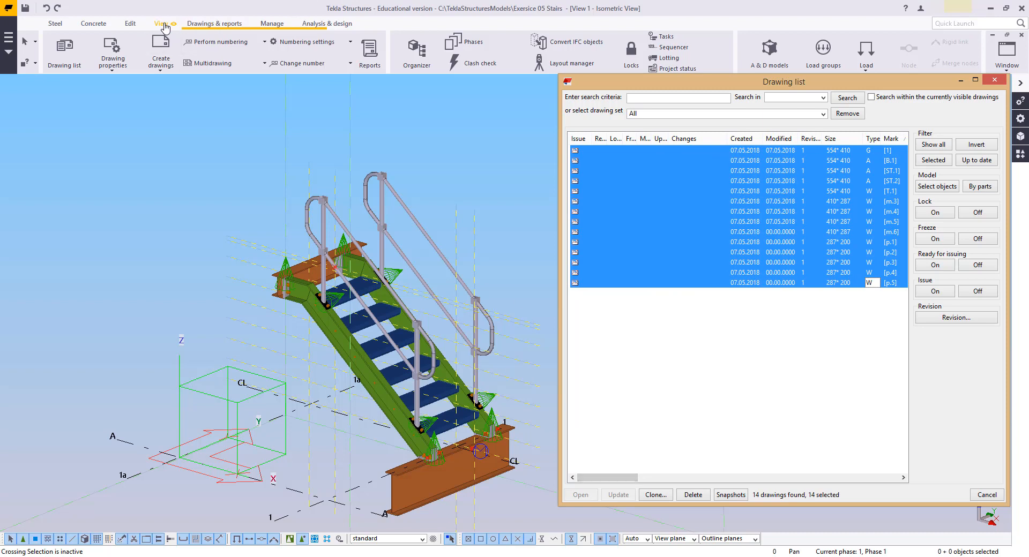
click(213, 28)
click(369, 51)
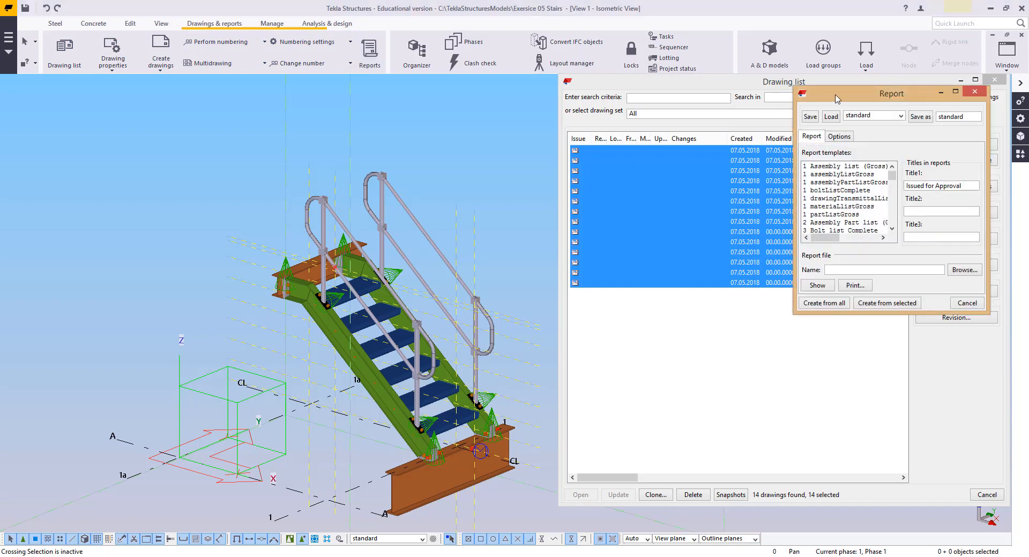
mouse_move(836, 95)
mouse_down()
mouse_move(7, 131)
mouse_move(58, 104)
mouse_up()
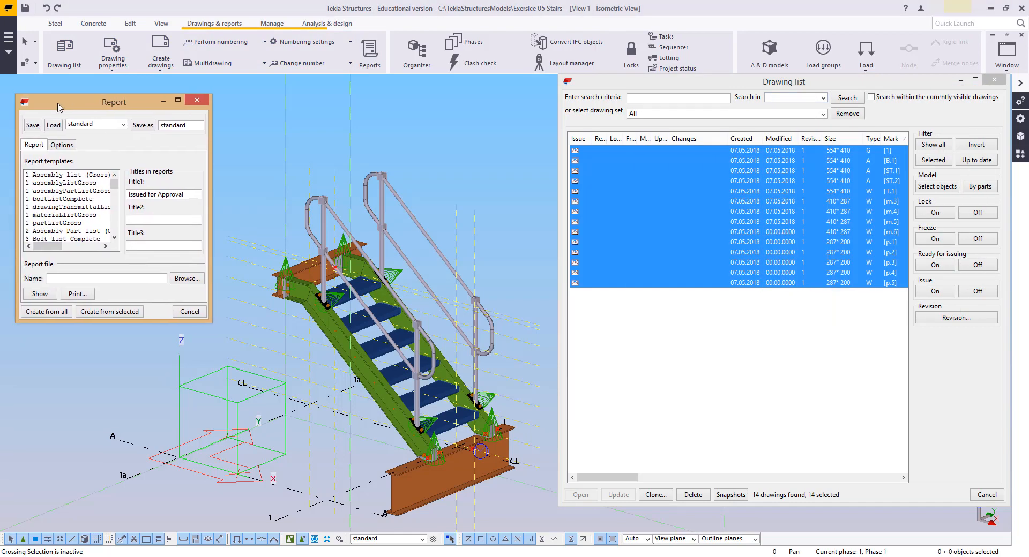
Step: Select the model objects belonging to all selected drawings and remove the existing beam at the head of the stair from the selection
click(937, 187)
scroll(331, 400, up, 5)
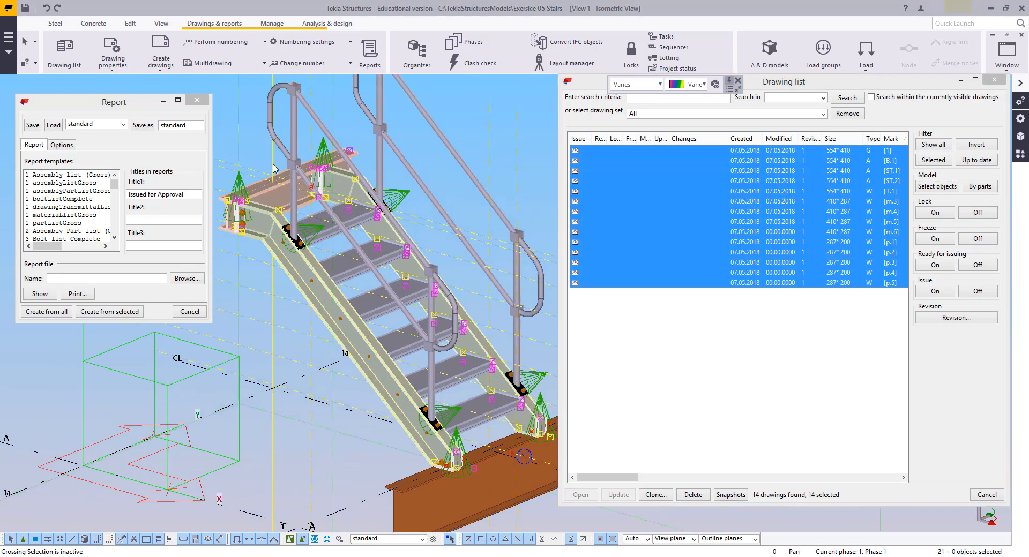
ctrl+click(262, 235)
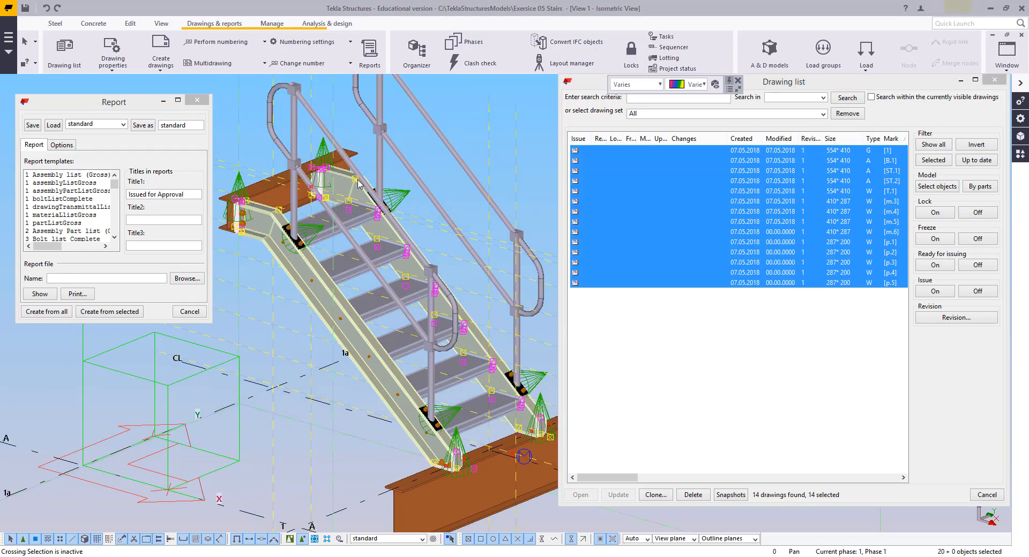
scroll(293, 239, up, 6)
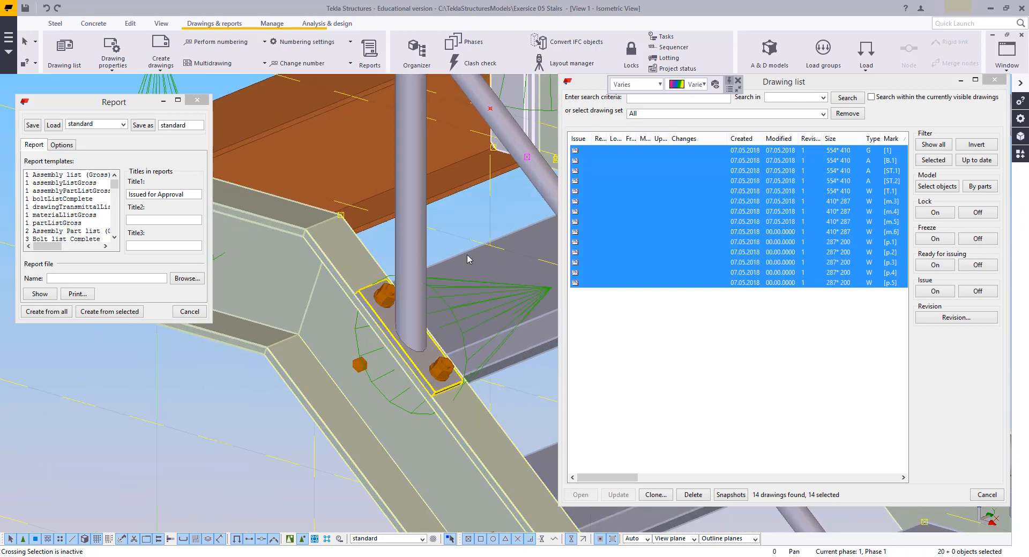
scroll(371, 284, down, 8)
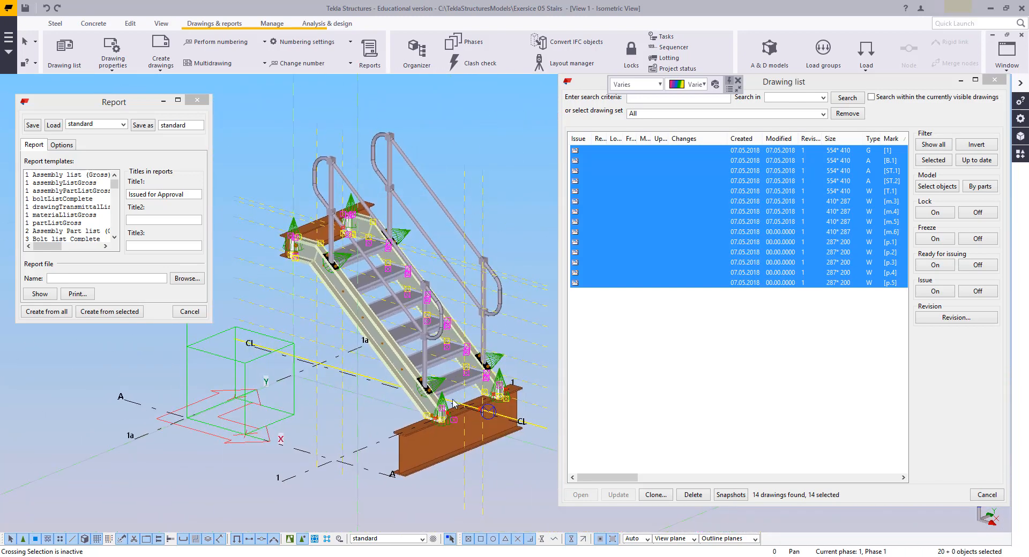
middle_drag(430, 386, 431, 395)
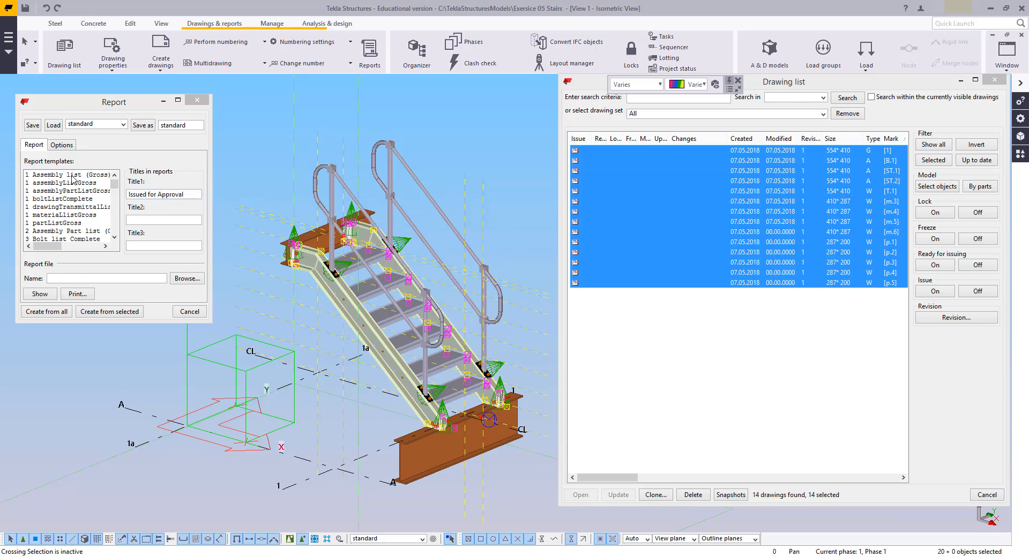
Step: Create the 1 Assembly list (Gross) report from the selected objects, review it and close it
click(30, 174)
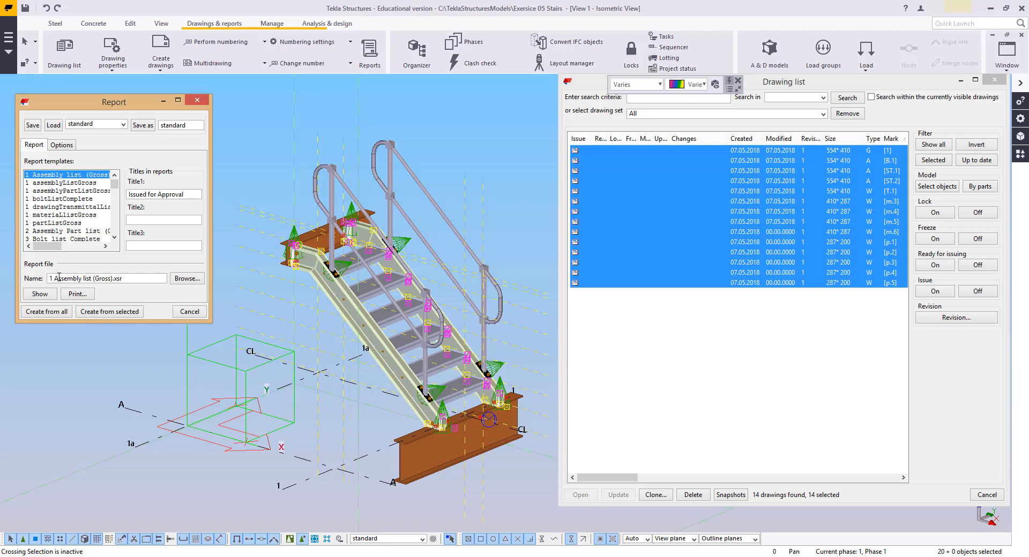
click(105, 316)
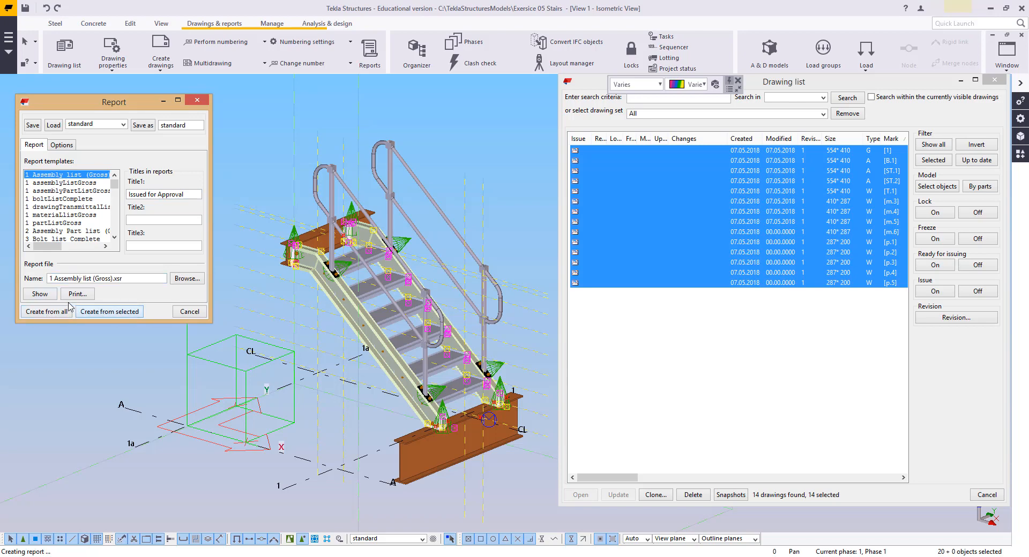
click(40, 294)
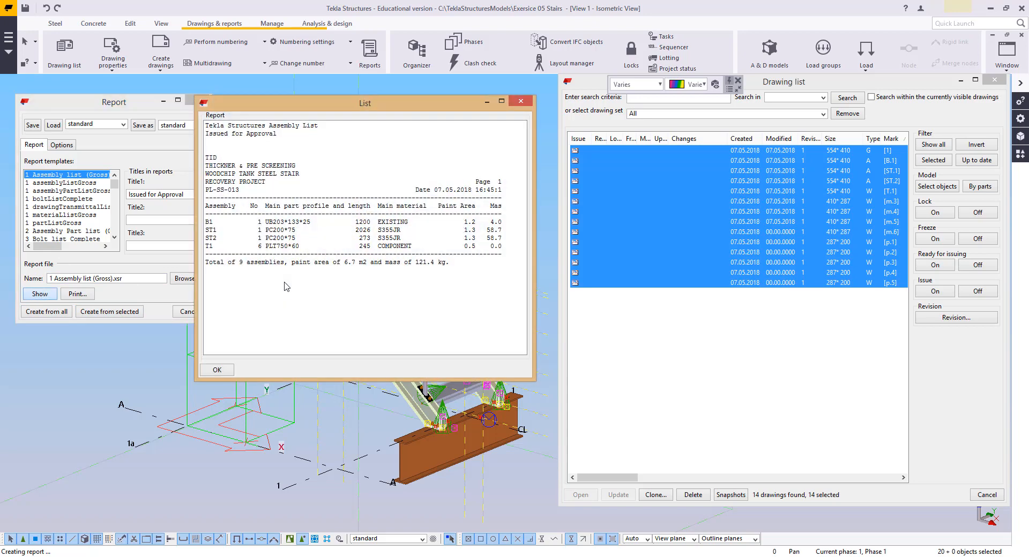
click(521, 102)
Step: Create the 1 assemblyPartListGross report from the selected objects, read through it and close it
click(53, 191)
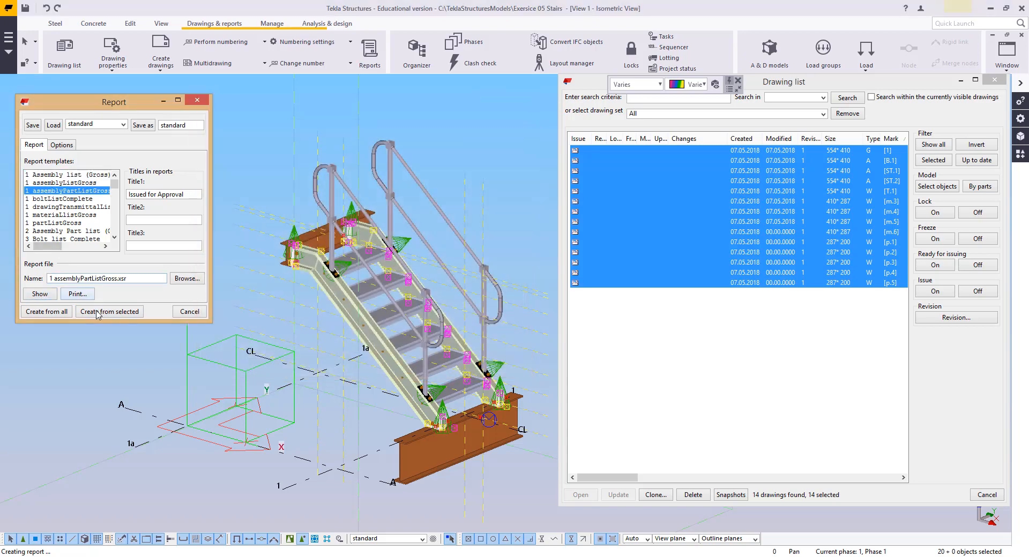
click(49, 295)
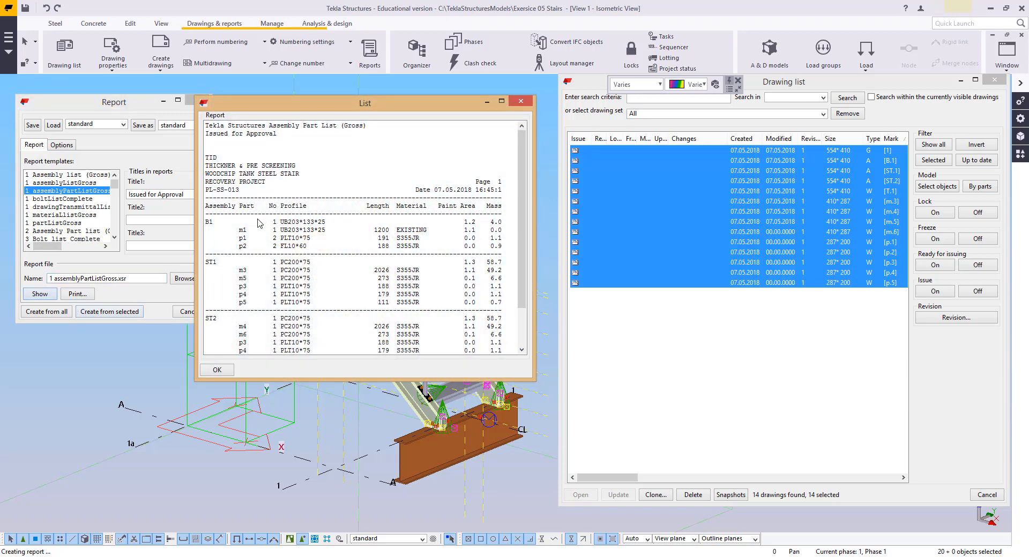
scroll(257, 223, down, 2)
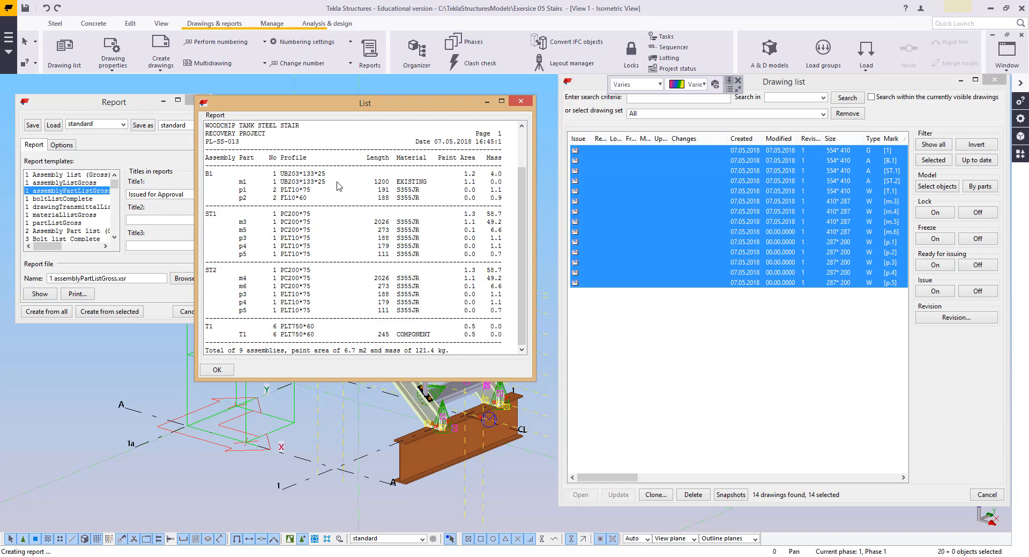
click(521, 102)
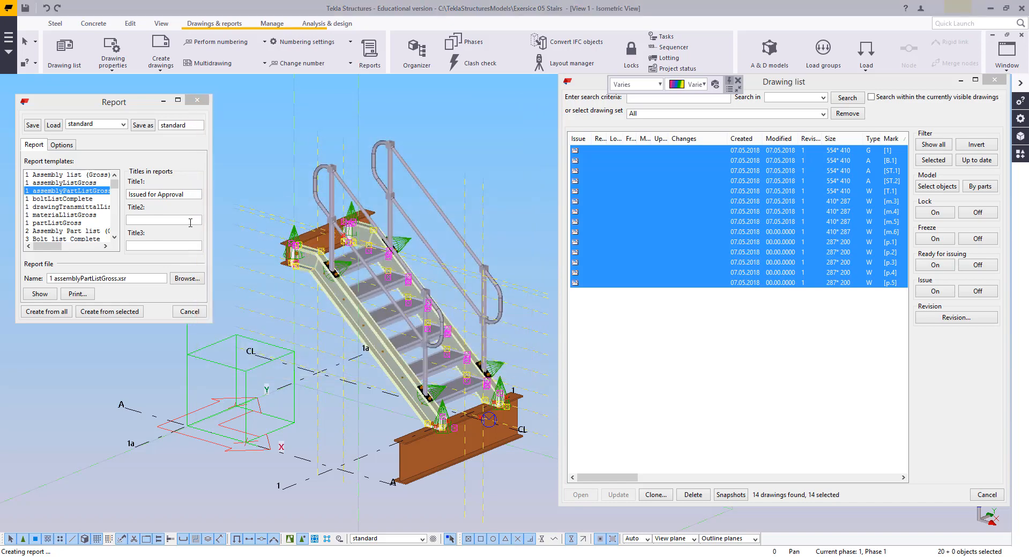
Step: Create the gross material list report from the selected objects, display it and close it
click(54, 215)
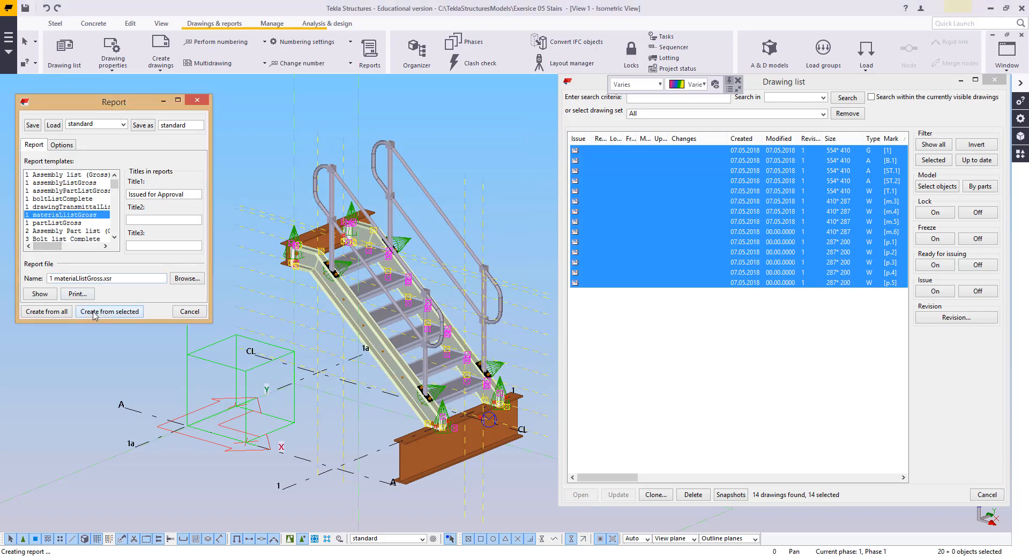
click(39, 293)
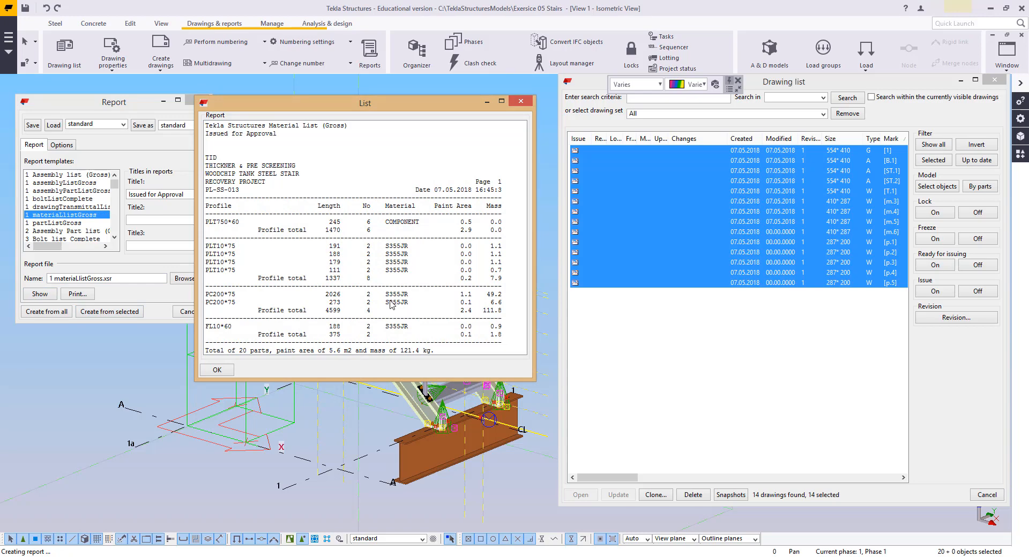
click(520, 102)
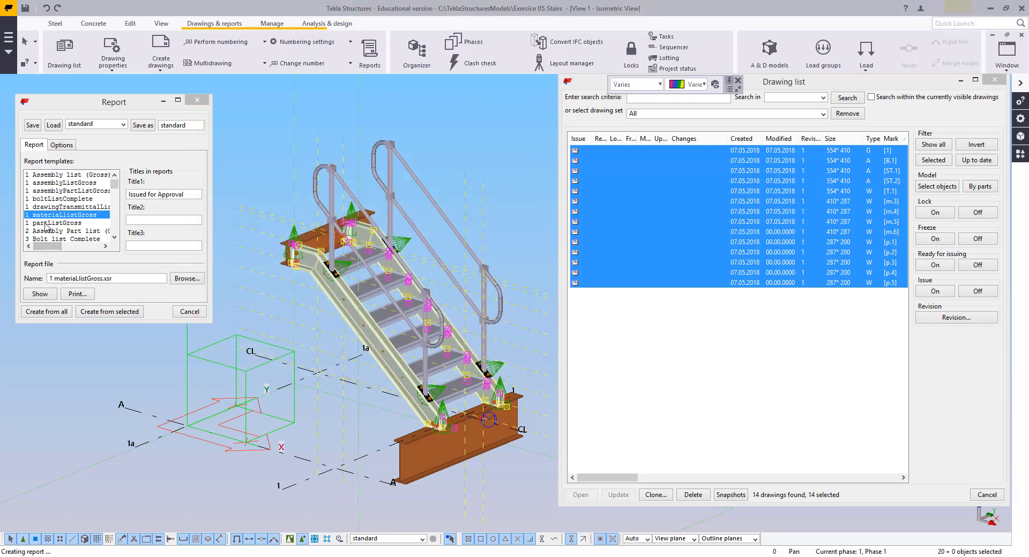
Step: Create the 1 boltListComplete report, review the bolts, nuts and washers and close it
click(47, 223)
click(57, 199)
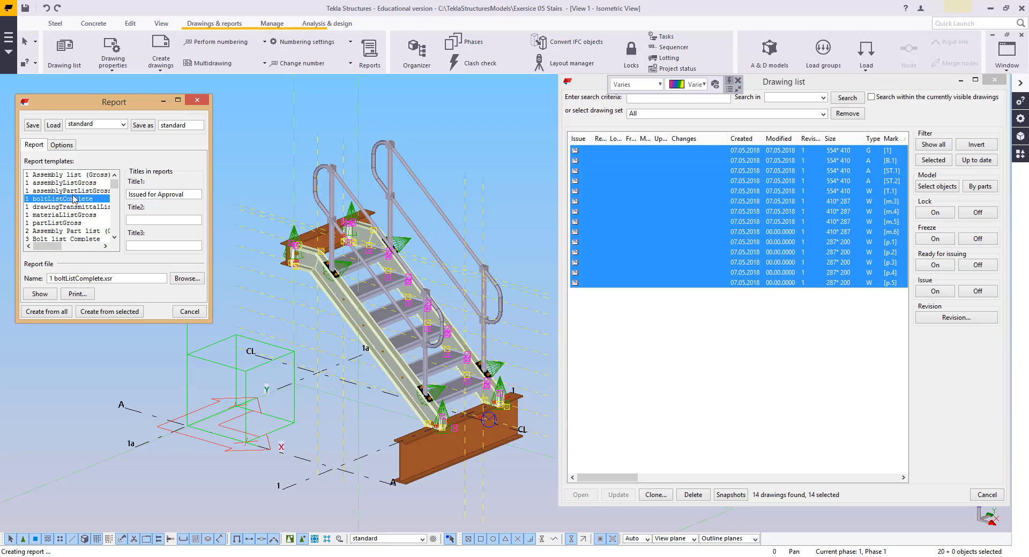
click(41, 295)
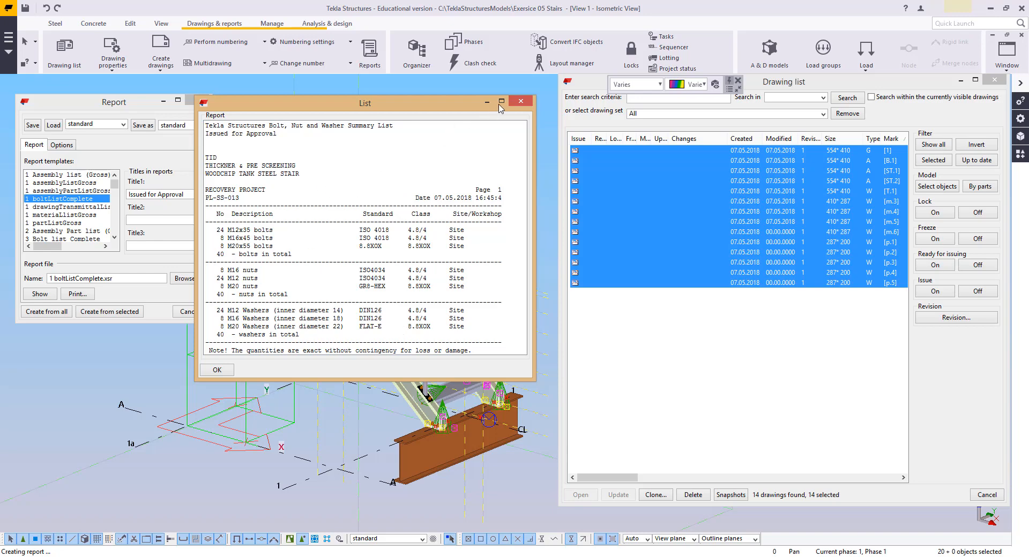
click(520, 101)
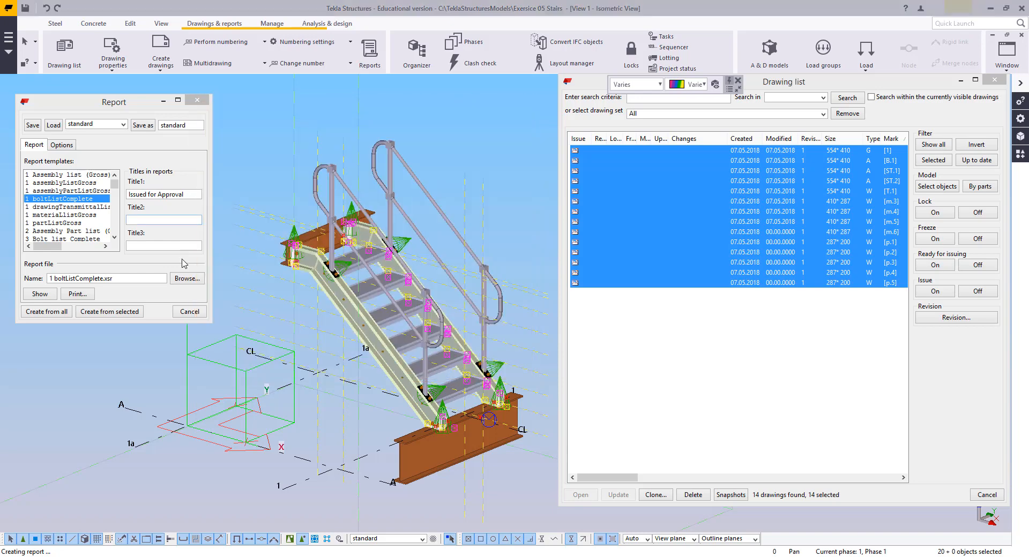
Step: Create the 1 drawingTransmittalList report from all, check the drawings' revisions and issue dates and close it
click(53, 207)
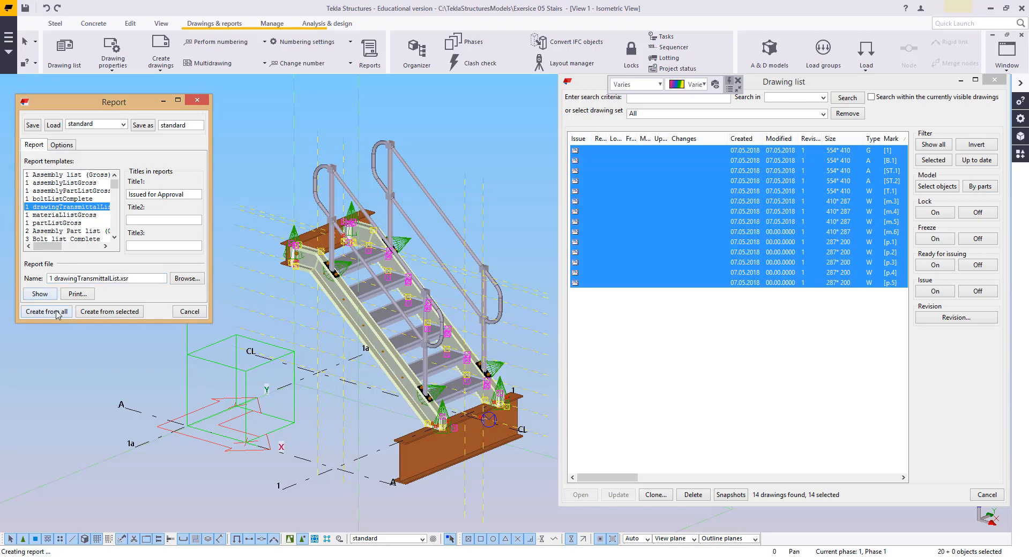
click(33, 295)
scroll(328, 286, down, 2)
scroll(309, 260, up, 1)
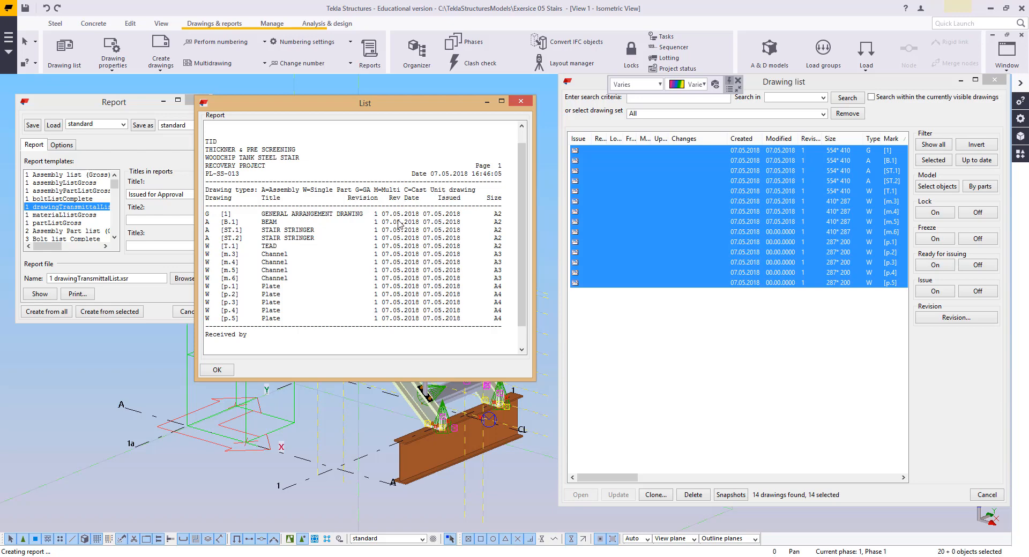
click(521, 101)
Step: Recreate the gross material list from the selected objects, replacing the existing file, and review profiles and masses
click(56, 215)
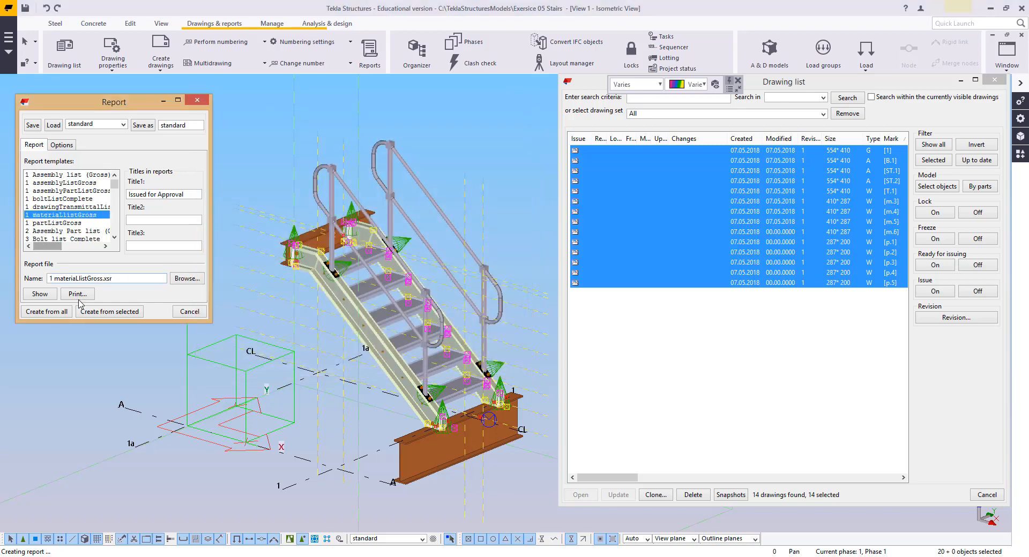
click(89, 313)
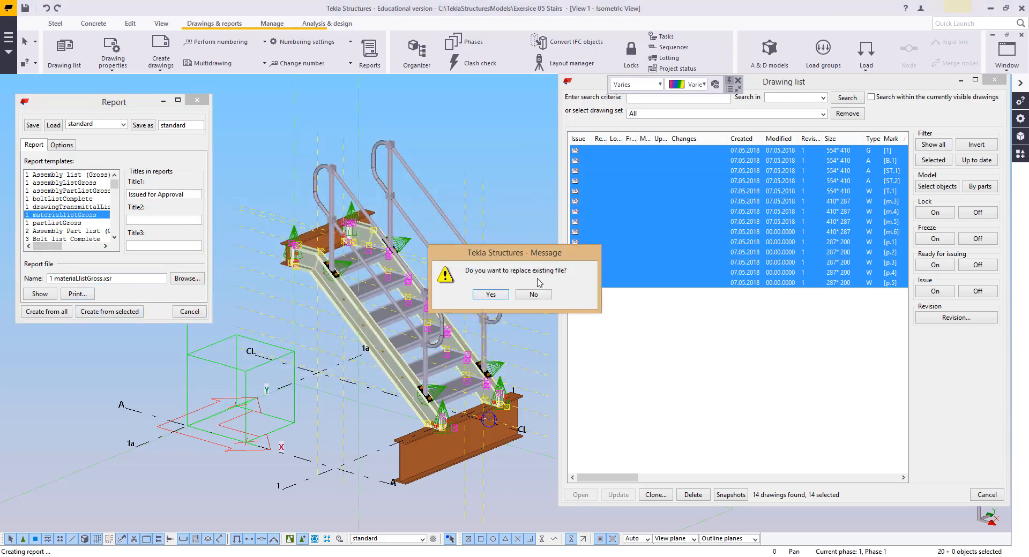
click(491, 295)
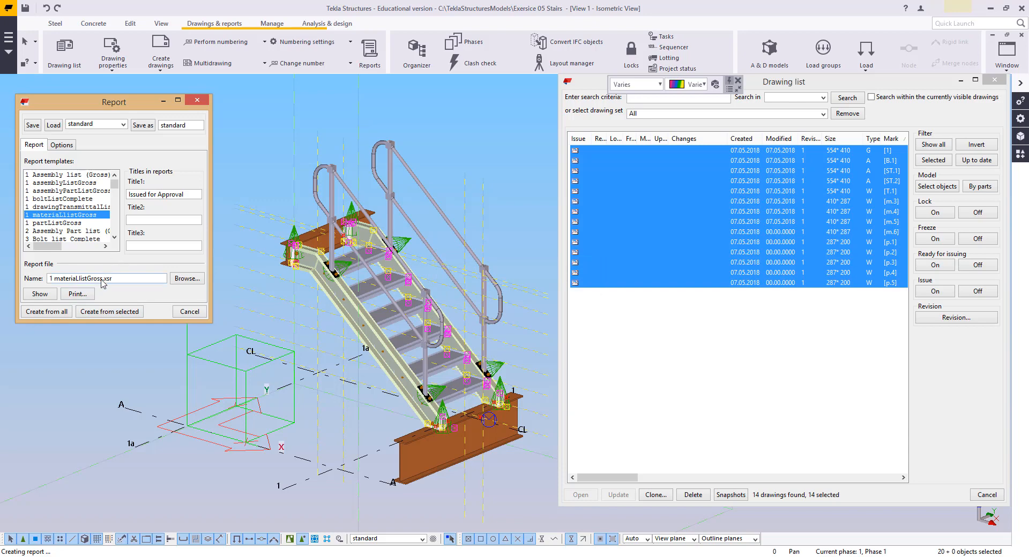
click(40, 294)
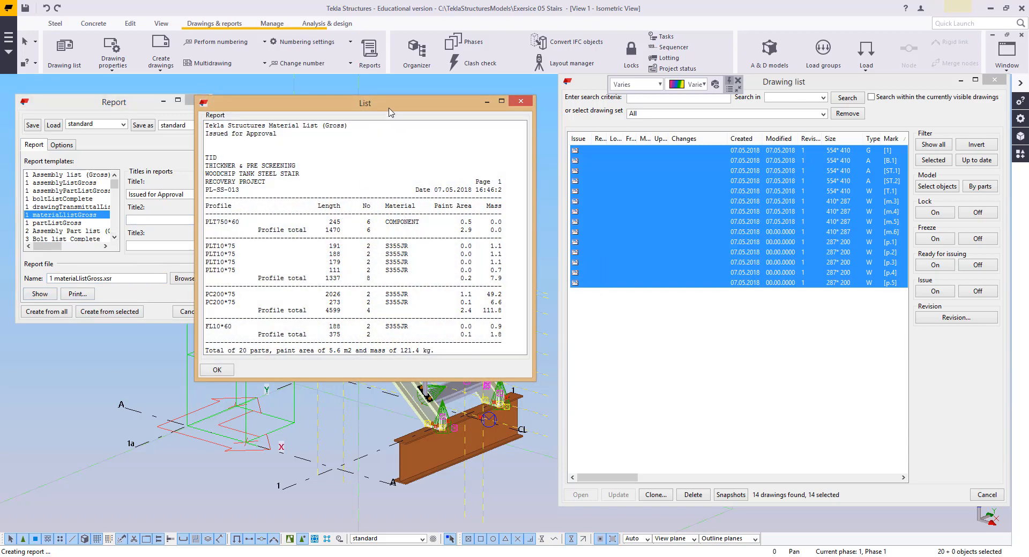
drag(390, 110, 467, 108)
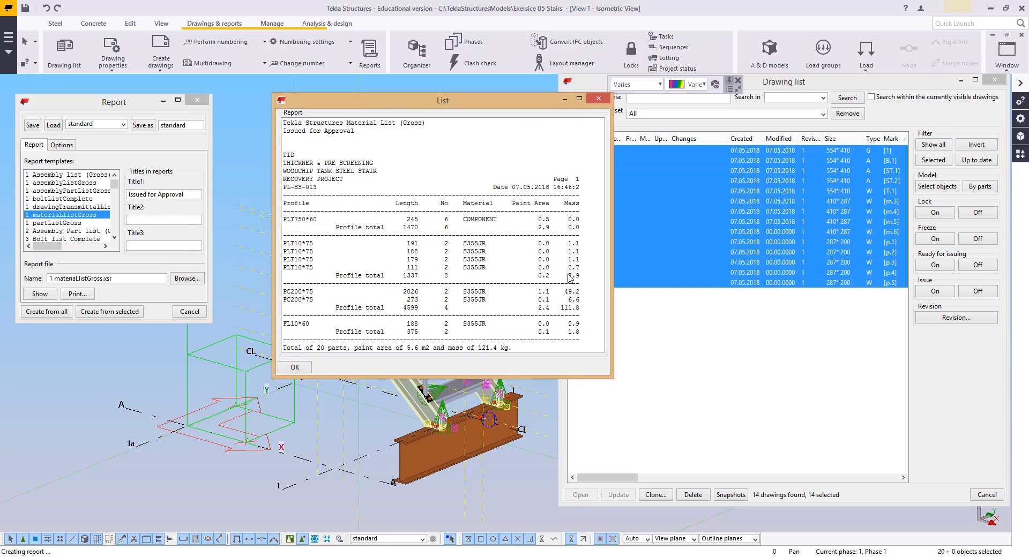
click(604, 100)
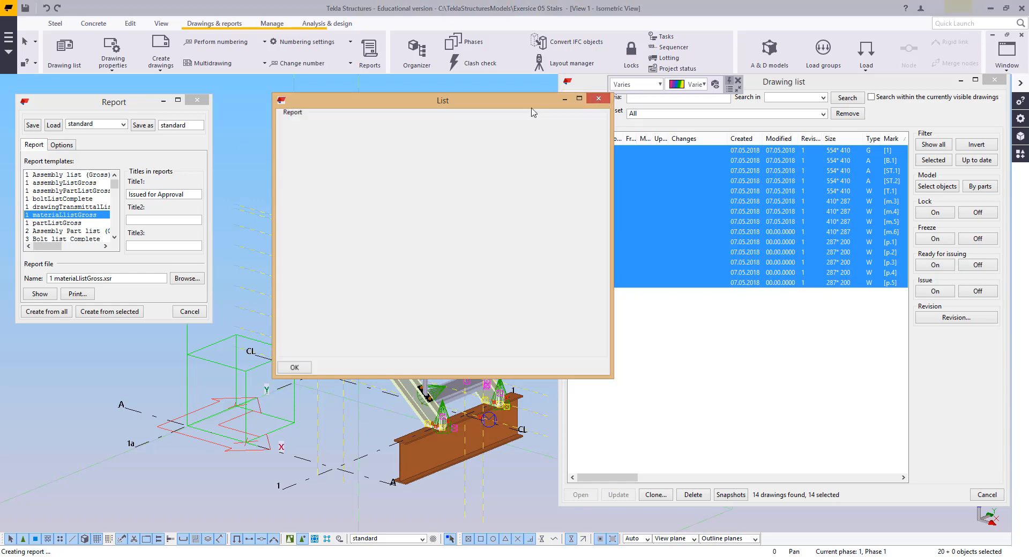
Step: Create the 1 partListGross report, review the part marks and close report creation
click(58, 223)
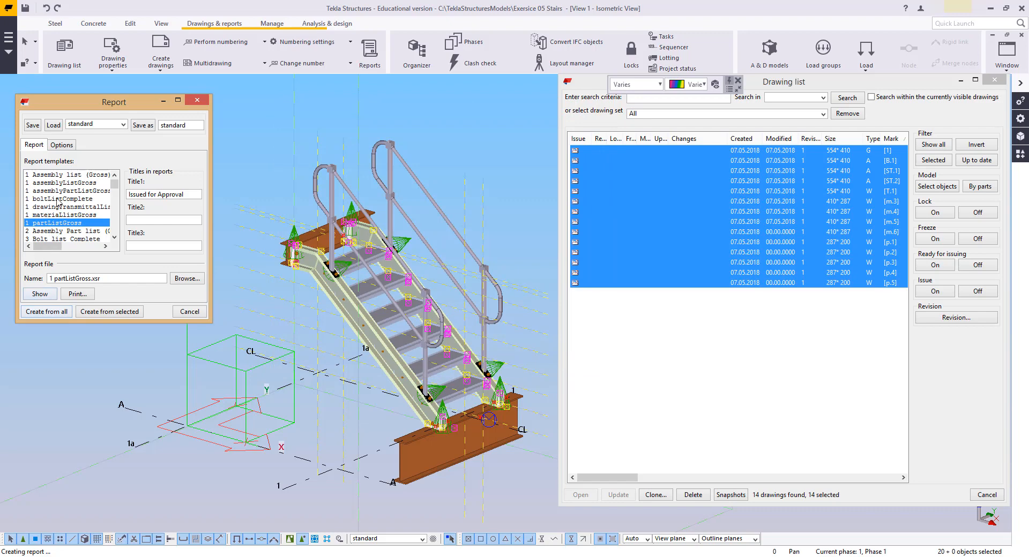
click(39, 295)
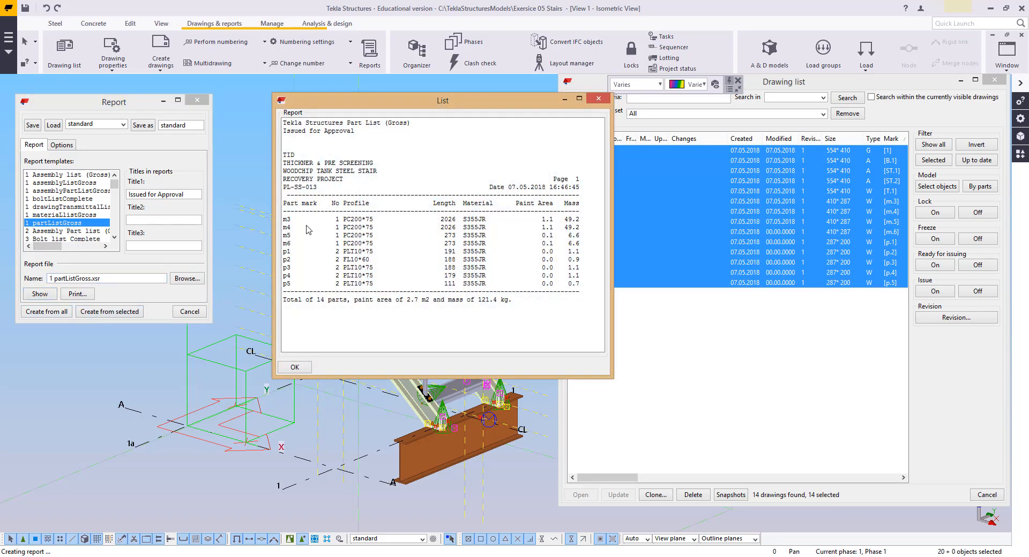
click(596, 101)
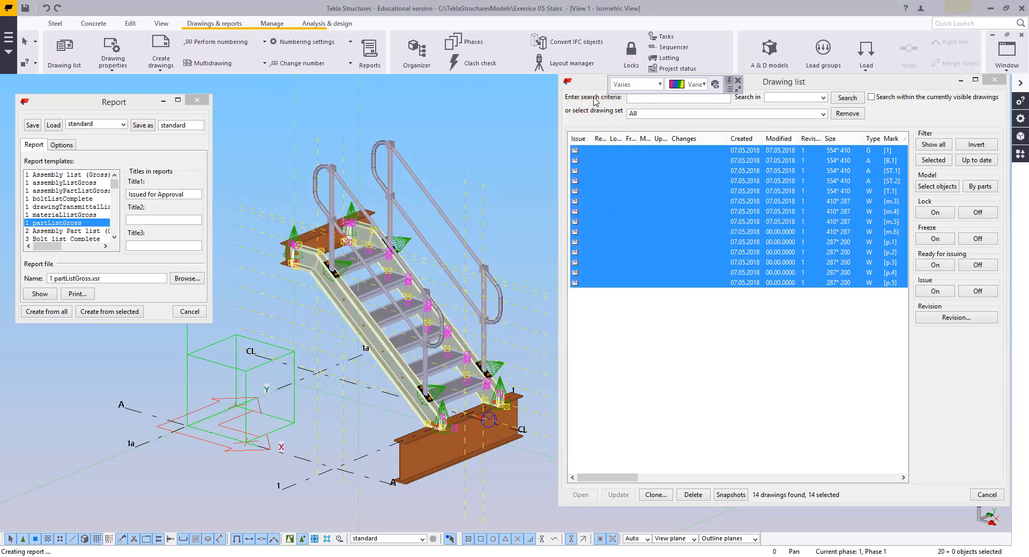
click(197, 99)
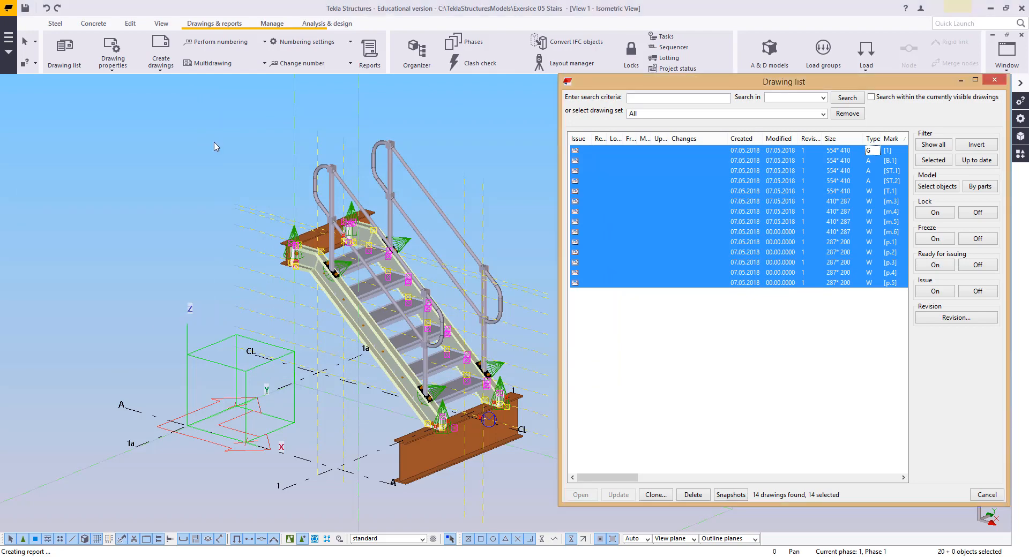
Step: Publish the whole stair model to Tekla BIMsight with assemblies and bolts included and opening after publishing turned off
drag(592, 477, 617, 480)
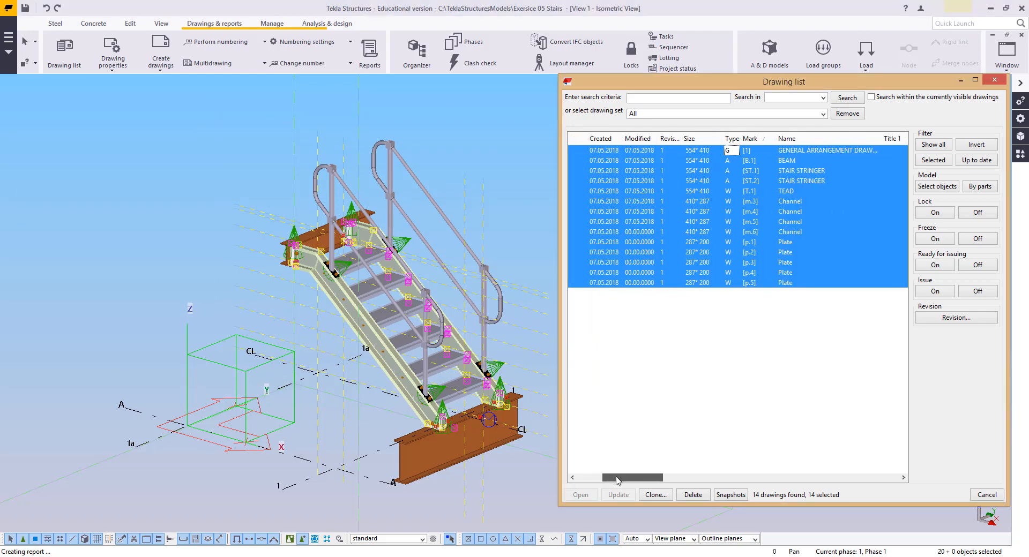
click(8, 33)
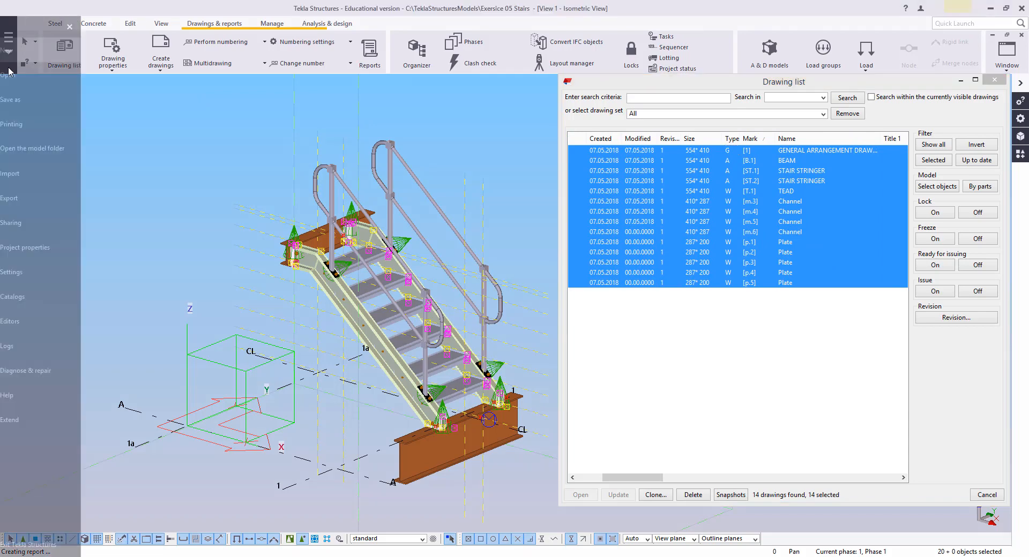
click(37, 203)
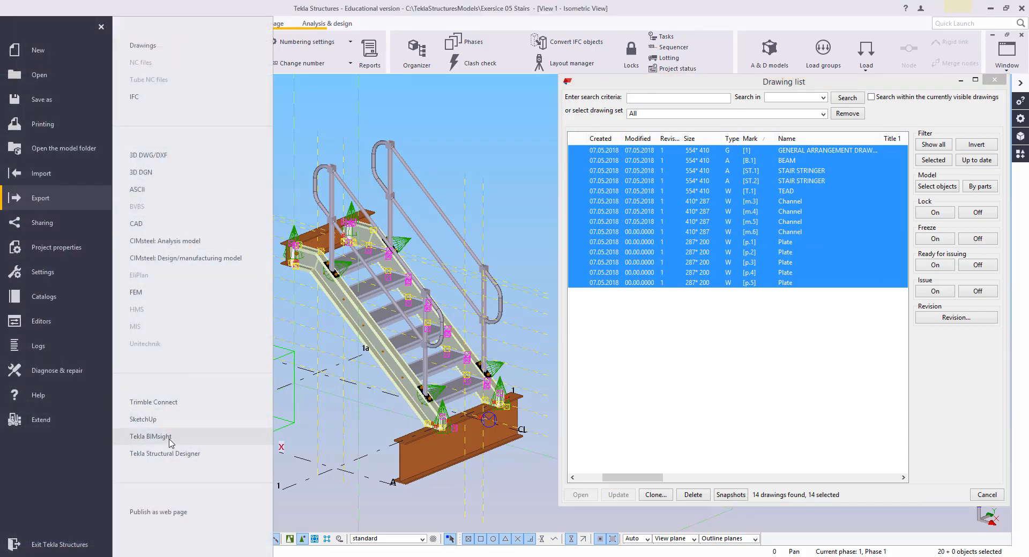
click(160, 437)
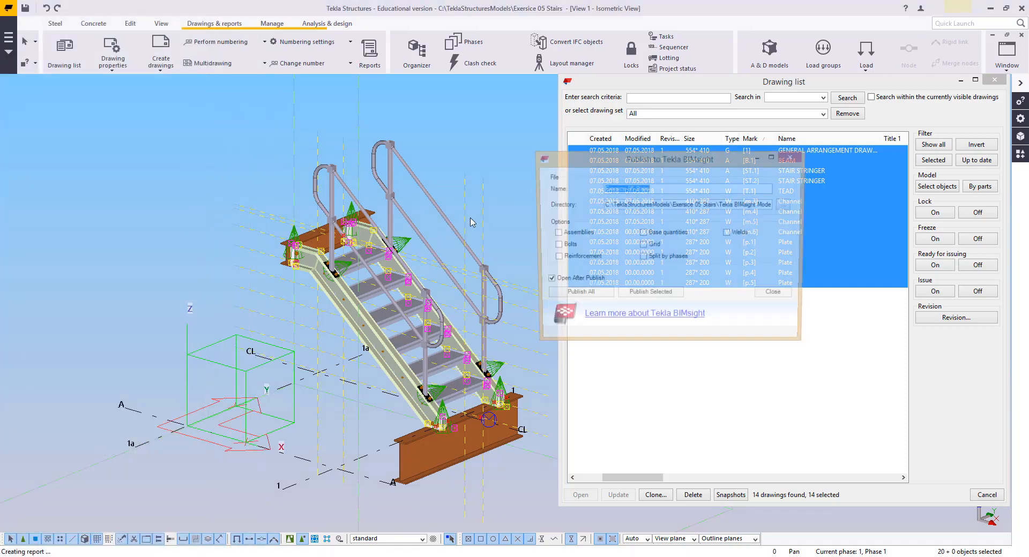
mouse_move(670, 164)
mouse_down()
mouse_move(633, 167)
mouse_move(608, 154)
mouse_up()
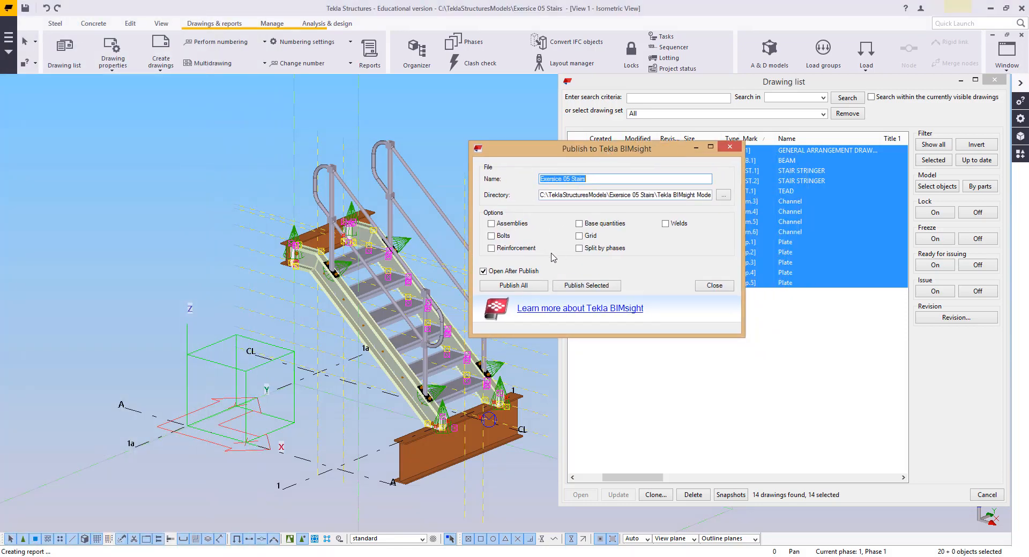
click(492, 273)
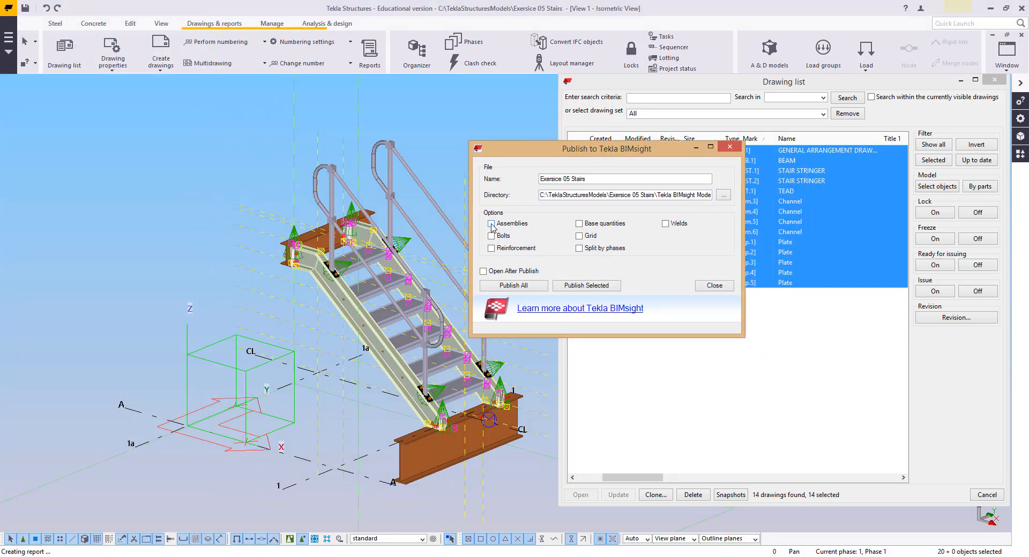
click(491, 224)
click(502, 237)
click(520, 287)
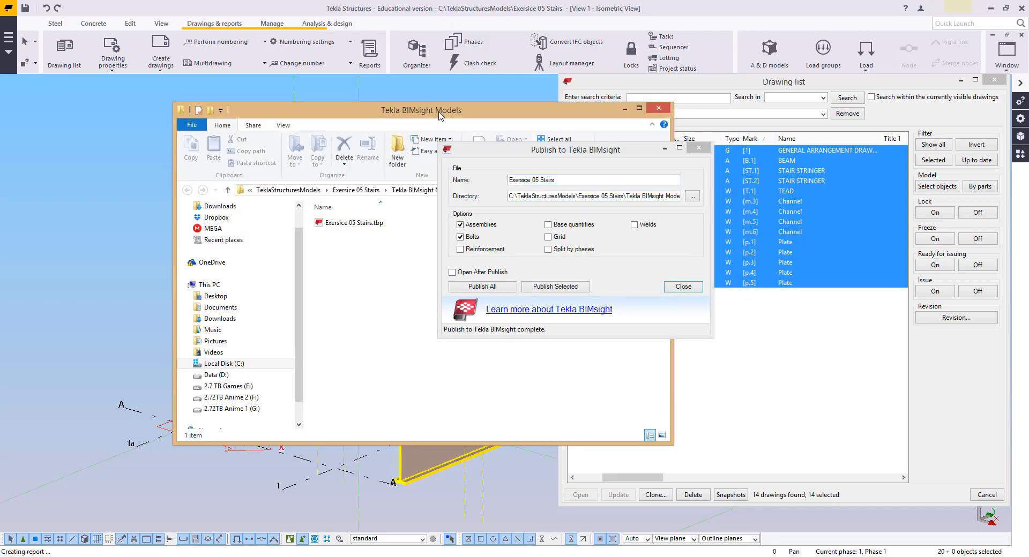
Step: Check the published Exersice 05 Stairs.tbp file in the Tekla BIMsight Models folder and close the folder and publishing settings
drag(440, 111, 373, 77)
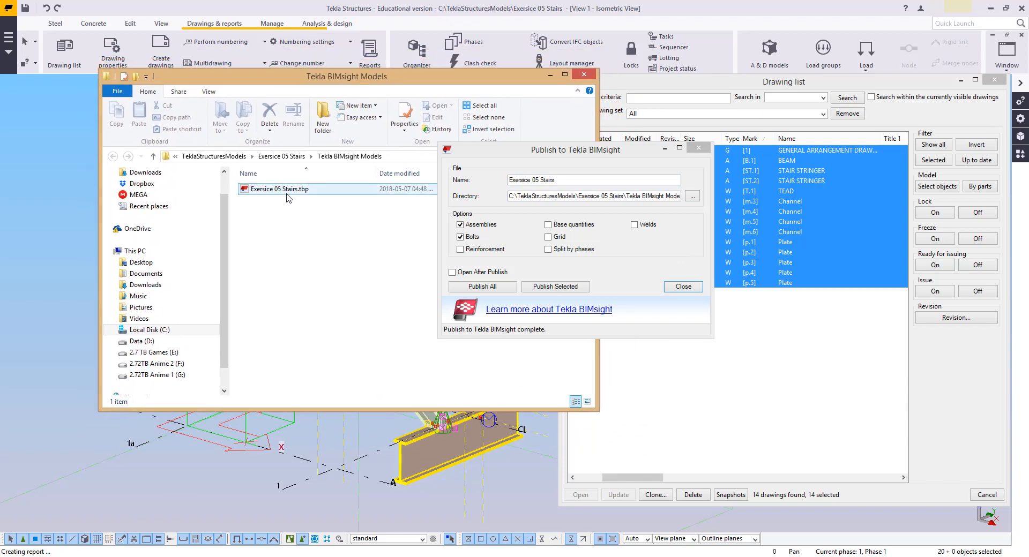
click(292, 193)
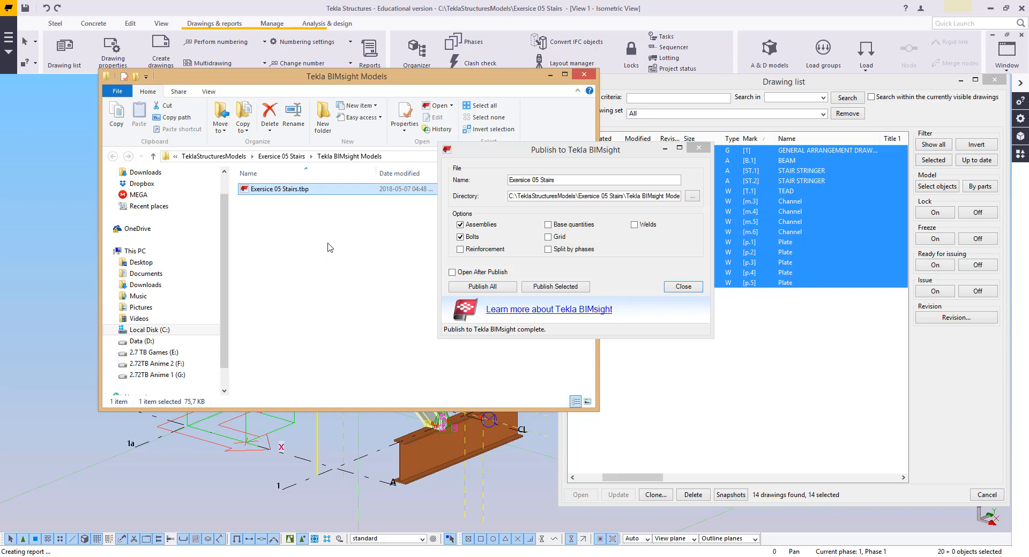
click(586, 76)
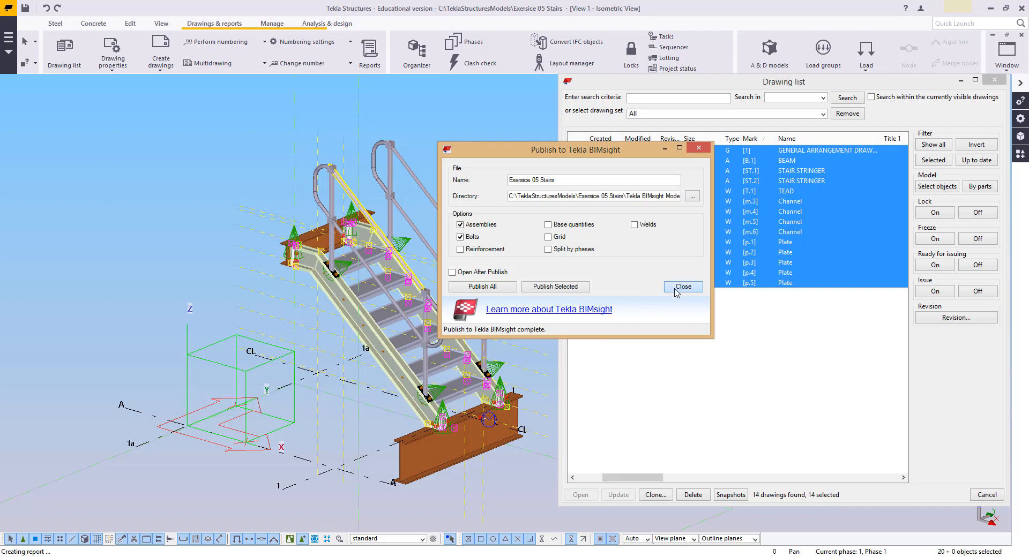
click(677, 290)
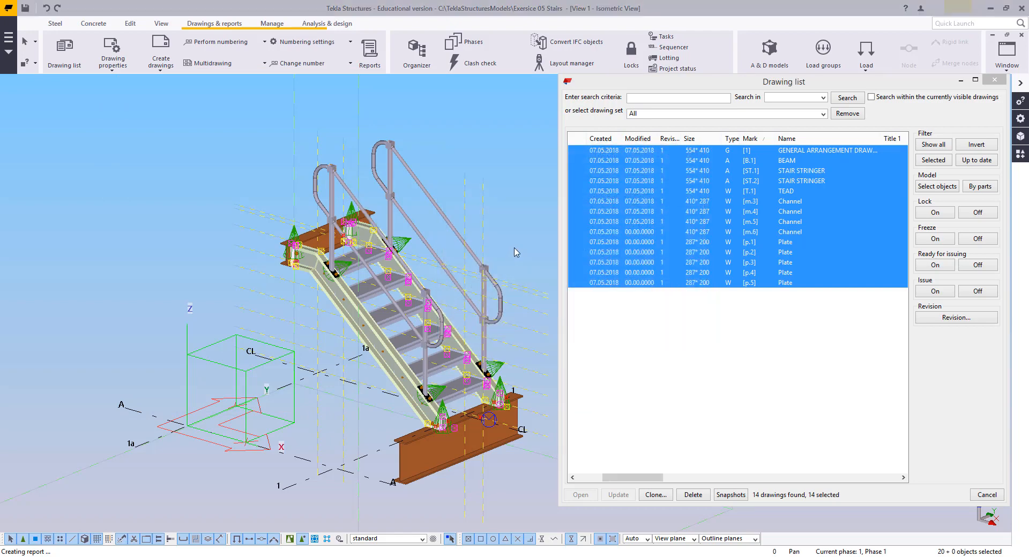
Step: Set up the general arrangement drawing for PDF printing, output to a single file named GA DRAWING
click(744, 152)
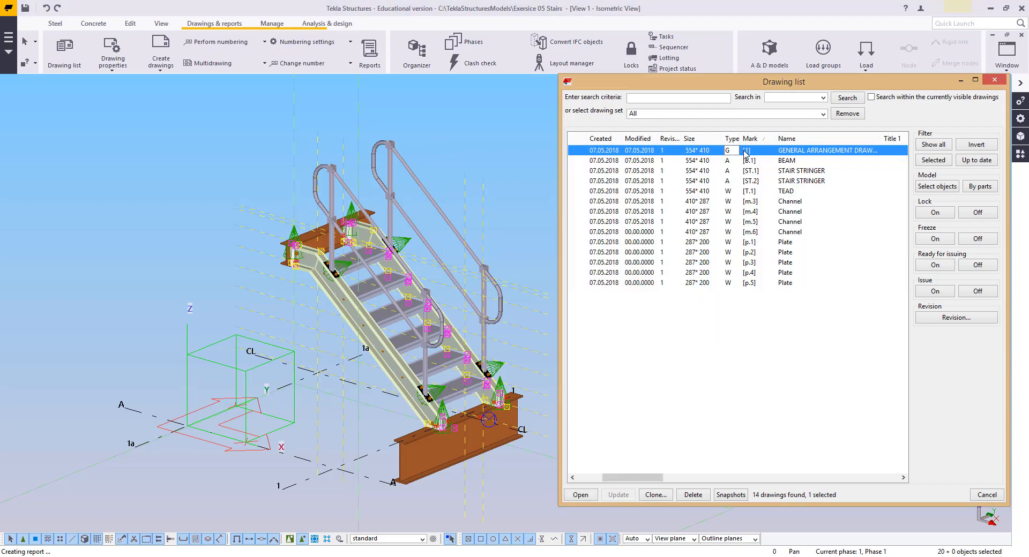
right_click(744, 152)
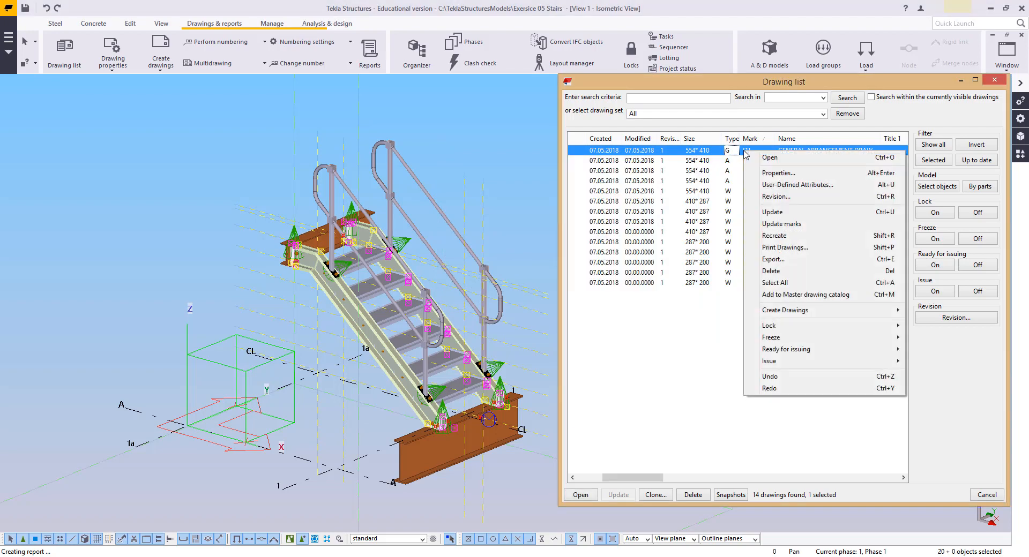
click(797, 248)
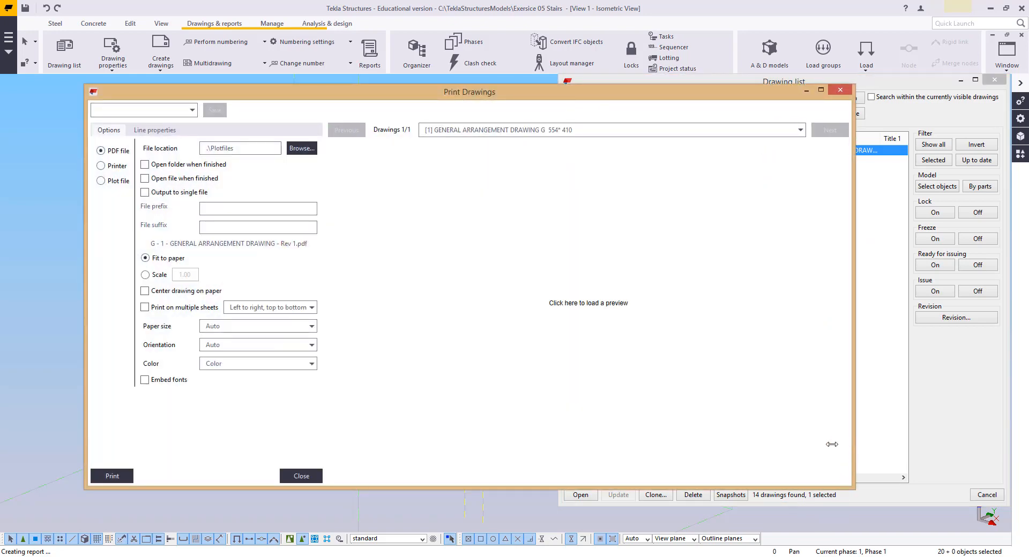
drag(854, 443, 626, 425)
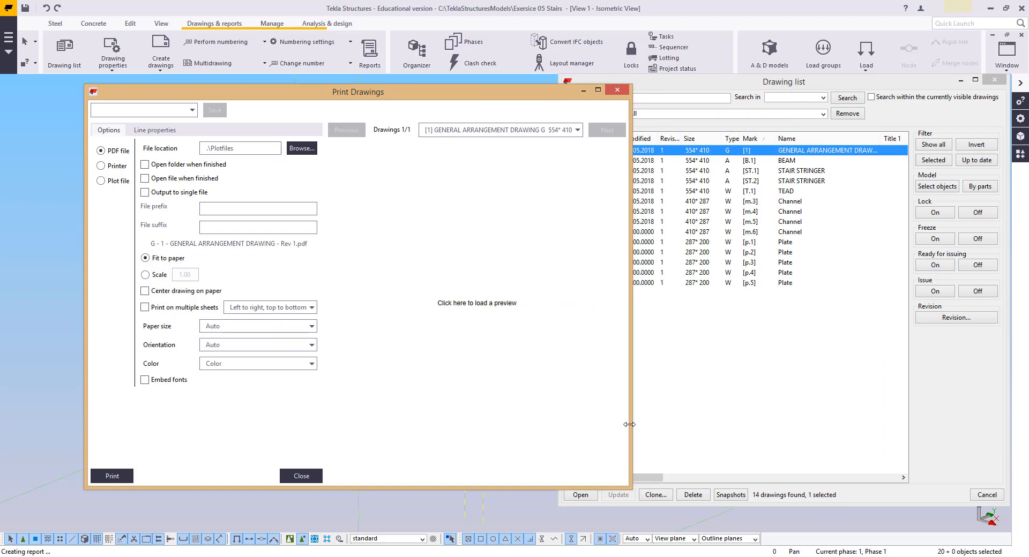
click(145, 193)
key(Tab)
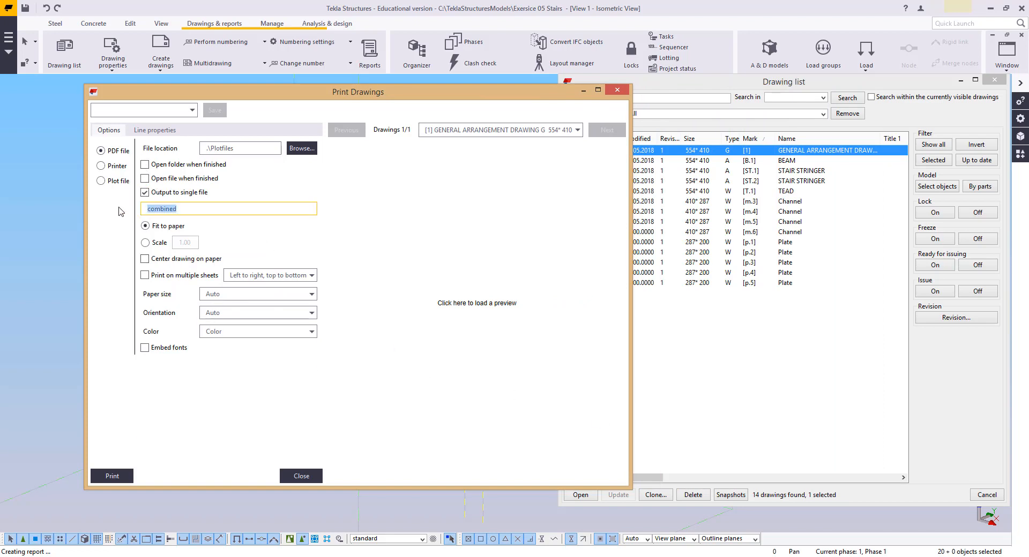
text(GA DRAWINF)
key(BackSpace)
Step: Set the PDF colour to Black and white, keep paper size and orientation on Auto, and print the general arrangement drawing
click(211, 294)
click(210, 294)
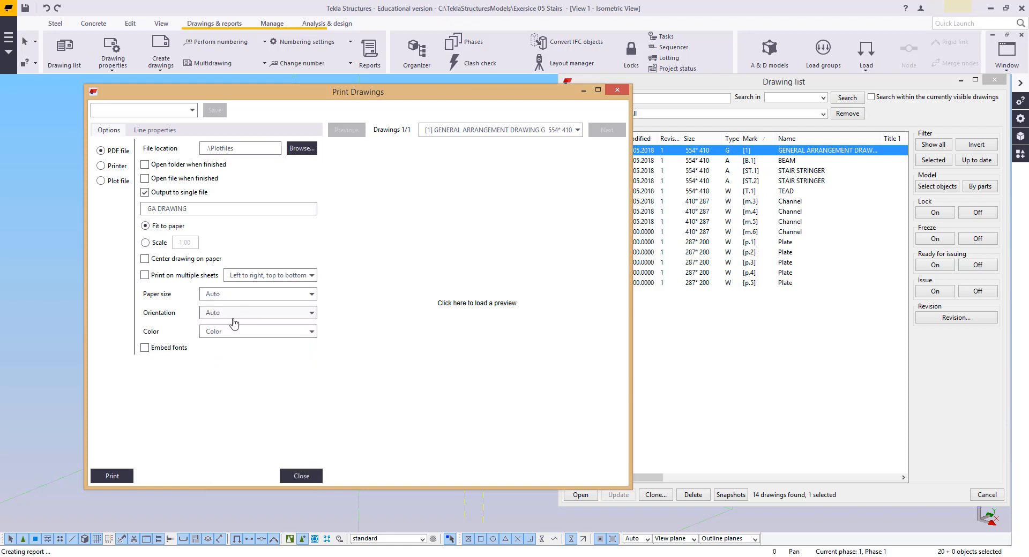
click(227, 315)
click(230, 324)
click(217, 332)
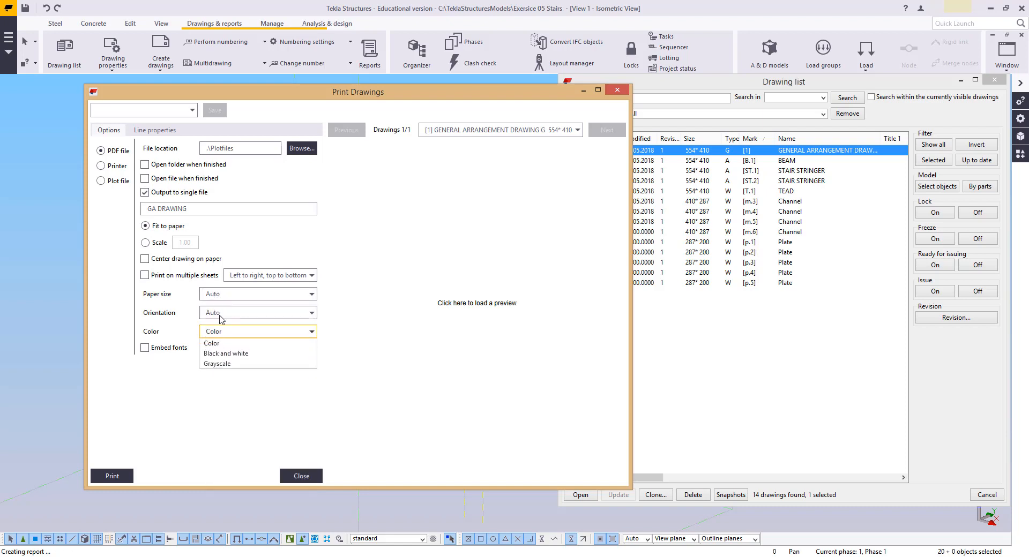
click(217, 342)
click(218, 334)
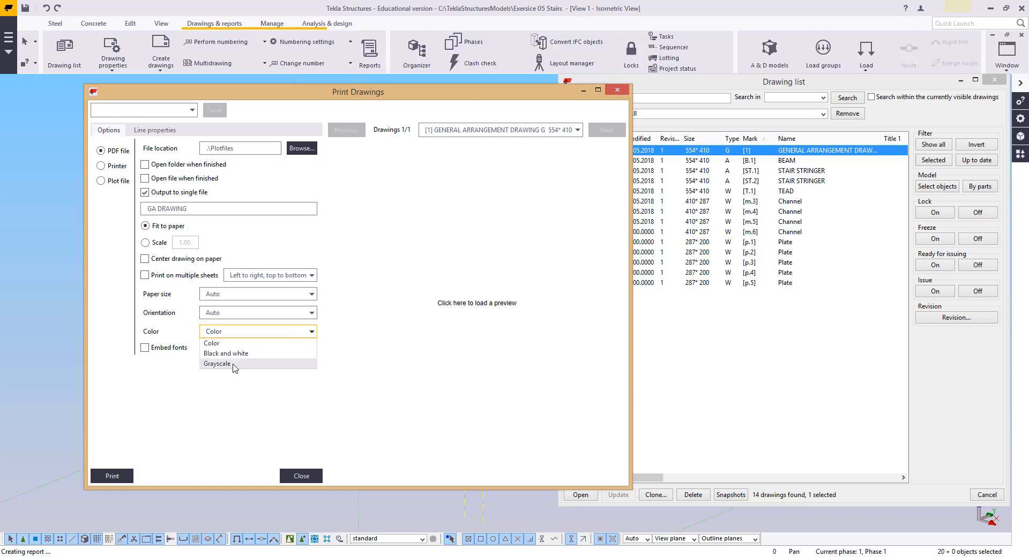
click(227, 355)
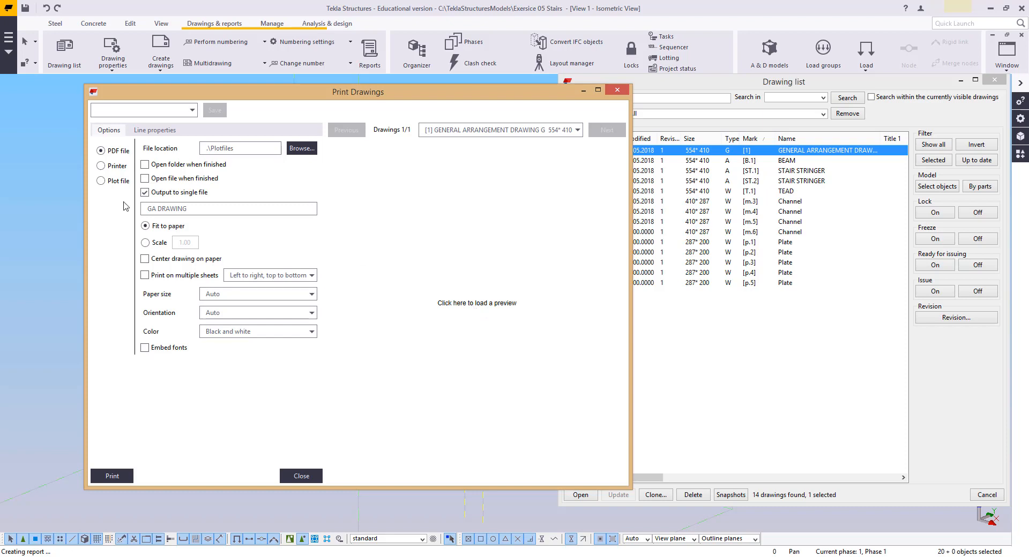
click(108, 477)
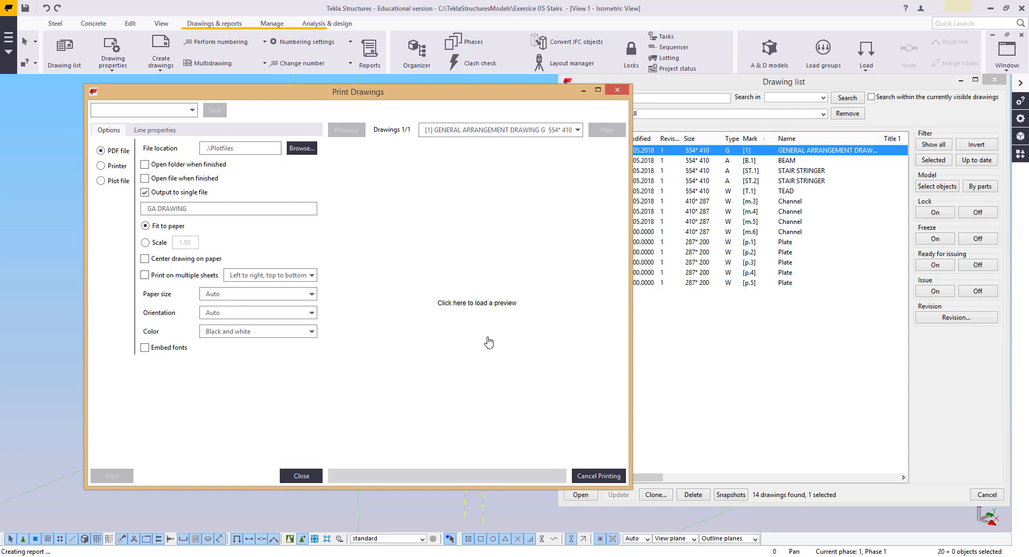
Step: Print drawings B.1, ST.1, ST.2 and T.1 to a single PDF file named ASSEMBLY DRAWING
click(749, 160)
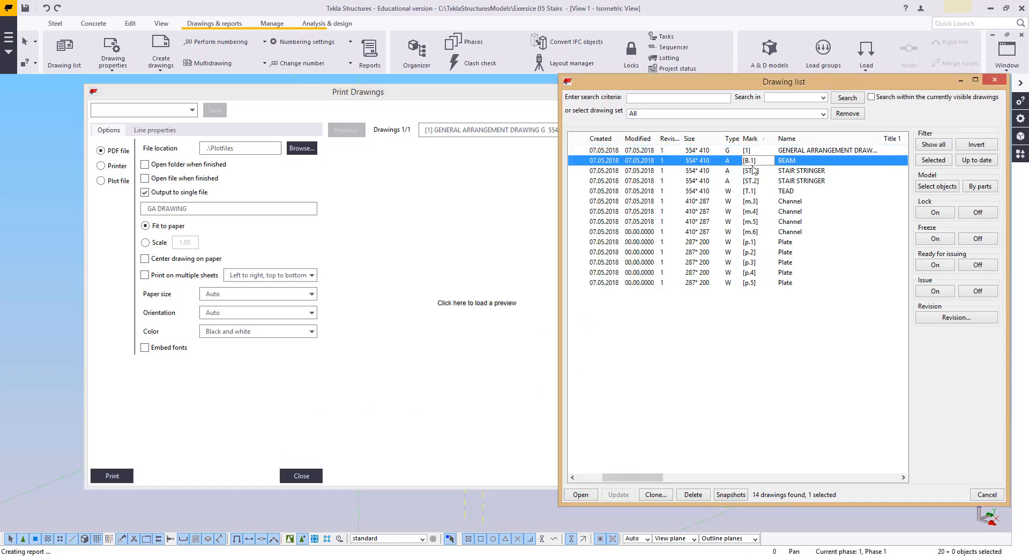
shift+click(750, 192)
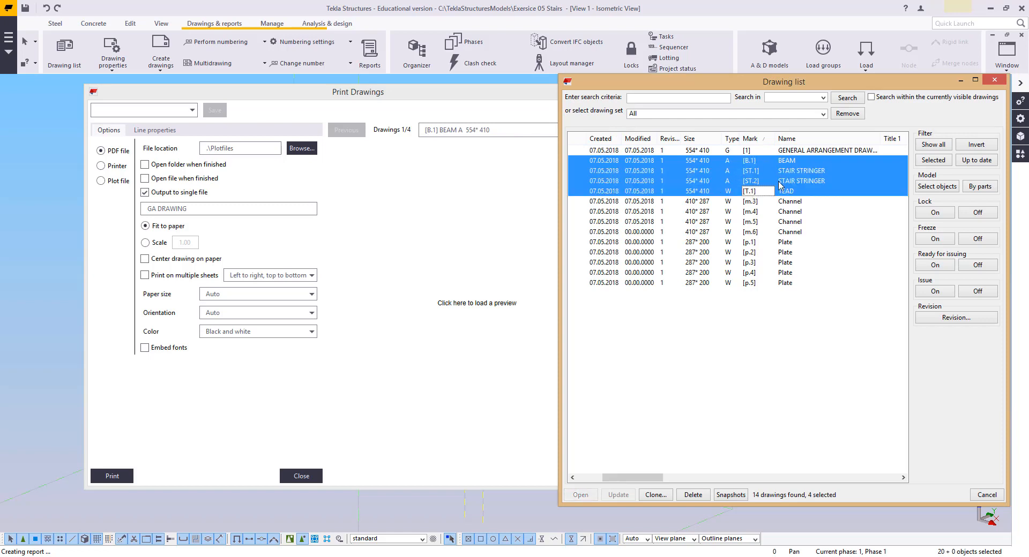
click(157, 210)
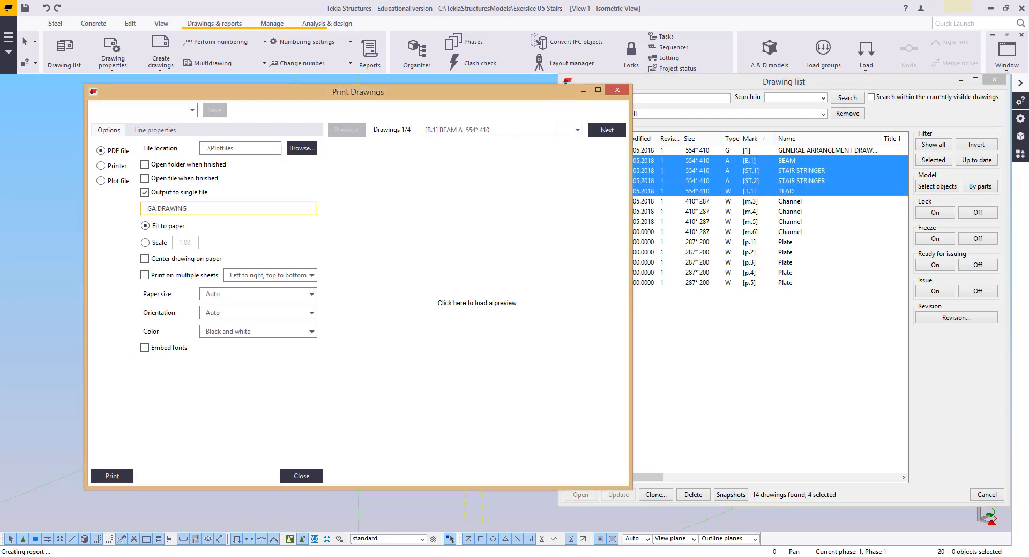
drag(157, 211, 149, 215)
text(ASSEMBLY)
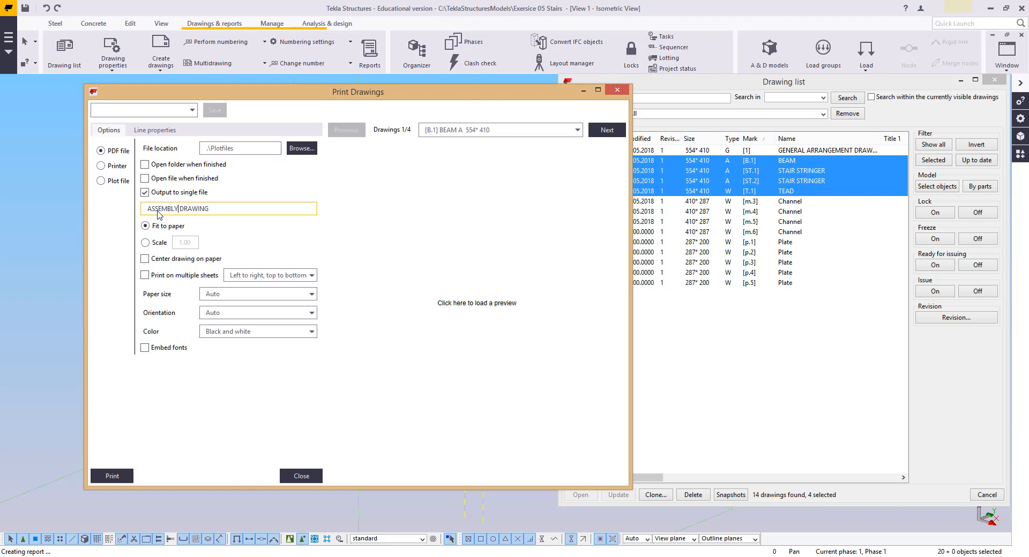
click(114, 475)
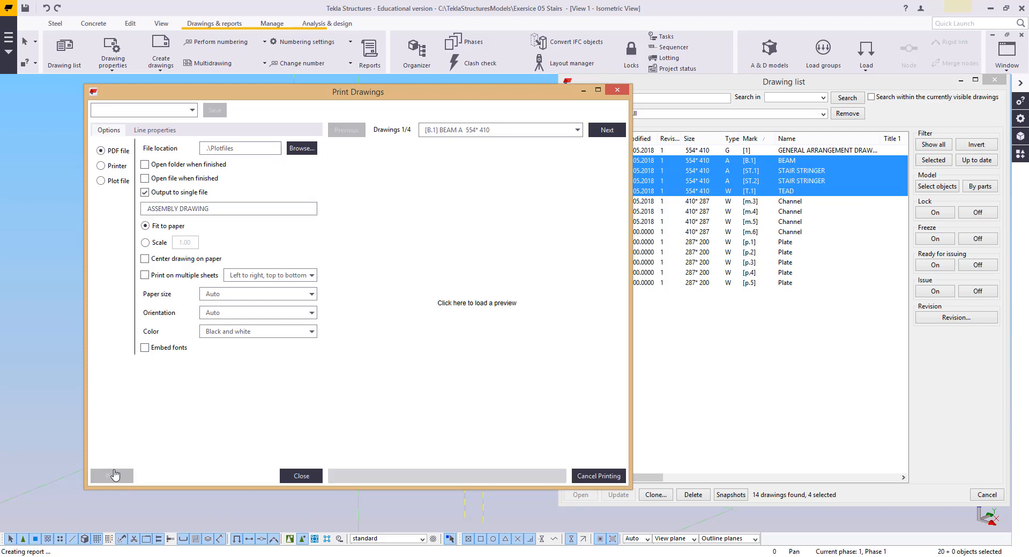
Step: Print the channel and plate drawings m.3 to p.5 to a single PDF file named PARTS DRAWING
click(766, 205)
shift+click(703, 284)
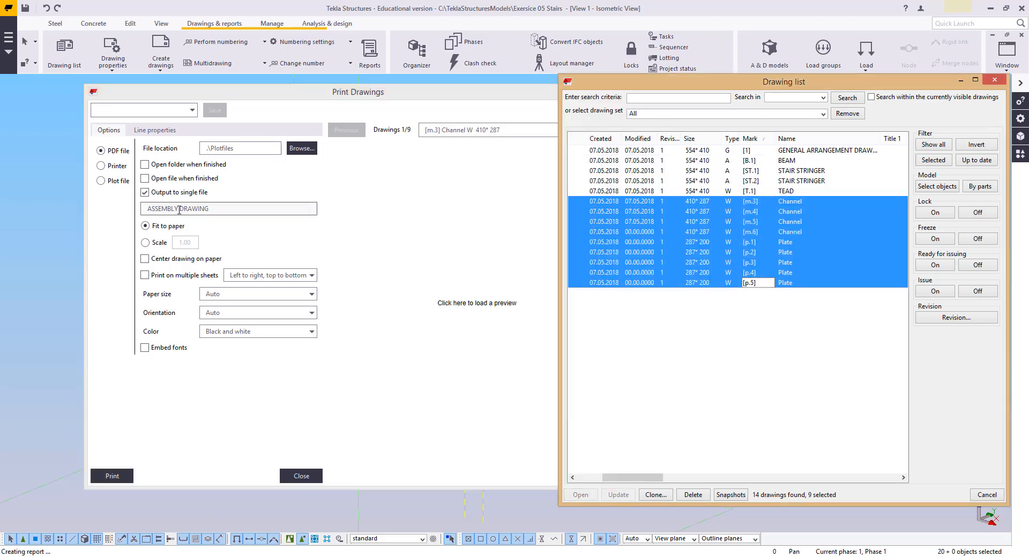
double_click(150, 209)
text(PARTS)
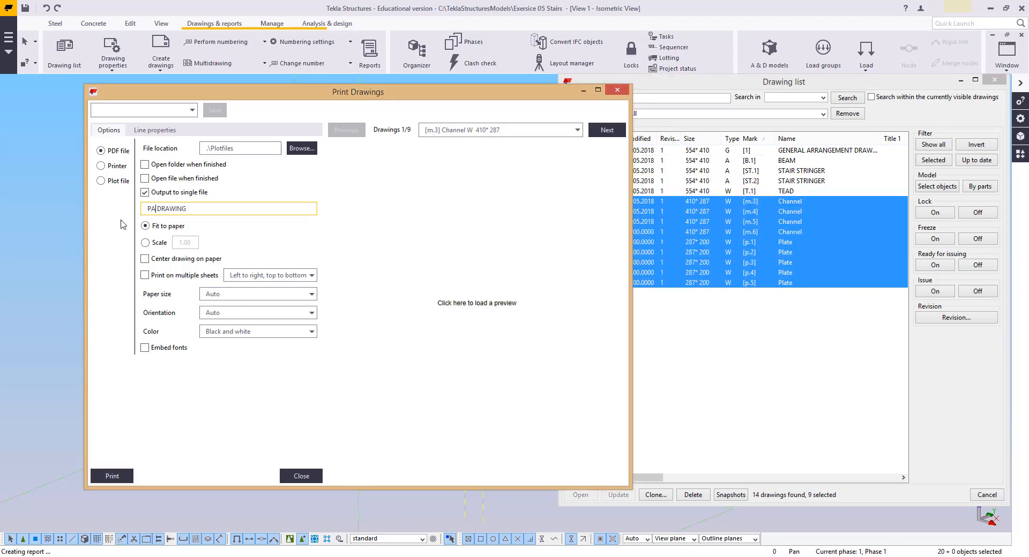
click(130, 475)
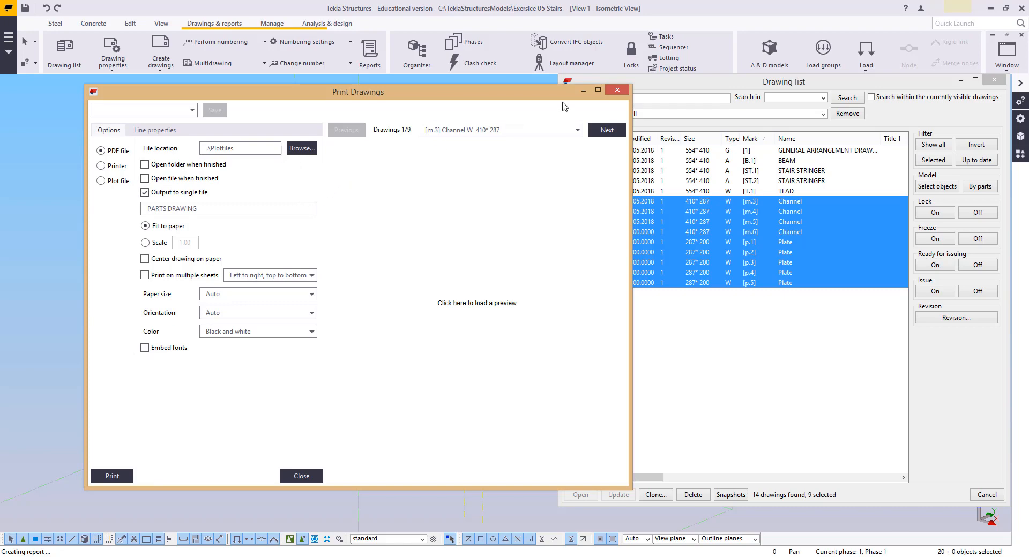
Step: Close drawing printing and the drawing list, and clear the object selection in the model
click(617, 92)
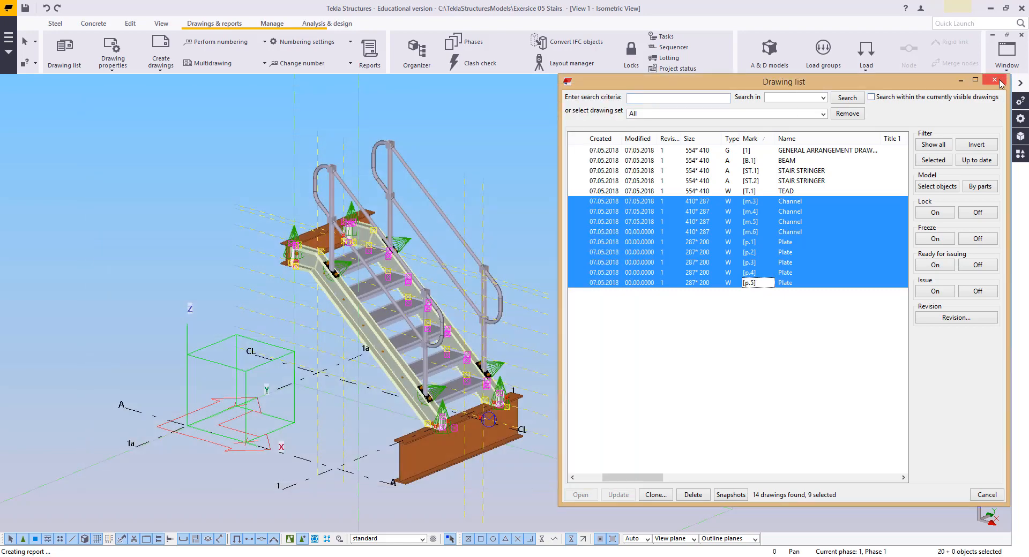
click(1001, 83)
right_click(498, 155)
click(519, 161)
click(610, 226)
middle_drag(610, 226, 664, 231)
scroll(616, 307, up, 3)
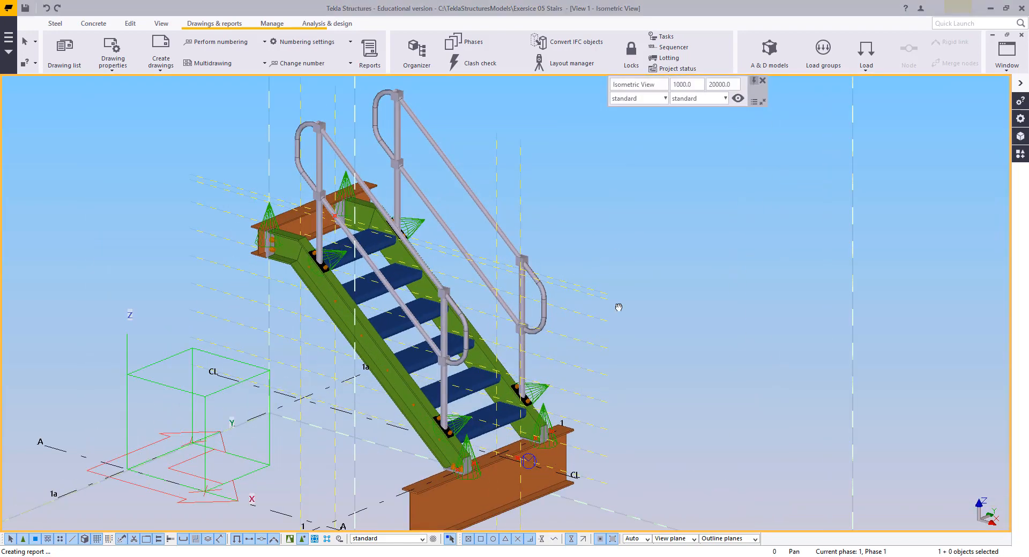
middle_drag(618, 307, 647, 325)
scroll(636, 243, down, 2)
middle_drag(637, 229, 606, 220)
scroll(628, 263, up, 1)
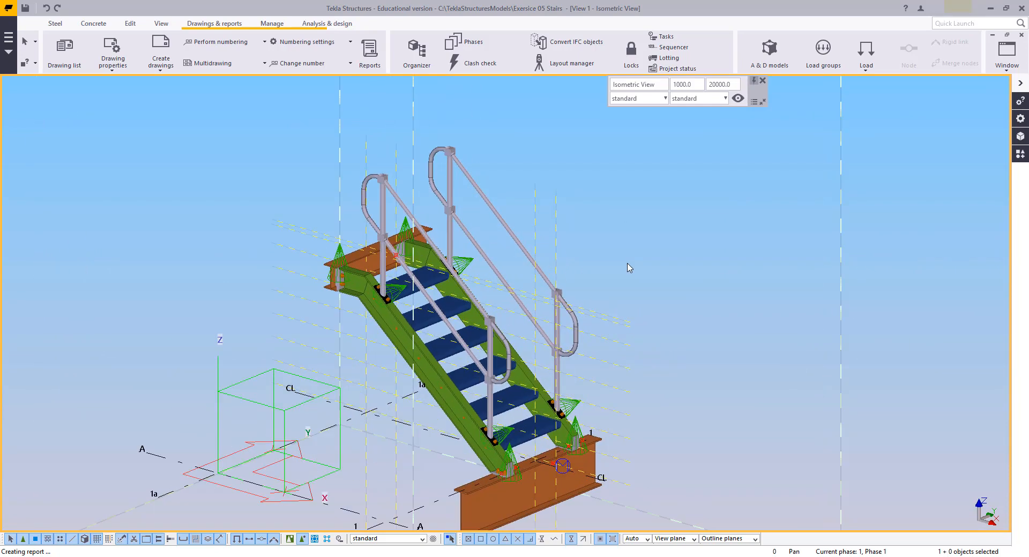